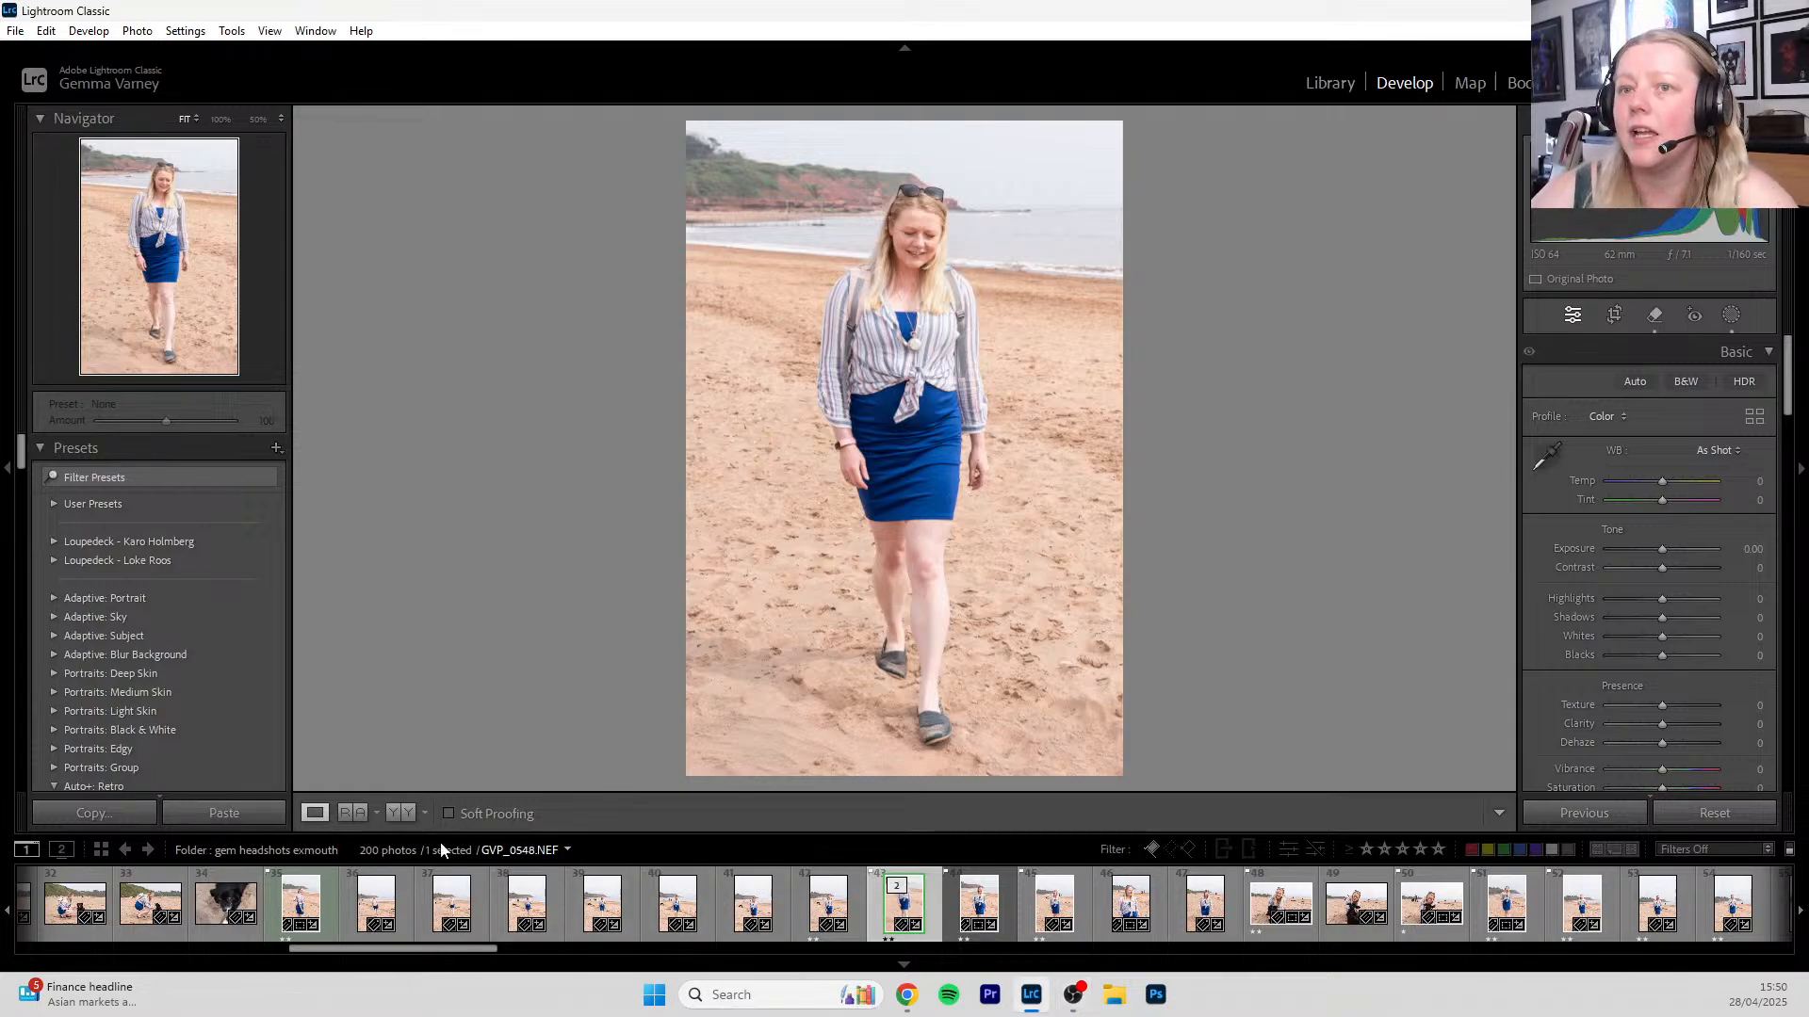
- Compare the original GVP_0553.NEF with its edited version in a side-by-side before/after view, and return to the single-photo view
{"action": "left_click", "coordinate": [397, 814]}
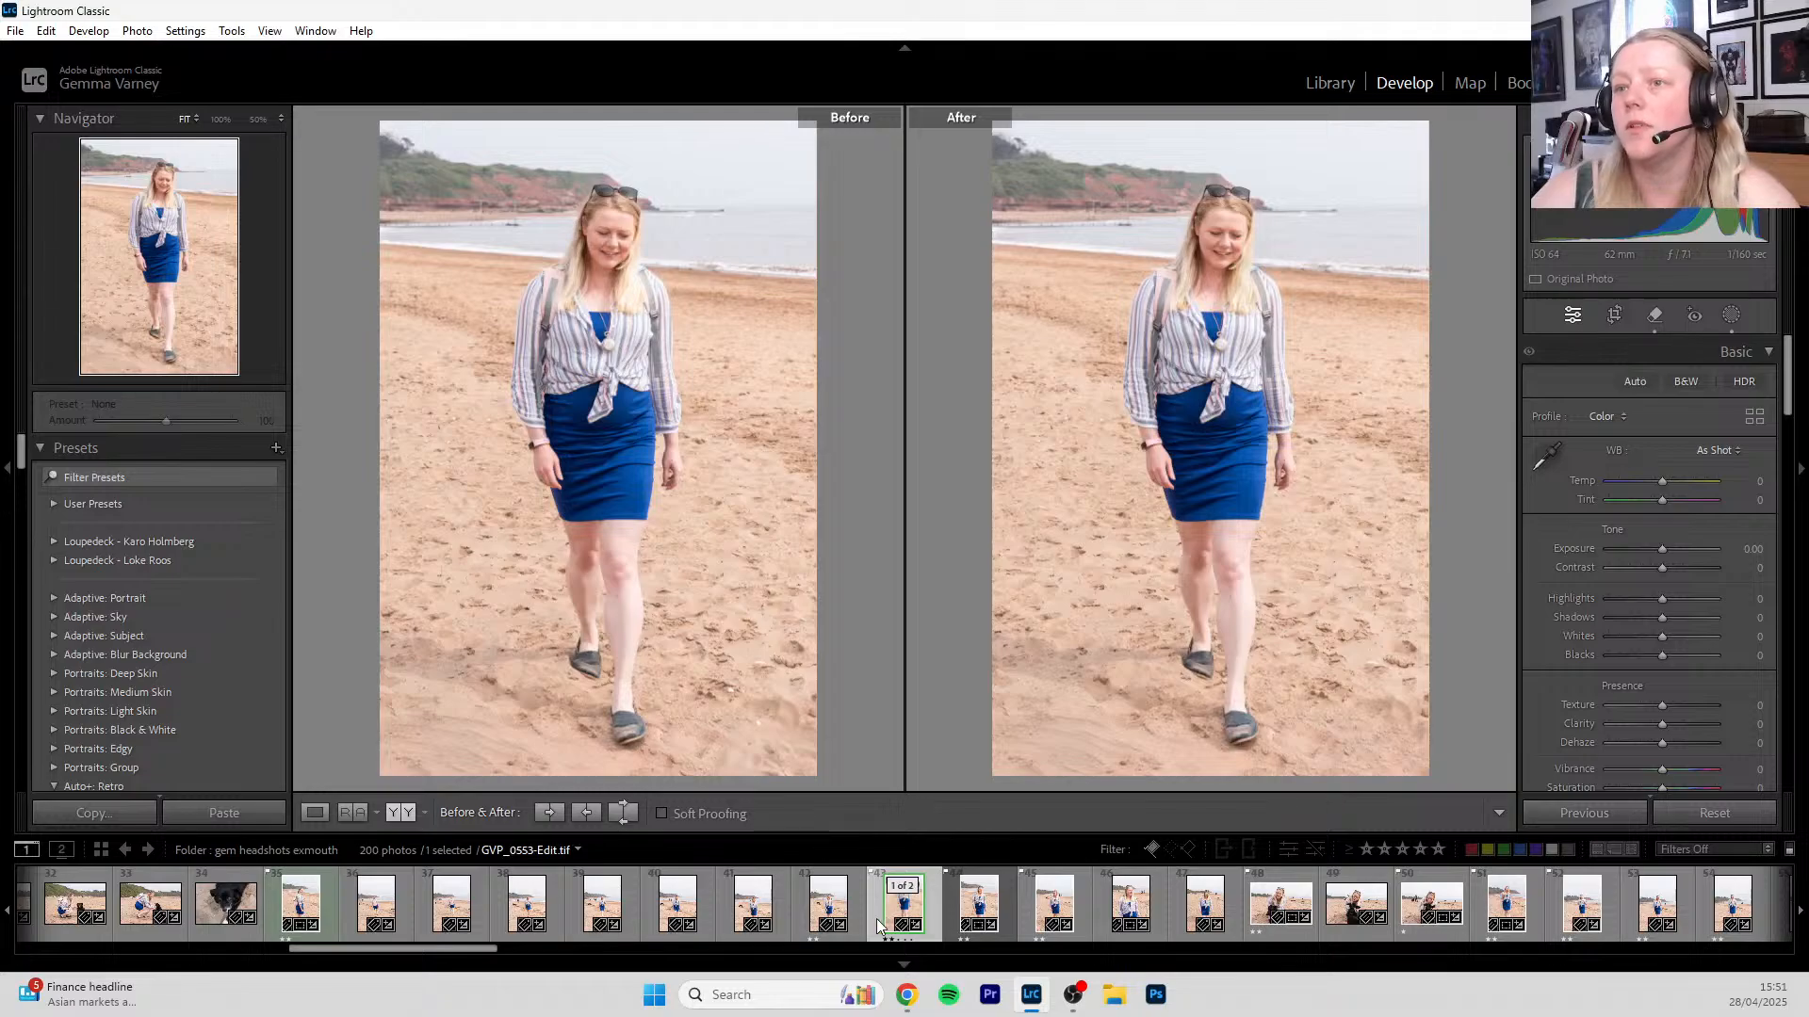
{"action": "left_click", "coordinate": [970, 908]}
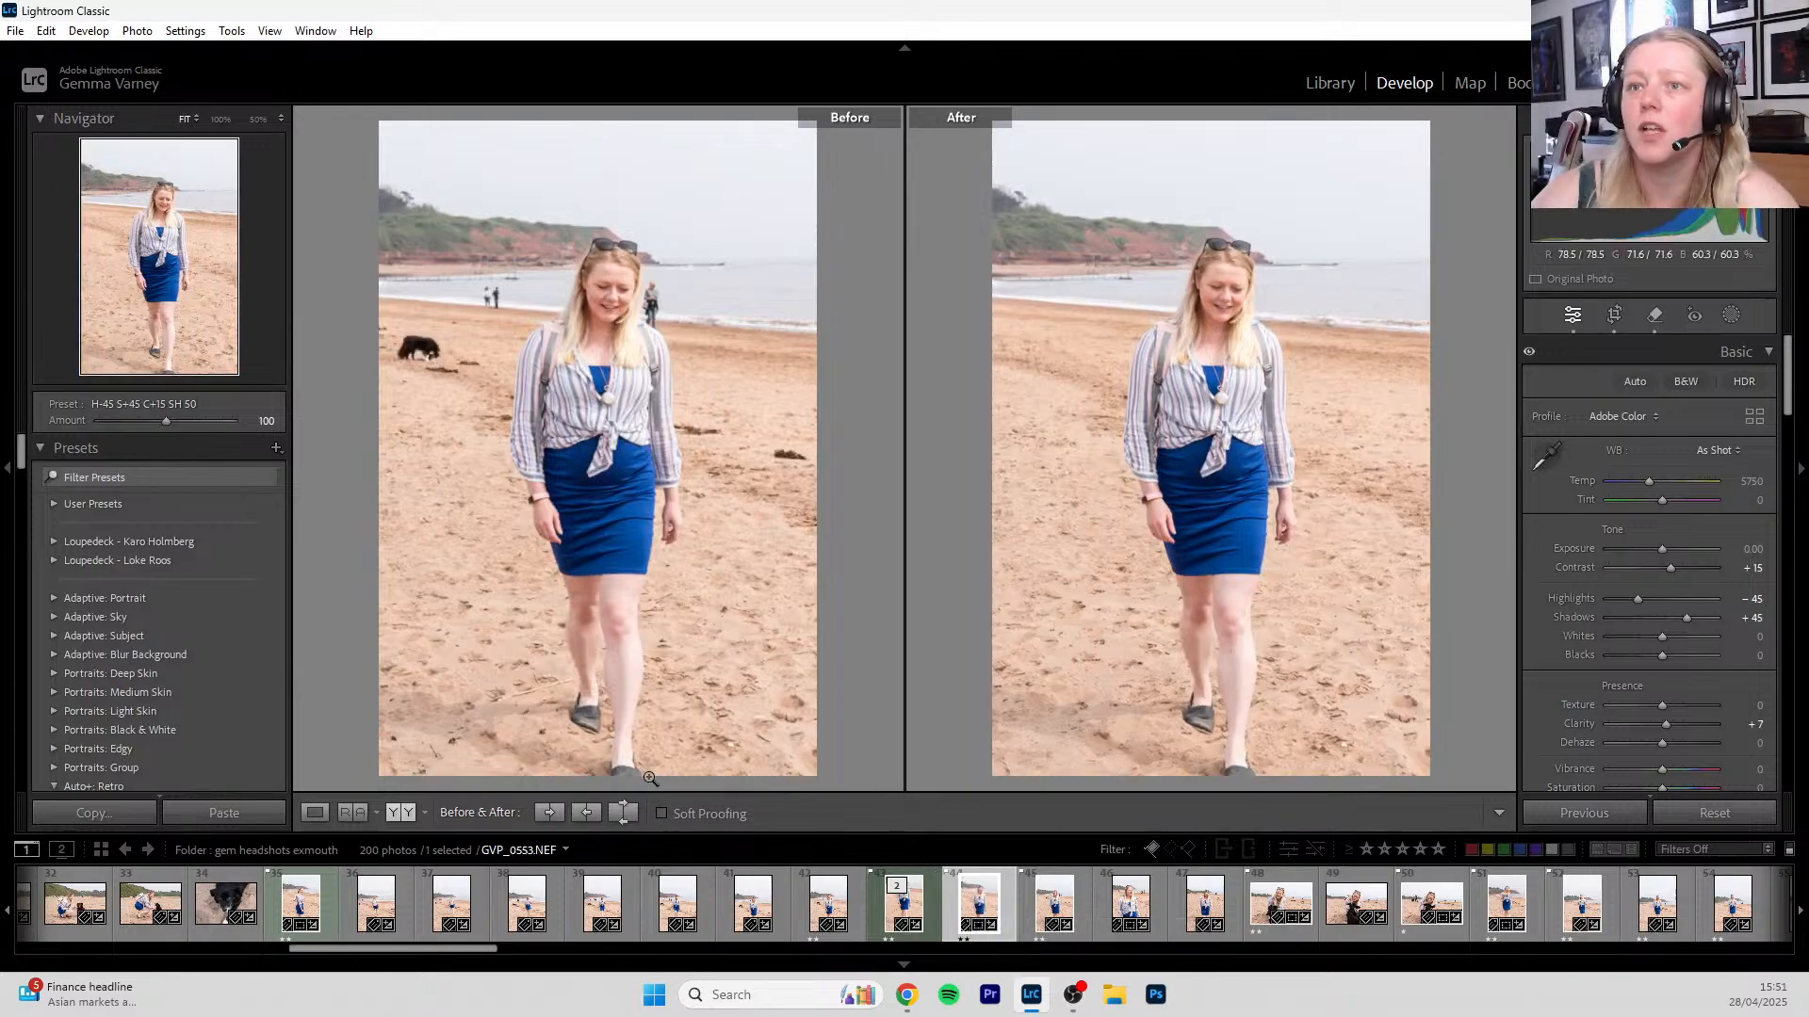
{"action": "left_click", "coordinate": [895, 906]}
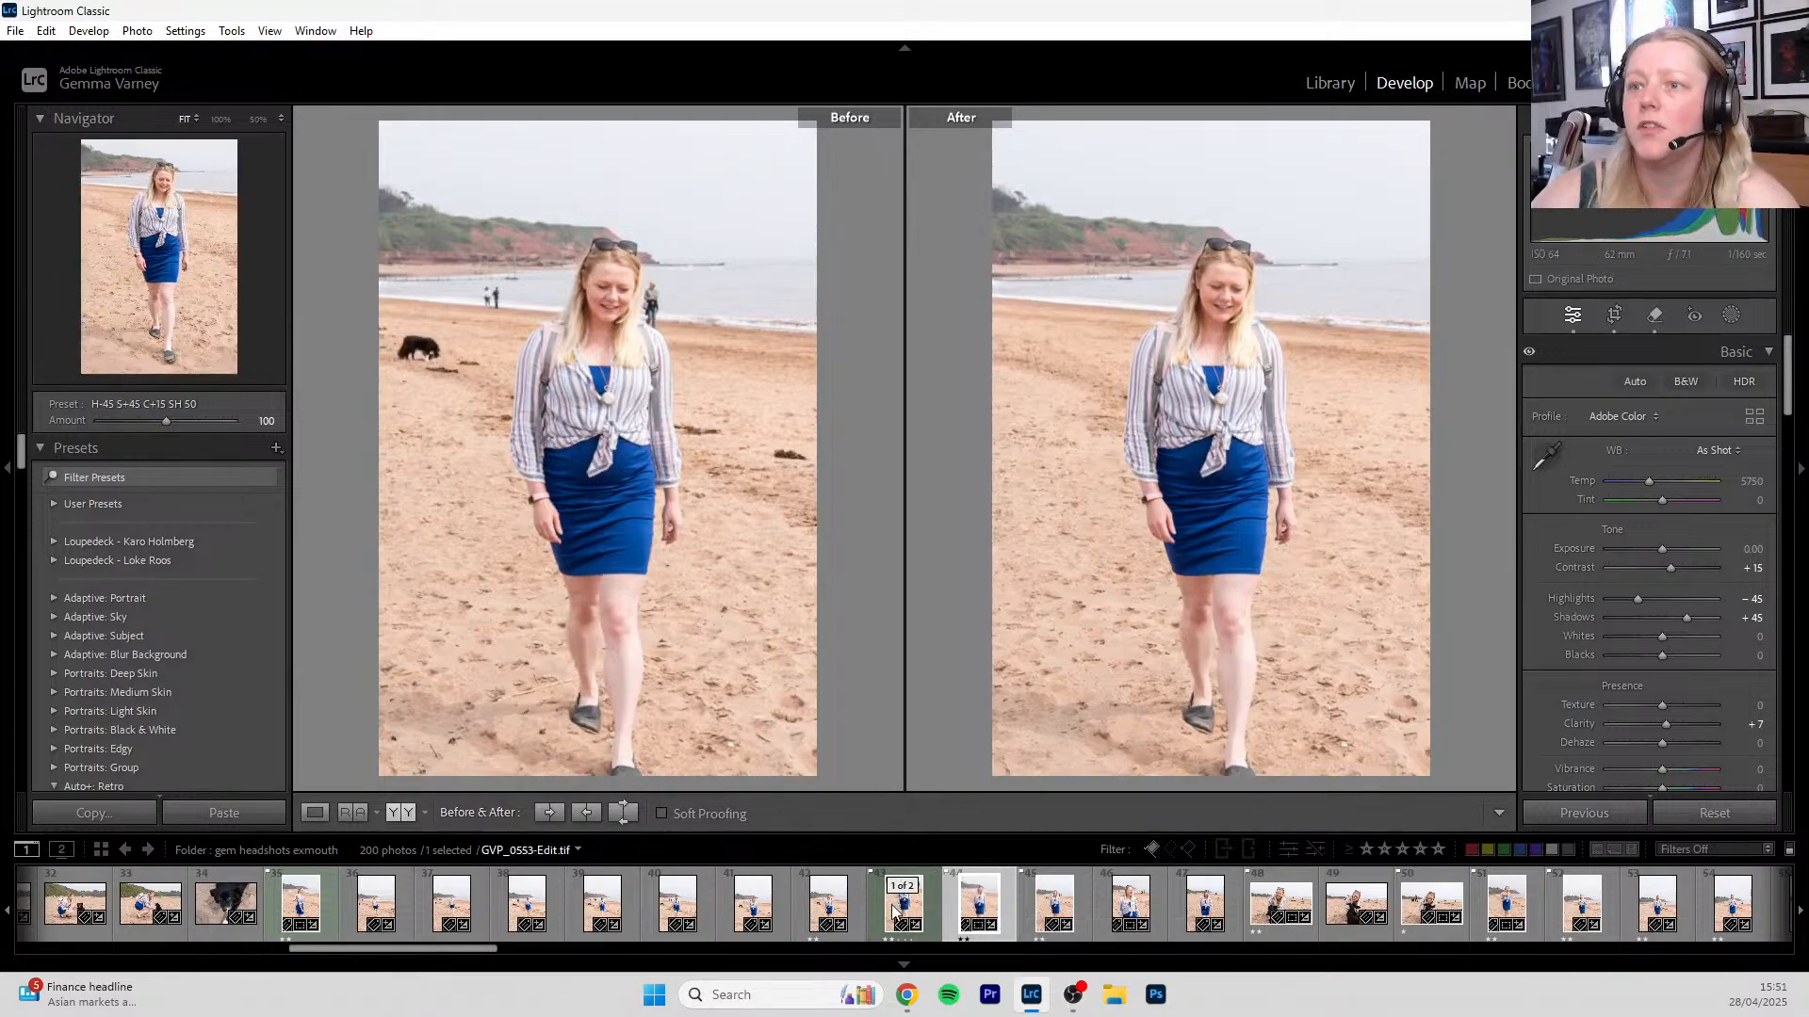
{"action": "left_click", "coordinate": [963, 912]}
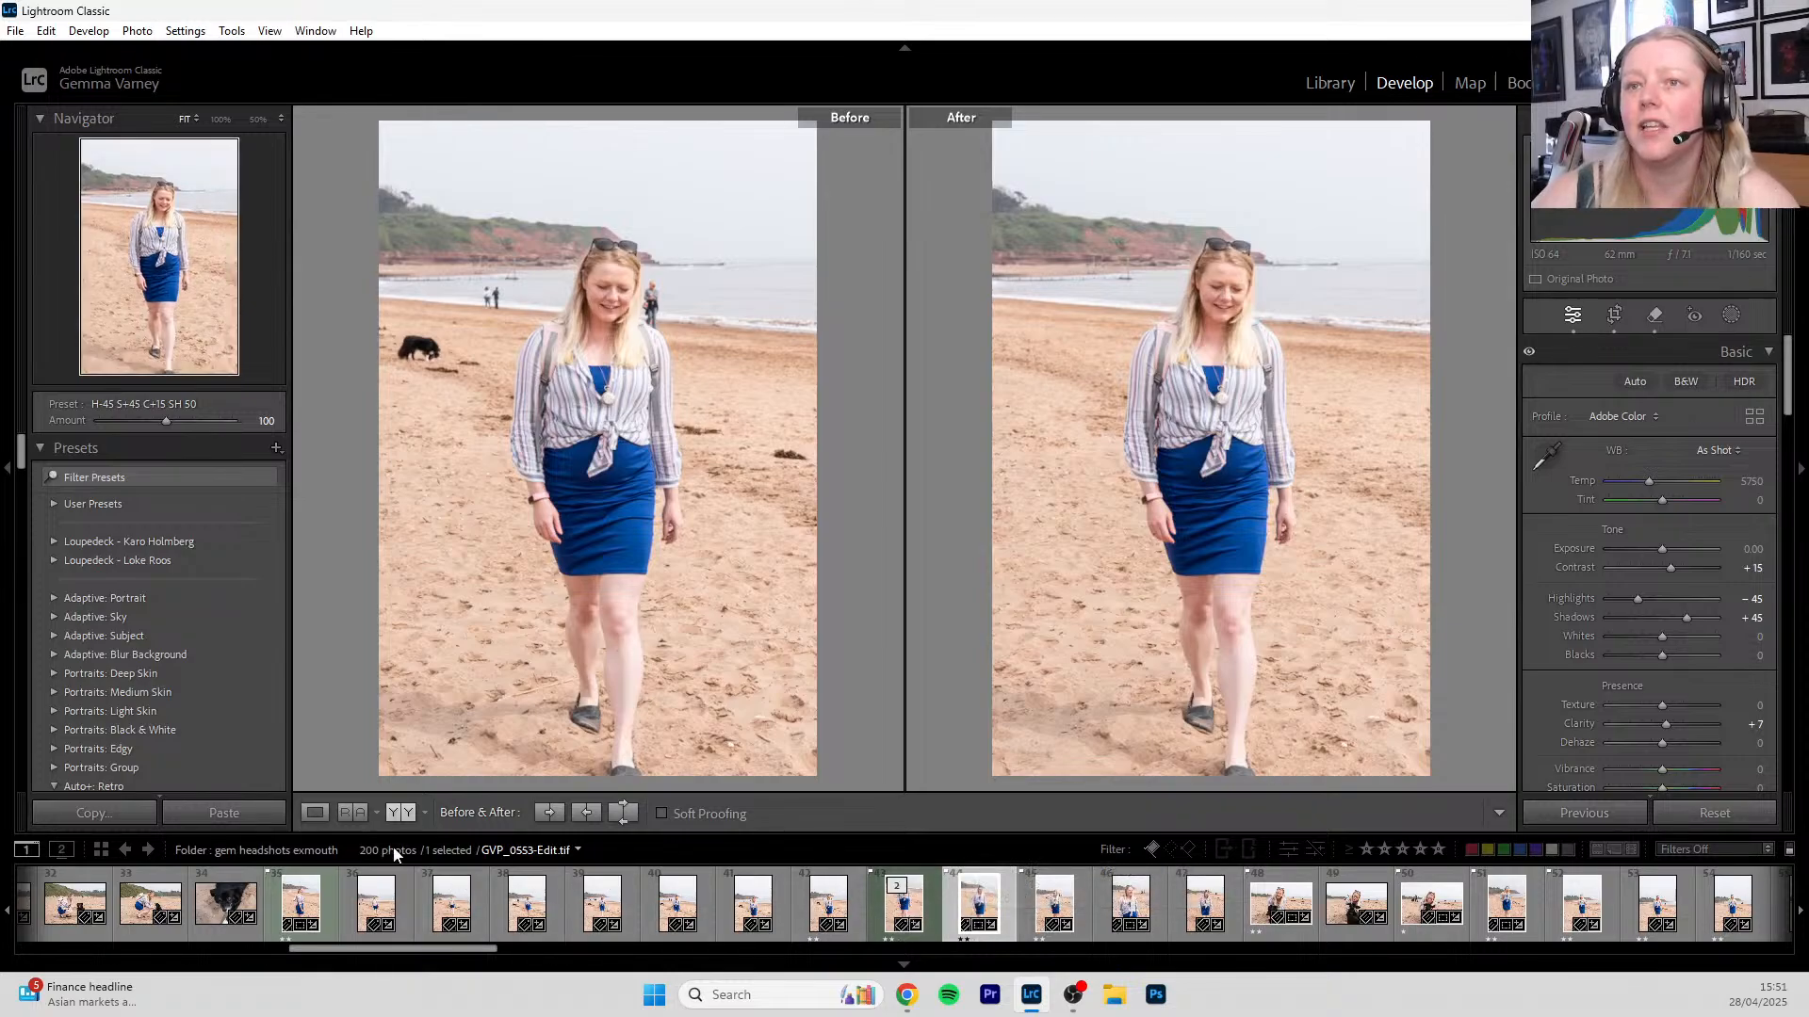
{"action": "left_click", "coordinate": [316, 814]}
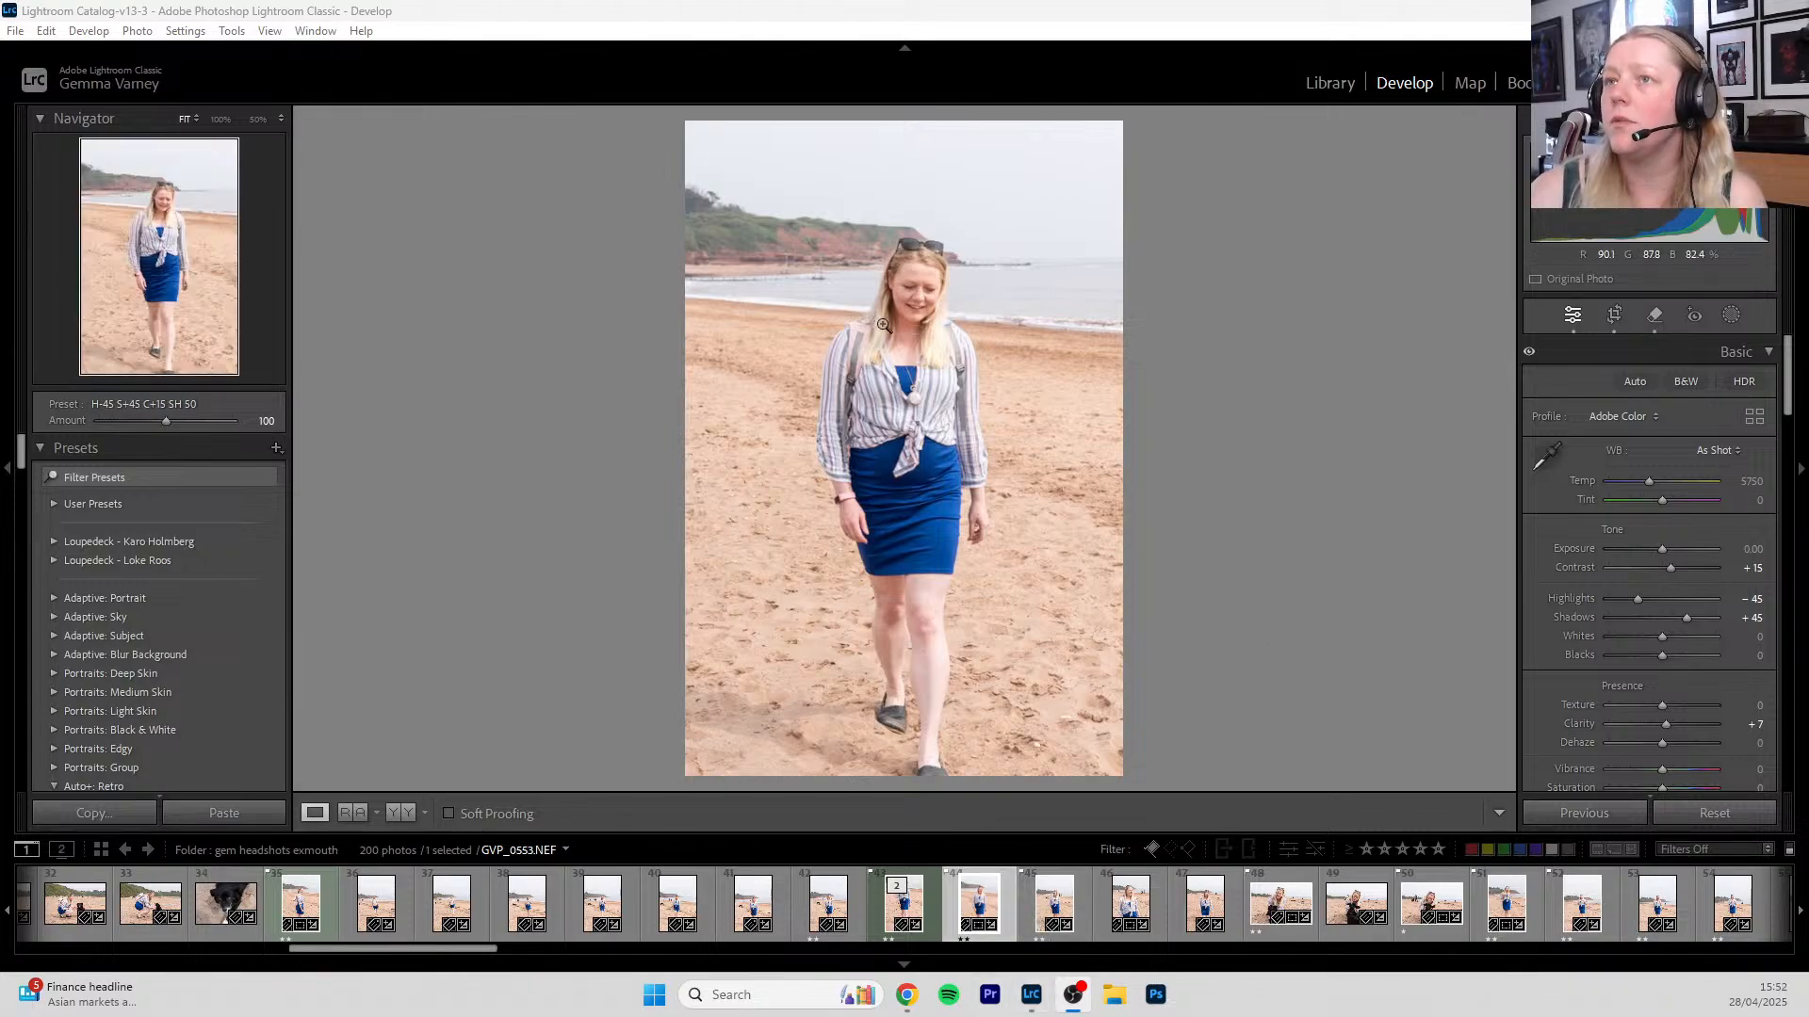
- Inspect the woman's face up close in GVP_0553.NEF and show the edited version of the photo again
{"action": "left_click", "coordinate": [900, 290]}
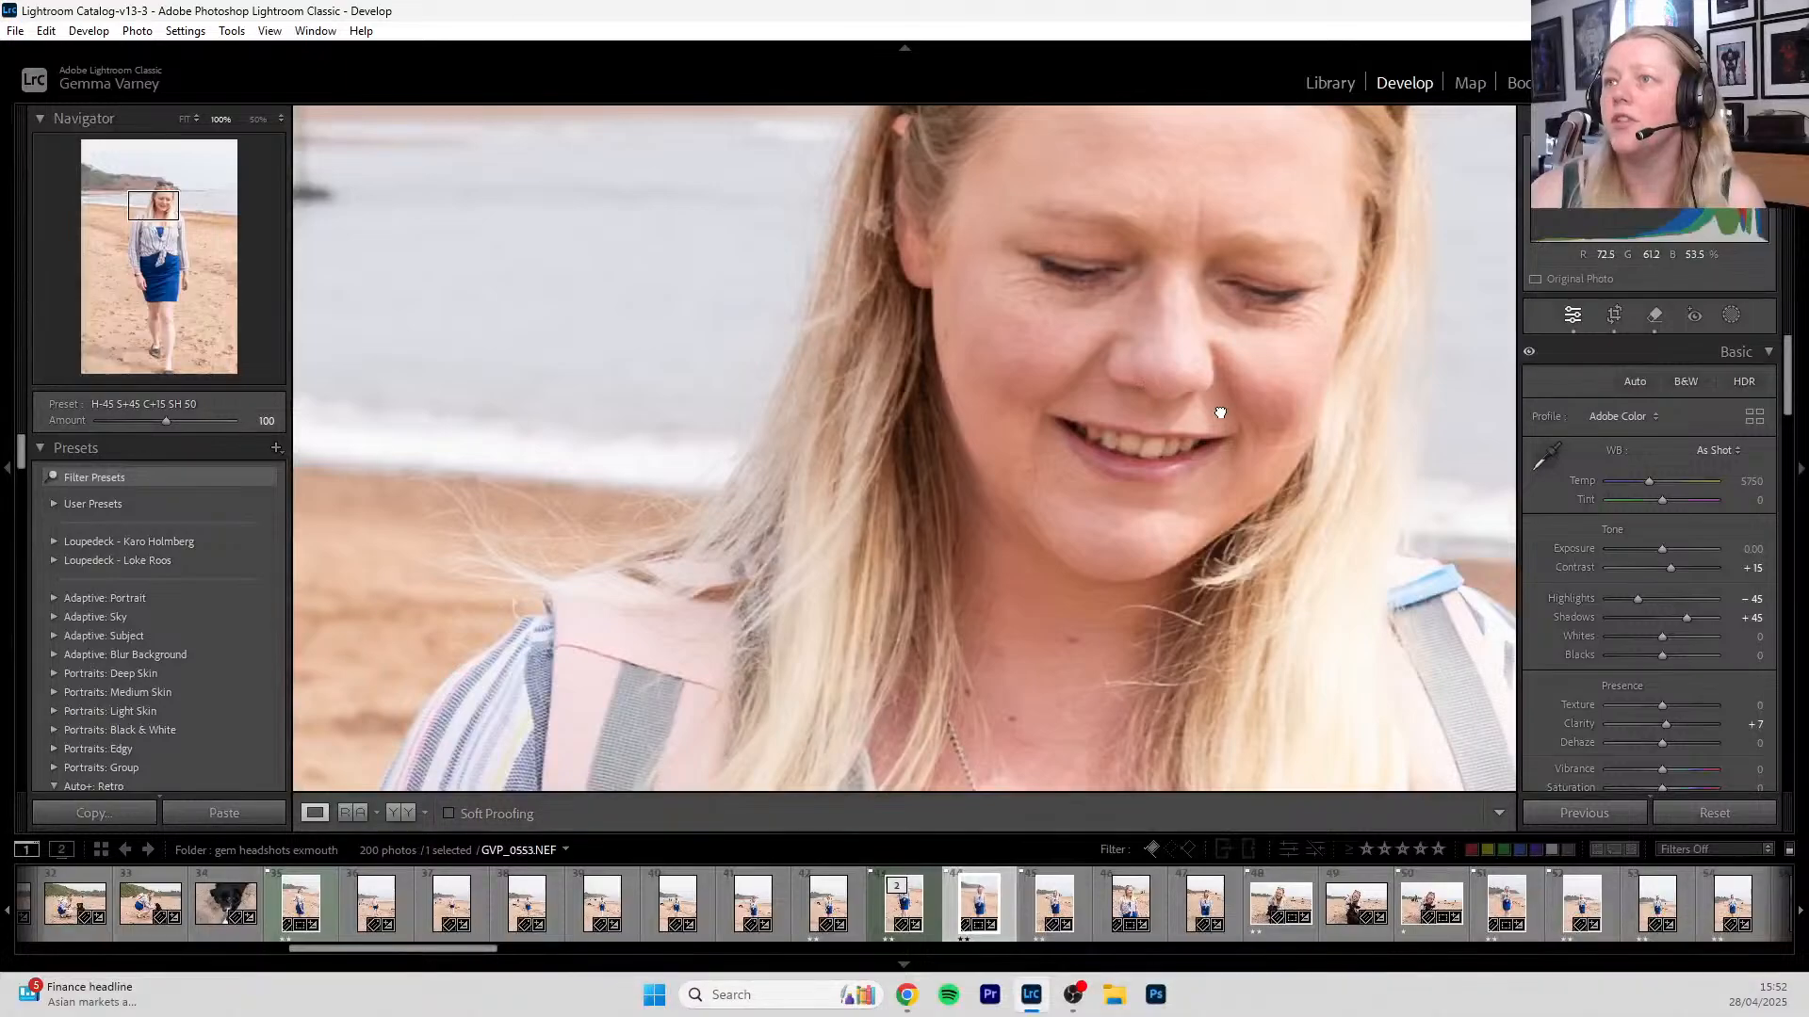
{"action": "left_click_drag", "start_coordinate": [1213, 405], "coordinate": [1024, 396]}
{"action": "left_click", "coordinate": [1024, 395]}
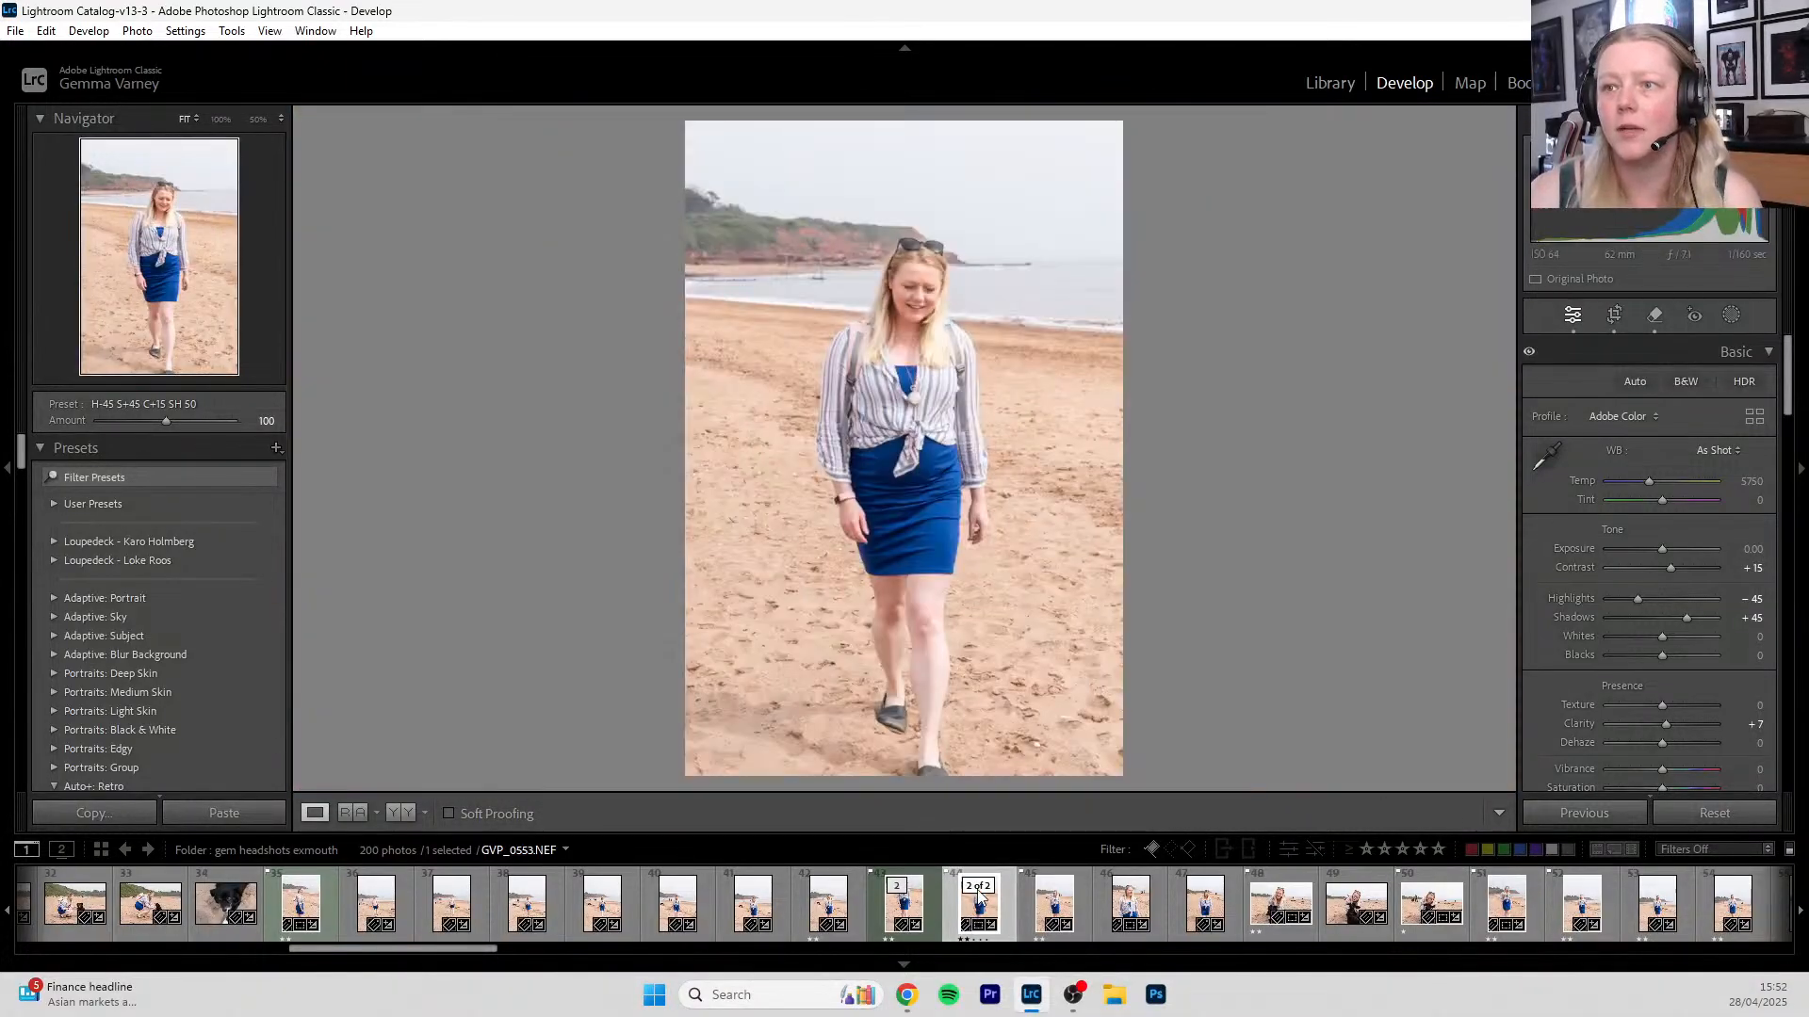
{"action": "left_click", "coordinate": [929, 910]}
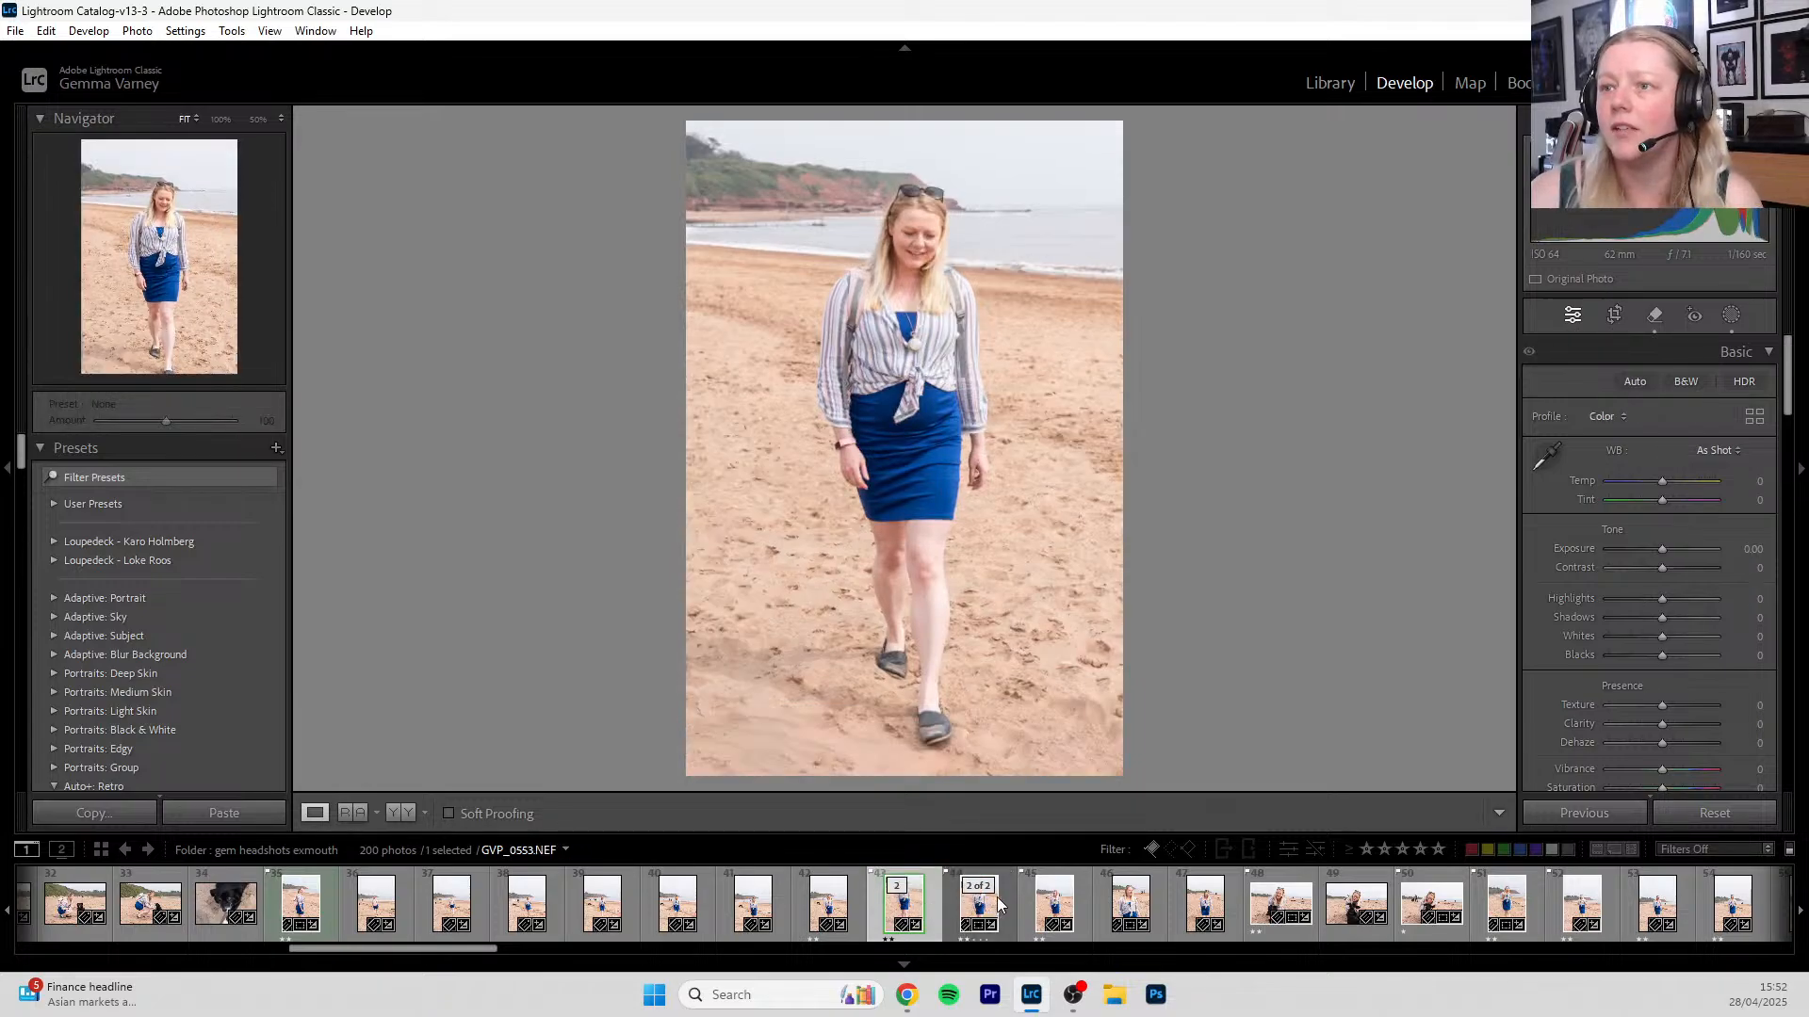
- Open the photo GVP_0554.NEF and check the woman's face at 100% zoom
{"action": "left_click", "coordinate": [1039, 903]}
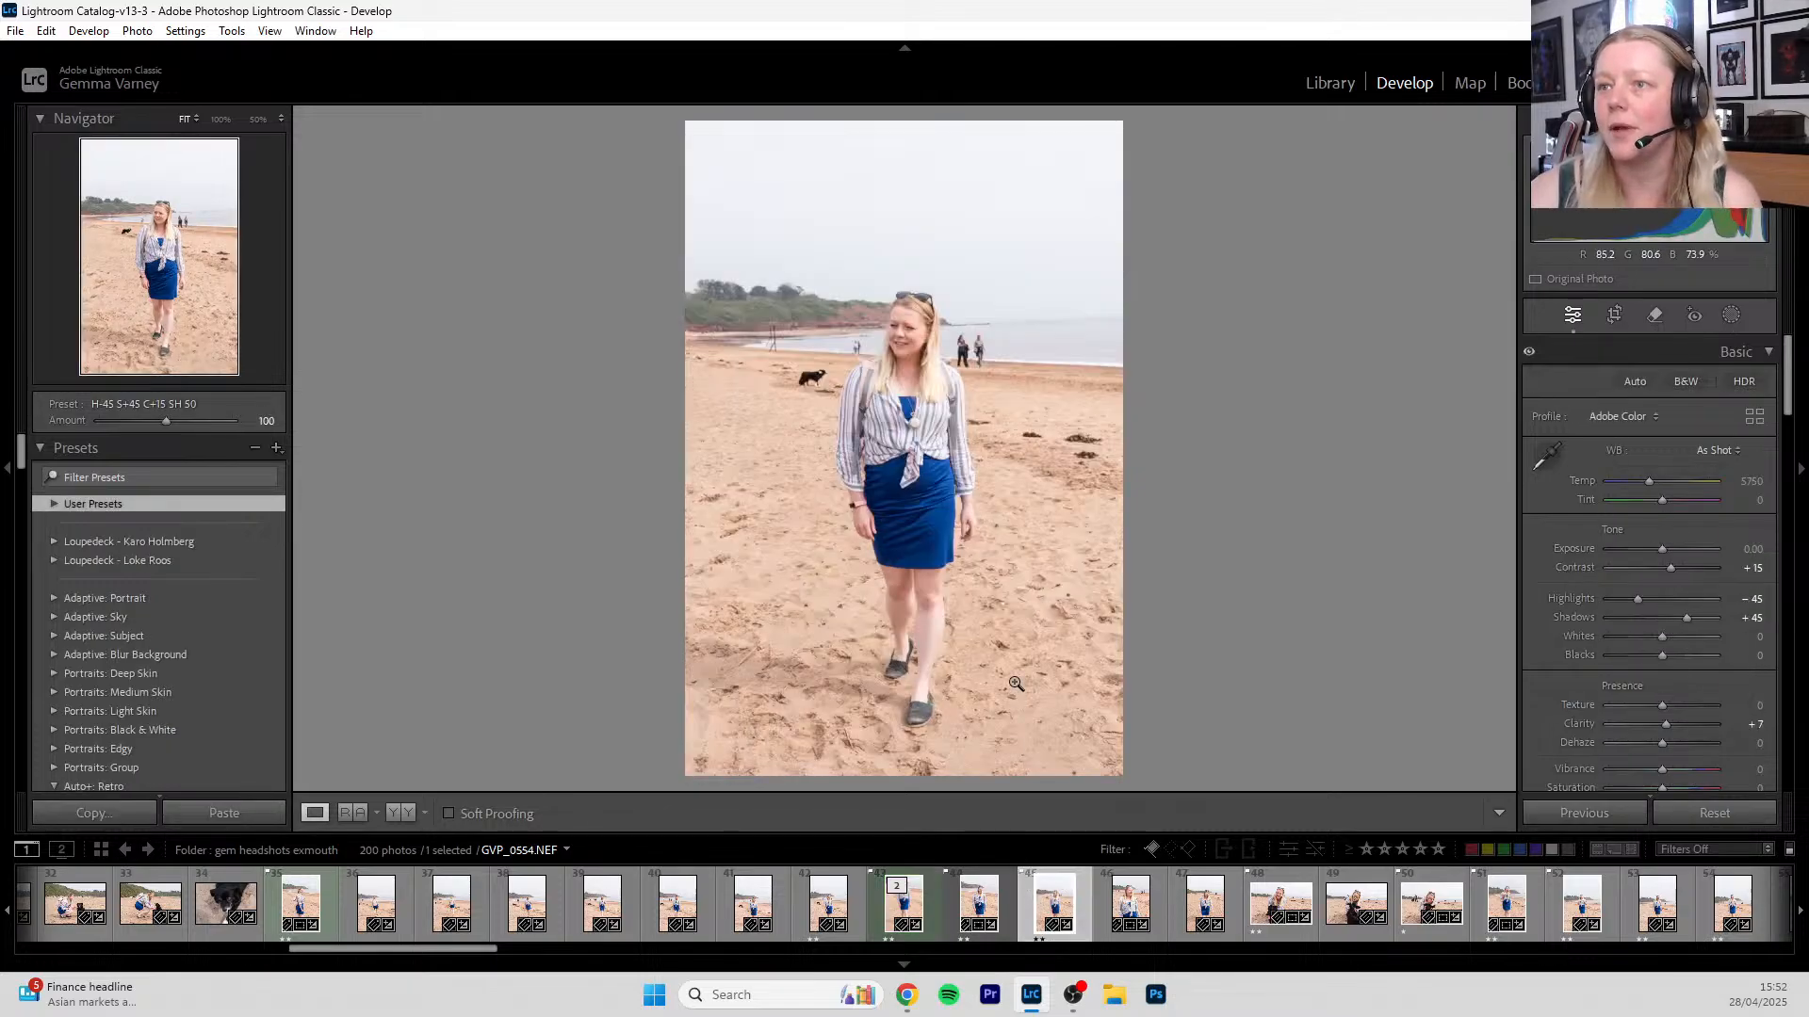
{"action": "left_click", "coordinate": [900, 326]}
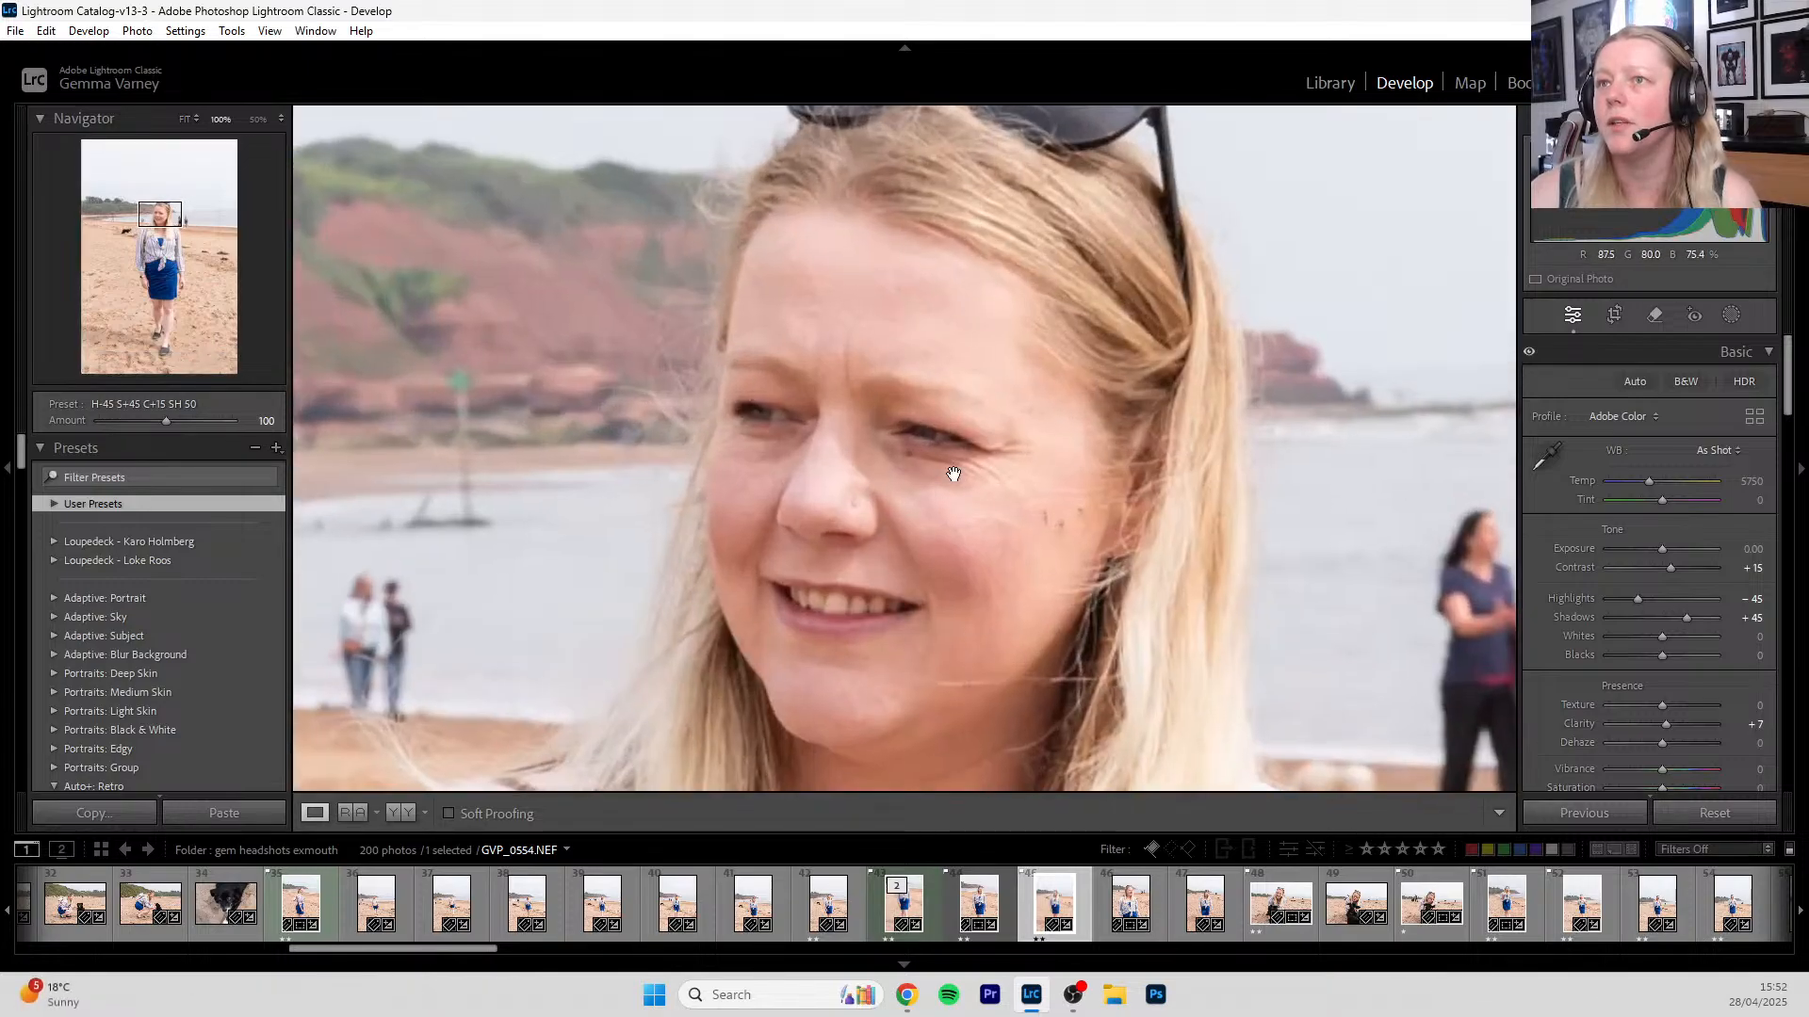
{"action": "left_click", "coordinate": [961, 613]}
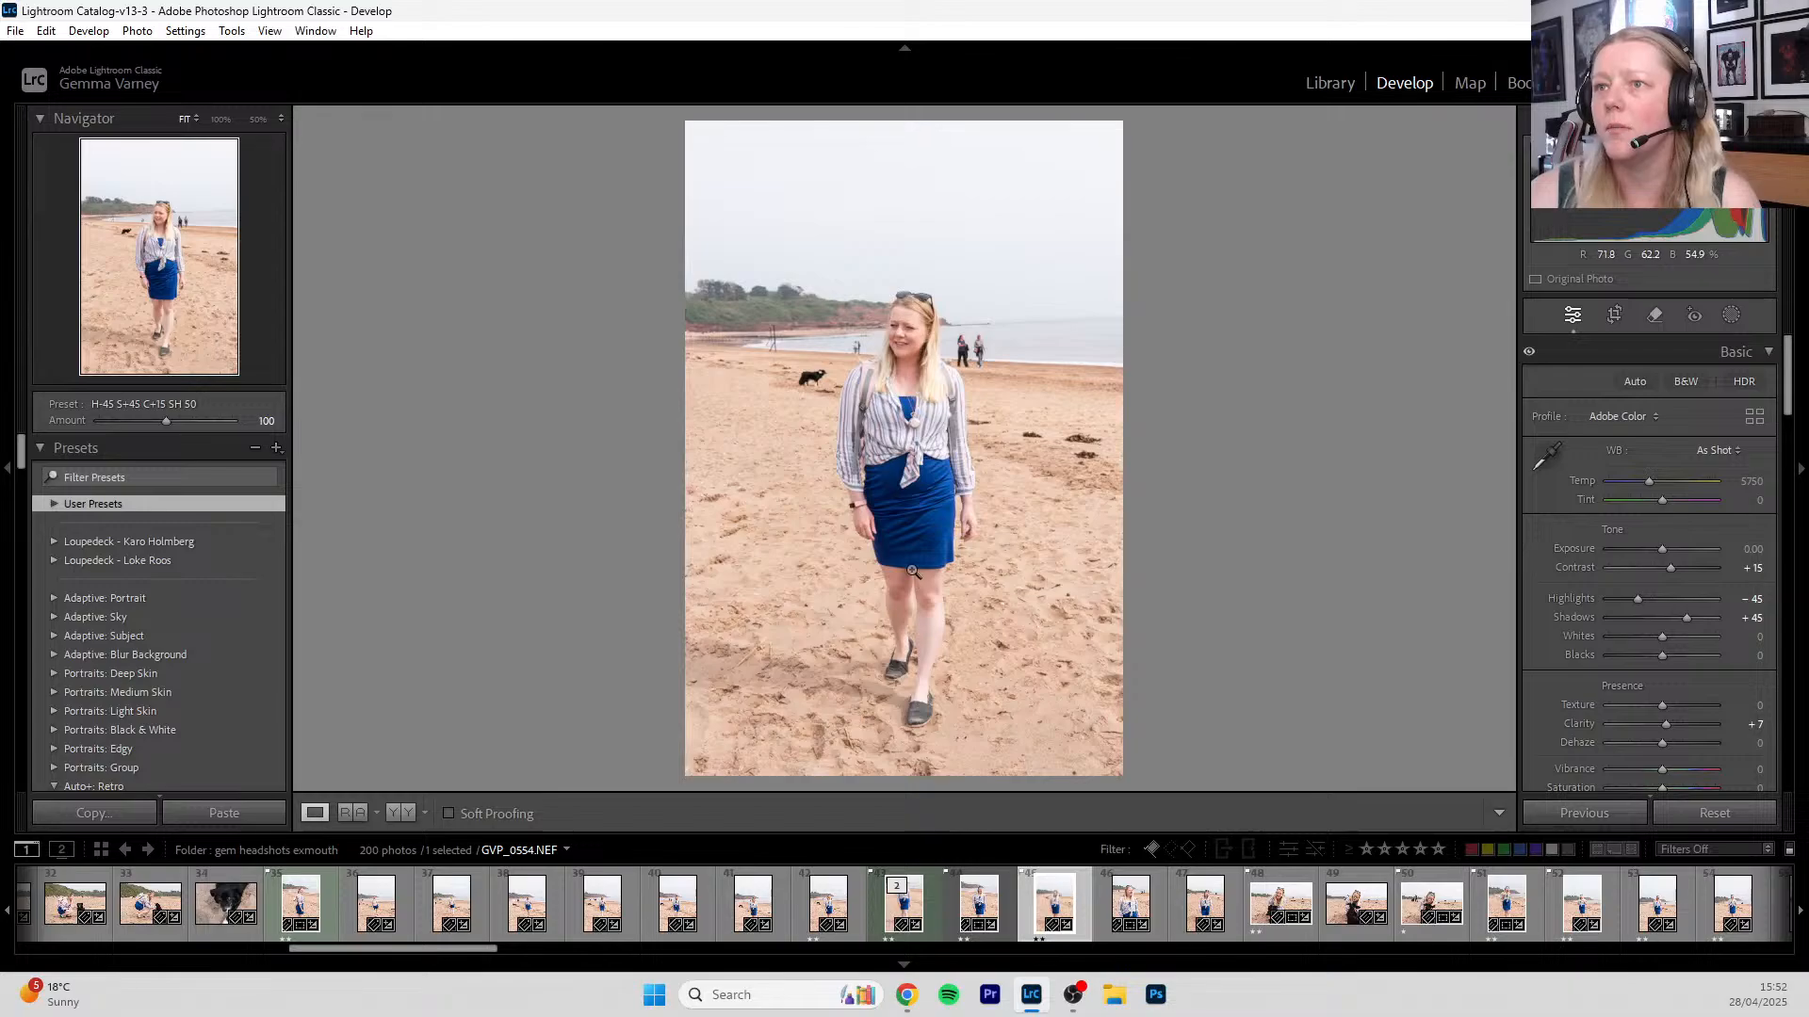
- Examine the black dog and the two walkers in the background of the beach photo up close
{"action": "left_click", "coordinate": [826, 390]}
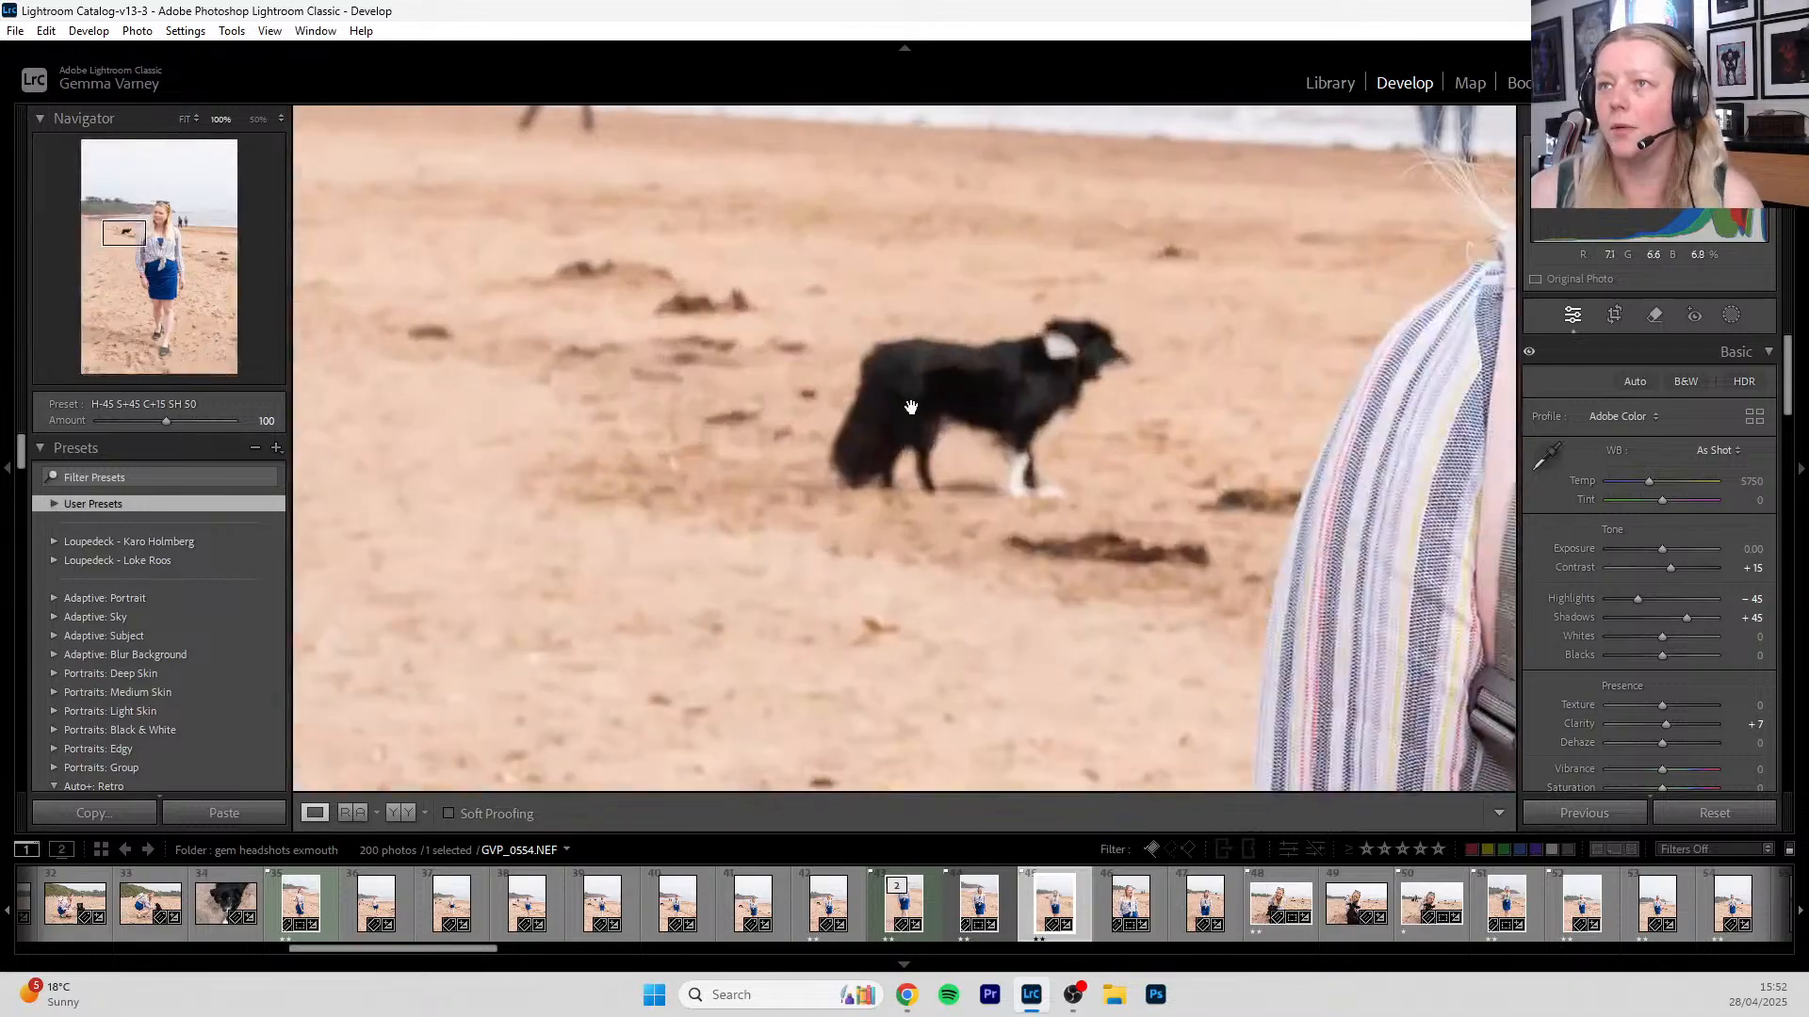
{"action": "left_click_drag", "start_coordinate": [1032, 363], "coordinate": [970, 489]}
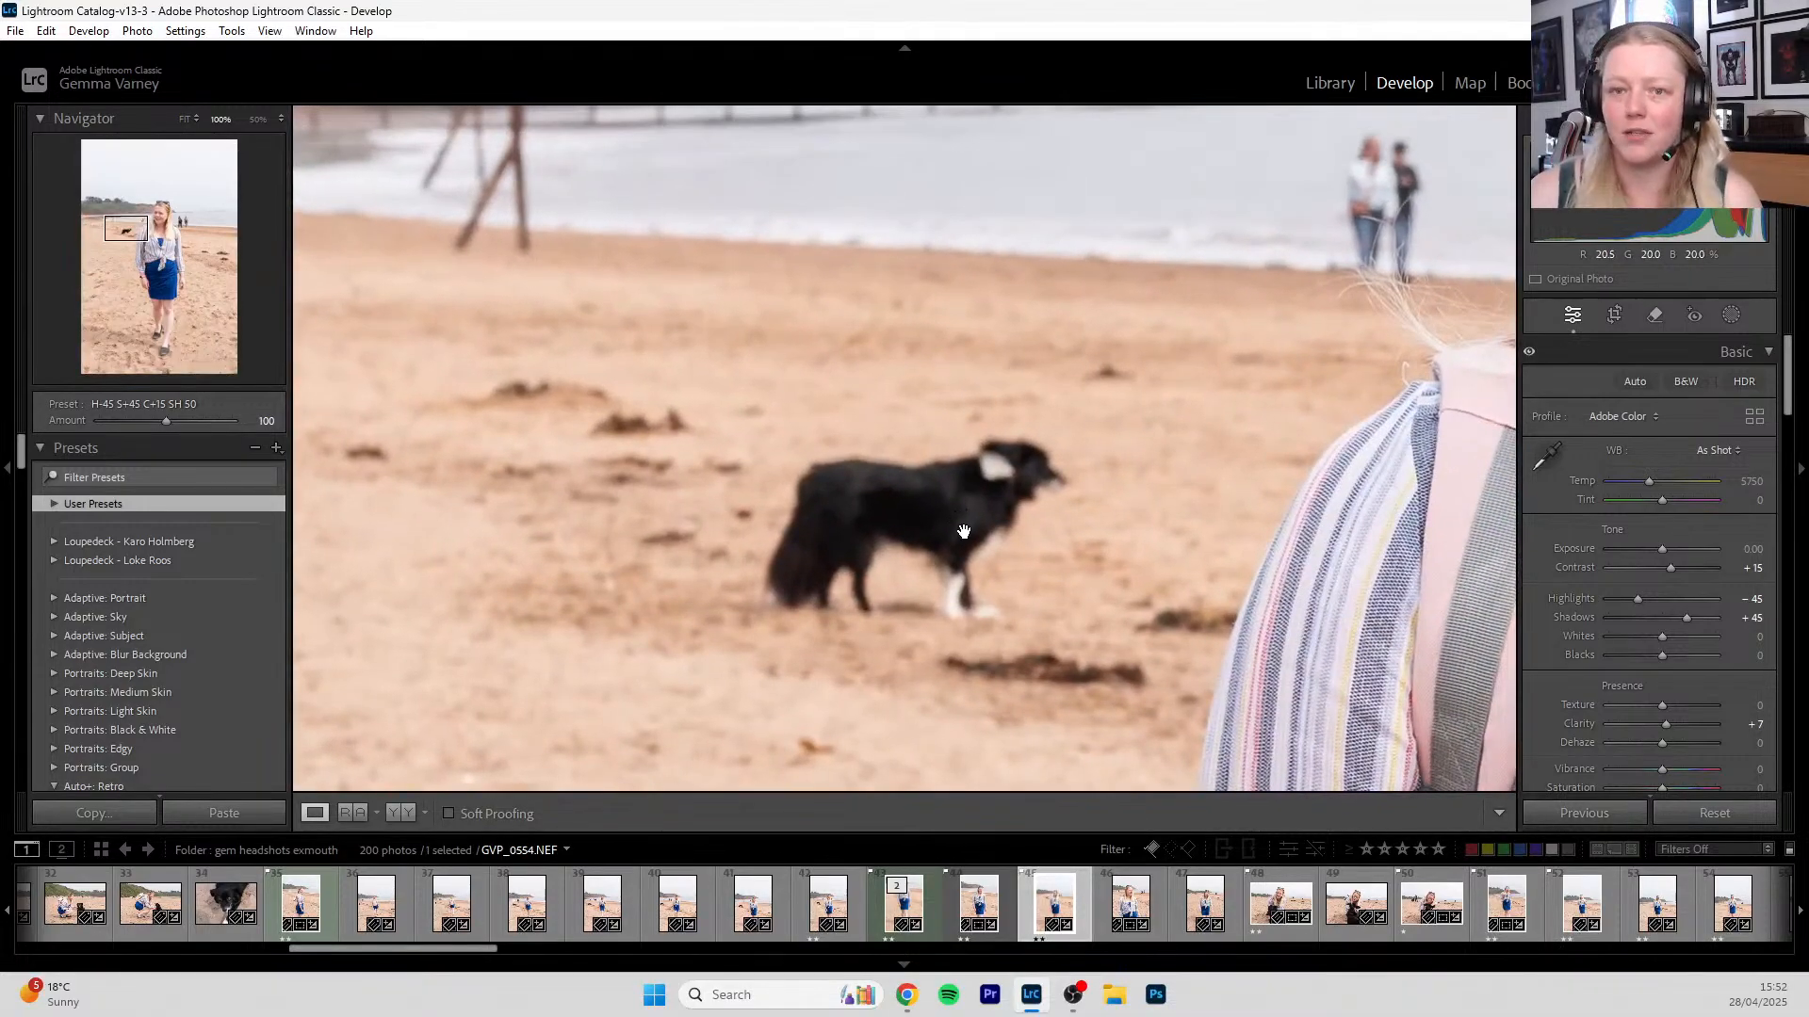
{"action": "left_click", "coordinate": [986, 506]}
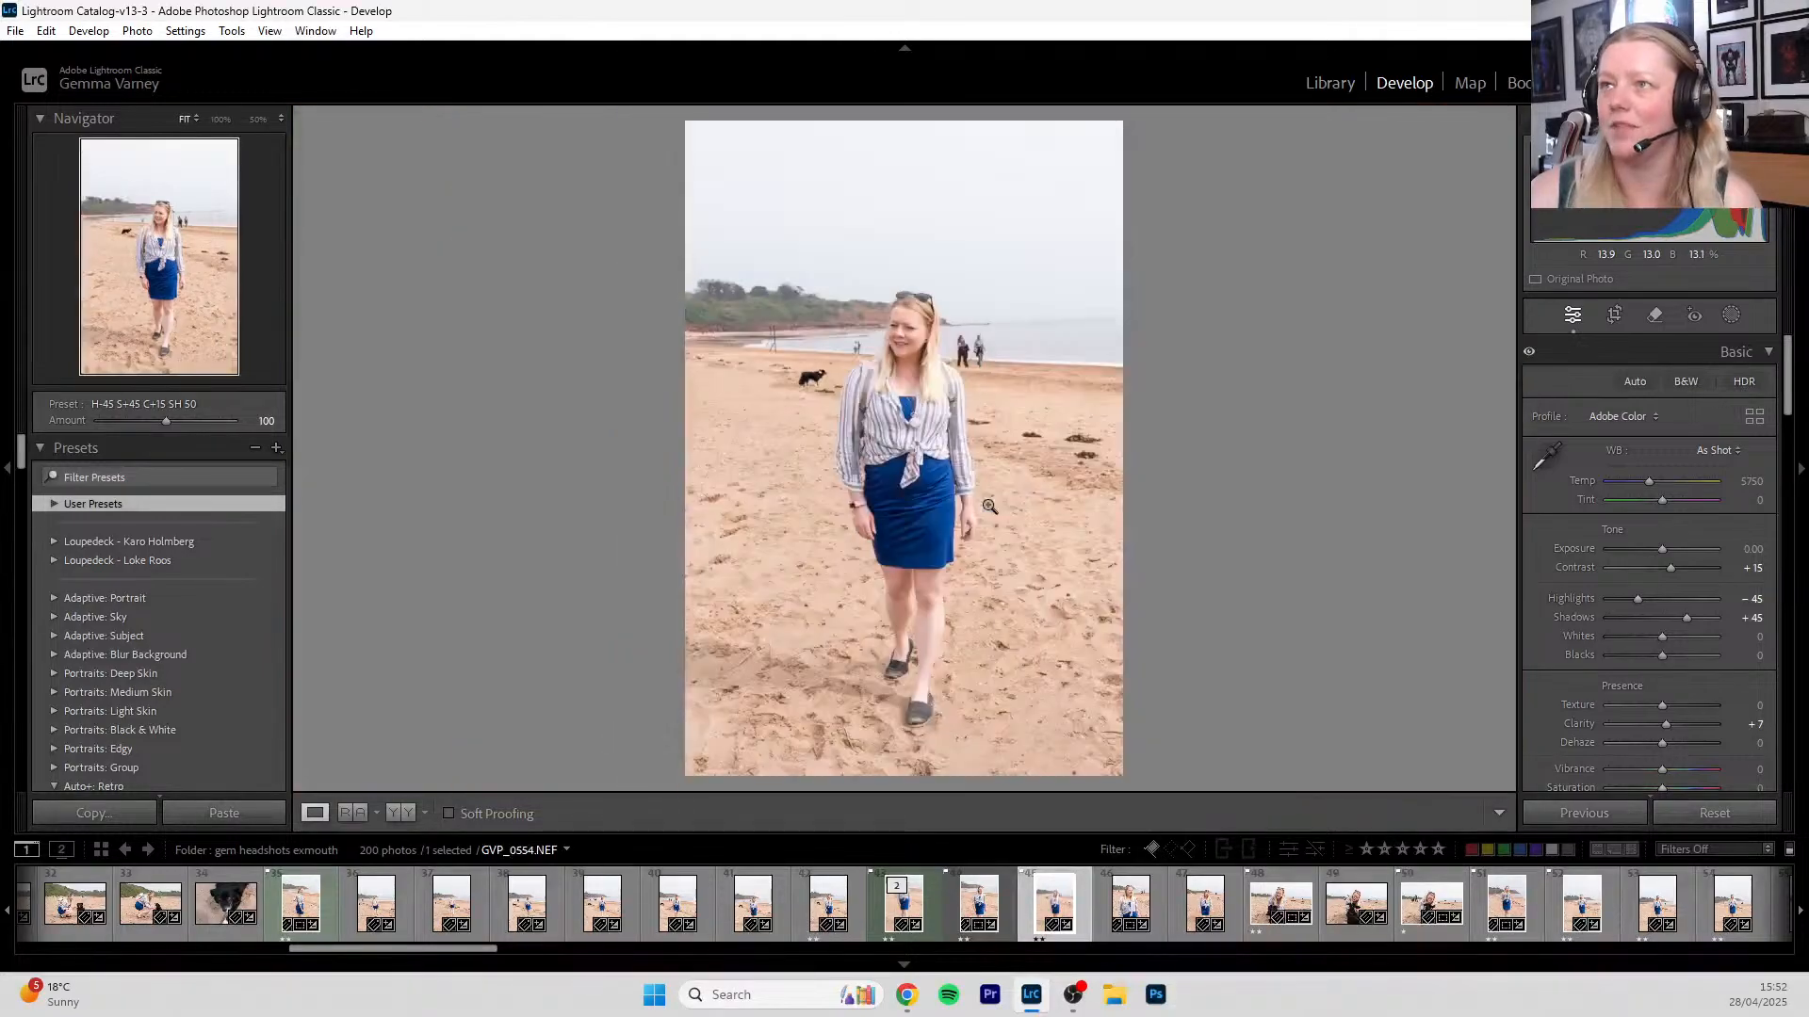
{"action": "left_click", "coordinate": [978, 354]}
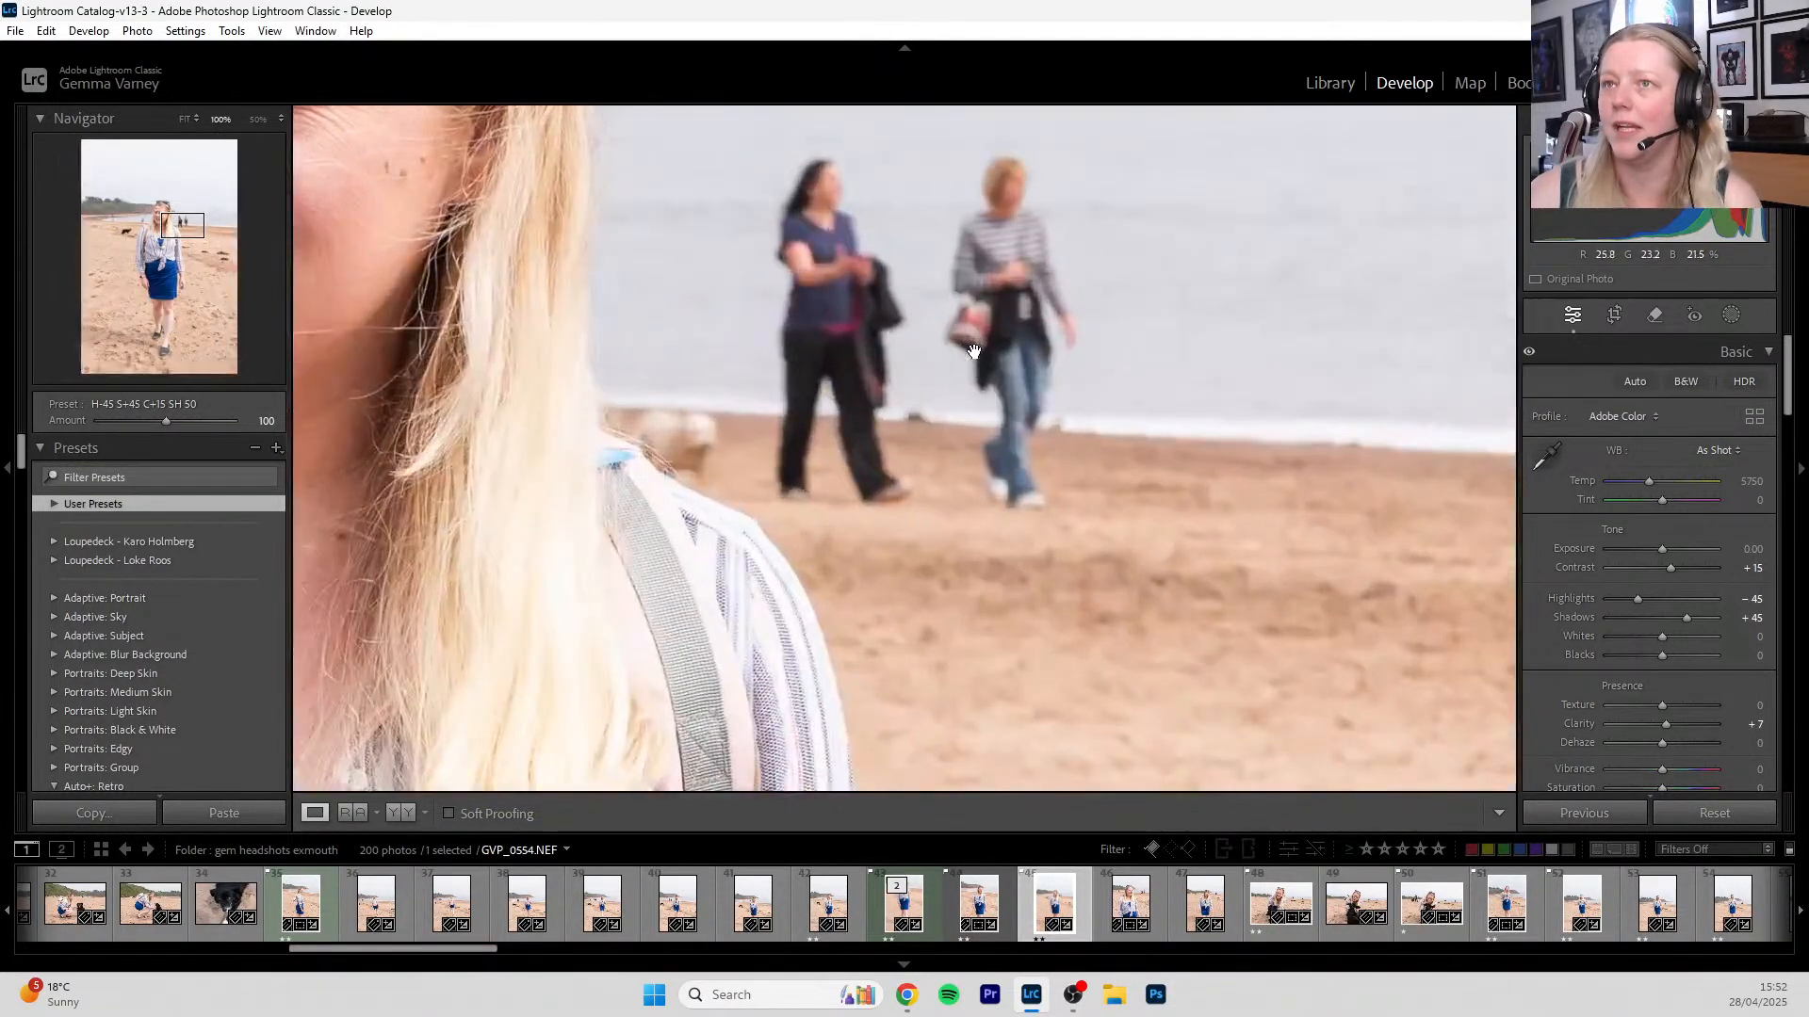
{"action": "left_click", "coordinate": [795, 318]}
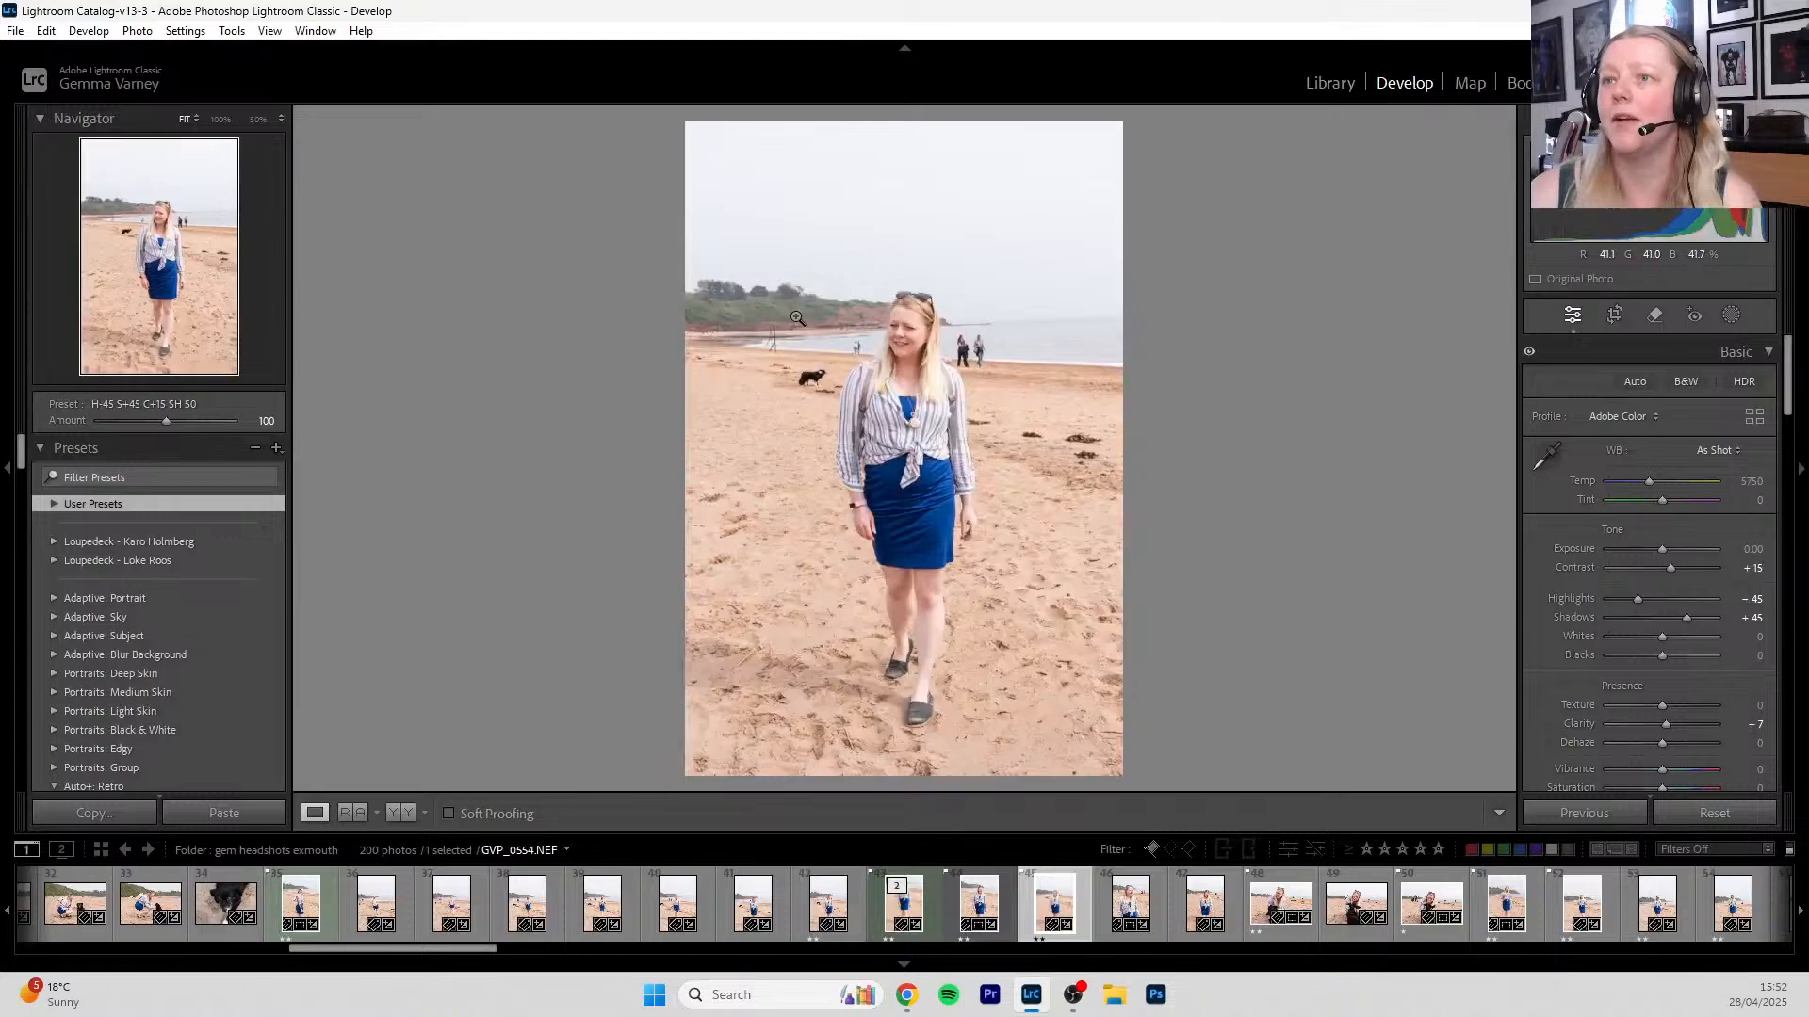
- Try to remove both background walkers beside the woman's shoulder using the Remove tool at size 23 without generative AI
{"action": "left_click", "coordinate": [980, 349]}
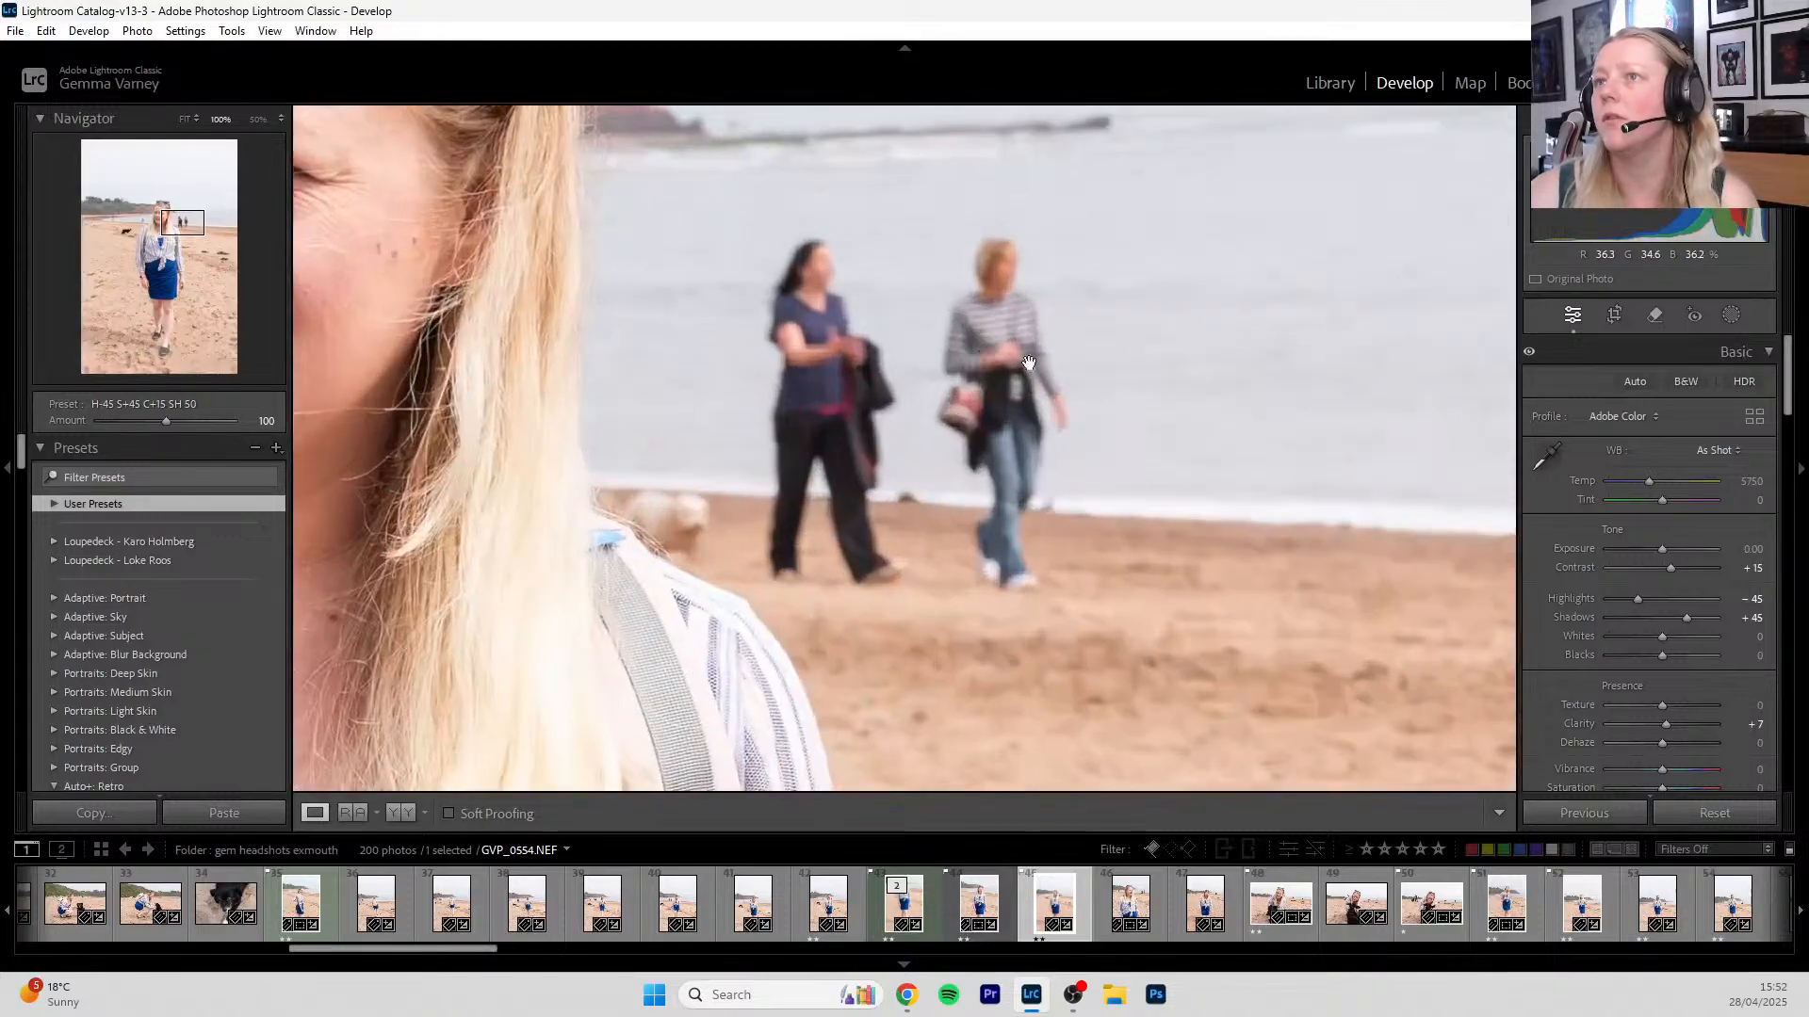
{"action": "left_click", "coordinate": [1656, 316]}
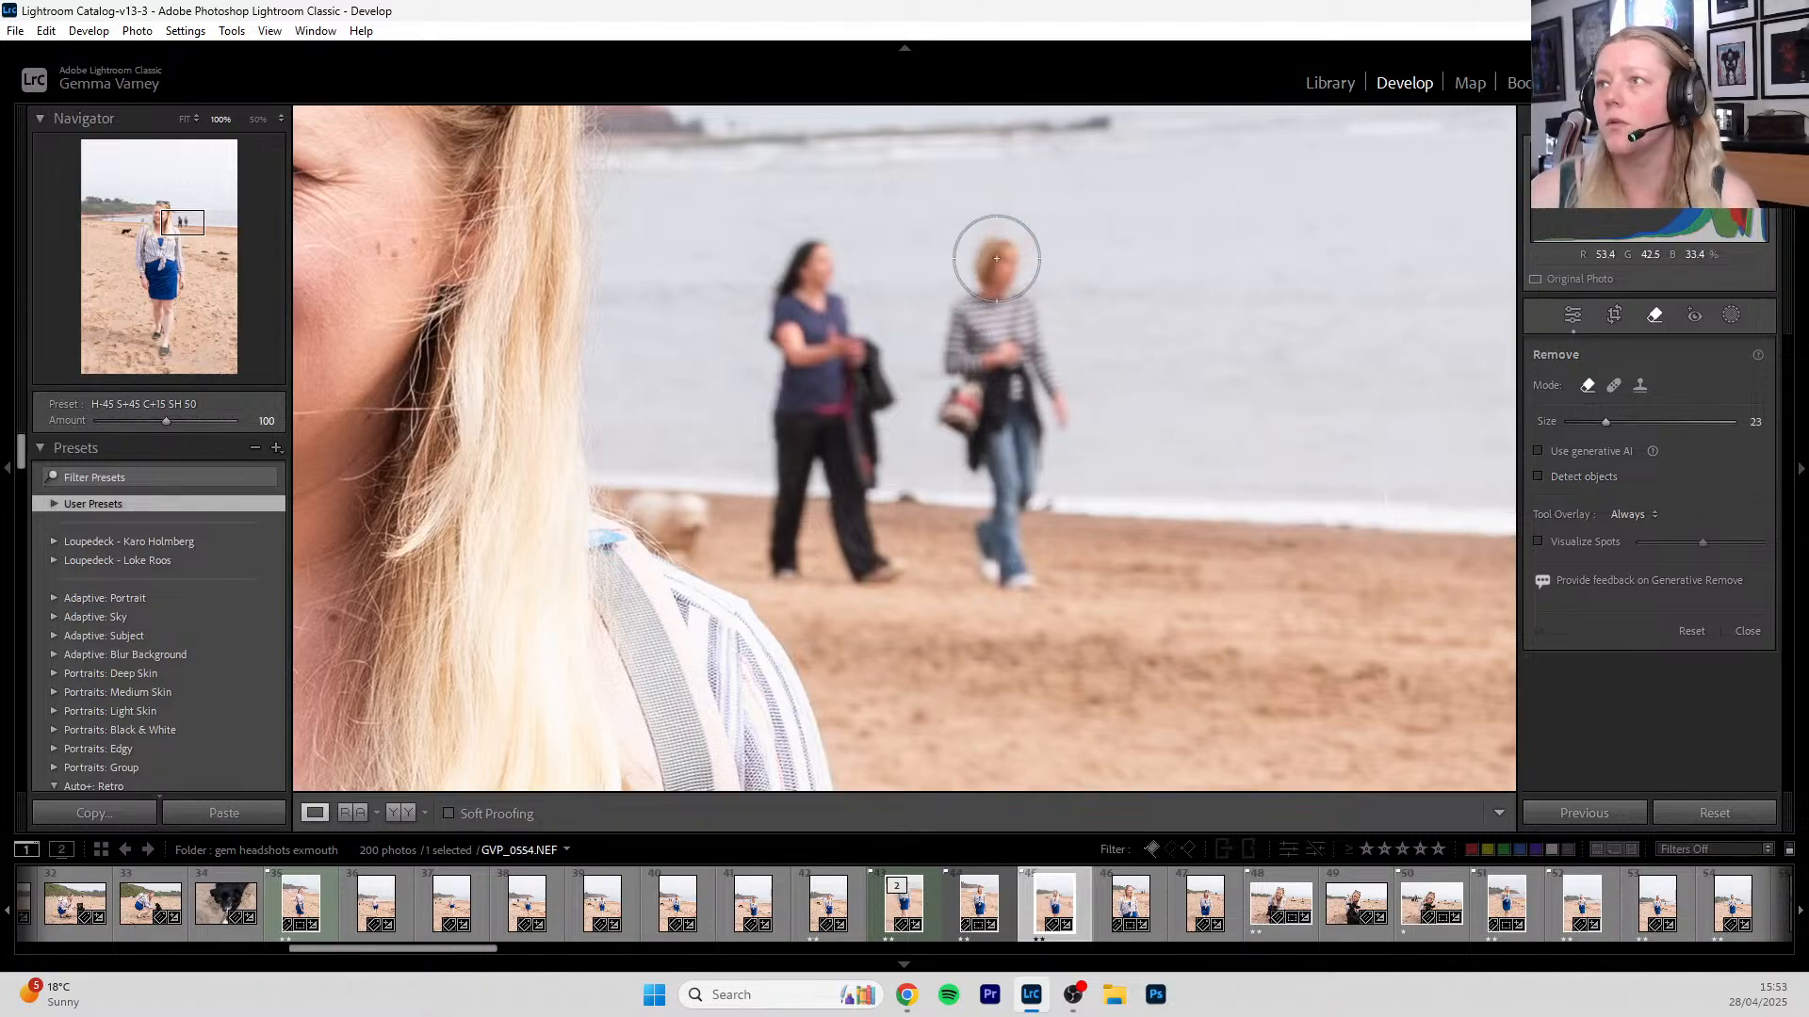
{"action": "mouse_move", "coordinate": [974, 325]}
{"action": "left_mouse_down"}
{"action": "mouse_move", "coordinate": [984, 400]}
{"action": "mouse_move", "coordinate": [914, 396]}
{"action": "mouse_move", "coordinate": [966, 565]}
{"action": "mouse_move", "coordinate": [1018, 537]}
{"action": "mouse_move", "coordinate": [1069, 443]}
{"action": "mouse_move", "coordinate": [1034, 359]}
{"action": "left_mouse_up"}
{"action": "mouse_move", "coordinate": [971, 458]}
{"action": "left_mouse_down"}
{"action": "mouse_move", "coordinate": [810, 405]}
{"action": "mouse_move", "coordinate": [852, 282]}
{"action": "mouse_move", "coordinate": [768, 245]}
{"action": "mouse_move", "coordinate": [777, 370]}
{"action": "mouse_move", "coordinate": [739, 452]}
{"action": "mouse_move", "coordinate": [746, 547]}
{"action": "mouse_move", "coordinate": [792, 608]}
{"action": "mouse_move", "coordinate": [905, 569]}
{"action": "left_mouse_up"}
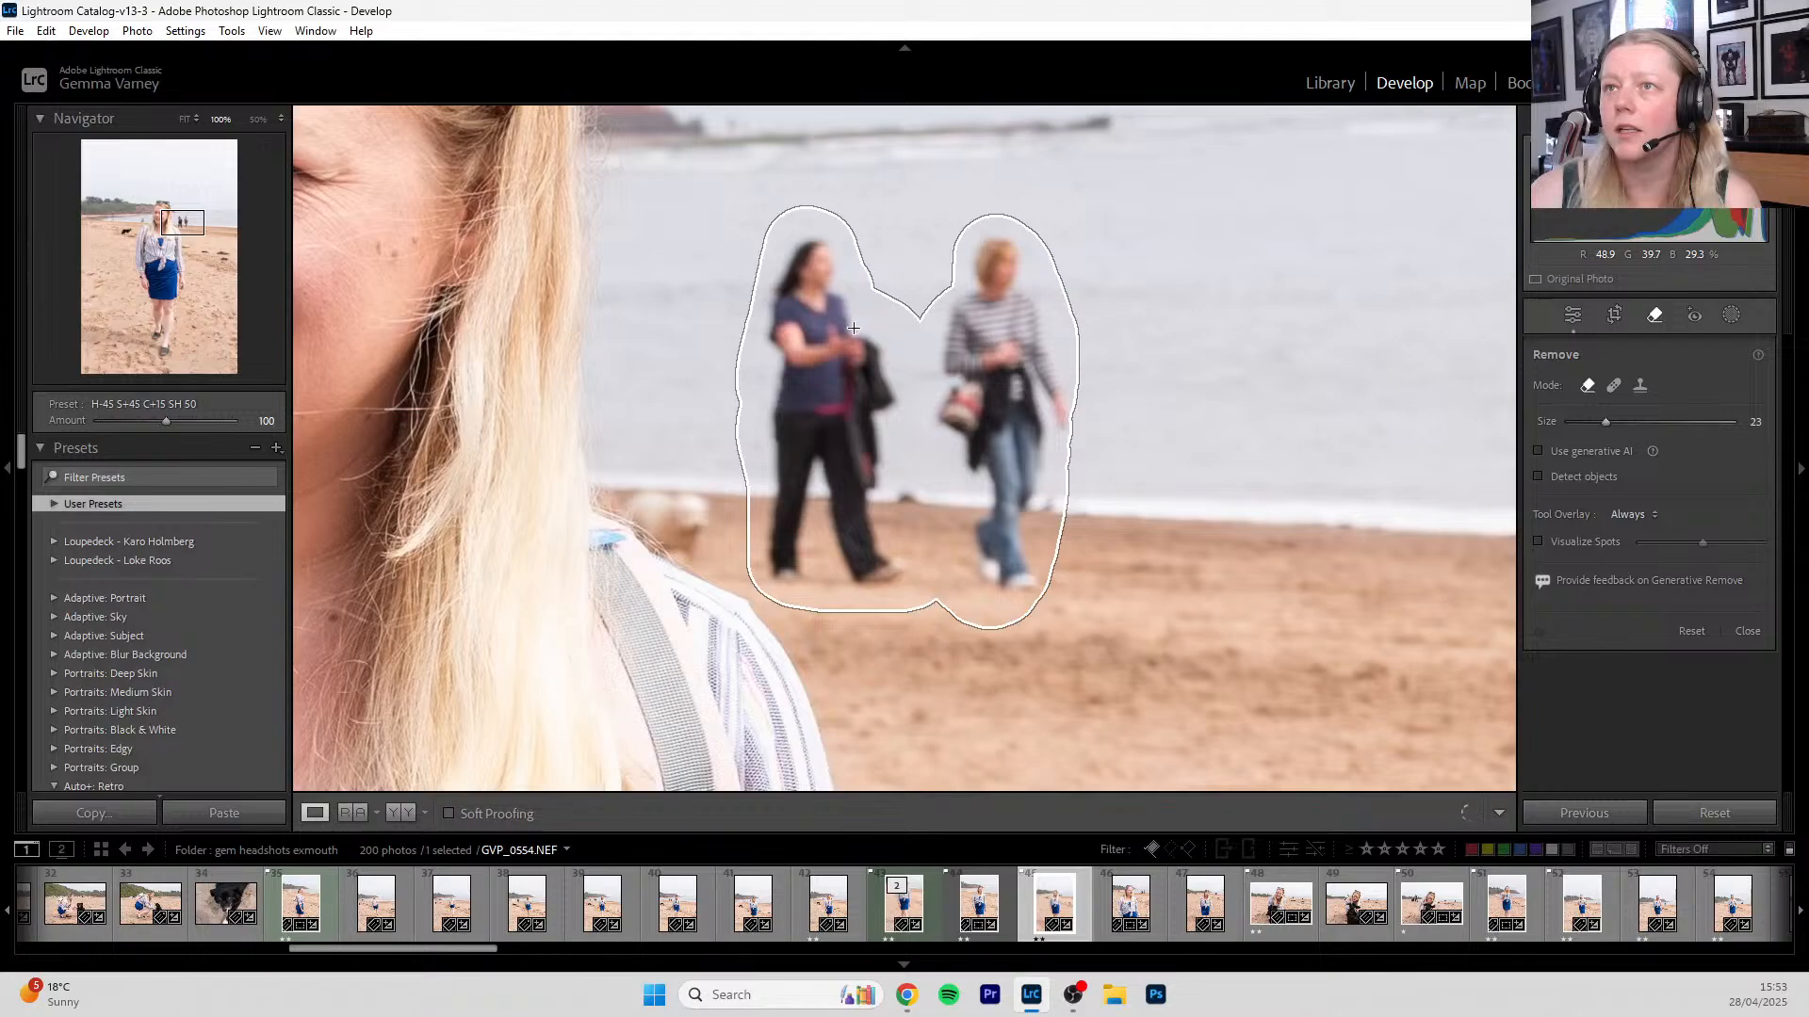
{"action": "left_click_drag", "start_coordinate": [853, 328], "coordinate": [855, 334]}
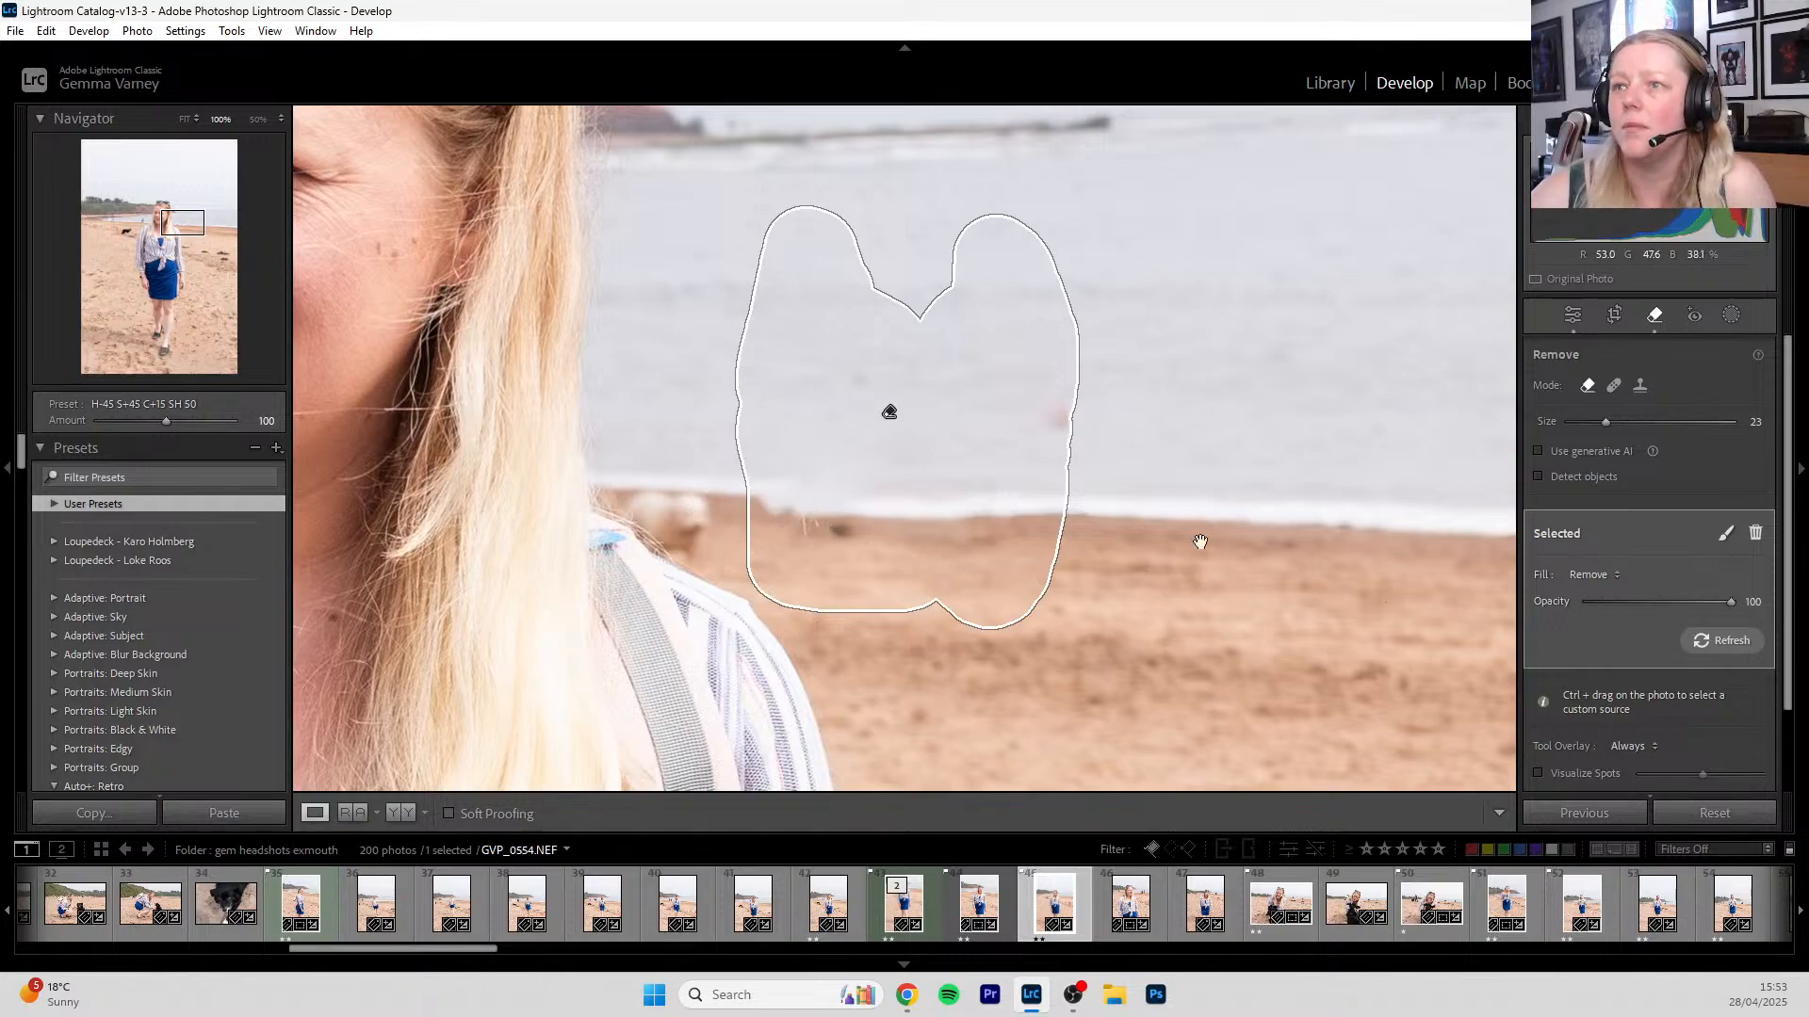
- Refresh the walkers' removal fill several times for different content, and delete the removal spot
{"action": "left_click", "coordinate": [1703, 641]}
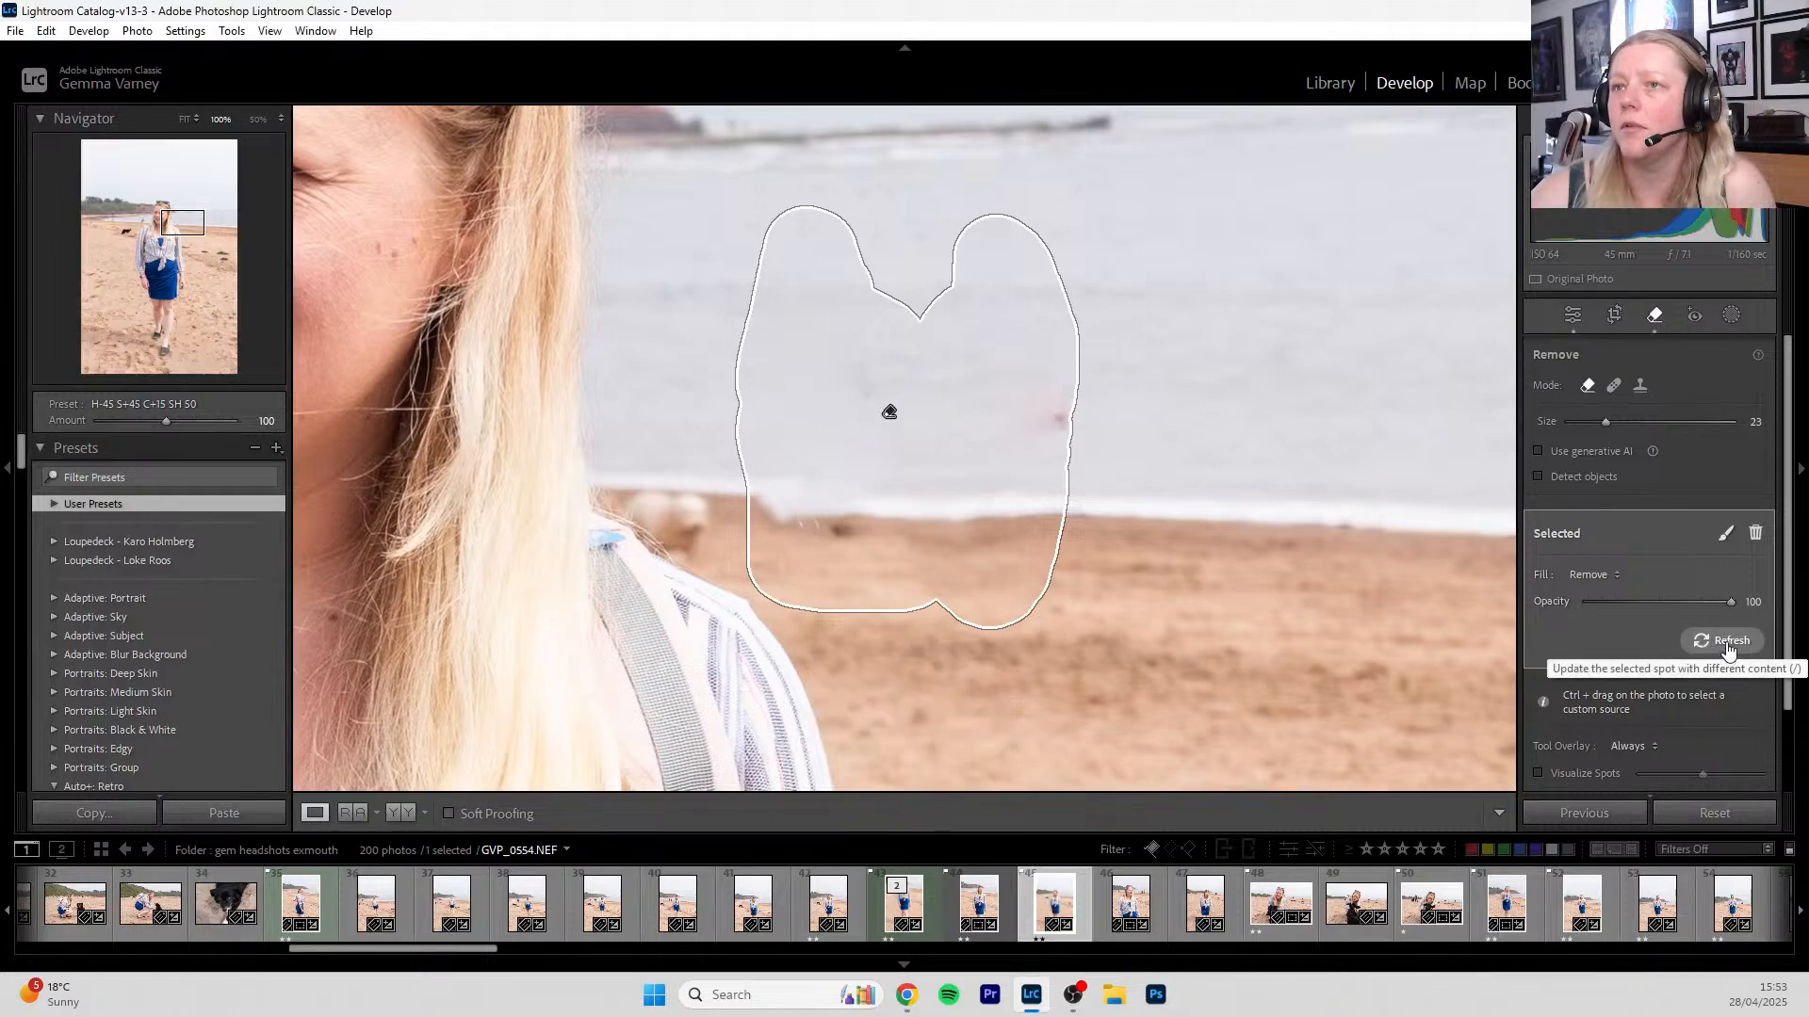
{"action": "left_click", "coordinate": [1727, 648]}
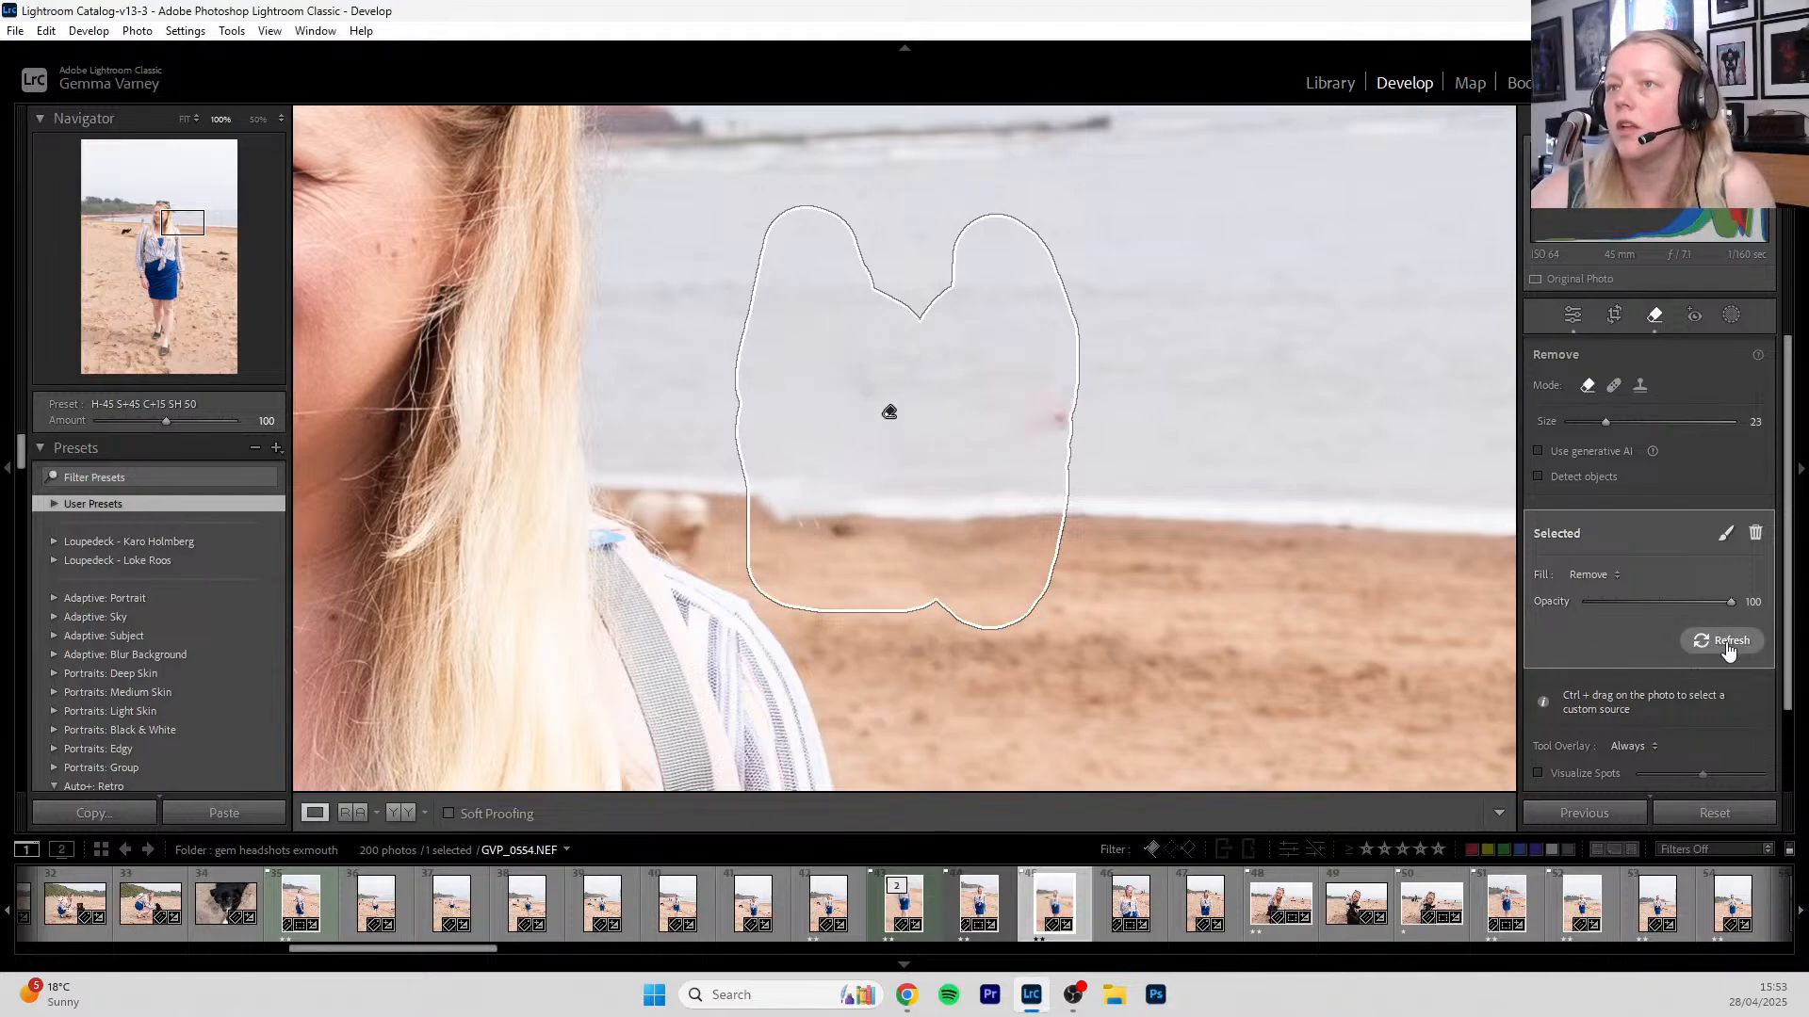
{"action": "left_click", "coordinate": [1727, 649]}
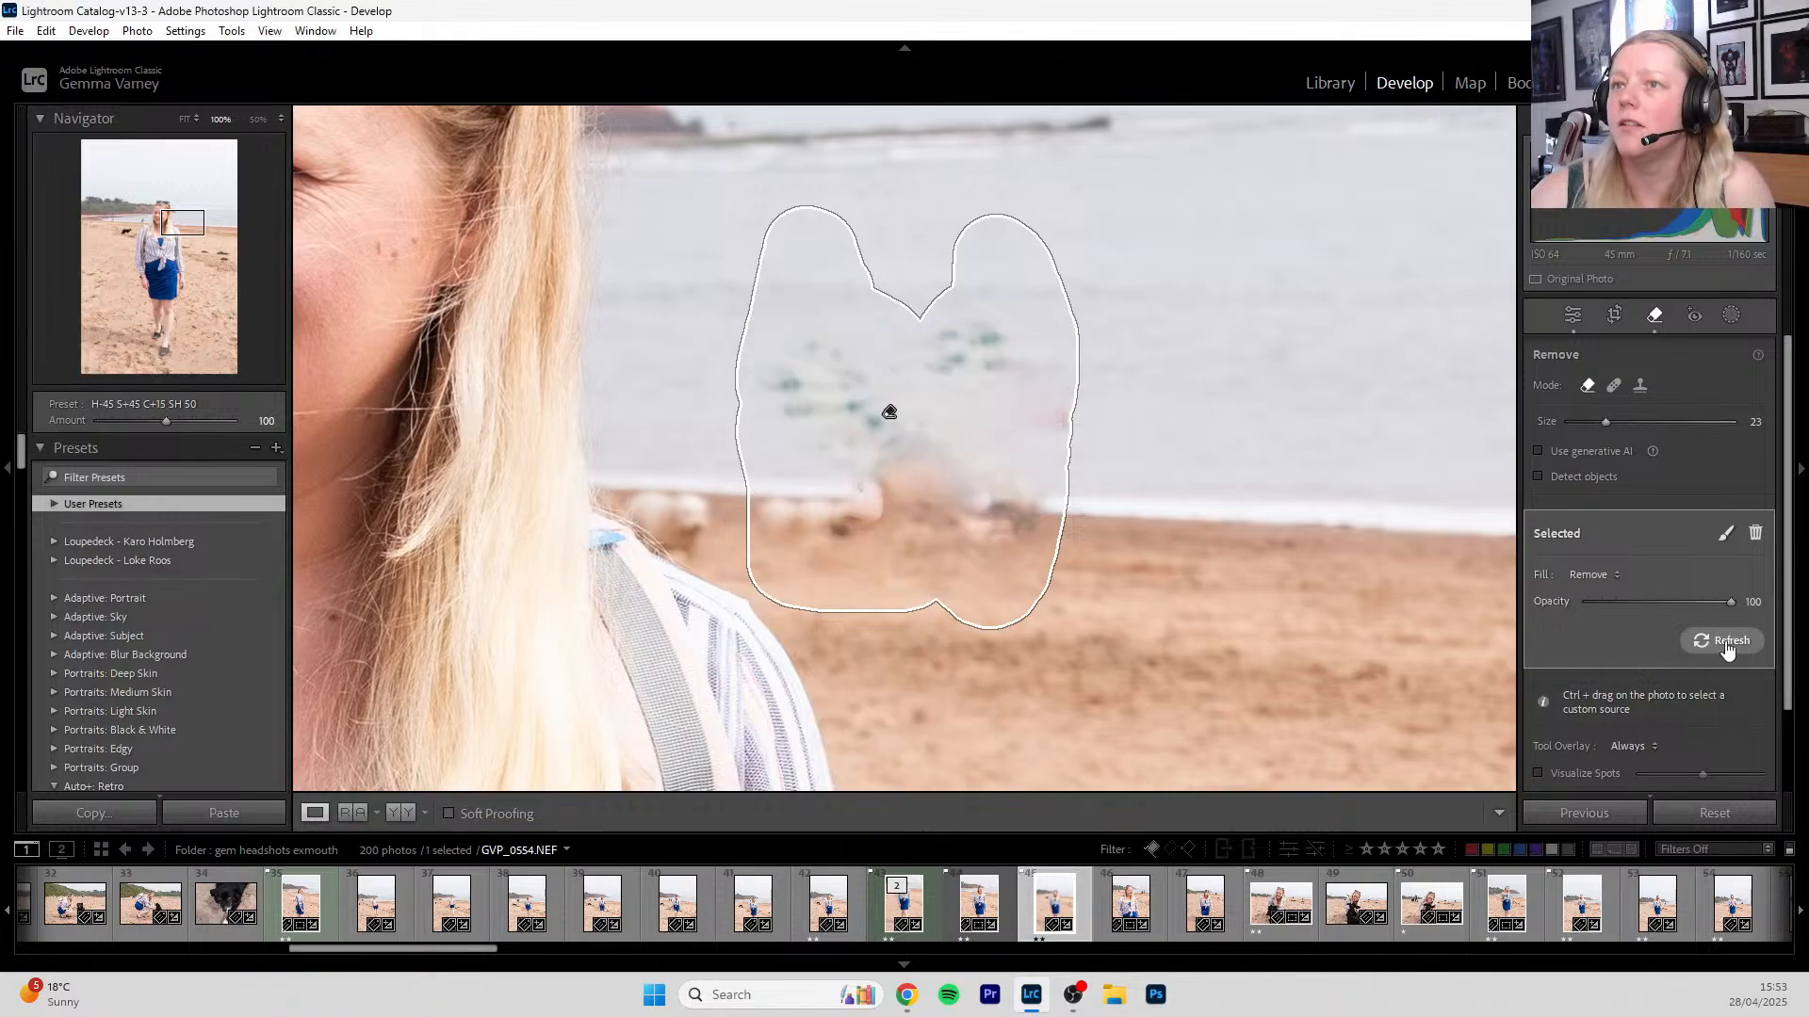
{"action": "left_click", "coordinate": [1727, 648]}
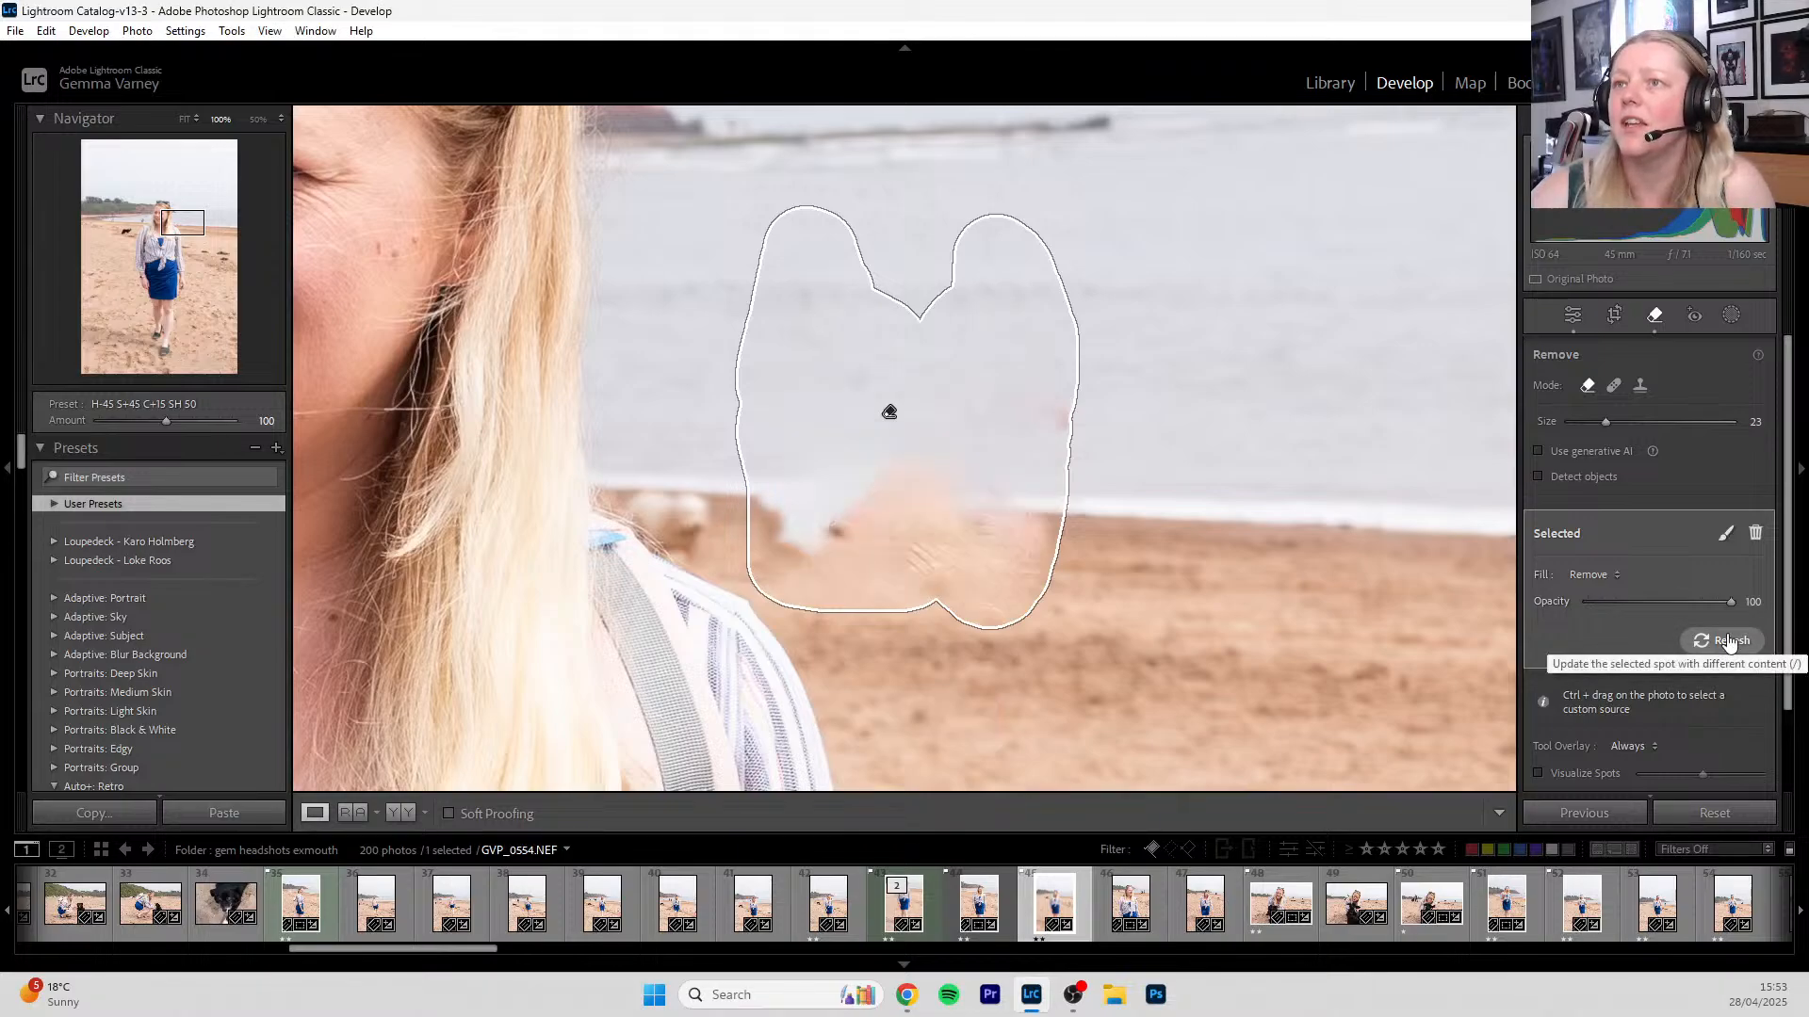
{"action": "left_click", "coordinate": [1754, 537]}
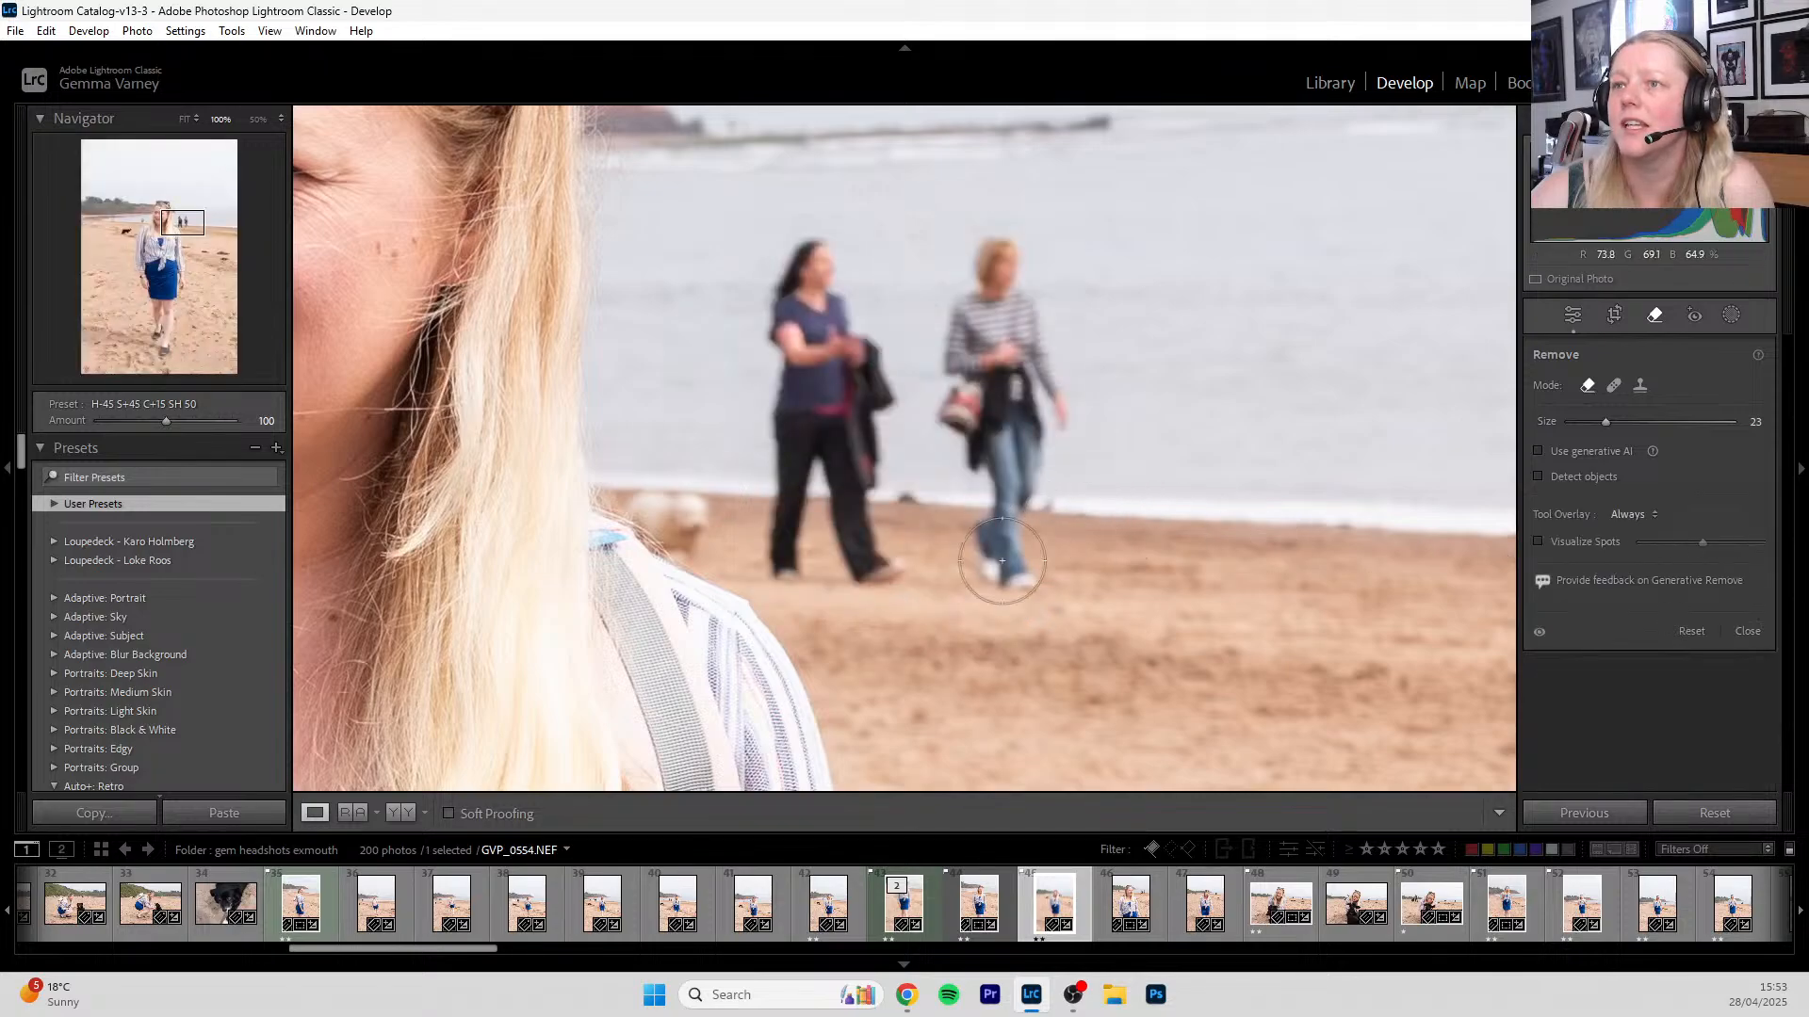
- Enable generative AI and object detection for the Remove tool, and discard the trial removal of the dark-haired walker
{"action": "mouse_move", "coordinate": [795, 546]}
{"action": "left_mouse_down"}
{"action": "mouse_move", "coordinate": [901, 569]}
{"action": "mouse_move", "coordinate": [866, 469]}
{"action": "mouse_move", "coordinate": [861, 331]}
{"action": "mouse_move", "coordinate": [818, 247]}
{"action": "mouse_move", "coordinate": [783, 378]}
{"action": "mouse_move", "coordinate": [789, 546]}
{"action": "left_mouse_up"}
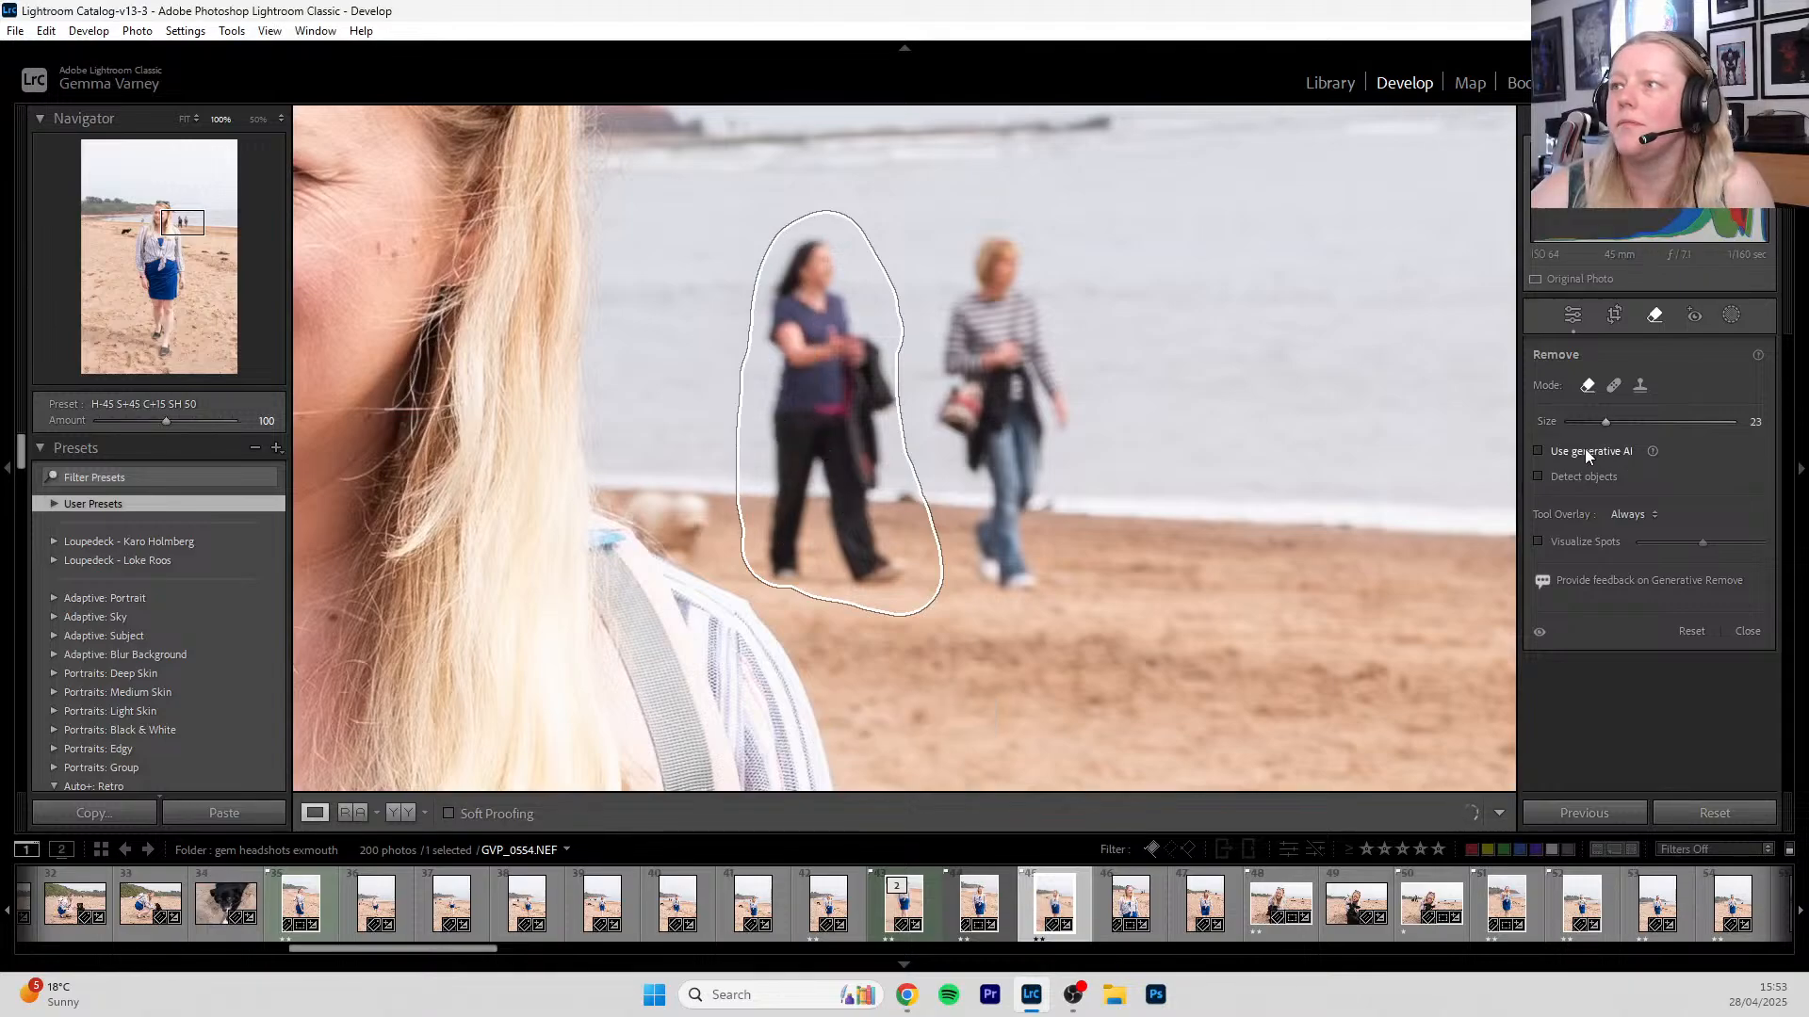
{"action": "left_click", "coordinate": [1538, 450]}
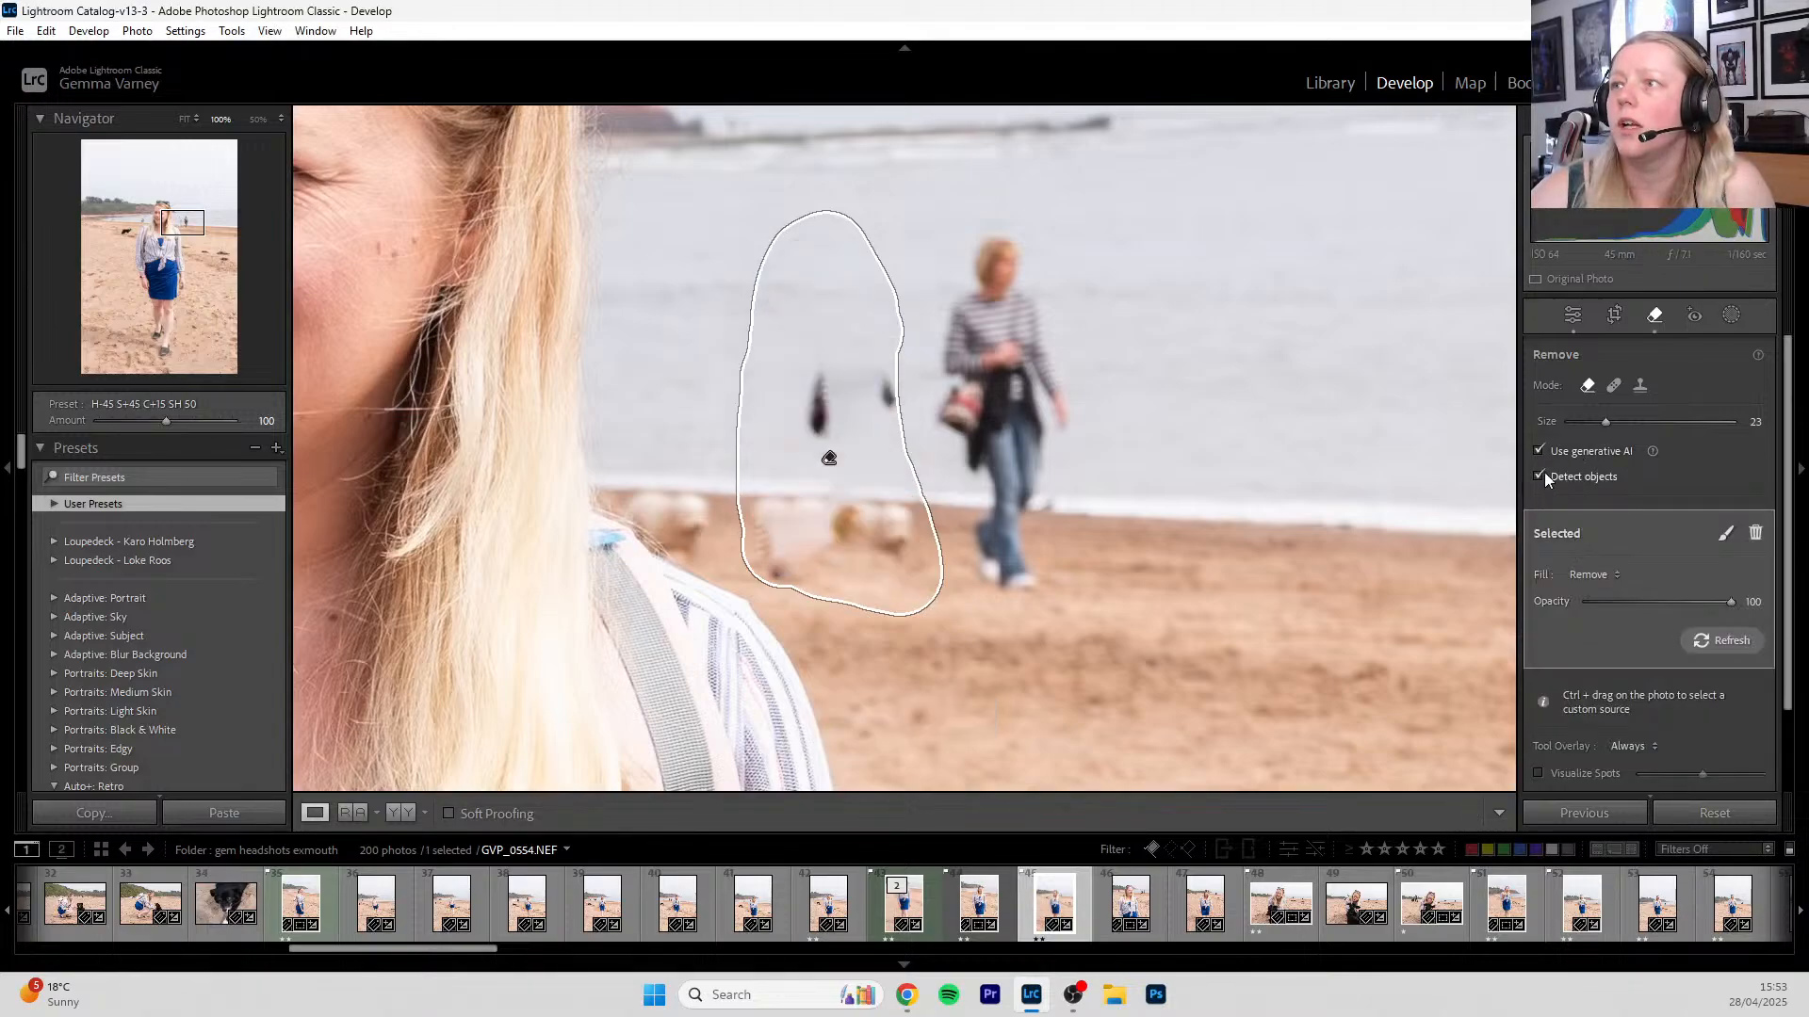
{"action": "left_click", "coordinate": [1538, 475]}
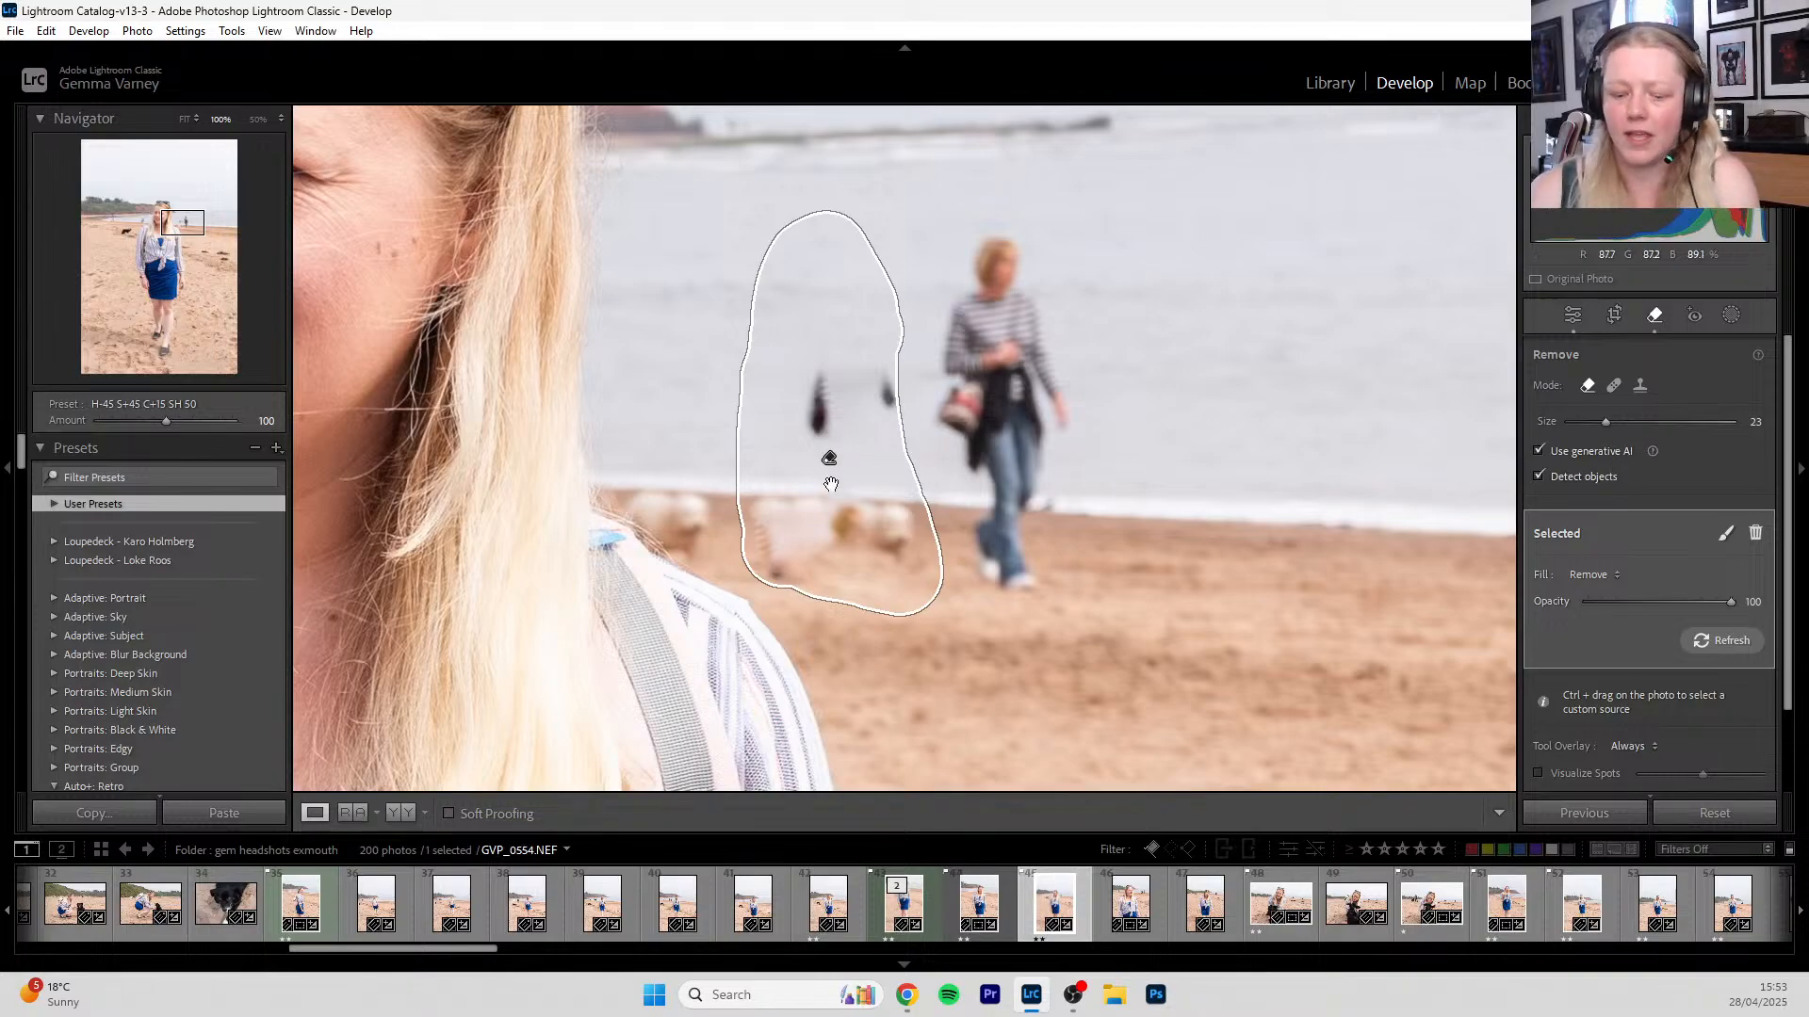
{"action": "key", "text": "Delete"}
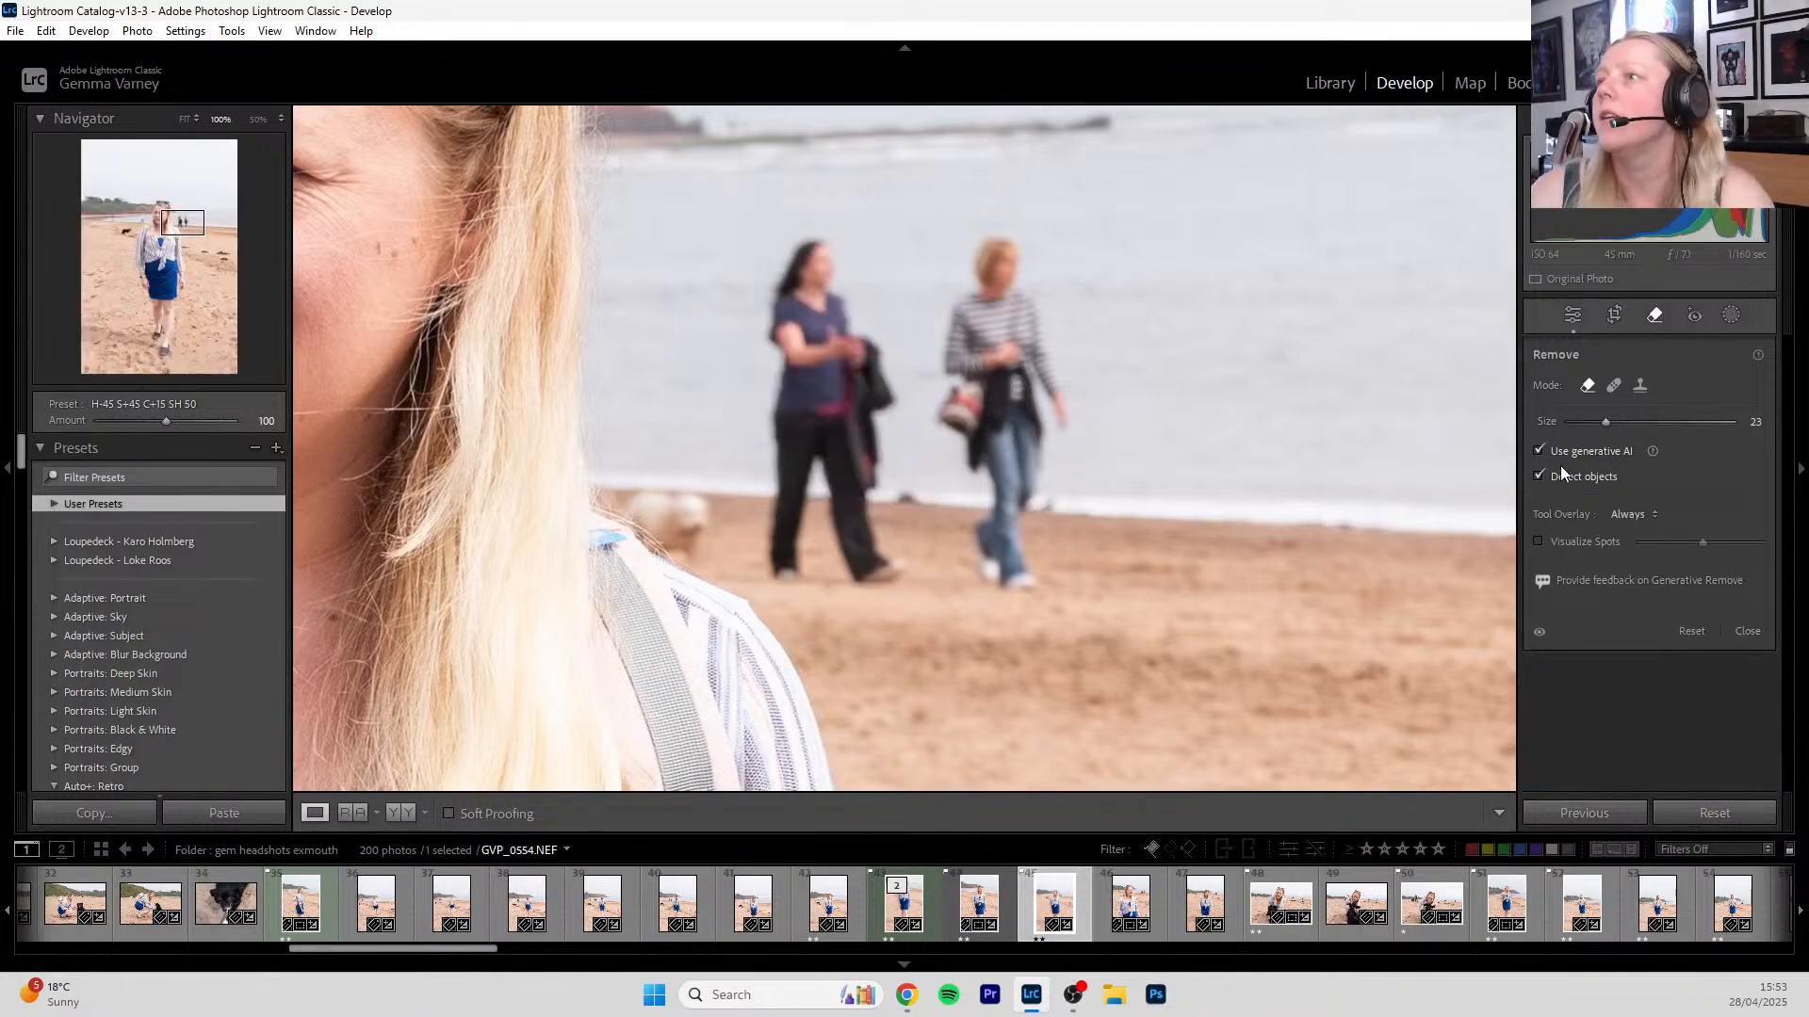
- Generatively remove both background walkers and the small pale dog beside the shoulder, choose the third variation, and close the Remove tool
{"action": "mouse_move", "coordinate": [800, 250]}
{"action": "left_mouse_down"}
{"action": "mouse_move", "coordinate": [773, 333]}
{"action": "mouse_move", "coordinate": [799, 398]}
{"action": "mouse_move", "coordinate": [794, 559]}
{"action": "mouse_move", "coordinate": [808, 578]}
{"action": "mouse_move", "coordinate": [920, 566]}
{"action": "mouse_move", "coordinate": [830, 308]}
{"action": "left_mouse_up"}
{"action": "mouse_move", "coordinate": [946, 569]}
{"action": "left_mouse_down"}
{"action": "mouse_move", "coordinate": [1033, 598]}
{"action": "mouse_move", "coordinate": [1018, 473]}
{"action": "mouse_move", "coordinate": [1036, 339]}
{"action": "mouse_move", "coordinate": [1002, 235]}
{"action": "mouse_move", "coordinate": [961, 388]}
{"action": "mouse_move", "coordinate": [1001, 511]}
{"action": "left_mouse_up"}
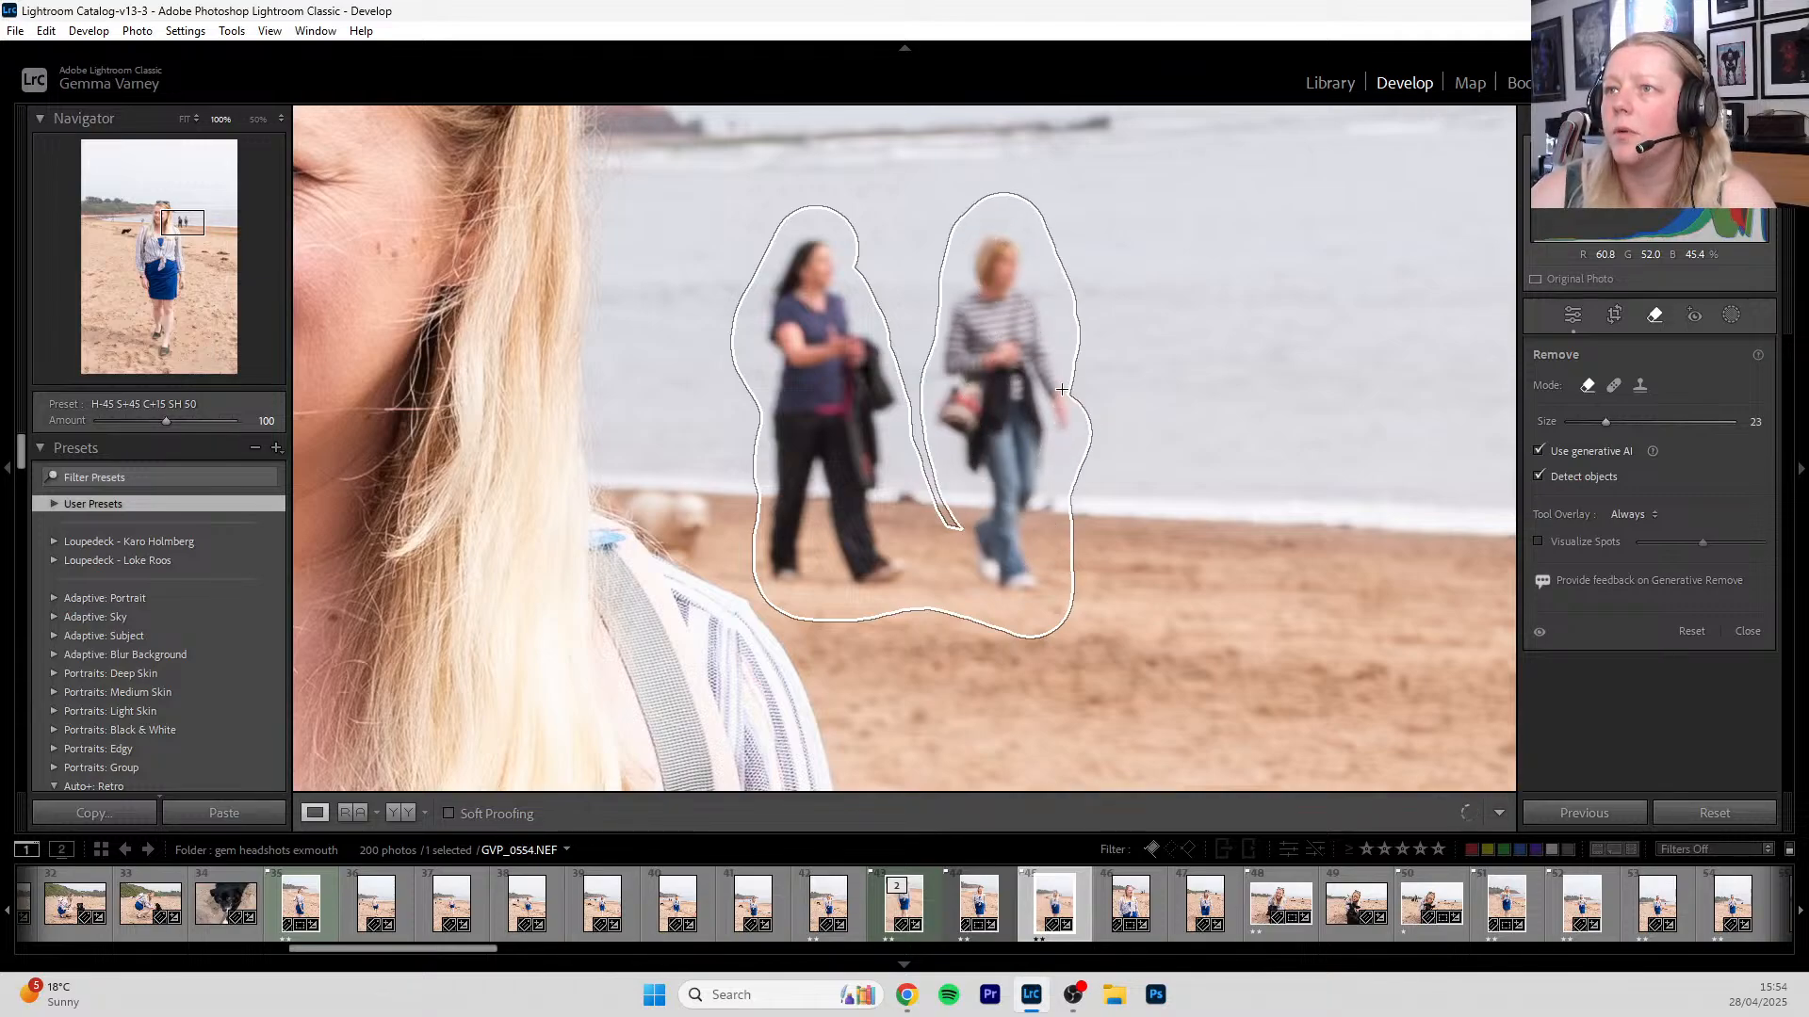
{"action": "left_click_drag", "start_coordinate": [1062, 357], "coordinate": [1062, 360]}
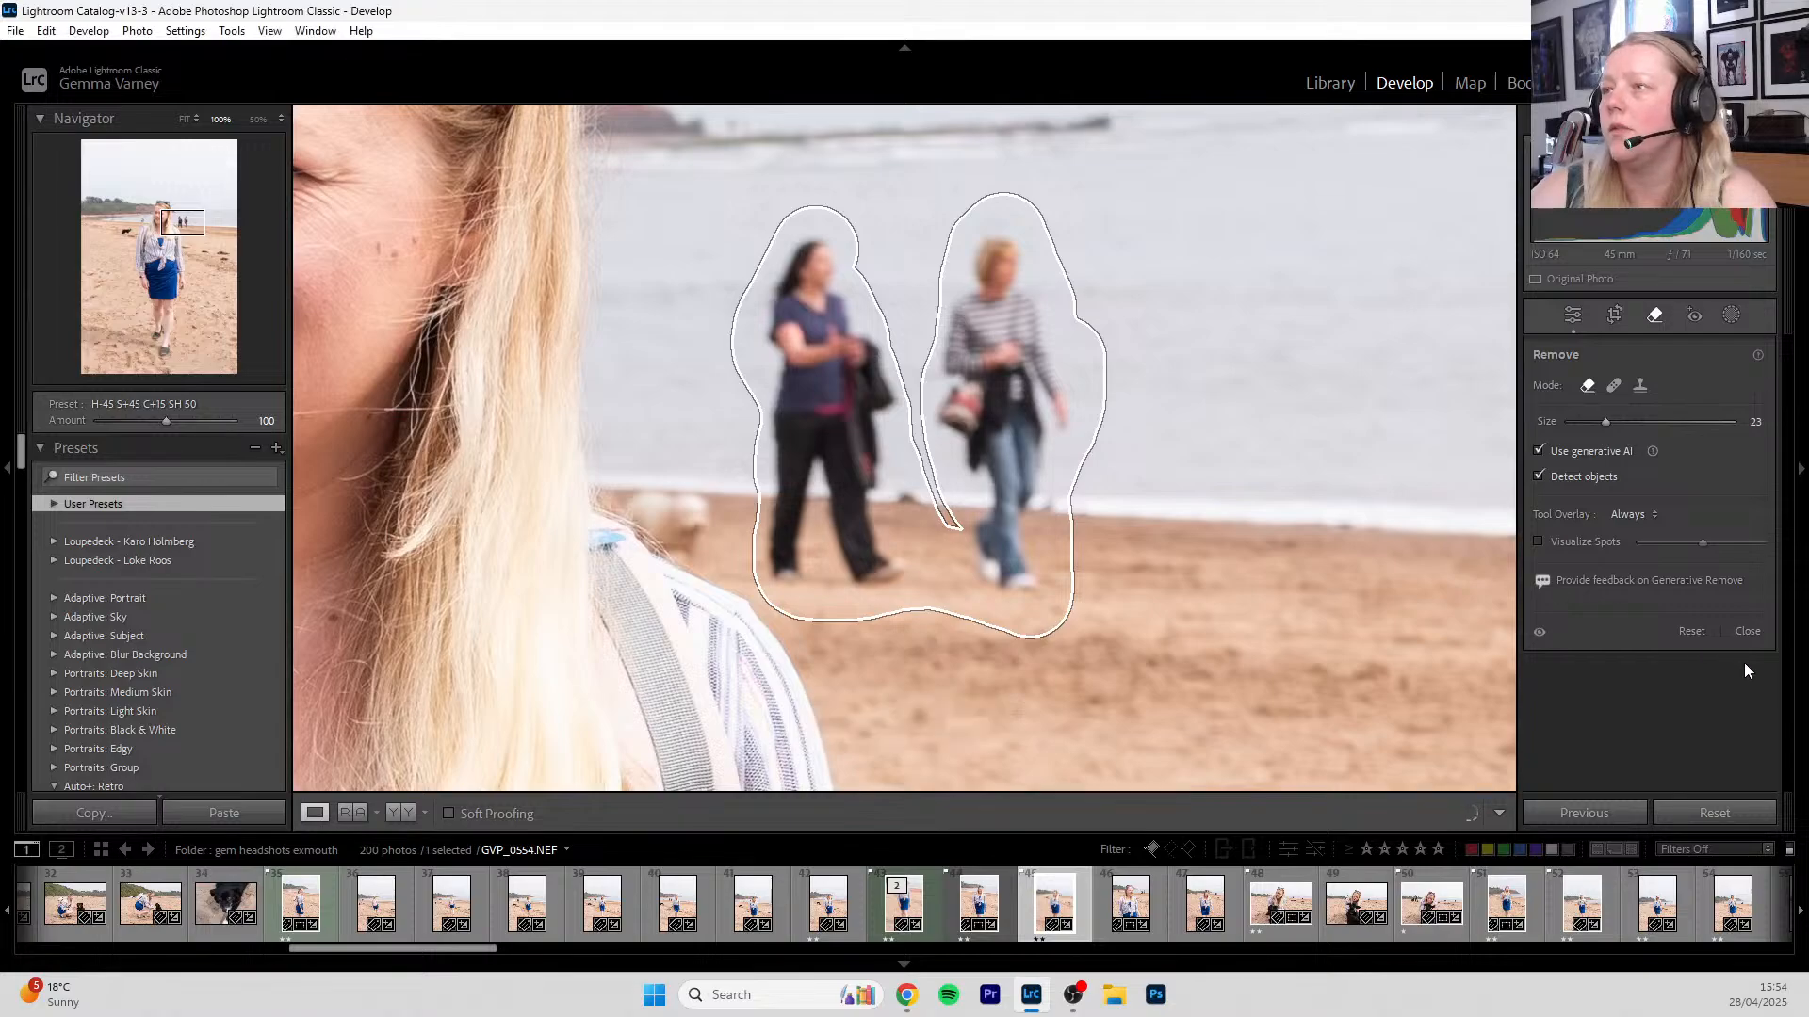
{"action": "mouse_move", "coordinate": [816, 554]}
{"action": "left_mouse_down"}
{"action": "mouse_move", "coordinate": [707, 502]}
{"action": "mouse_move", "coordinate": [626, 510]}
{"action": "mouse_move", "coordinate": [659, 528]}
{"action": "left_mouse_up"}
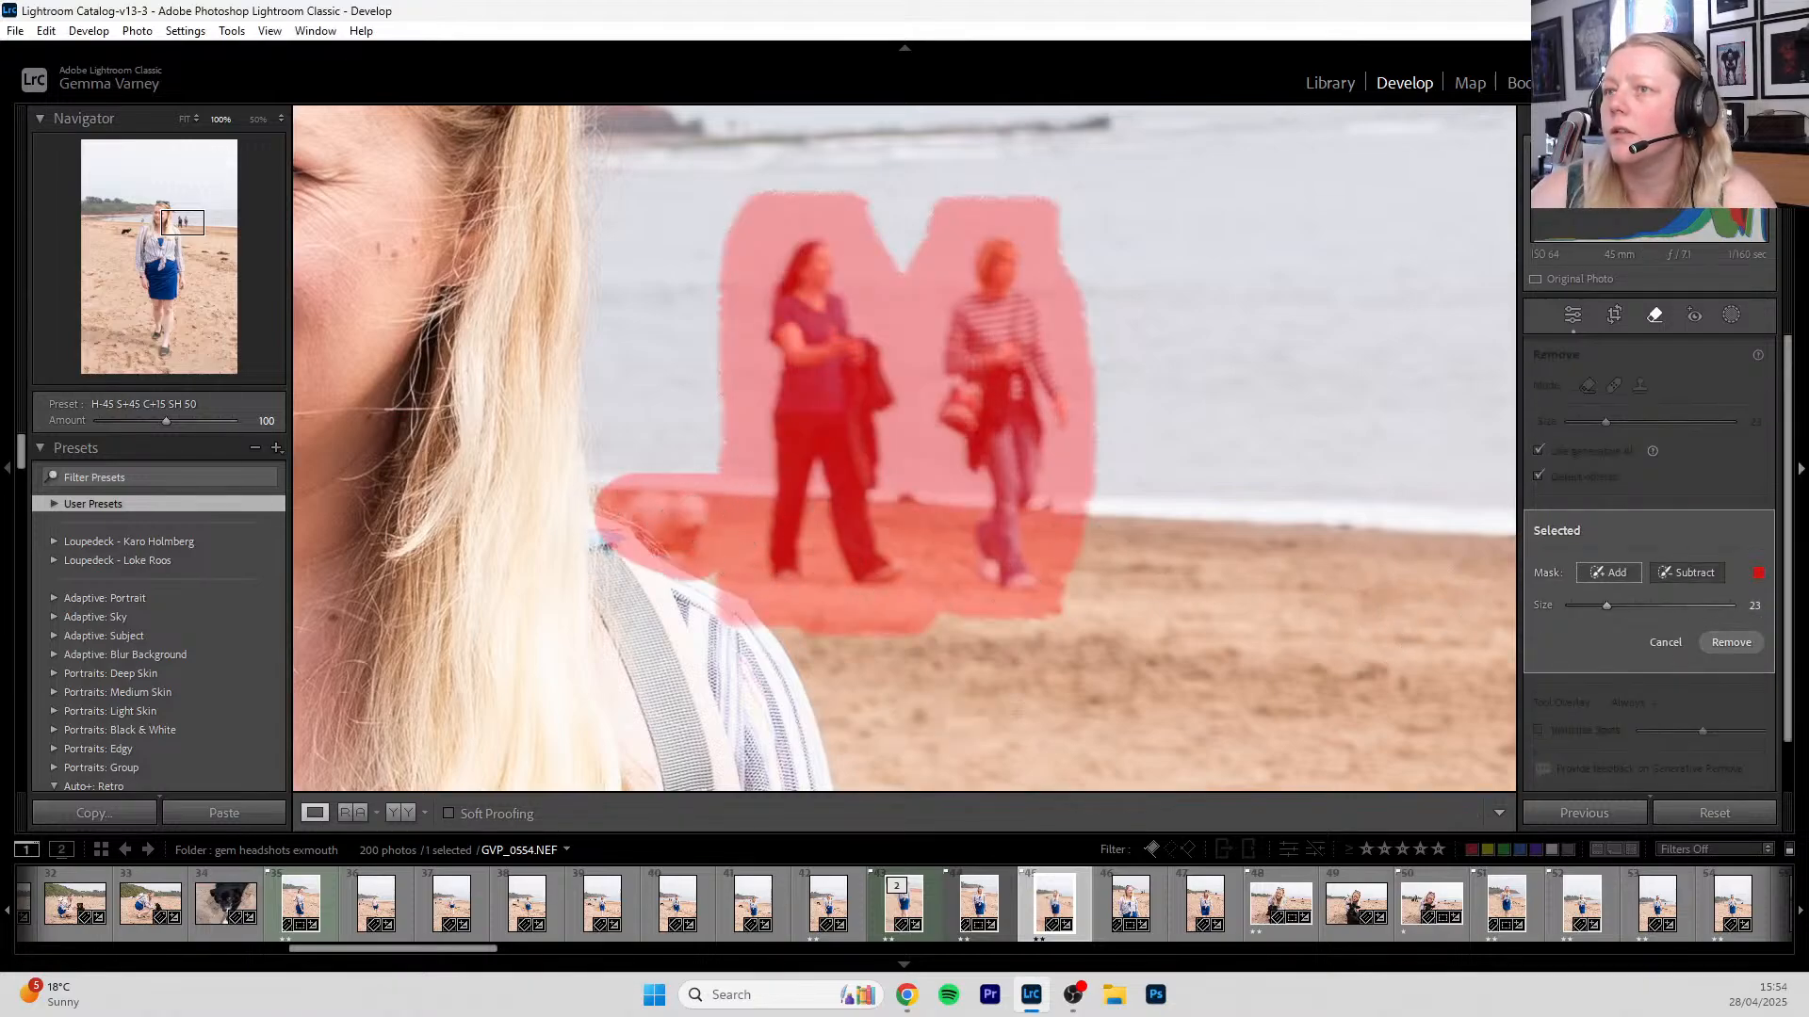
{"action": "left_click", "coordinate": [1719, 645]}
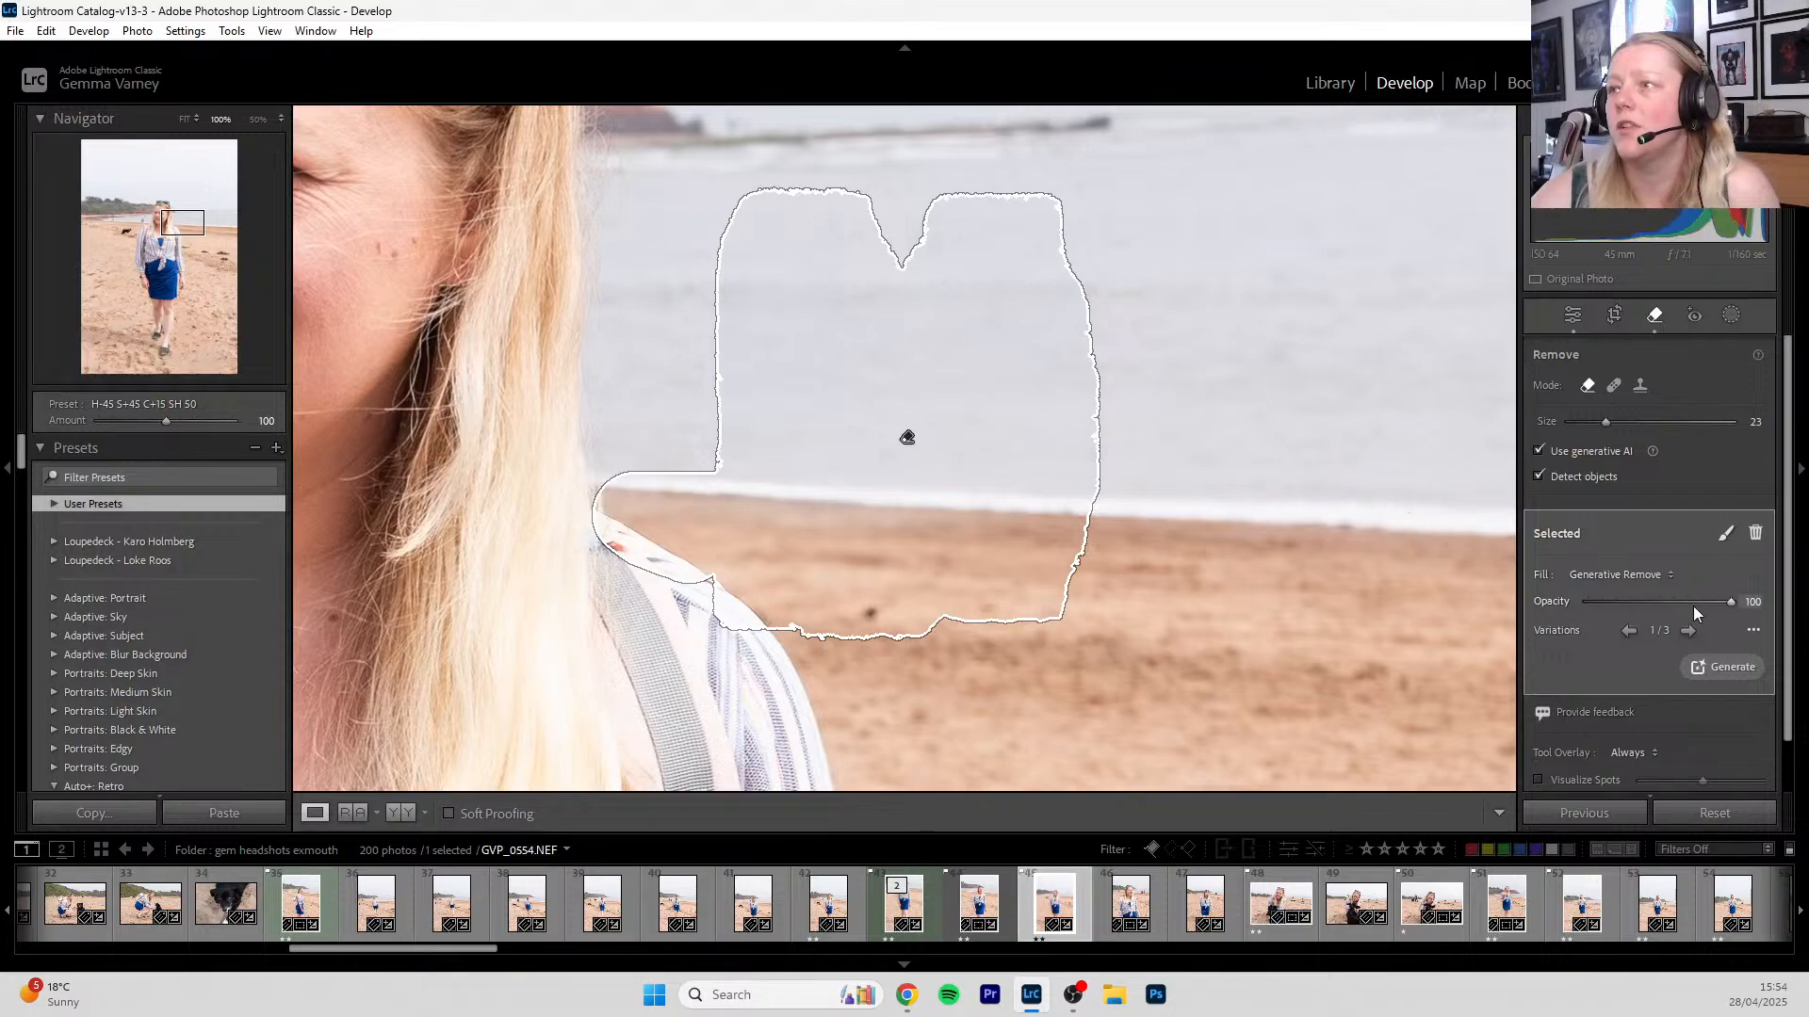
{"action": "left_click", "coordinate": [1696, 639]}
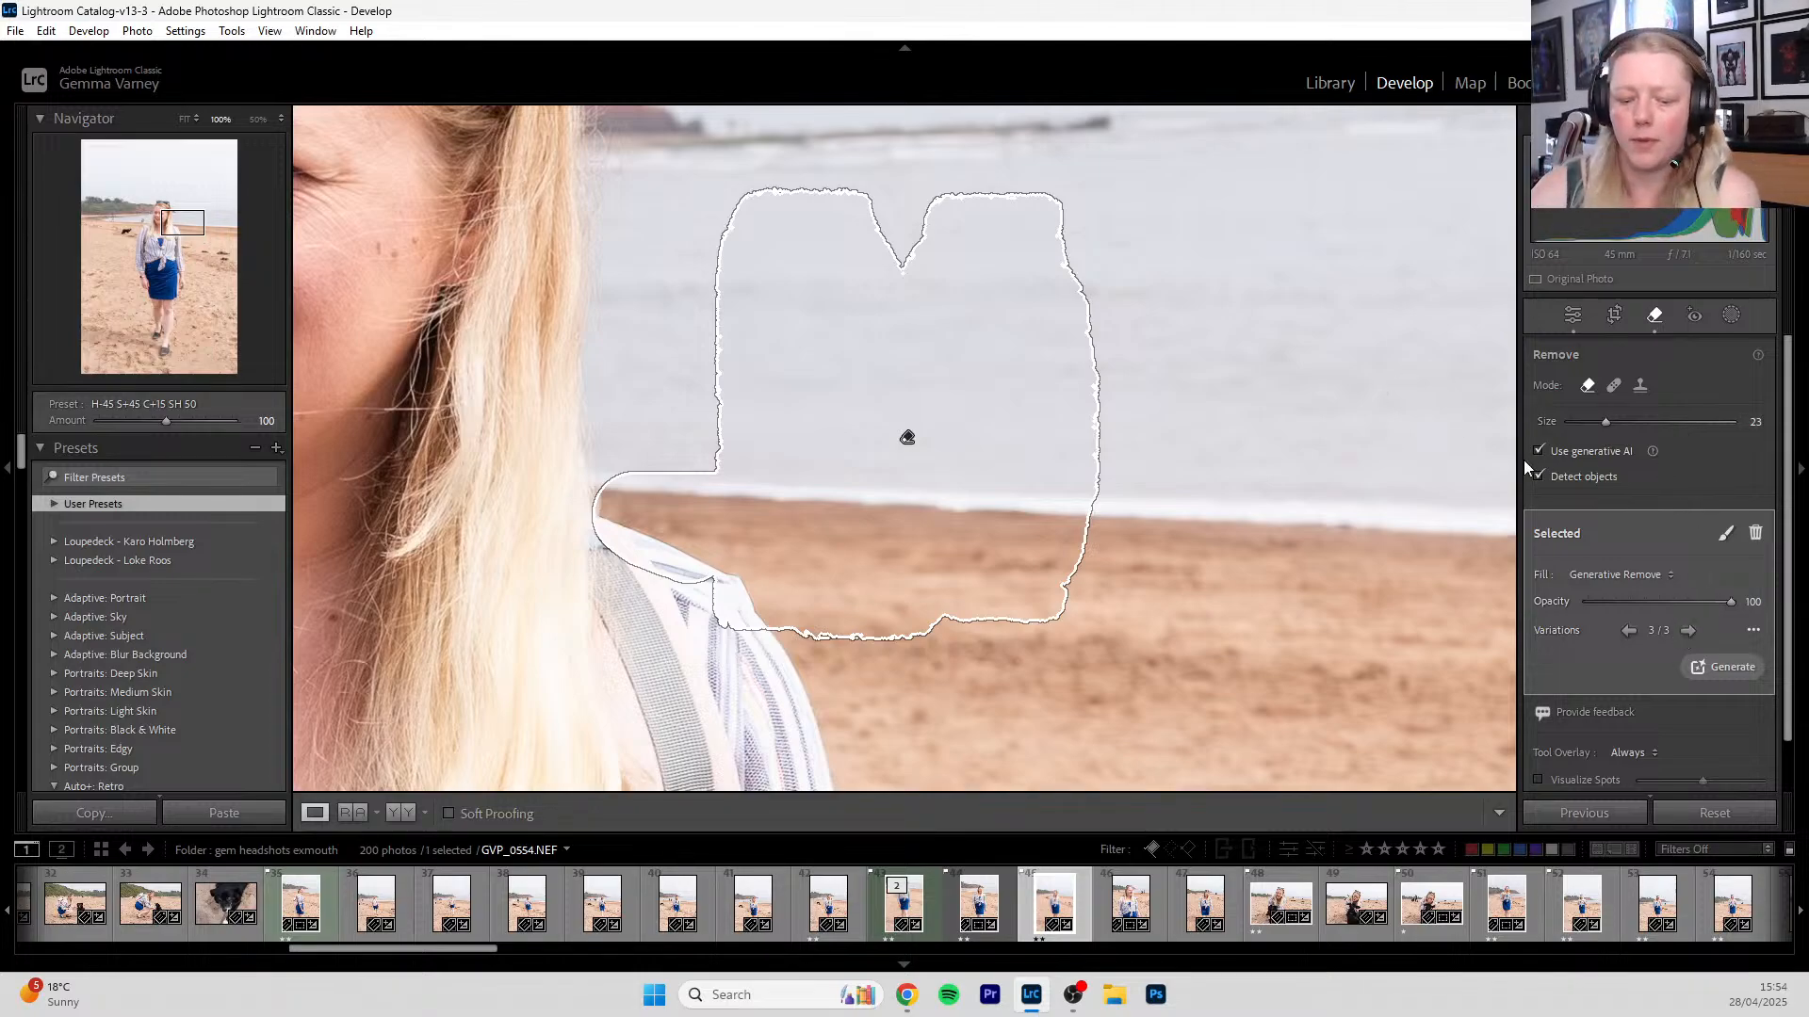
{"action": "key", "text": "q"}
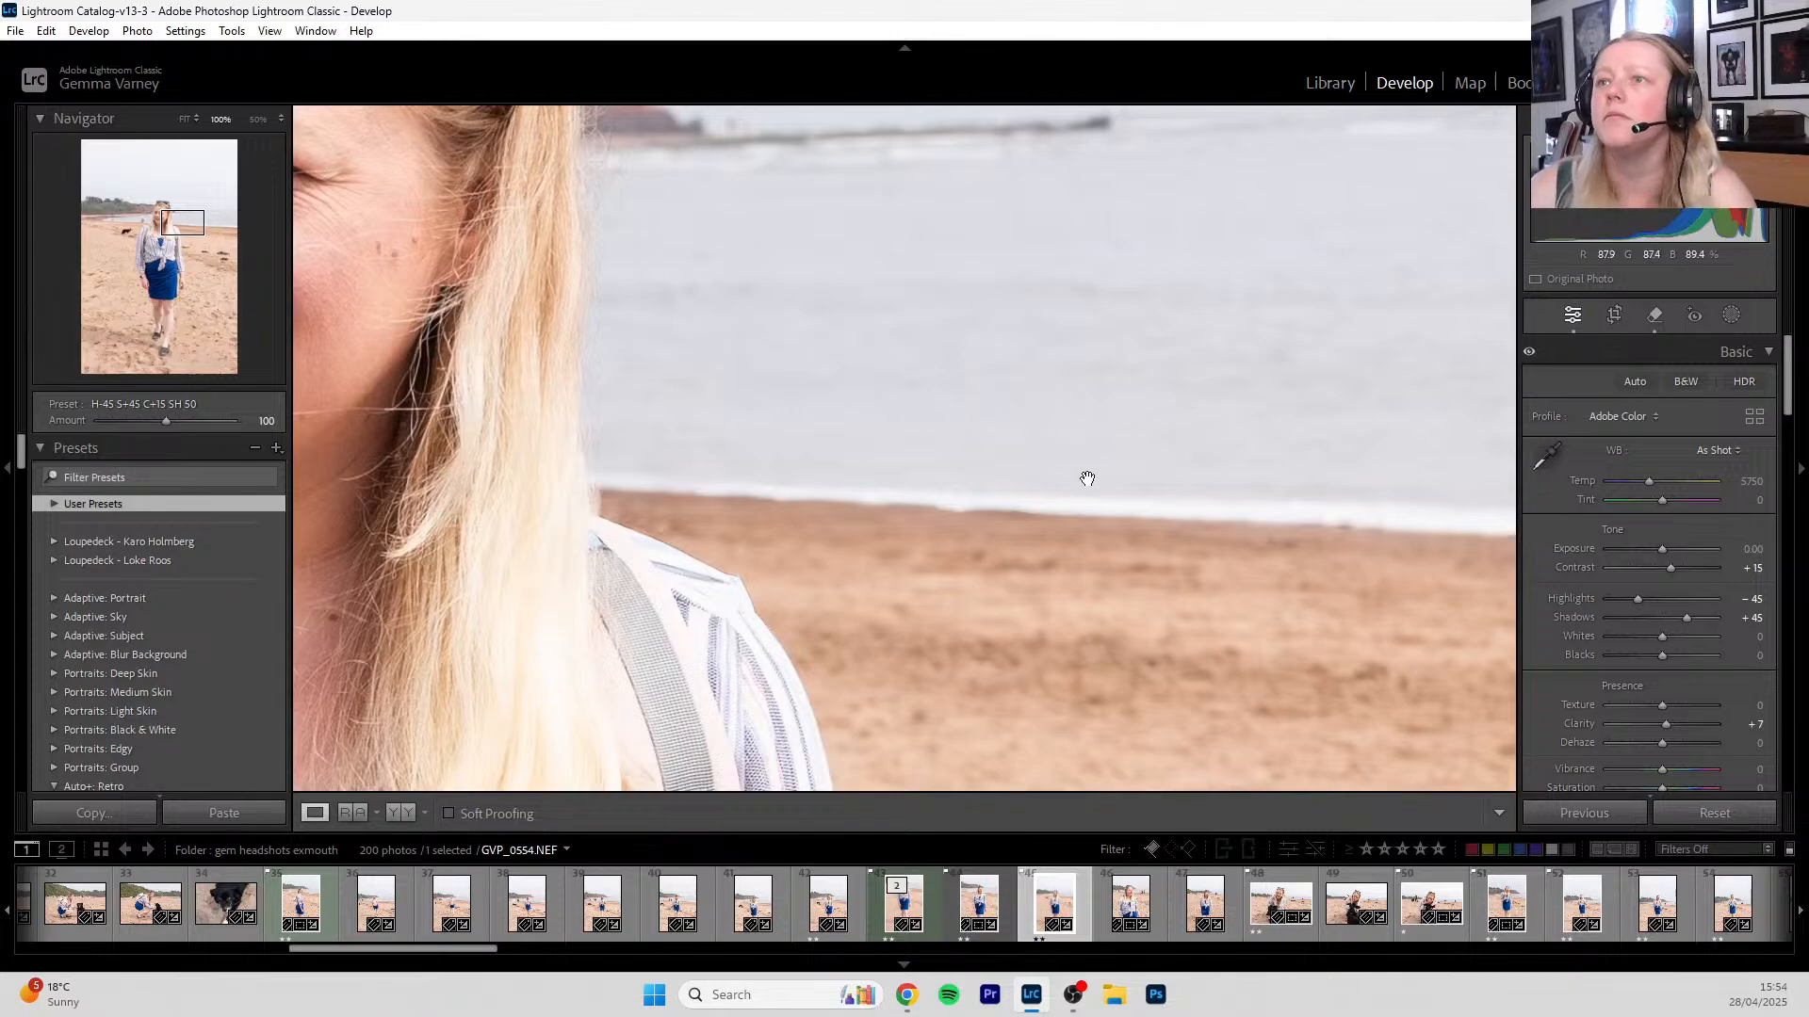
- Mask the black-and-white dog on the sand for removal with the Remove tool
{"action": "left_click", "coordinate": [762, 532]}
{"action": "left_click", "coordinate": [741, 533]}
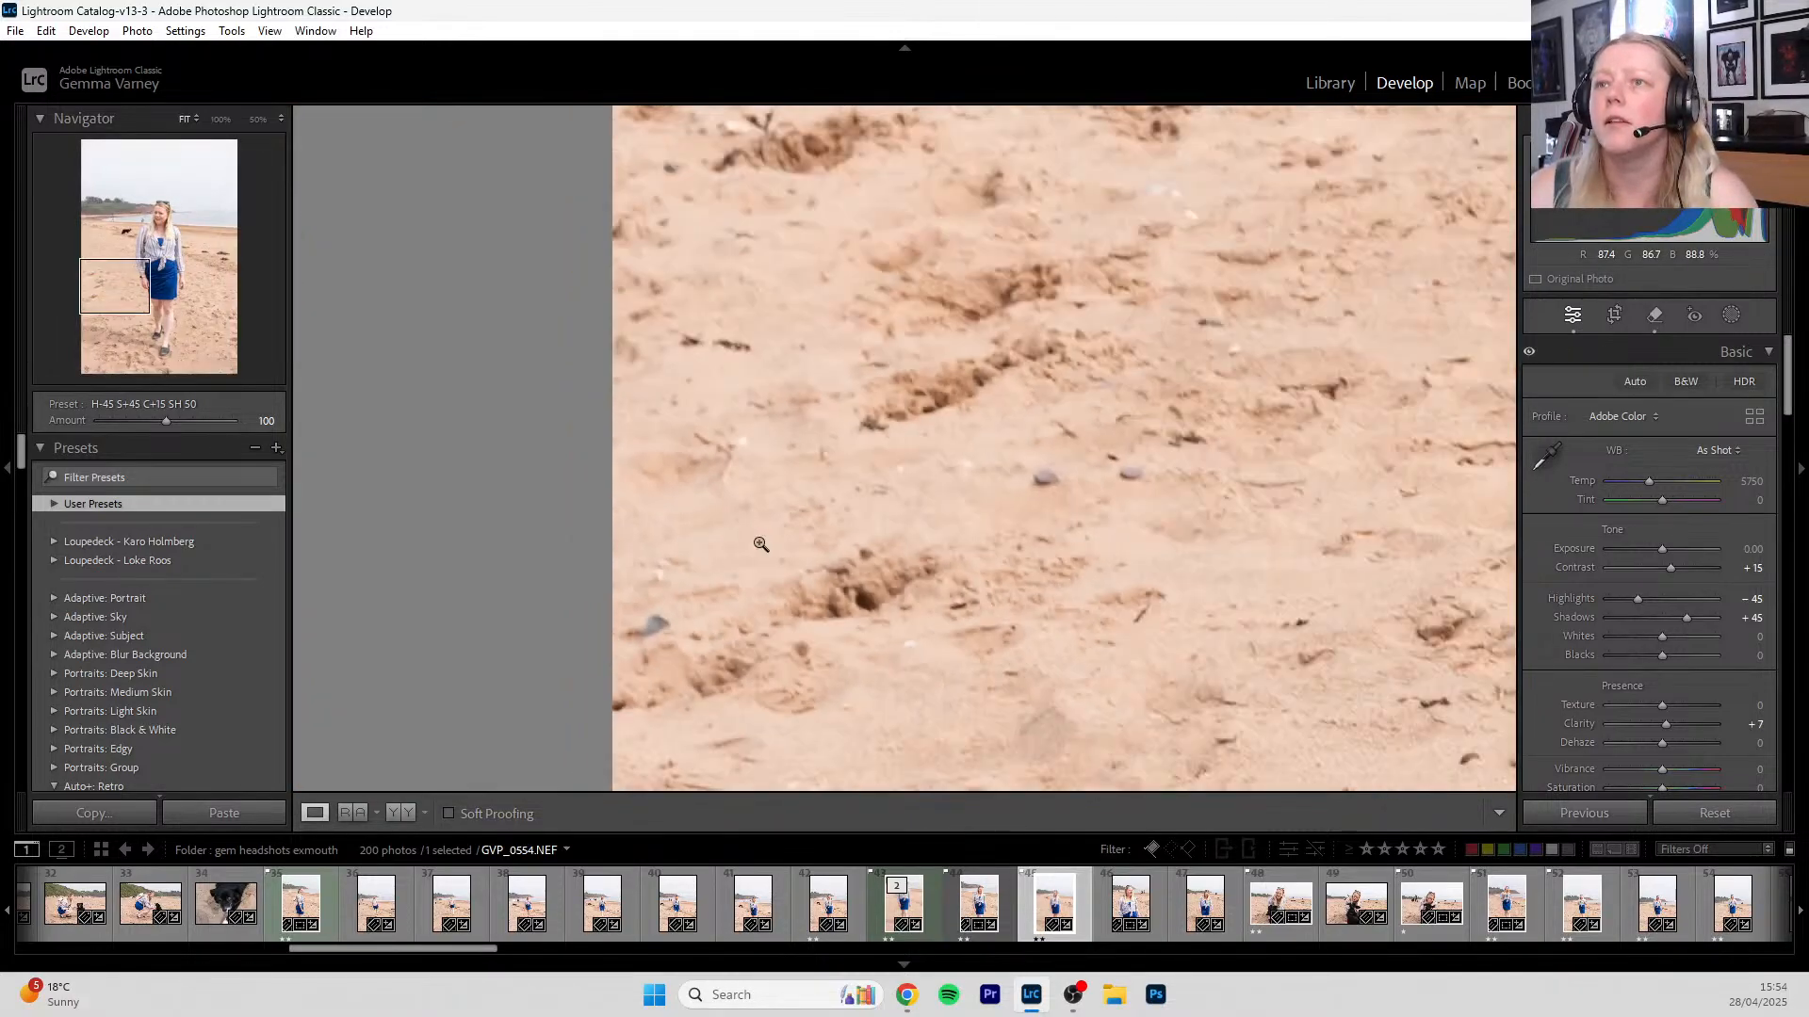
{"action": "left_click", "coordinate": [744, 537]}
{"action": "left_click", "coordinate": [826, 376]}
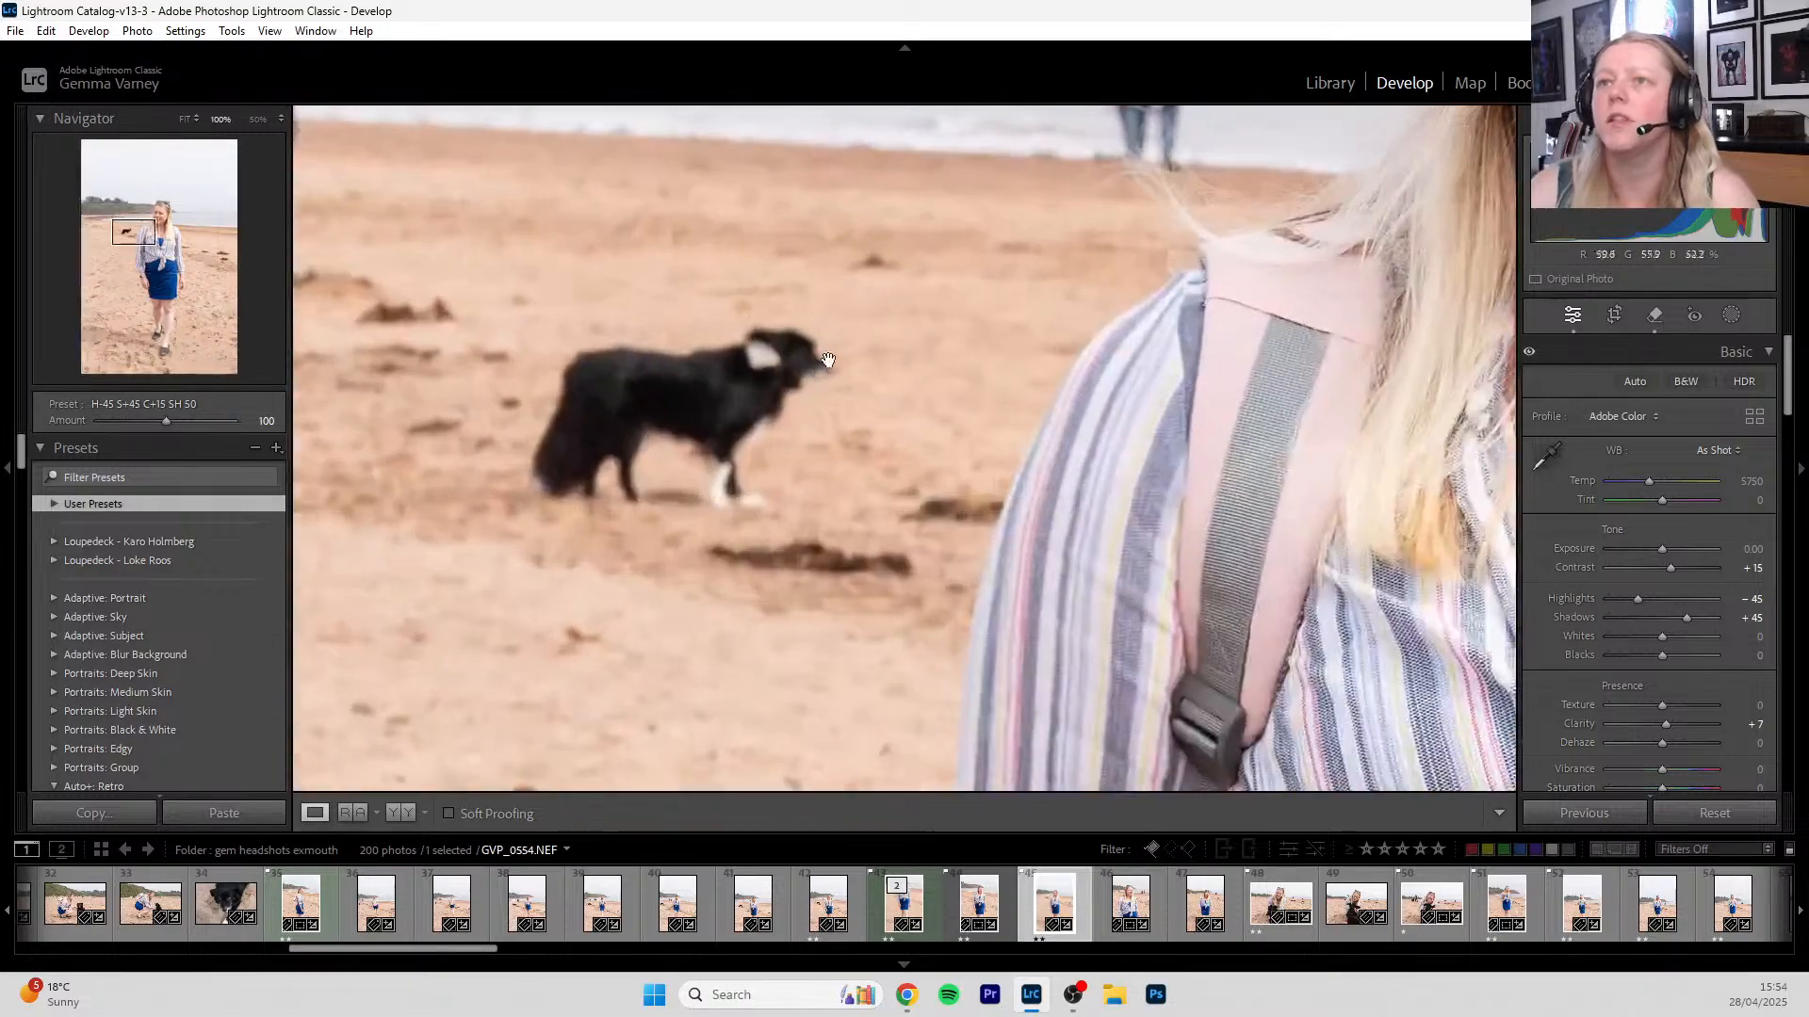
{"action": "left_click", "coordinate": [1653, 314]}
{"action": "mouse_move", "coordinate": [702, 377]}
{"action": "left_mouse_down"}
{"action": "mouse_move", "coordinate": [795, 336]}
{"action": "mouse_move", "coordinate": [810, 363]}
{"action": "left_mouse_up"}
{"action": "mouse_move", "coordinate": [643, 376]}
{"action": "left_mouse_down"}
{"action": "mouse_move", "coordinate": [595, 377]}
{"action": "mouse_move", "coordinate": [548, 475]}
{"action": "mouse_move", "coordinate": [628, 491]}
{"action": "mouse_move", "coordinate": [659, 423]}
{"action": "mouse_move", "coordinate": [734, 406]}
{"action": "mouse_move", "coordinate": [810, 424]}
{"action": "mouse_move", "coordinate": [751, 502]}
{"action": "mouse_move", "coordinate": [810, 486]}
{"action": "mouse_move", "coordinate": [919, 547]}
{"action": "mouse_move", "coordinate": [820, 580]}
{"action": "mouse_move", "coordinate": [721, 546]}
{"action": "mouse_move", "coordinate": [743, 542]}
{"action": "left_mouse_up"}
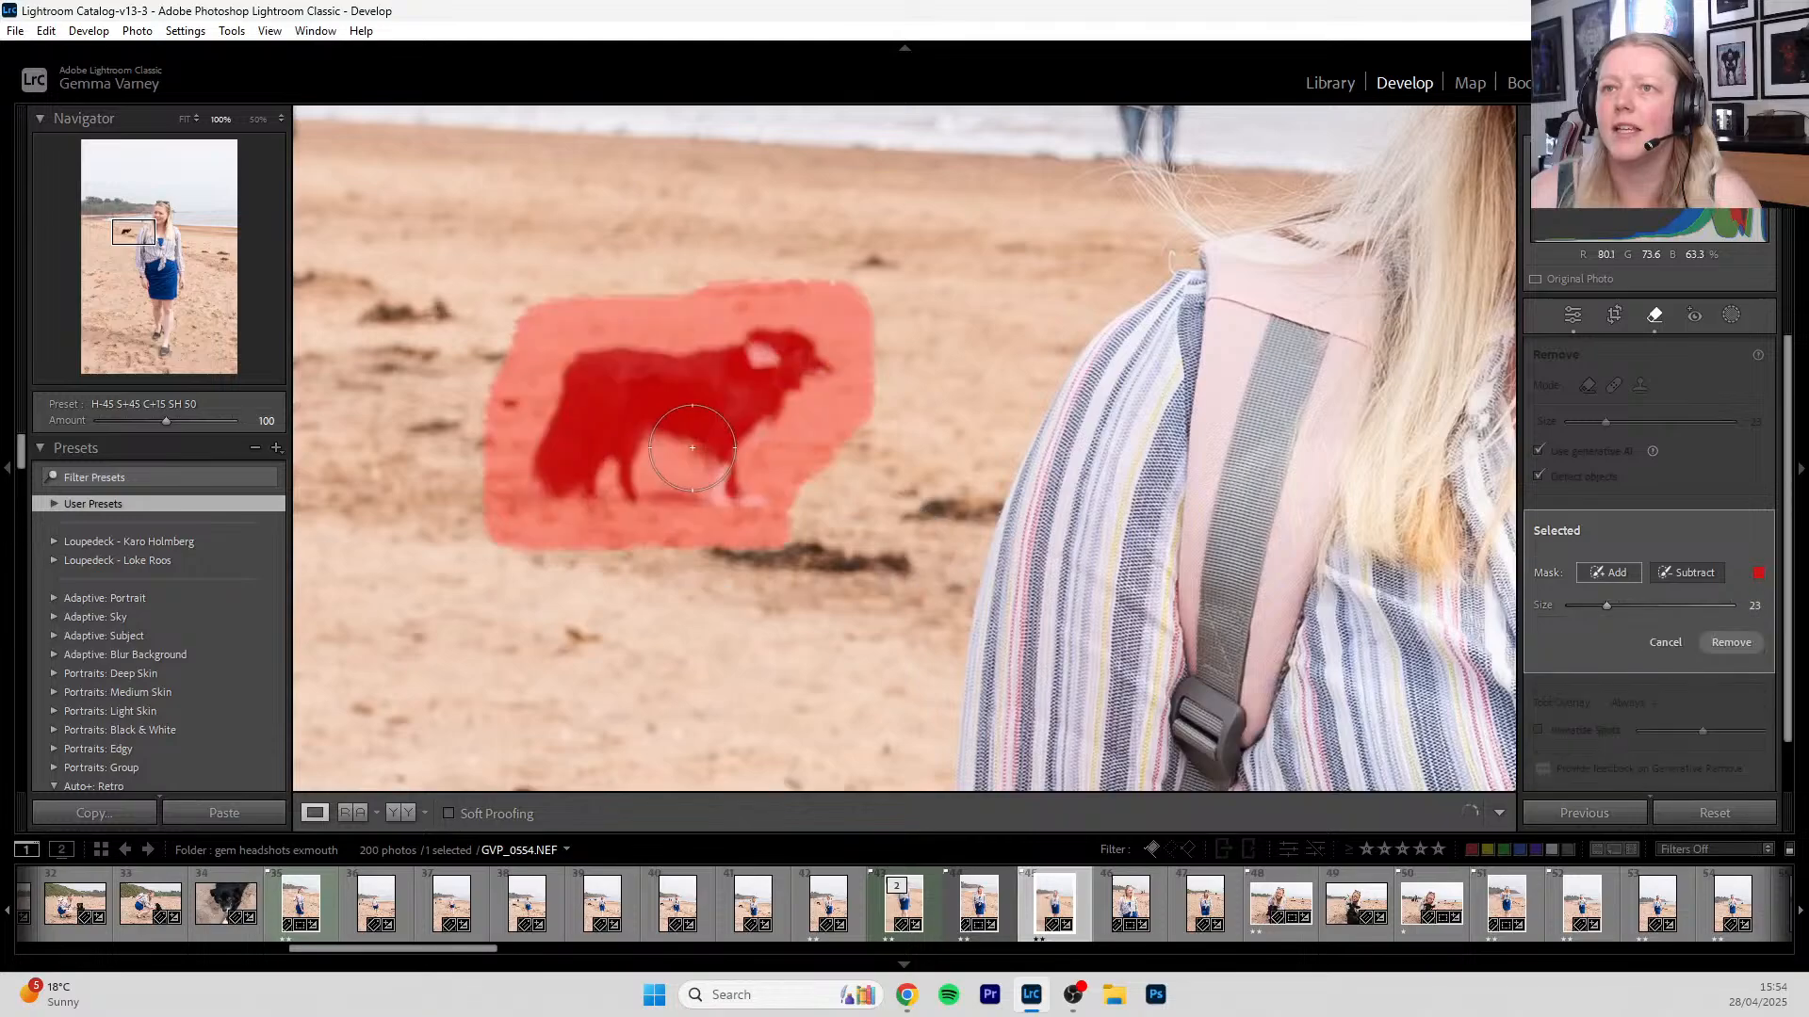
- Add the dark seaweed patches immediately around the dog to the removal mask
{"action": "mouse_move", "coordinate": [419, 302]}
{"action": "left_mouse_down"}
{"action": "mouse_move", "coordinate": [349, 301]}
{"action": "mouse_move", "coordinate": [429, 297]}
{"action": "mouse_move", "coordinate": [395, 296]}
{"action": "left_mouse_up"}
{"action": "left_click", "coordinate": [861, 260]}
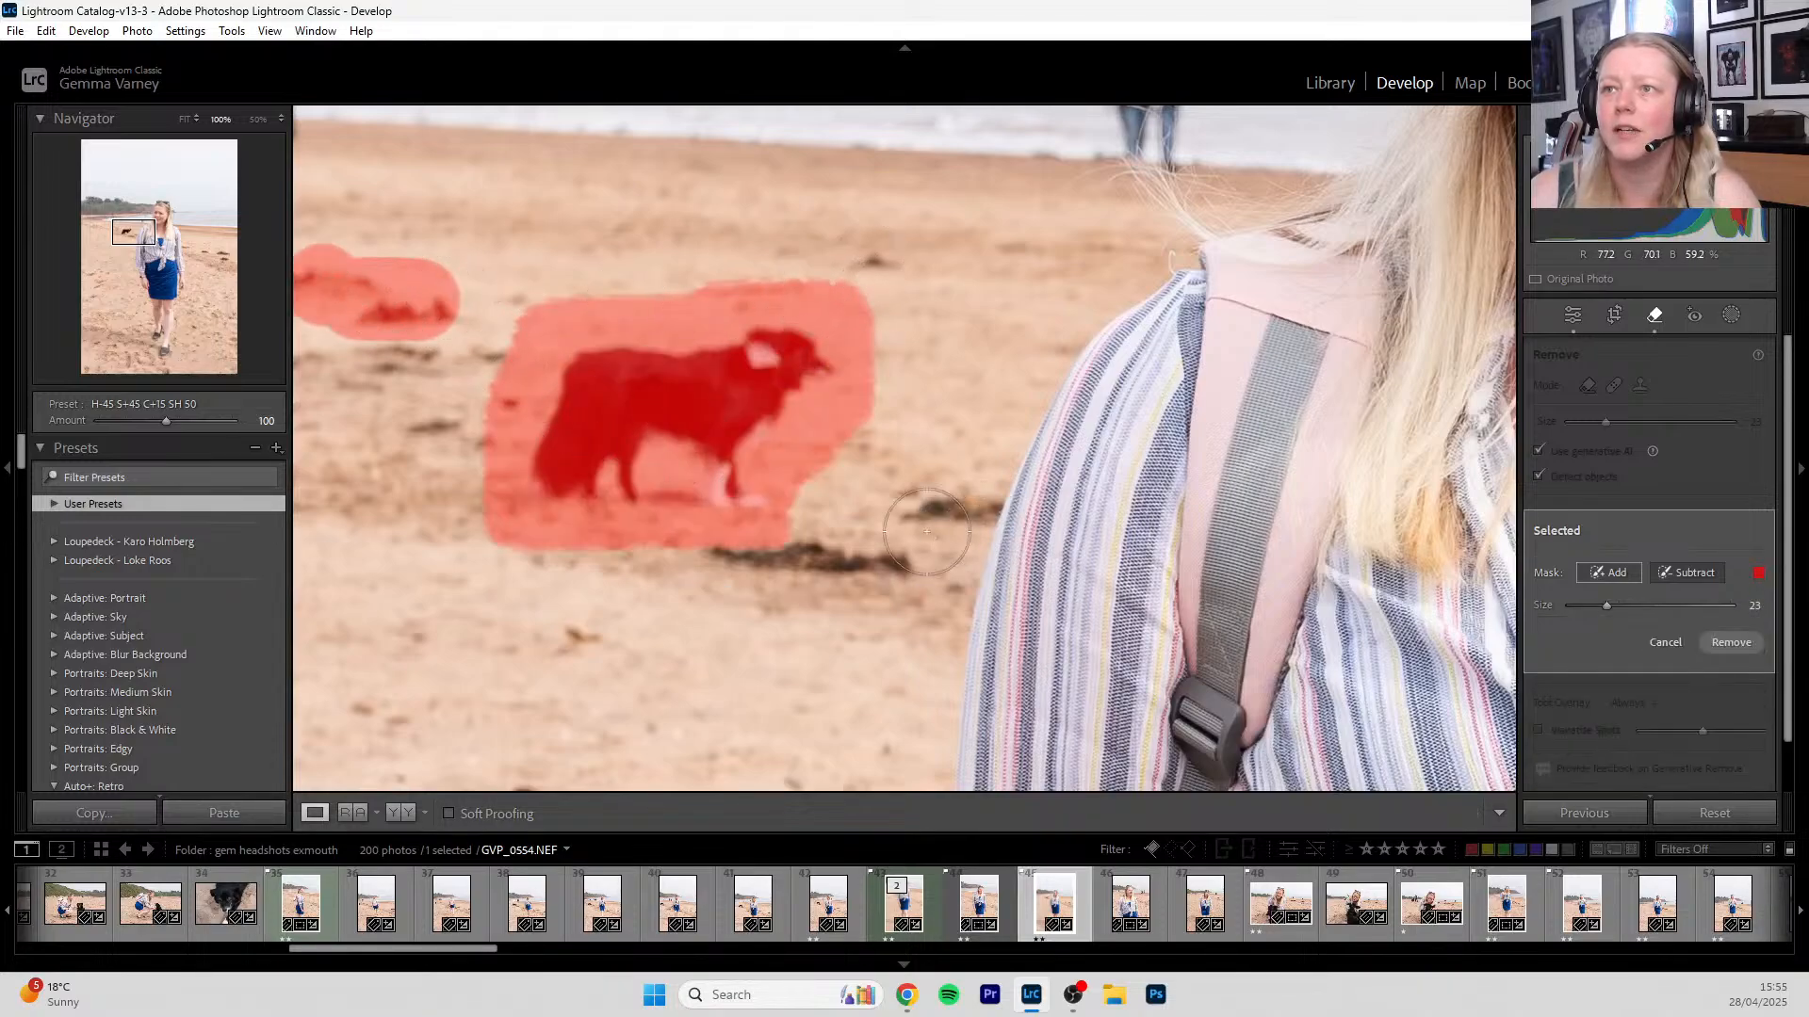
{"action": "left_click_drag", "start_coordinate": [968, 491], "coordinate": [881, 495]}
{"action": "mouse_move", "coordinate": [720, 575]}
{"action": "left_mouse_down"}
{"action": "mouse_move", "coordinate": [937, 565]}
{"action": "mouse_move", "coordinate": [701, 551]}
{"action": "left_mouse_up"}
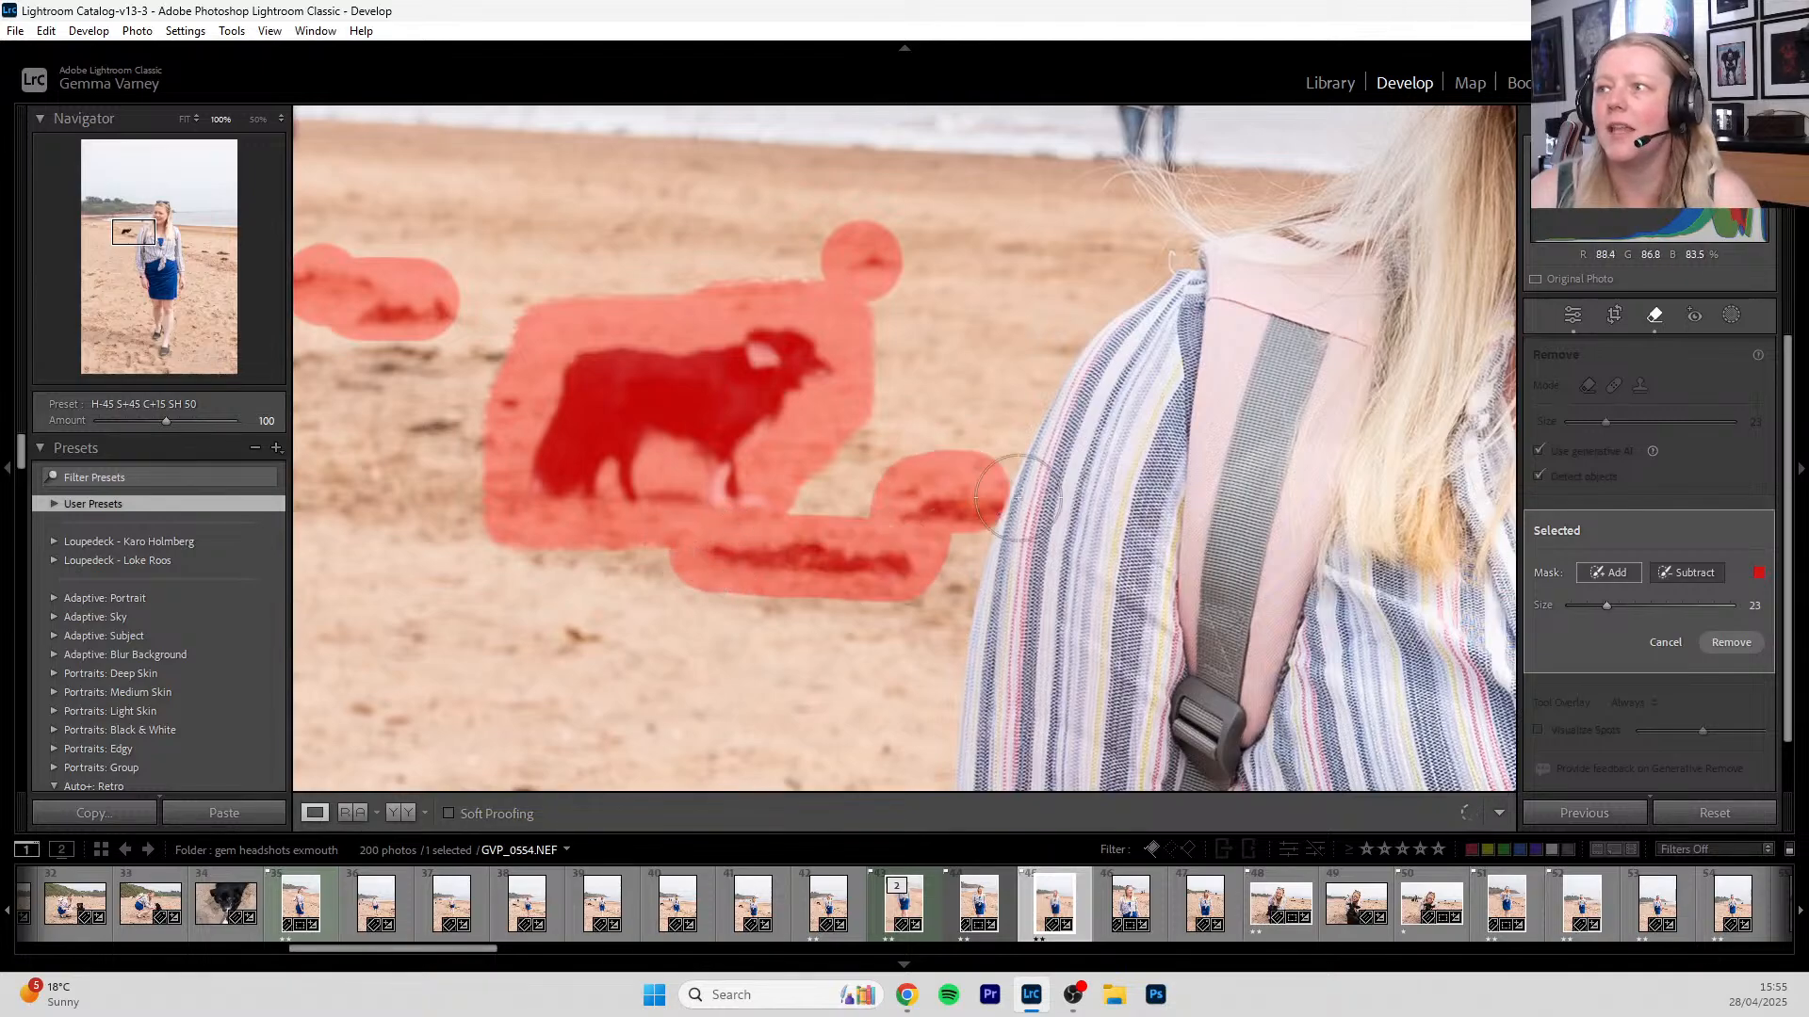
- Extend the removal mask over the seaweed patches on the sand from the dog out to the photo's left edge
{"action": "mouse_move", "coordinate": [493, 565]}
{"action": "left_mouse_down"}
{"action": "mouse_move", "coordinate": [827, 480]}
{"action": "mouse_move", "coordinate": [1118, 751]}
{"action": "left_mouse_up"}
{"action": "left_click_drag", "start_coordinate": [919, 484], "coordinate": [907, 485]}
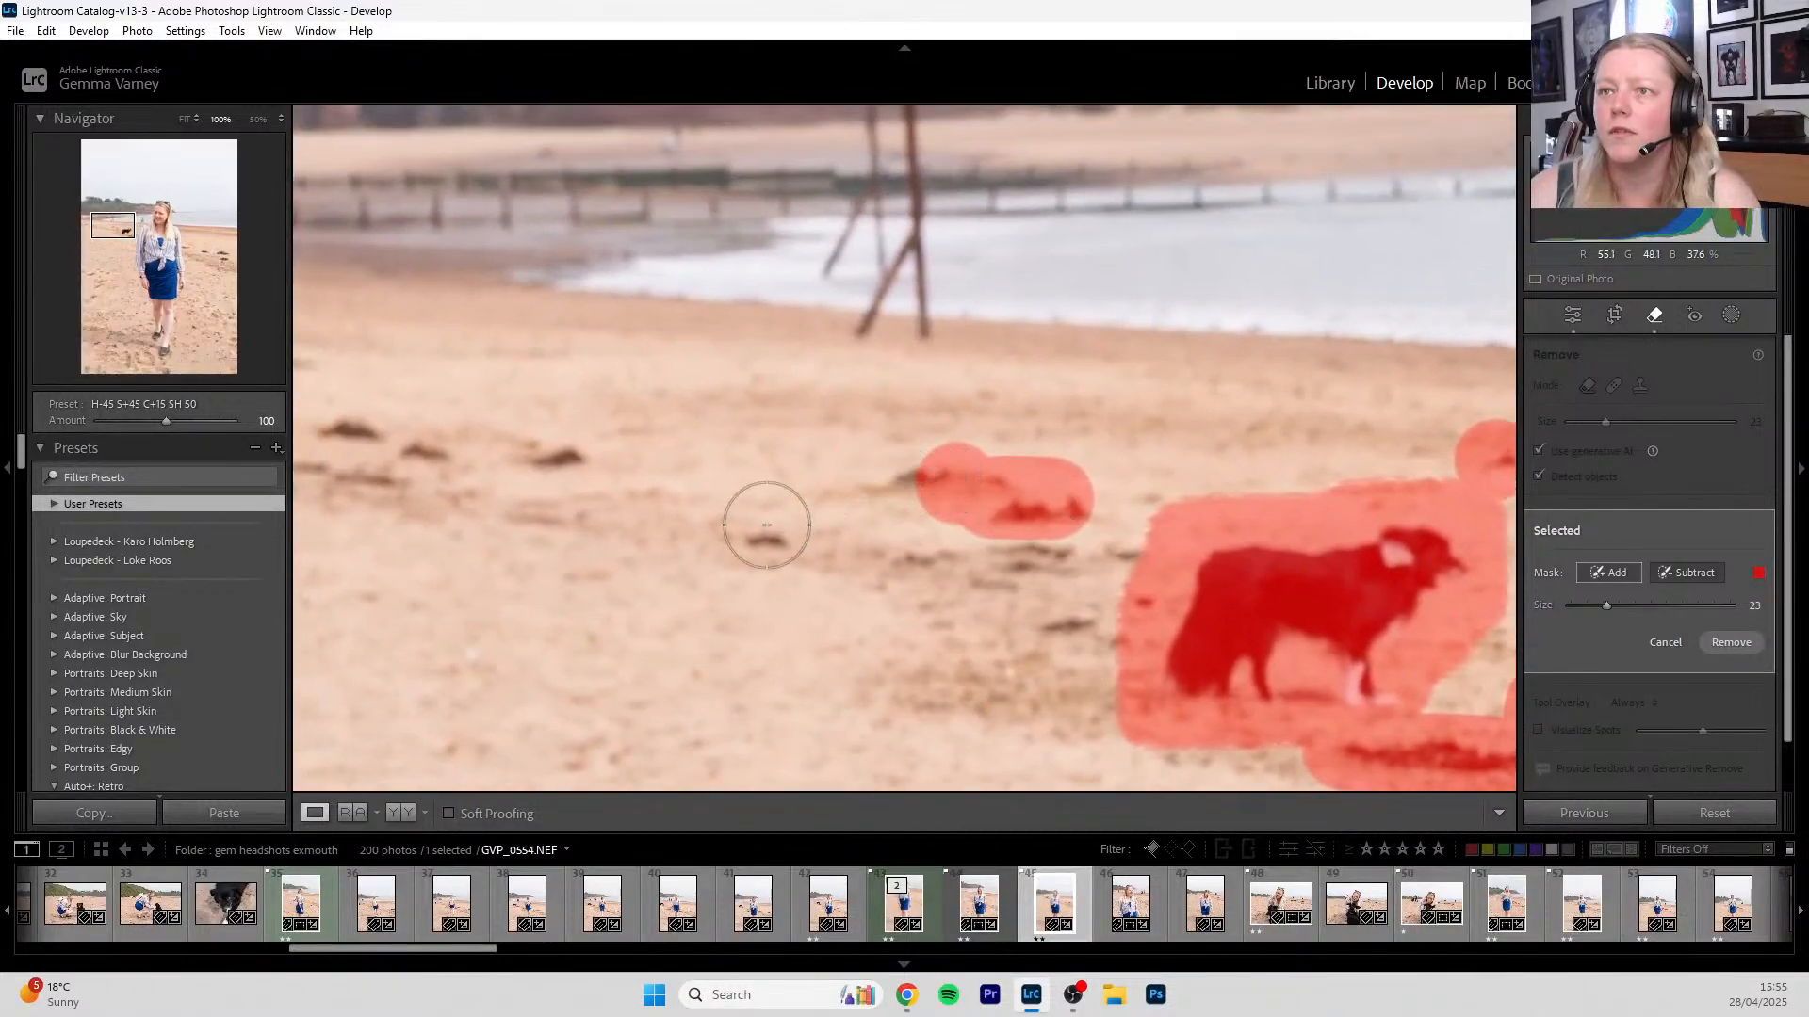
{"action": "left_click_drag", "start_coordinate": [571, 460], "coordinate": [355, 431]}
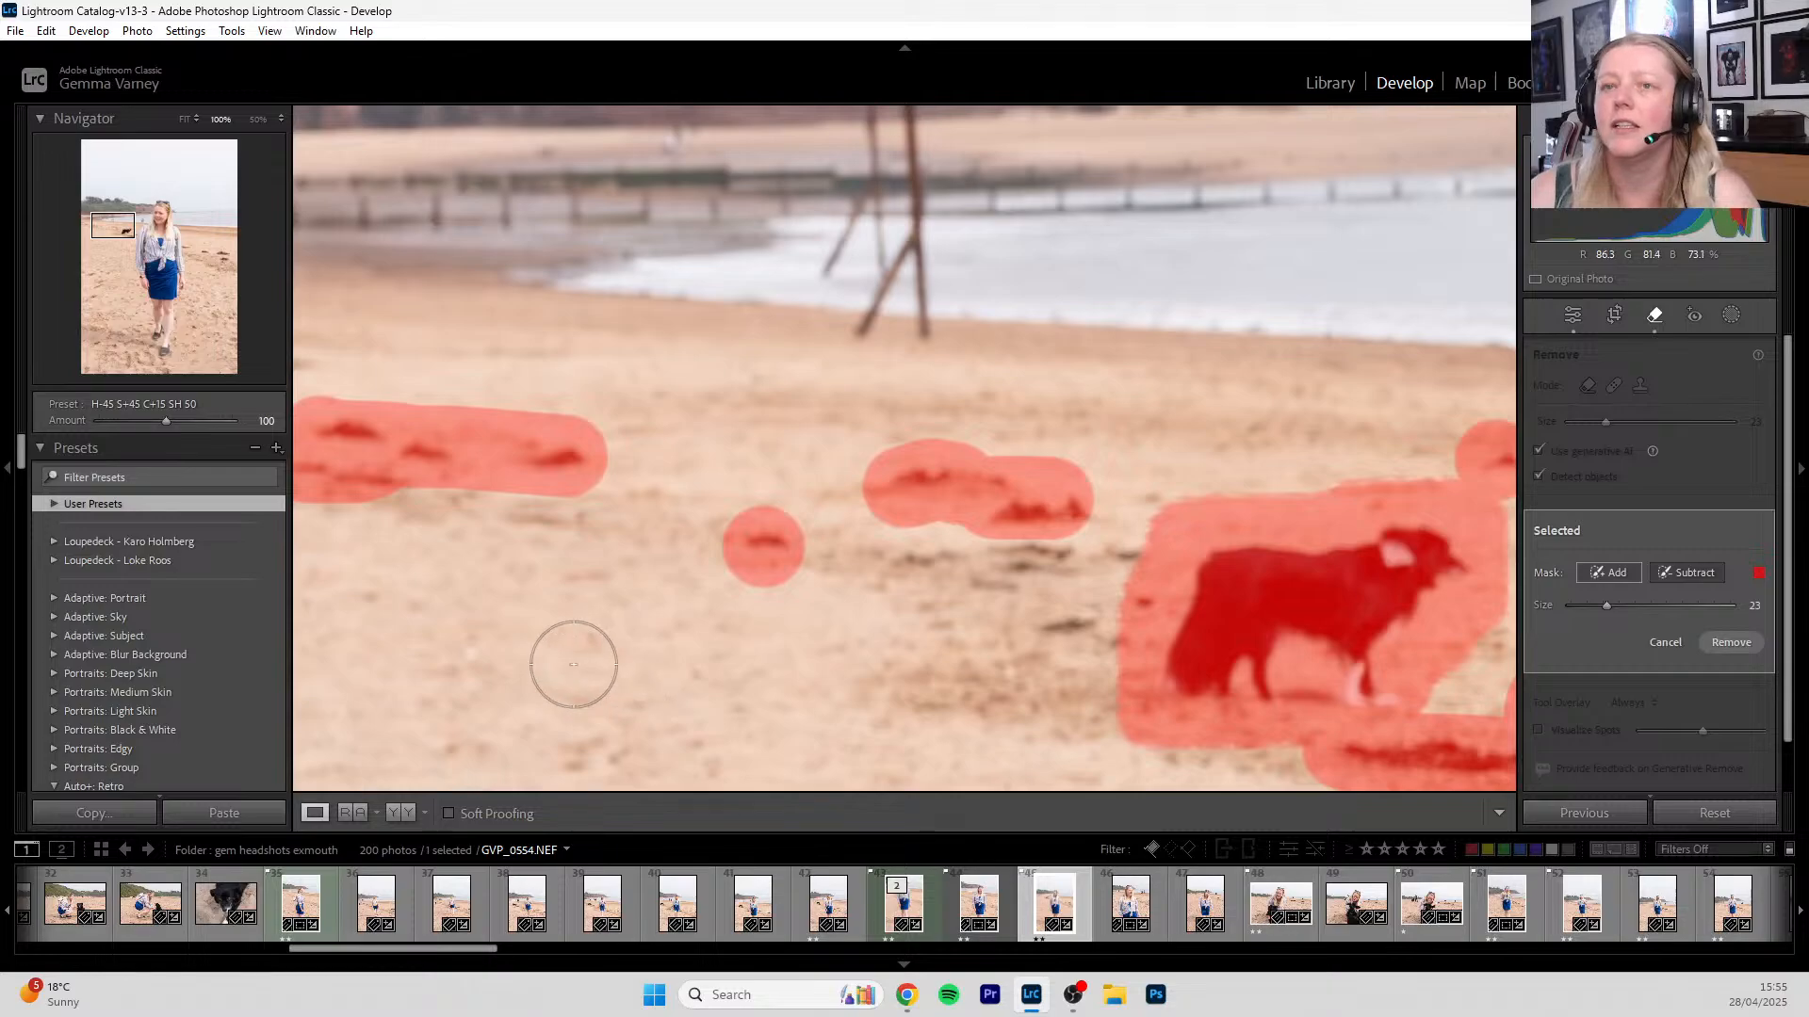
{"action": "mouse_move", "coordinate": [525, 659]}
{"action": "left_mouse_down"}
{"action": "mouse_move", "coordinate": [856, 618]}
{"action": "mouse_move", "coordinate": [1208, 625]}
{"action": "mouse_move", "coordinate": [1210, 662]}
{"action": "left_mouse_up"}
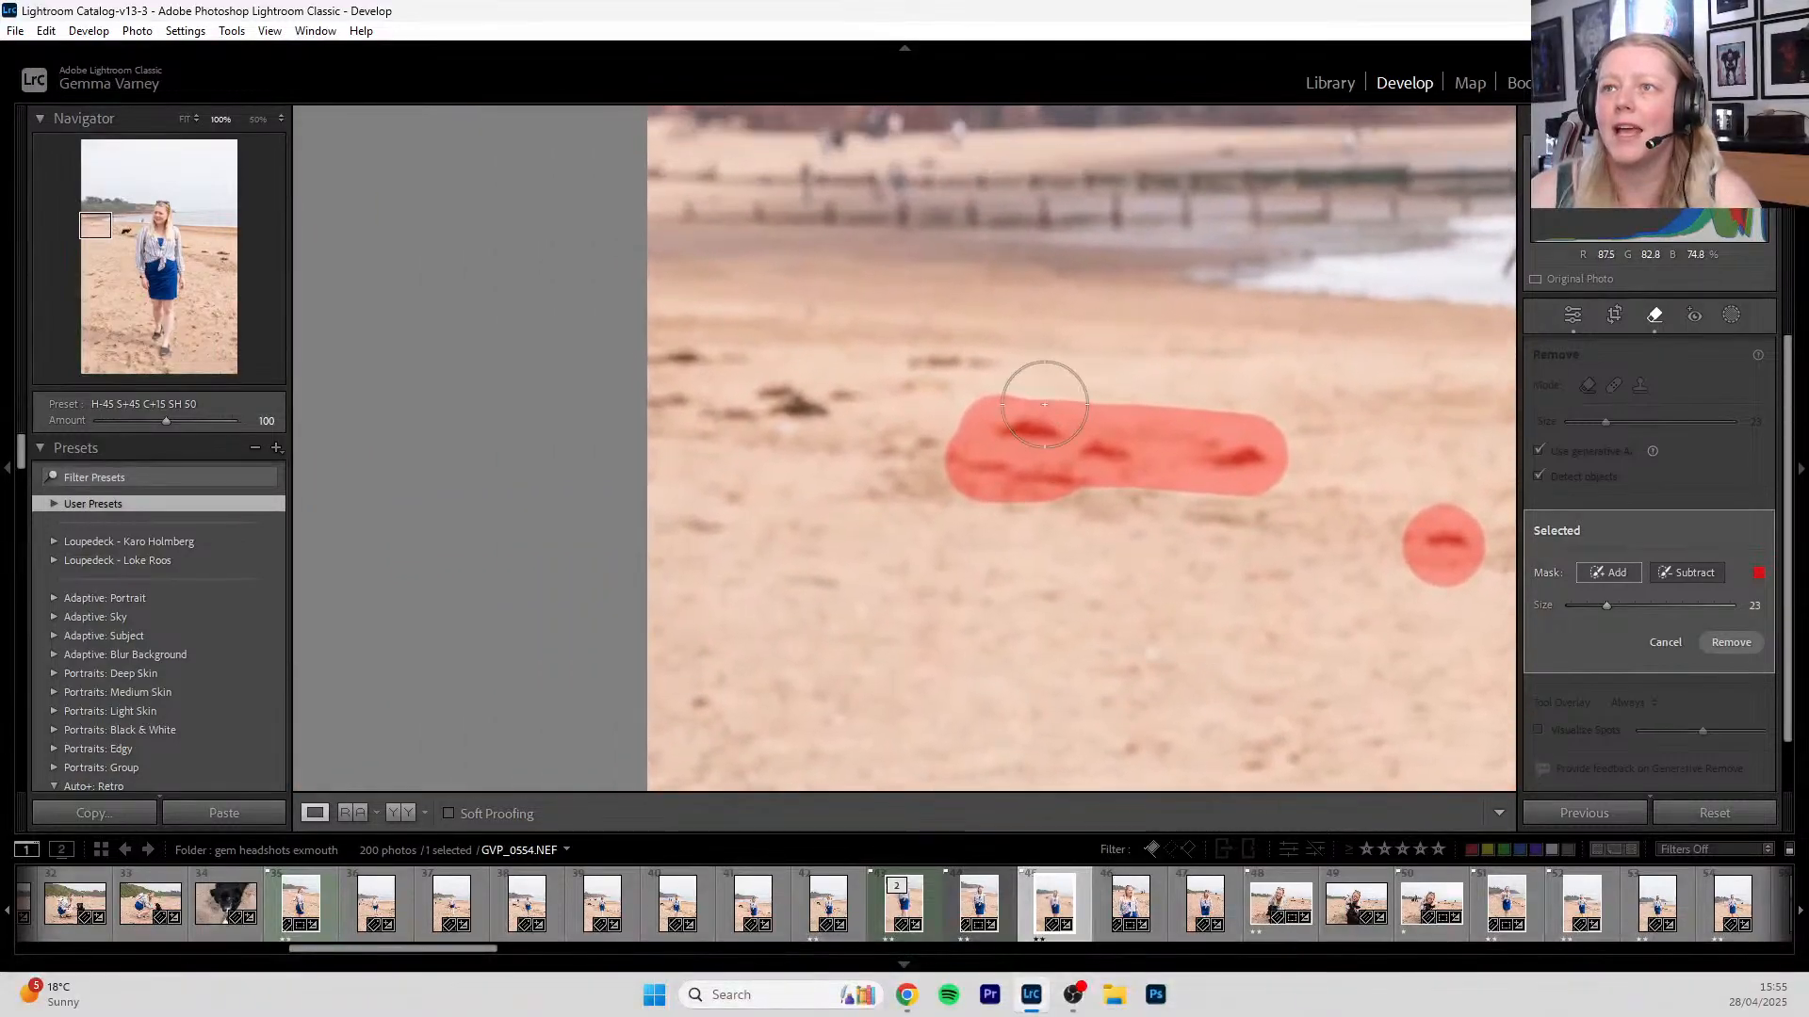
{"action": "mouse_move", "coordinate": [986, 366]}
{"action": "left_mouse_down"}
{"action": "mouse_move", "coordinate": [782, 415]}
{"action": "mouse_move", "coordinate": [683, 377]}
{"action": "left_mouse_up"}
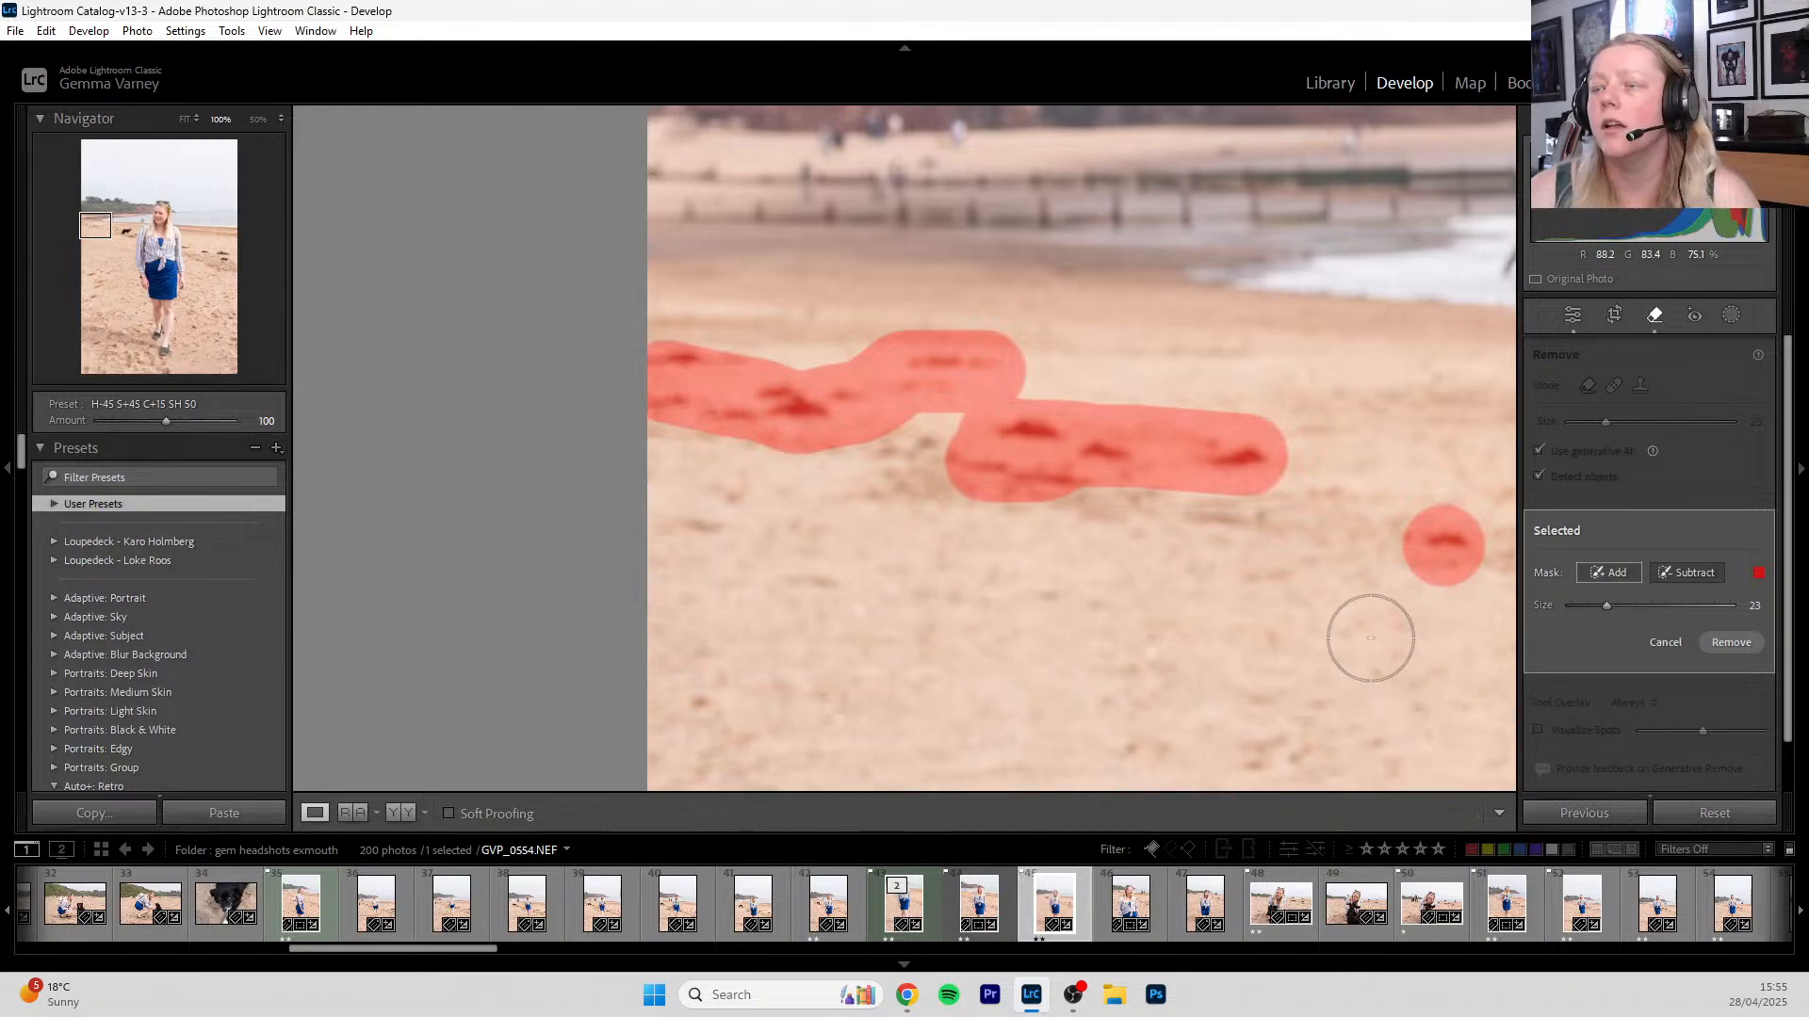
- Add the seaweed strip beside the woman's arm and the nearby clump on the photo's right side to the removal mask
{"action": "mouse_move", "coordinate": [1302, 619]}
{"action": "left_mouse_down"}
{"action": "mouse_move", "coordinate": [1151, 501]}
{"action": "mouse_move", "coordinate": [920, 133]}
{"action": "mouse_move", "coordinate": [1017, 8]}
{"action": "left_mouse_up"}
{"action": "left_click_drag", "start_coordinate": [1257, 456], "coordinate": [707, 430]}
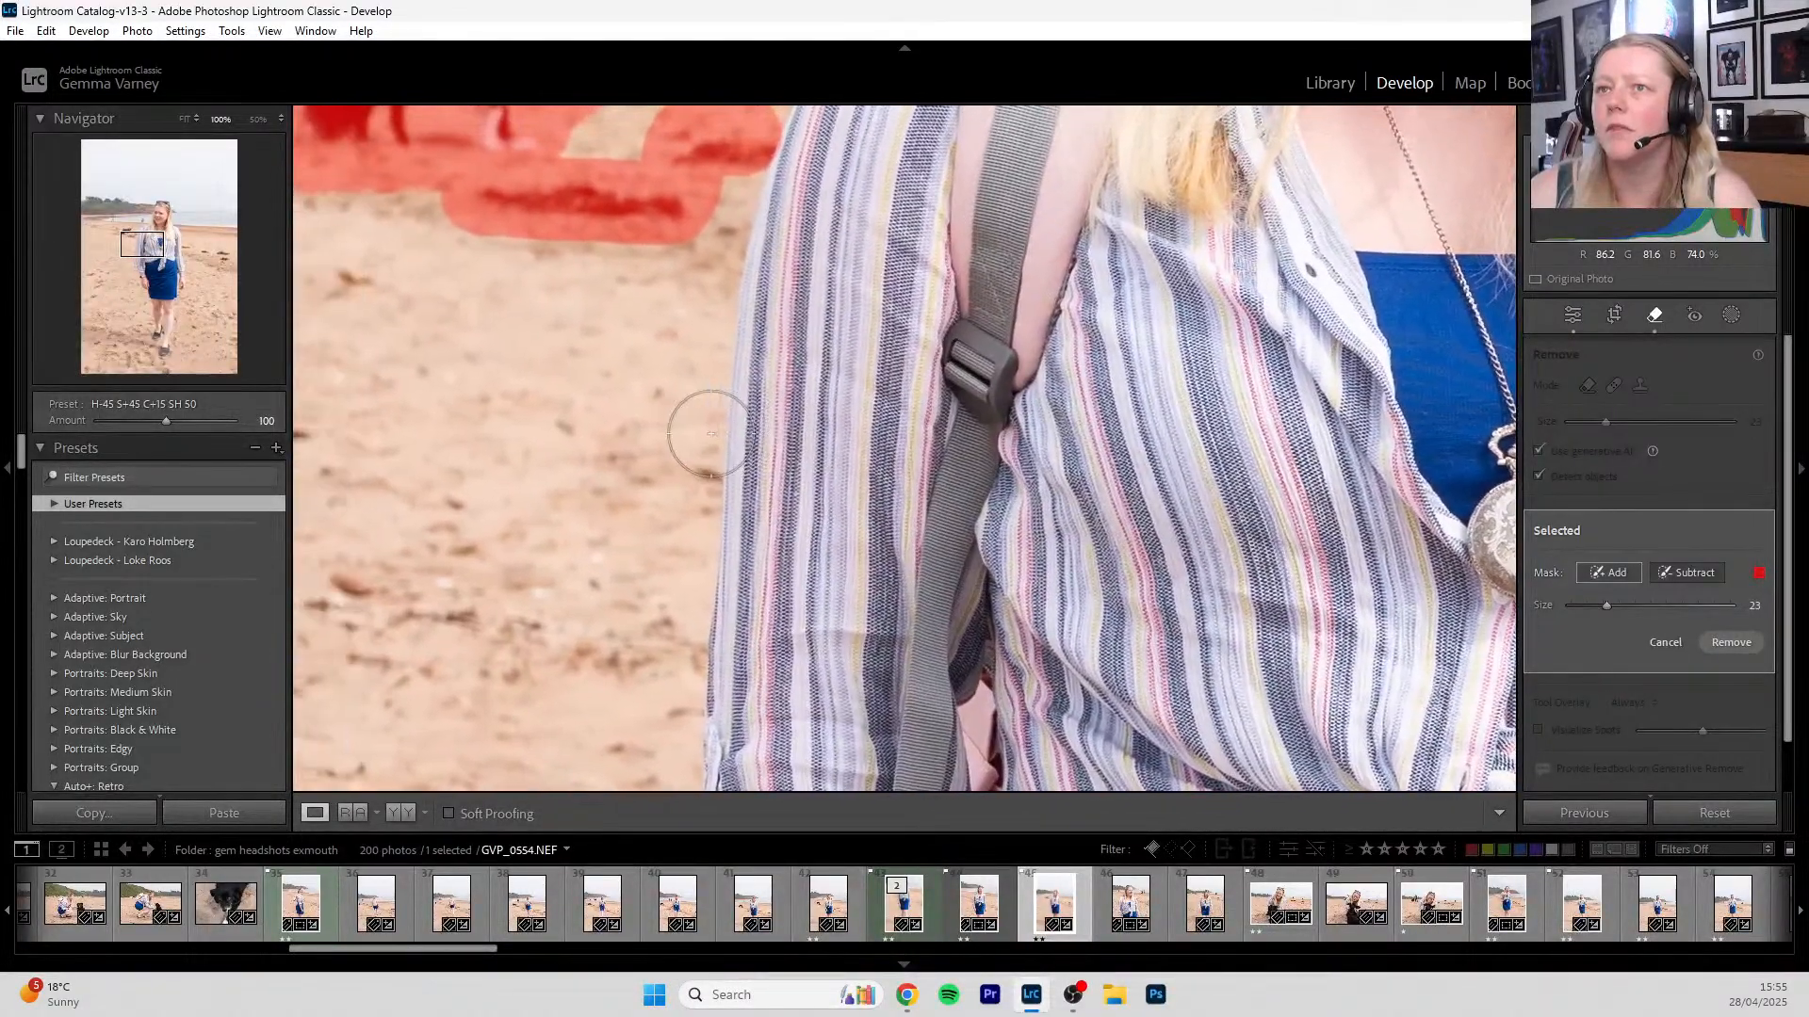
{"action": "left_click_drag", "start_coordinate": [1238, 353], "coordinate": [302, 358]}
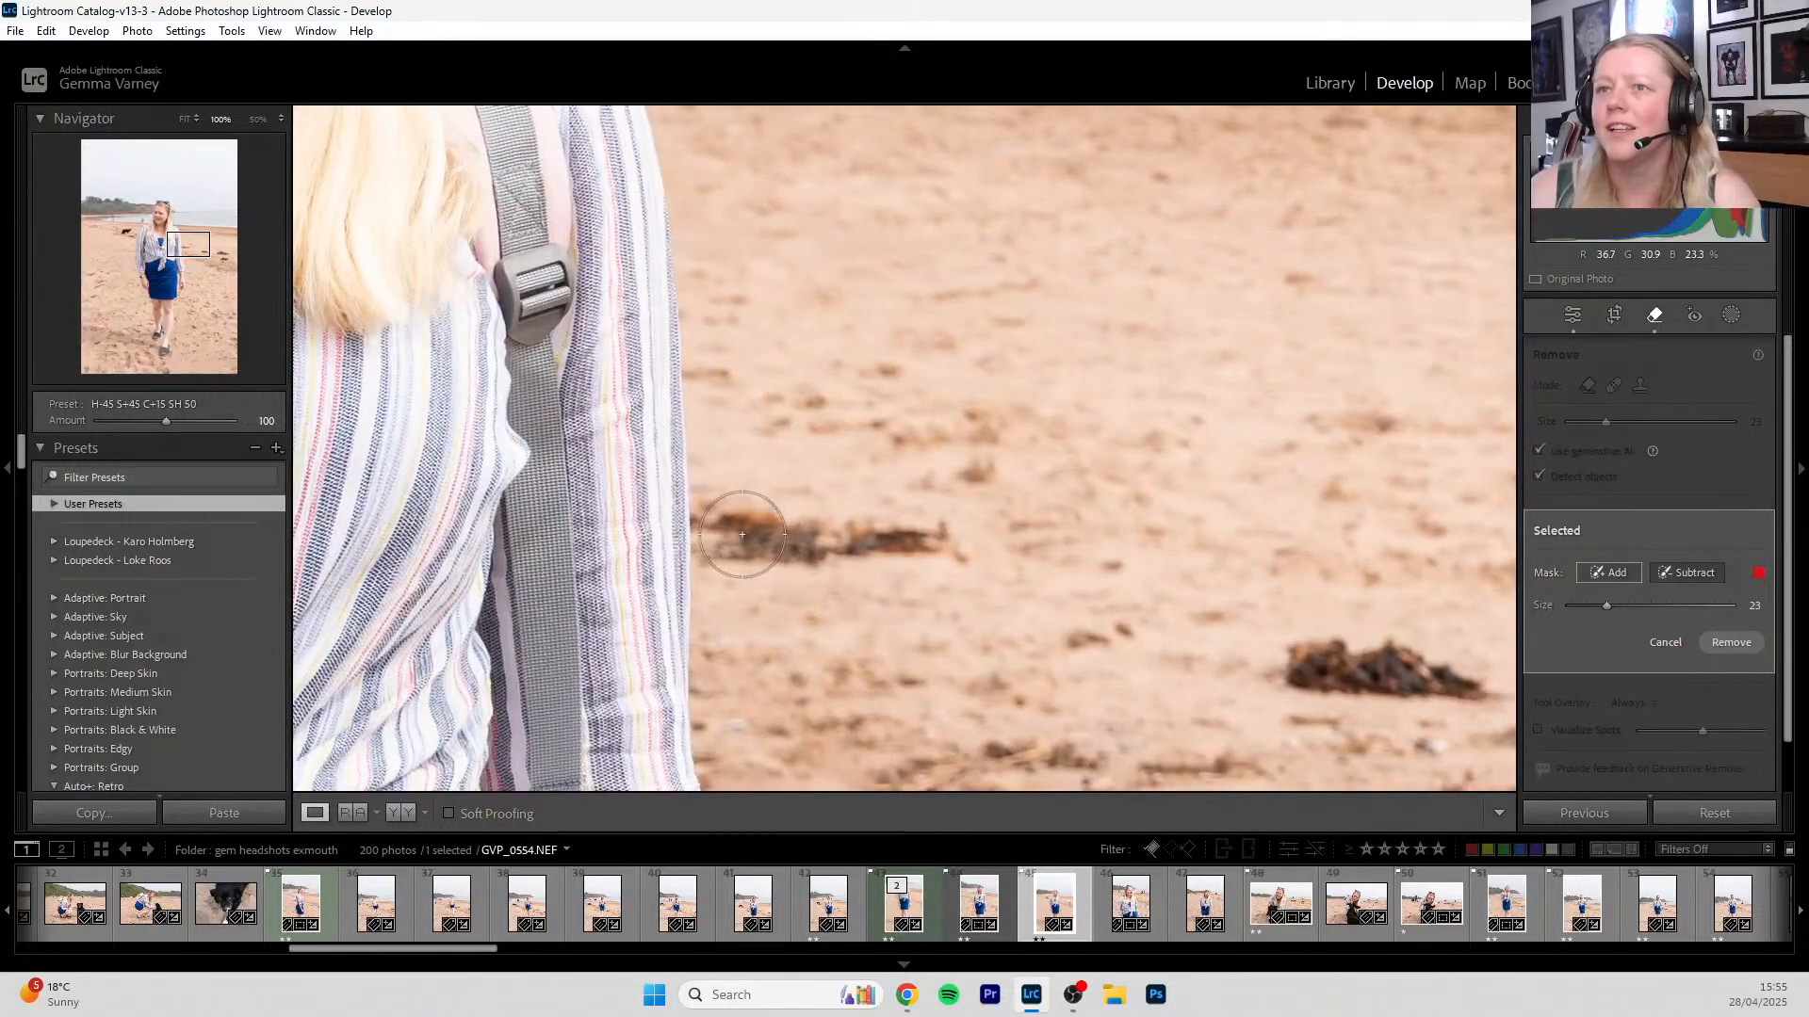
{"action": "left_click_drag", "start_coordinate": [734, 534], "coordinate": [928, 535]}
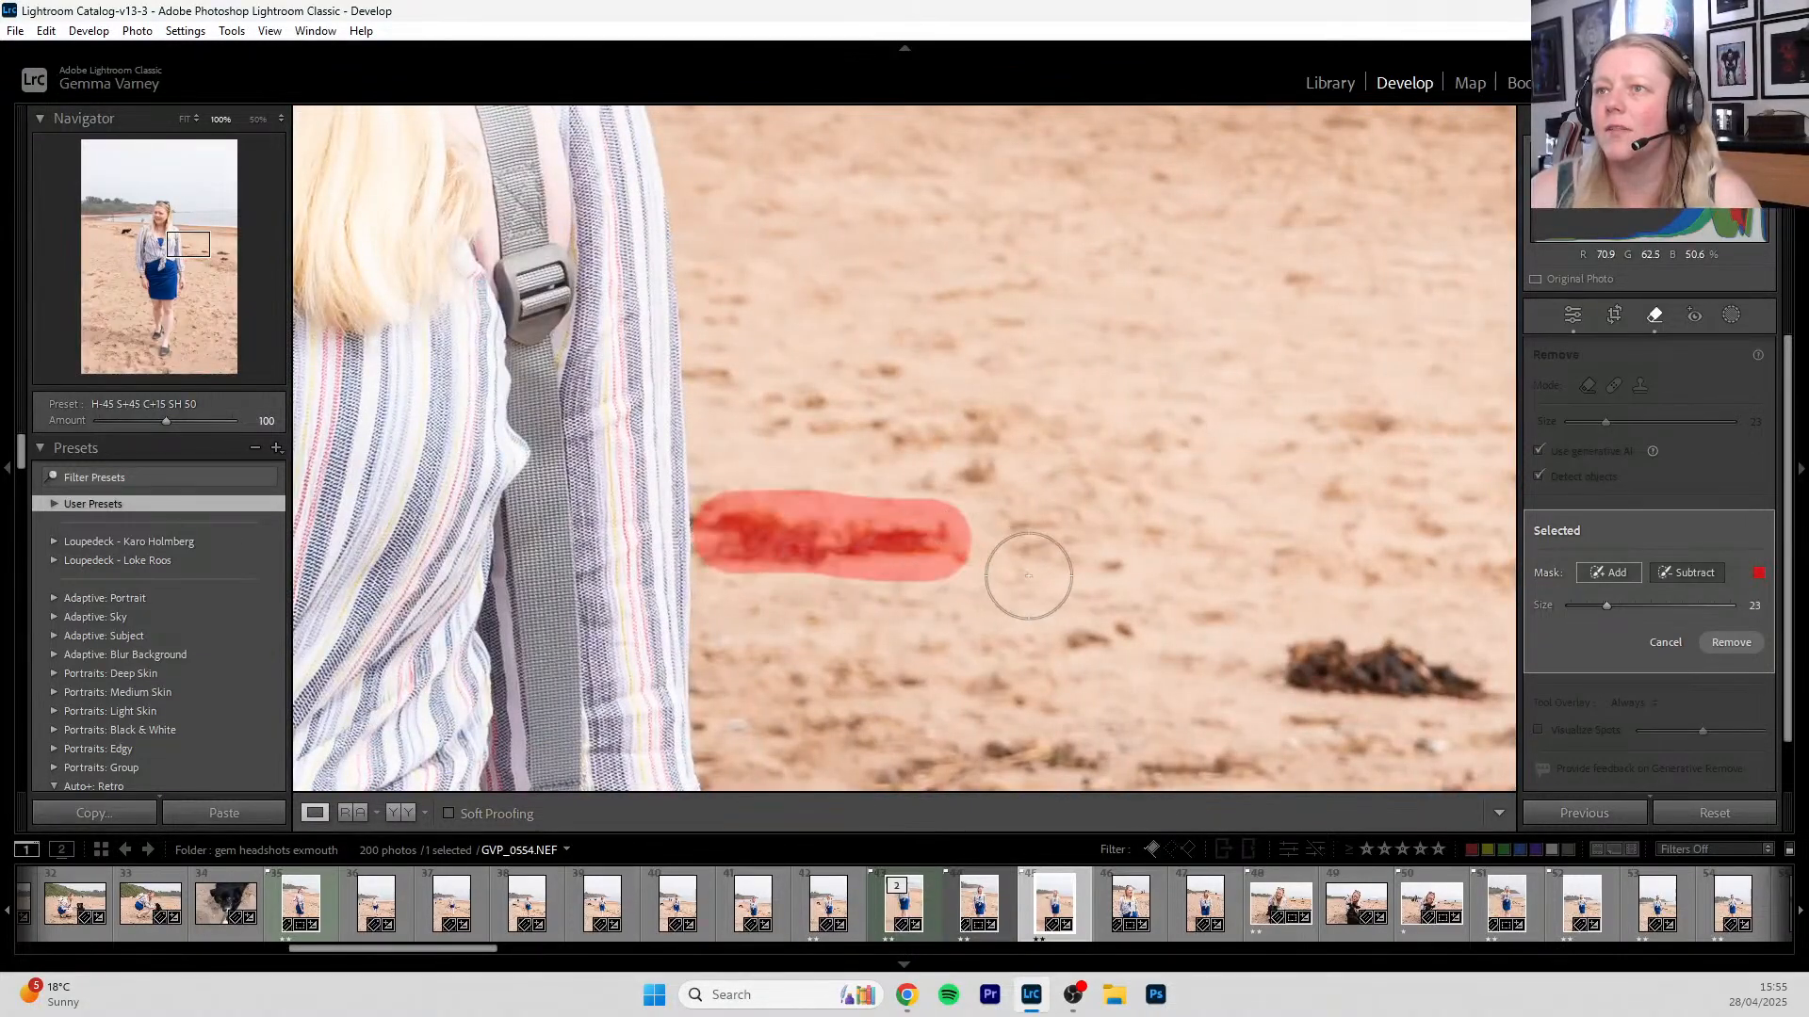
{"action": "mouse_move", "coordinate": [1263, 637]}
{"action": "left_mouse_down"}
{"action": "mouse_move", "coordinate": [827, 538]}
{"action": "mouse_move", "coordinate": [860, 565]}
{"action": "mouse_move", "coordinate": [969, 565]}
{"action": "left_mouse_up"}
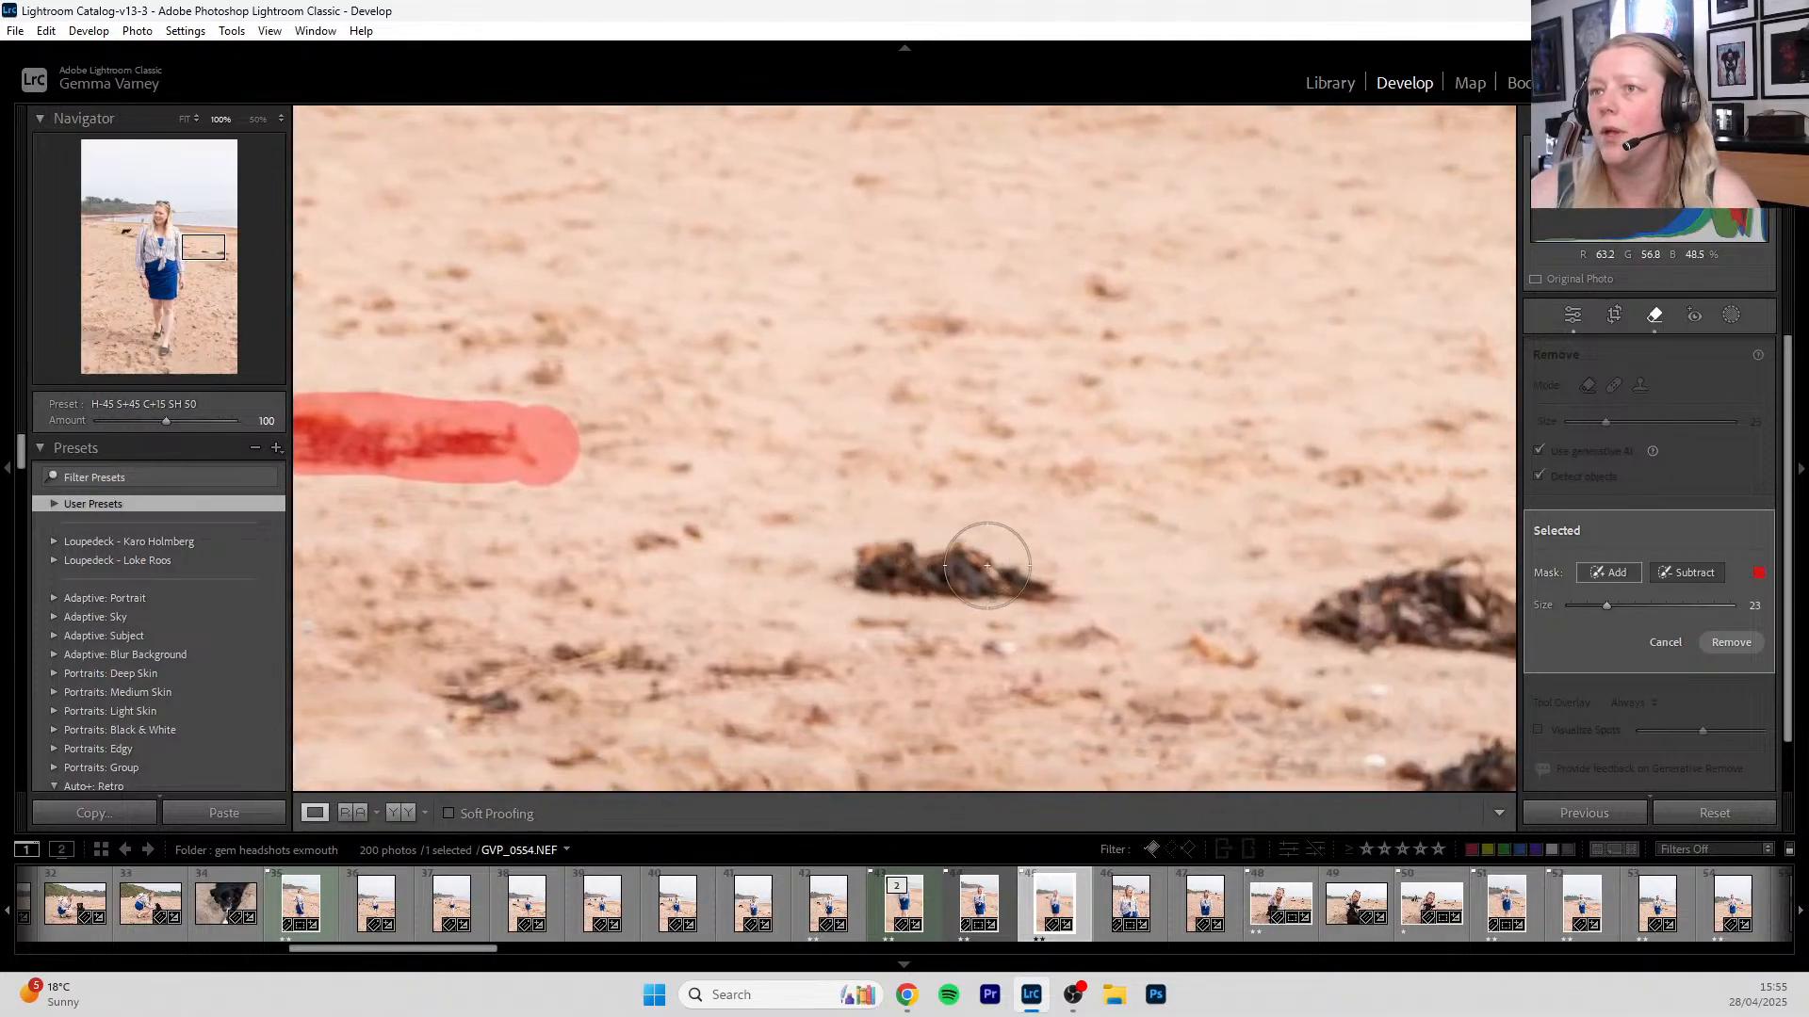
{"action": "mouse_move", "coordinate": [1231, 594]}
{"action": "left_mouse_down"}
{"action": "mouse_move", "coordinate": [1238, 533]}
{"action": "mouse_move", "coordinate": [690, 387]}
{"action": "left_mouse_up"}
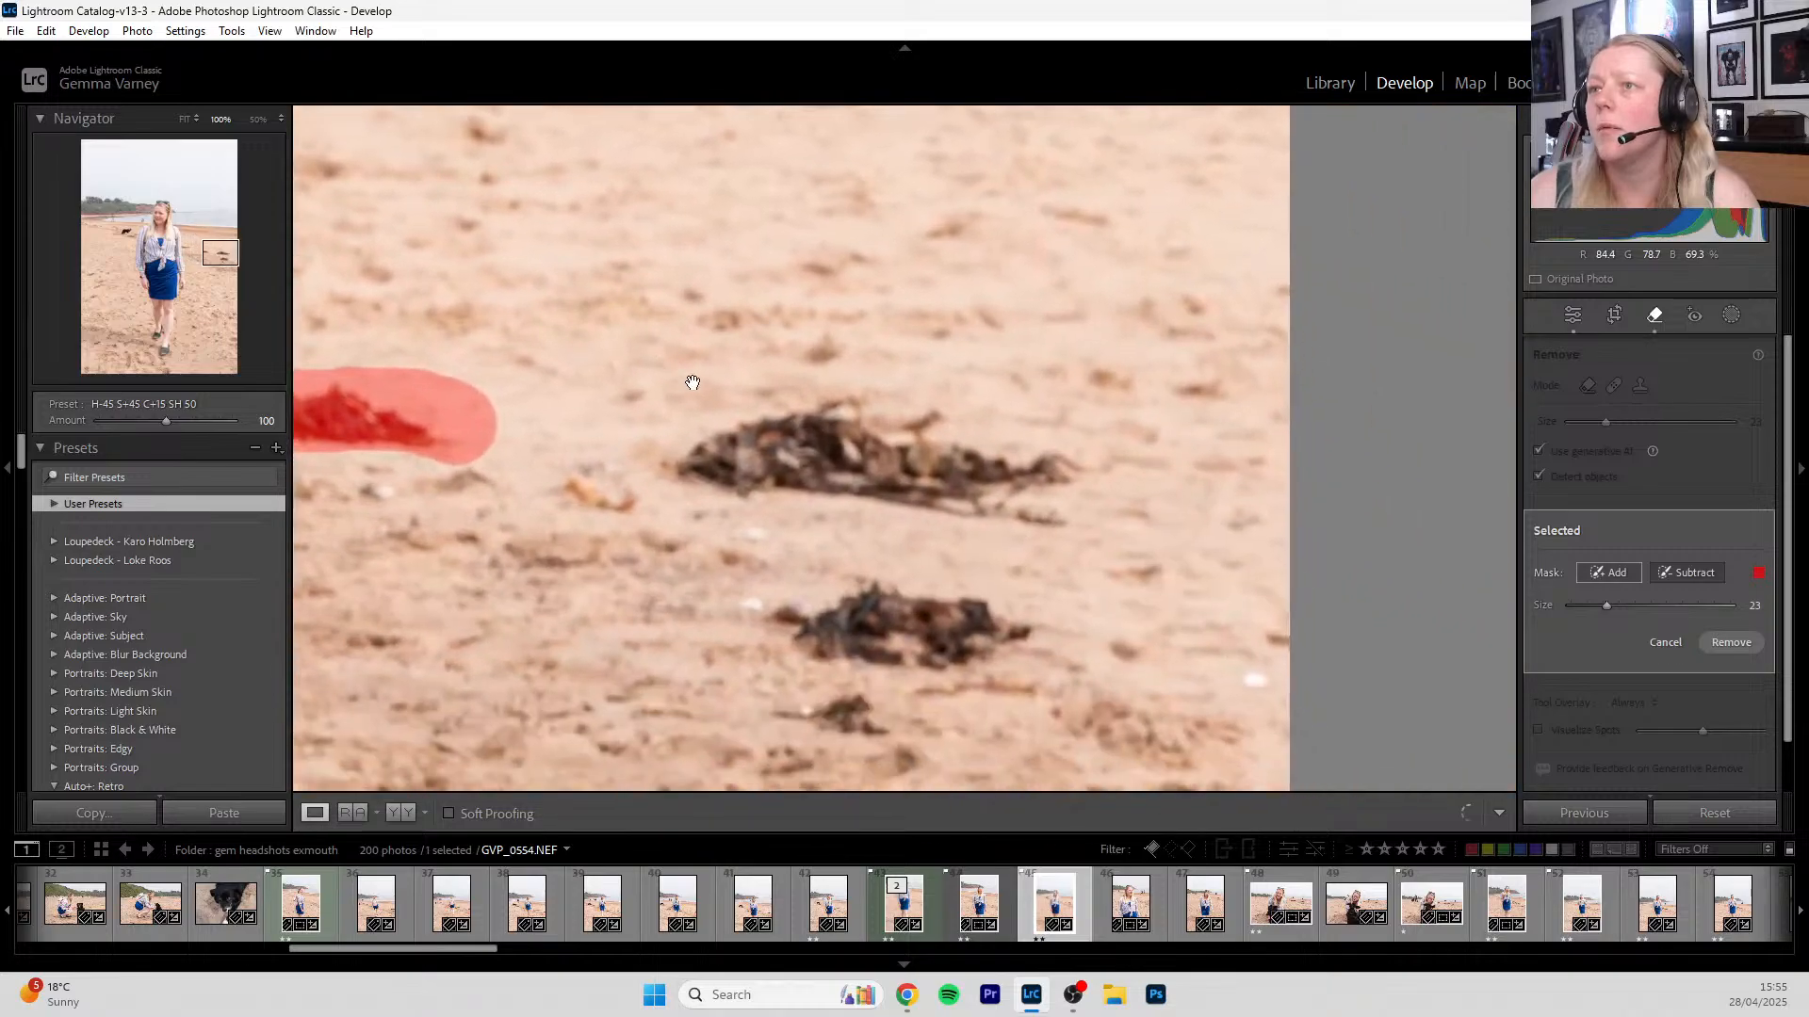
- Mask the large seaweed clumps near the photo's right edge, and generatively remove all masked areas
{"action": "mouse_move", "coordinate": [659, 461]}
{"action": "left_mouse_down"}
{"action": "mouse_move", "coordinate": [886, 426]}
{"action": "mouse_move", "coordinate": [975, 432]}
{"action": "mouse_move", "coordinate": [1081, 480]}
{"action": "mouse_move", "coordinate": [766, 518]}
{"action": "left_mouse_up"}
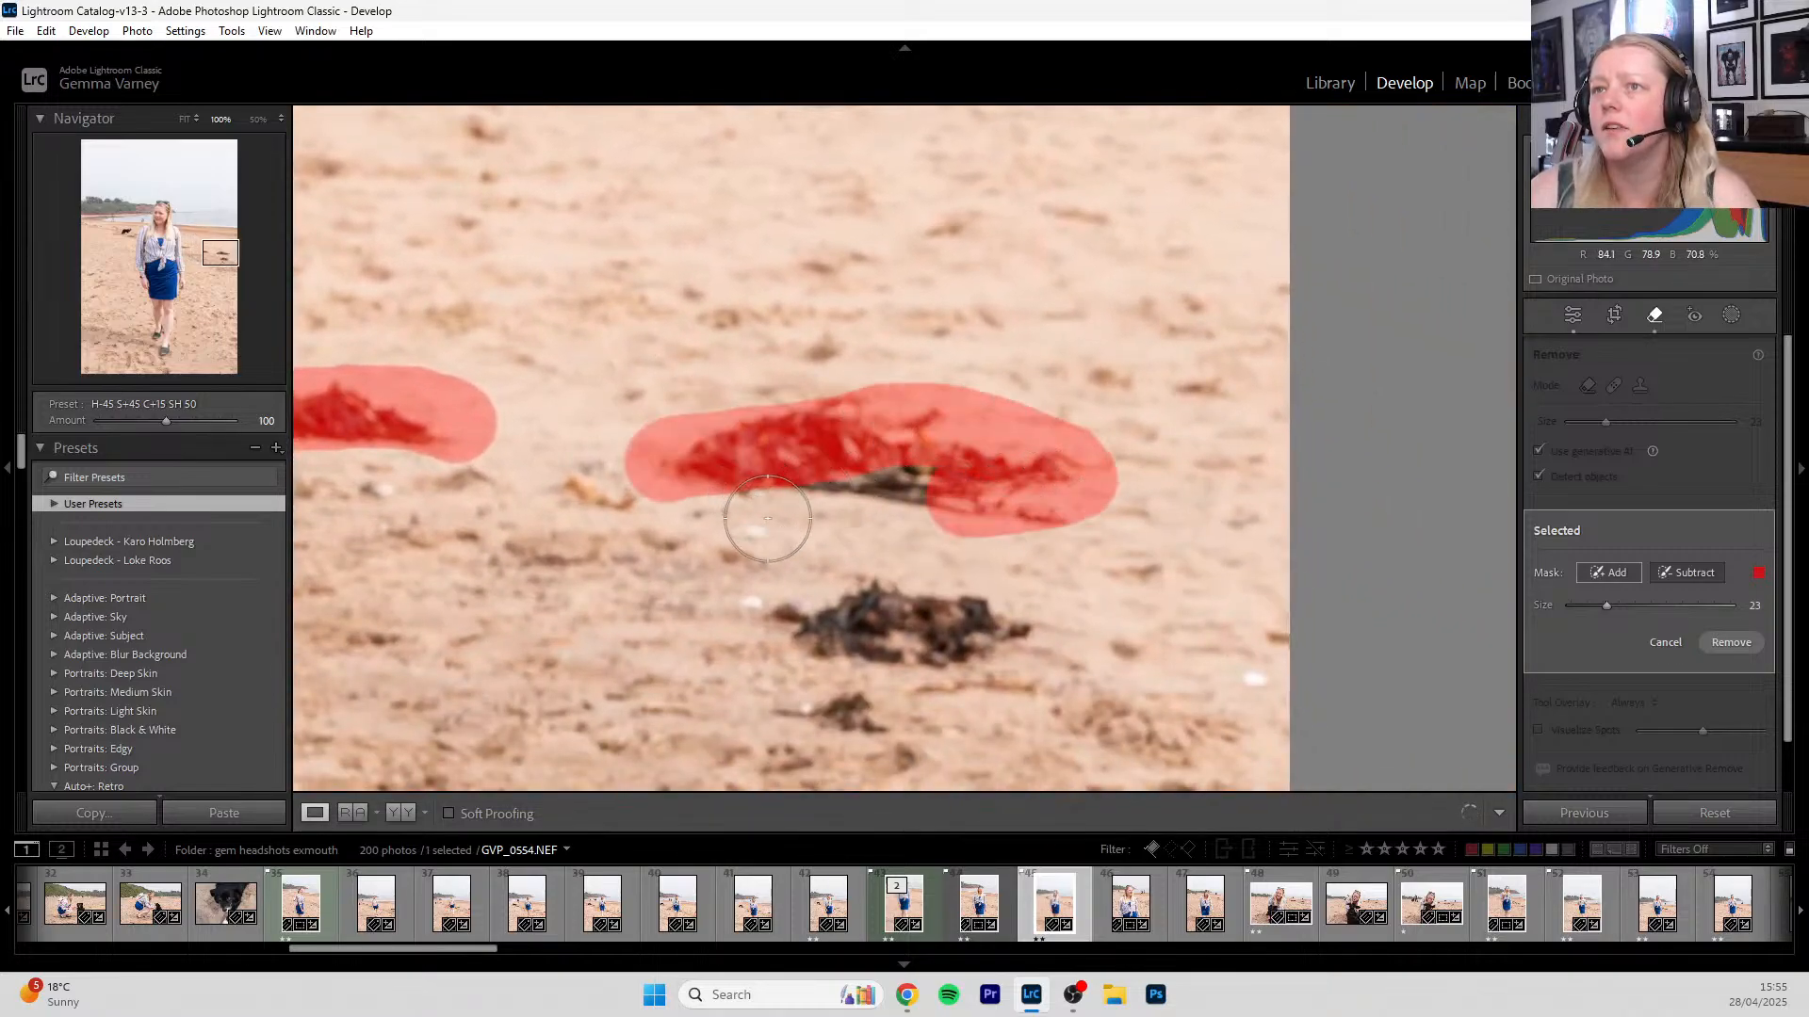
{"action": "mouse_move", "coordinate": [735, 612]}
{"action": "left_mouse_down"}
{"action": "mouse_move", "coordinate": [852, 612]}
{"action": "mouse_move", "coordinate": [974, 645]}
{"action": "mouse_move", "coordinate": [1022, 617]}
{"action": "mouse_move", "coordinate": [1045, 641]}
{"action": "mouse_move", "coordinate": [905, 674]}
{"action": "mouse_move", "coordinate": [933, 723]}
{"action": "left_mouse_up"}
{"action": "mouse_move", "coordinate": [918, 723]}
{"action": "left_mouse_down"}
{"action": "mouse_move", "coordinate": [796, 725]}
{"action": "mouse_move", "coordinate": [857, 739]}
{"action": "mouse_move", "coordinate": [913, 724]}
{"action": "left_mouse_up"}
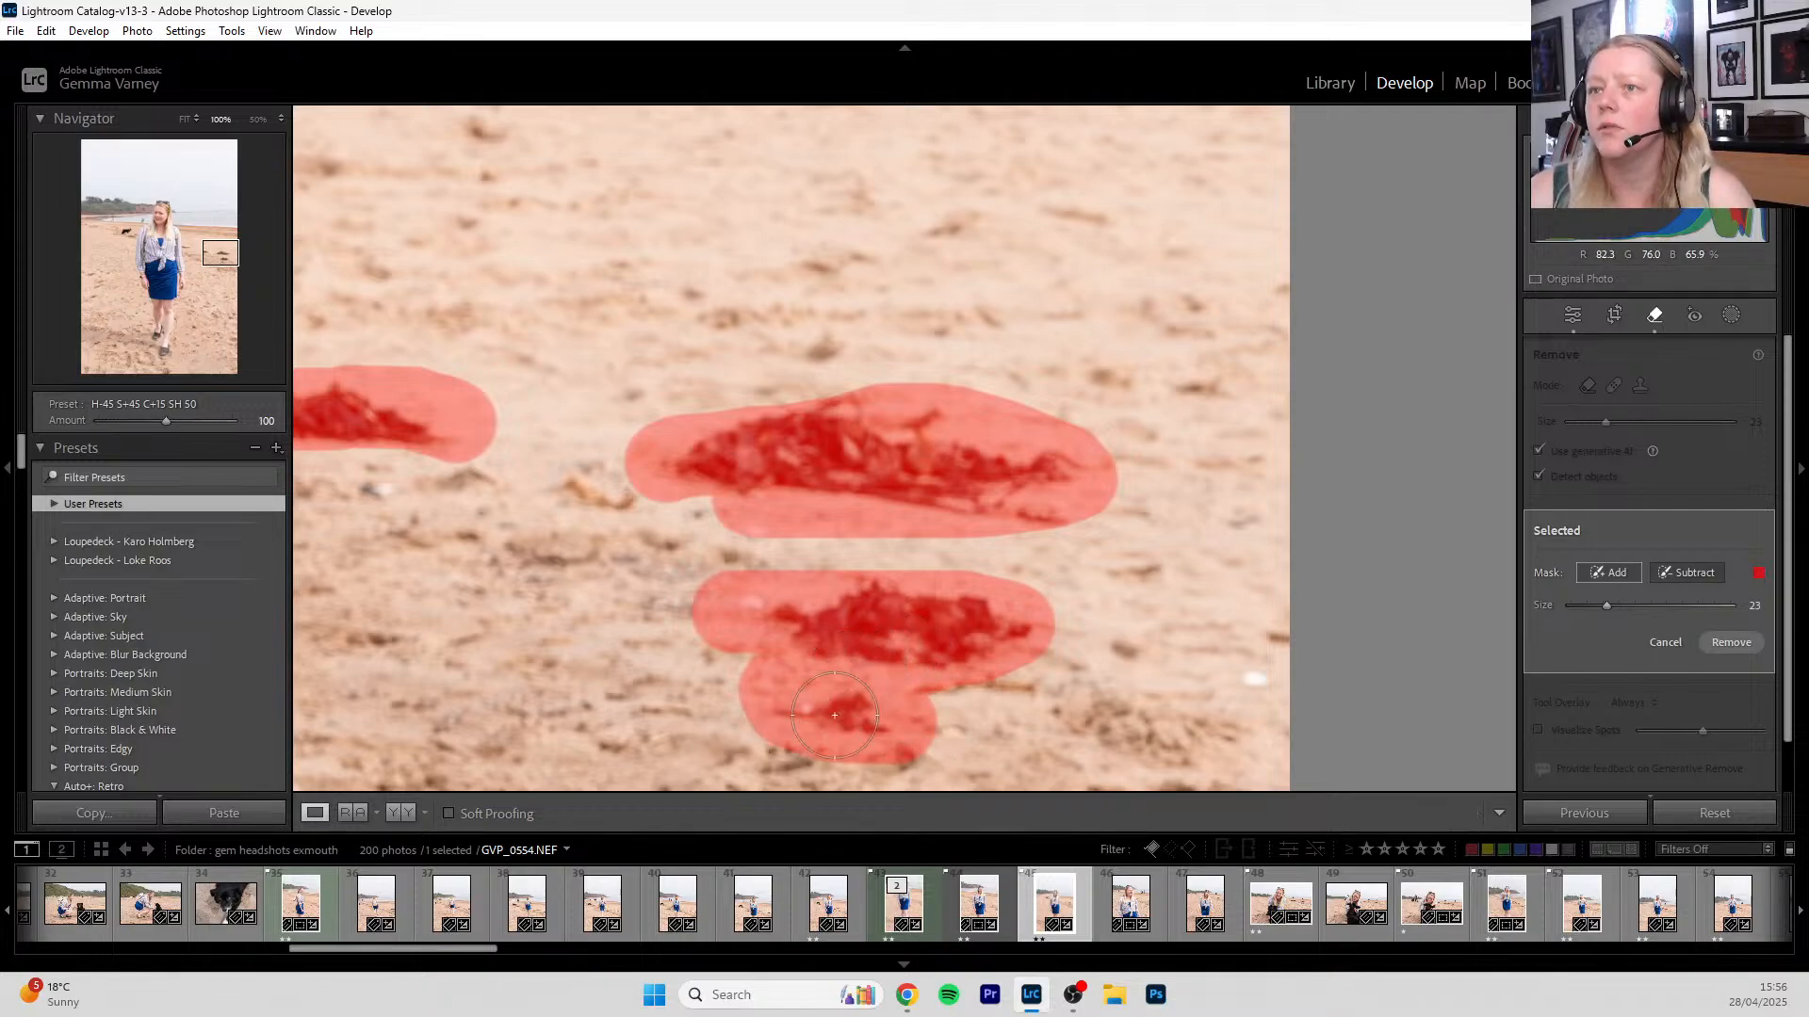
{"action": "left_click", "coordinate": [1730, 642]}
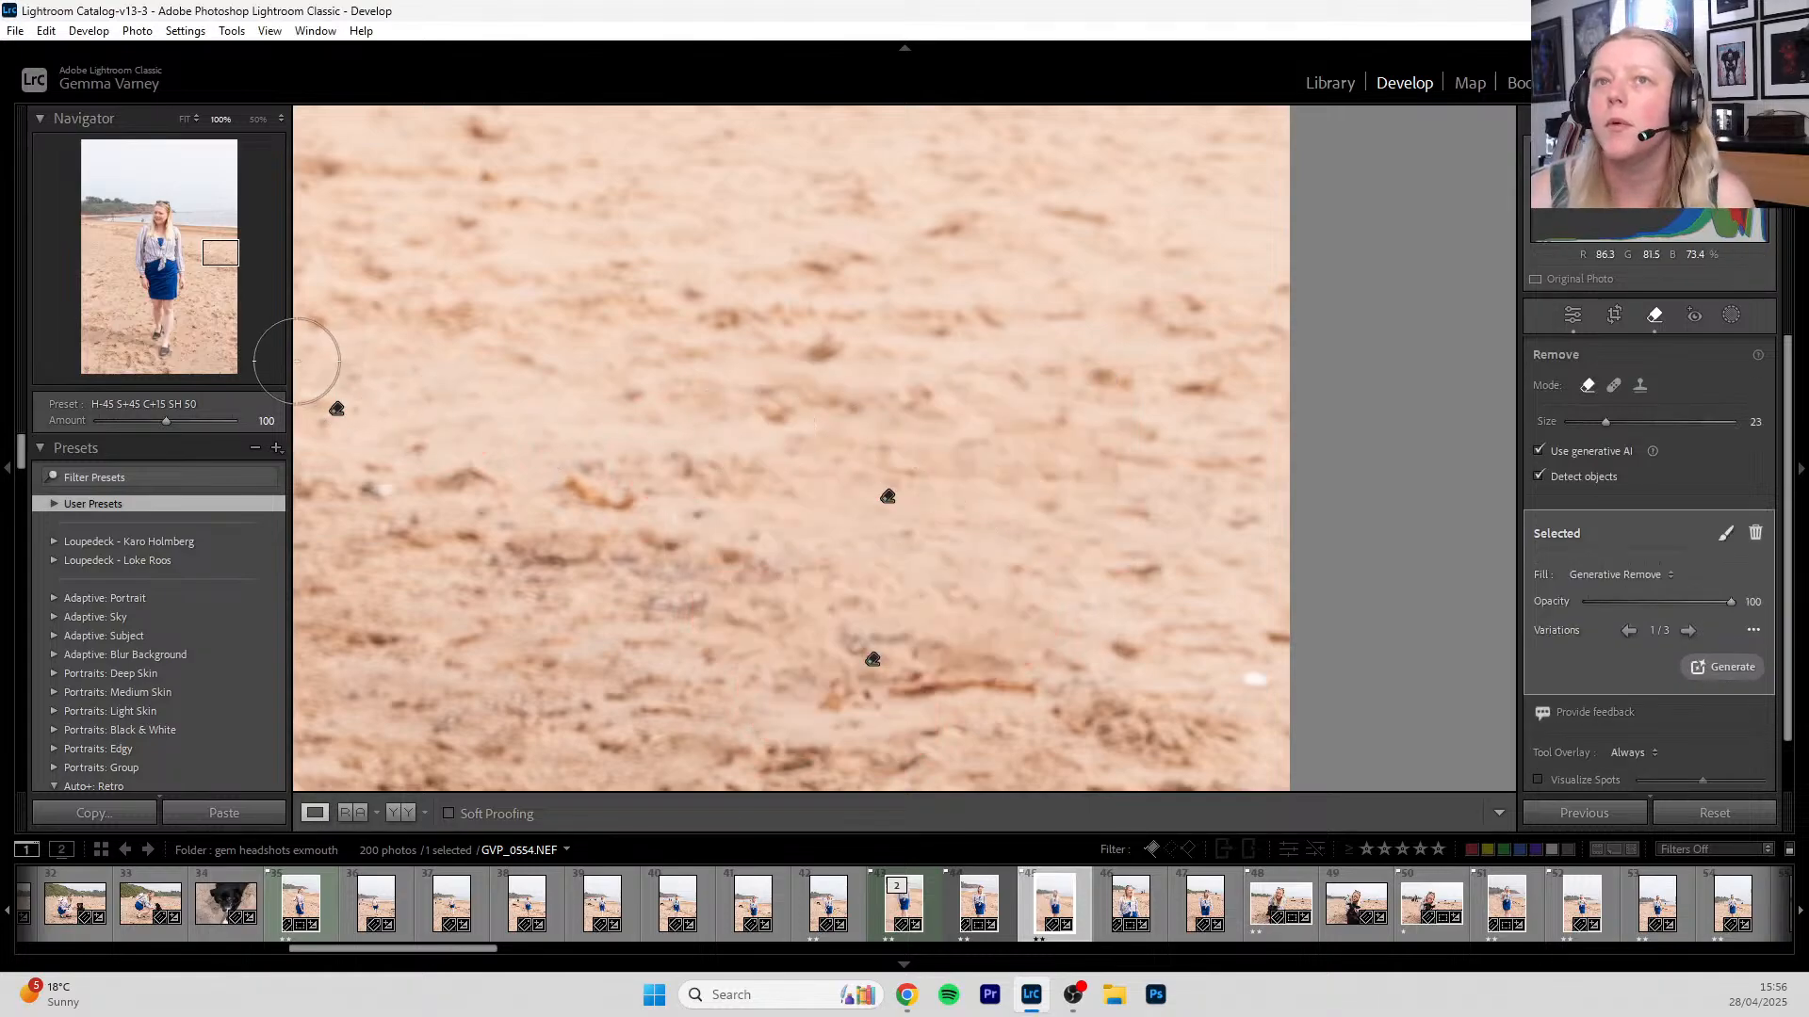
- Examine the filled sand on both sides of the woman, close the Remove tool, and view the whole photo
{"action": "left_click", "coordinate": [188, 254]}
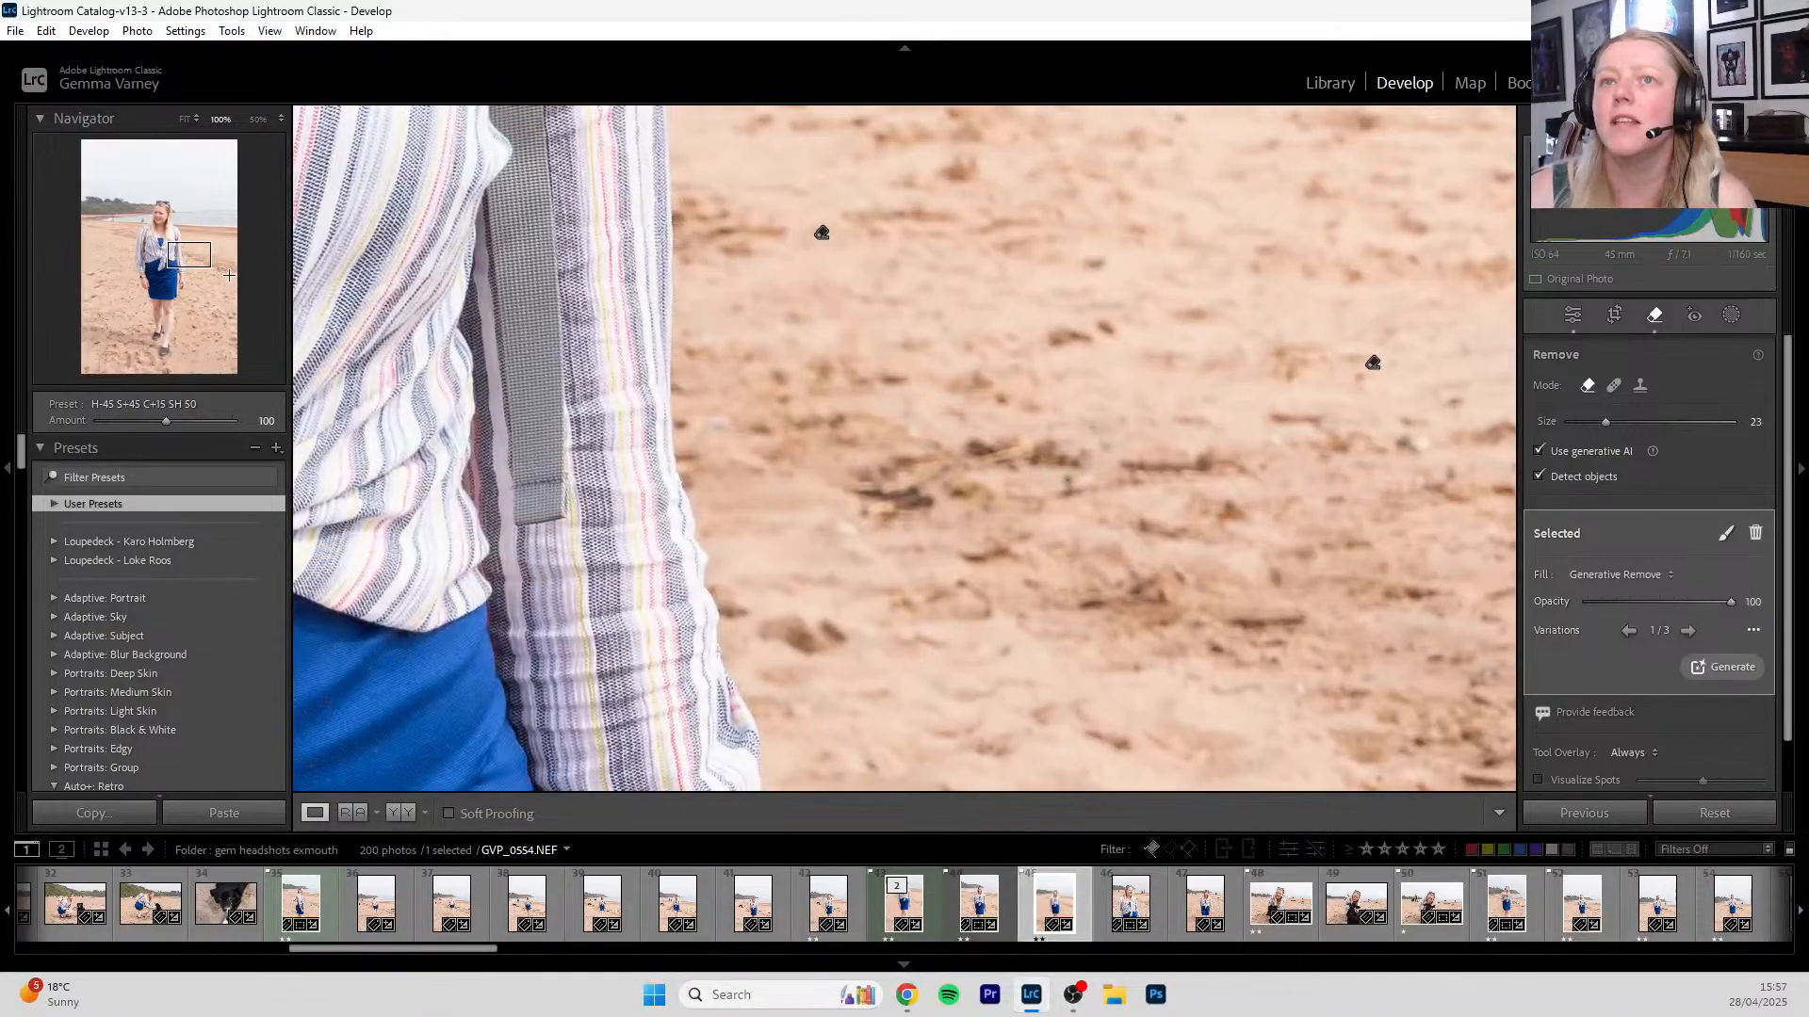
{"action": "left_click", "coordinate": [128, 238]}
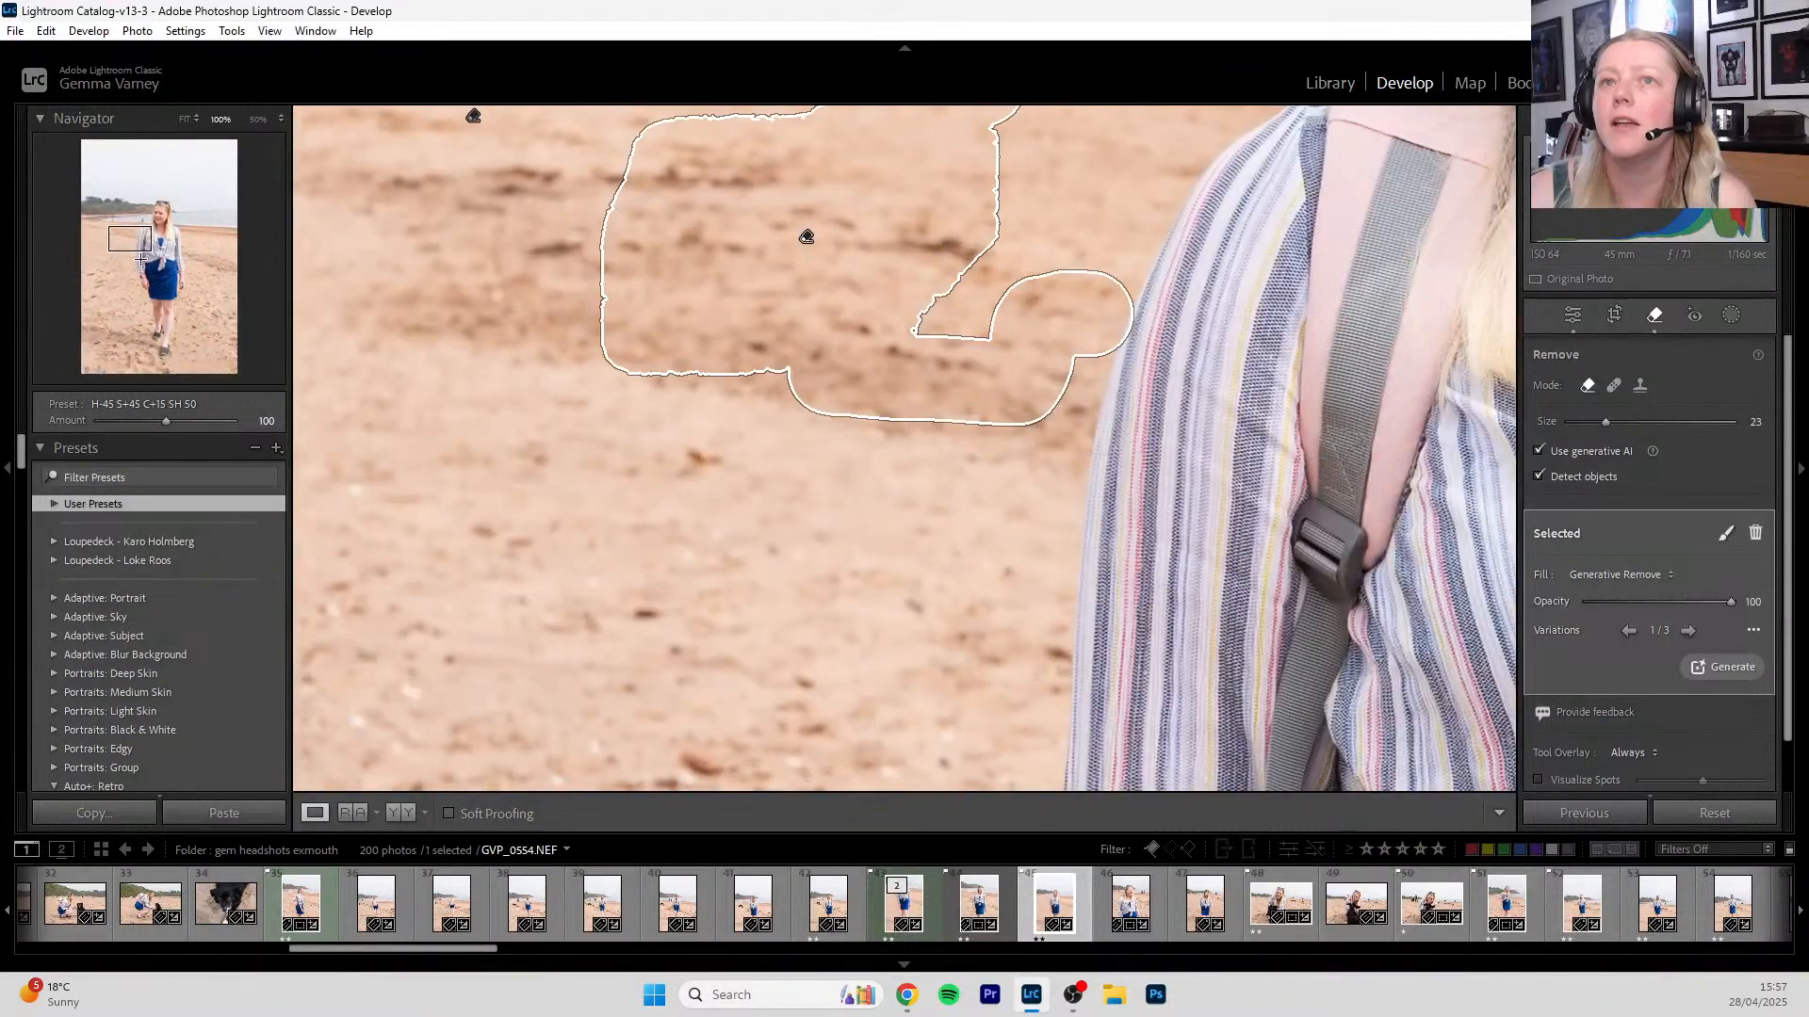
{"action": "left_click_drag", "start_coordinate": [474, 278], "coordinate": [535, 523]}
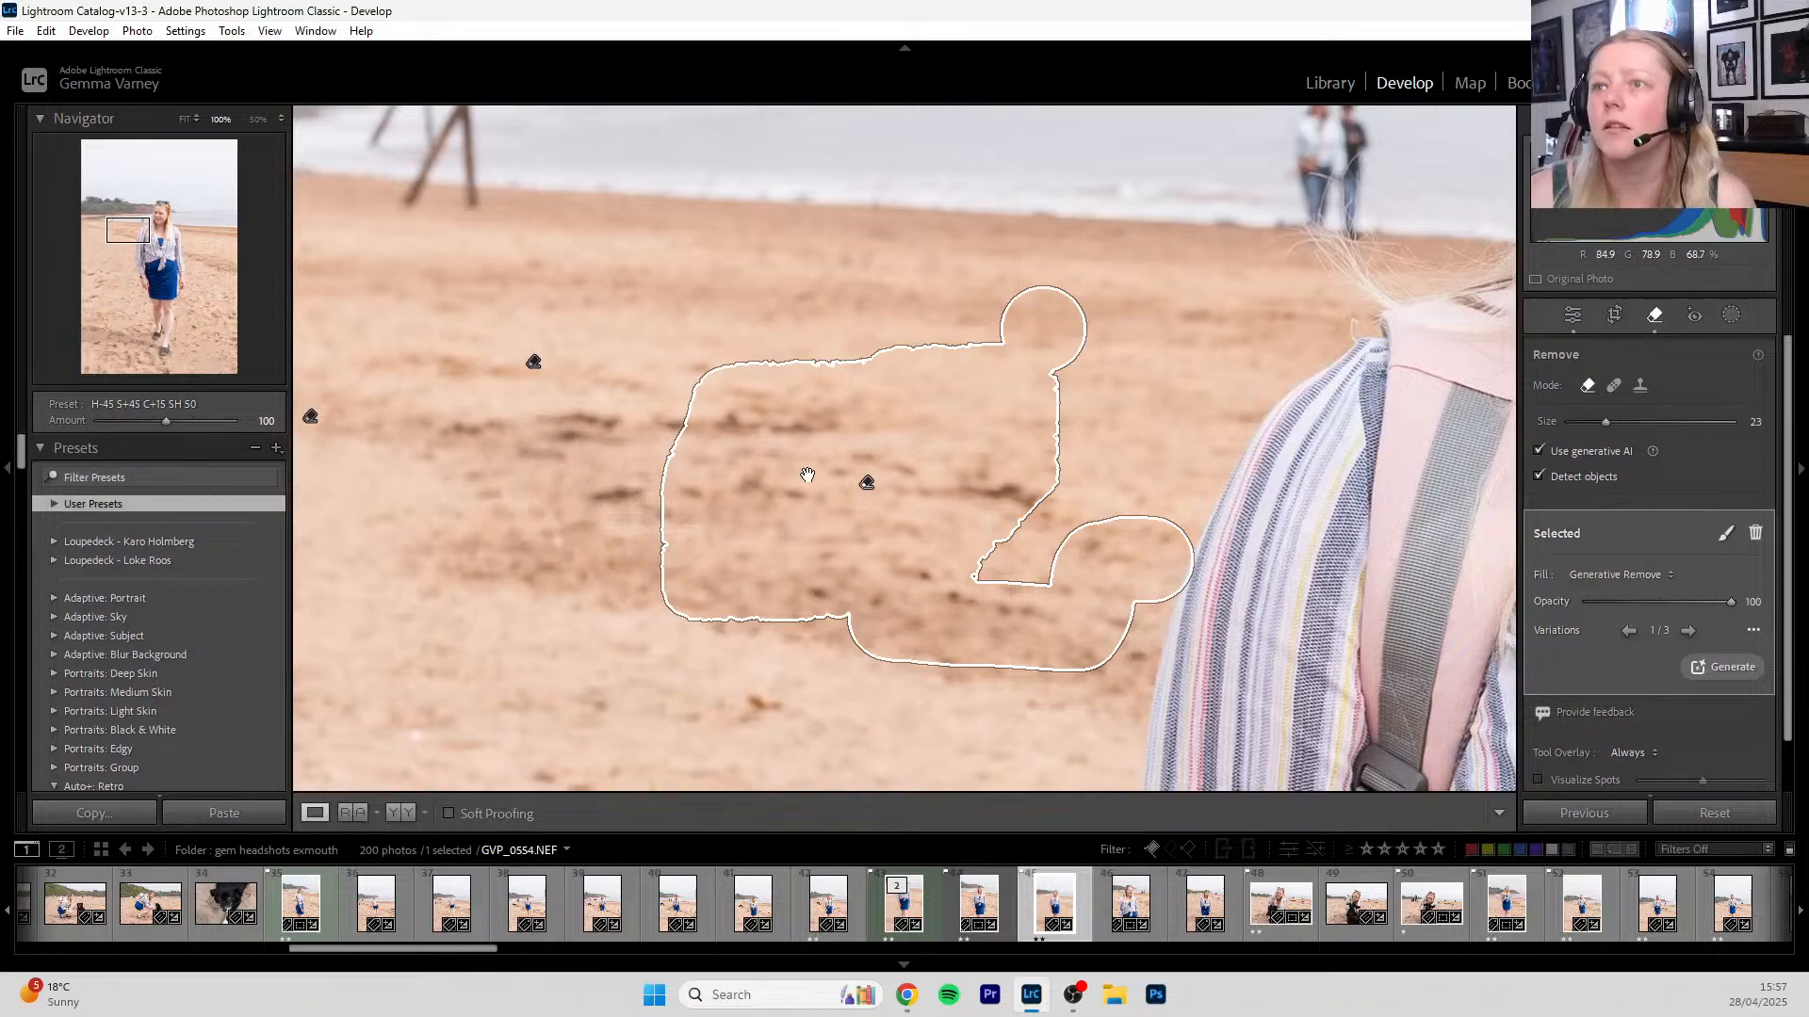
{"action": "mouse_move", "coordinate": [456, 355]}
{"action": "left_mouse_down"}
{"action": "mouse_move", "coordinate": [1113, 364]}
{"action": "mouse_move", "coordinate": [1401, 453]}
{"action": "mouse_move", "coordinate": [981, 190]}
{"action": "left_mouse_up"}
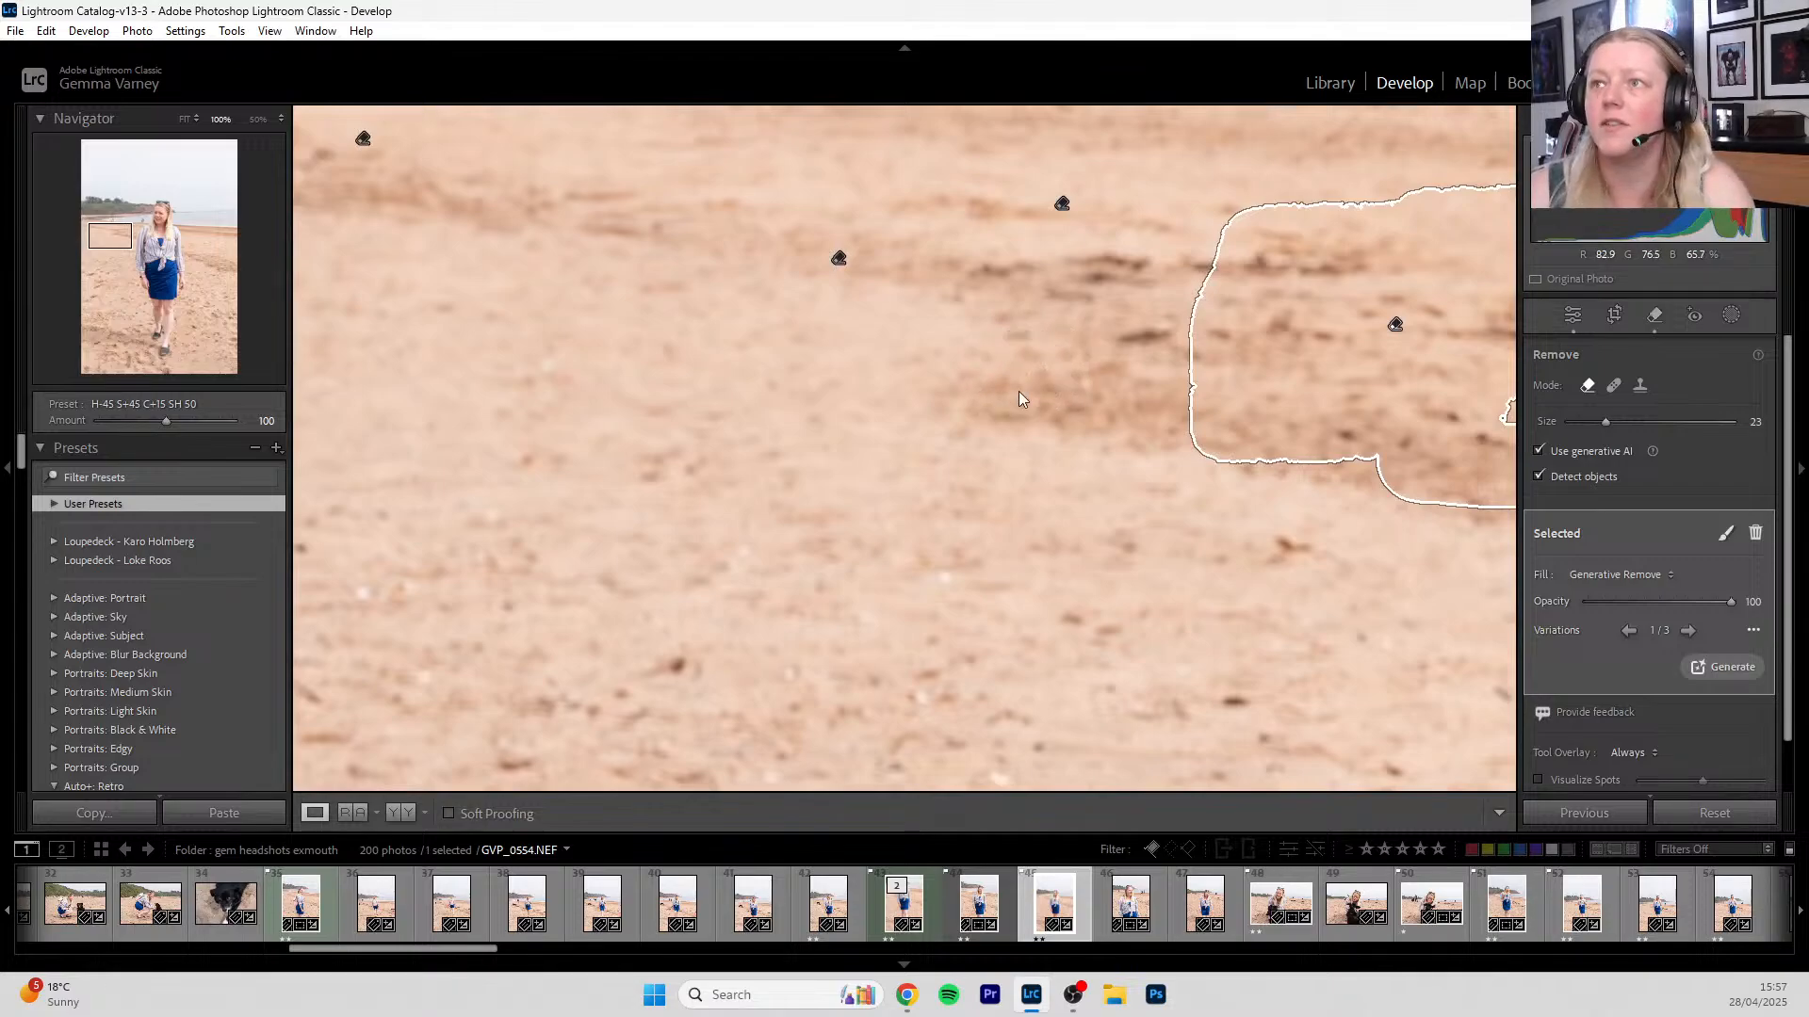
{"action": "key", "text": "q"}
{"action": "left_click_drag", "start_coordinate": [1078, 524], "coordinate": [641, 444]}
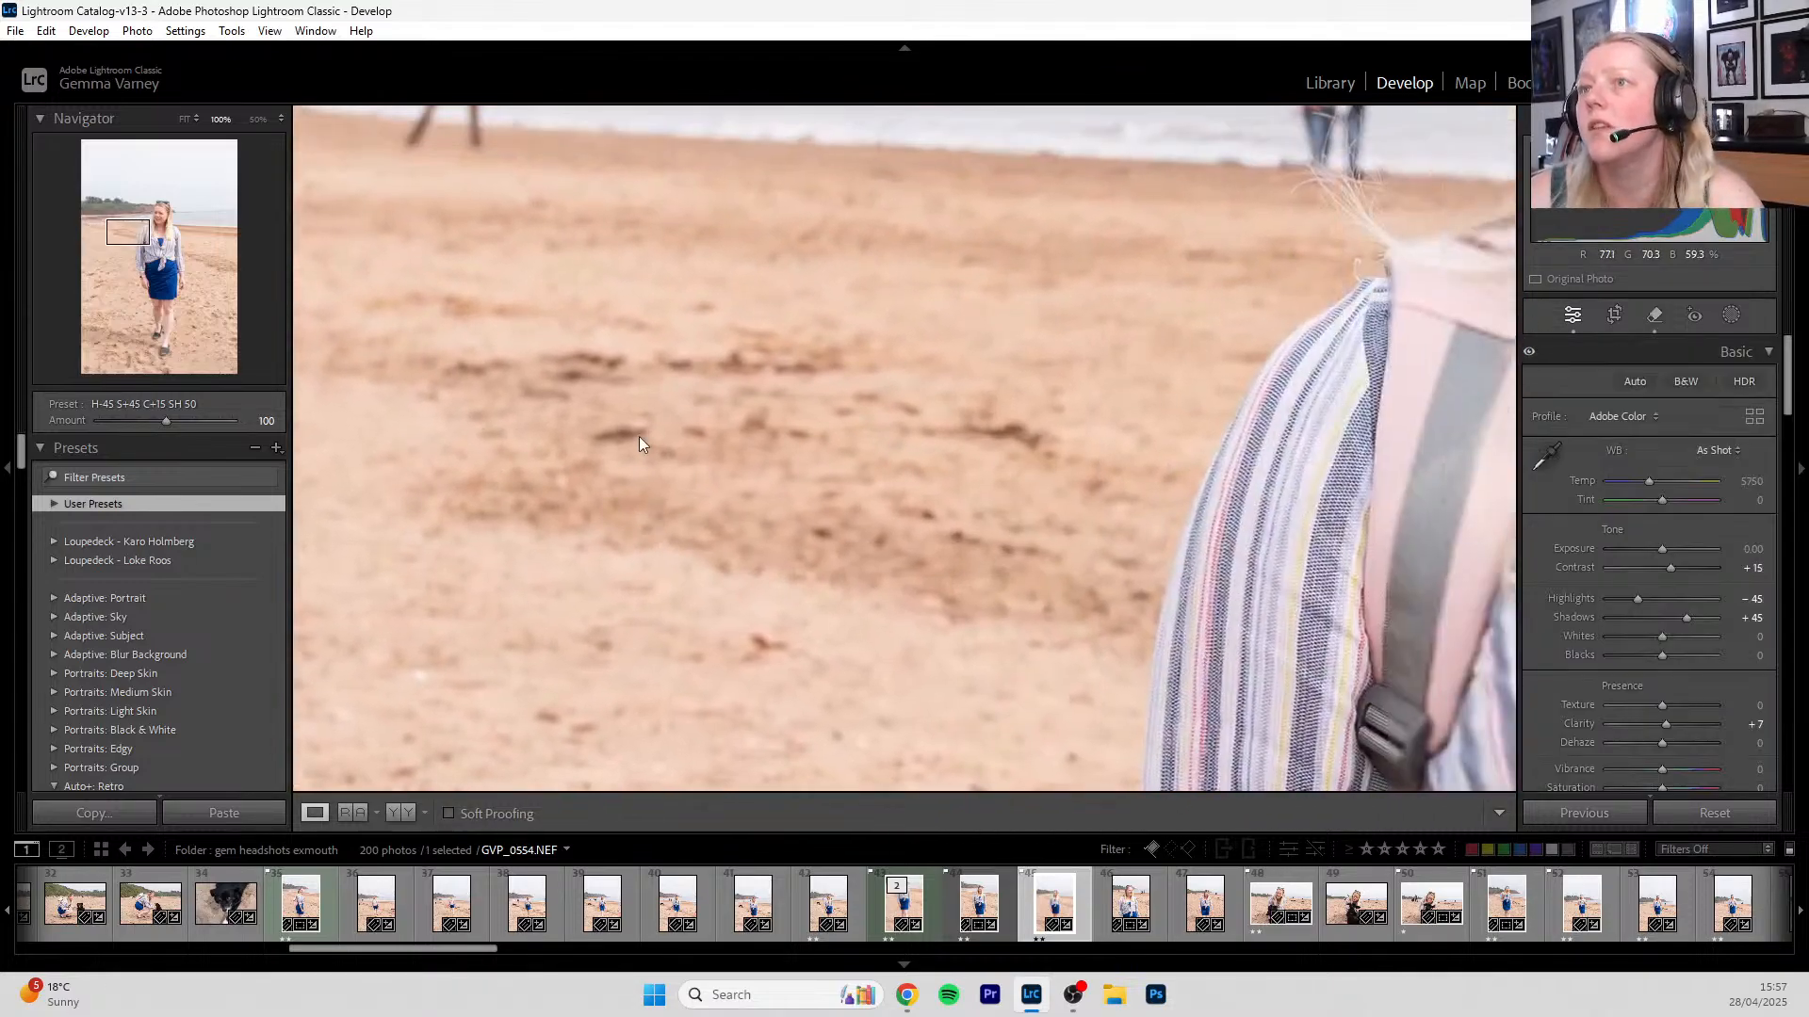
{"action": "left_click", "coordinate": [1117, 446]}
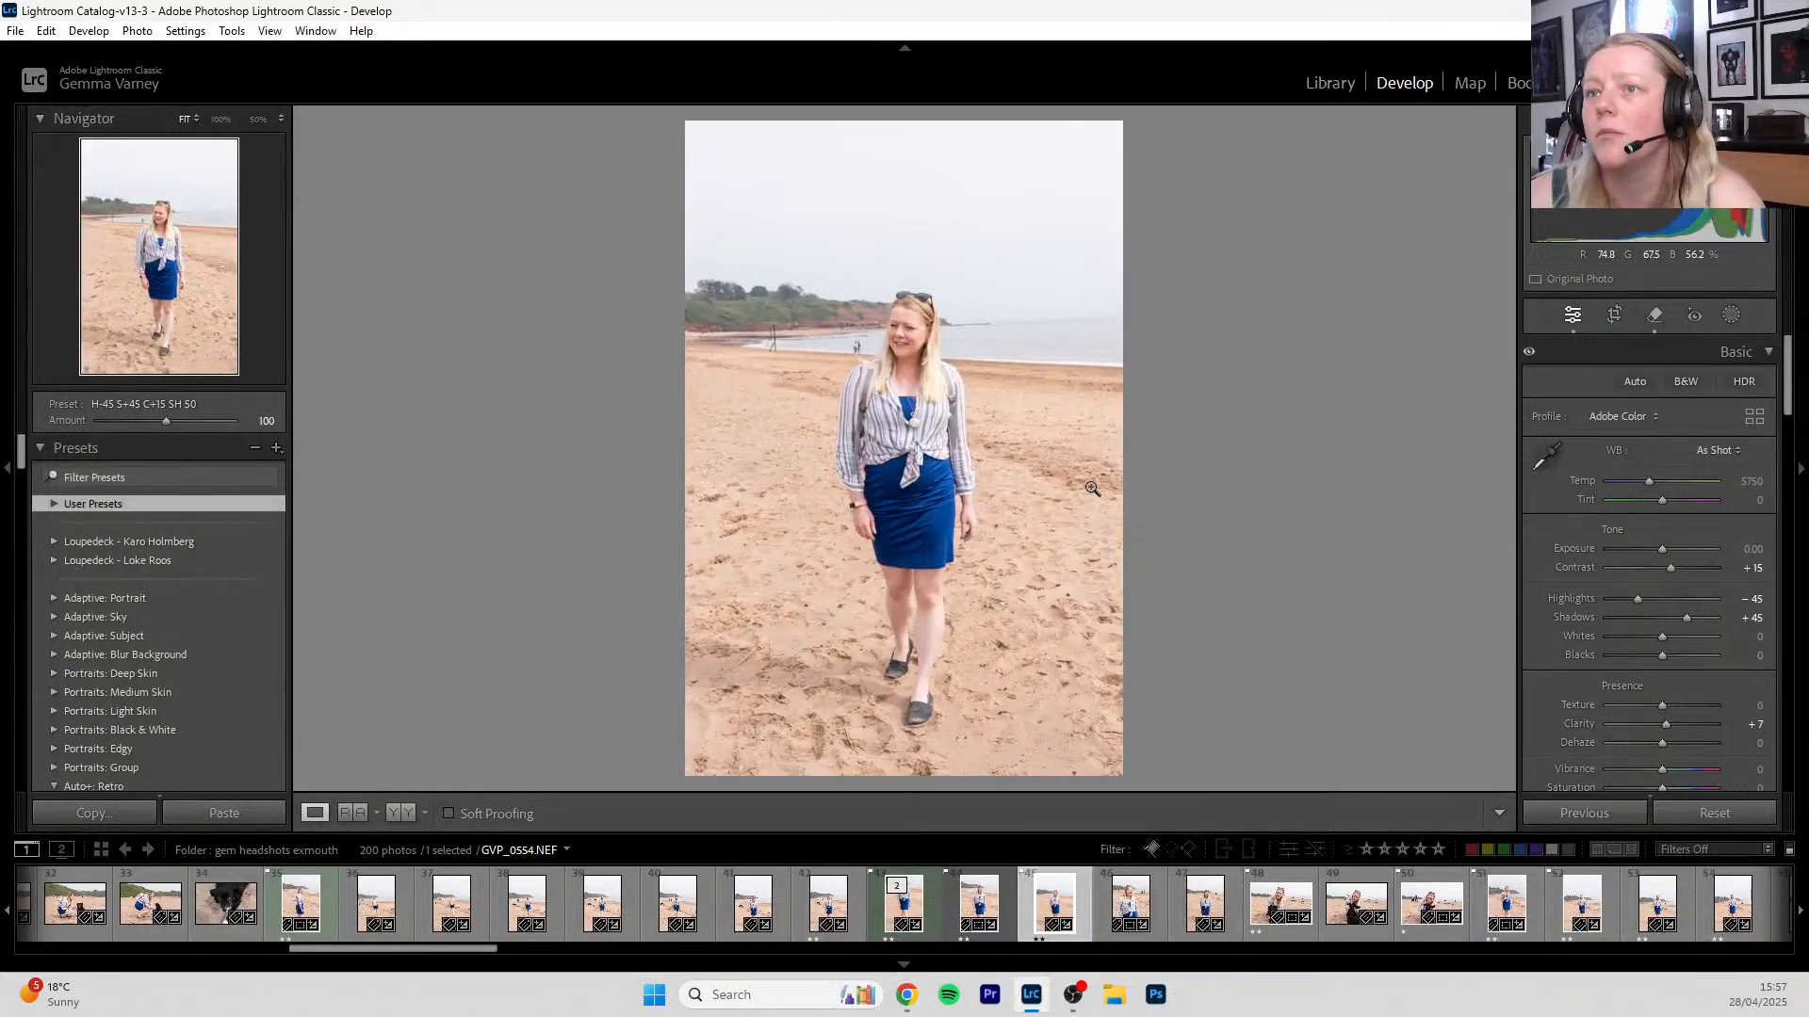
- Mask the two distant walkers at the water's edge beside the woman's shoulder with the Remove tool
{"action": "left_click", "coordinate": [857, 351]}
{"action": "mouse_move", "coordinate": [877, 314]}
{"action": "left_mouse_down"}
{"action": "mouse_move", "coordinate": [872, 439]}
{"action": "mouse_move", "coordinate": [828, 405]}
{"action": "mouse_move", "coordinate": [831, 515]}
{"action": "mouse_move", "coordinate": [876, 509]}
{"action": "mouse_move", "coordinate": [876, 372]}
{"action": "mouse_move", "coordinate": [753, 528]}
{"action": "mouse_move", "coordinate": [755, 561]}
{"action": "mouse_move", "coordinate": [771, 558]}
{"action": "left_mouse_up"}
{"action": "key", "text": "q"}
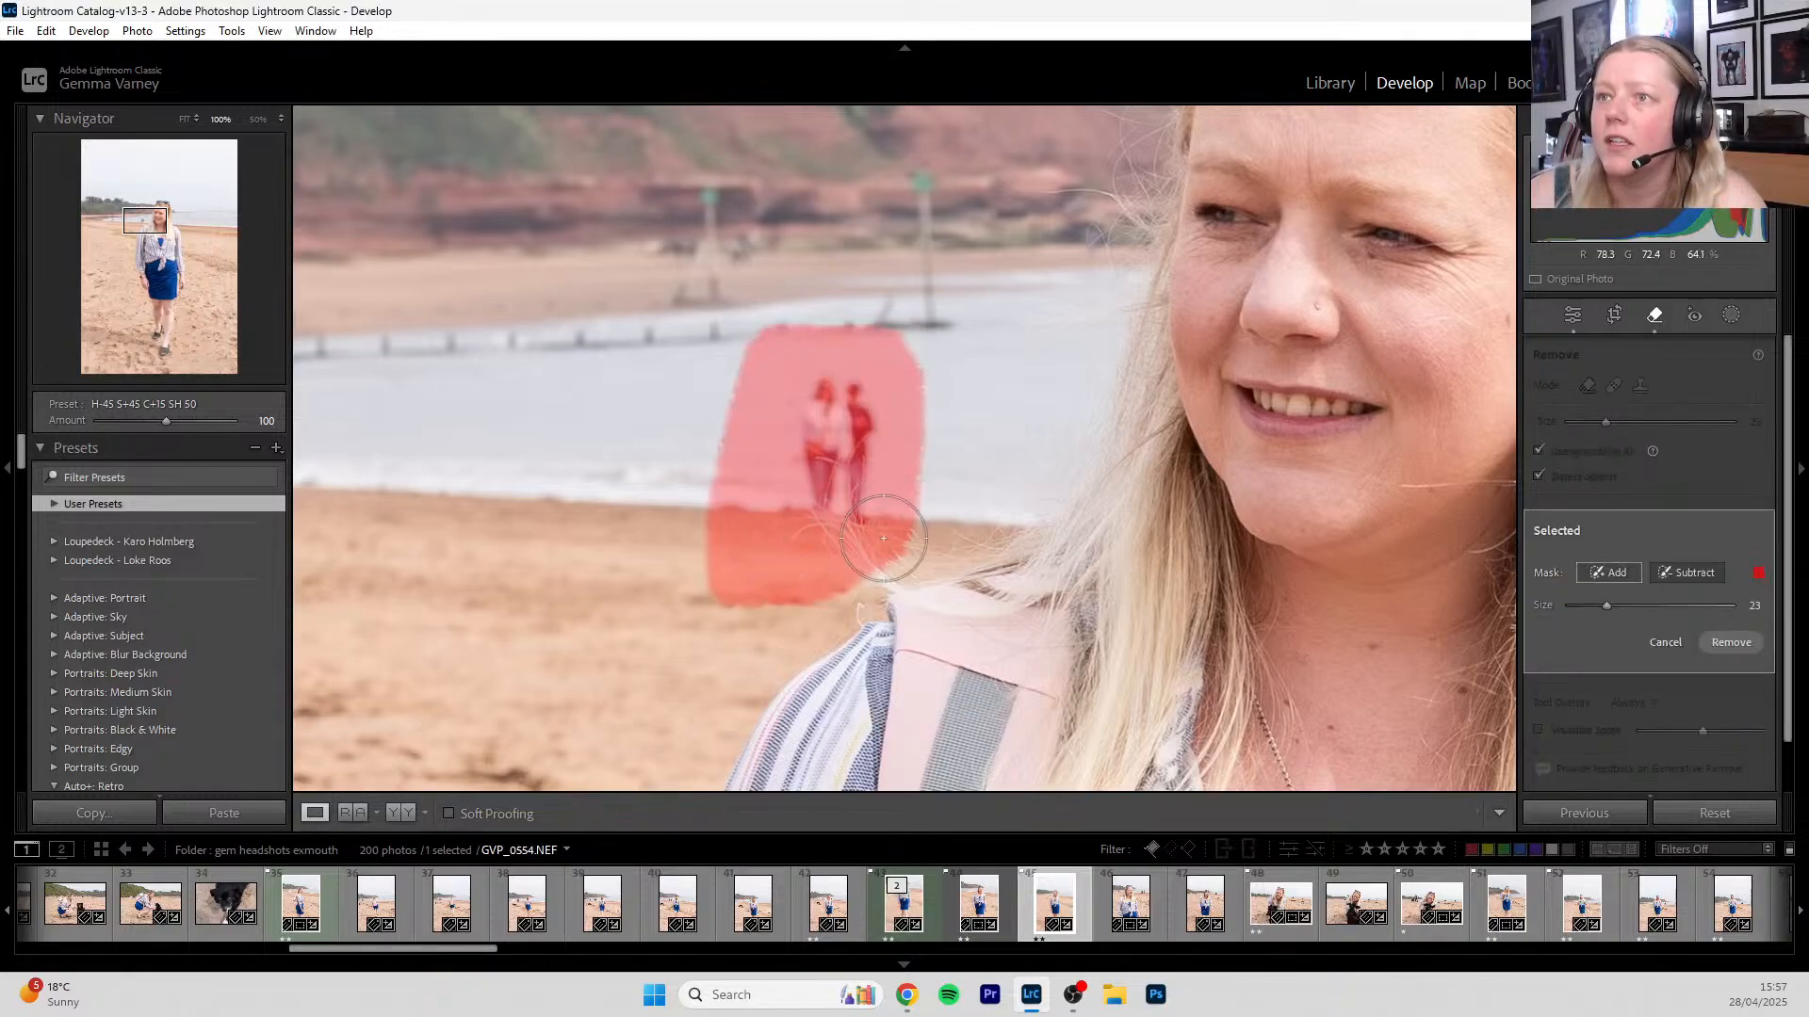
- Subtract the areas around the woman's hair, shoulder and the groyne from the mask, generatively remove the walkers, and close the Remove tool
{"action": "left_click", "coordinate": [1686, 573]}
{"action": "mouse_move", "coordinate": [940, 557]}
{"action": "left_mouse_down"}
{"action": "mouse_move", "coordinate": [815, 588]}
{"action": "mouse_move", "coordinate": [848, 646]}
{"action": "mouse_move", "coordinate": [854, 575]}
{"action": "mouse_move", "coordinate": [956, 635]}
{"action": "left_mouse_up"}
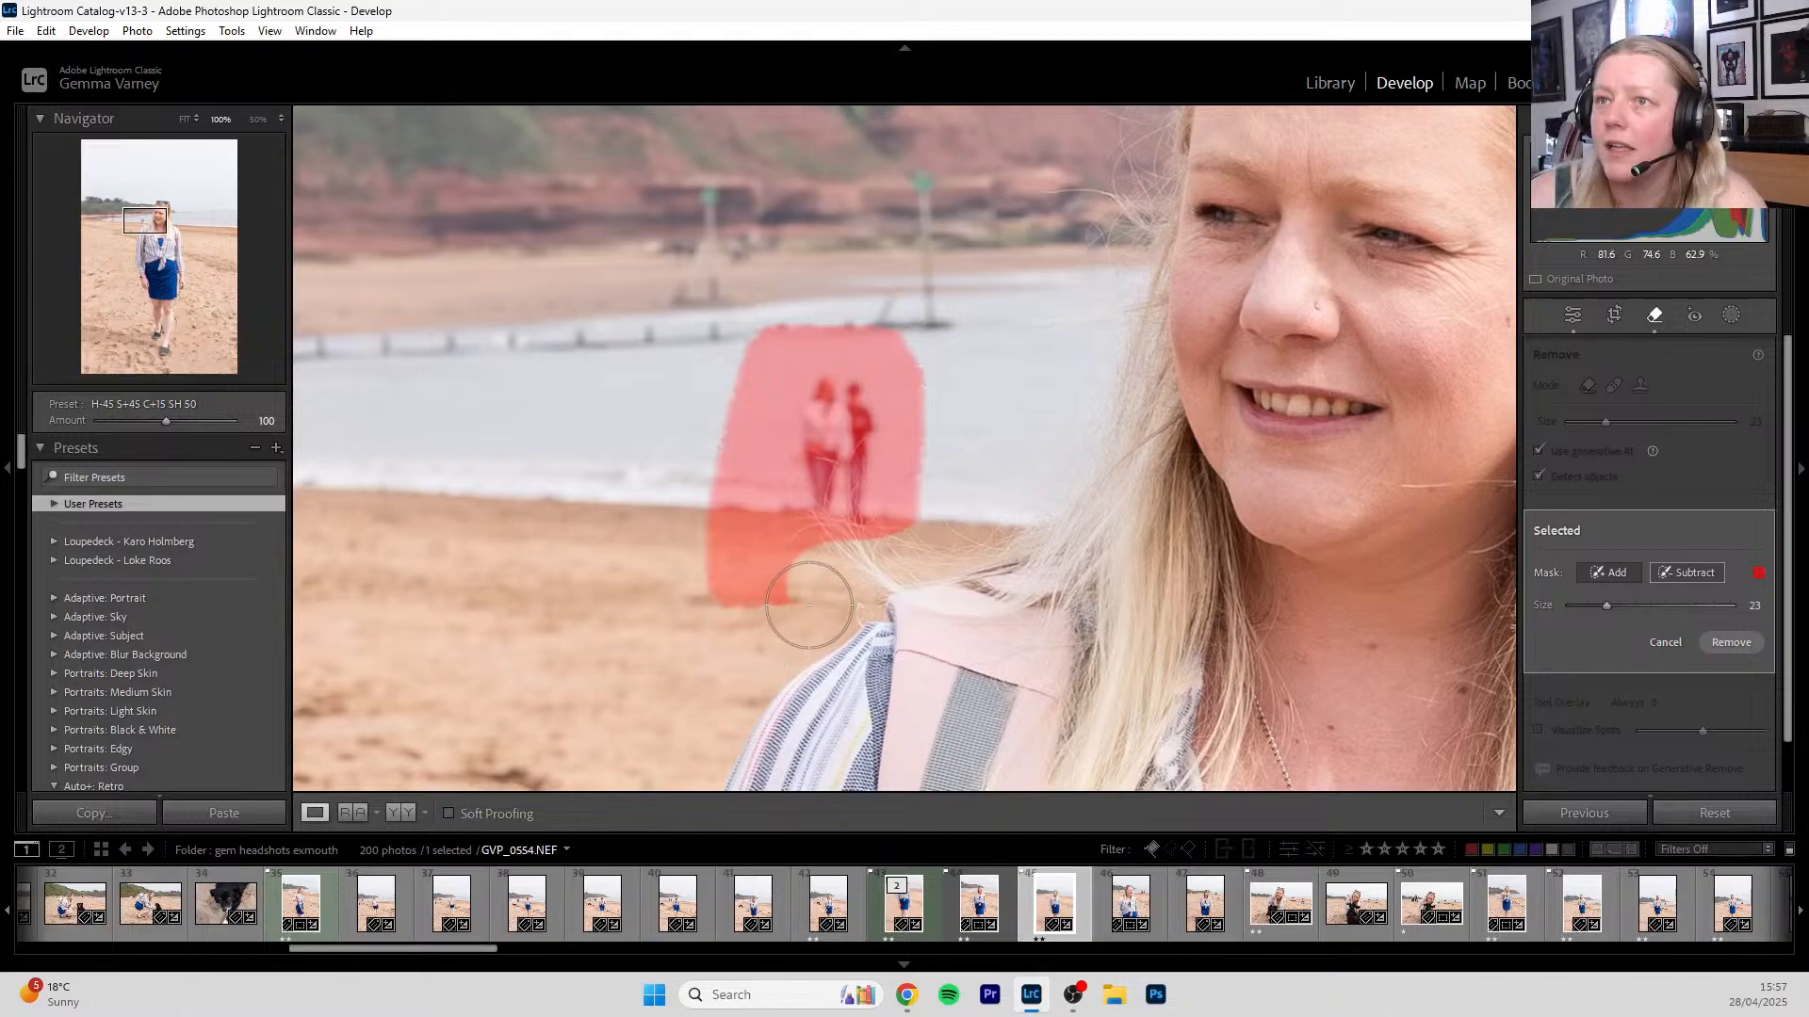
{"action": "left_click_drag", "start_coordinate": [708, 621], "coordinate": [759, 588]}
{"action": "left_click_drag", "start_coordinate": [726, 323], "coordinate": [871, 302]}
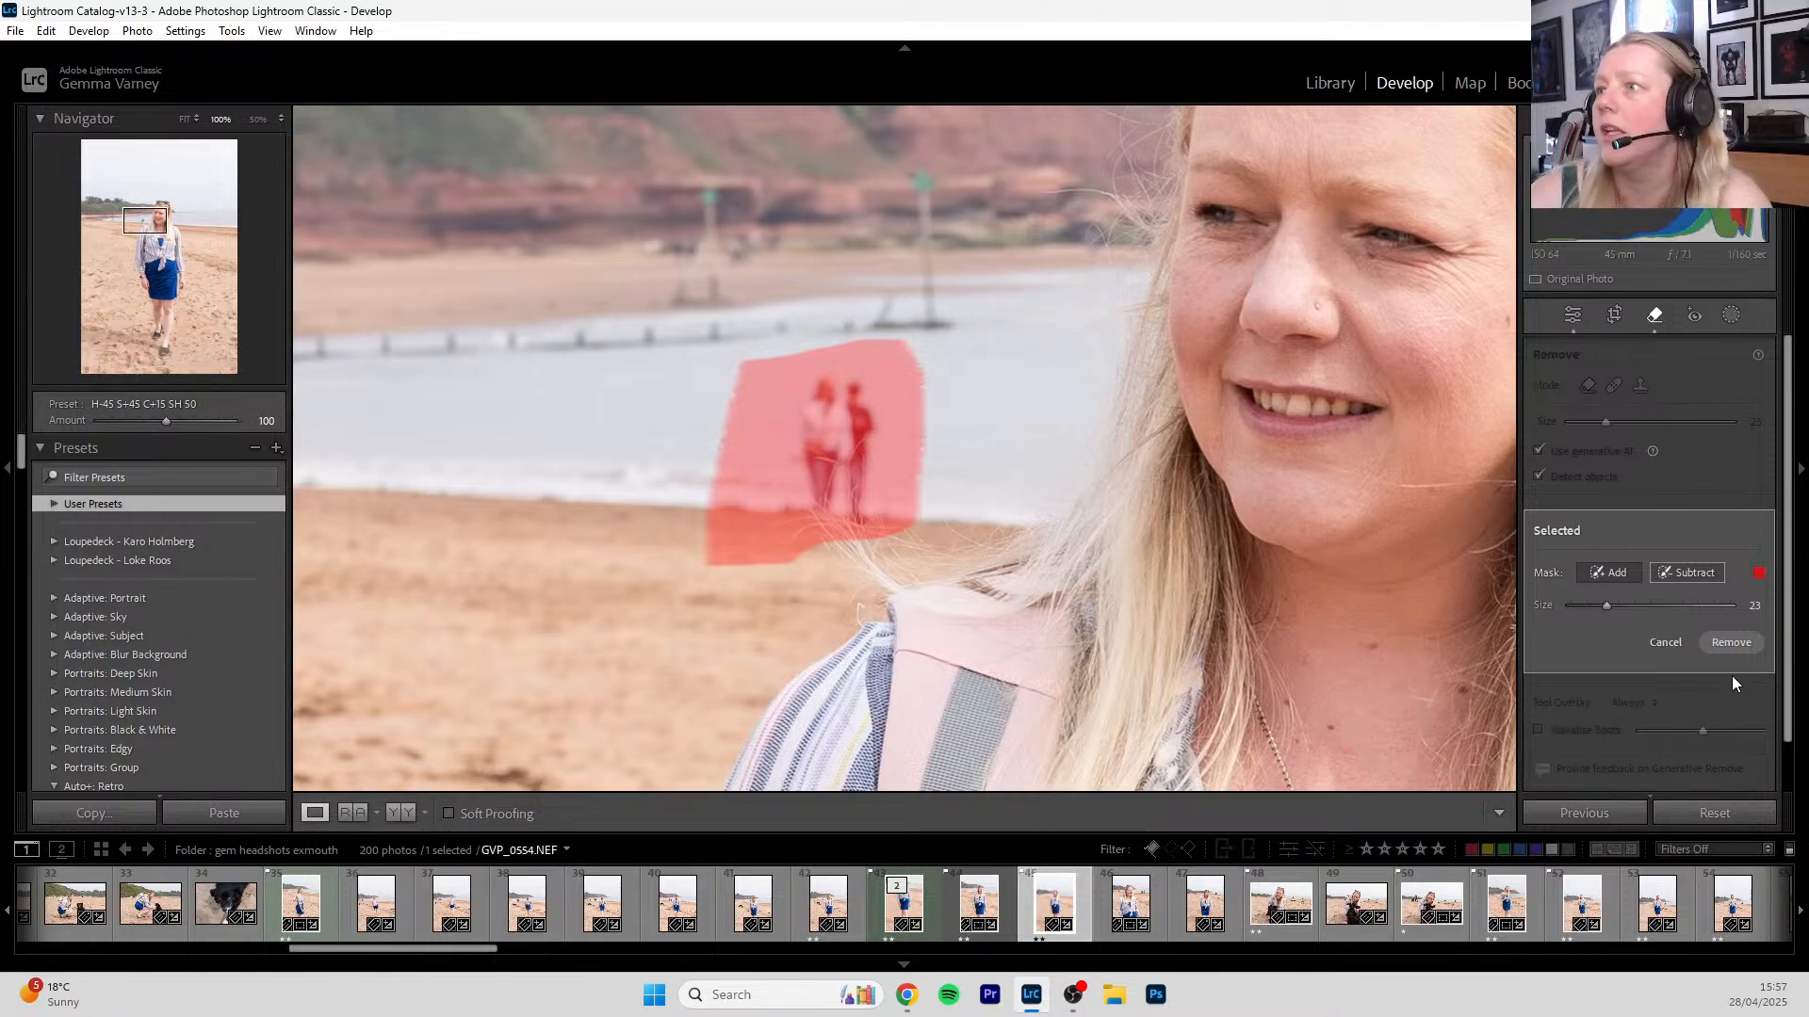
{"action": "left_click", "coordinate": [1734, 642]}
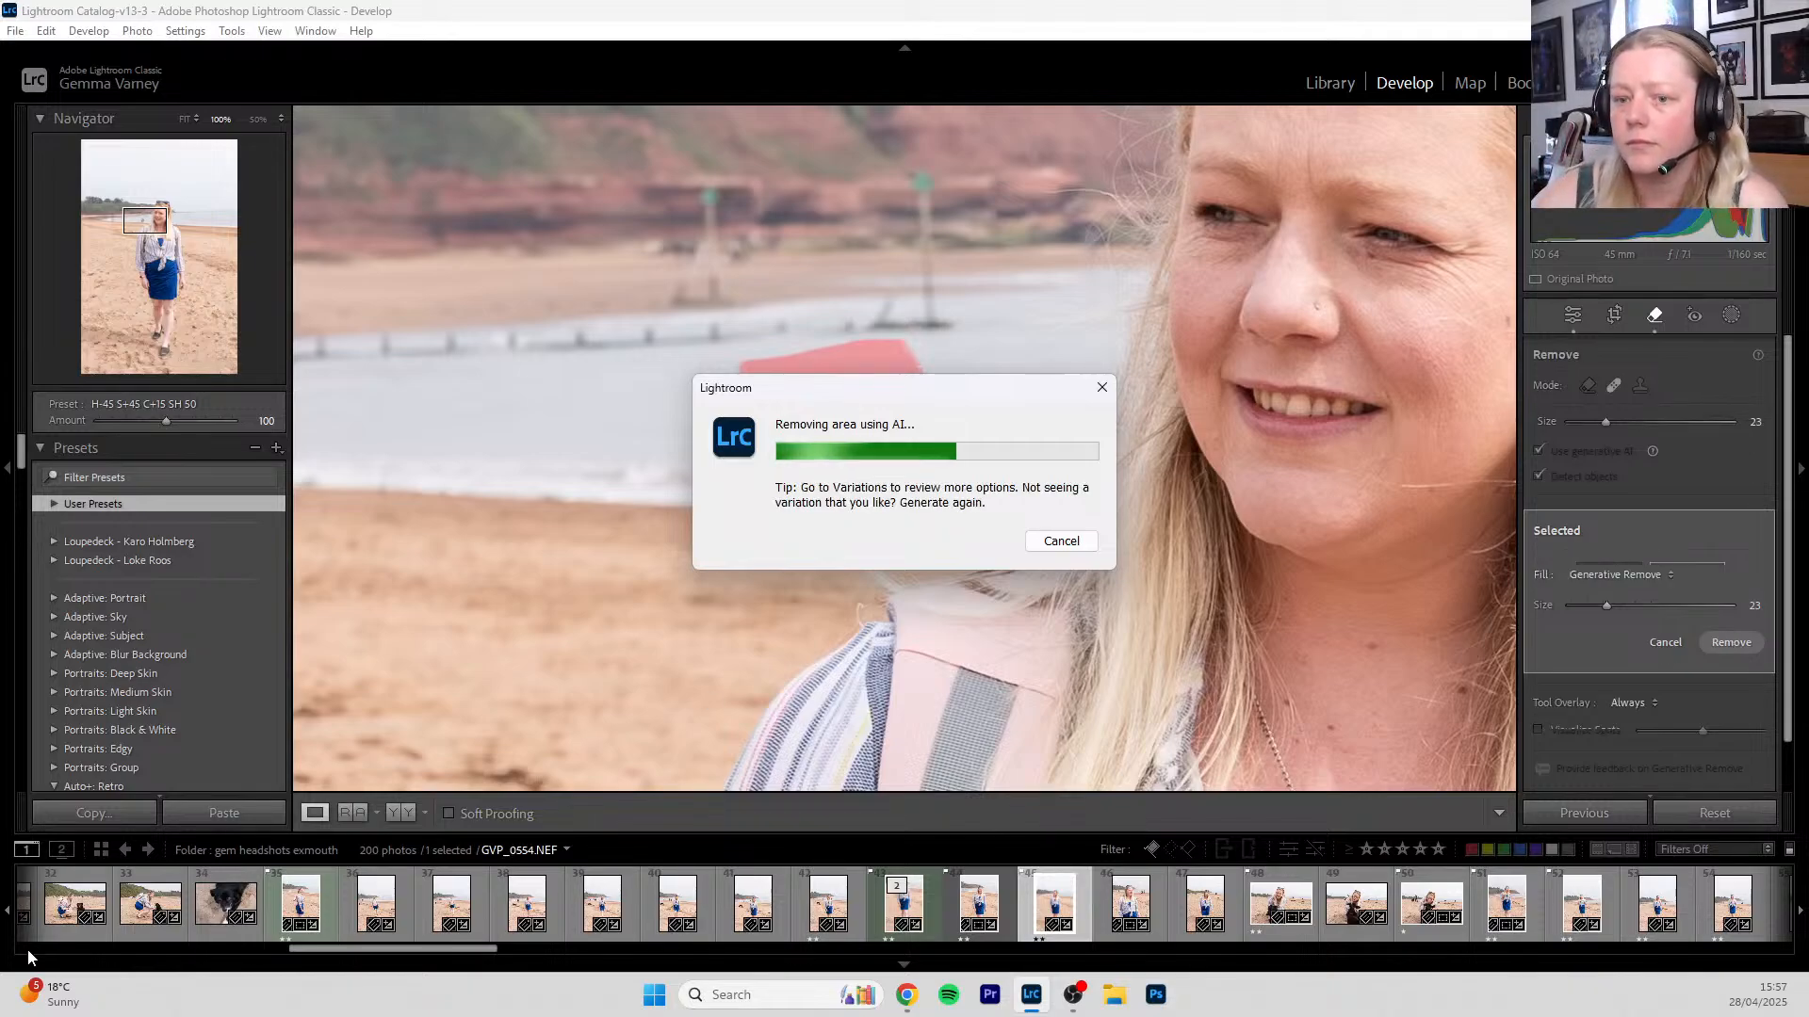
{"action": "key", "text": "alt+Tab"}
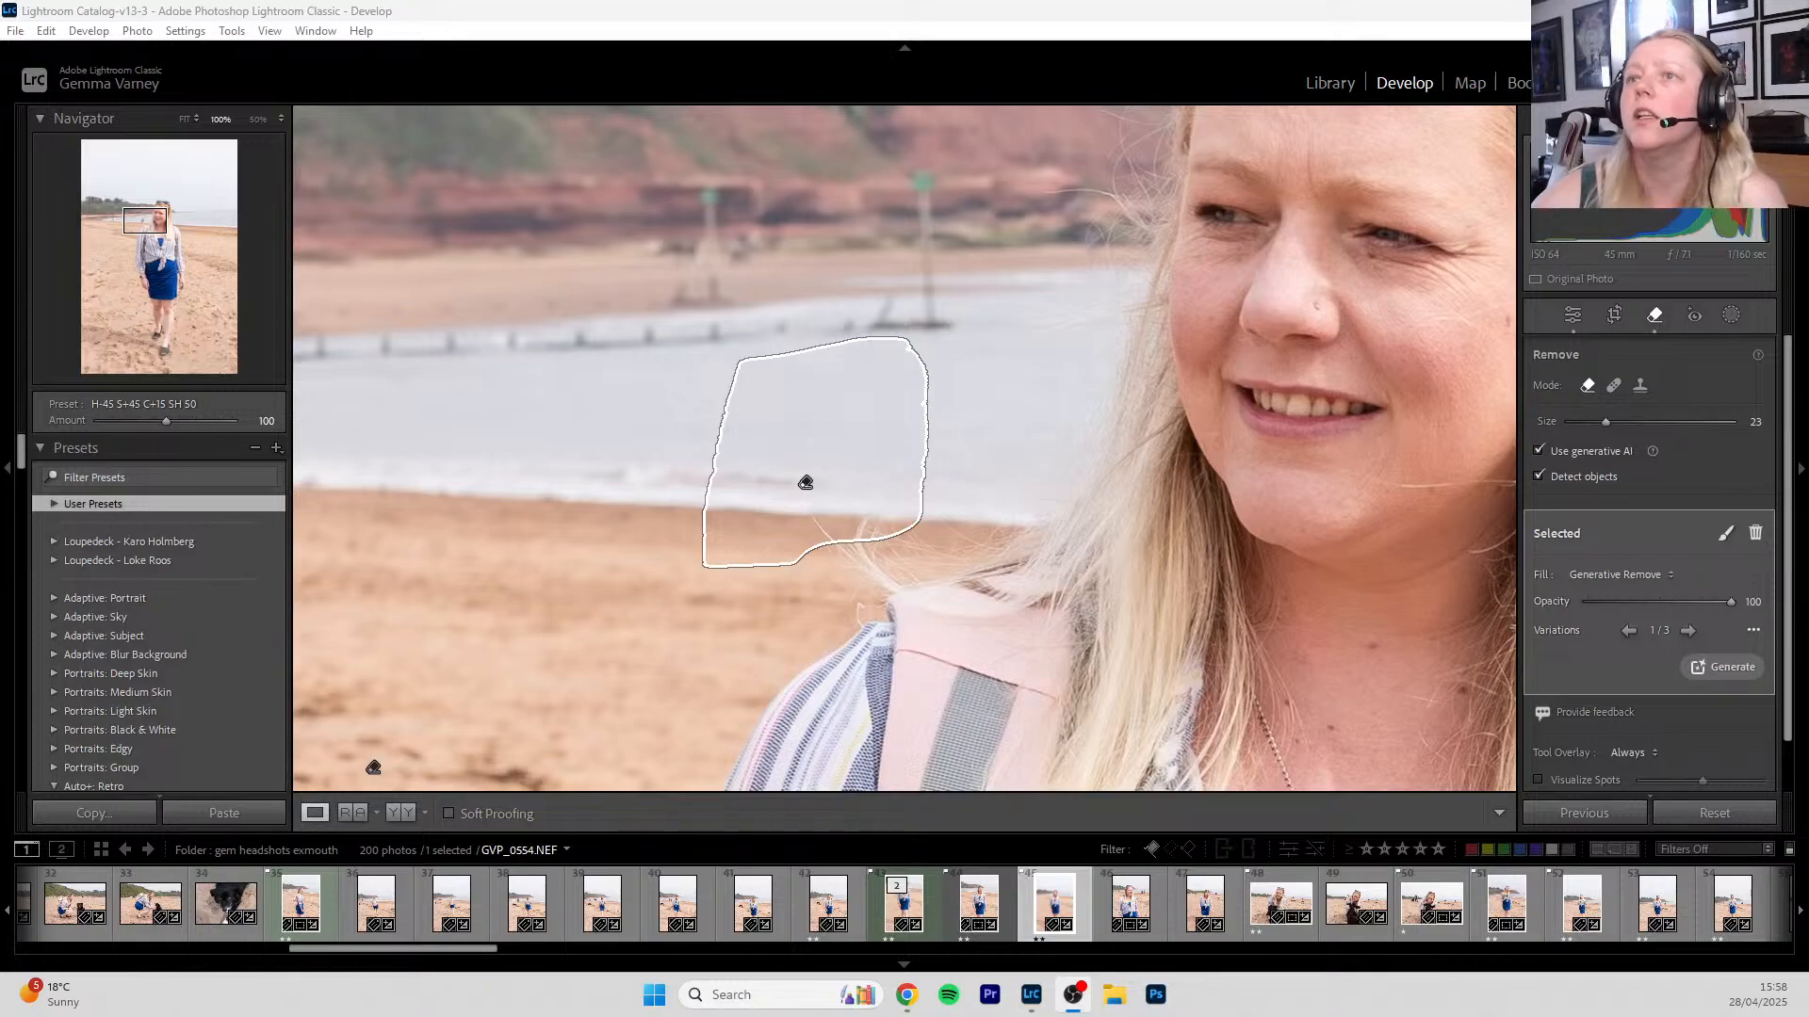
{"action": "left_click", "coordinate": [981, 9]}
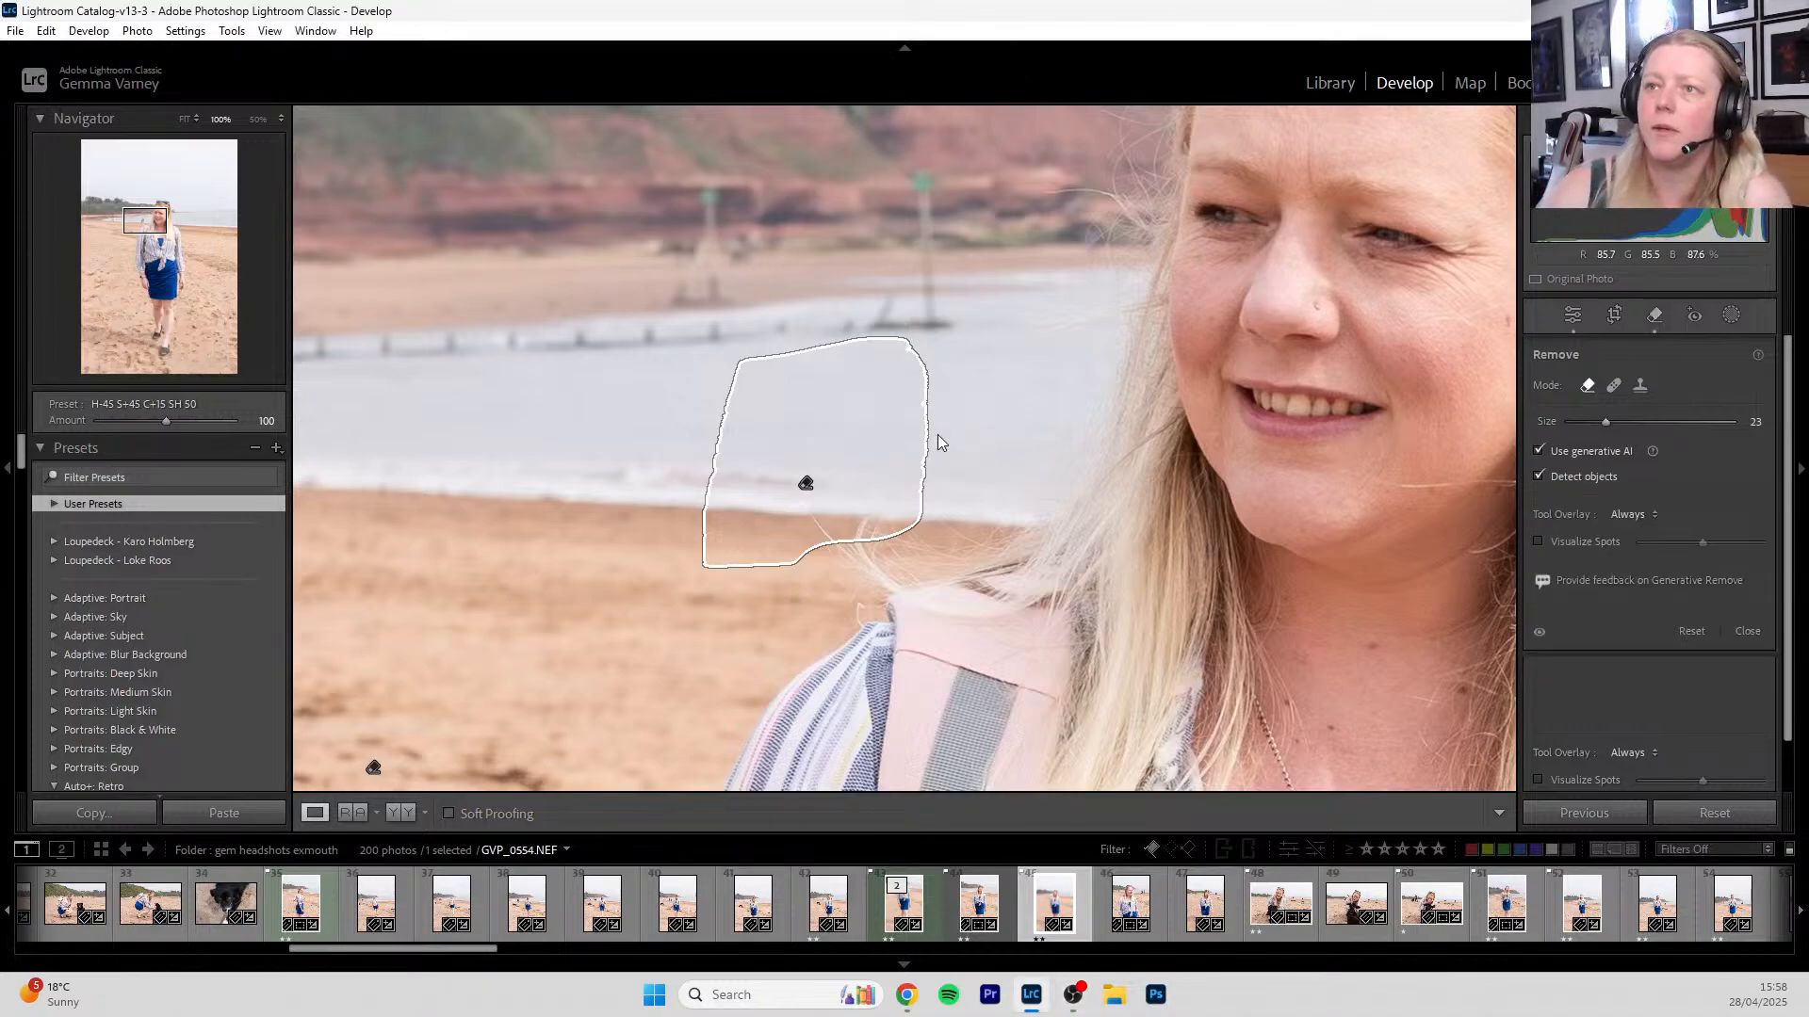
{"action": "key", "text": "q"}
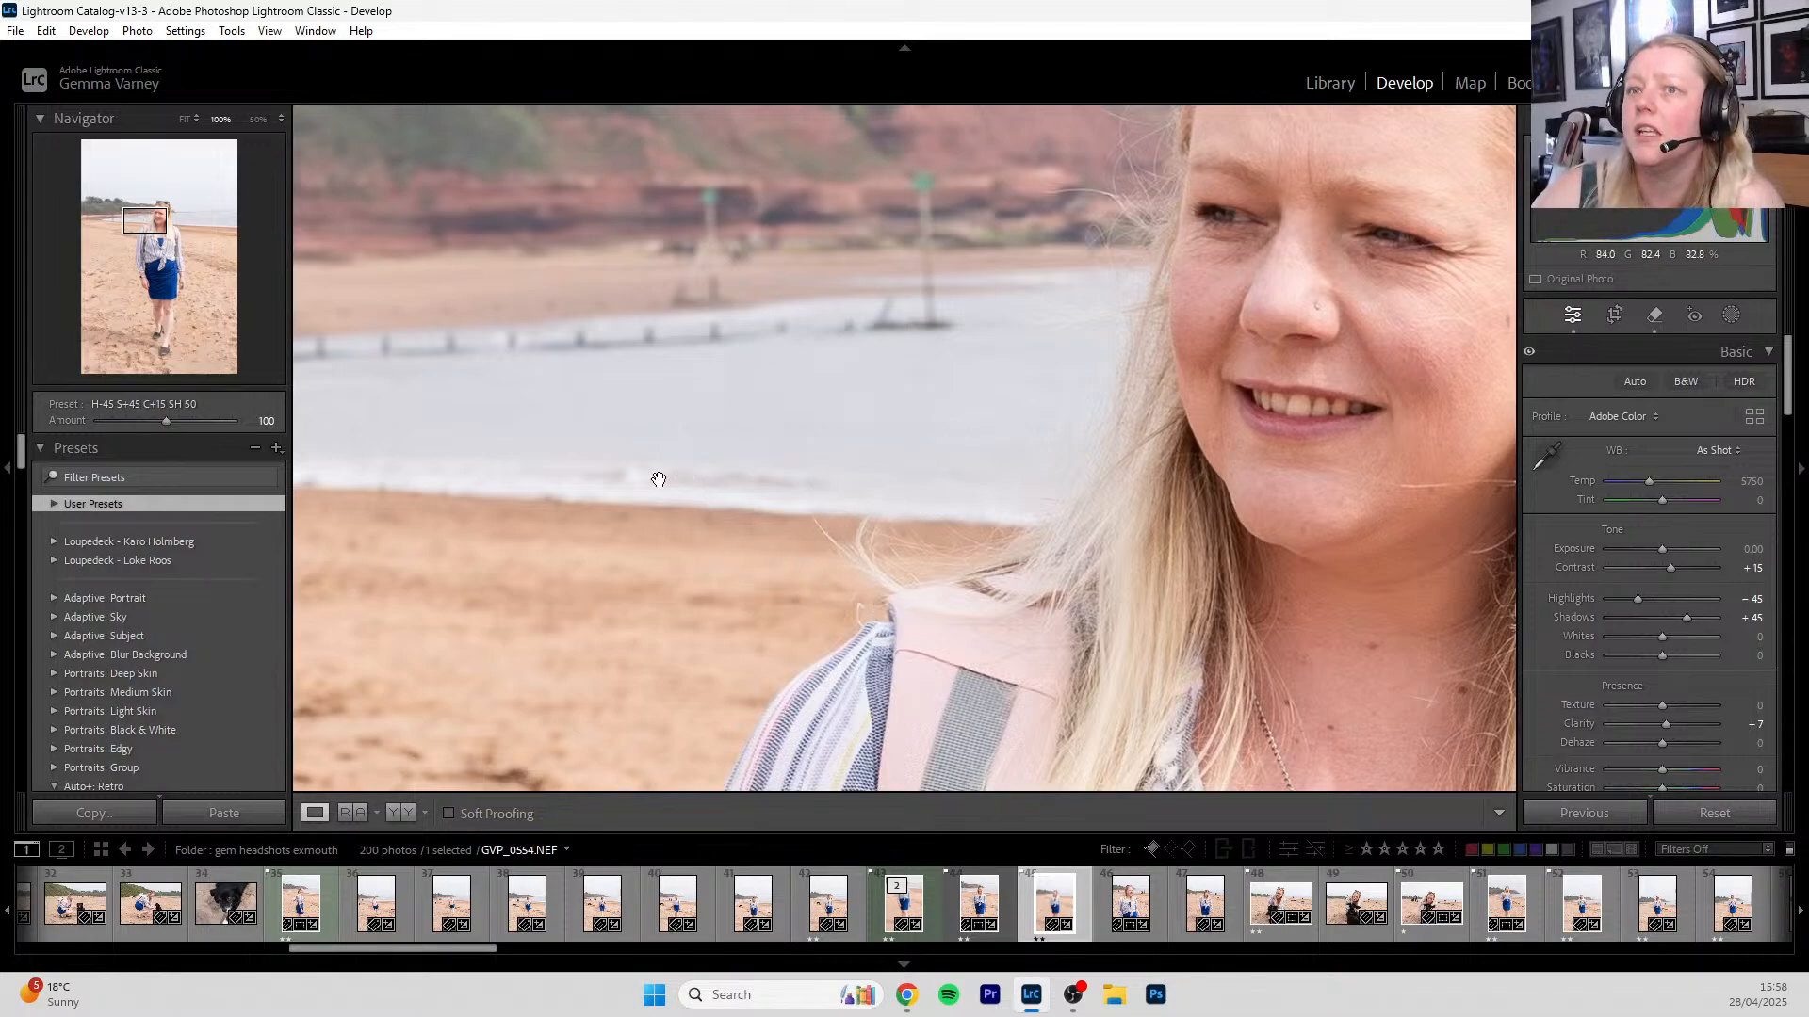
- Examine the cleaned sand and the whole photo, and inspect the foreground footprints and sticks at 50% zoom
{"action": "left_click_drag", "start_coordinate": [563, 624], "coordinate": [1494, 190]}
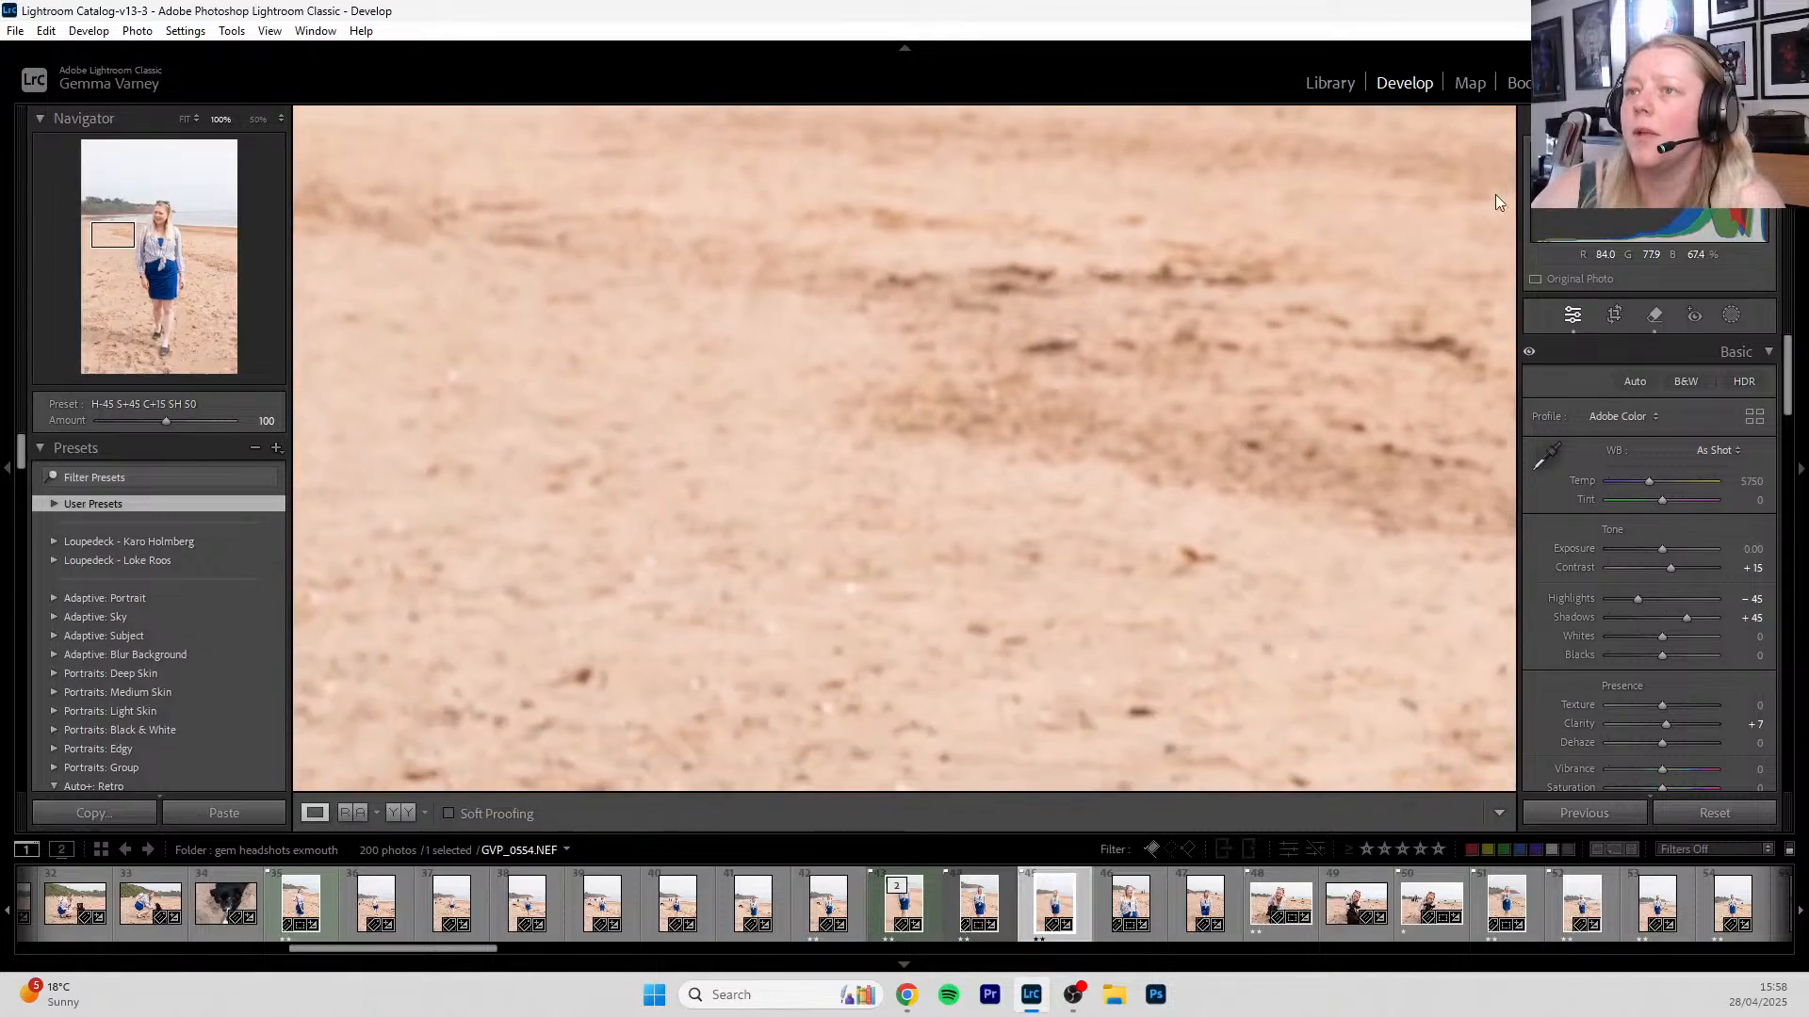
{"action": "left_click", "coordinate": [1267, 344]}
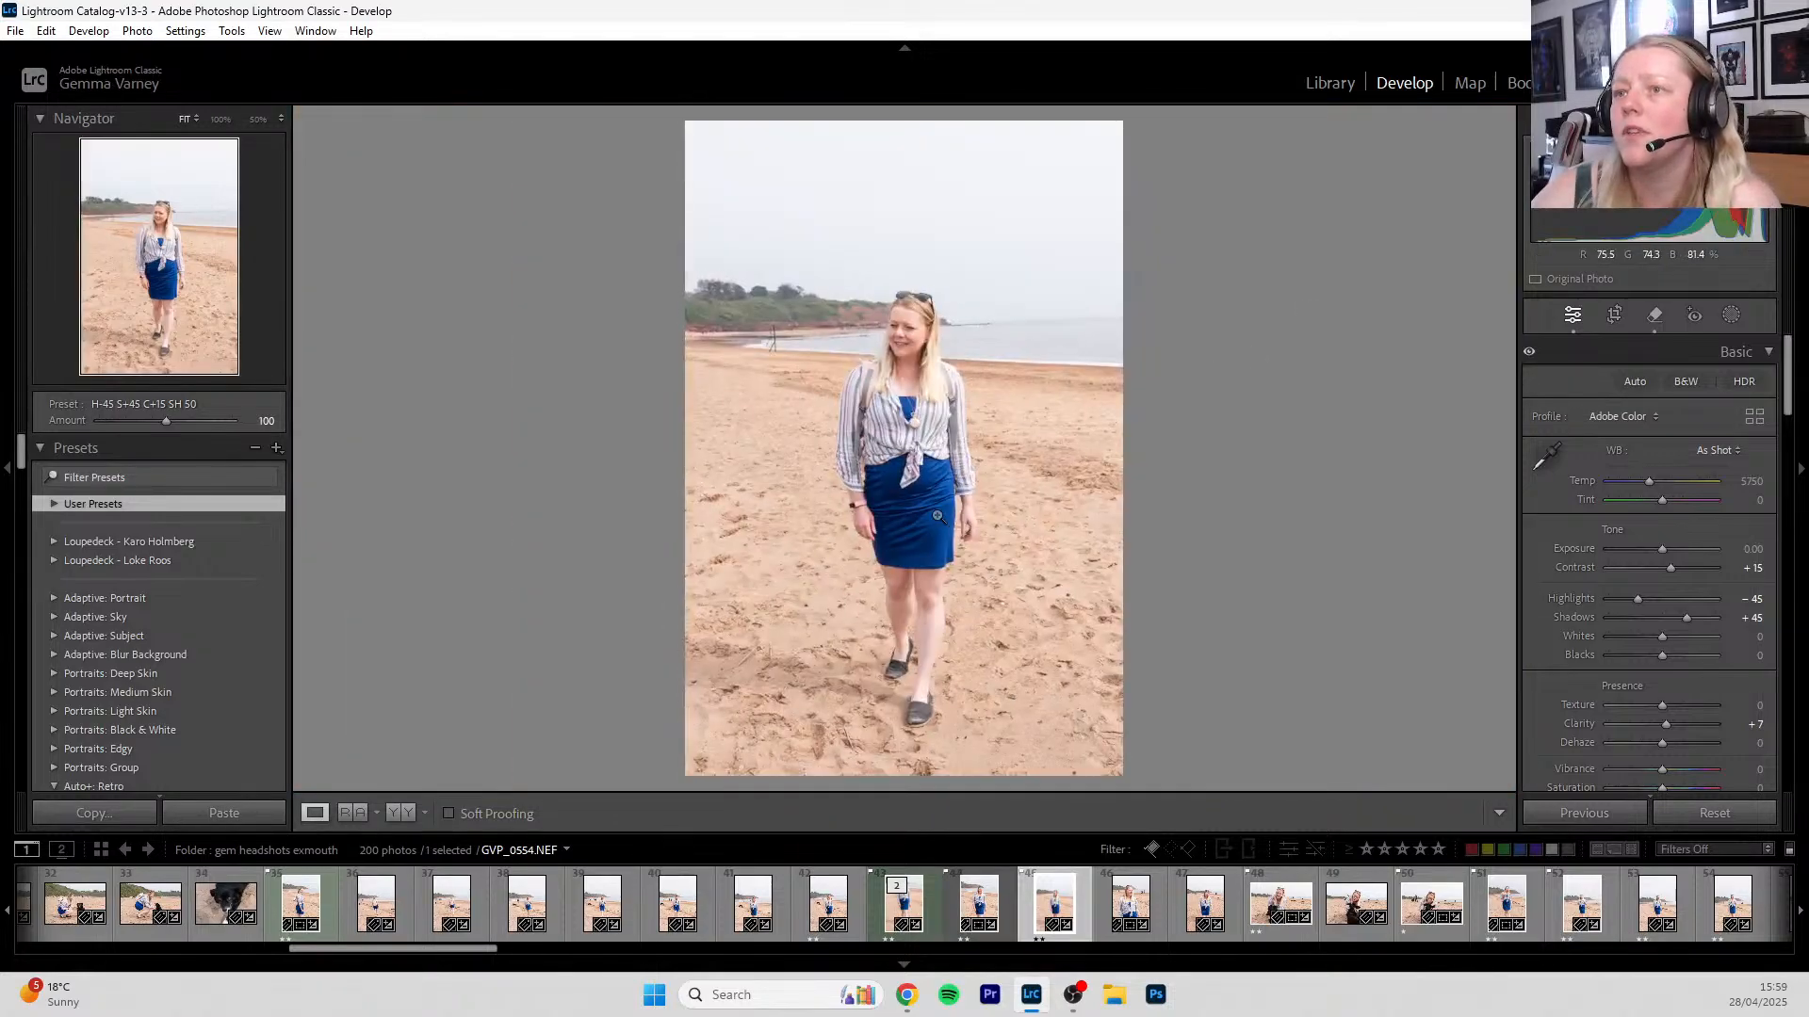
{"action": "left_click", "coordinate": [828, 739]}
{"action": "left_click_drag", "start_coordinate": [829, 740], "coordinate": [1064, 283]}
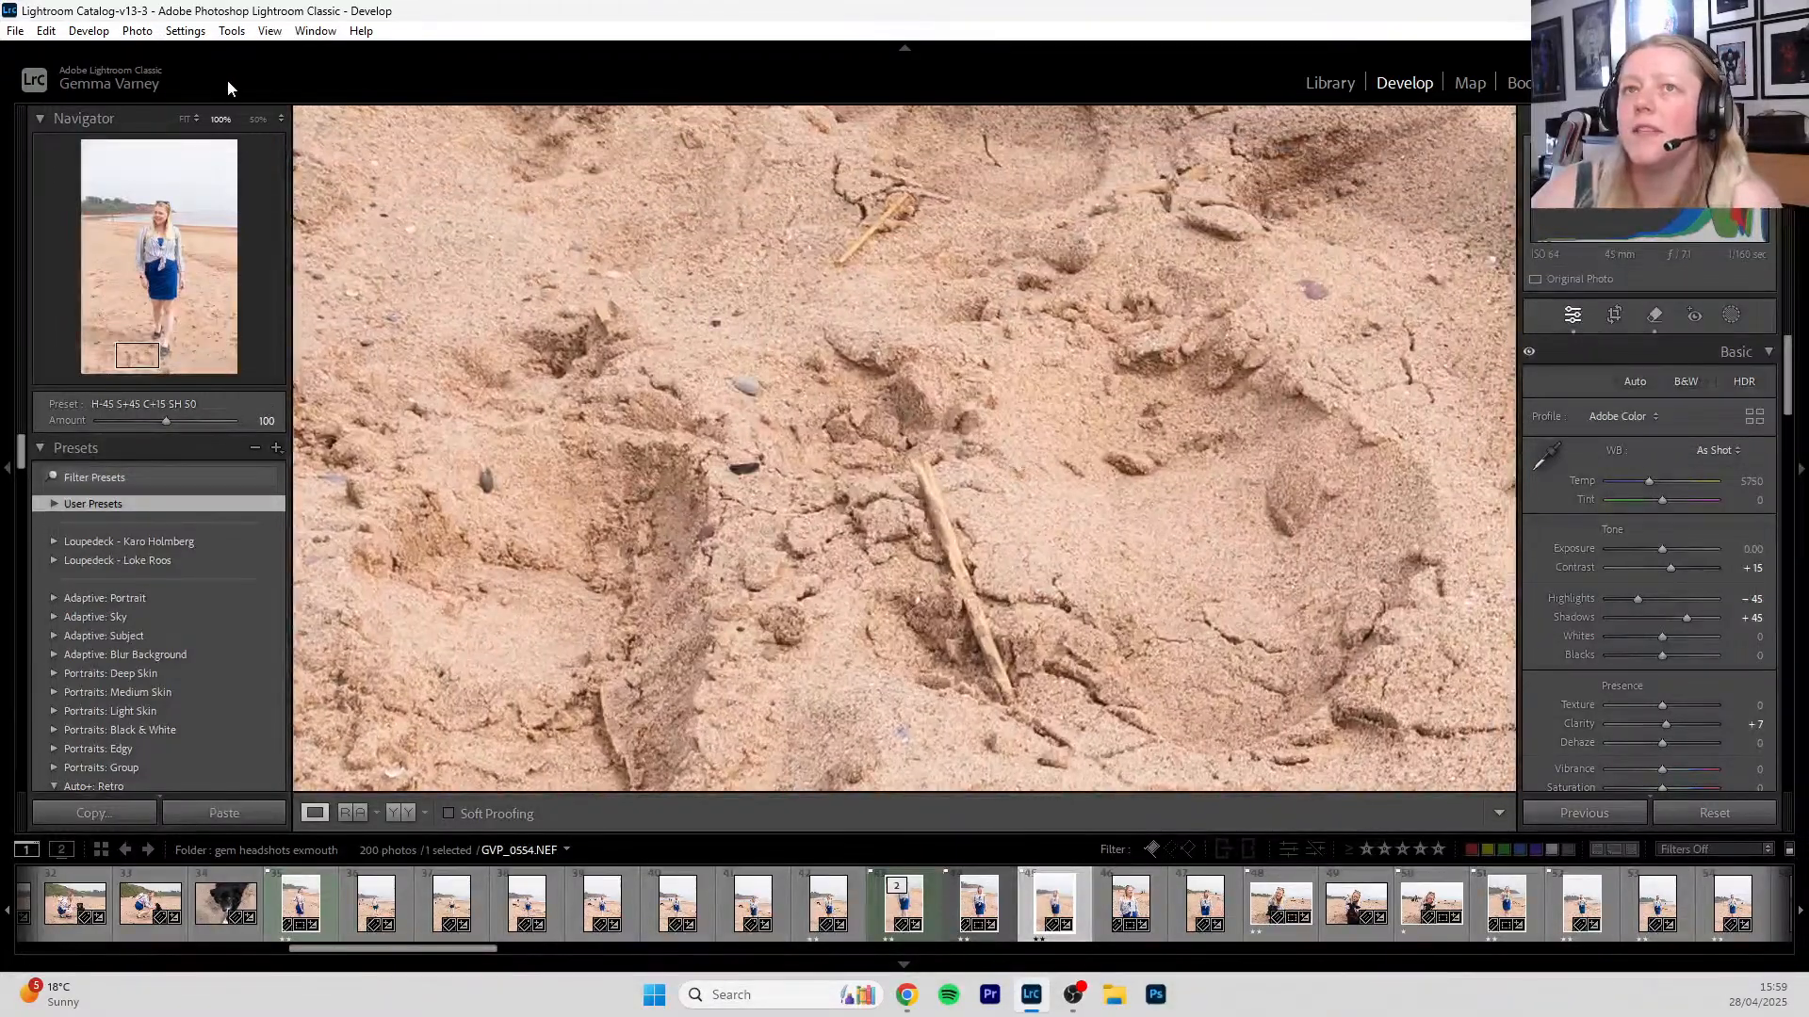
{"action": "left_click", "coordinate": [256, 120]}
{"action": "left_click_drag", "start_coordinate": [687, 285], "coordinate": [853, 333]}
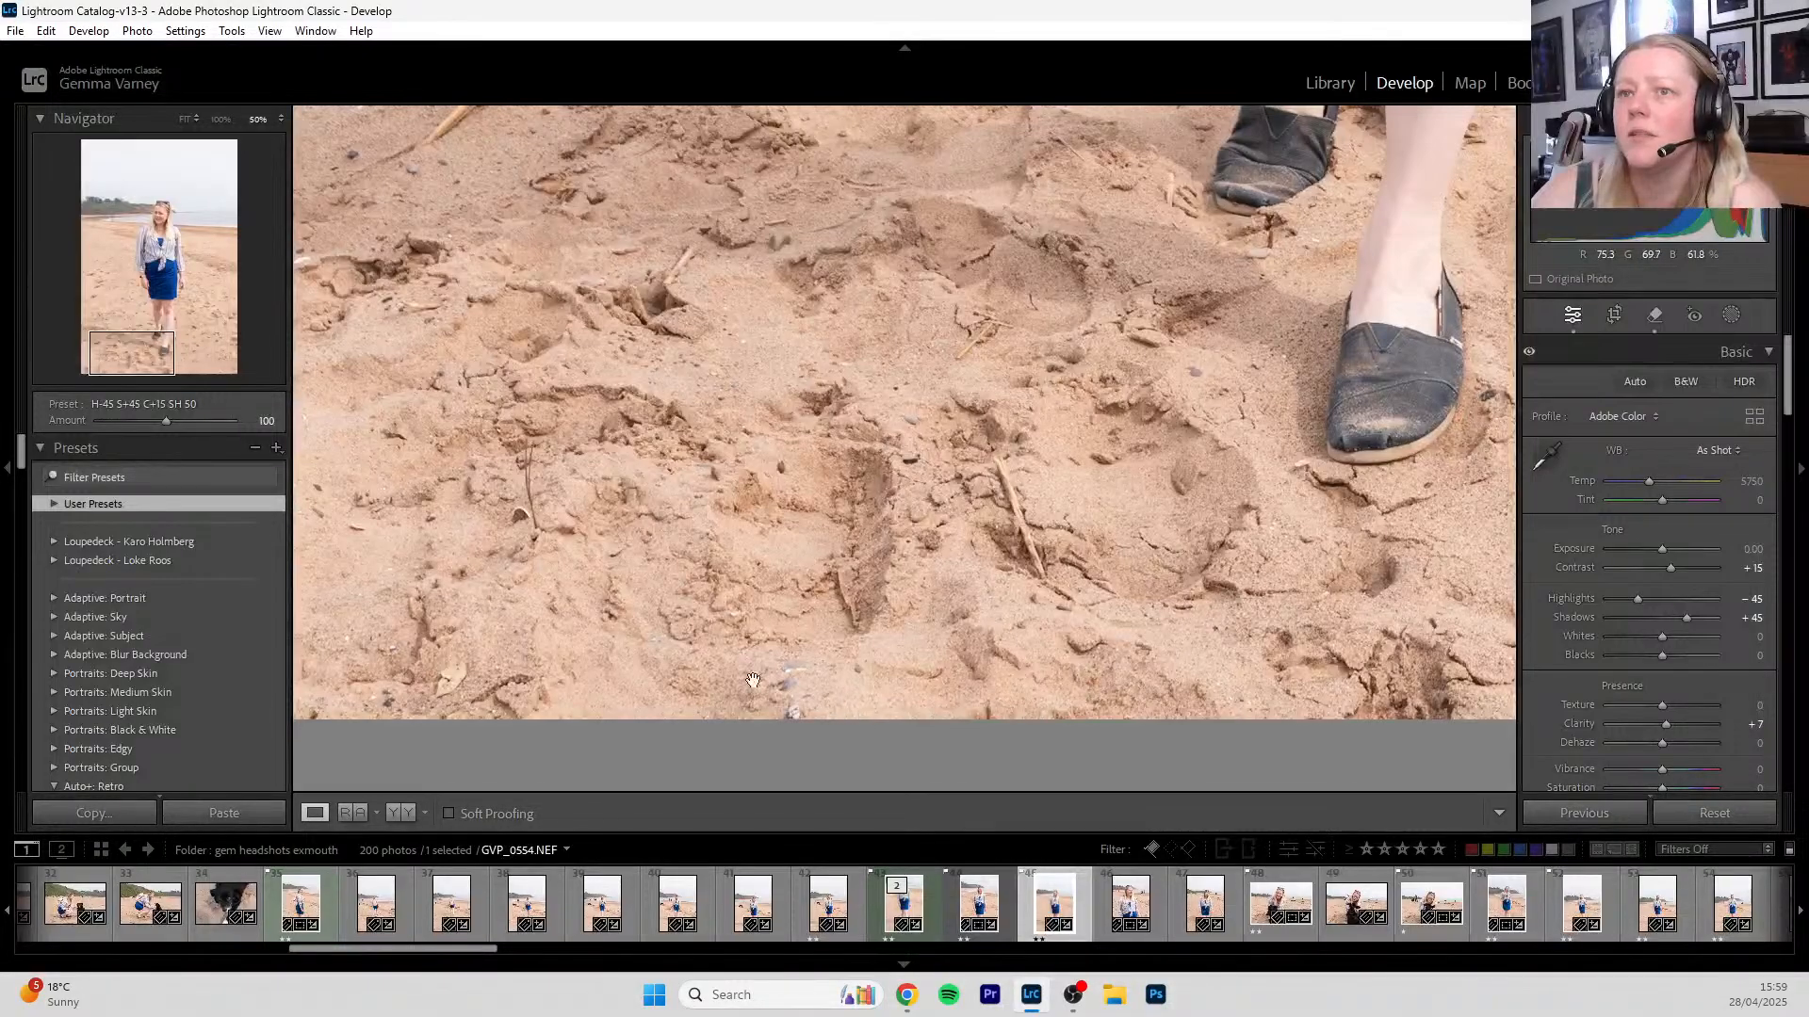
{"action": "left_click_drag", "start_coordinate": [879, 495], "coordinate": [885, 532]}
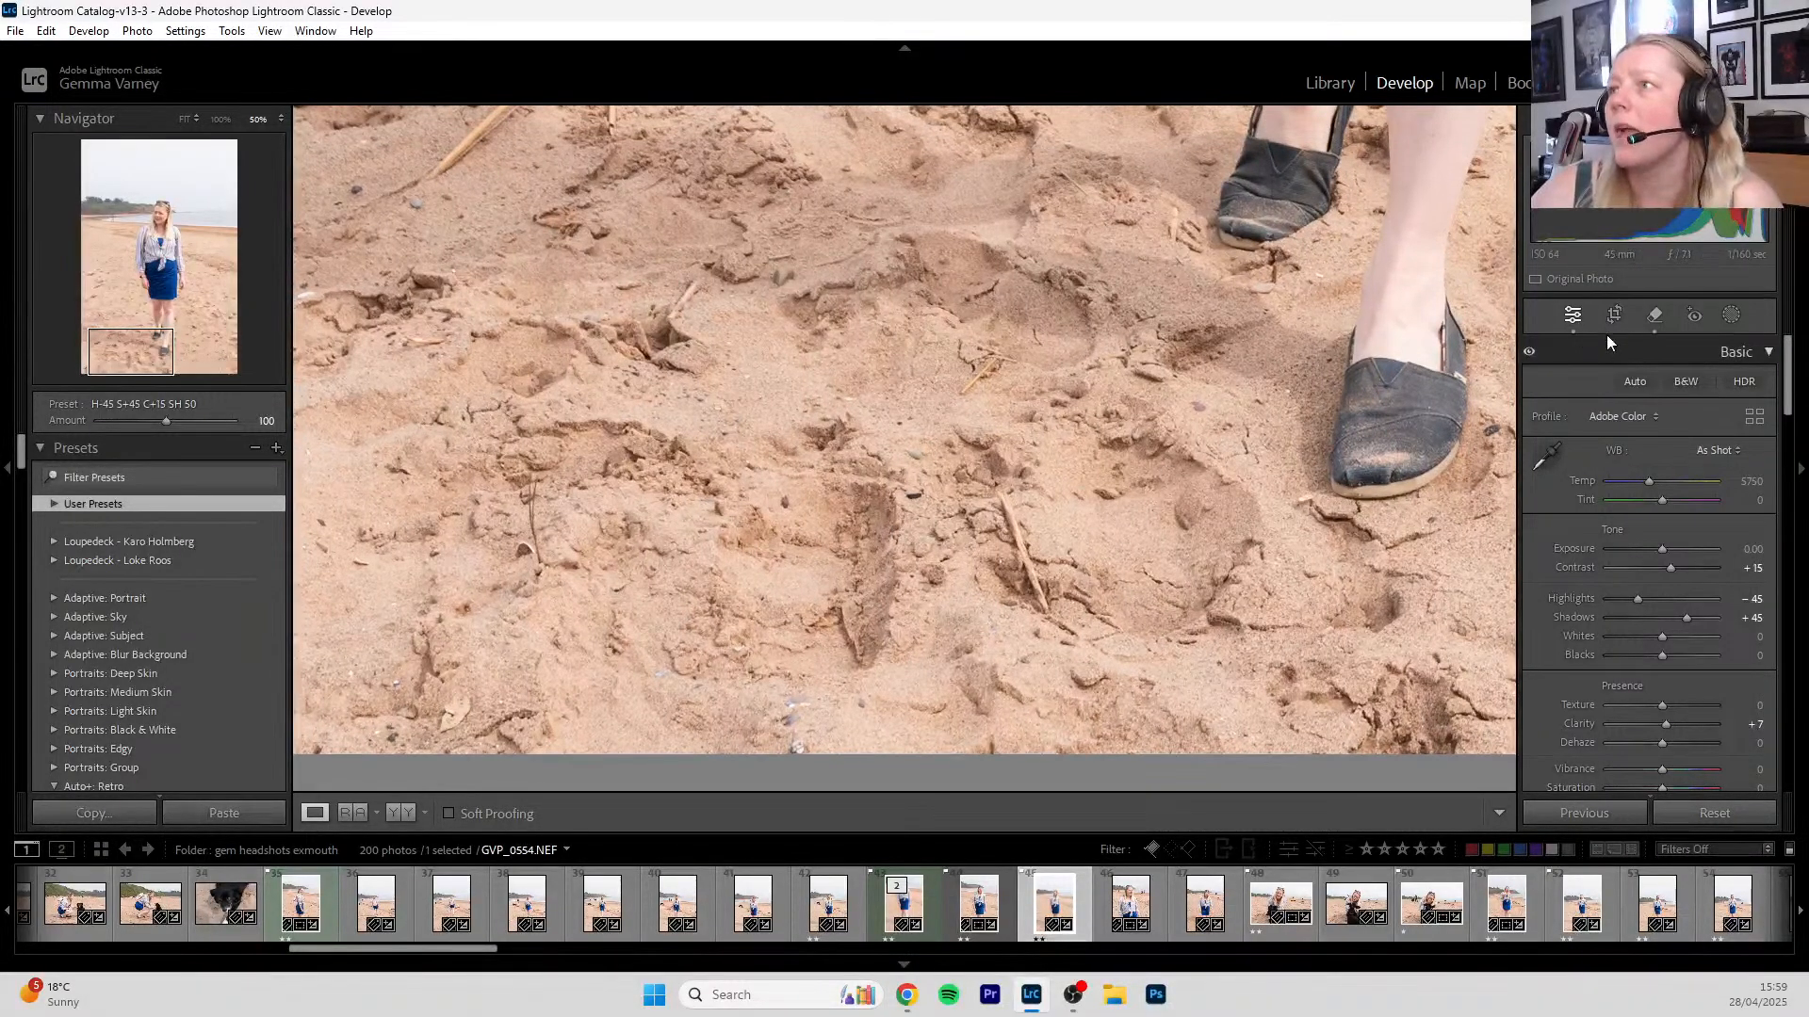
- Mask the two small sticks in the foreground footprints with the Remove tool at brush size 10
{"action": "key", "text": "q"}
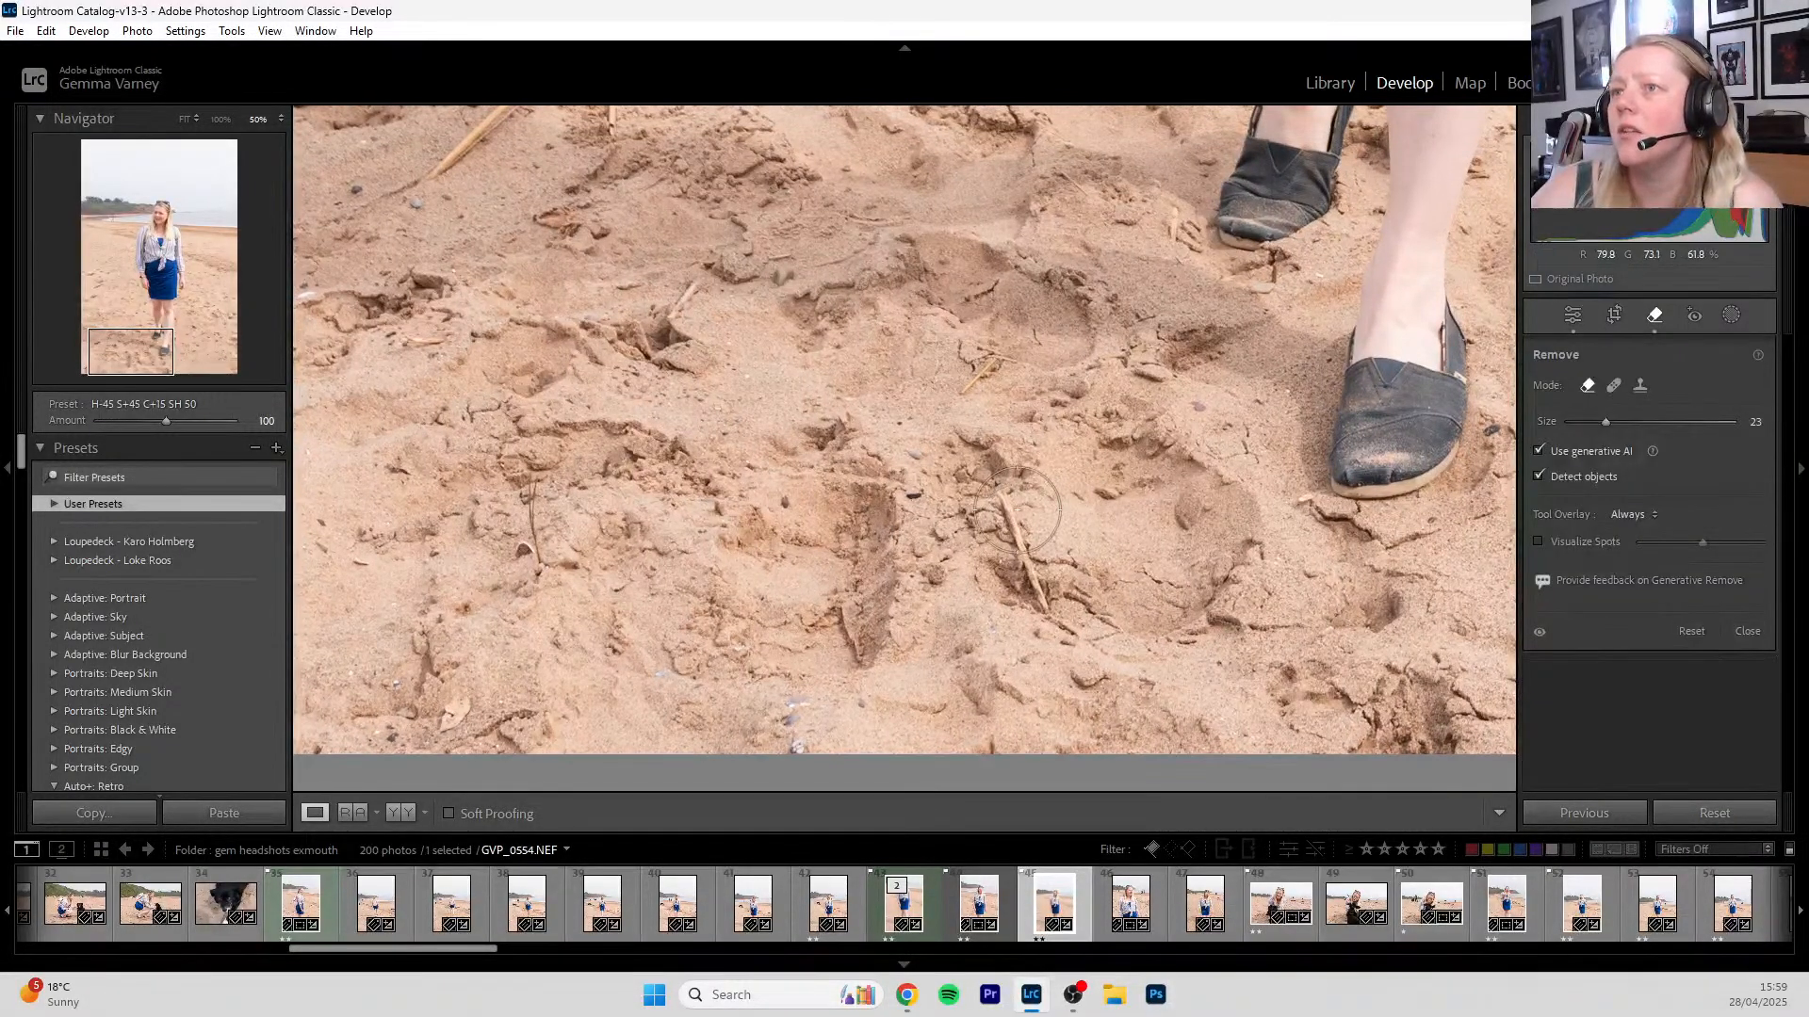
{"action": "scroll", "coordinate": [1006, 492], "scroll_direction": "down", "scroll_amount": 5}
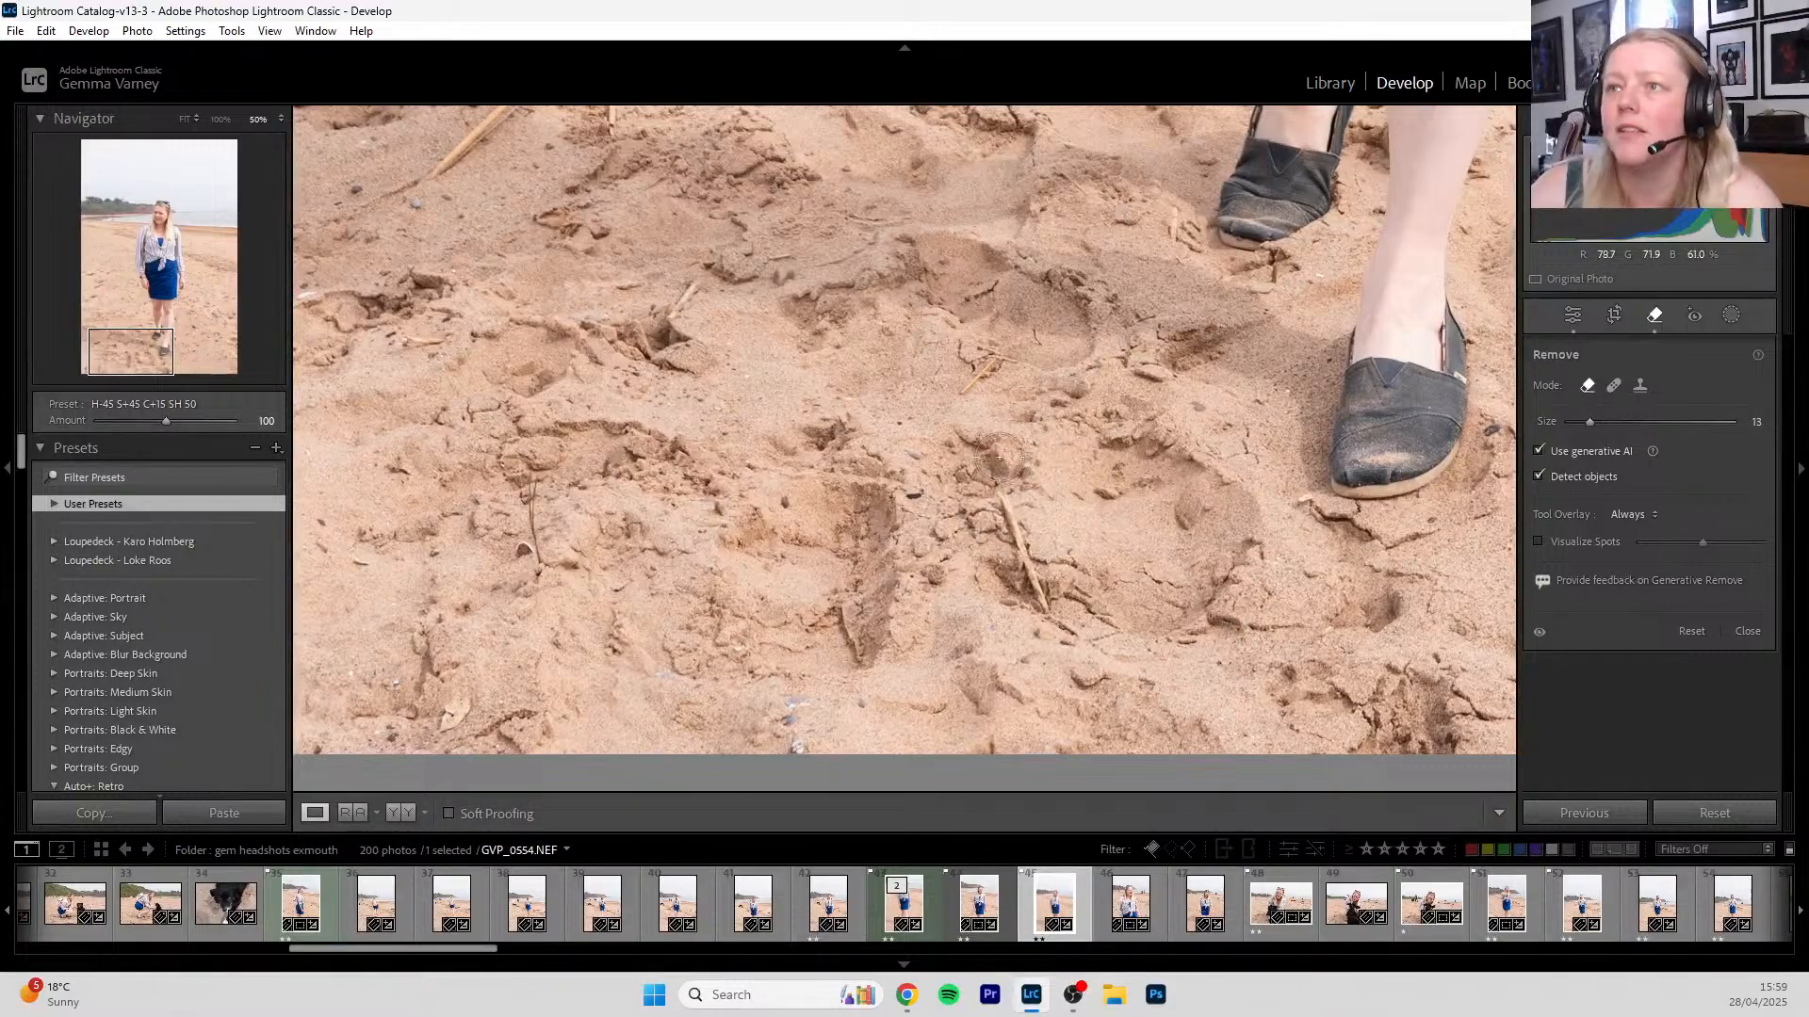
{"action": "left_click_drag", "start_coordinate": [1006, 499], "coordinate": [1050, 614]}
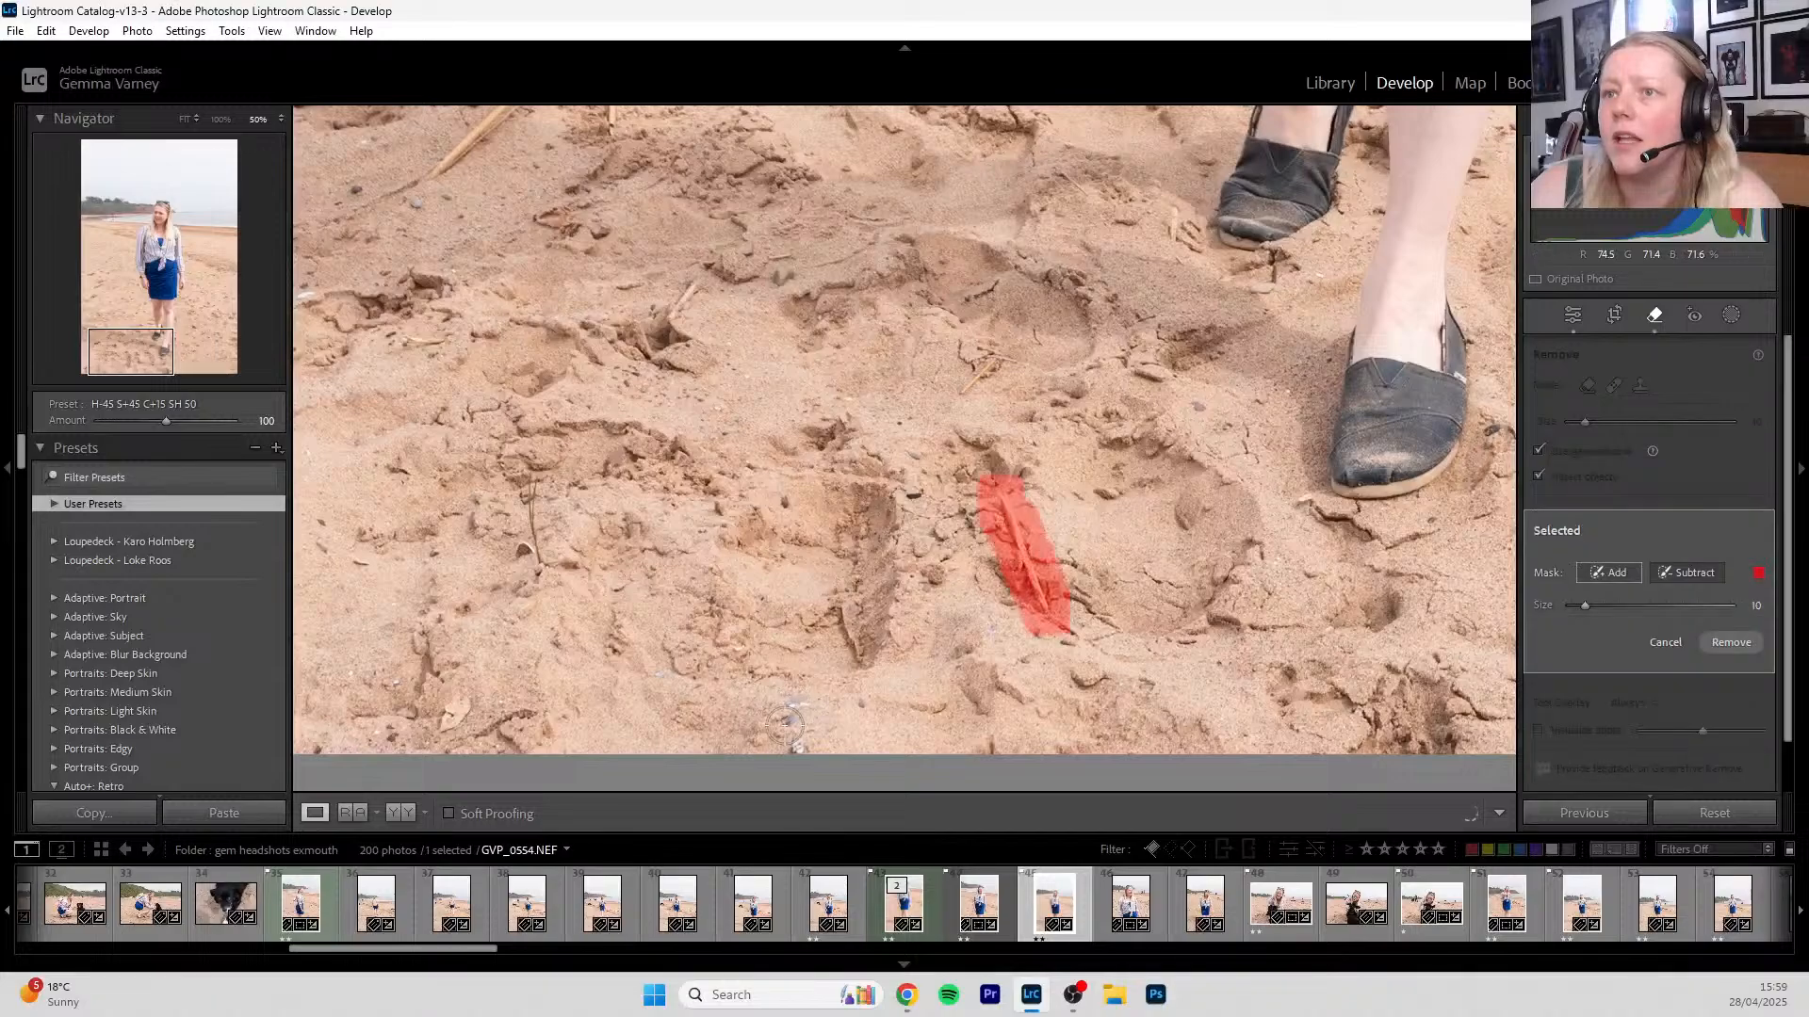
{"action": "left_click_drag", "start_coordinate": [792, 705], "coordinate": [793, 753]}
{"action": "key", "text": "ctrl+z"}
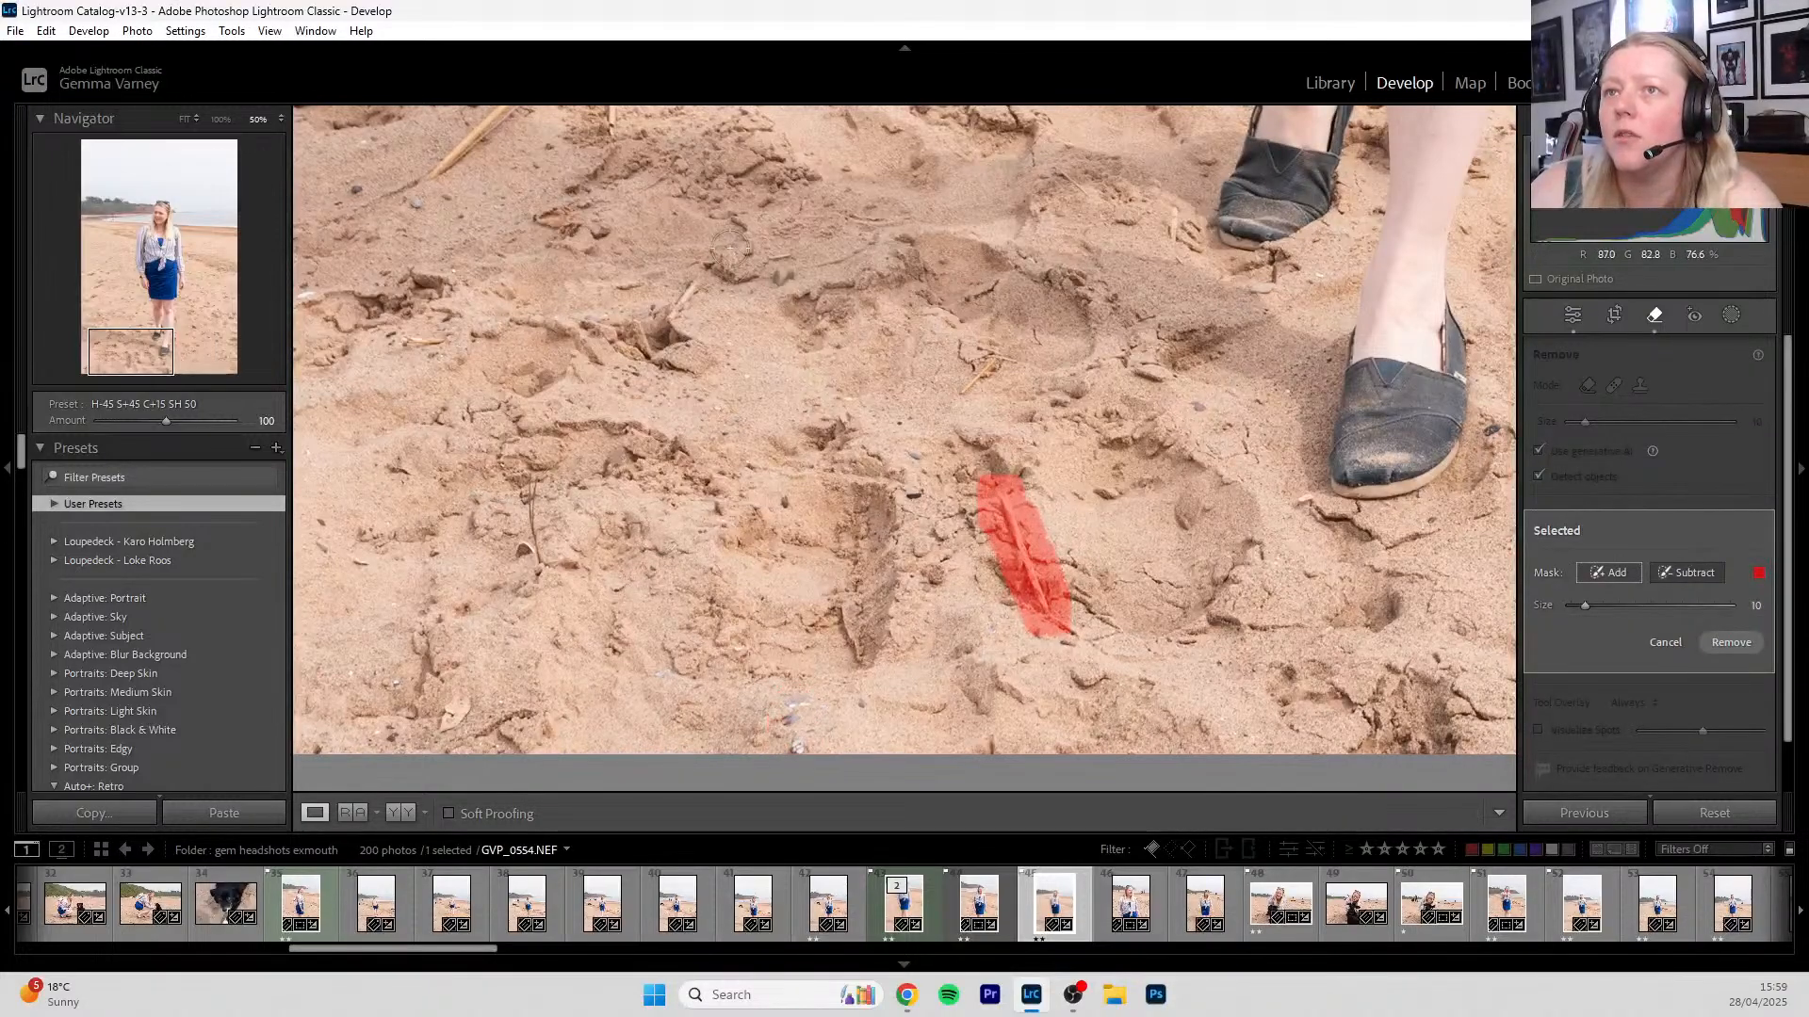
{"action": "left_click_drag", "start_coordinate": [996, 356], "coordinate": [953, 396]}
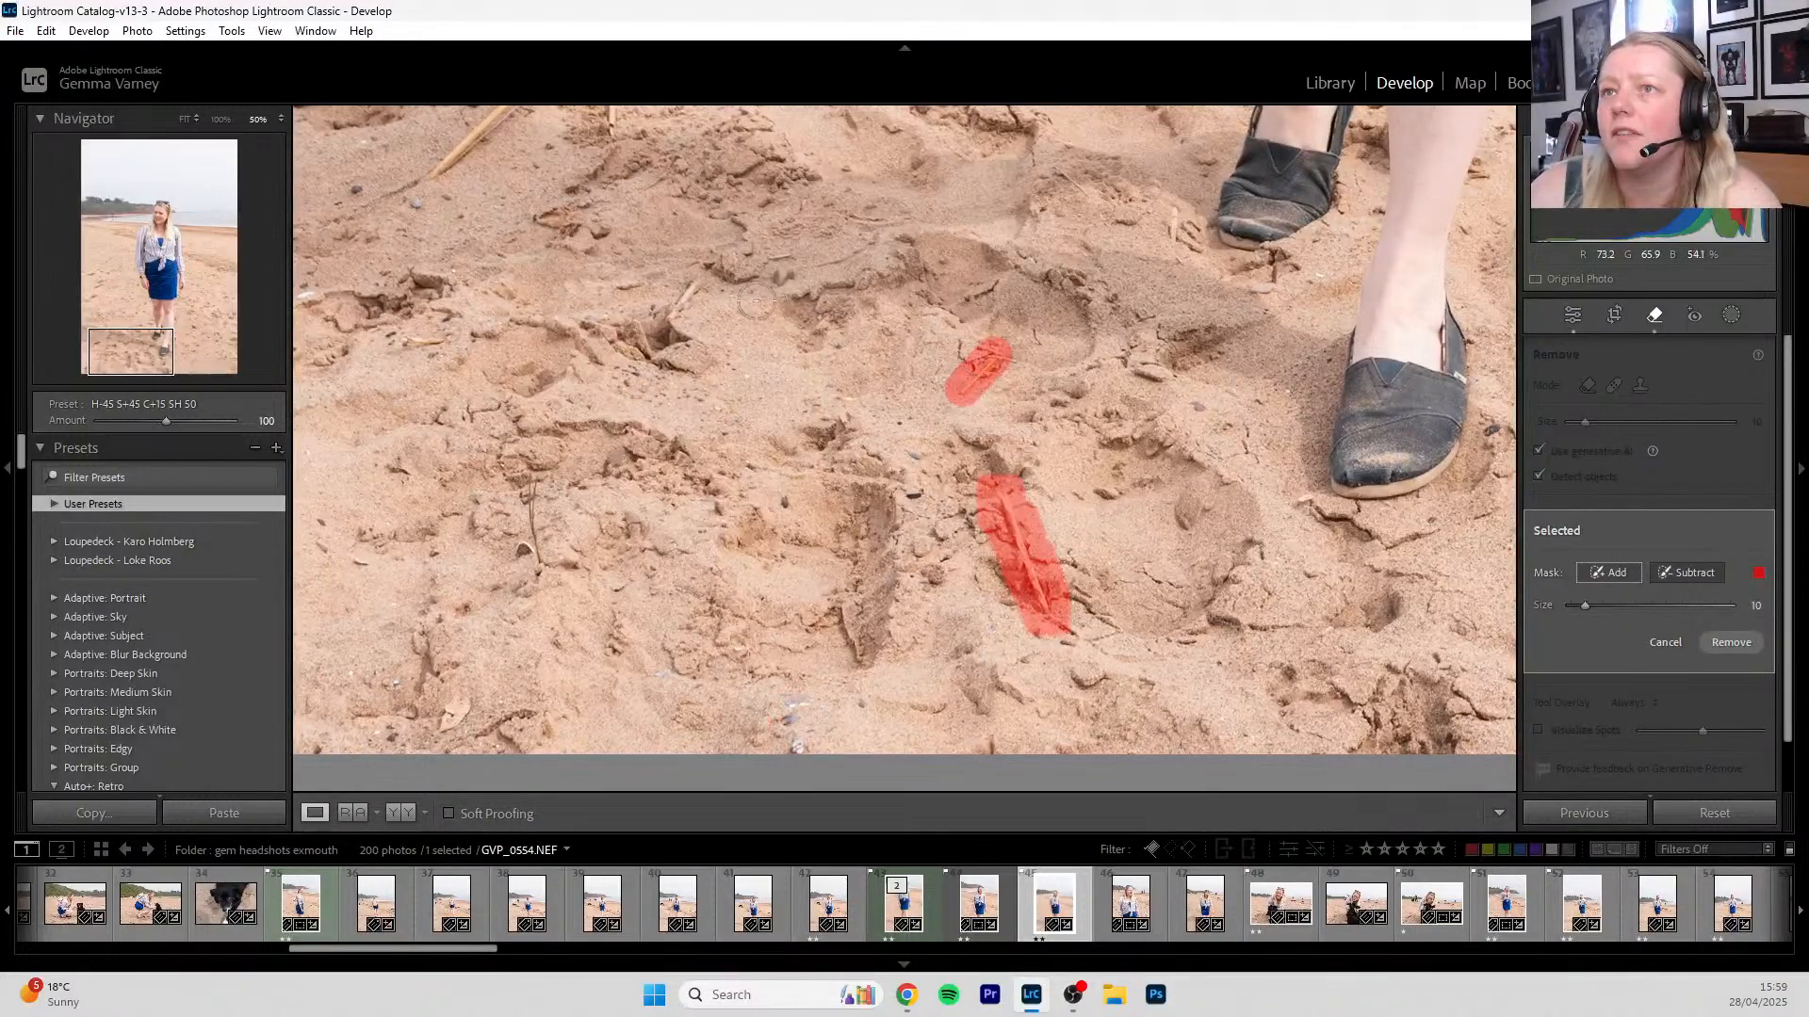
{"action": "key", "text": "ctrl+y"}
- Add the long stick, the short twig beside it and the debris below them to the Remove mask
{"action": "left_click_drag", "start_coordinate": [560, 204], "coordinate": [646, 405]}
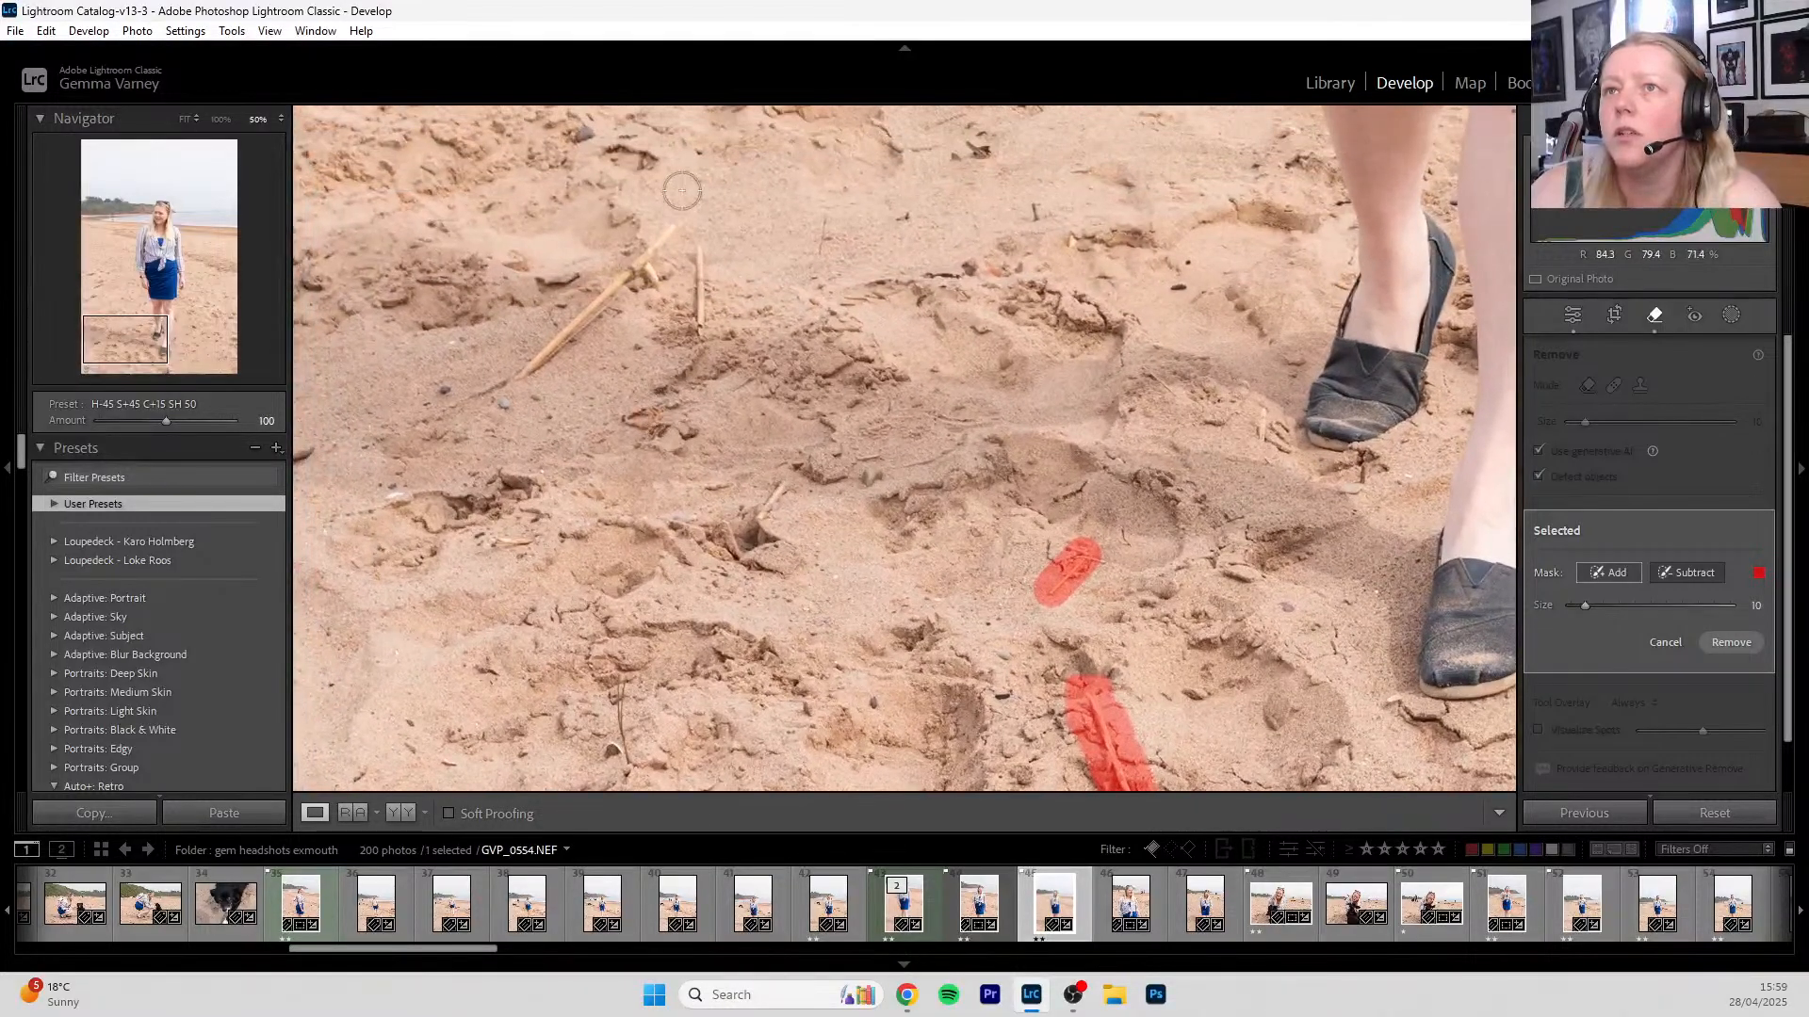
{"action": "mouse_move", "coordinate": [568, 298]}
{"action": "left_mouse_down"}
{"action": "mouse_move", "coordinate": [517, 386]}
{"action": "mouse_move", "coordinate": [616, 321]}
{"action": "mouse_move", "coordinate": [657, 239]}
{"action": "mouse_move", "coordinate": [583, 323]}
{"action": "left_mouse_up"}
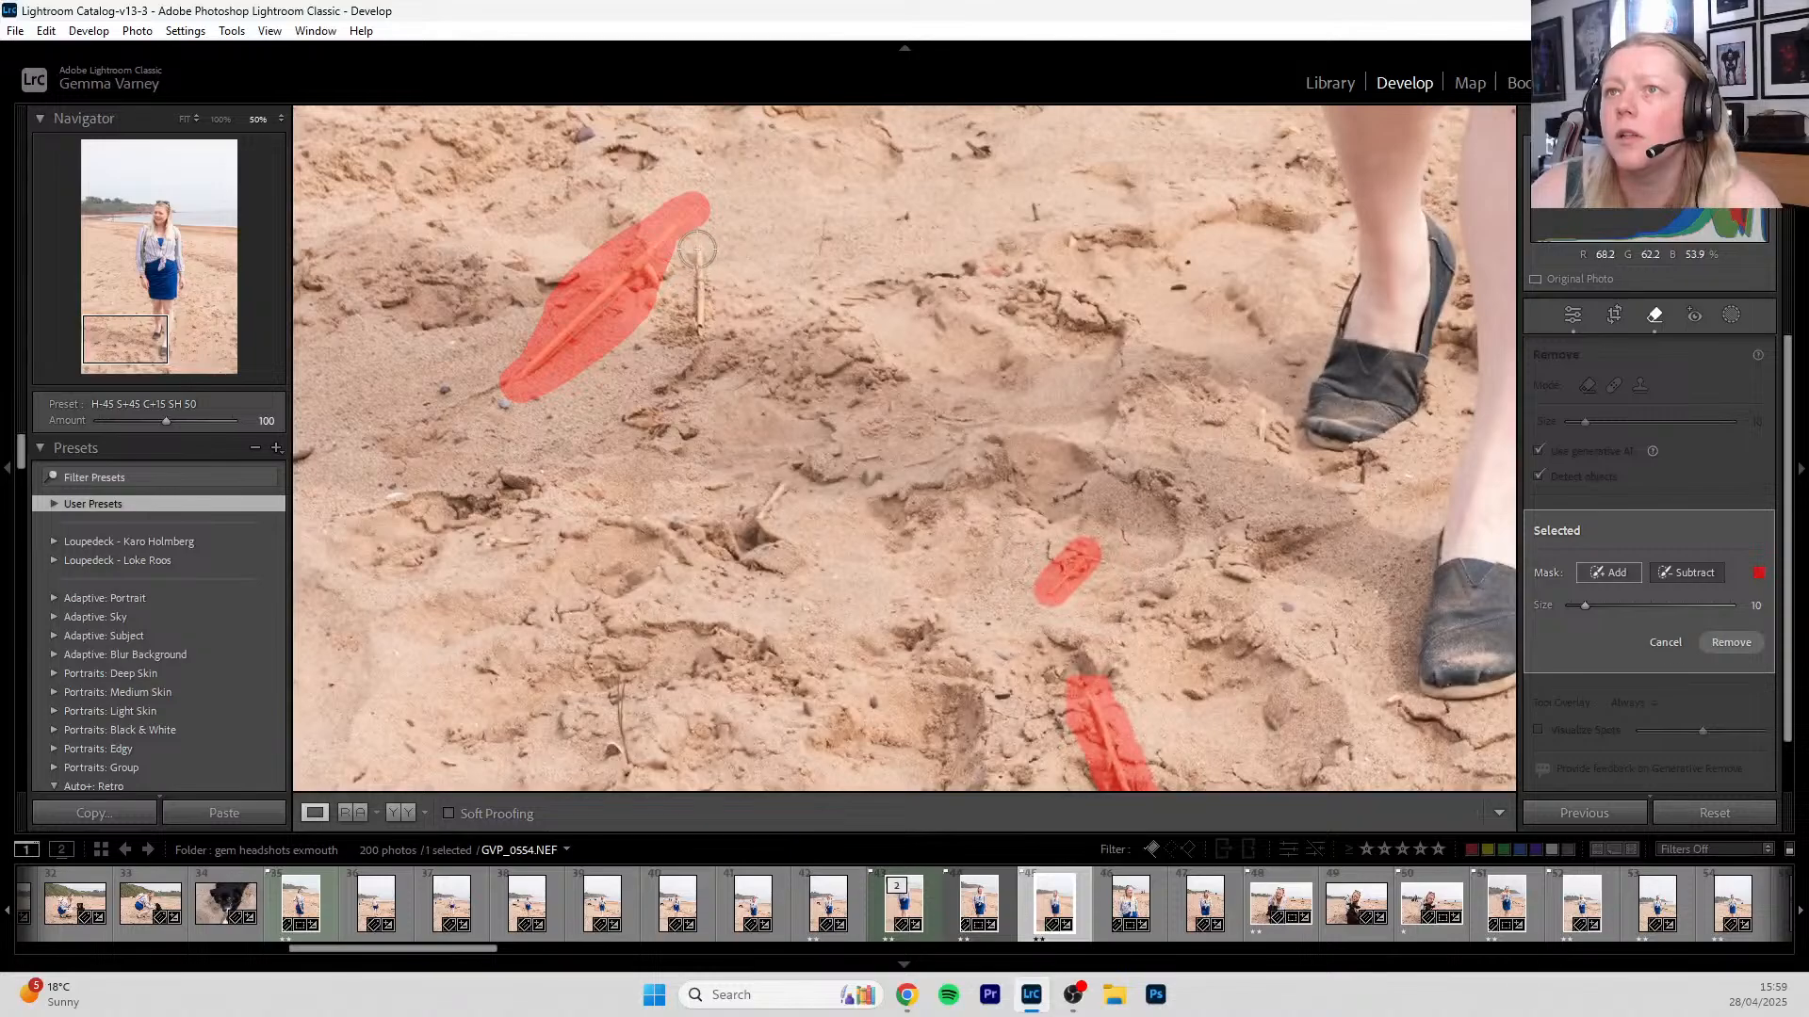
{"action": "left_click_drag", "start_coordinate": [698, 235], "coordinate": [694, 337]}
{"action": "left_click_drag", "start_coordinate": [673, 423], "coordinate": [497, 406]}
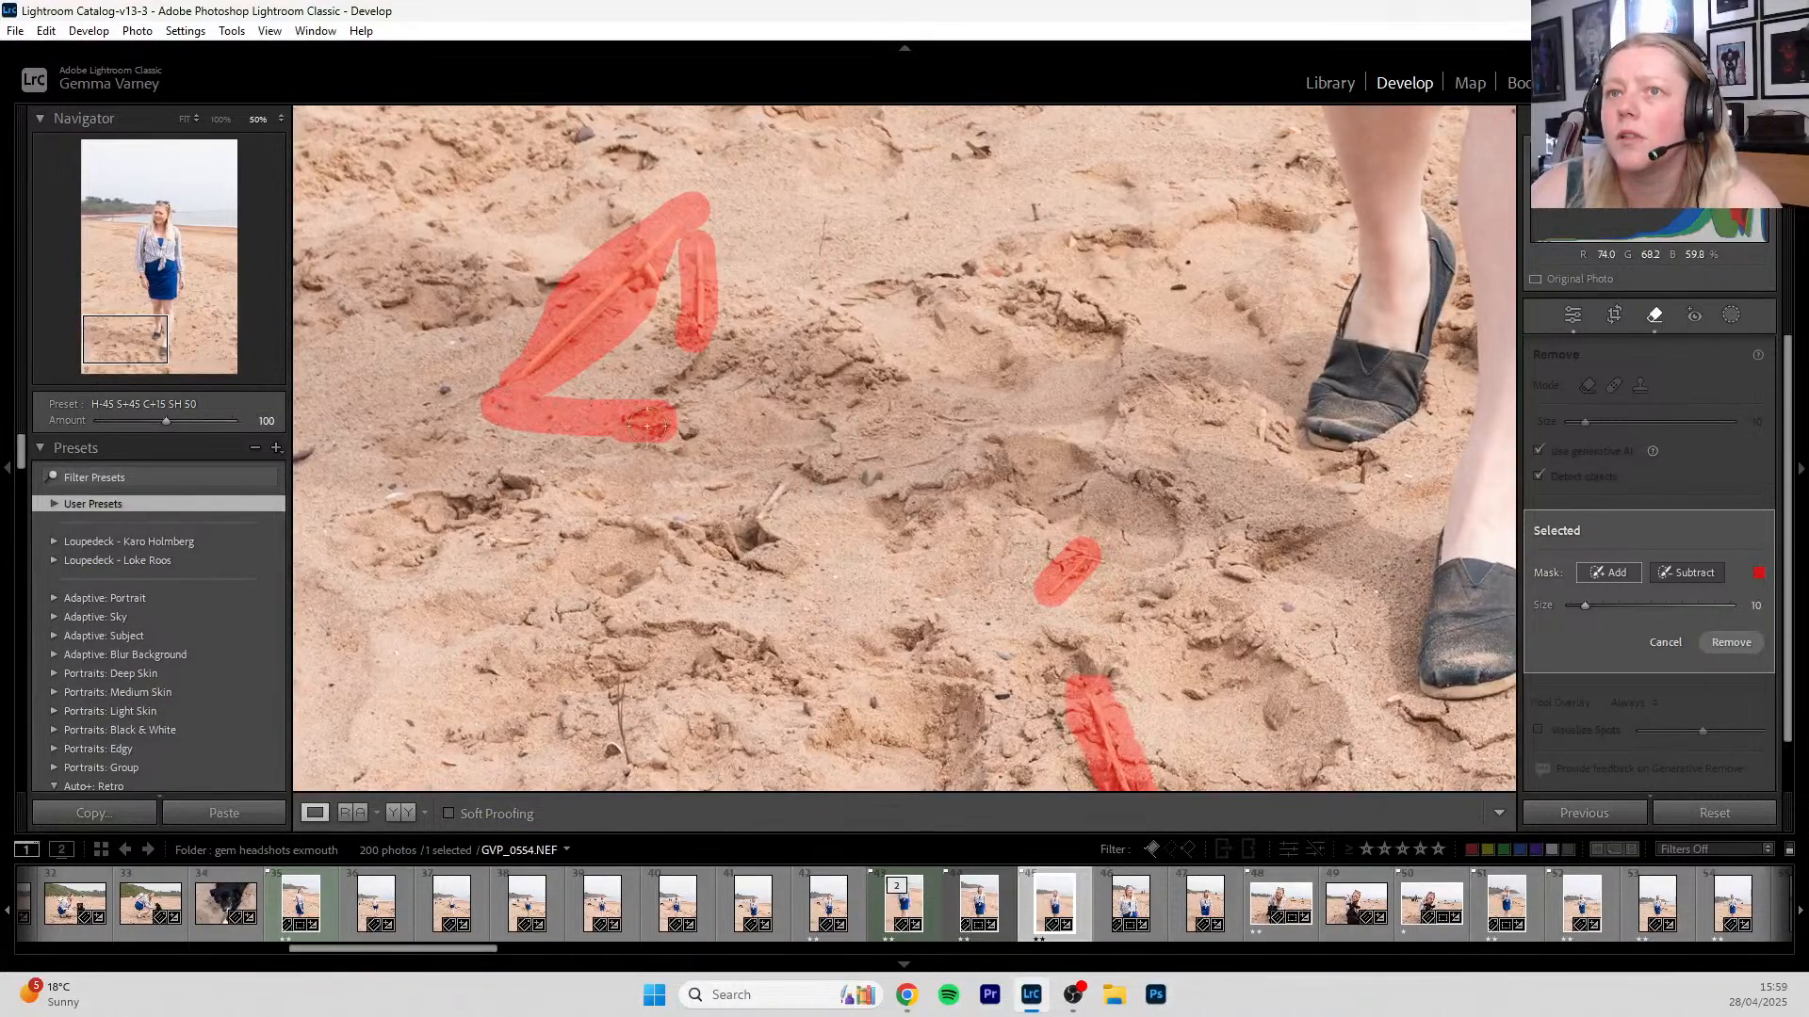
- Add the dark specks and the seaweed strand on the sand beside the woman's front shoe to the mask
{"action": "left_click_drag", "start_coordinate": [1280, 420], "coordinate": [541, 153]}
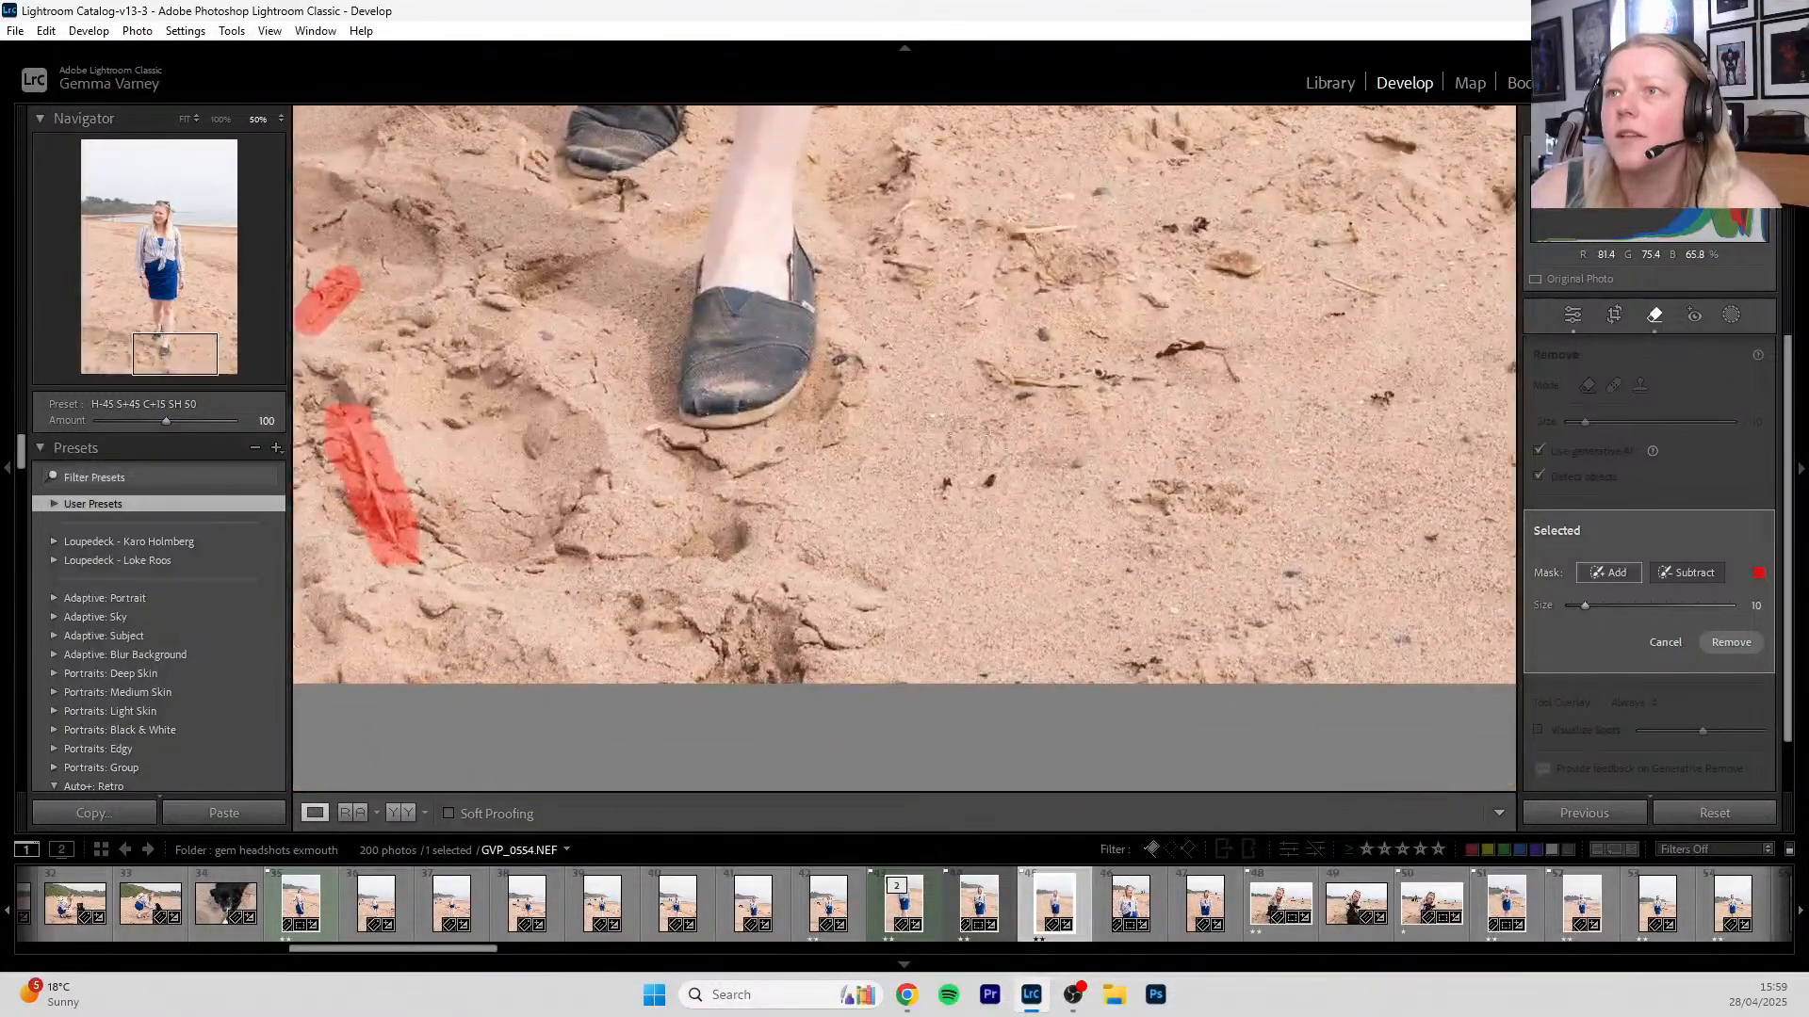
{"action": "left_click_drag", "start_coordinate": [1000, 480], "coordinate": [942, 485]}
{"action": "mouse_move", "coordinate": [1213, 351]}
{"action": "left_mouse_down"}
{"action": "mouse_move", "coordinate": [1157, 353]}
{"action": "mouse_move", "coordinate": [1229, 368]}
{"action": "mouse_move", "coordinate": [1229, 384]}
{"action": "left_mouse_up"}
- Add the three seaweed clumps on the sand beside the woman's front shin to the mask
{"action": "mouse_move", "coordinate": [1421, 274]}
{"action": "left_mouse_down"}
{"action": "mouse_move", "coordinate": [1015, 515]}
{"action": "mouse_move", "coordinate": [908, 324]}
{"action": "mouse_move", "coordinate": [1040, 643]}
{"action": "left_mouse_up"}
{"action": "left_click", "coordinate": [989, 488]}
{"action": "left_click_drag", "start_coordinate": [1029, 510], "coordinate": [1042, 516]}
{"action": "mouse_move", "coordinate": [744, 320]}
{"action": "left_mouse_down"}
{"action": "mouse_move", "coordinate": [801, 367]}
{"action": "mouse_move", "coordinate": [770, 336]}
{"action": "left_mouse_up"}
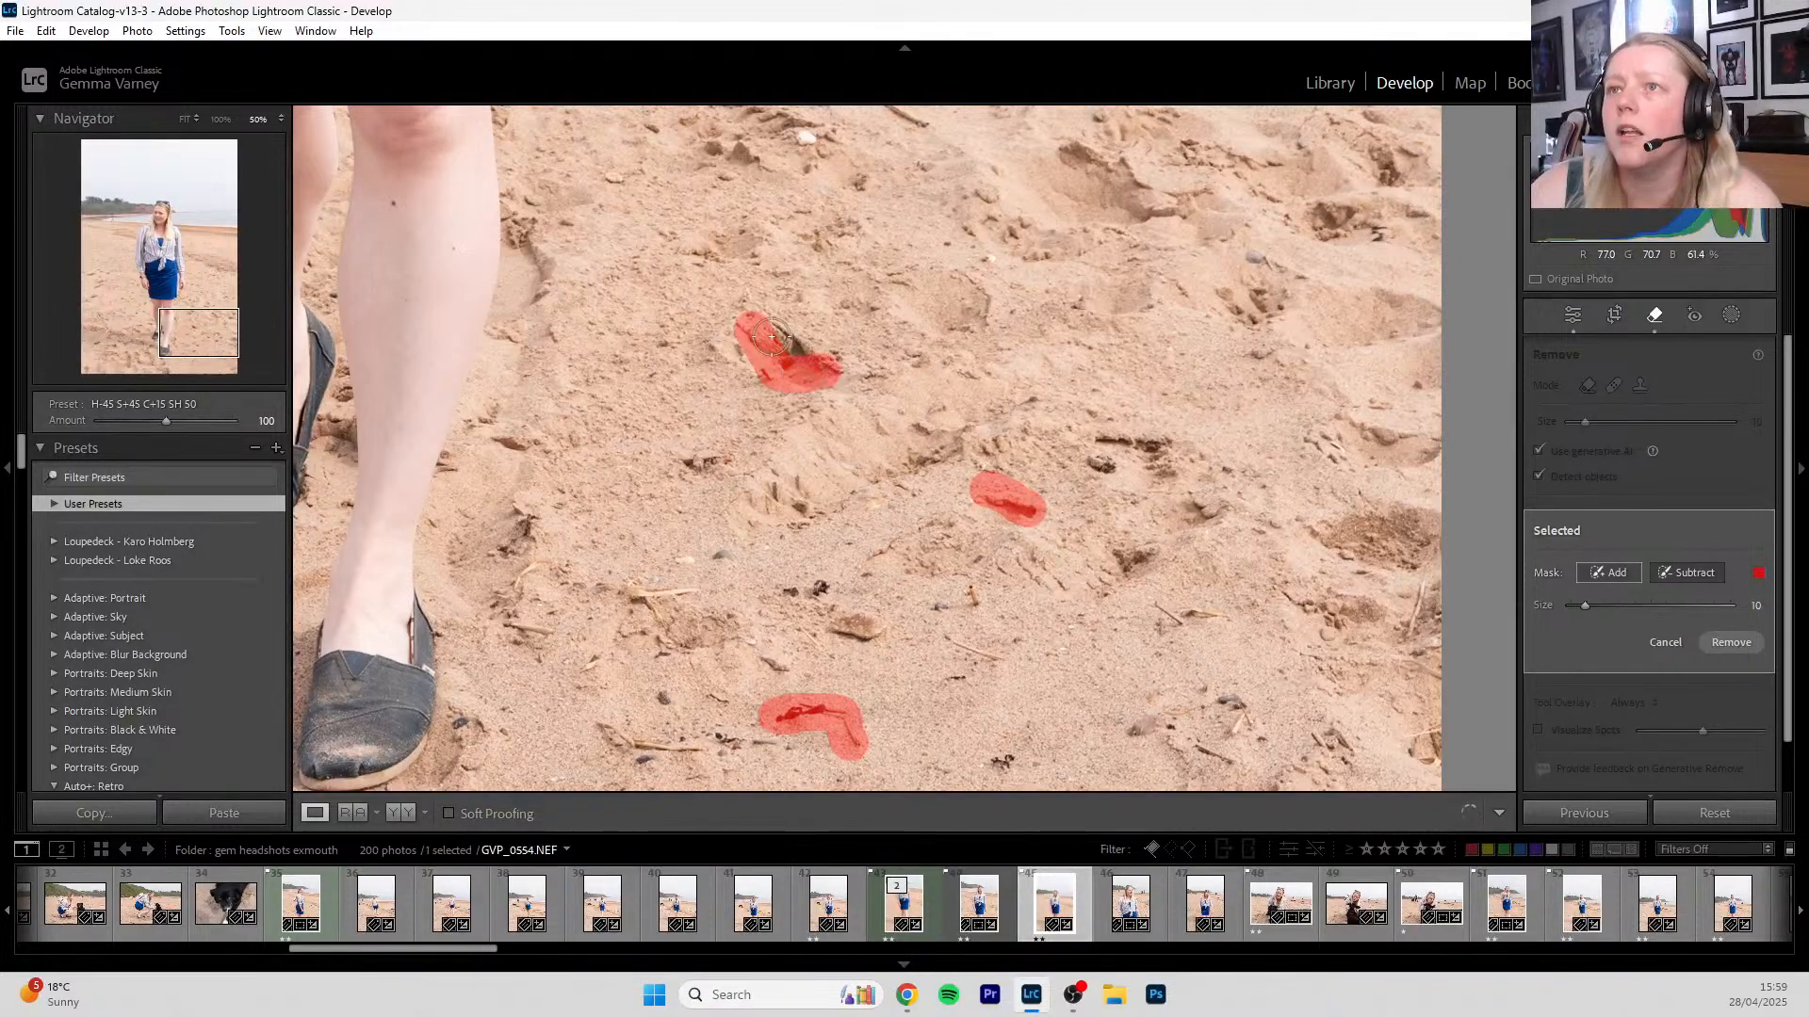
{"action": "left_click_drag", "start_coordinate": [1083, 269], "coordinate": [1102, 376]}
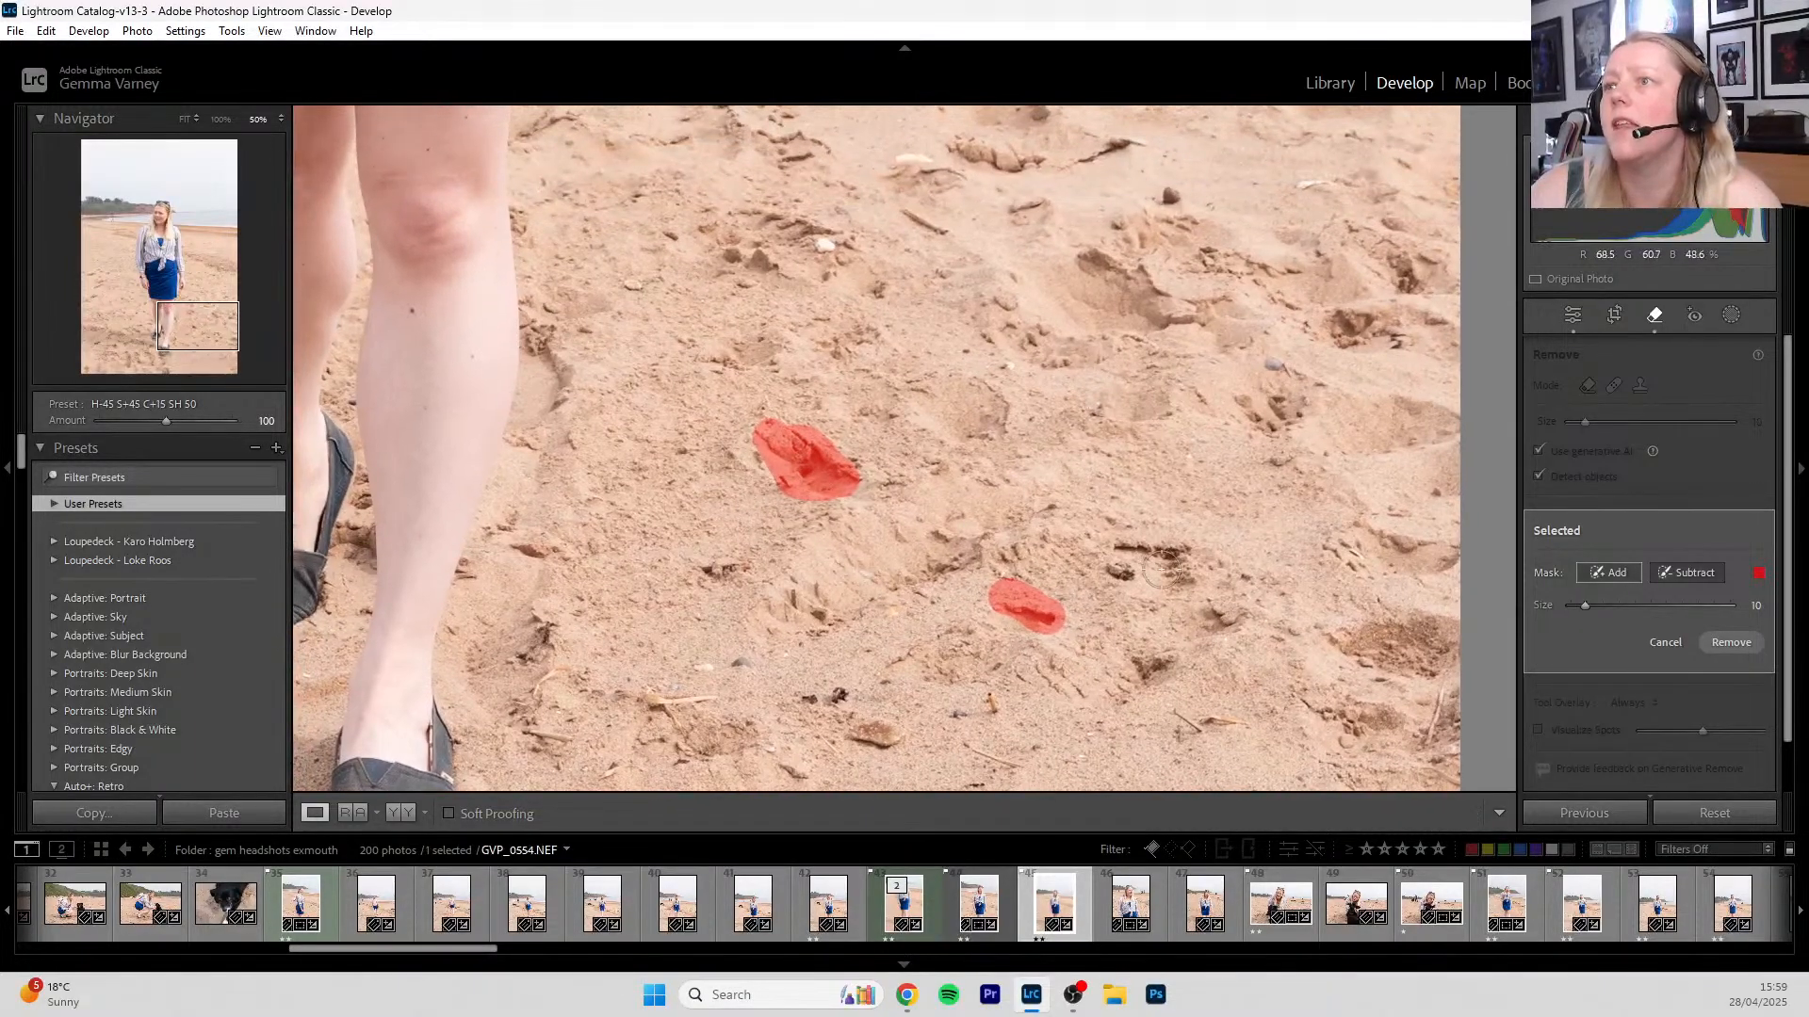
{"action": "mouse_move", "coordinate": [1102, 539]}
{"action": "left_mouse_down"}
{"action": "mouse_move", "coordinate": [1201, 546]}
{"action": "mouse_move", "coordinate": [1189, 580]}
{"action": "mouse_move", "coordinate": [1114, 569]}
{"action": "left_mouse_up"}
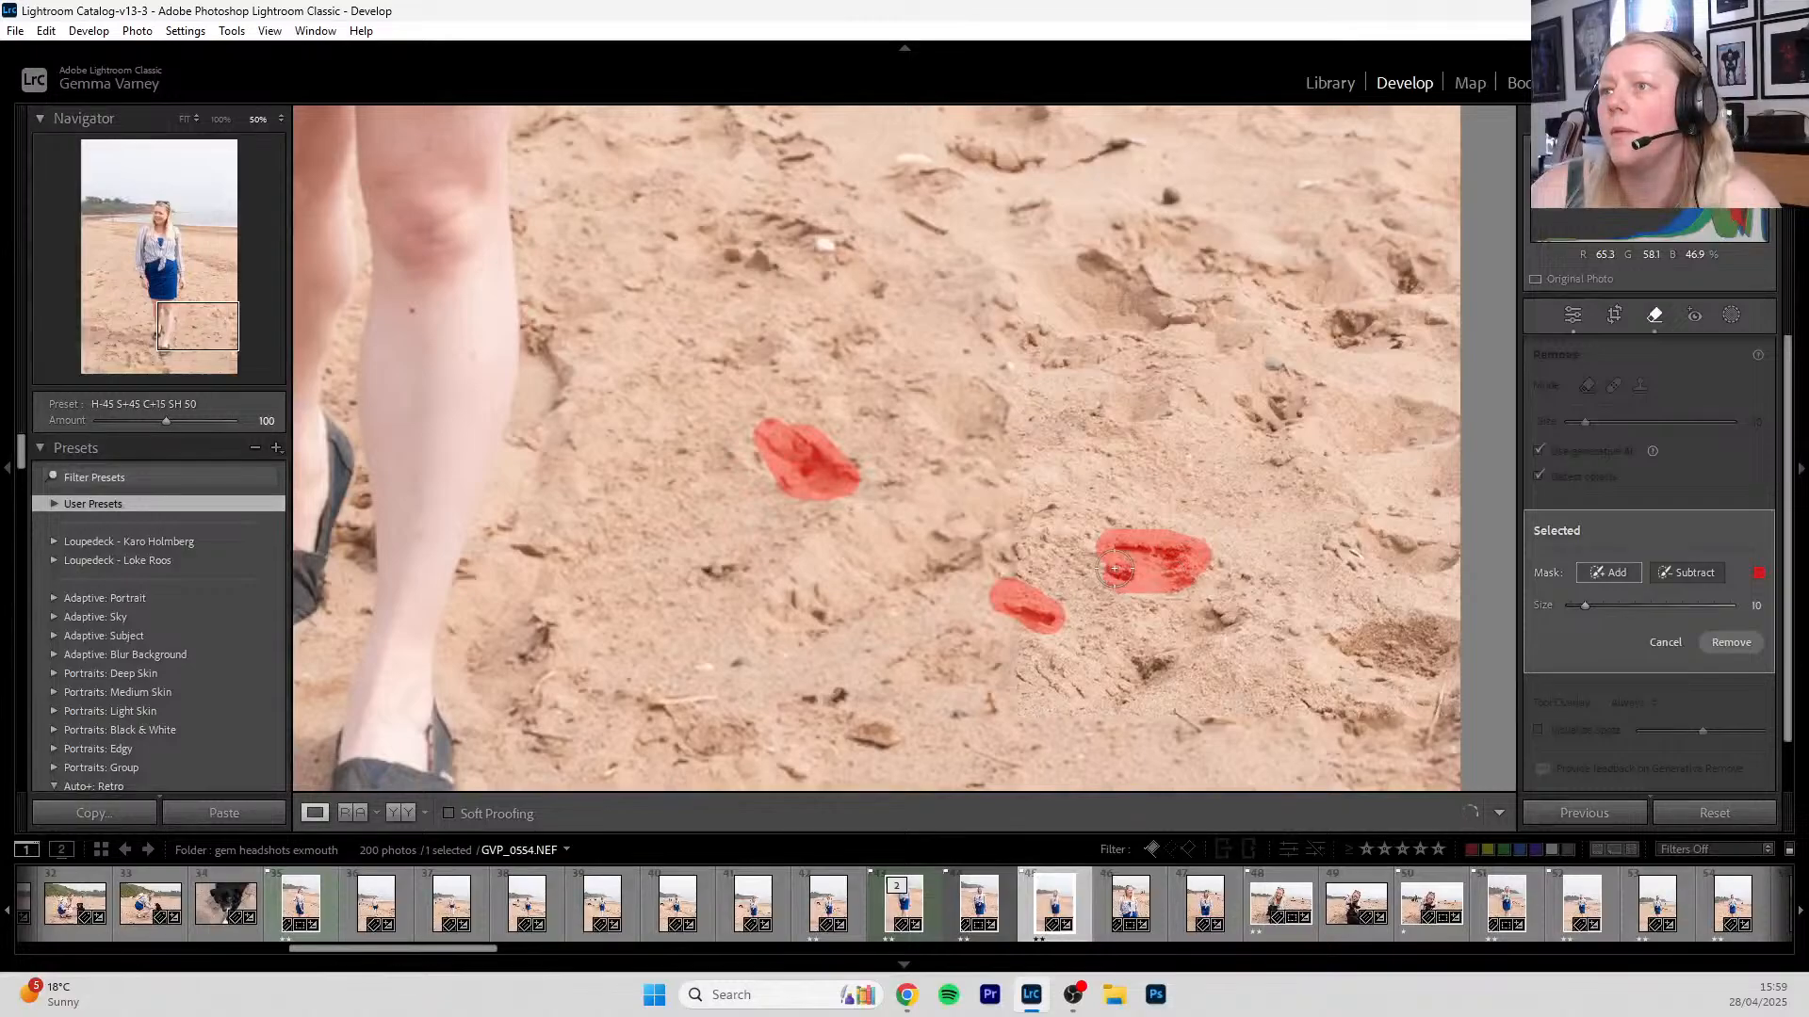
- Add the pebbles, shell fragments and small seaweed pieces on the sand level with the woman's knees to the mask
{"action": "left_click_drag", "start_coordinate": [1015, 235], "coordinate": [1036, 491]}
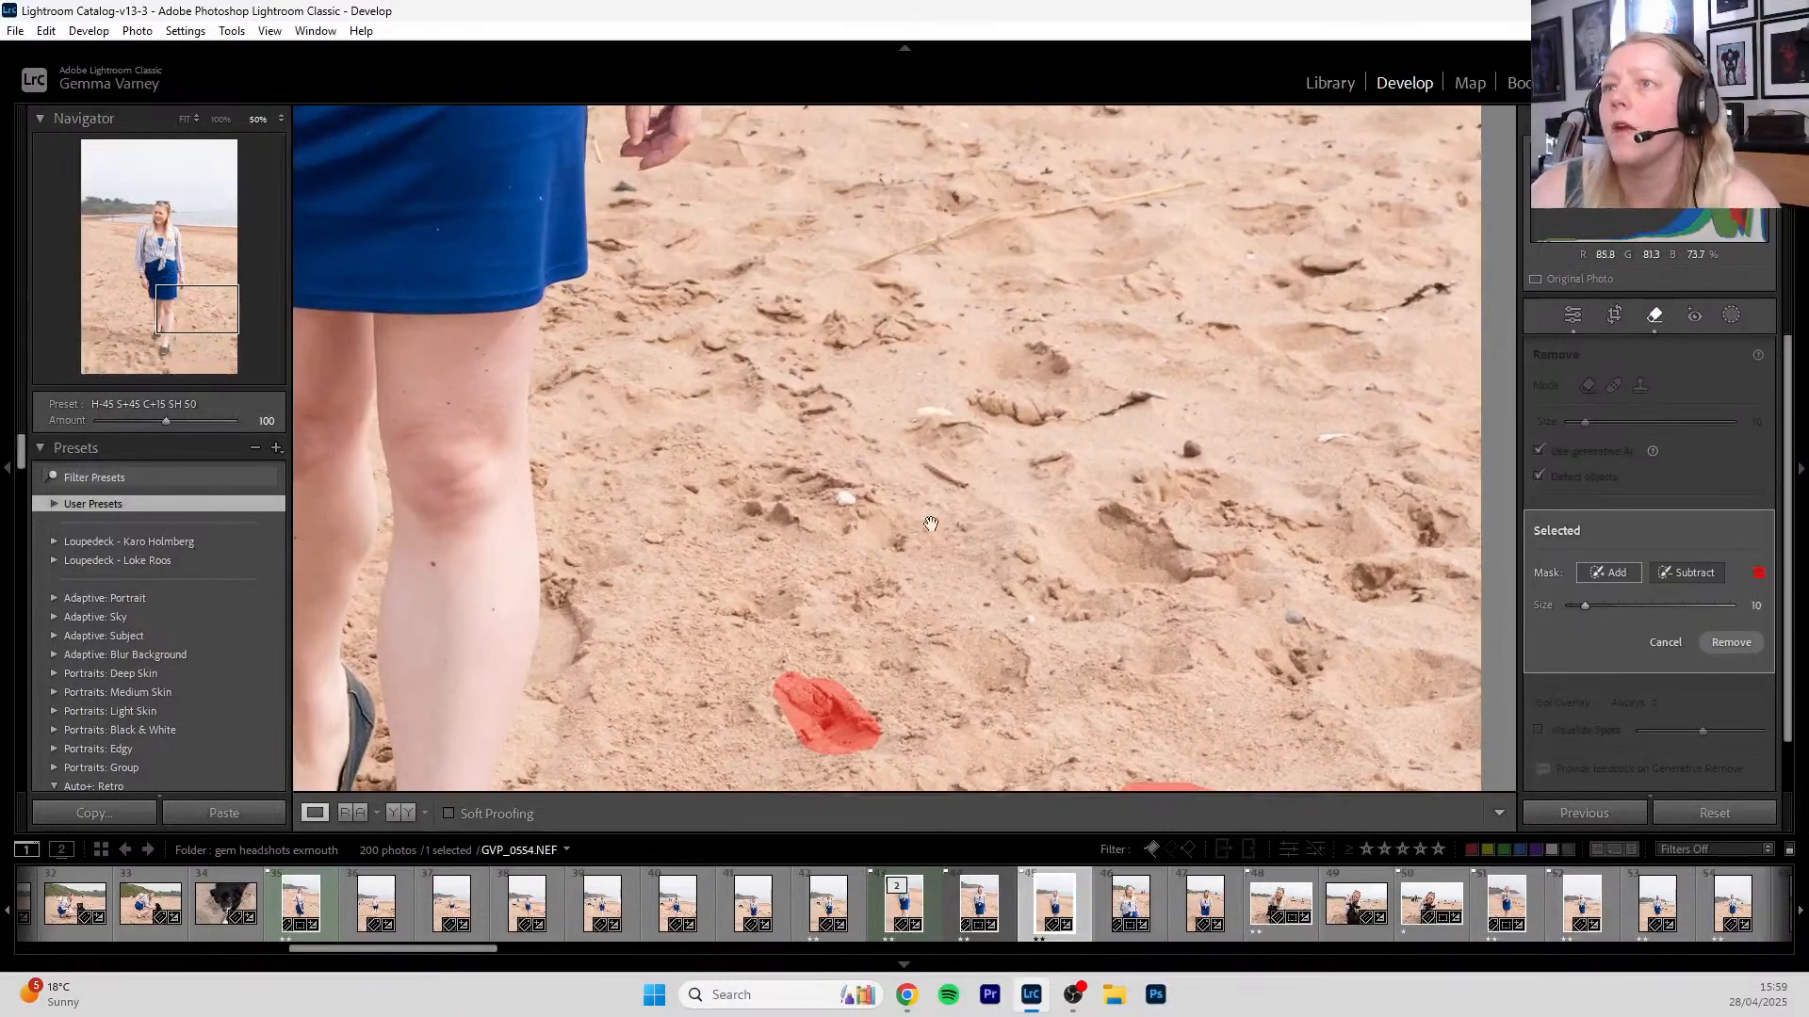
{"action": "left_click", "coordinate": [846, 488]}
{"action": "left_click_drag", "start_coordinate": [933, 468], "coordinate": [970, 481]}
{"action": "mouse_move", "coordinate": [1145, 400]}
{"action": "left_mouse_down"}
{"action": "mouse_move", "coordinate": [1177, 388]}
{"action": "mouse_move", "coordinate": [1098, 420]}
{"action": "left_mouse_up"}
{"action": "left_click", "coordinate": [1190, 446]}
{"action": "left_click", "coordinate": [1325, 438]}
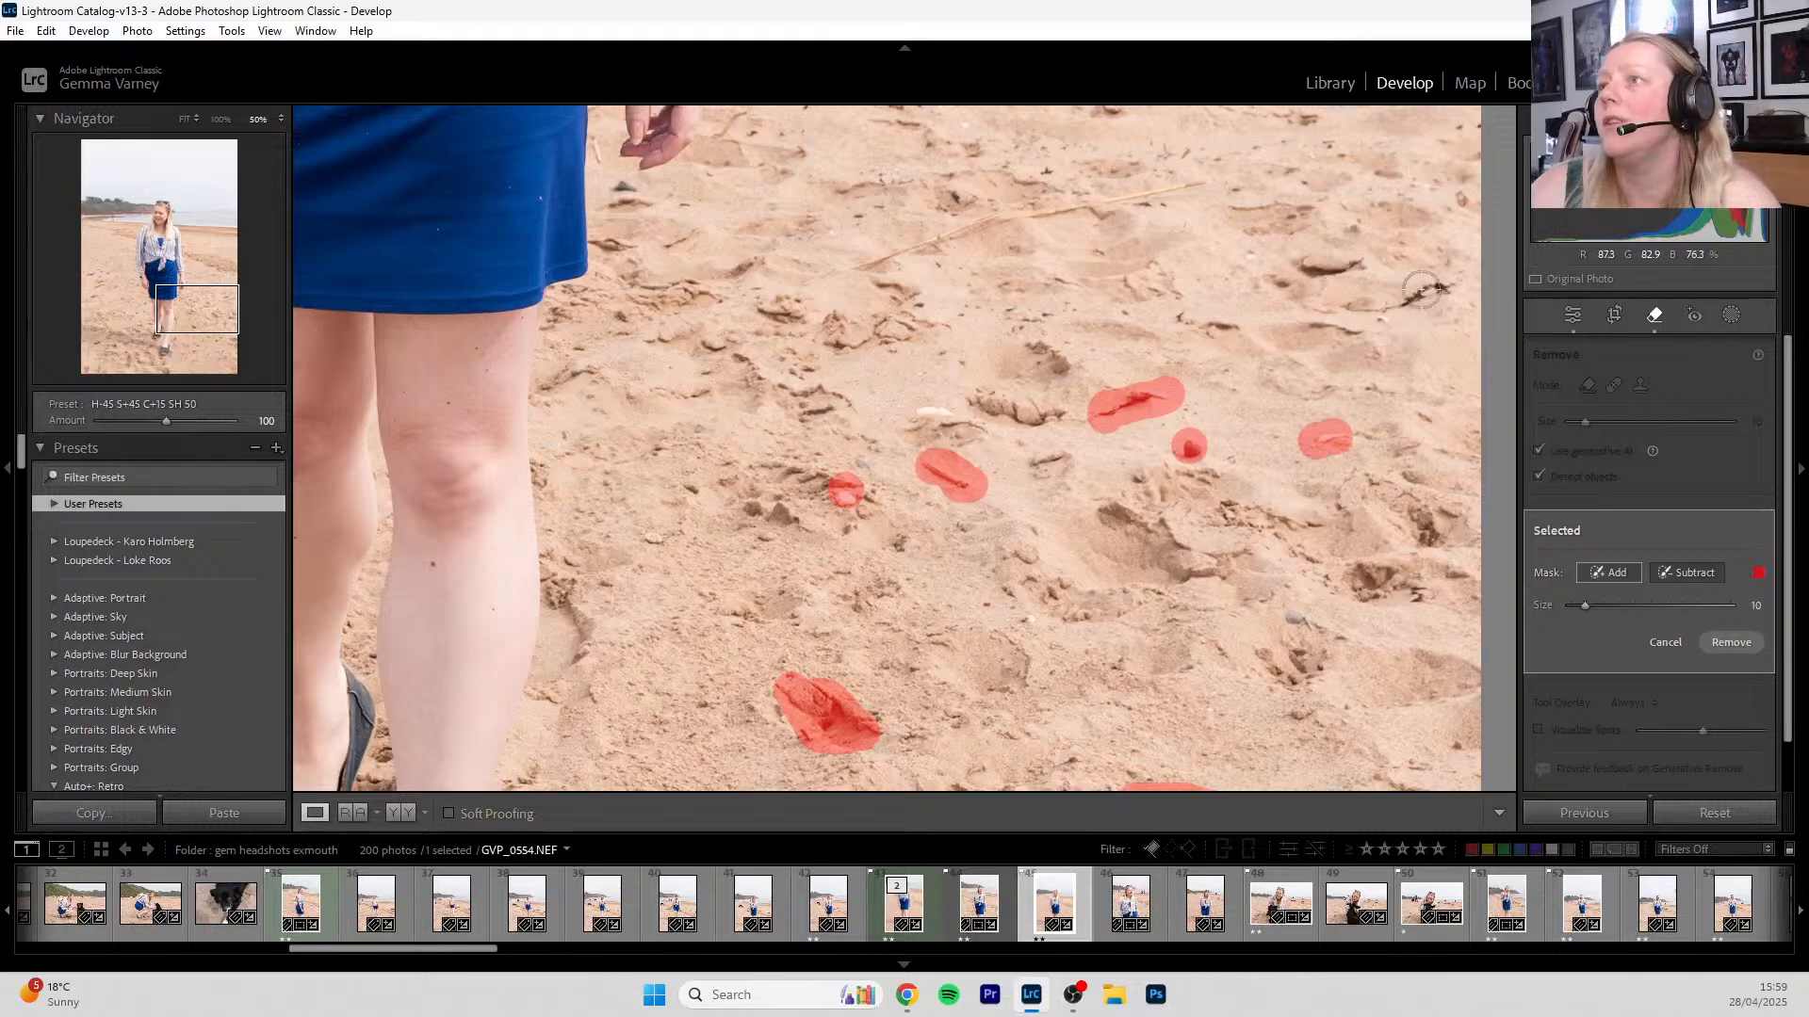
- Add the two seaweed pieces near the photo's edge, the long straw-coloured stick and the pale shell to the mask
{"action": "left_click_drag", "start_coordinate": [1446, 276], "coordinate": [1350, 317]}
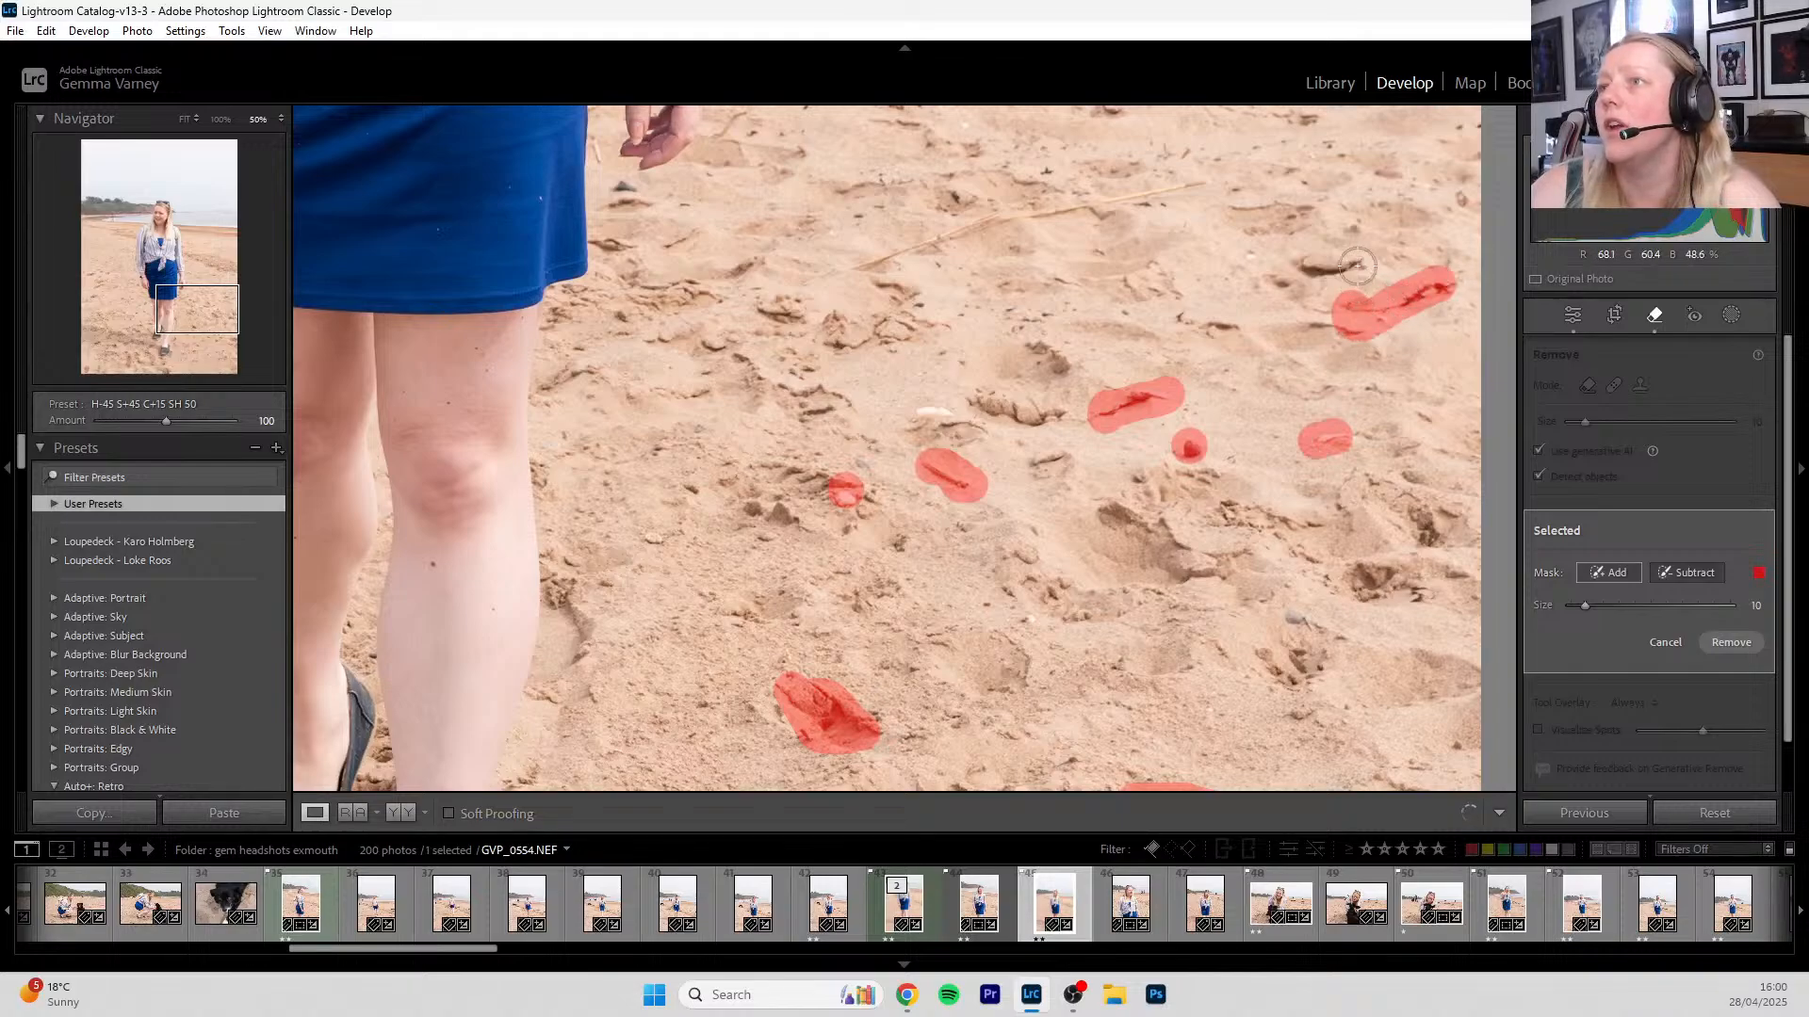
{"action": "left_click_drag", "start_coordinate": [1368, 247], "coordinate": [1297, 269]}
{"action": "left_click_drag", "start_coordinate": [1196, 184], "coordinate": [847, 267]}
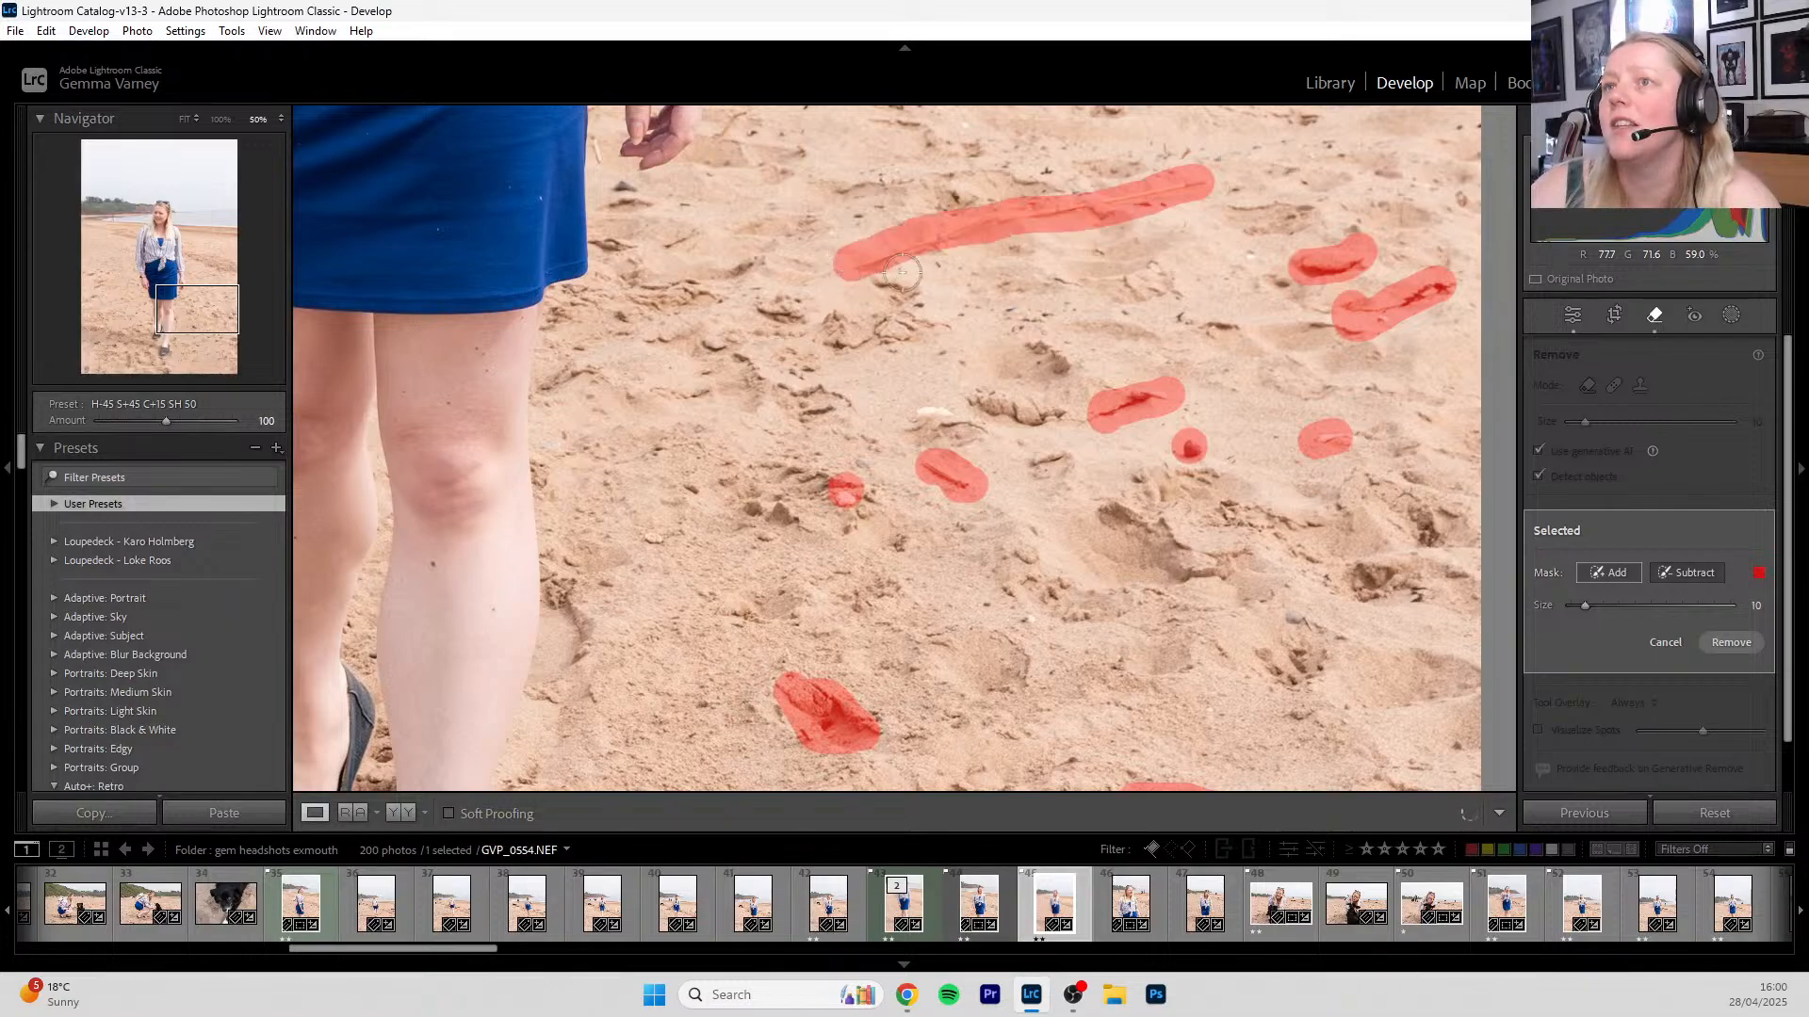
{"action": "mouse_move", "coordinate": [941, 408]}
{"action": "left_mouse_down"}
{"action": "mouse_move", "coordinate": [924, 408]}
{"action": "mouse_move", "coordinate": [961, 407]}
{"action": "left_mouse_up"}
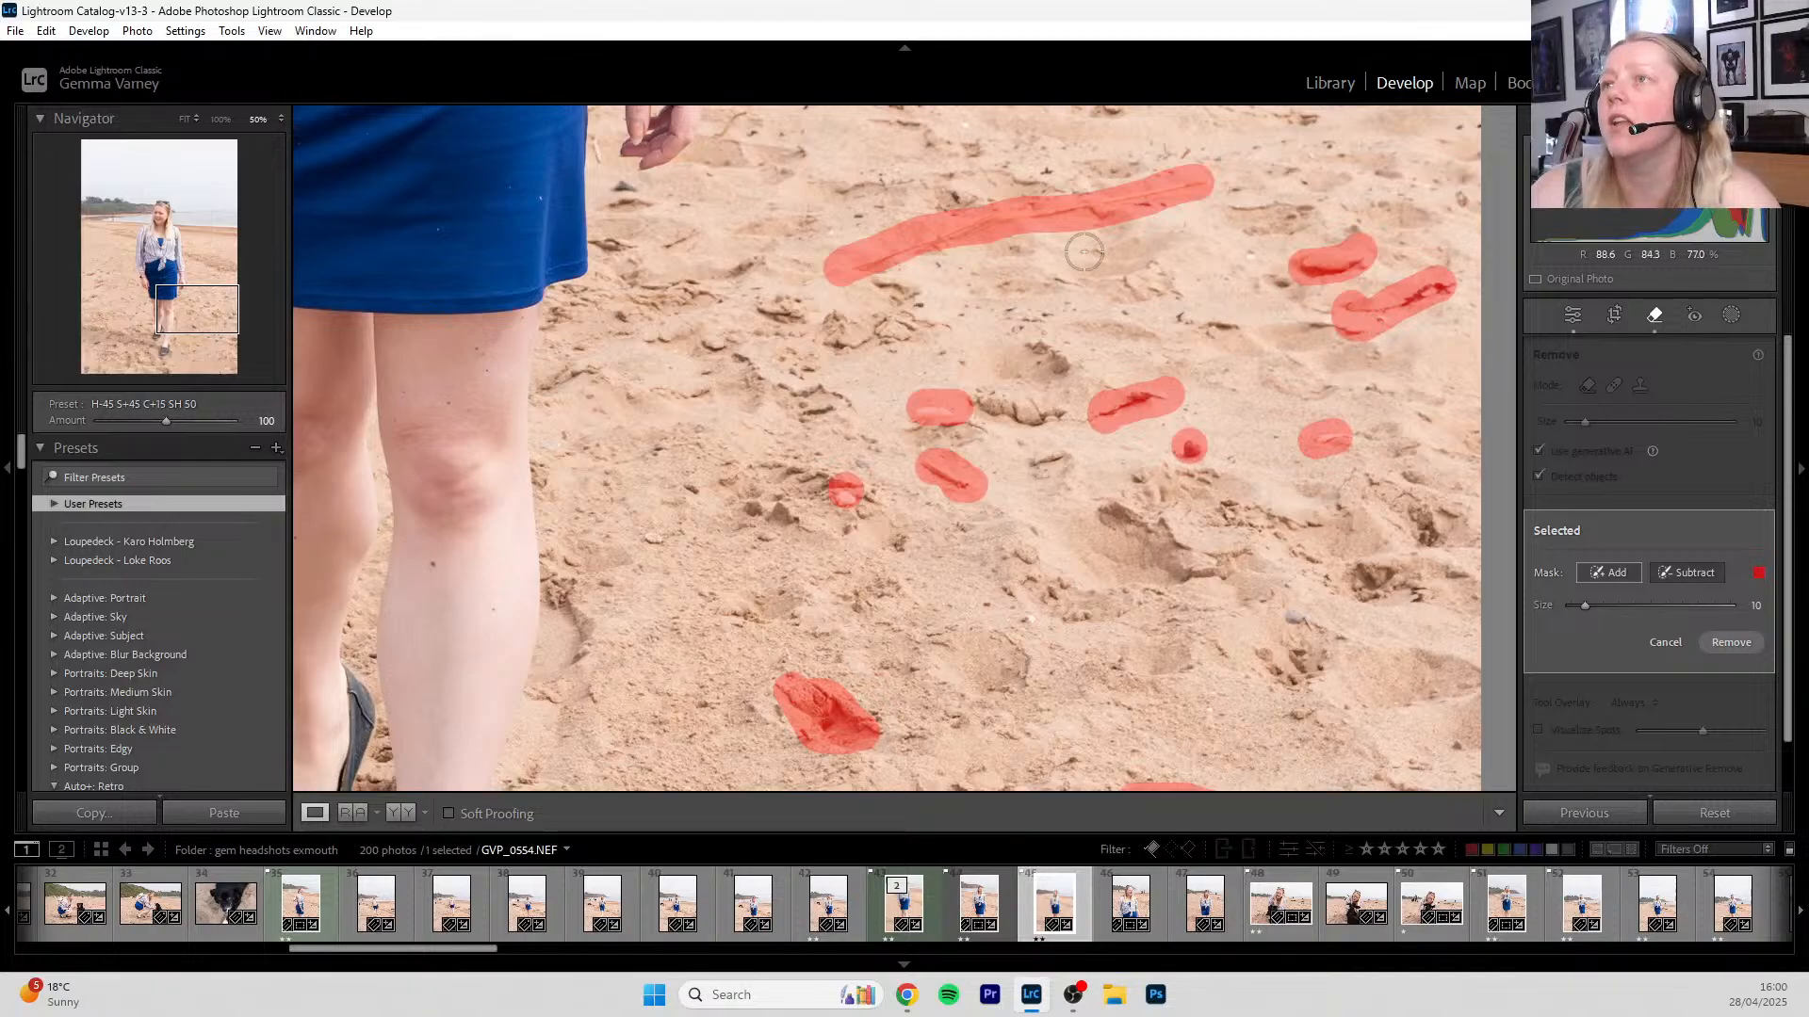
- Add the rough clump and the small spot on the sand beside the woman's knee to the mask
{"action": "left_click_drag", "start_coordinate": [1055, 228], "coordinate": [1053, 448]}
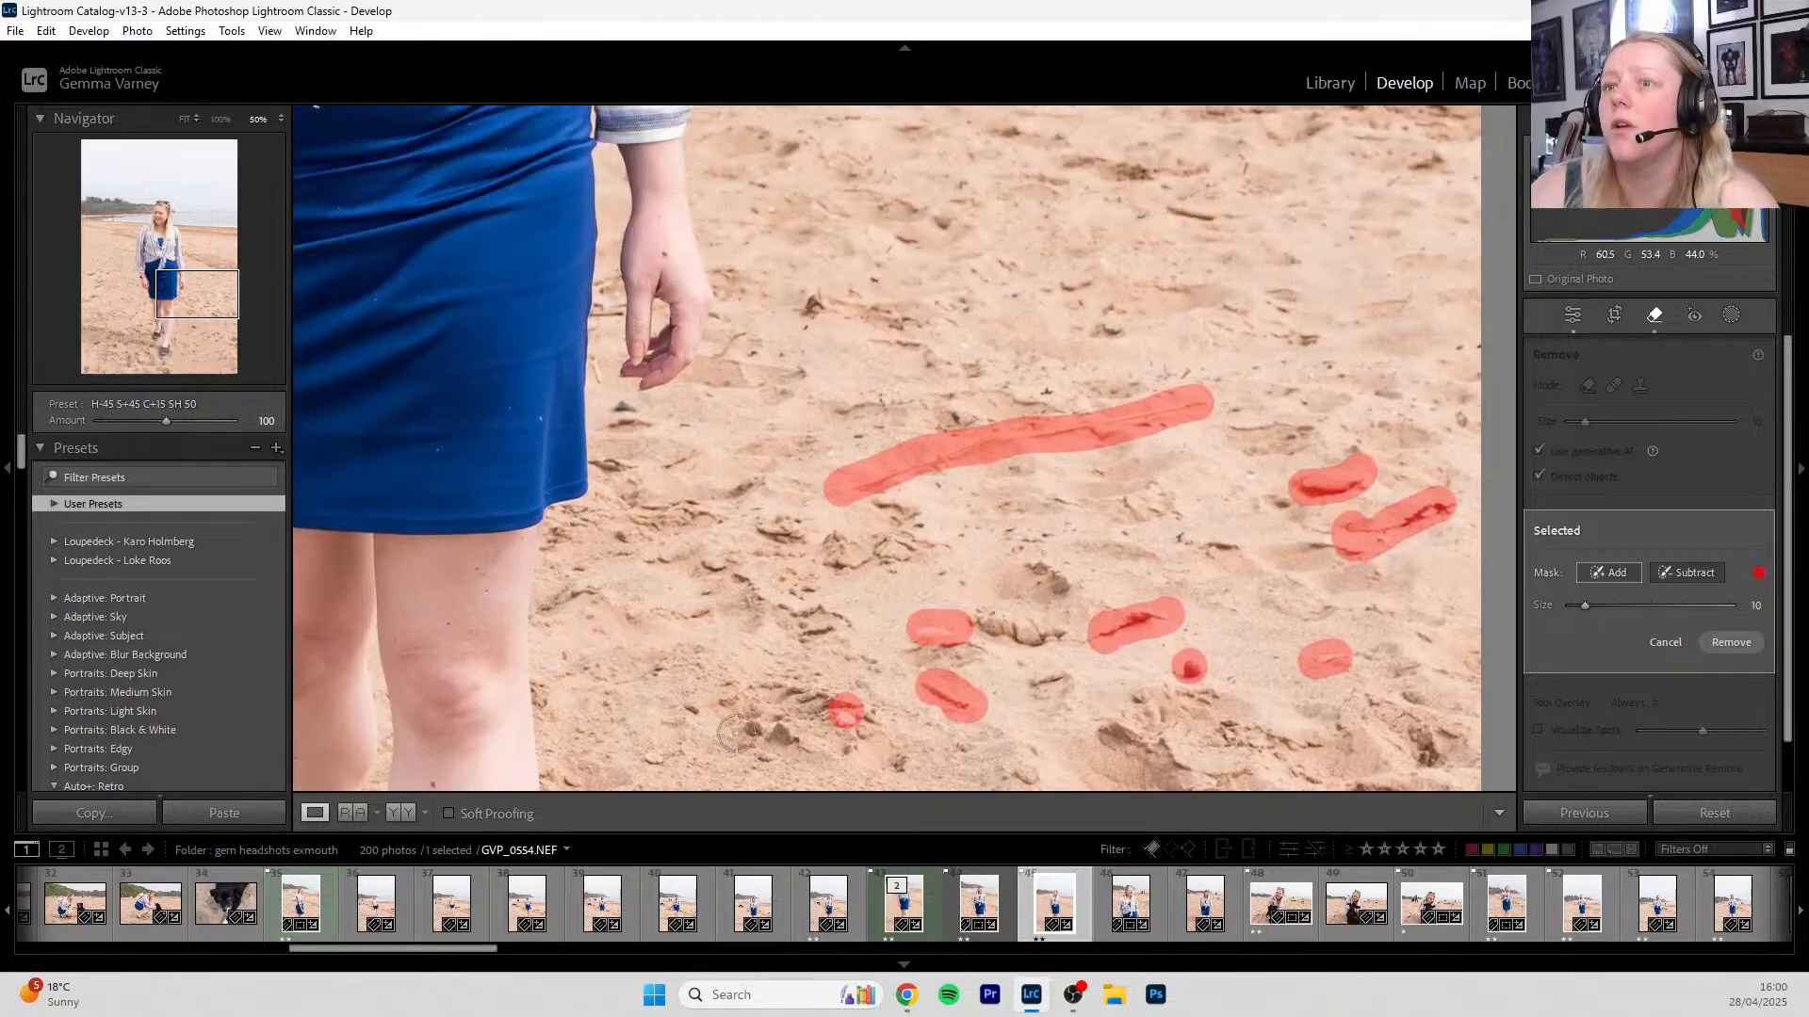
{"action": "left_click_drag", "start_coordinate": [796, 741], "coordinate": [758, 745]}
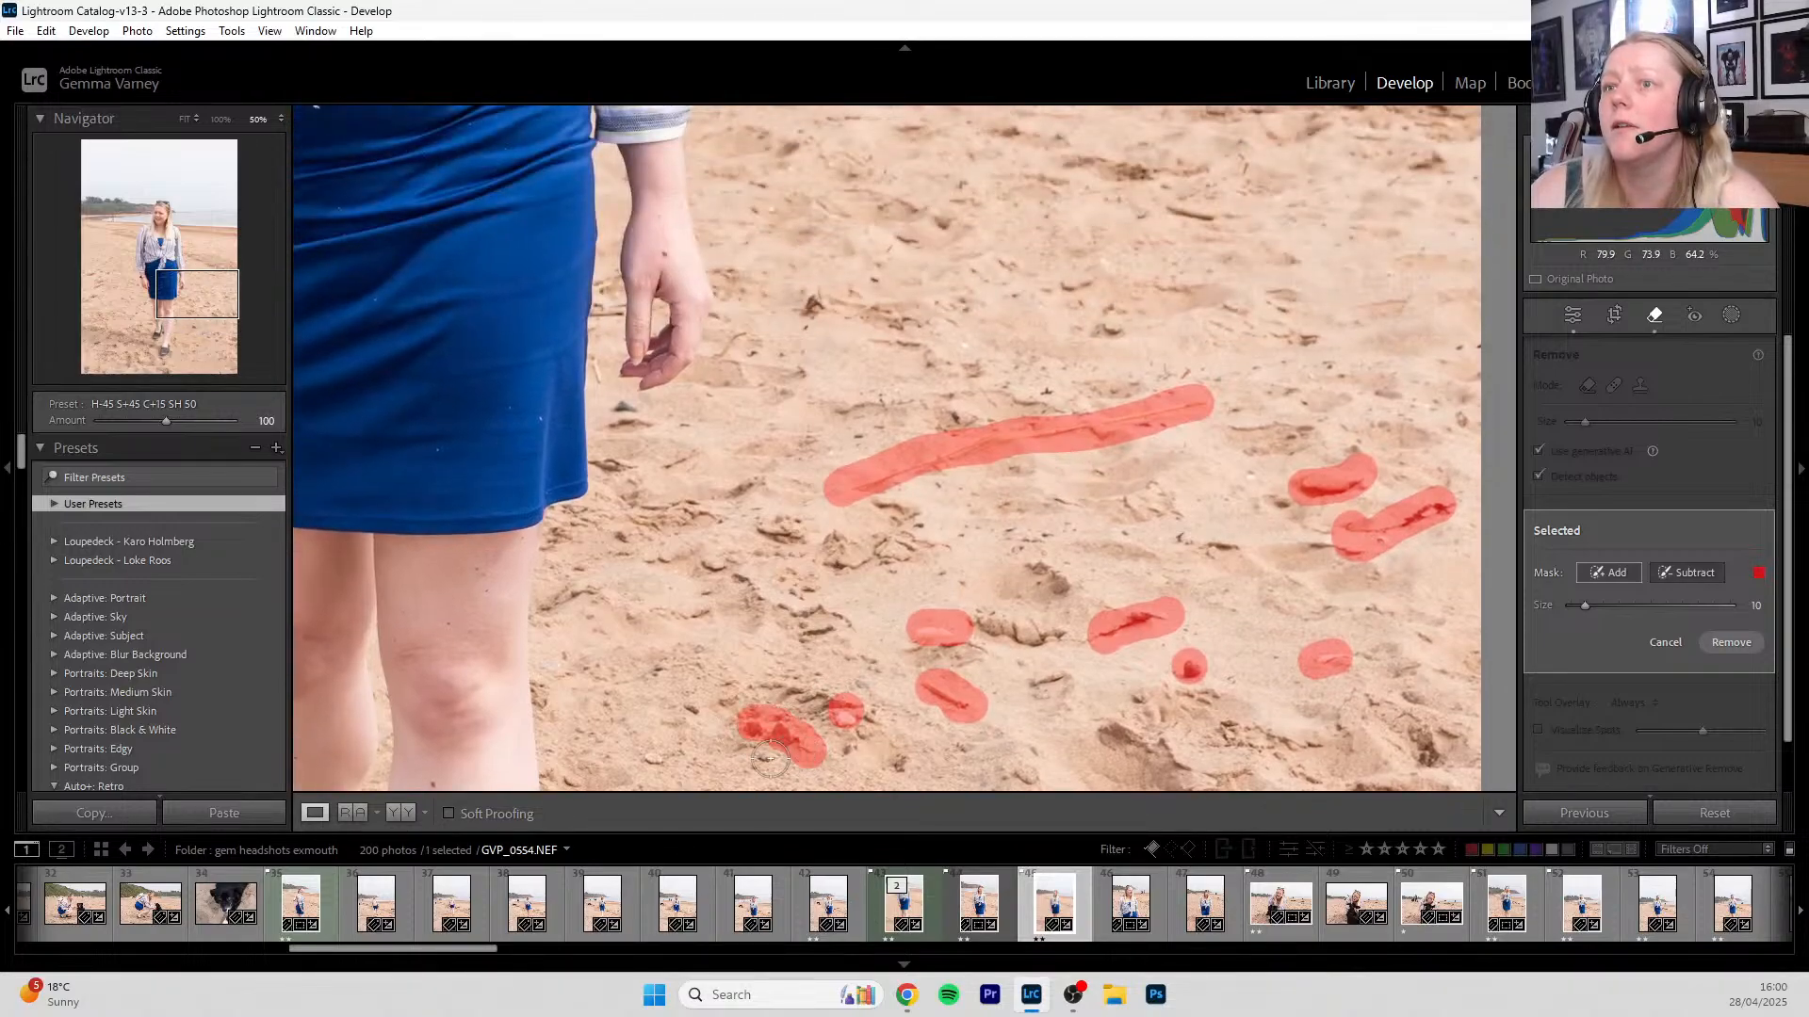
{"action": "left_click", "coordinate": [661, 760]}
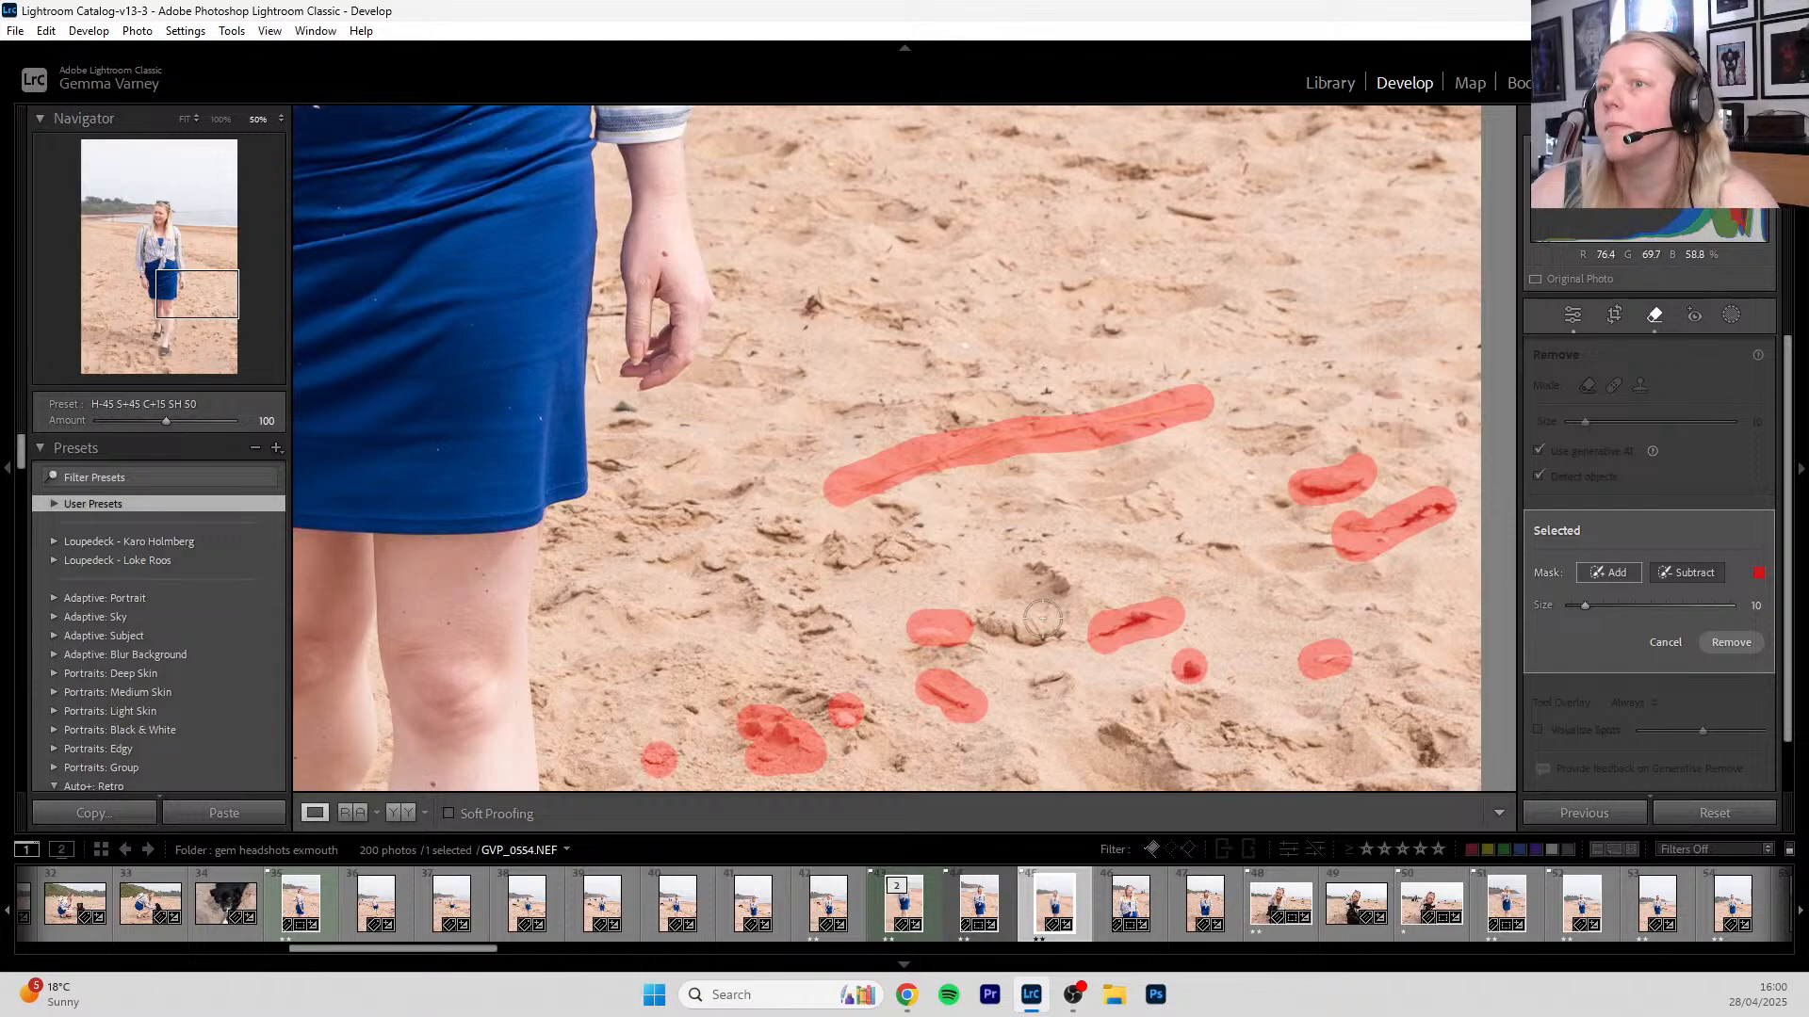
- Generatively remove all the masked sticks, seaweed and pebbles, and close the Remove tool
{"action": "left_click", "coordinate": [1730, 644]}
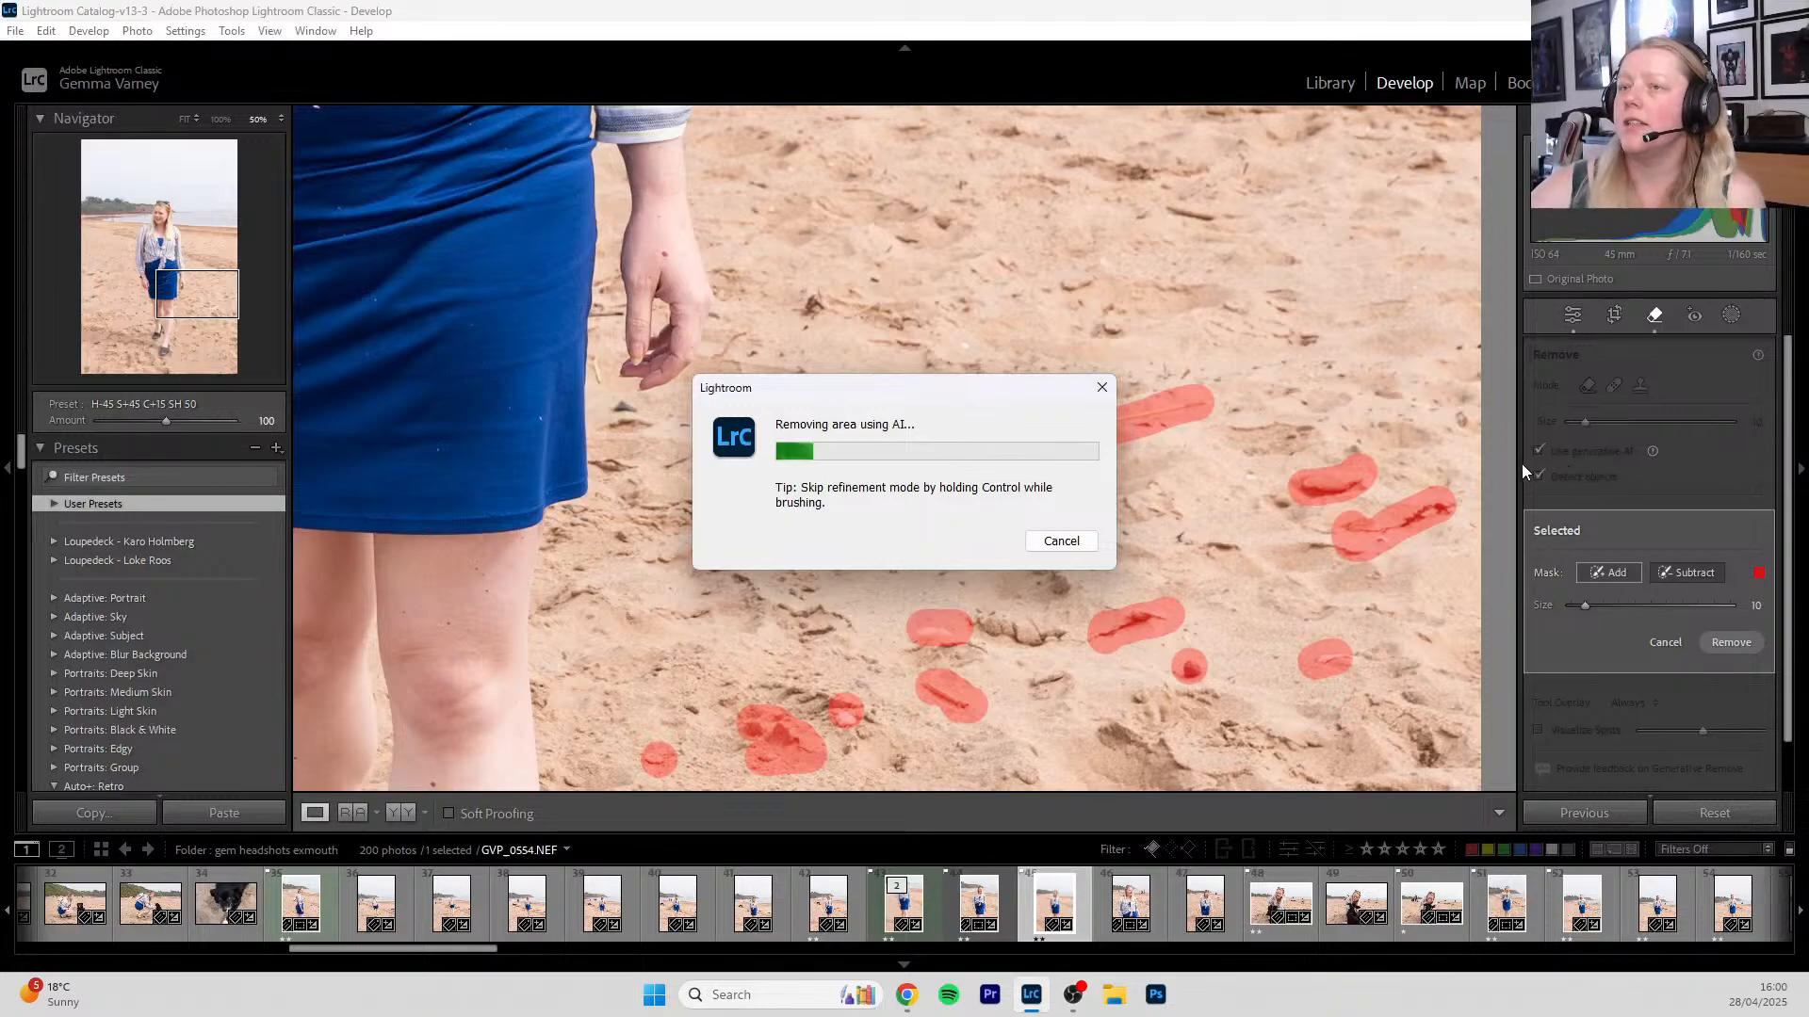
{"action": "left_click_drag", "start_coordinate": [885, 397], "coordinate": [503, 291]}
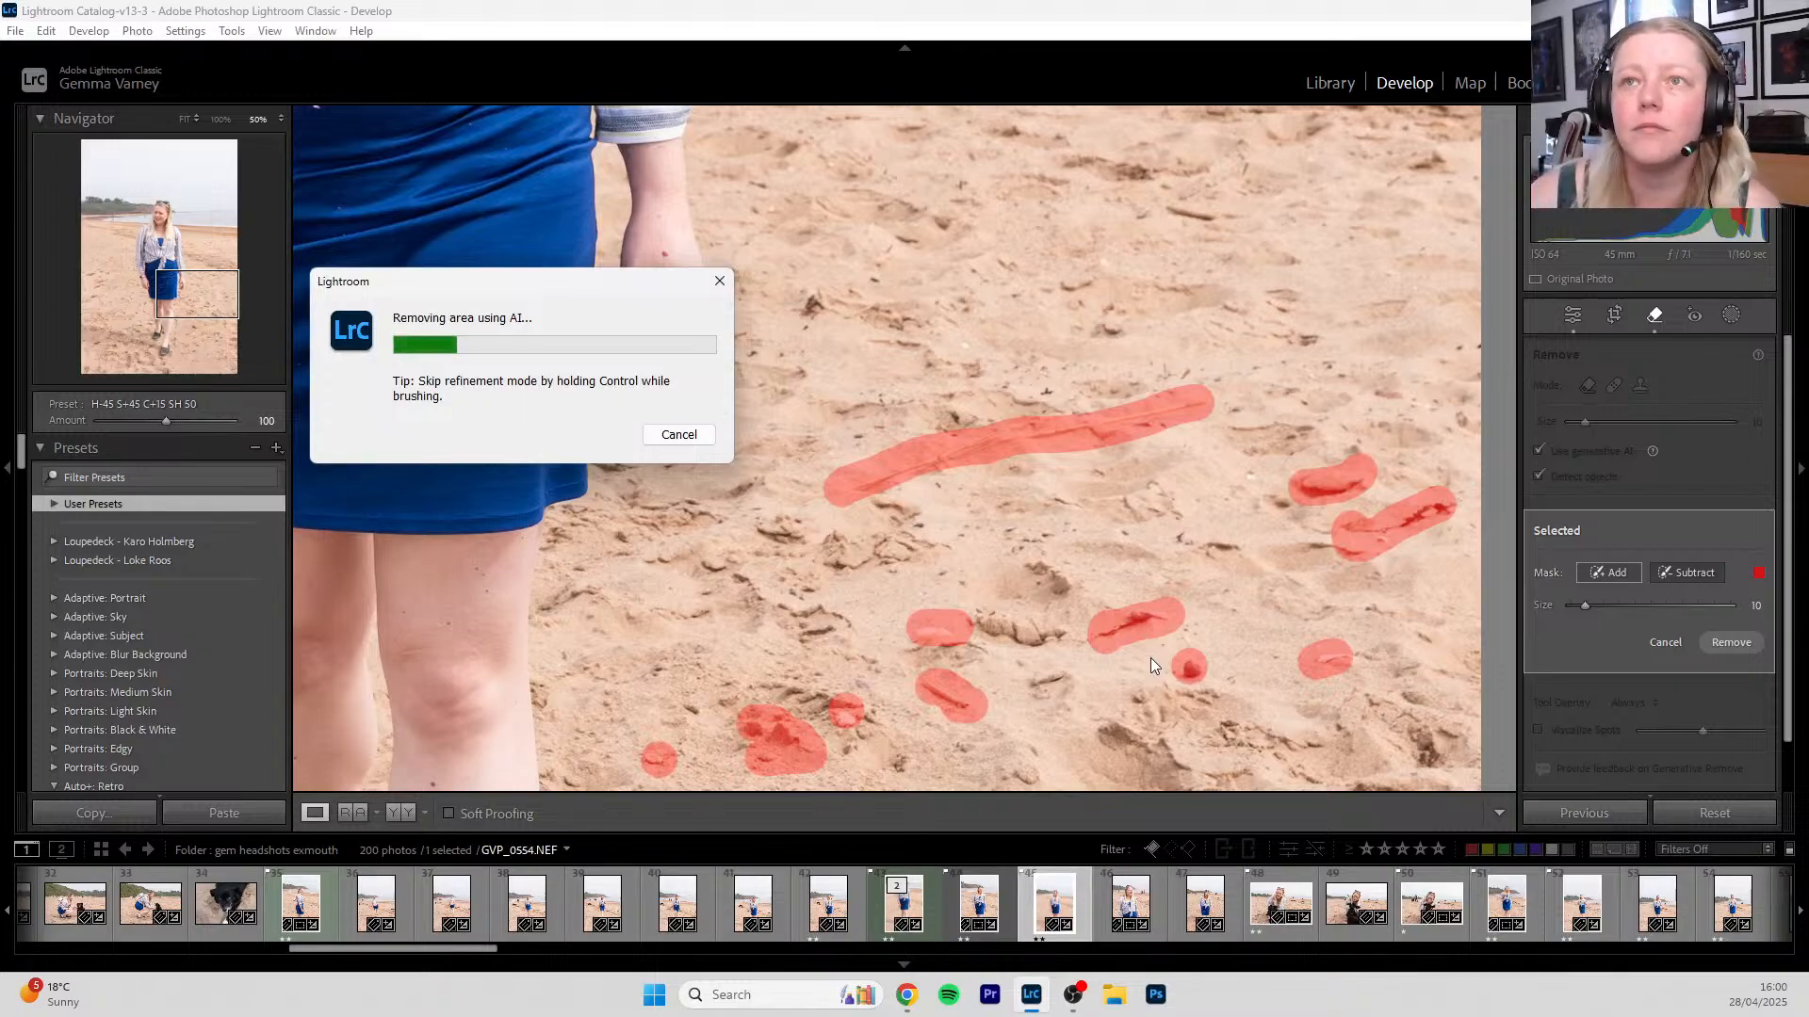
{"action": "left_click_drag", "start_coordinate": [576, 291], "coordinate": [957, 281]}
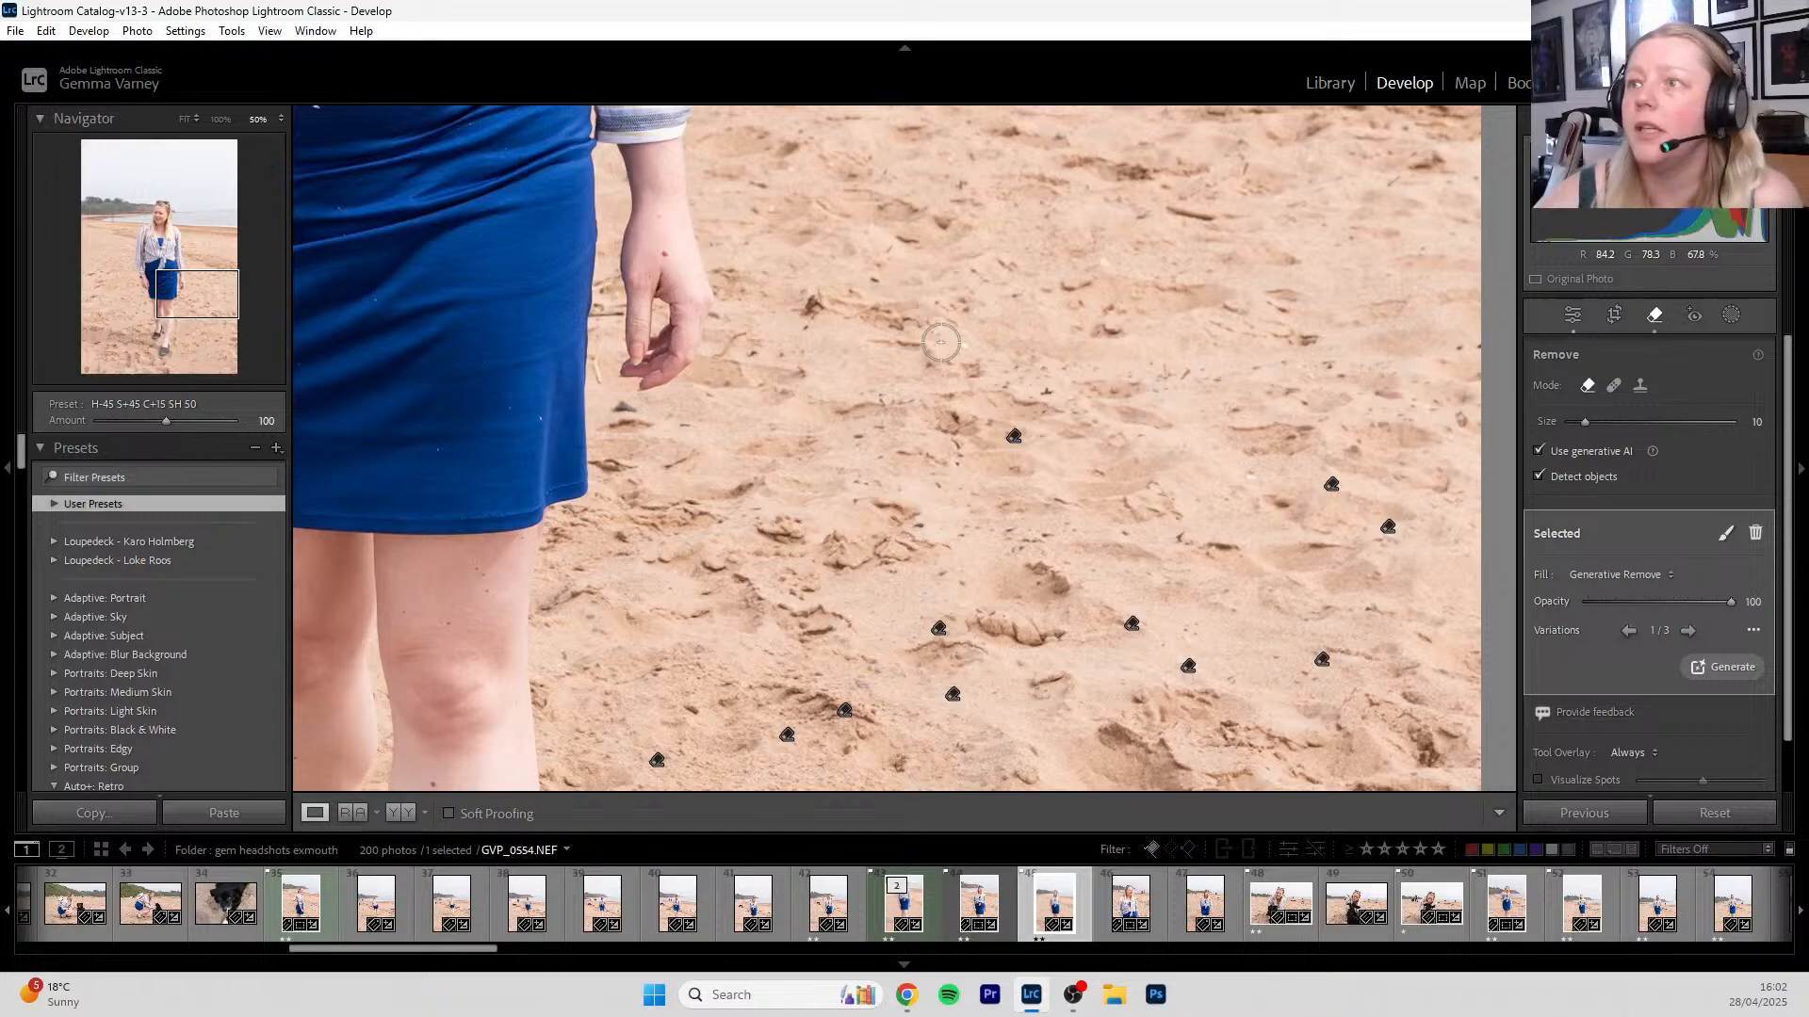
{"action": "key", "text": "Escape"}
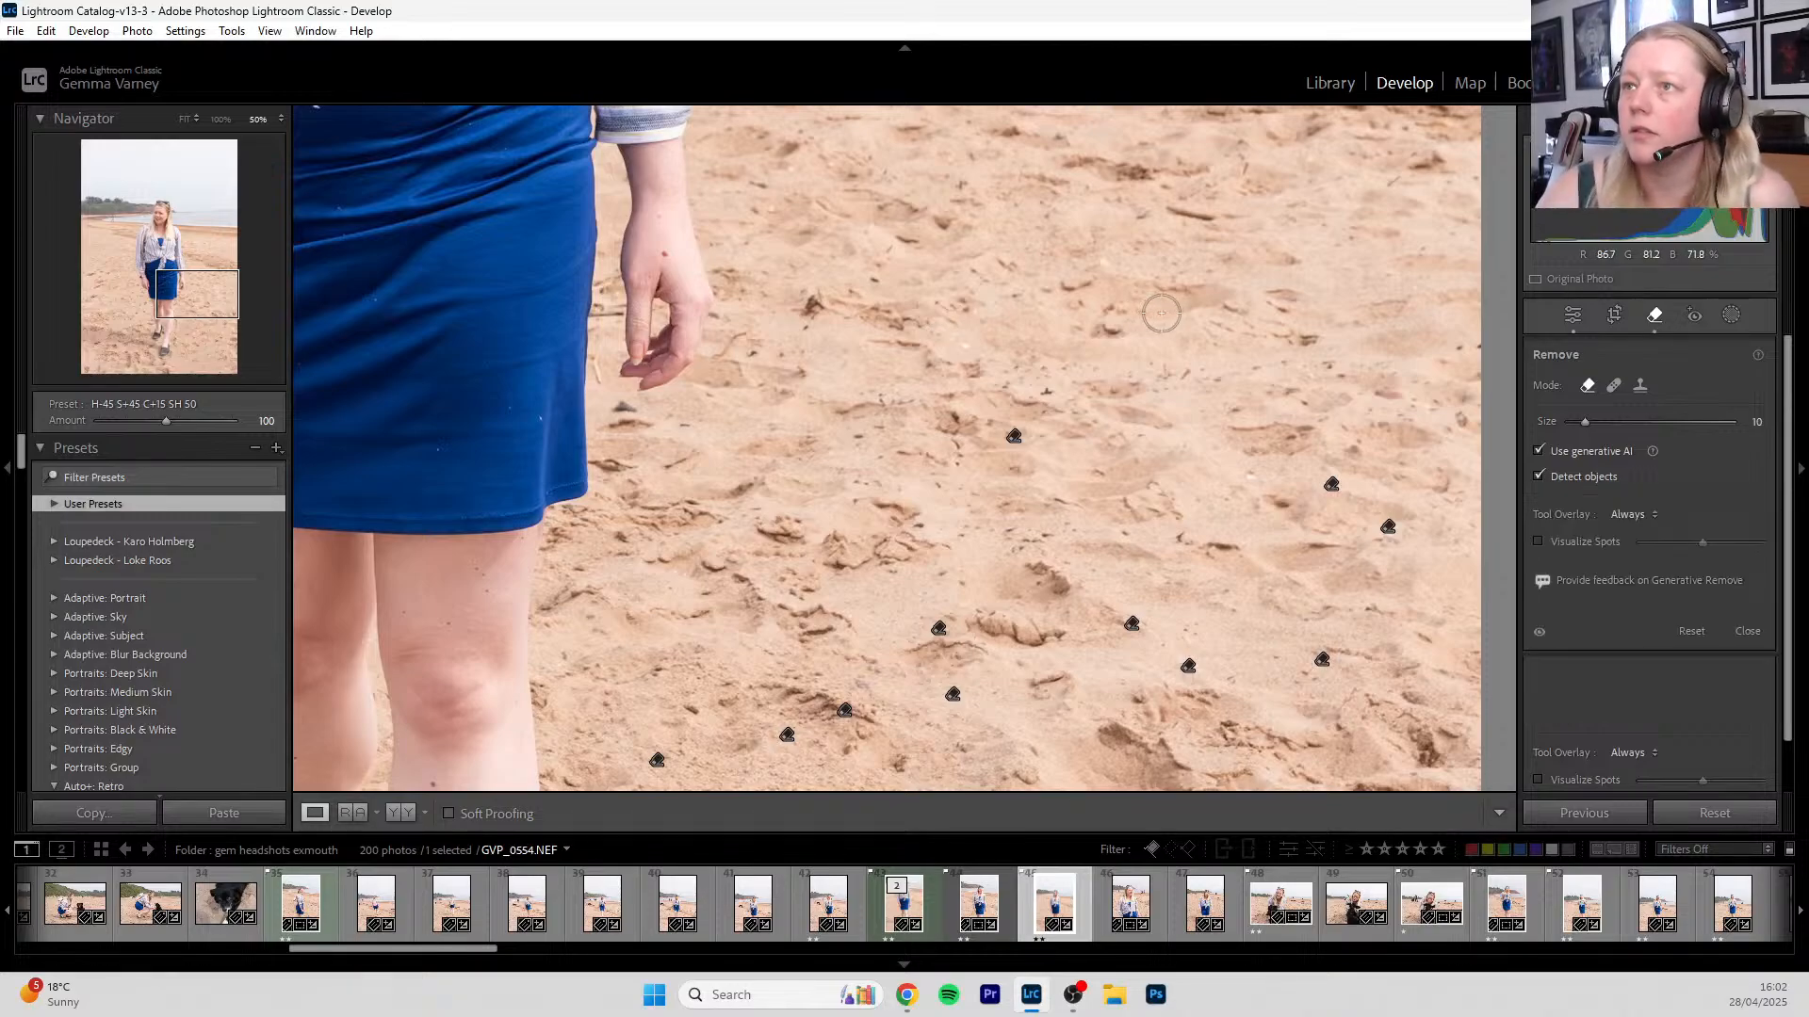
{"action": "key", "text": "q"}
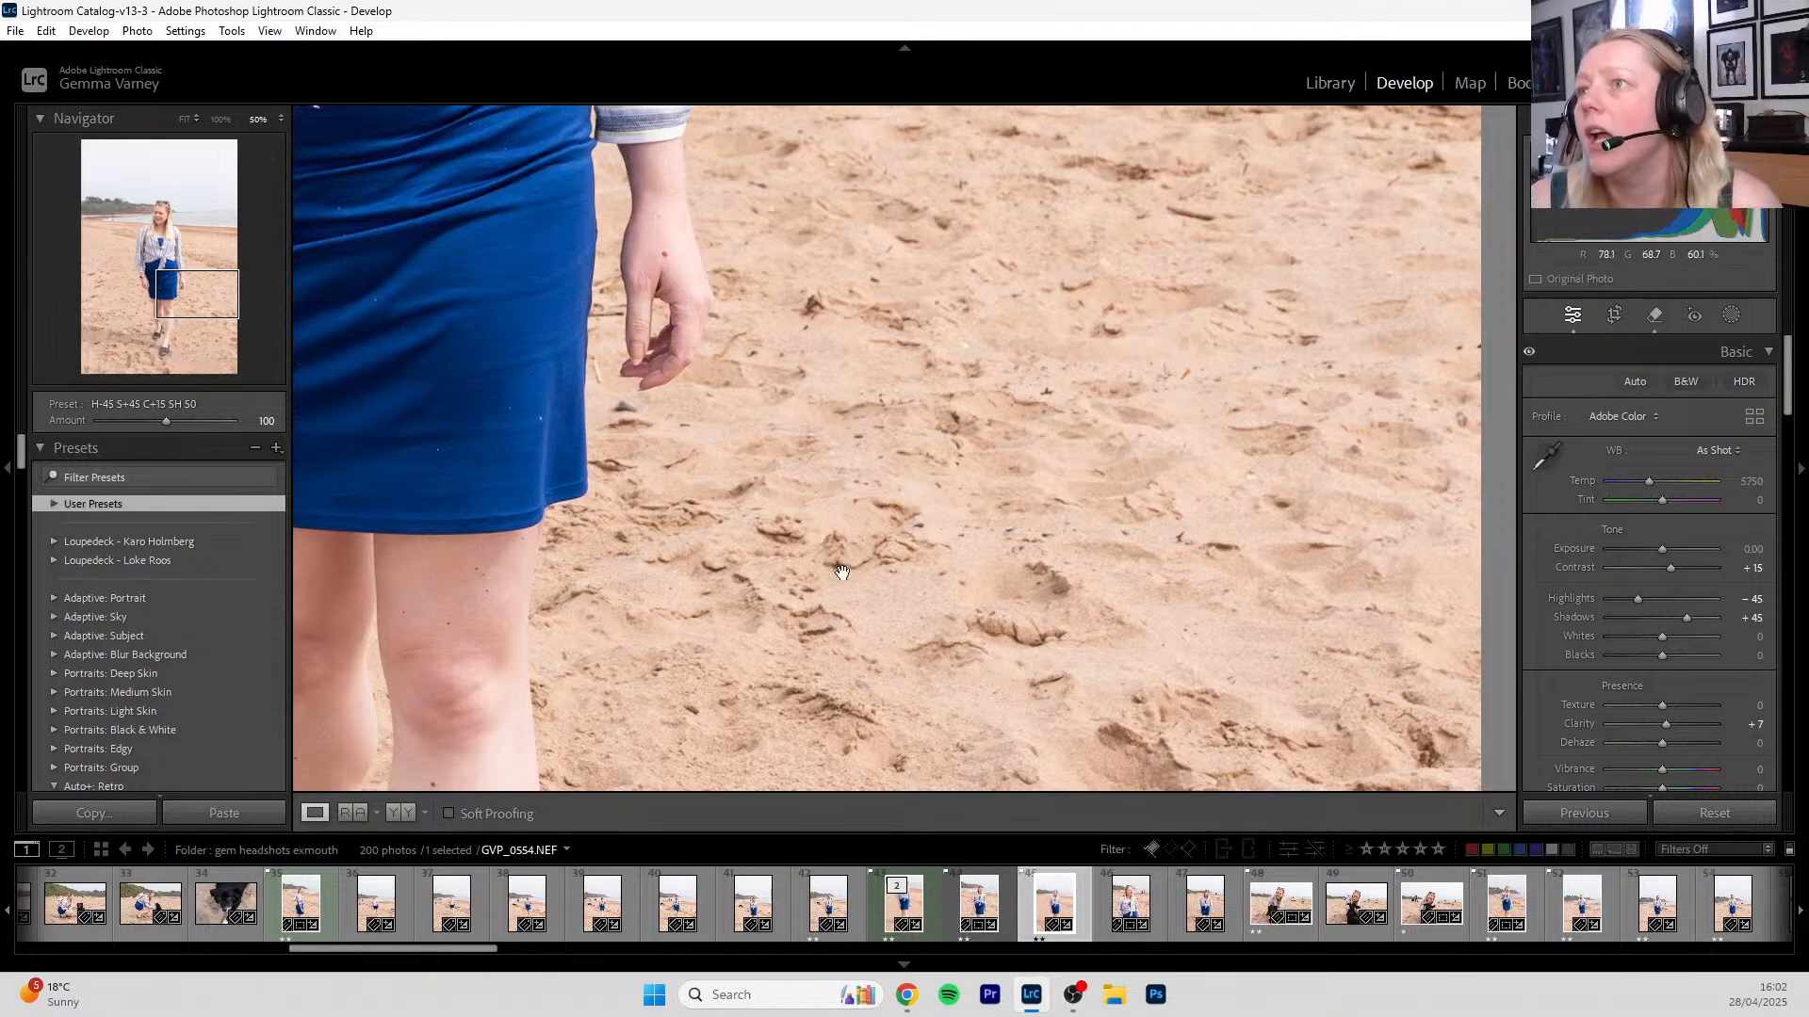
- Examine the cleaned sand in the foreground and along the other side of the woman, and view the whole photo
{"action": "left_click_drag", "start_coordinate": [1223, 613], "coordinate": [1071, 166]}
{"action": "left_click_drag", "start_coordinate": [981, 283], "coordinate": [845, 385]}
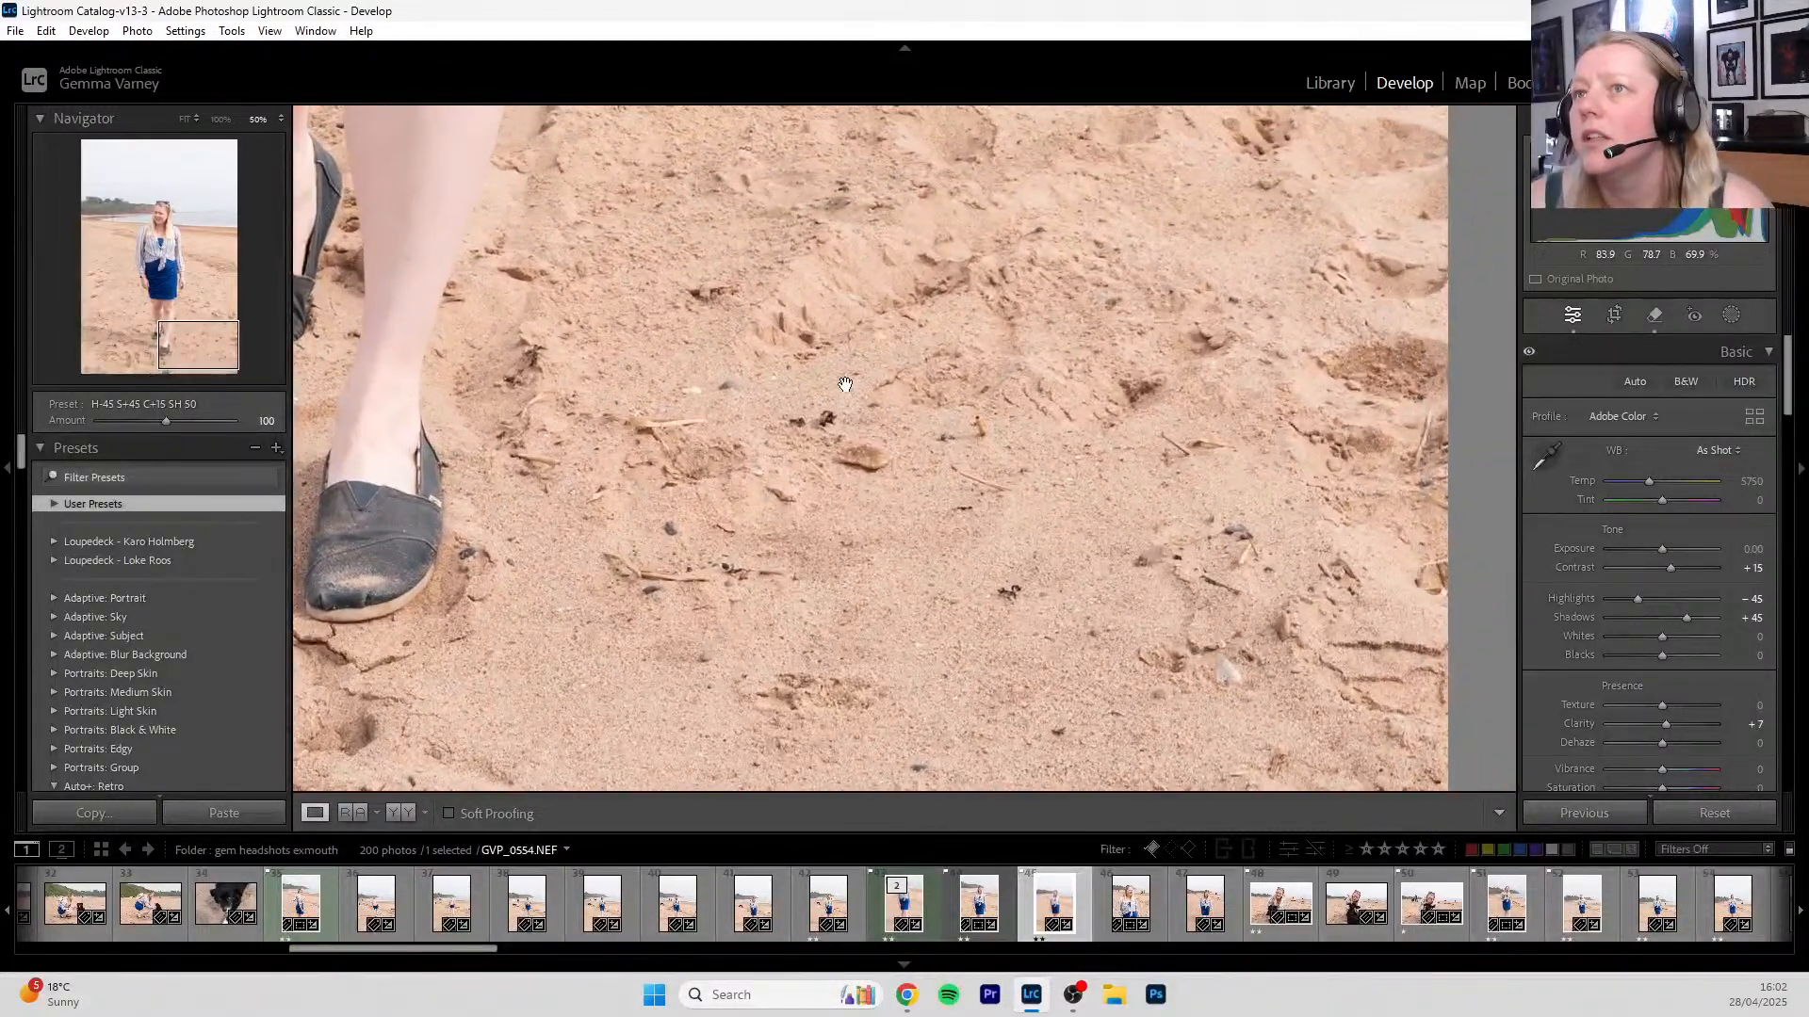
{"action": "left_click_drag", "start_coordinate": [764, 431], "coordinate": [857, 267]}
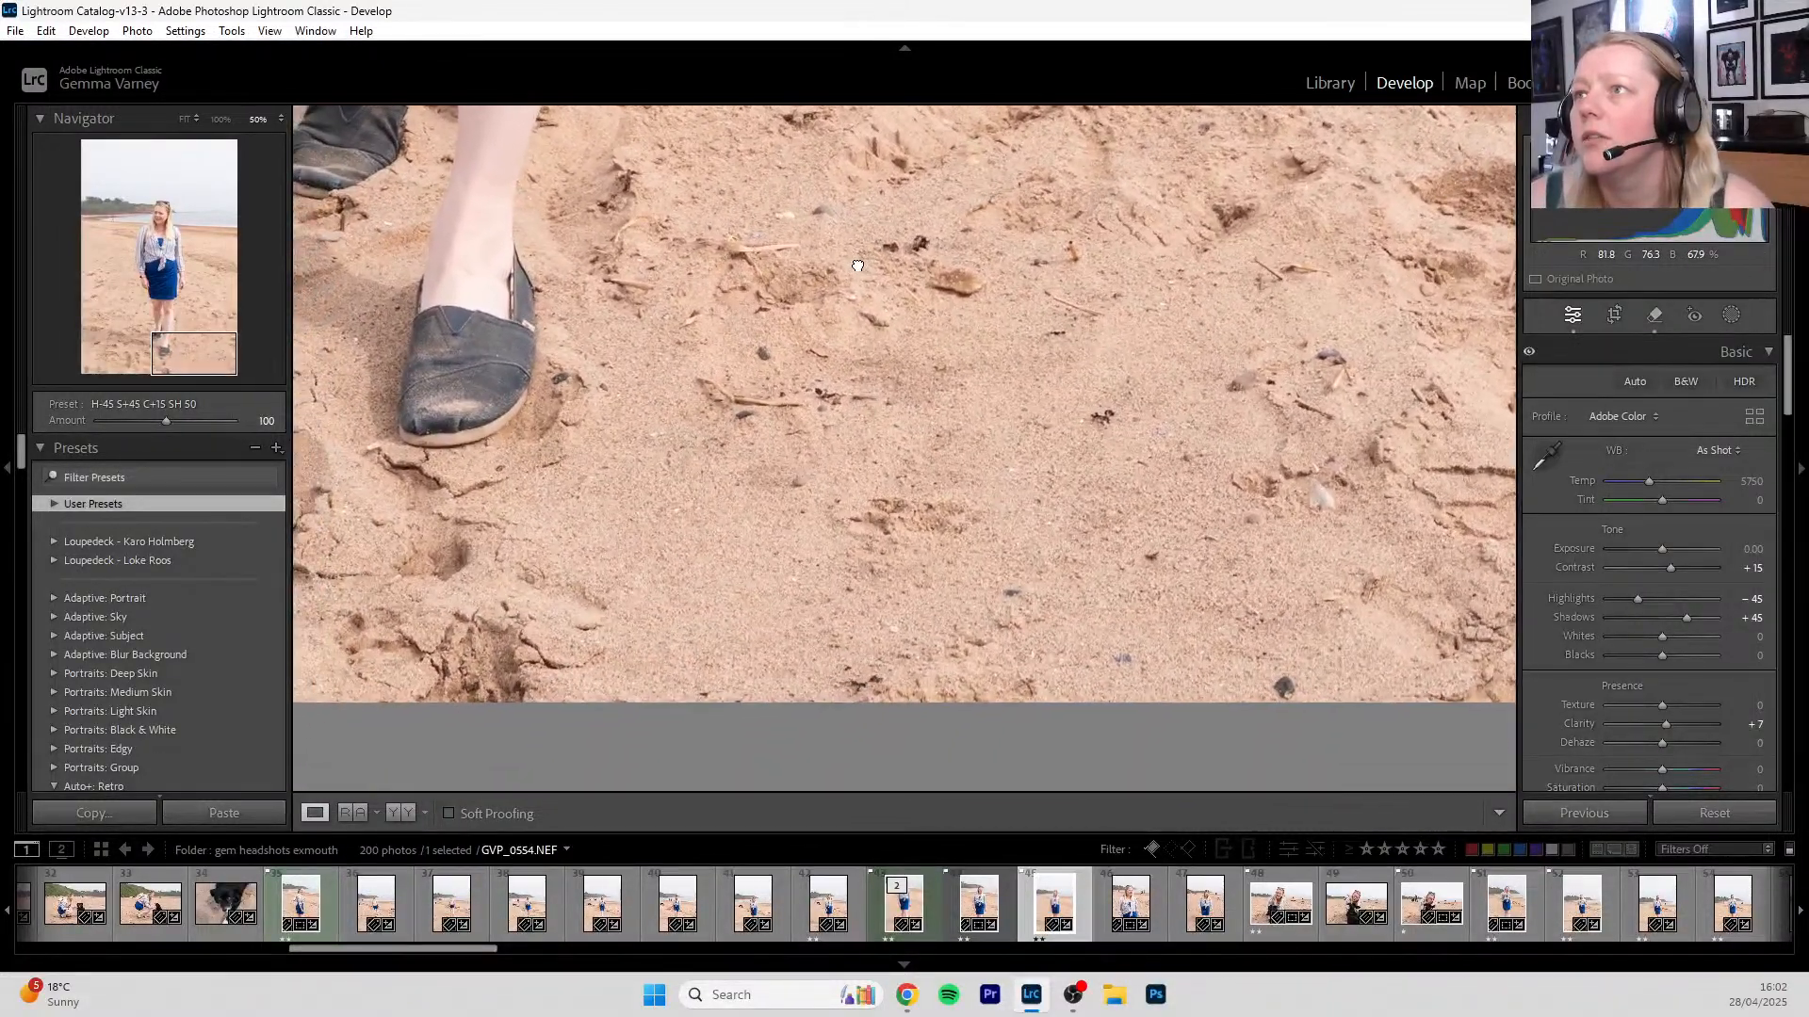
{"action": "left_click_drag", "start_coordinate": [377, 368], "coordinate": [1254, 471]}
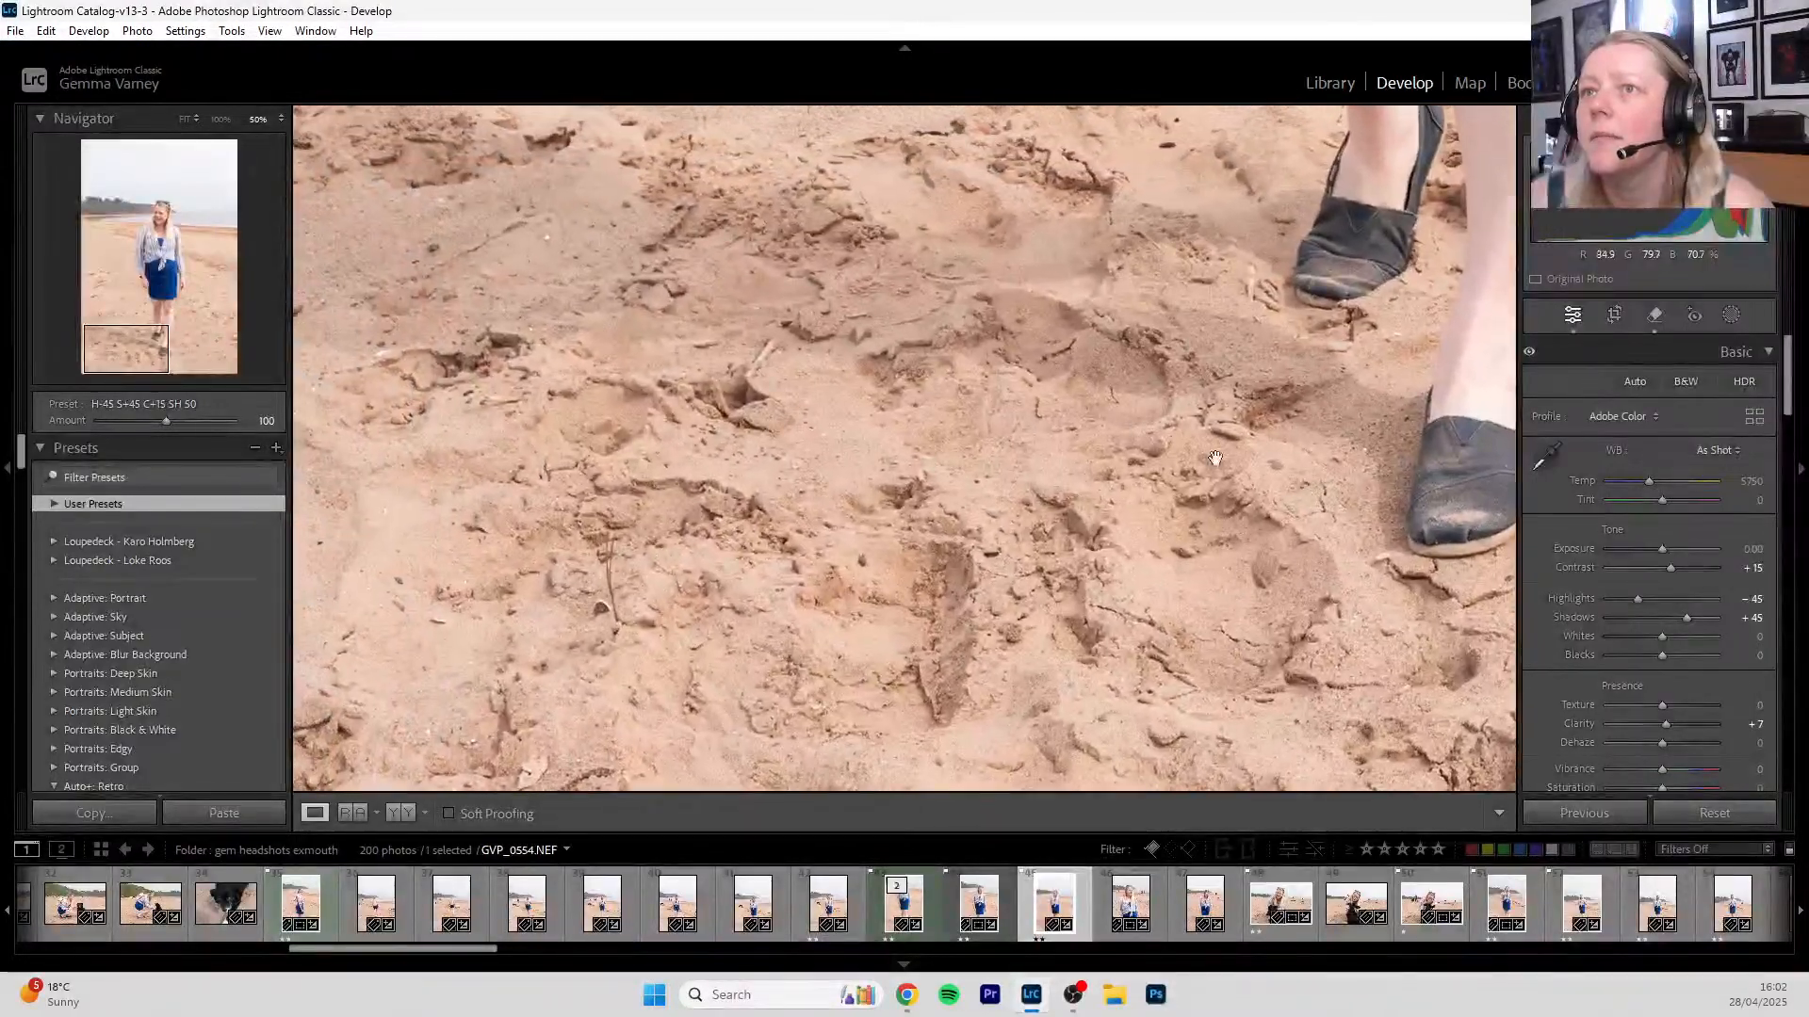
{"action": "left_click_drag", "start_coordinate": [760, 337], "coordinate": [828, 726]}
{"action": "left_click_drag", "start_coordinate": [824, 424], "coordinate": [824, 752]}
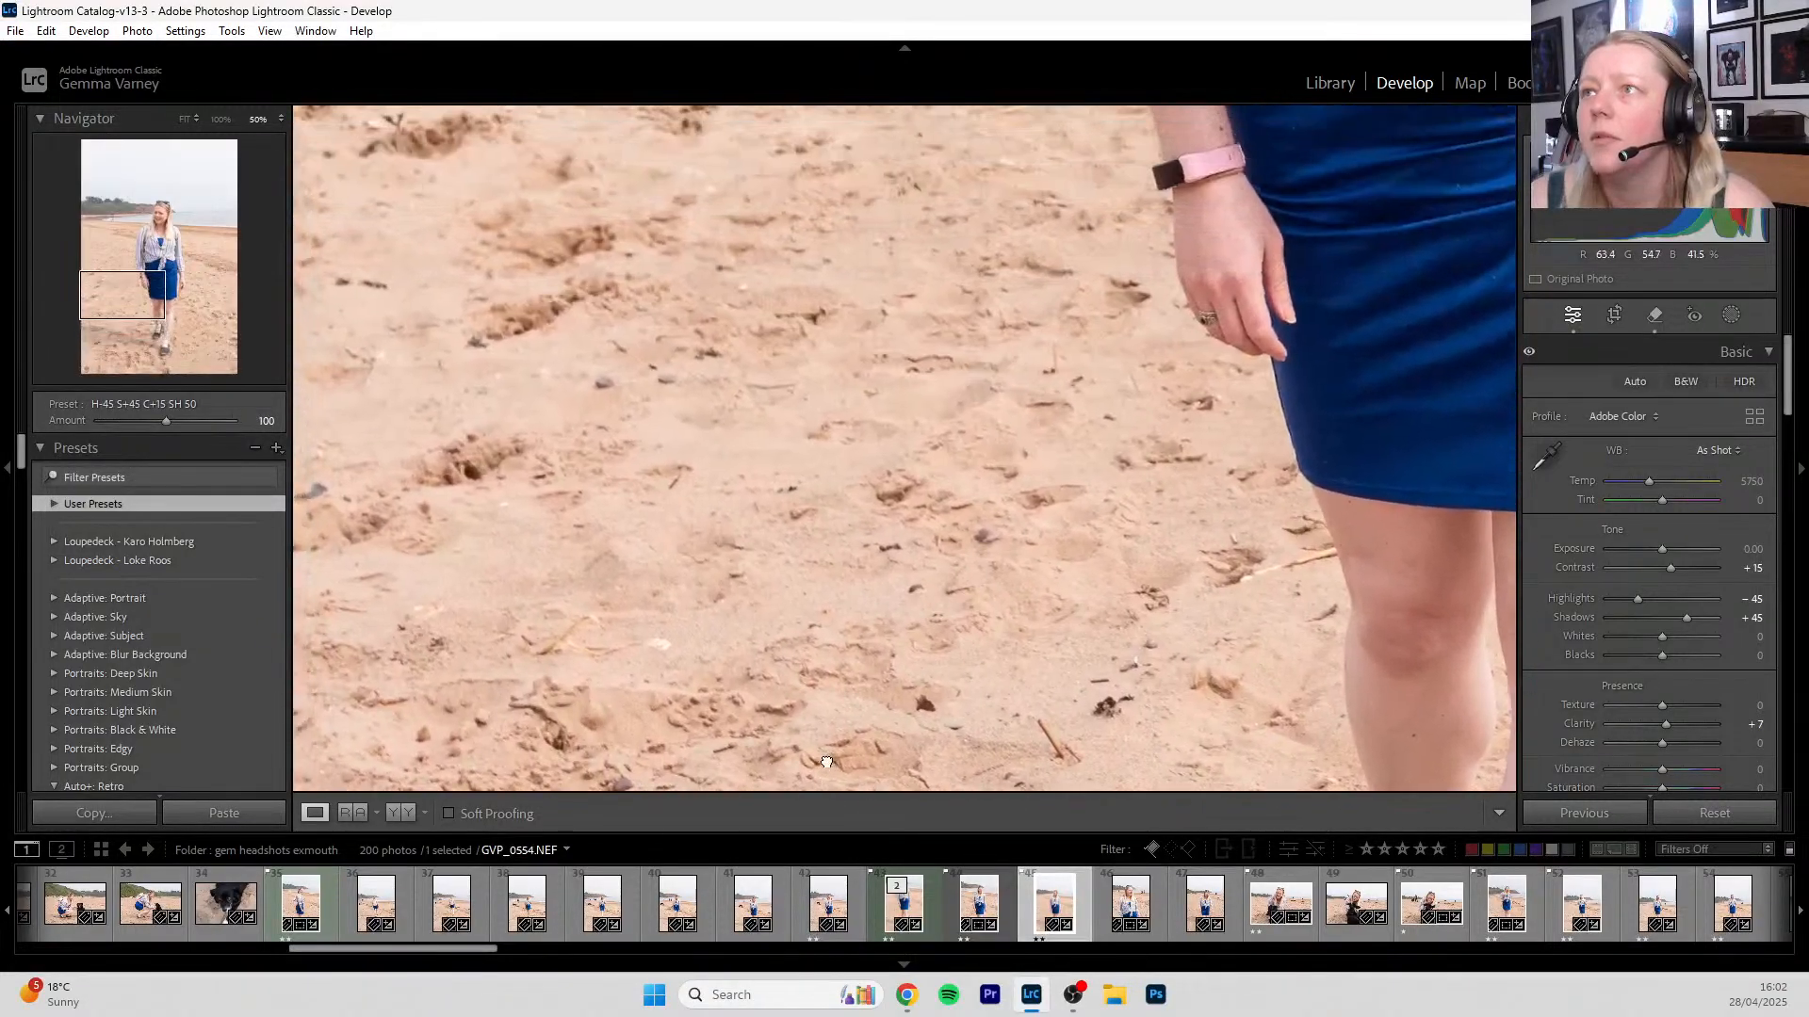
{"action": "left_click_drag", "start_coordinate": [826, 364], "coordinate": [890, 688]}
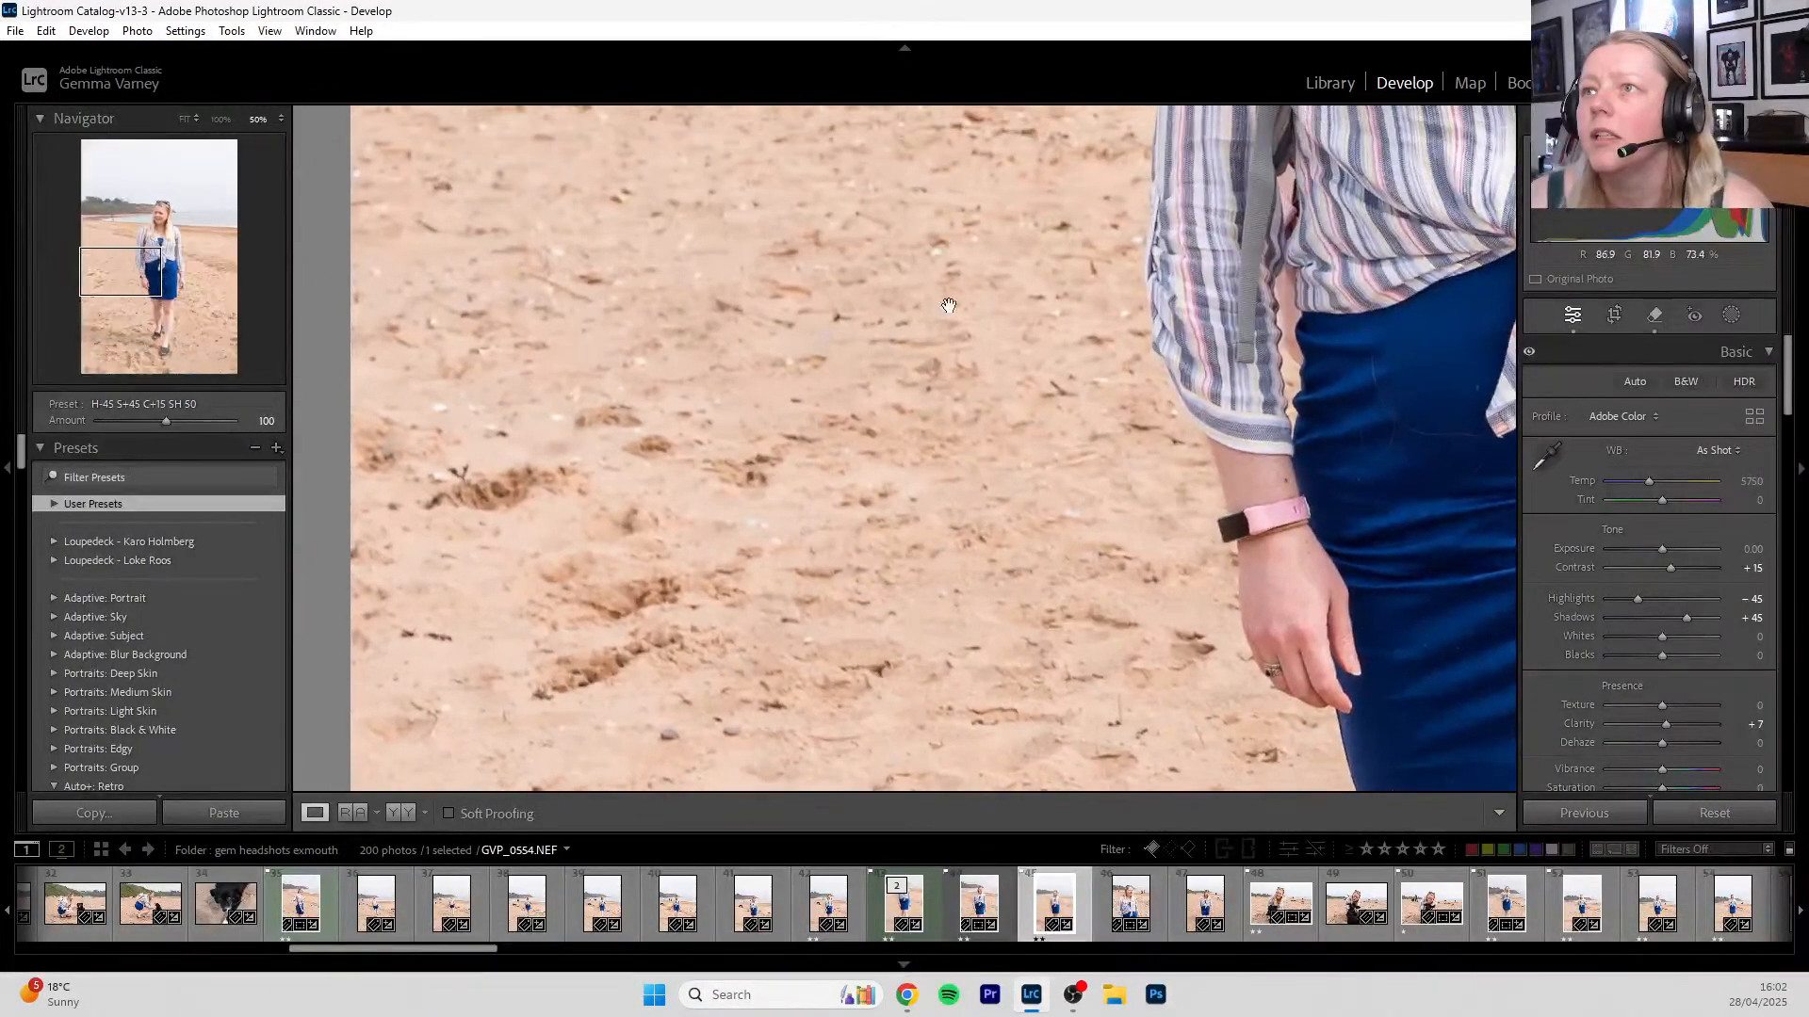
{"action": "left_click_drag", "start_coordinate": [938, 352], "coordinate": [852, 609]}
{"action": "left_click_drag", "start_coordinate": [857, 471], "coordinate": [975, 364]}
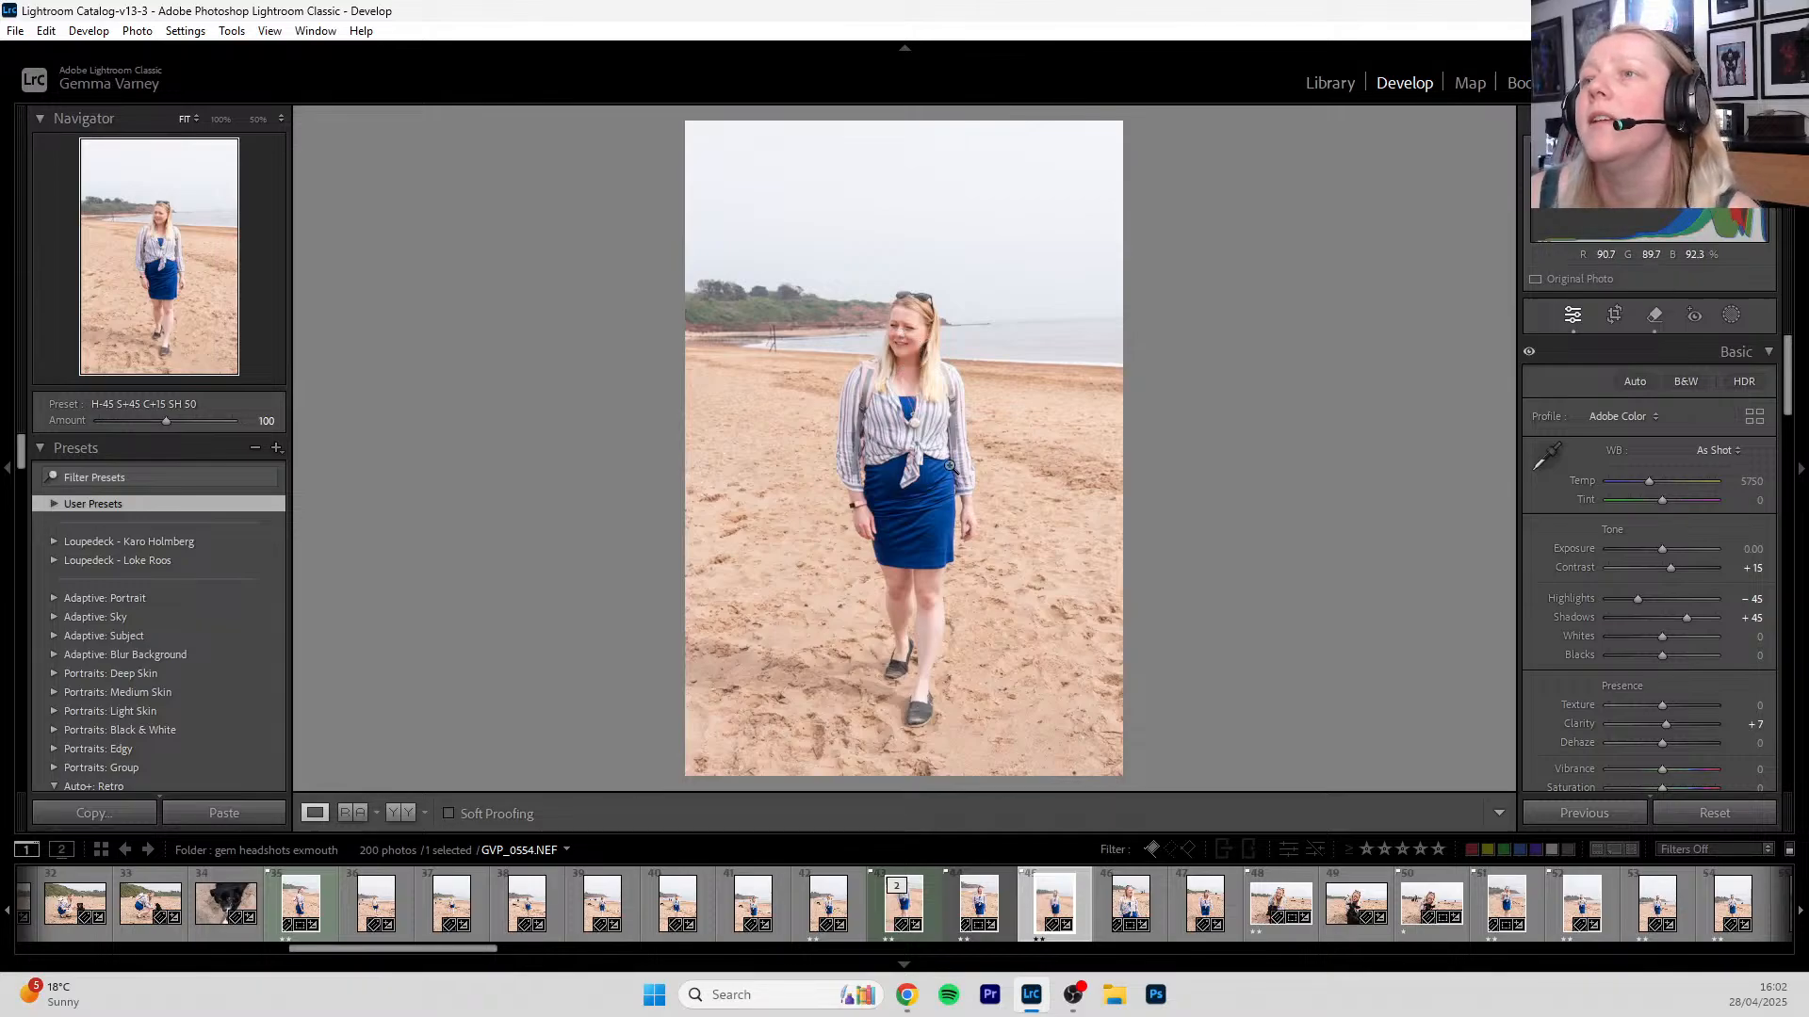
- Inspect the woman's face at 50% zoom and the sand beside her arm, skirt and legs
{"action": "left_click", "coordinate": [904, 334]}
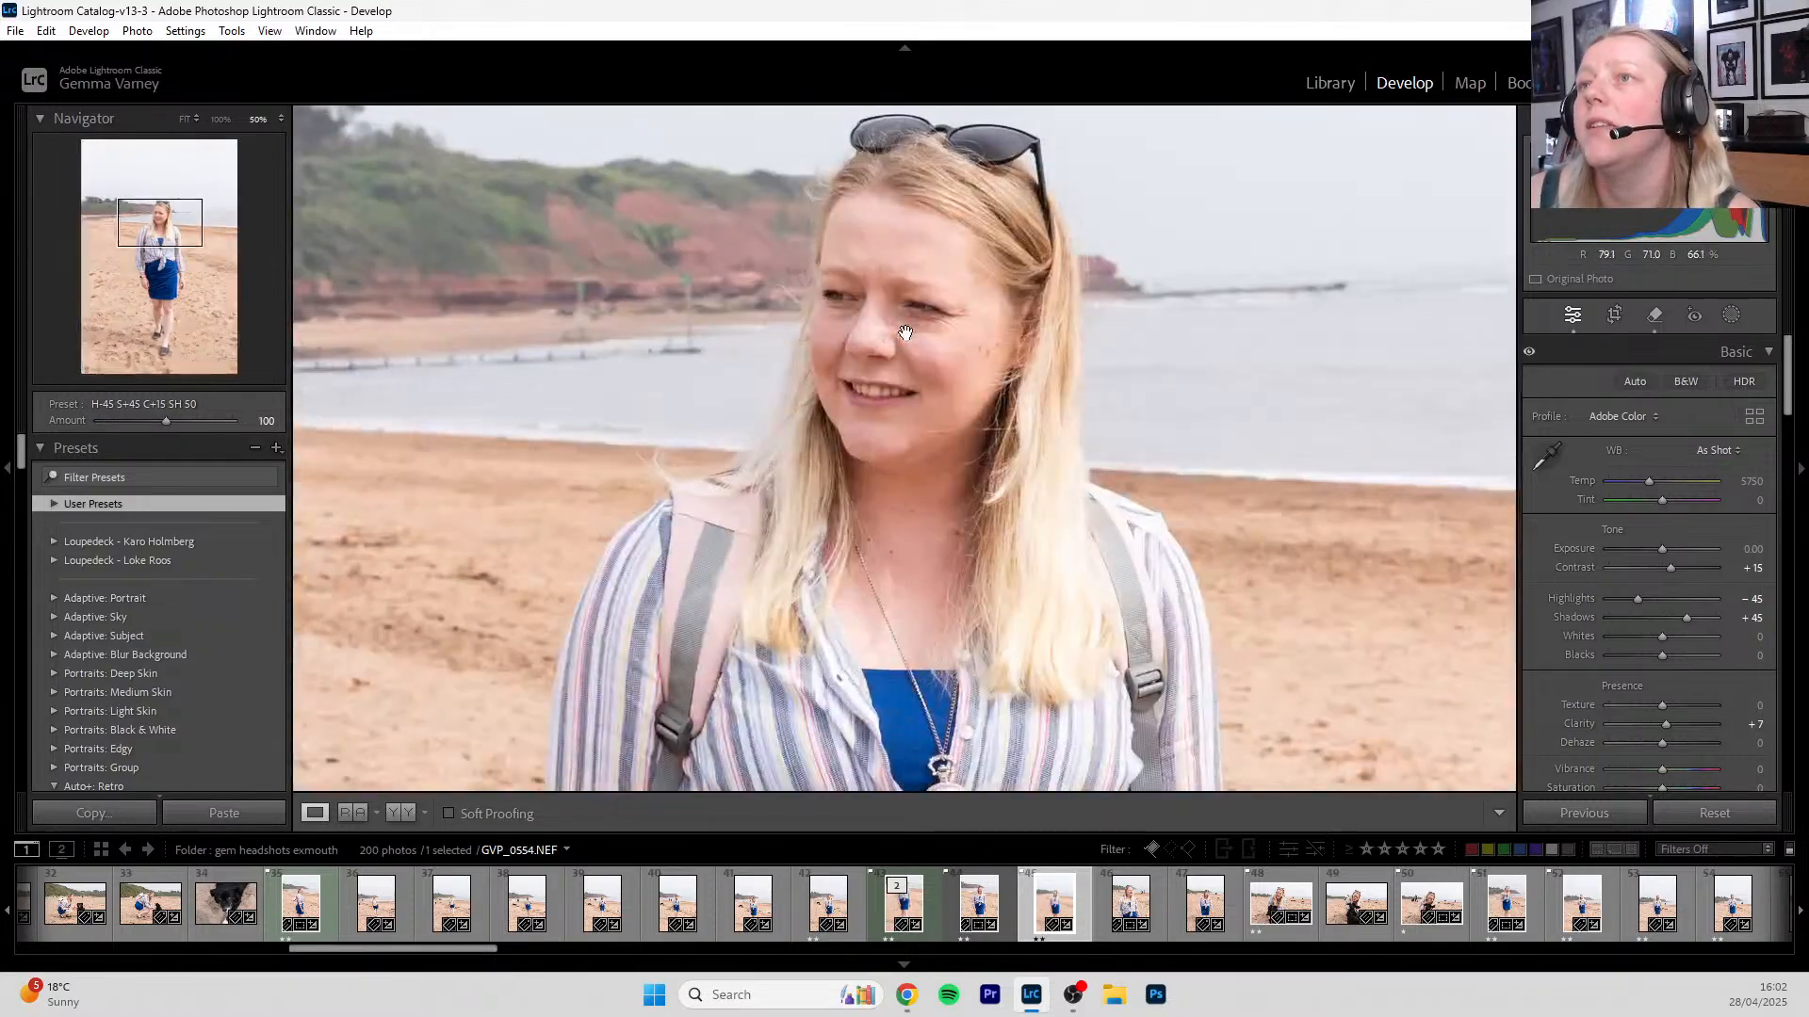
{"action": "left_click_drag", "start_coordinate": [905, 334], "coordinate": [1217, 344]}
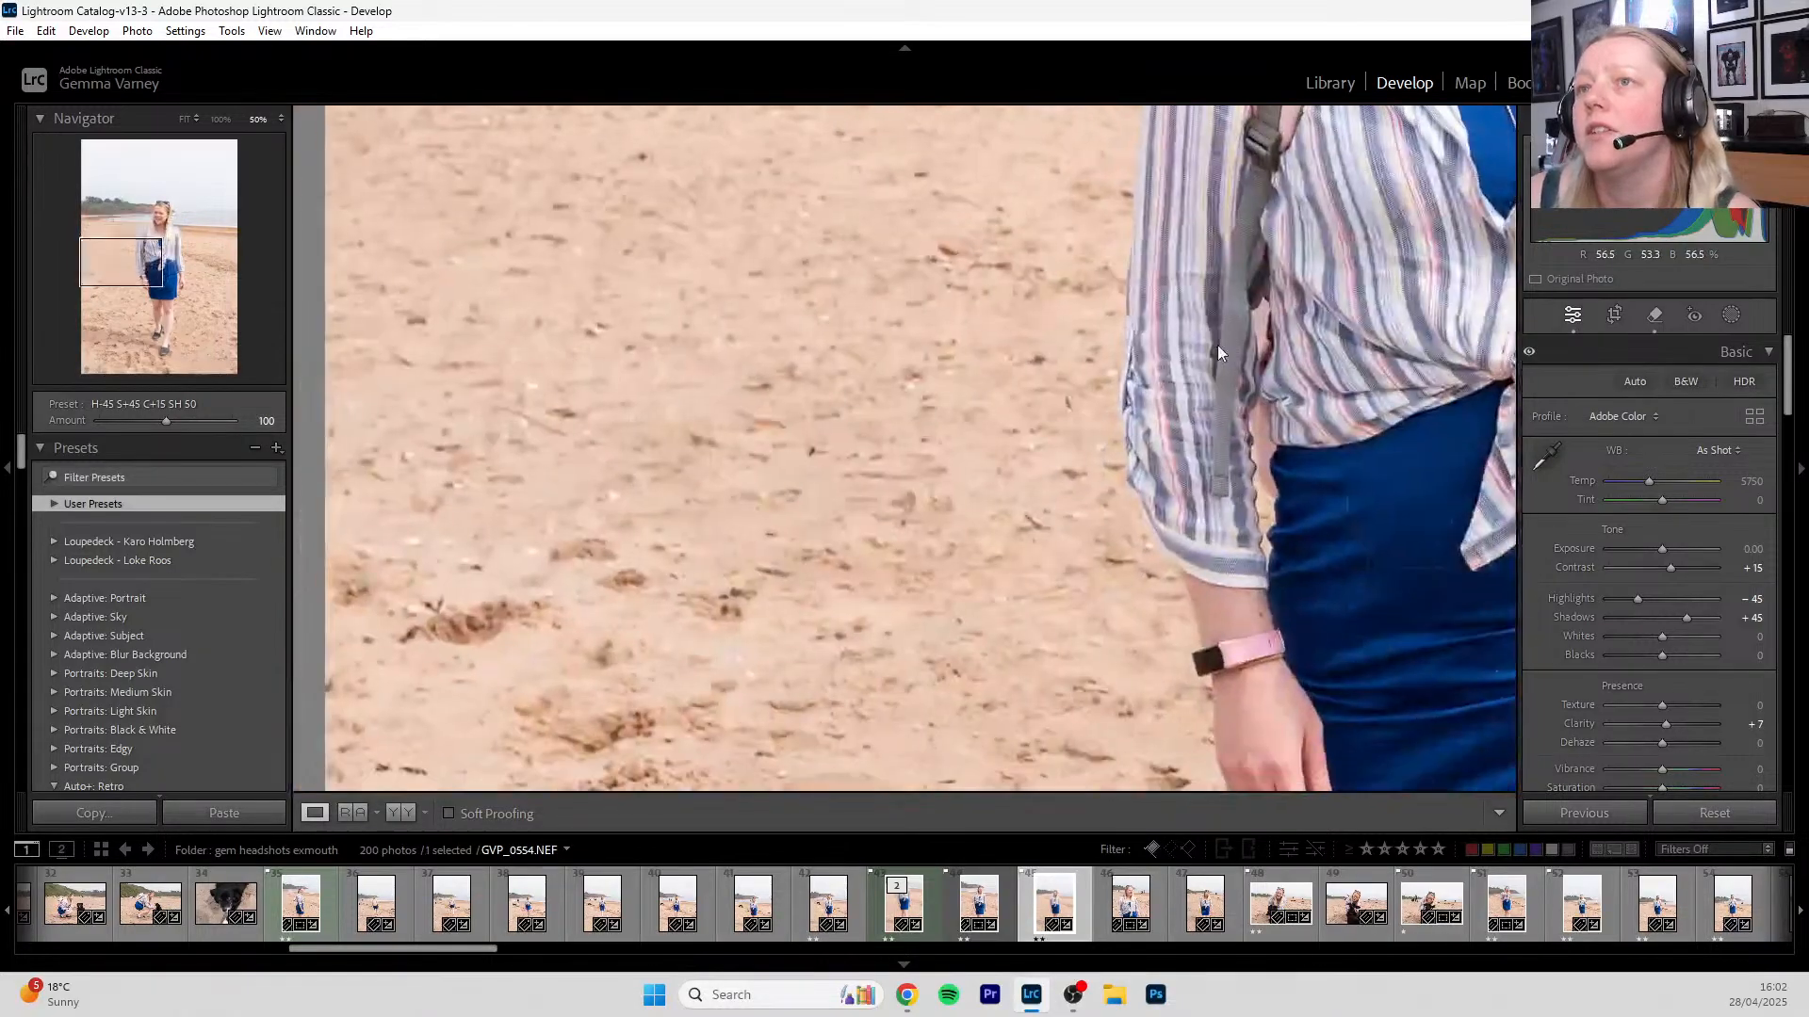
{"action": "left_click_drag", "start_coordinate": [1413, 502], "coordinate": [1415, 219]}
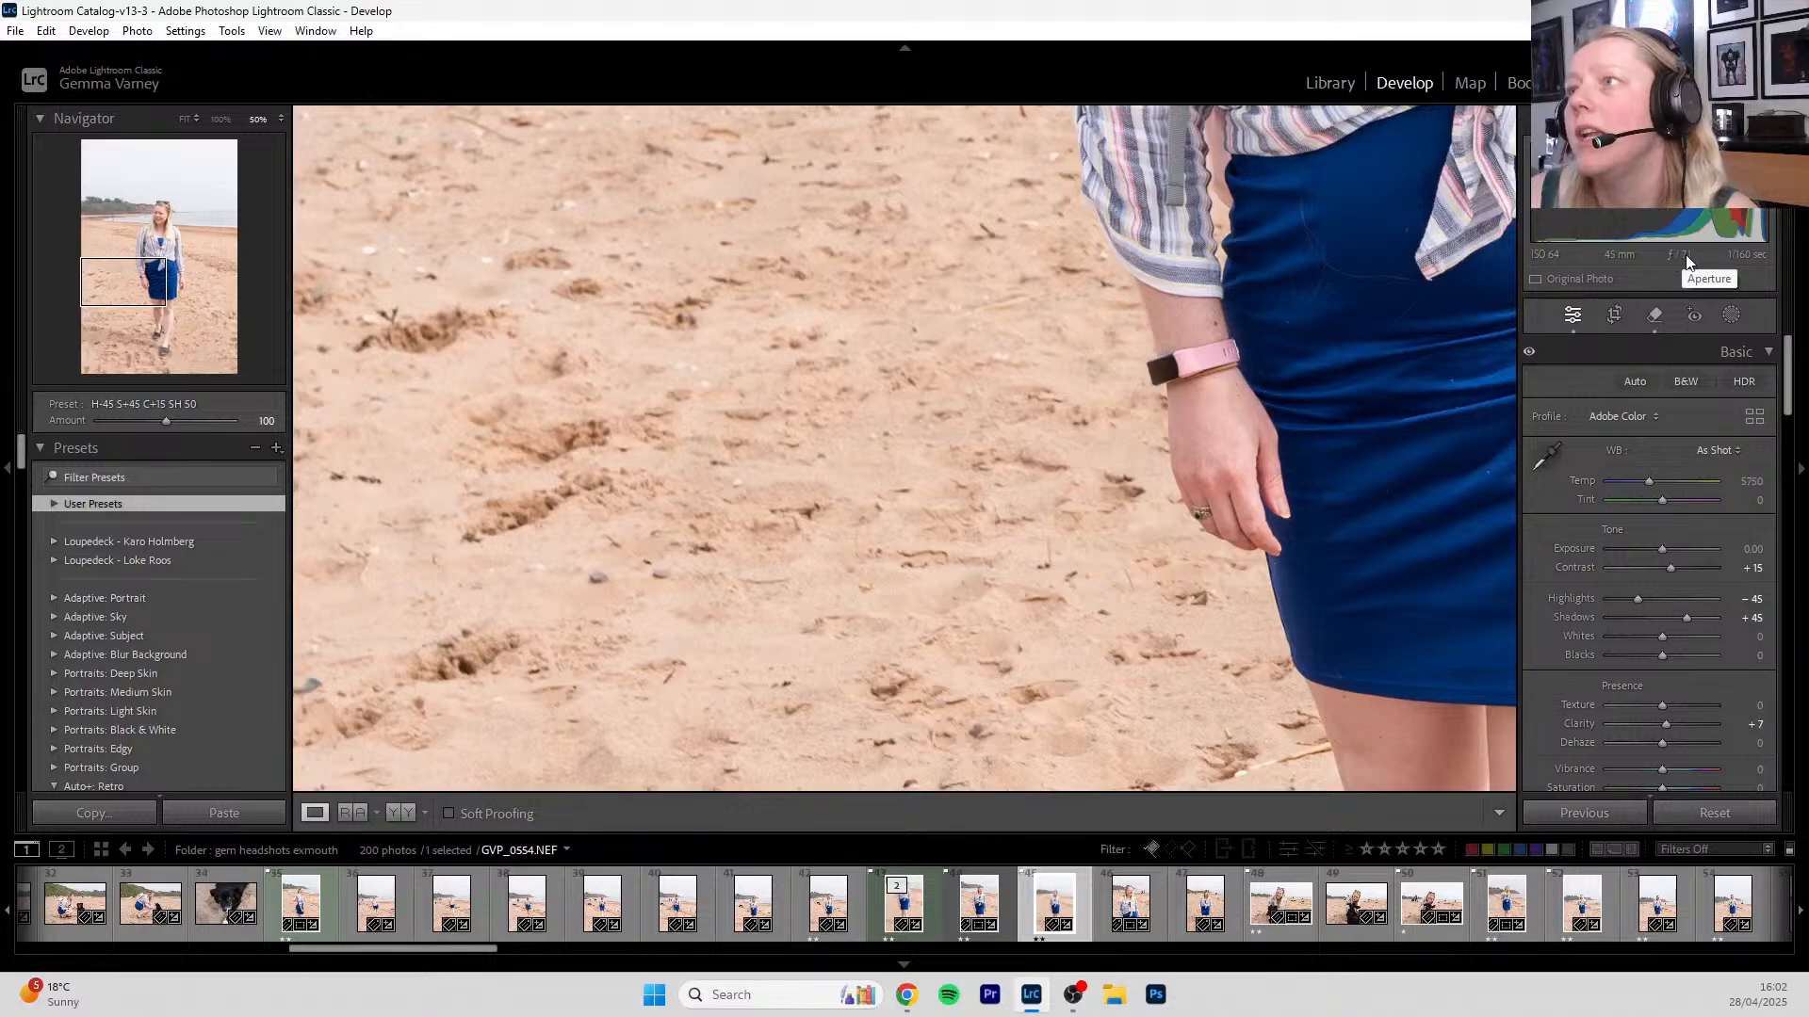
{"action": "left_click_drag", "start_coordinate": [1225, 682], "coordinate": [1044, 239]}
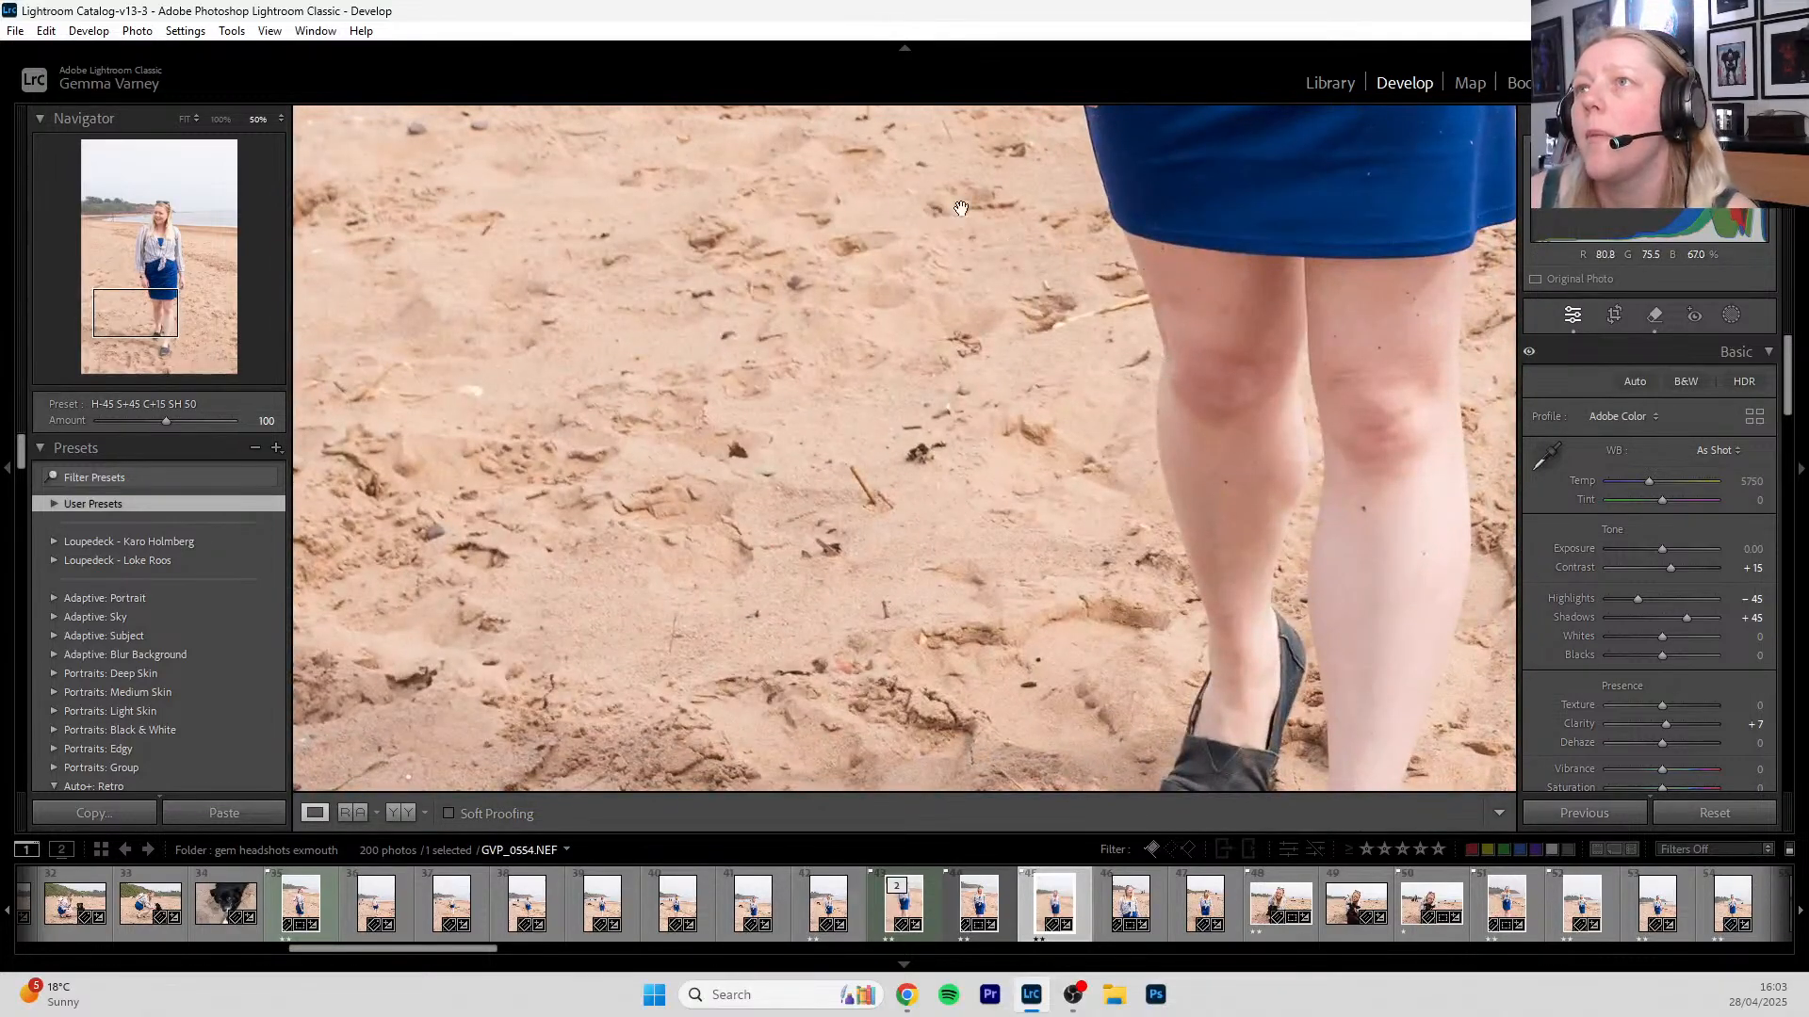
- Inspect the sand around the woman's shoes along the photo's lower edge, and view the whole photo
{"action": "left_click_drag", "start_coordinate": [858, 745], "coordinate": [476, 157]}
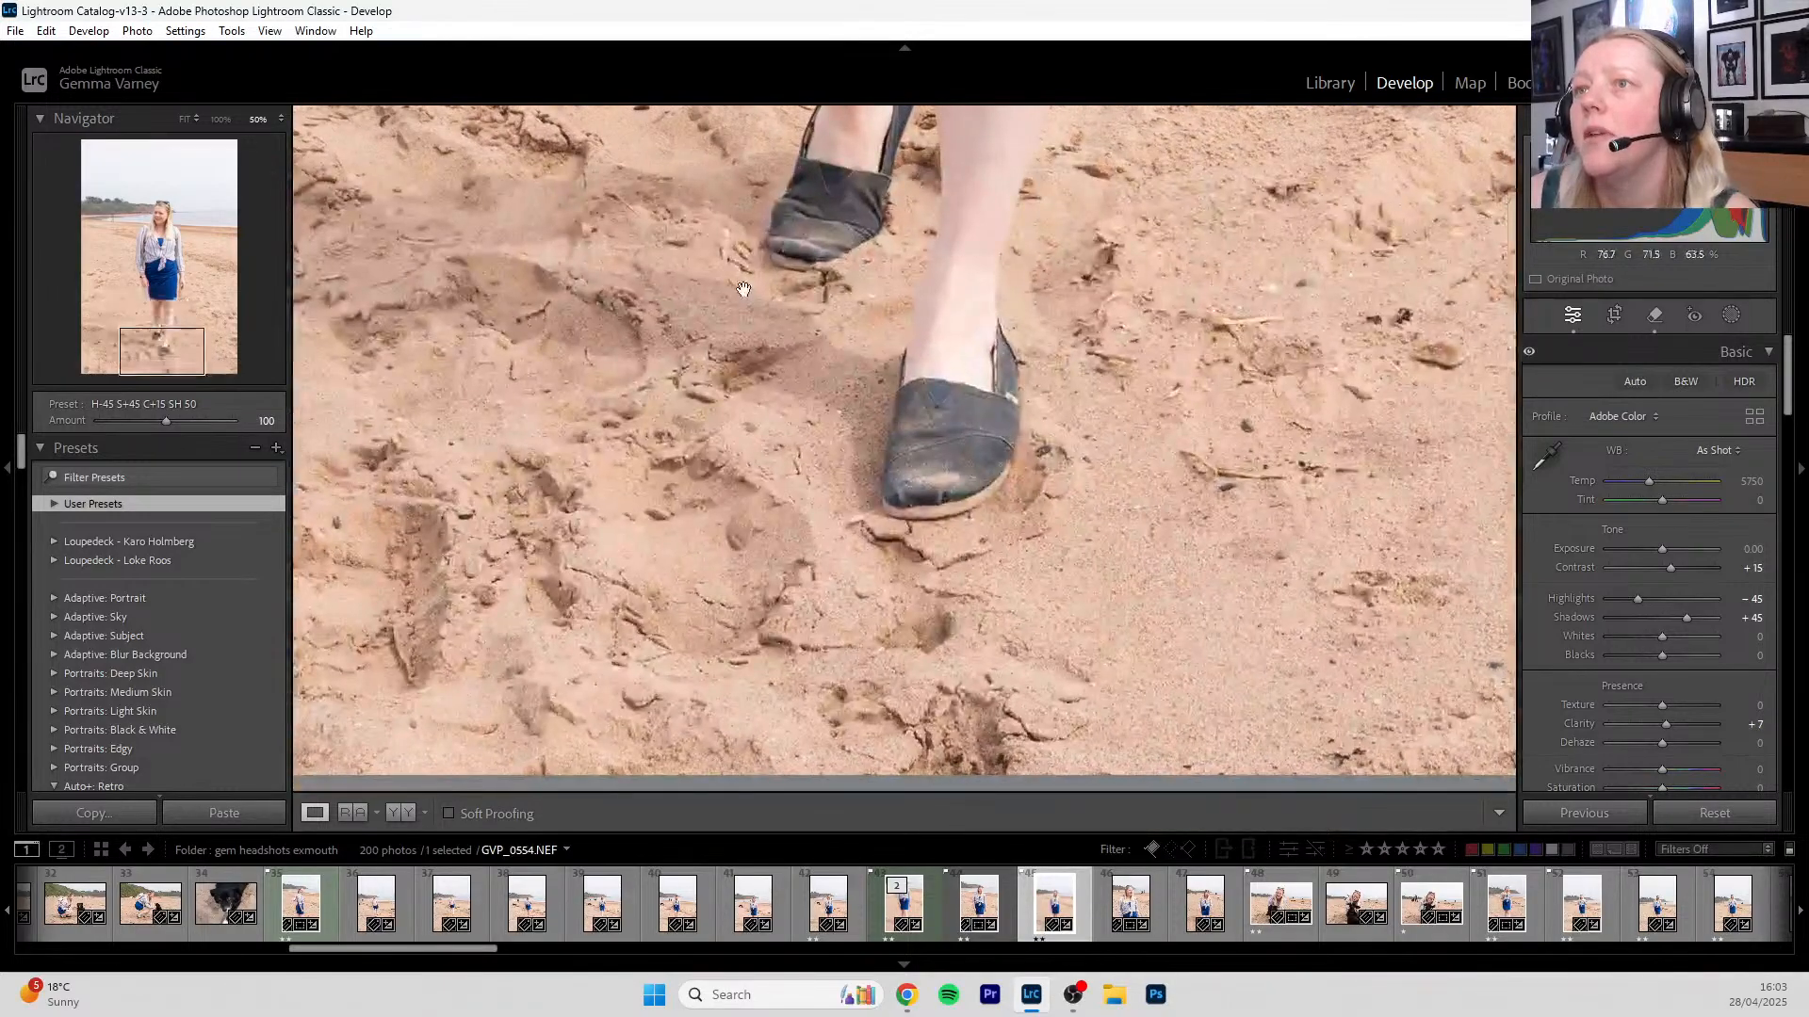
{"action": "left_click", "coordinate": [881, 628]}
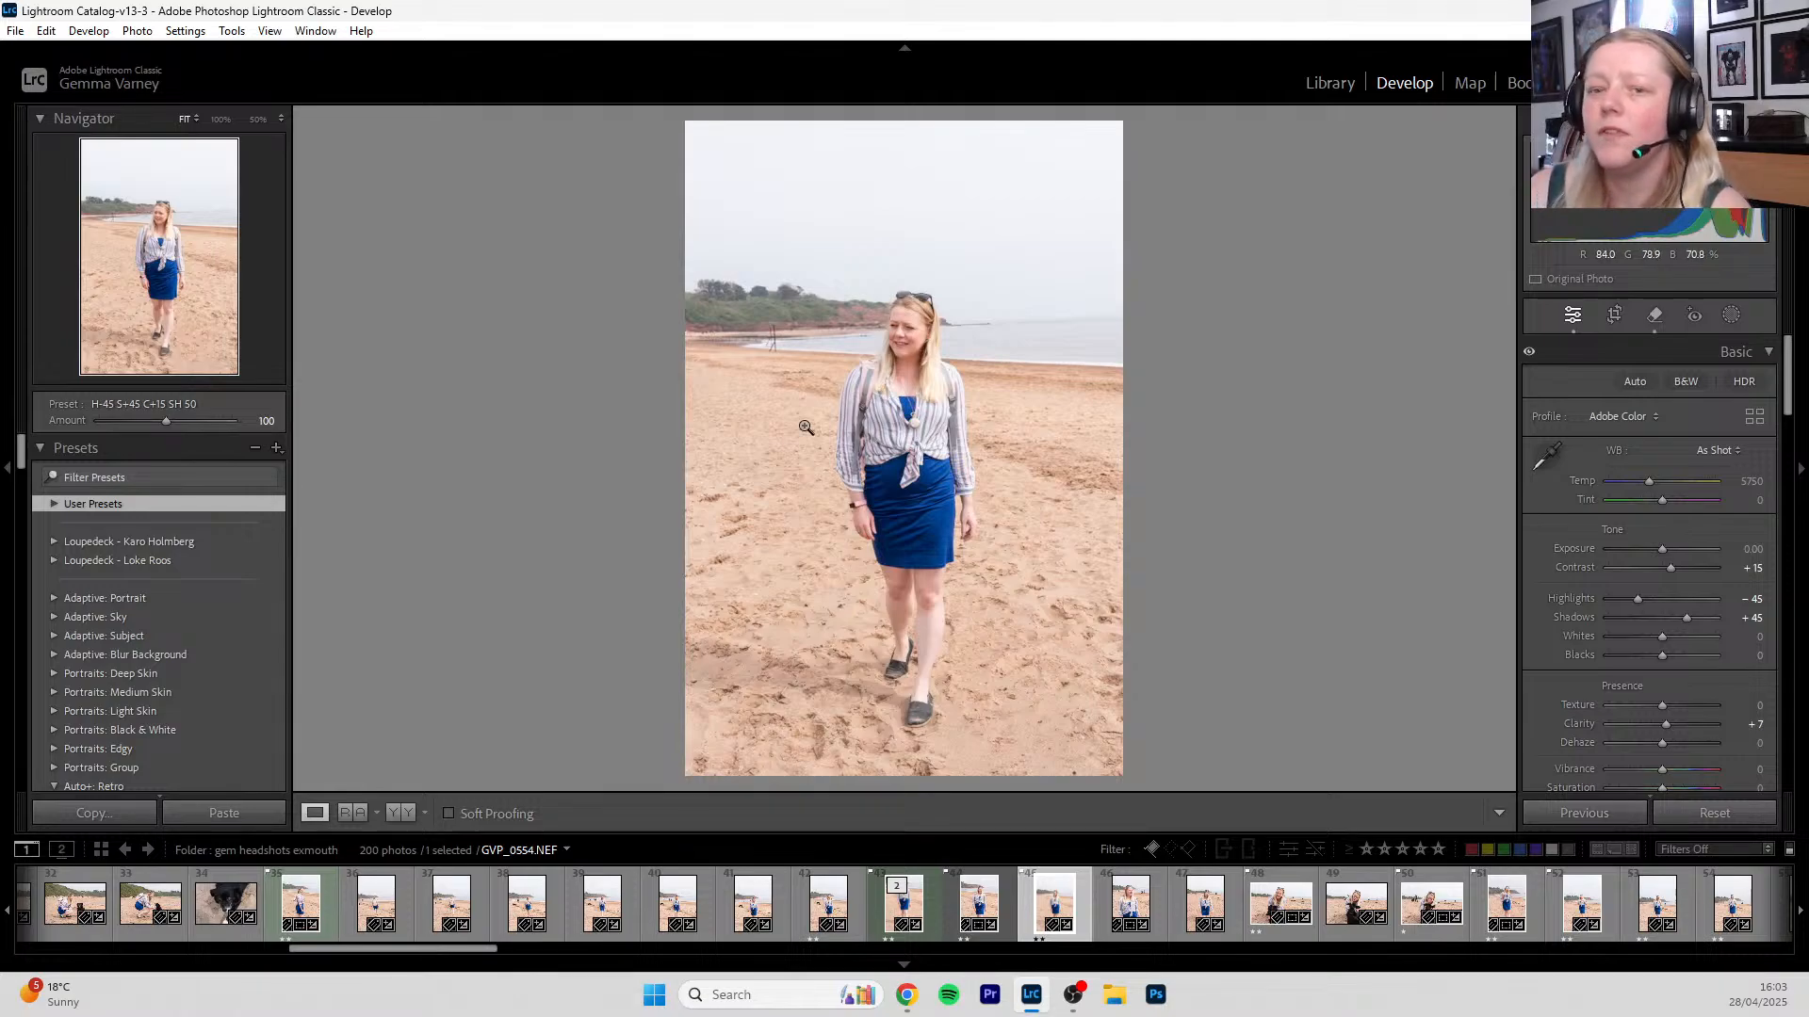
- Try a tighter crop around the woman at the original aspect ratio, repositioning the photo within the frame
{"action": "left_click", "coordinate": [1616, 315]}
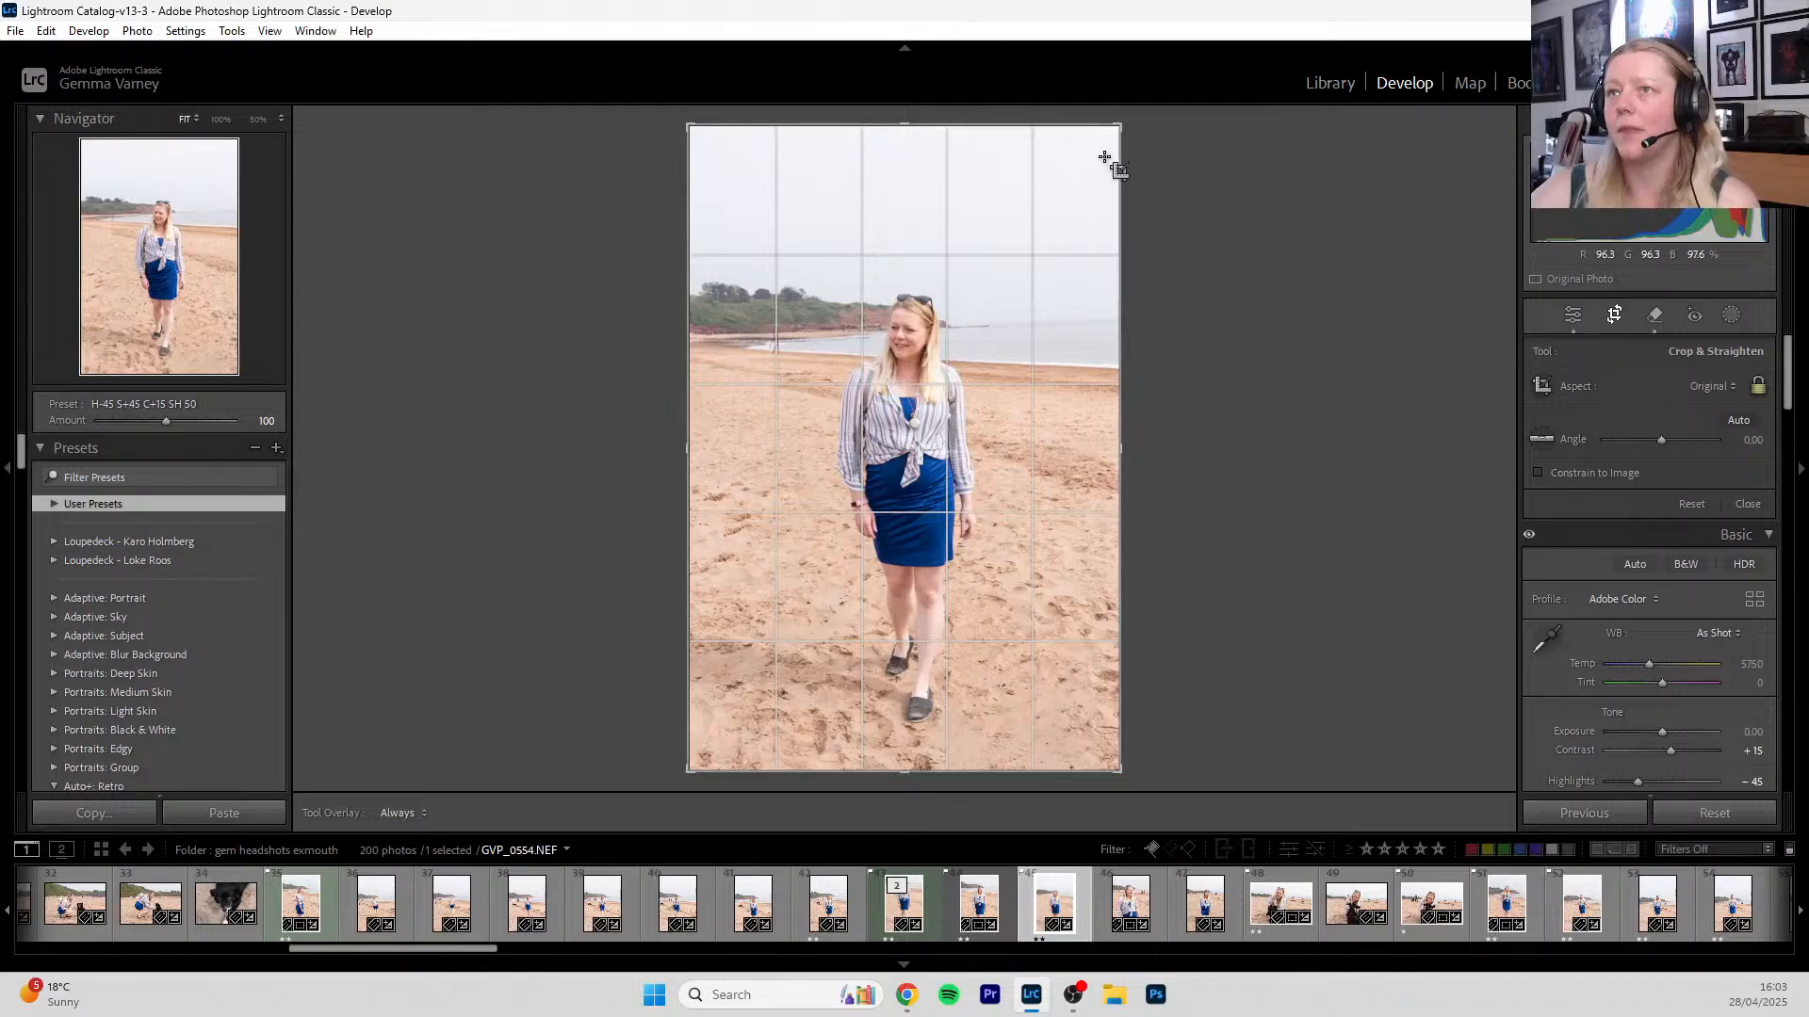
{"action": "left_click_drag", "start_coordinate": [1124, 125], "coordinate": [1078, 187]}
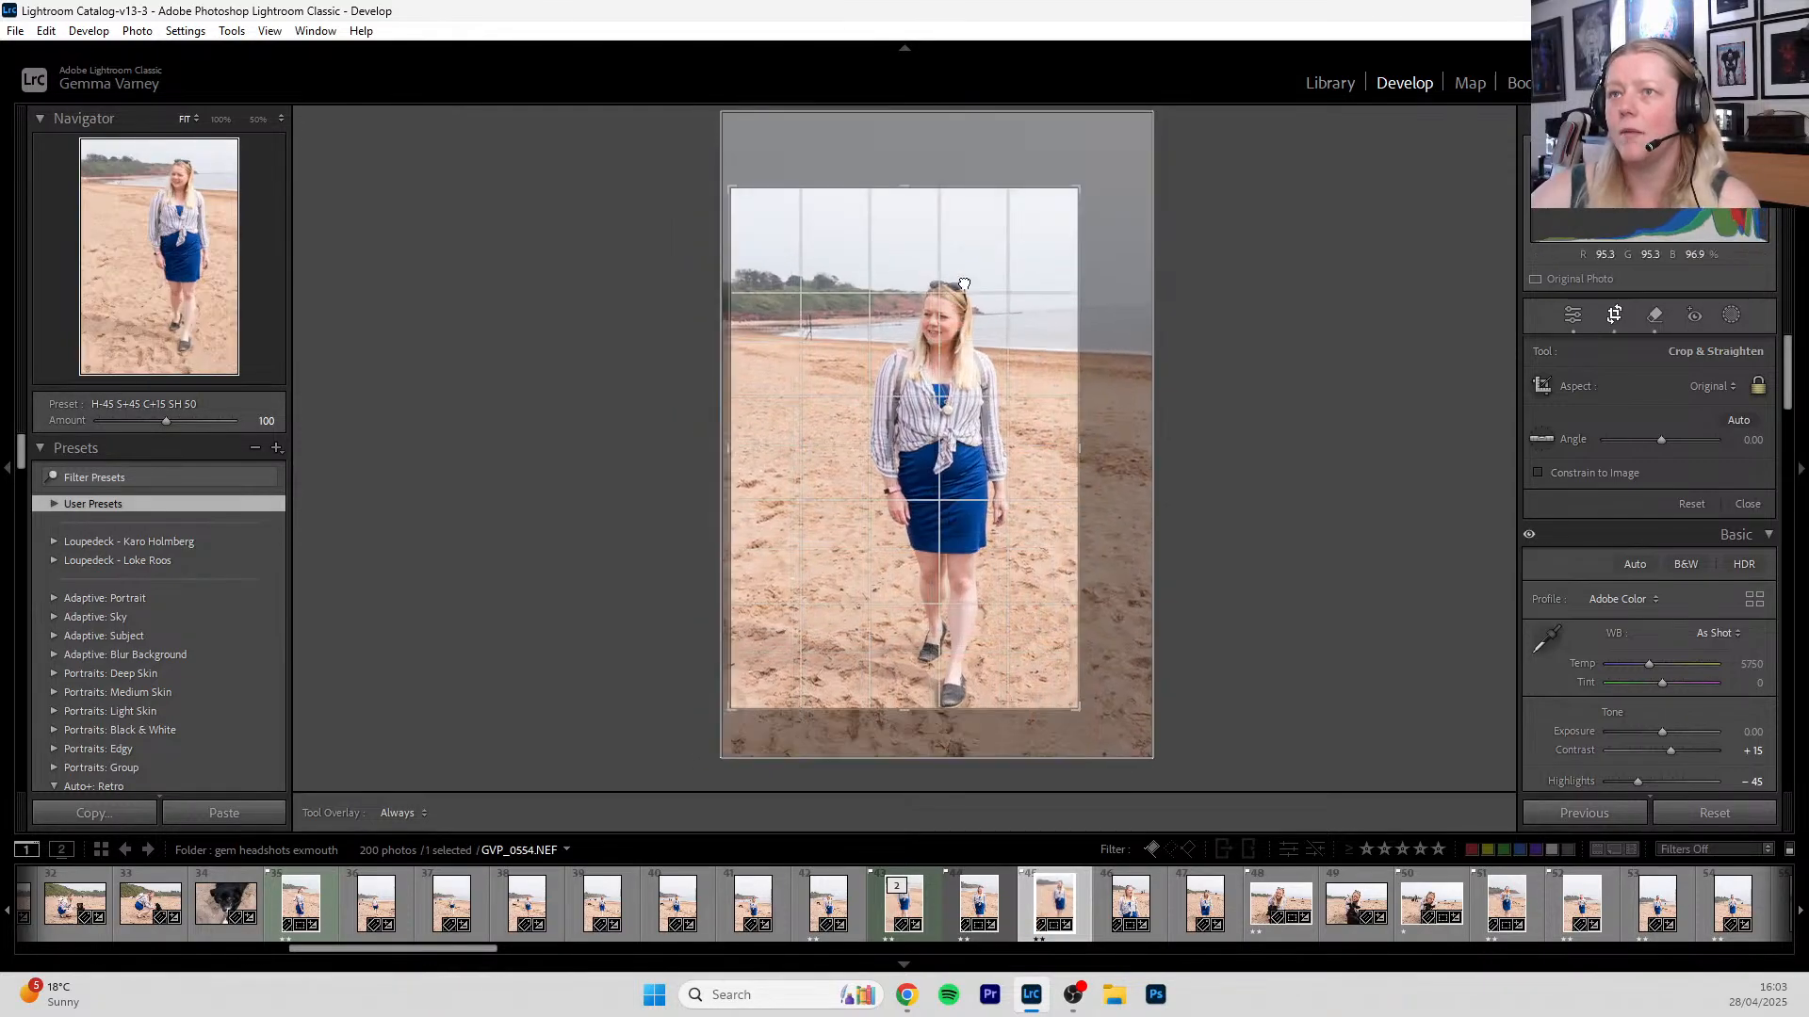
{"action": "left_click_drag", "start_coordinate": [963, 284], "coordinate": [1001, 256]}
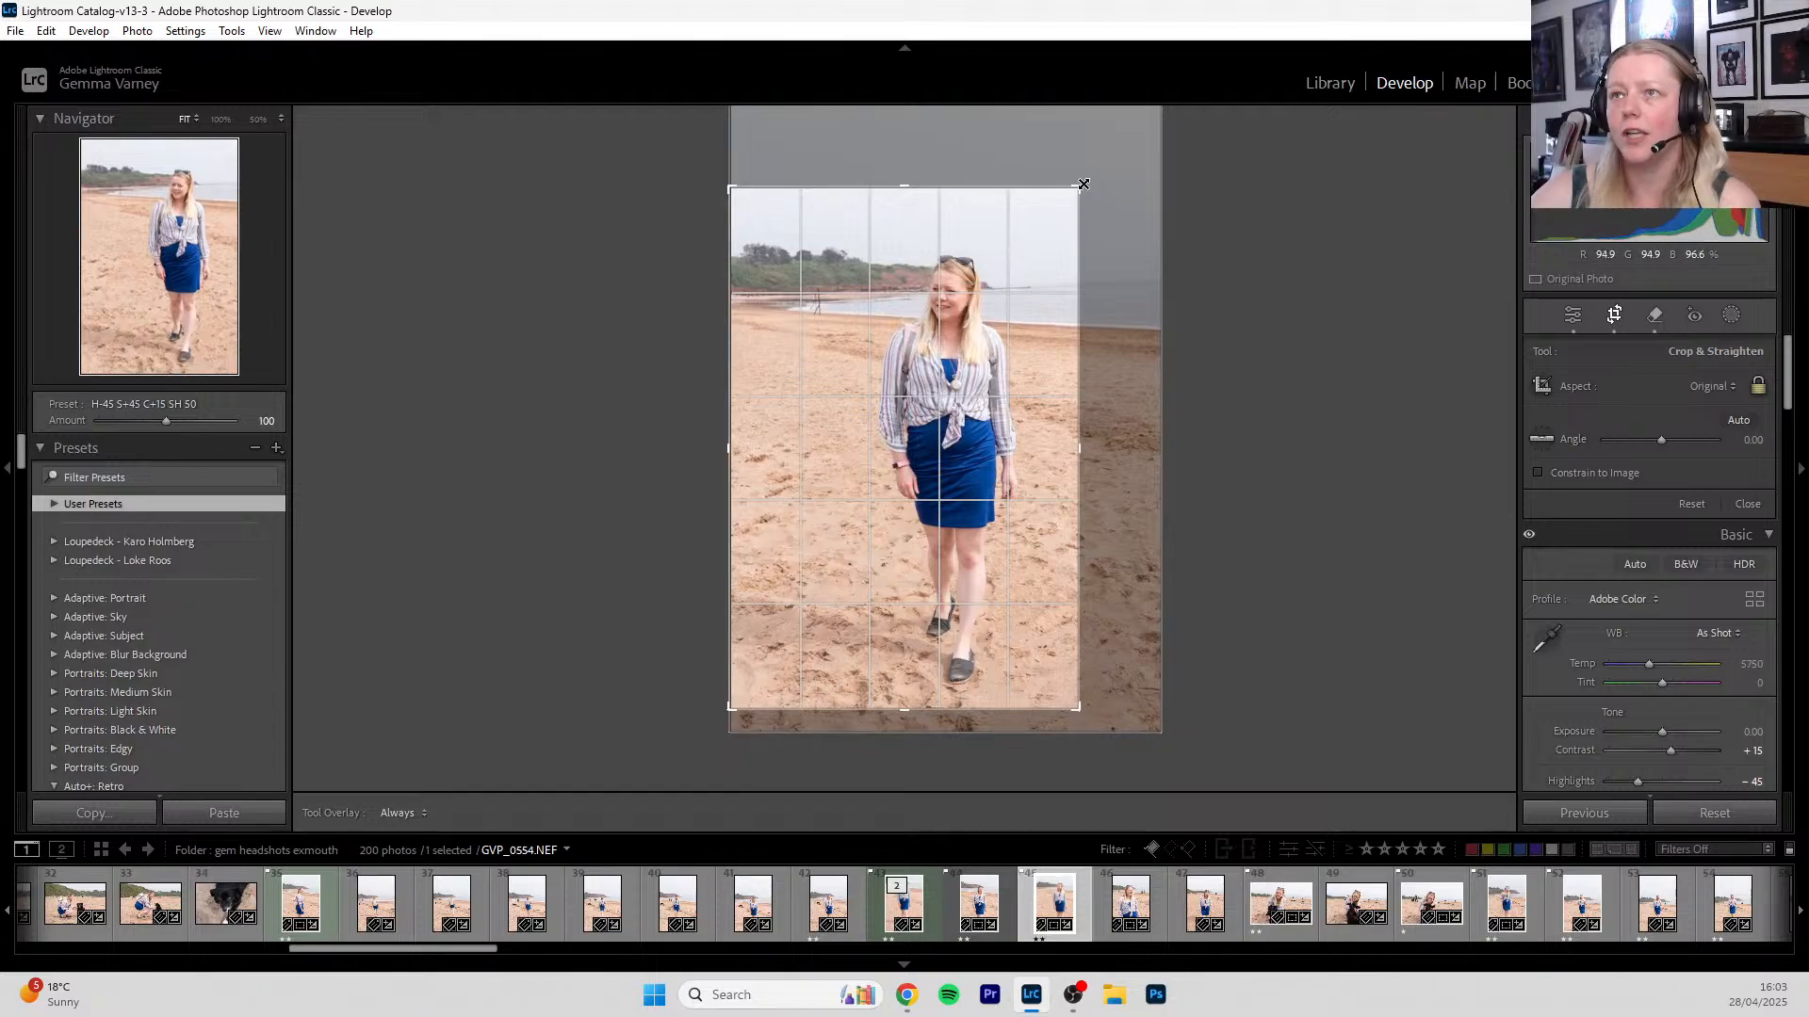
{"action": "left_click_drag", "start_coordinate": [1083, 179], "coordinate": [1160, 121]}
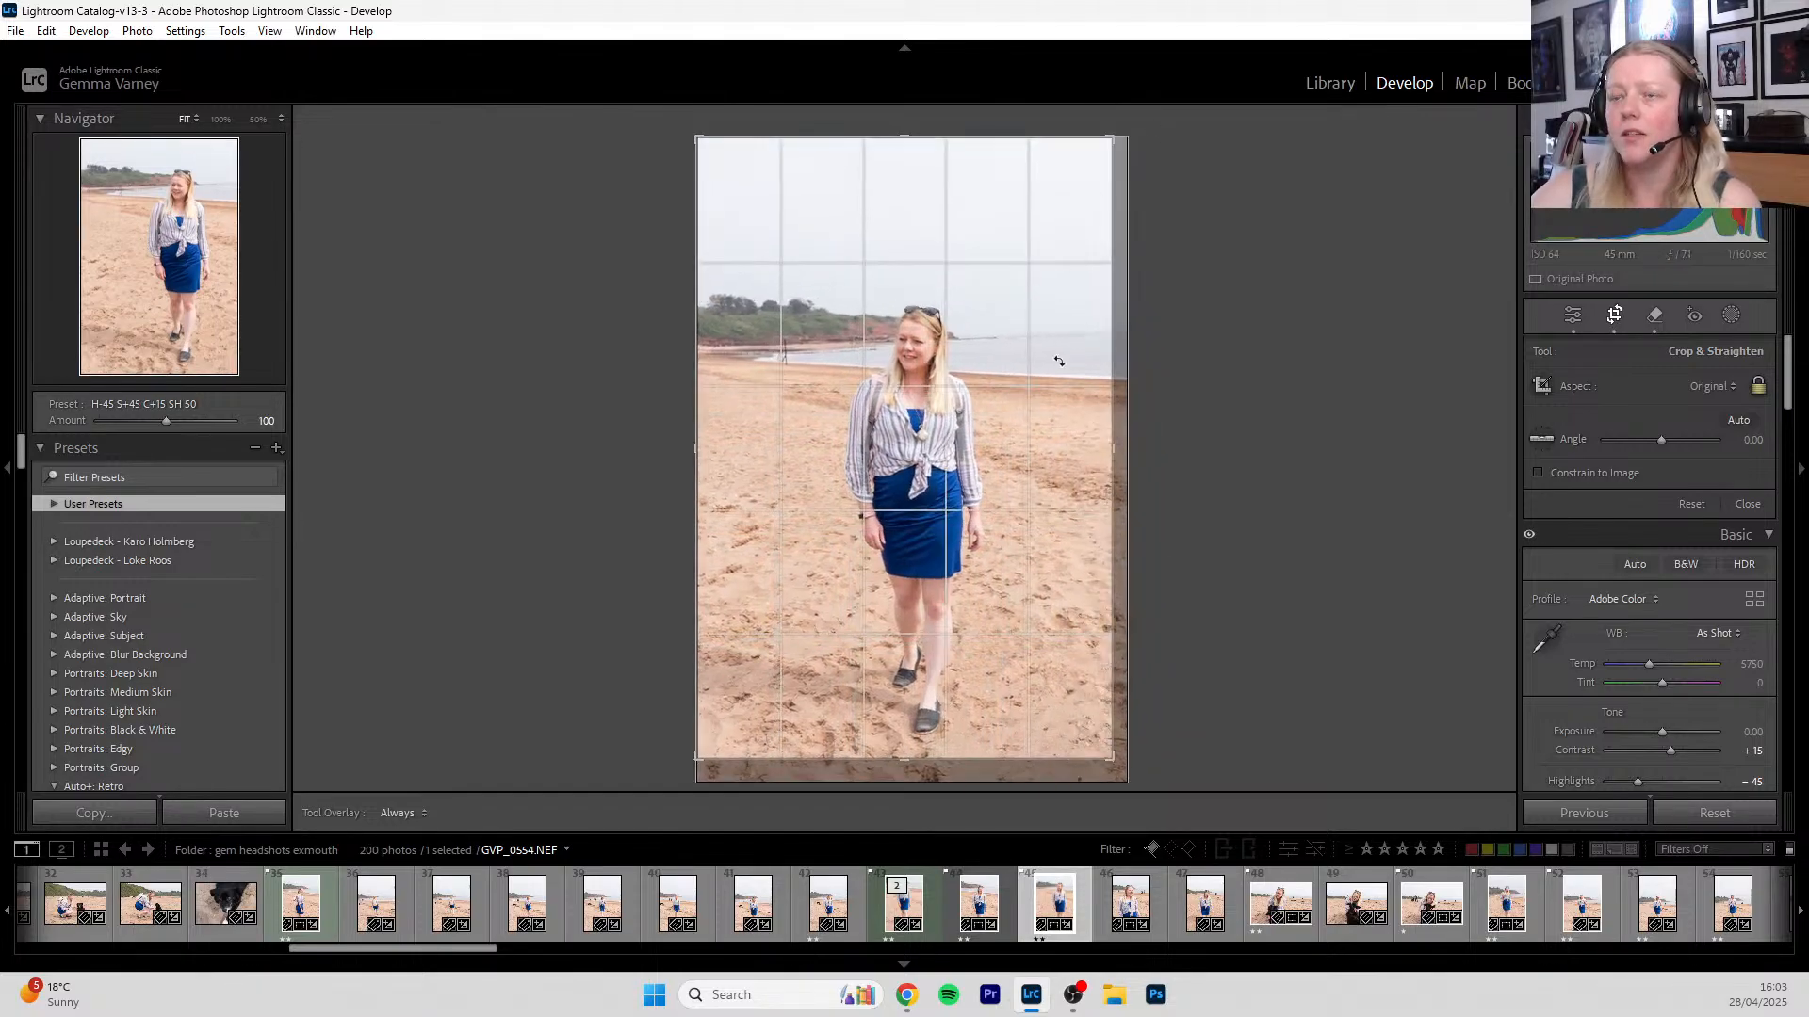
{"action": "key", "text": "Return"}
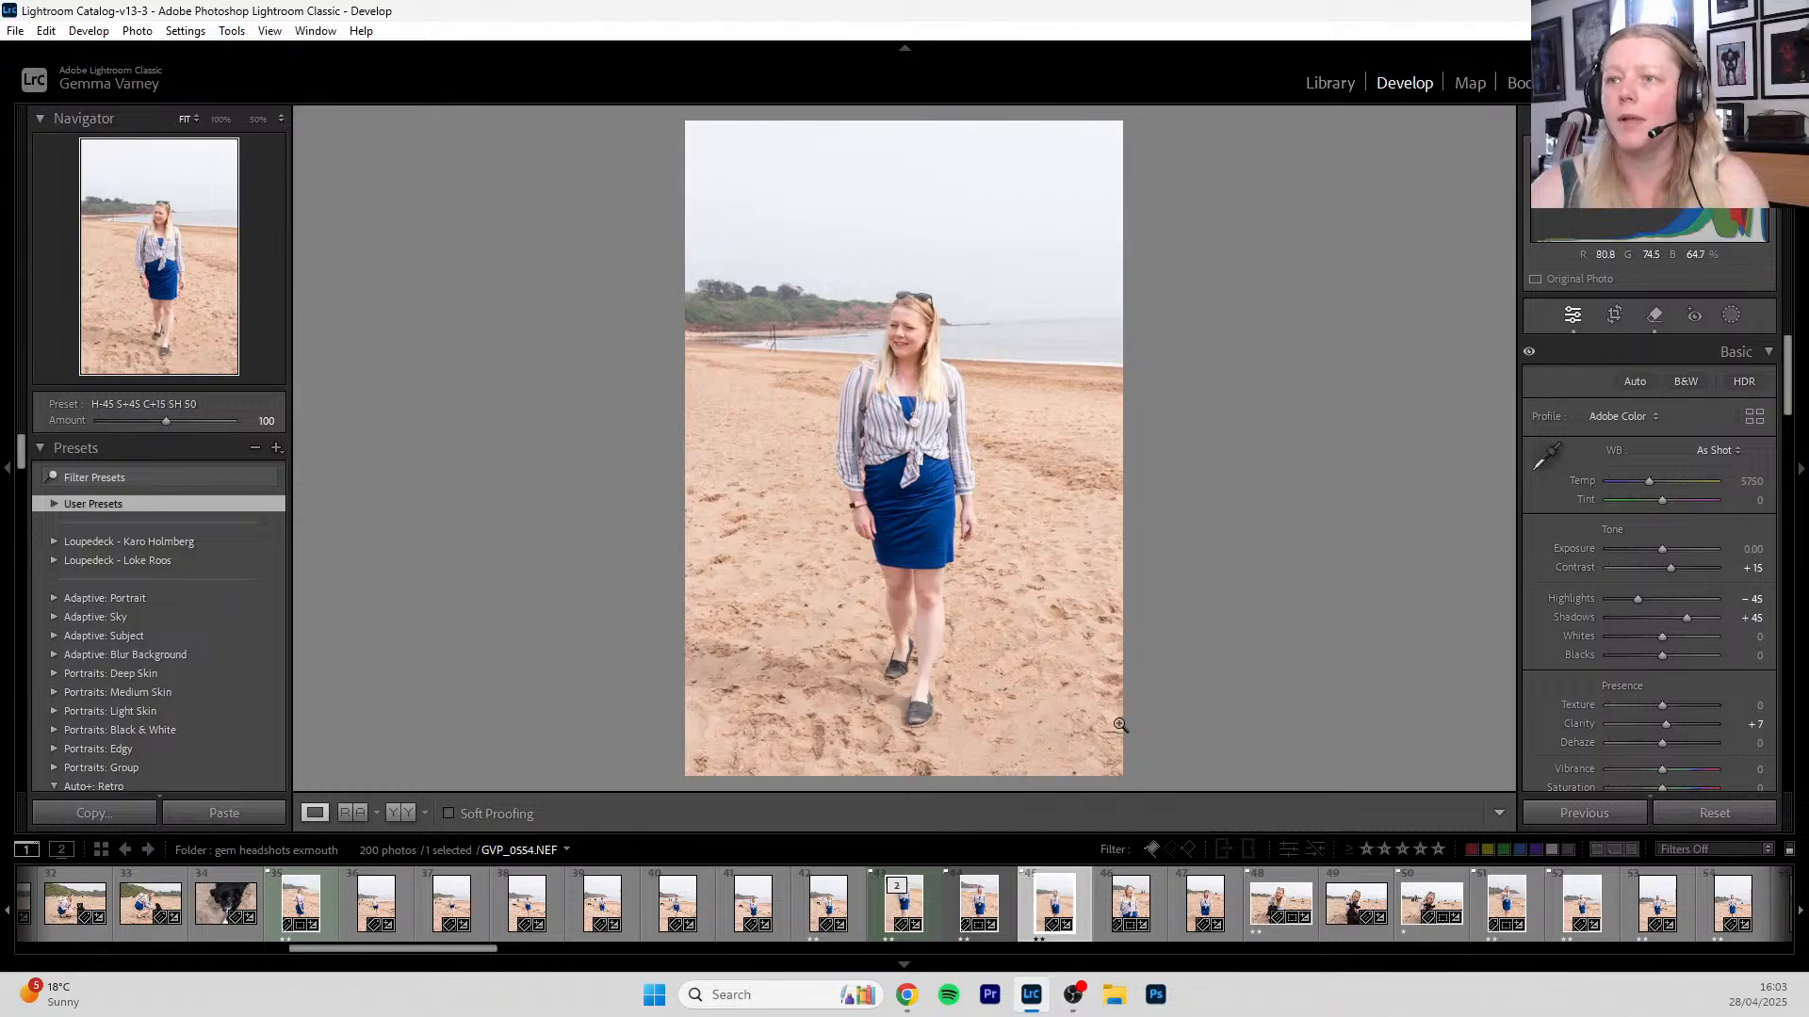
- Prepare the Remove tool for the sand in the photo's lower-right corner, with generative AI and object detection turned off
{"action": "left_click", "coordinate": [1074, 774]}
{"action": "left_click_drag", "start_coordinate": [1073, 774], "coordinate": [1085, 415]}
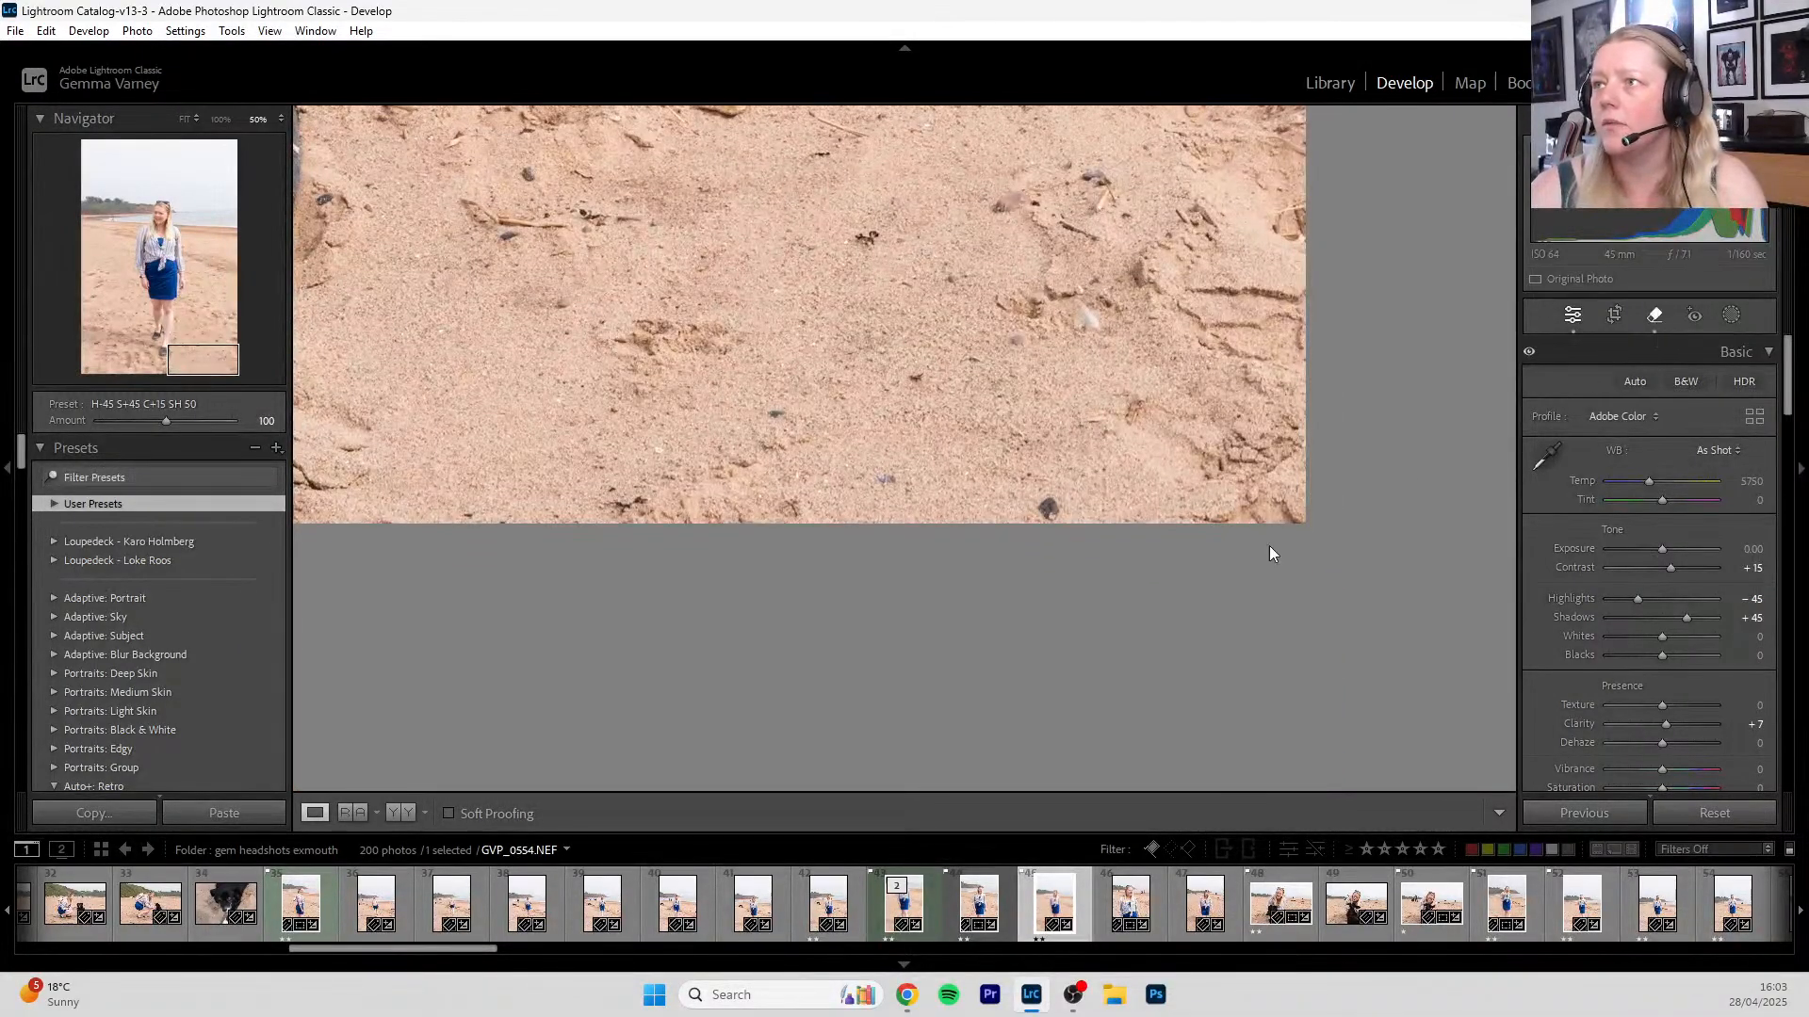
{"action": "left_click", "coordinate": [1655, 315]}
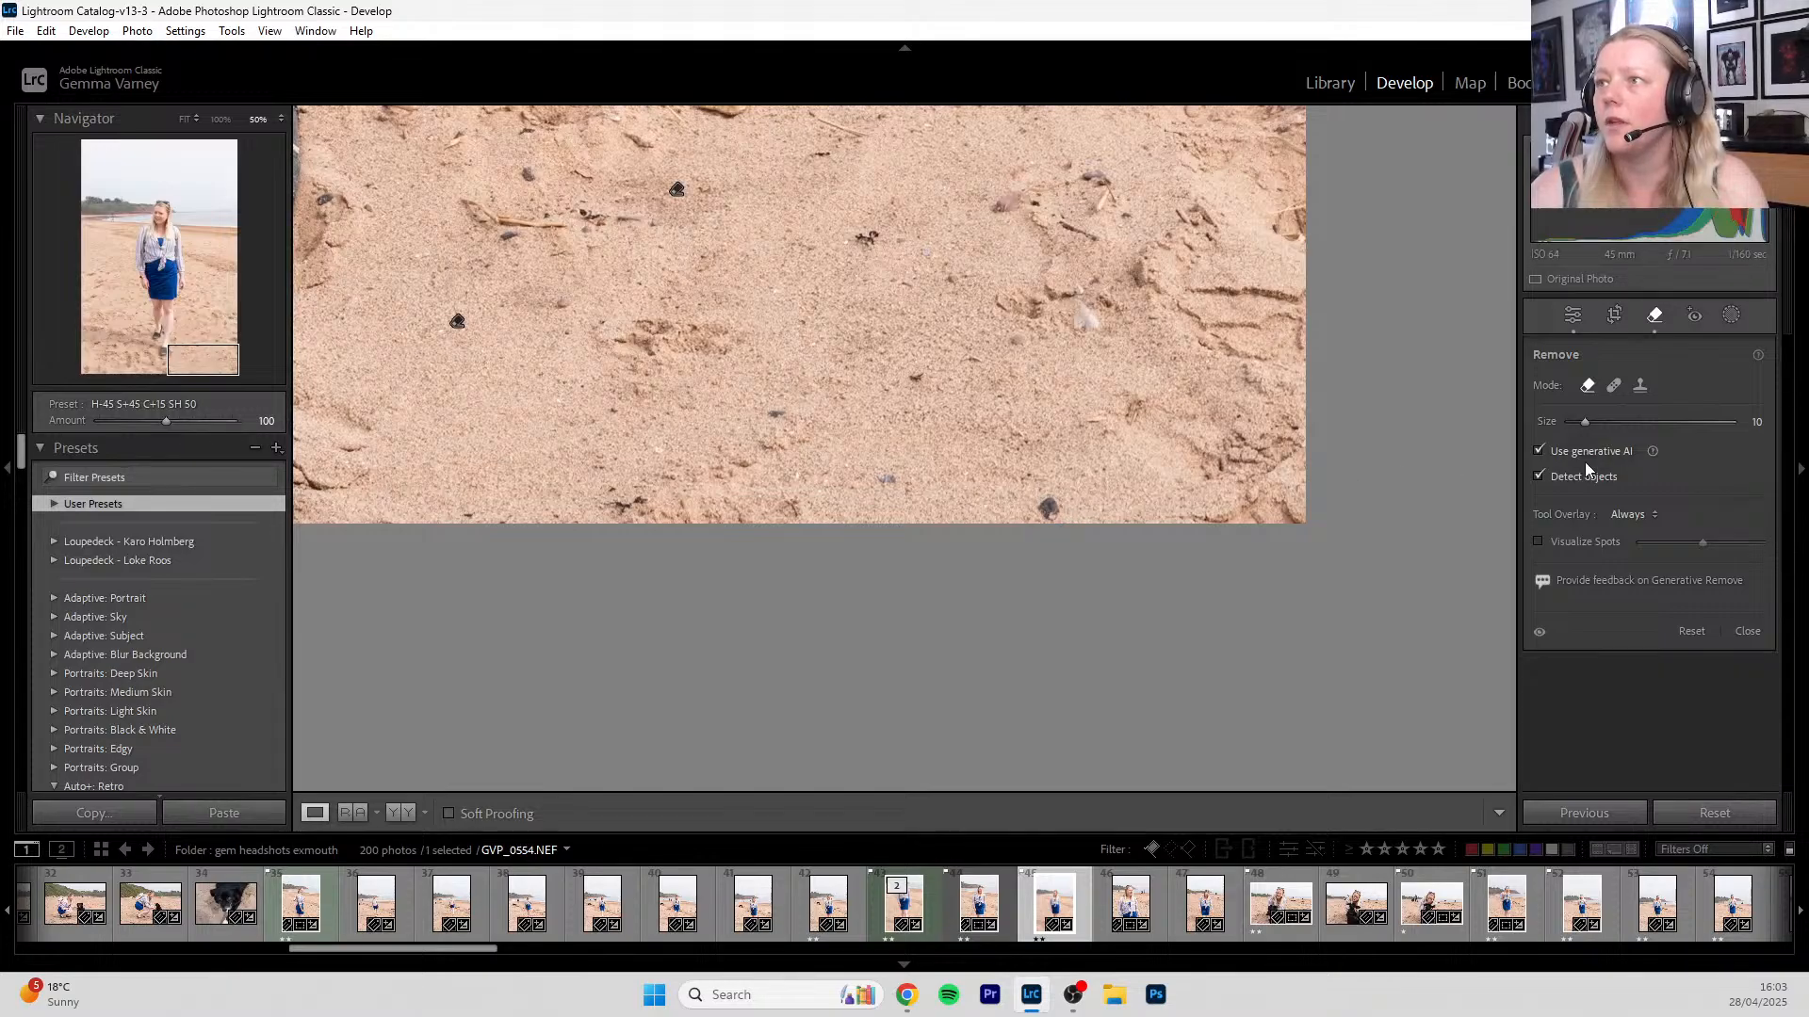
{"action": "left_click", "coordinate": [1541, 476]}
{"action": "left_click", "coordinate": [1539, 451]}
- Remove the dark pebble at the photo's lower edge, close the Remove tool and view the whole photo
{"action": "left_click", "coordinate": [1045, 506]}
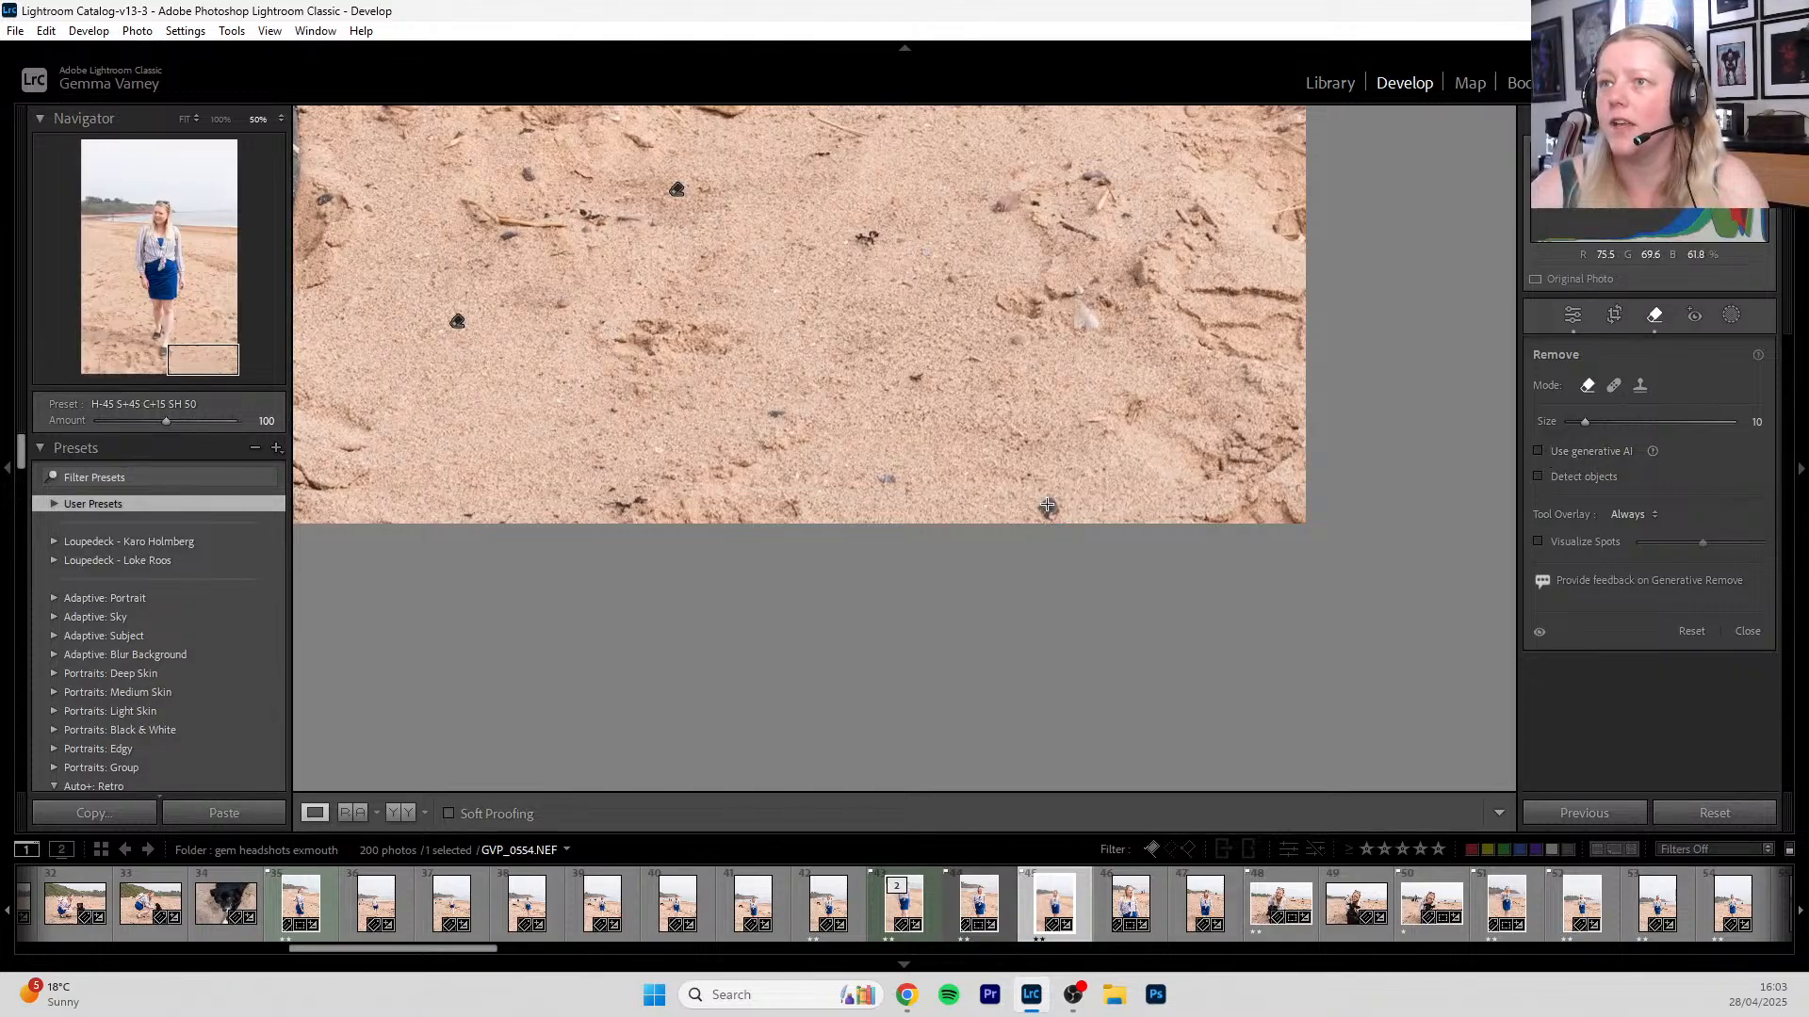
{"action": "left_click", "coordinate": [1173, 550]}
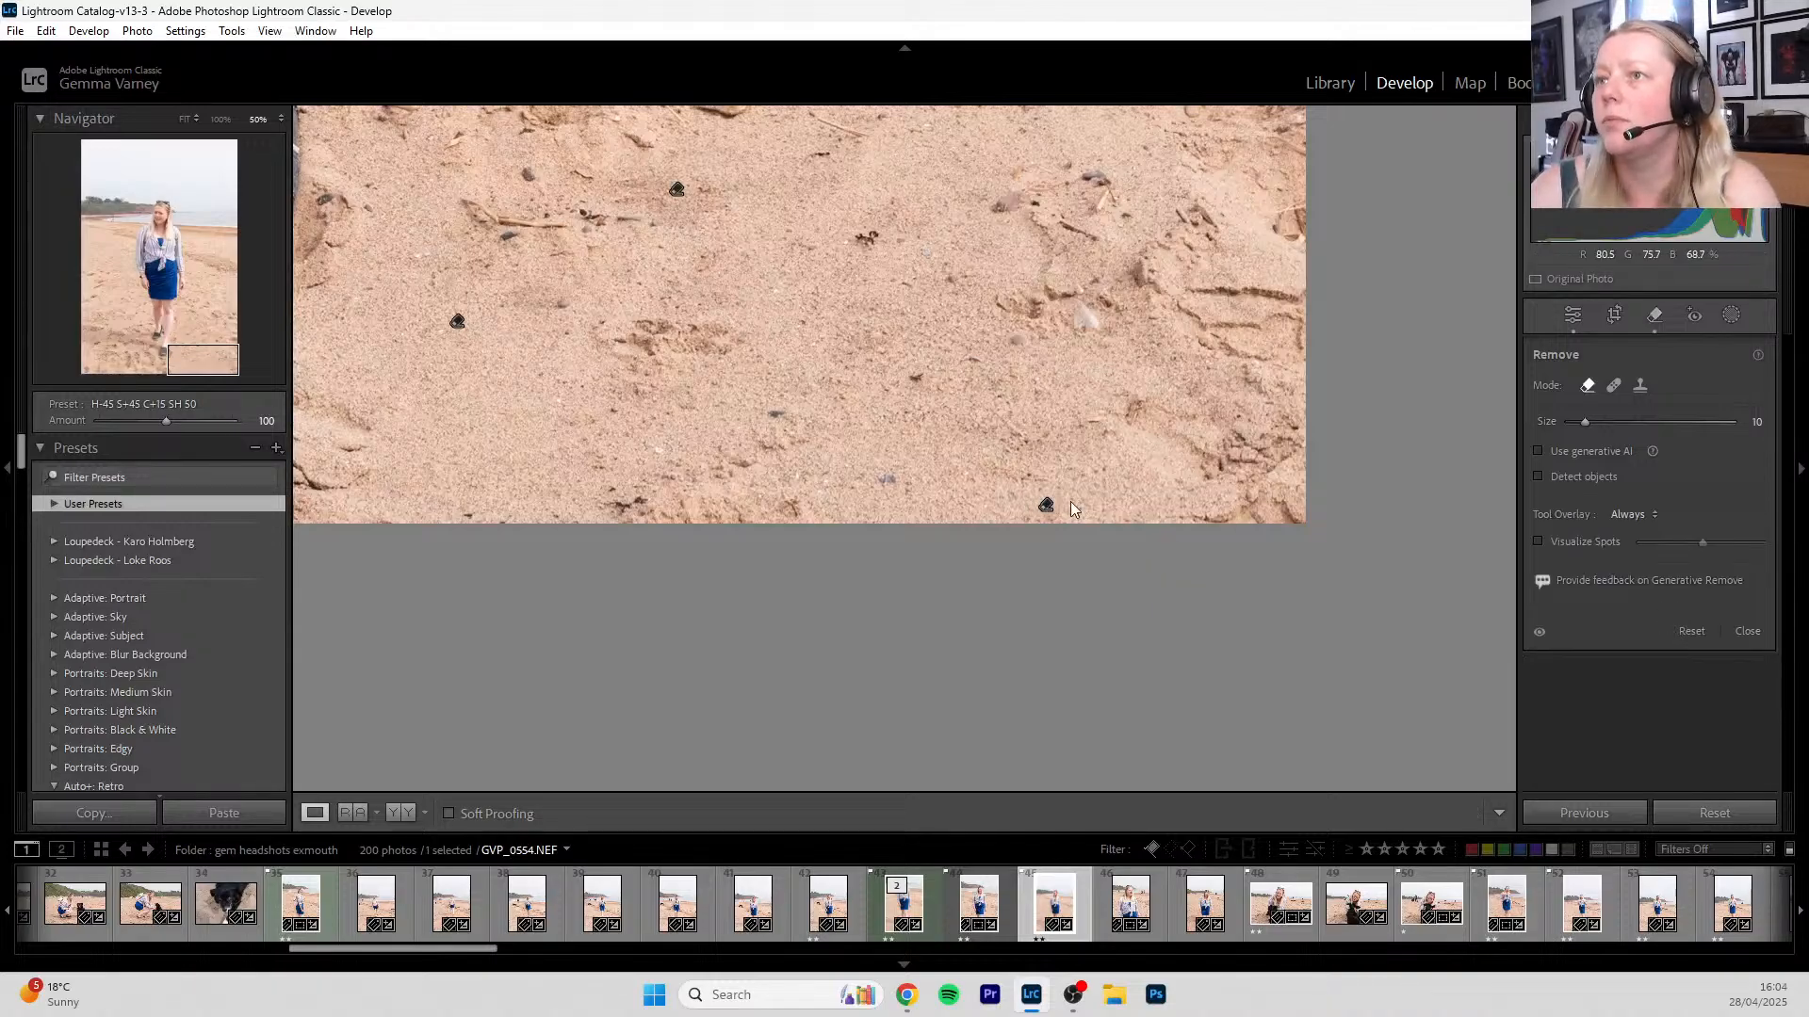
{"action": "key", "text": "q"}
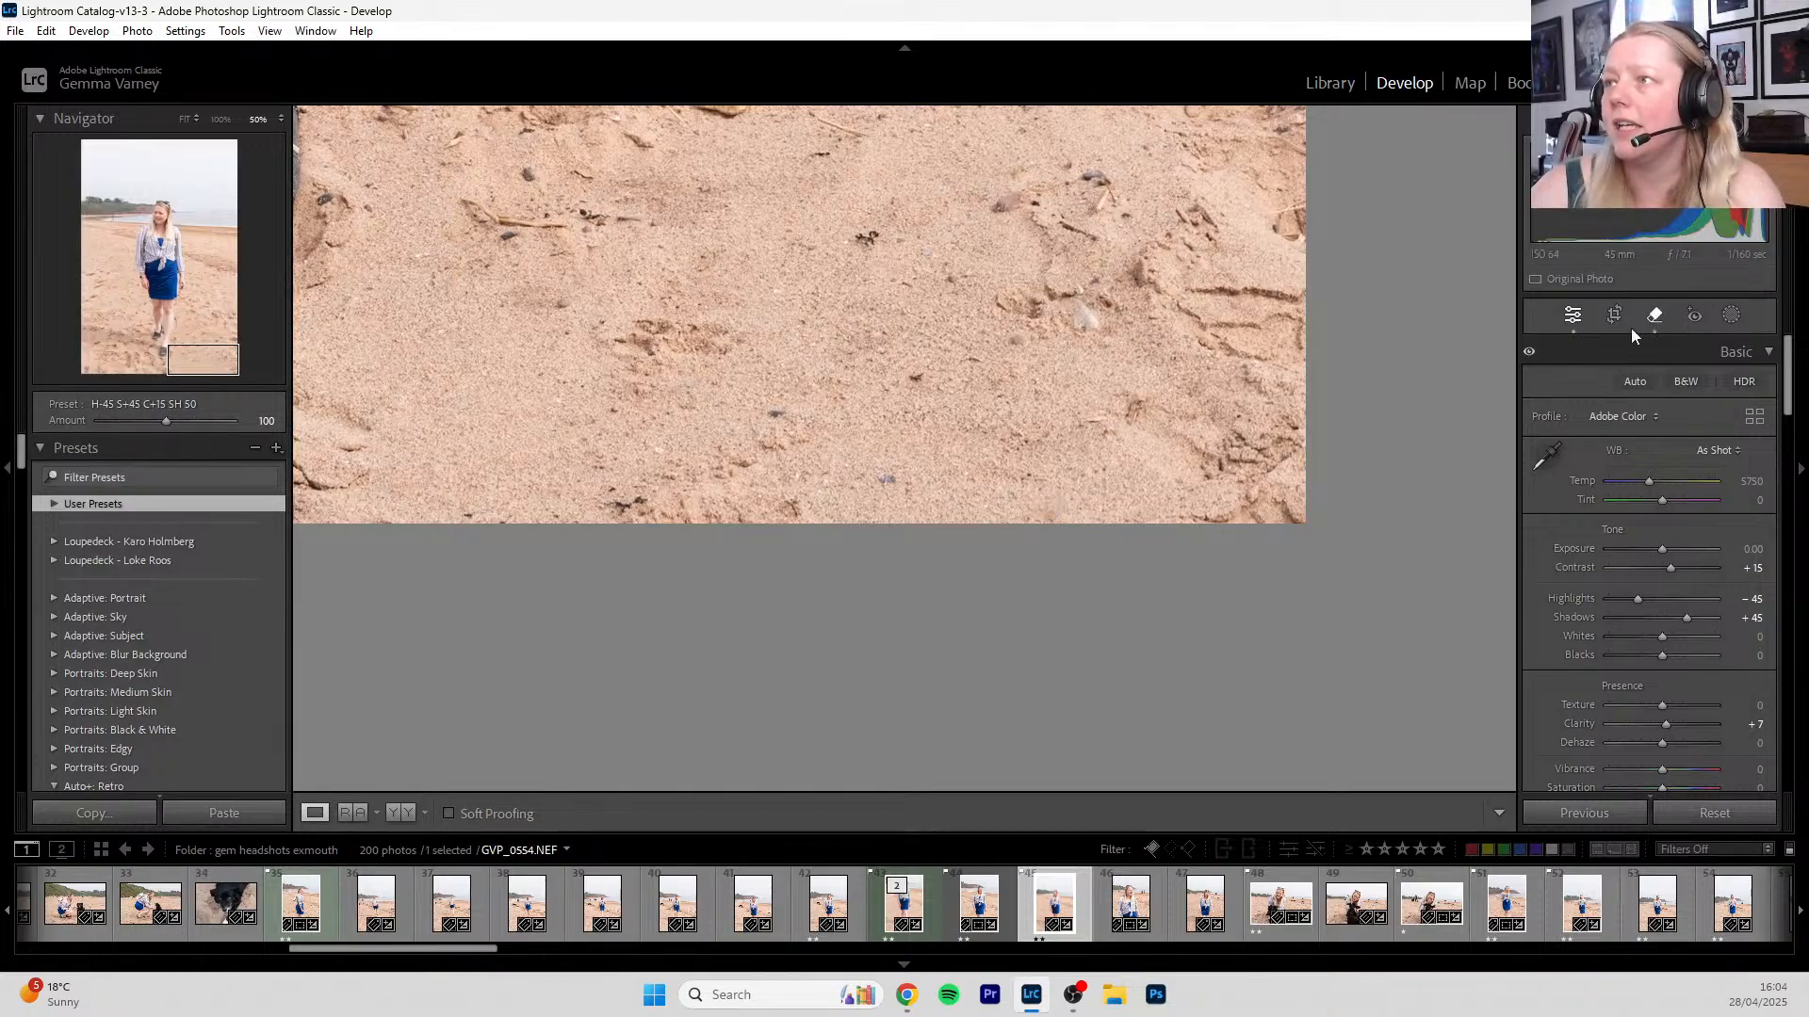
{"action": "key", "text": "q"}
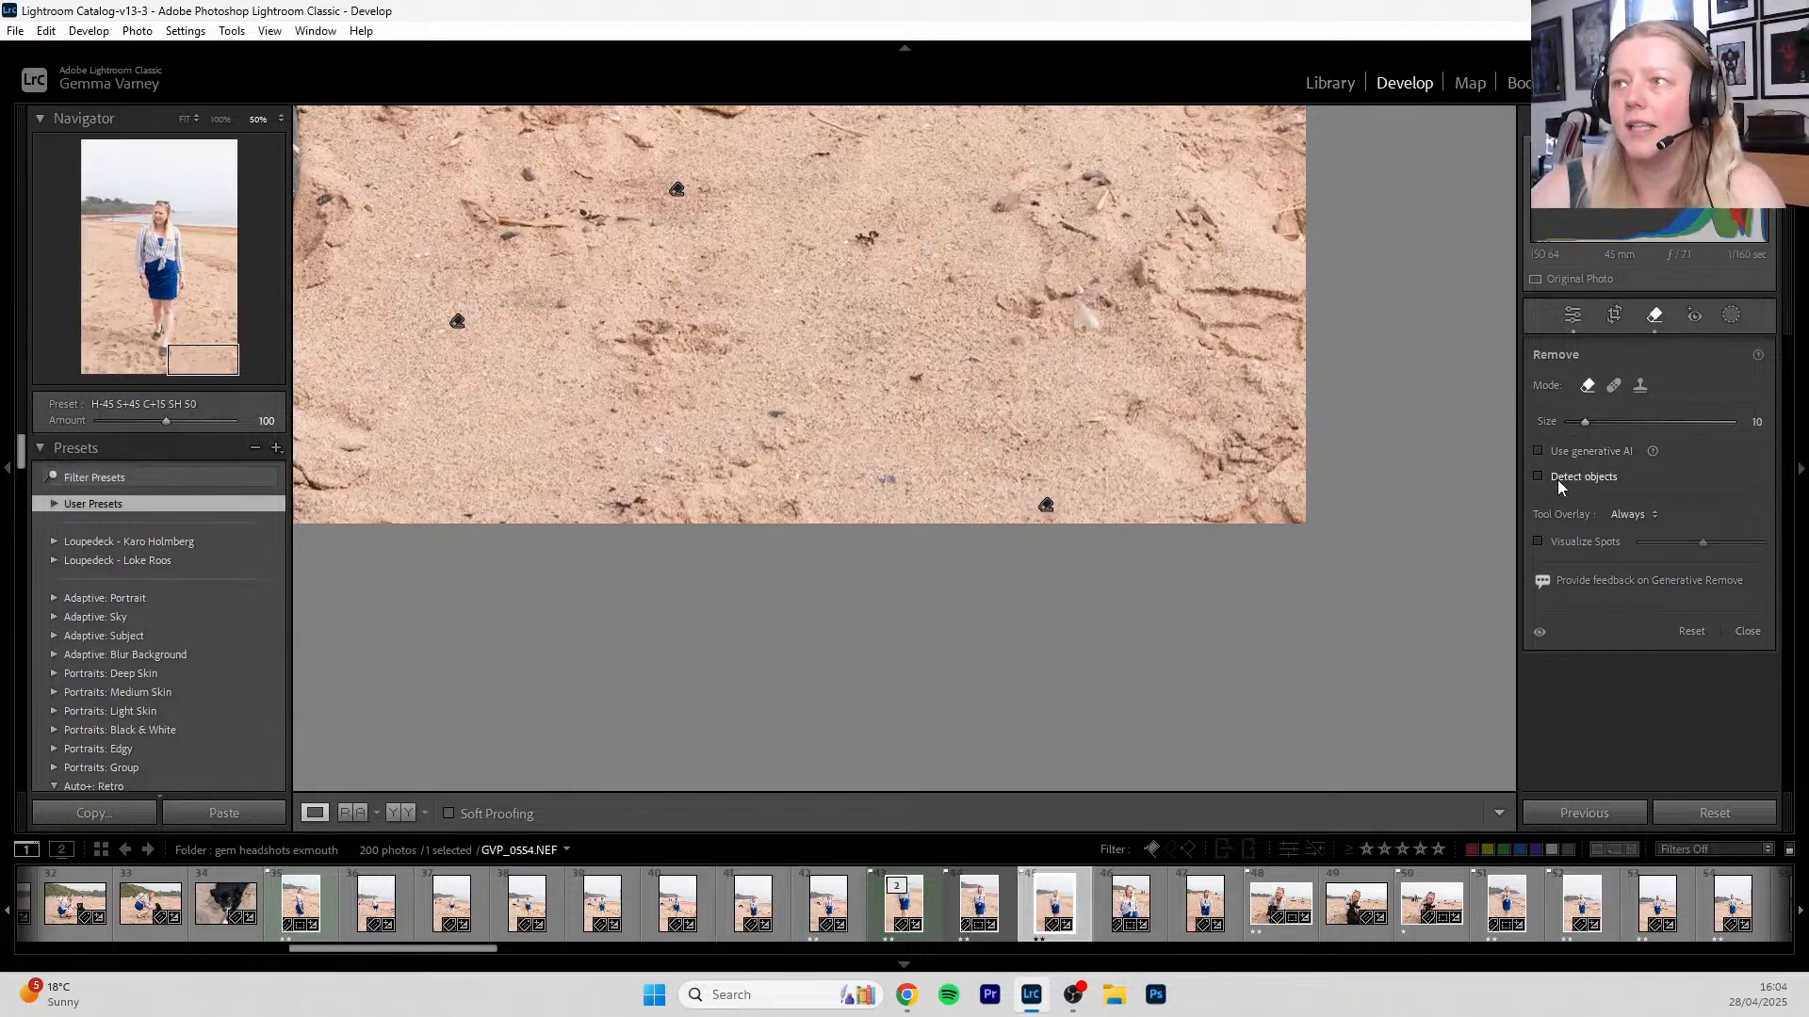
{"action": "key", "text": "q"}
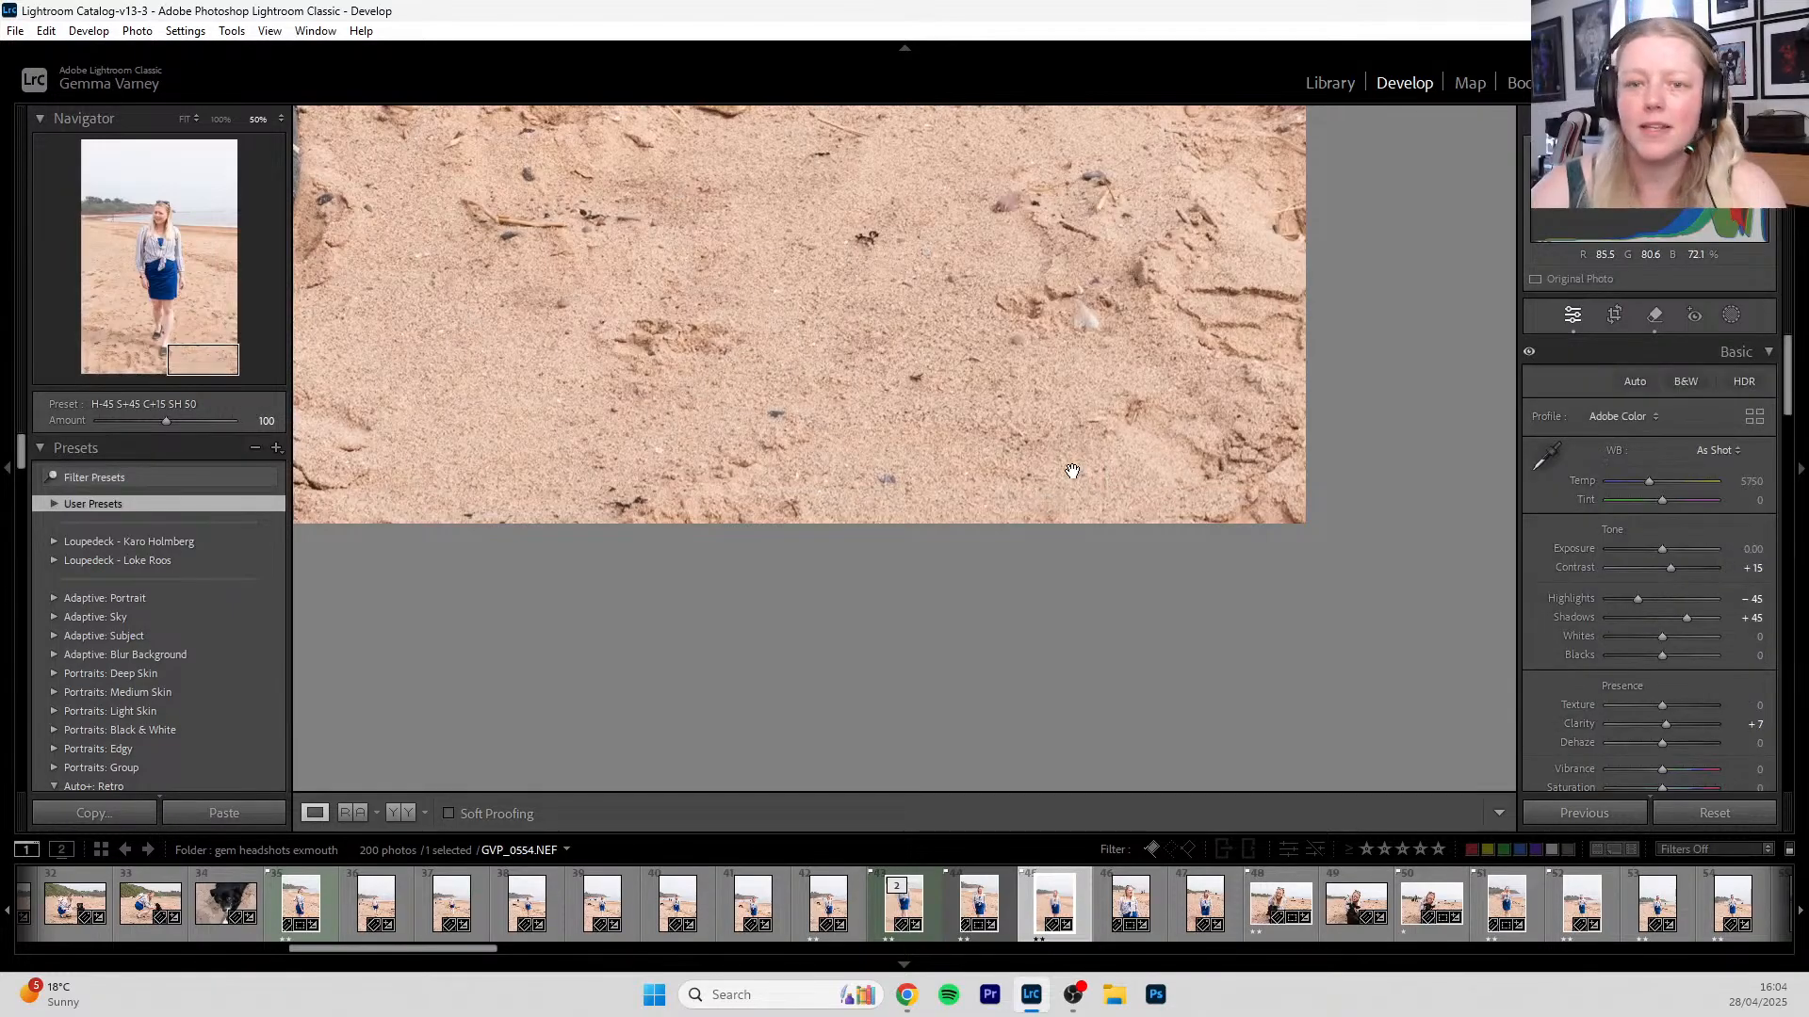
{"action": "left_click", "coordinate": [1072, 471]}
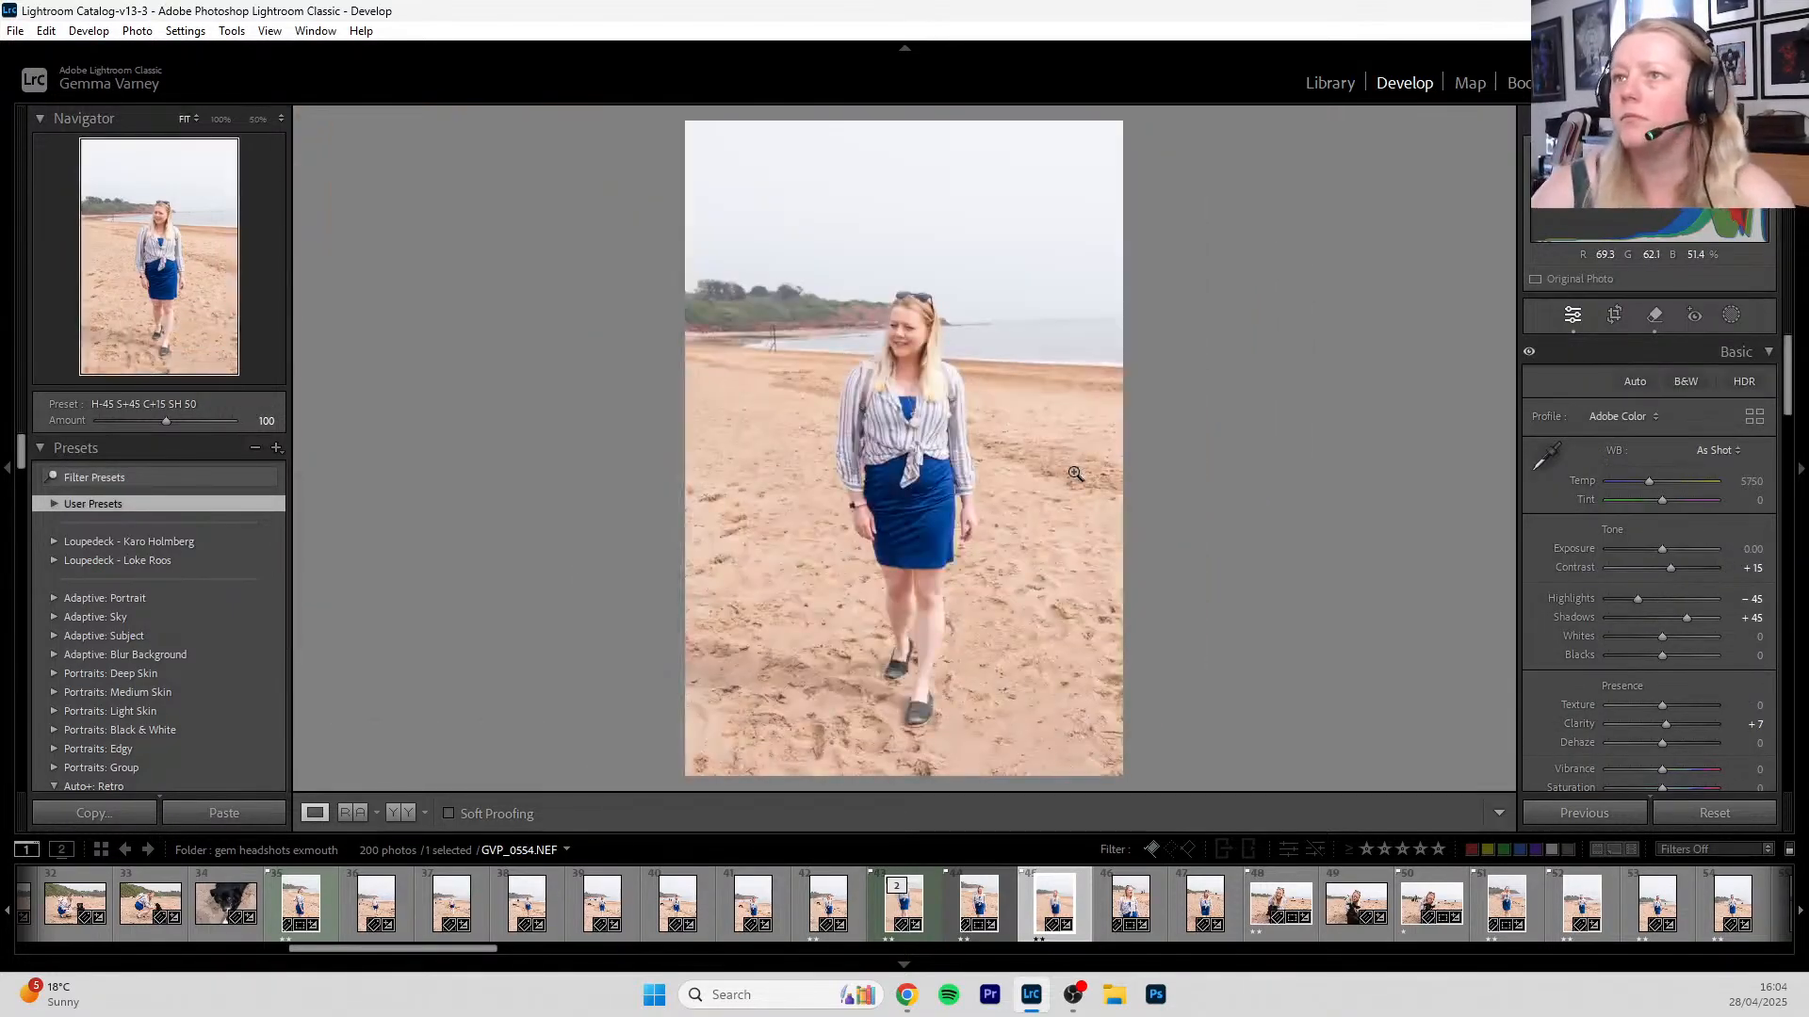
- Draw an oval radial gradient mask over the woman's face, from her forehead to just below her chin
{"action": "left_click", "coordinate": [890, 330]}
{"action": "left_click_drag", "start_coordinate": [930, 410], "coordinate": [965, 459]}
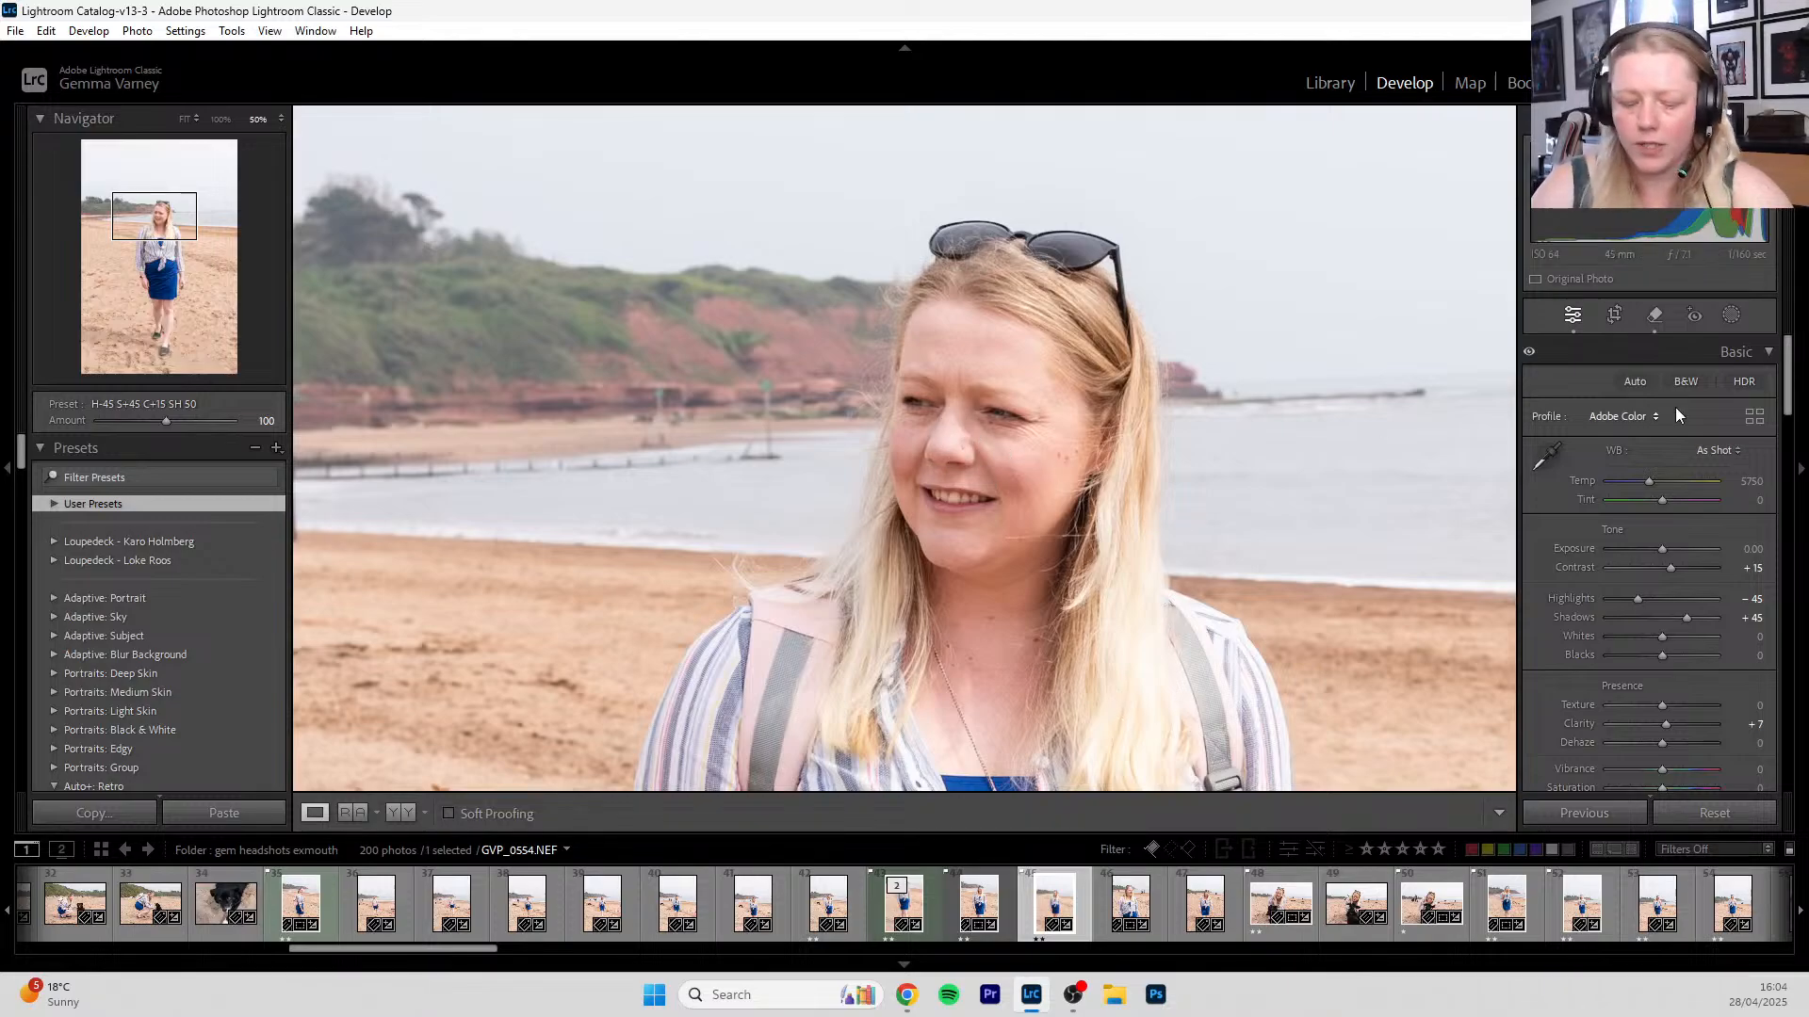
{"action": "key", "text": "shift+w"}
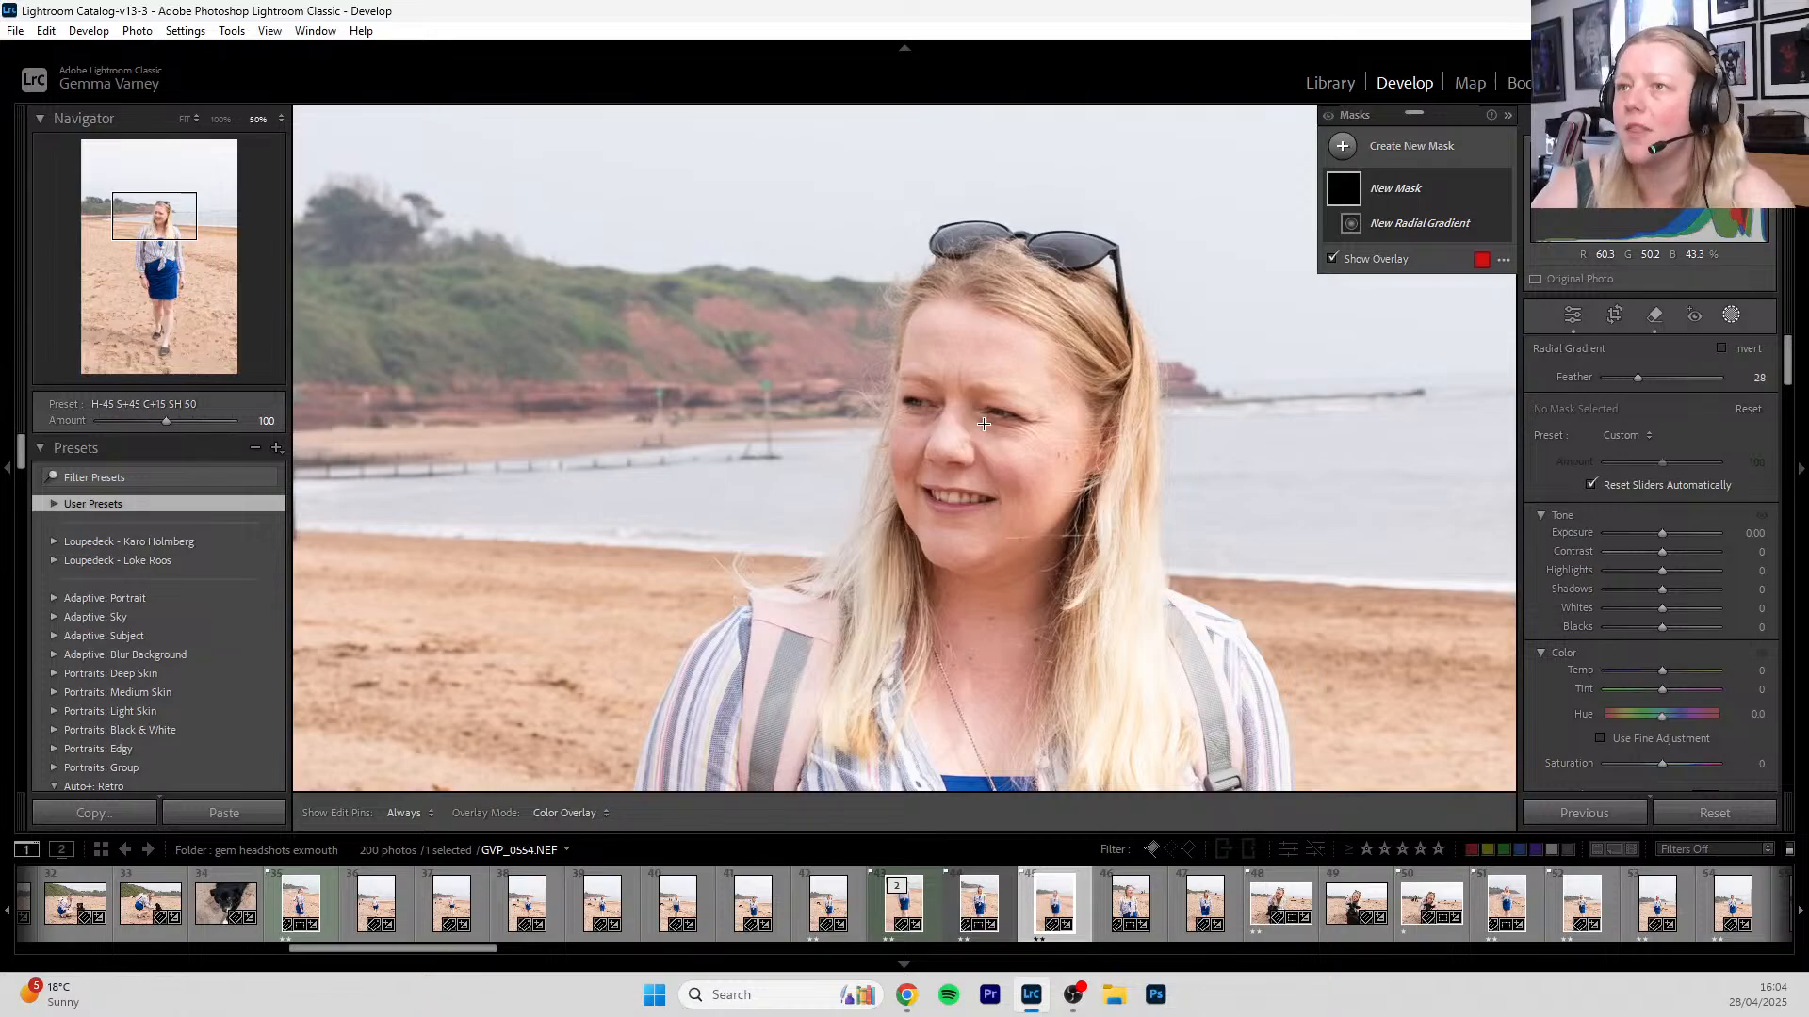
{"action": "left_click_drag", "start_coordinate": [974, 409], "coordinate": [1088, 574]}
{"action": "mouse_move", "coordinate": [971, 460]}
{"action": "left_mouse_down"}
{"action": "mouse_move", "coordinate": [973, 512]}
{"action": "mouse_move", "coordinate": [962, 485]}
{"action": "left_mouse_up"}
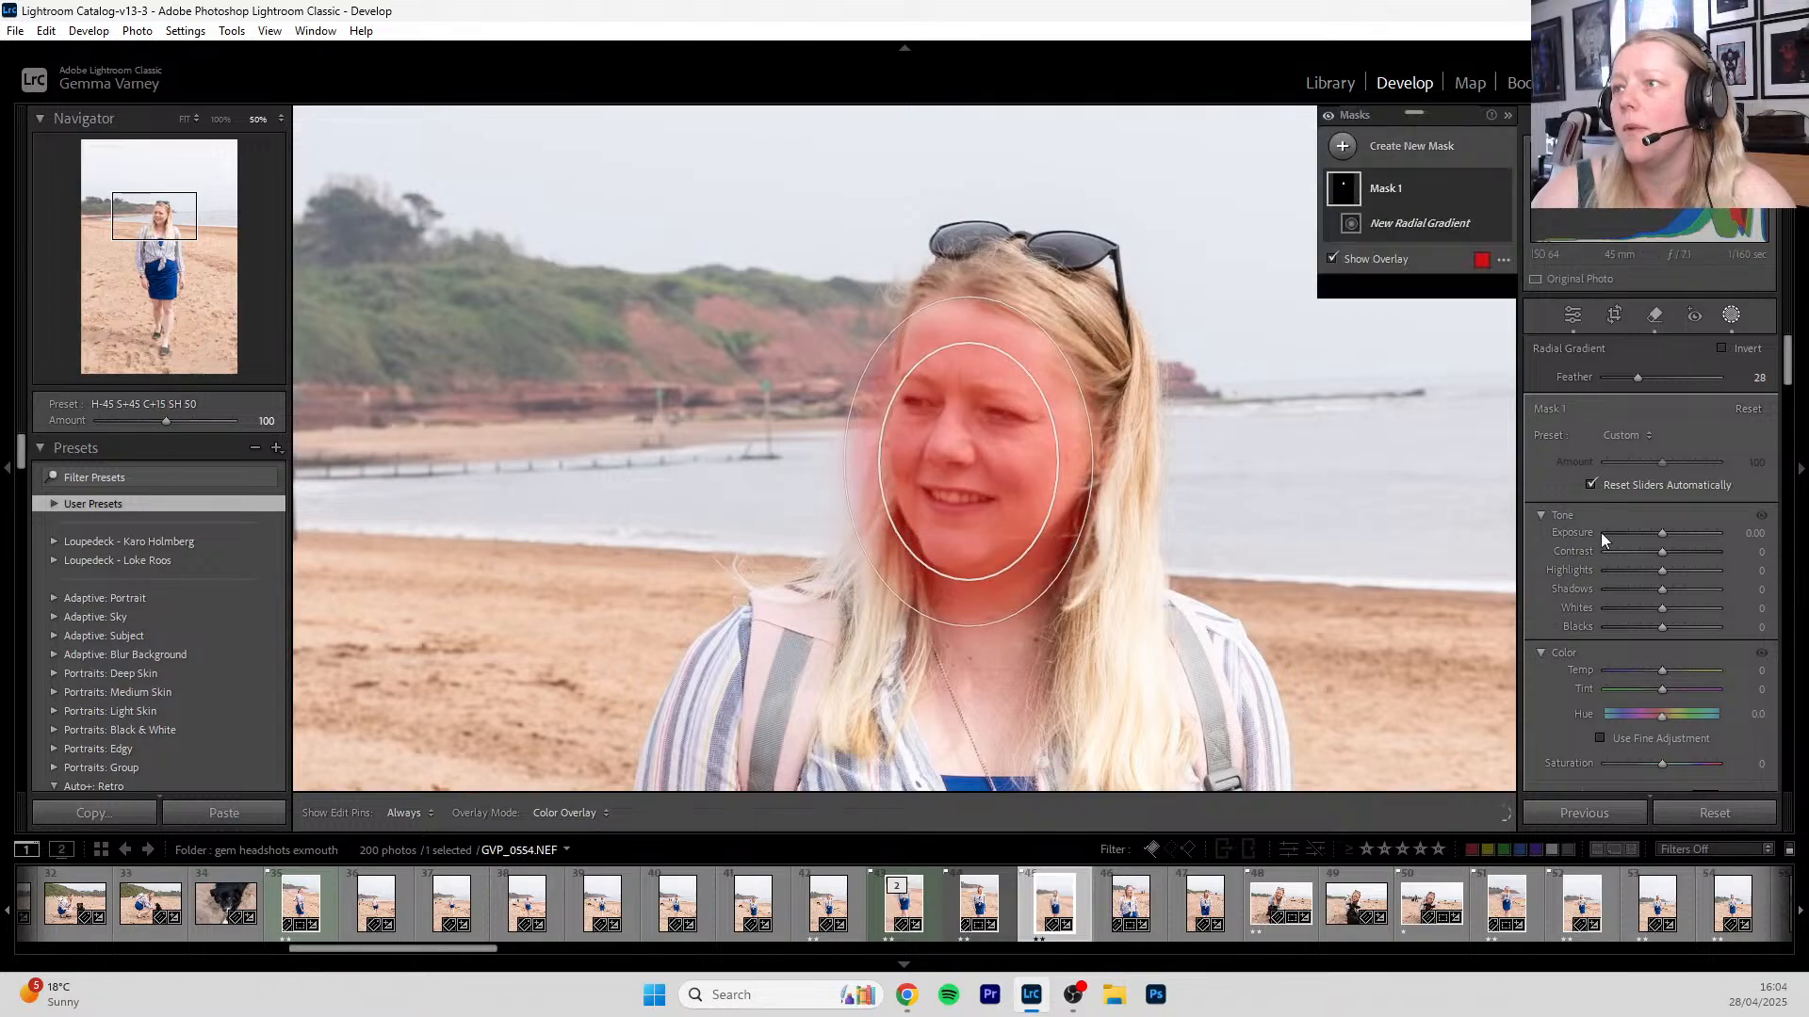
- Set the face mask's Shadows to 78
{"action": "left_click_drag", "start_coordinate": [1664, 587], "coordinate": [1670, 585]}
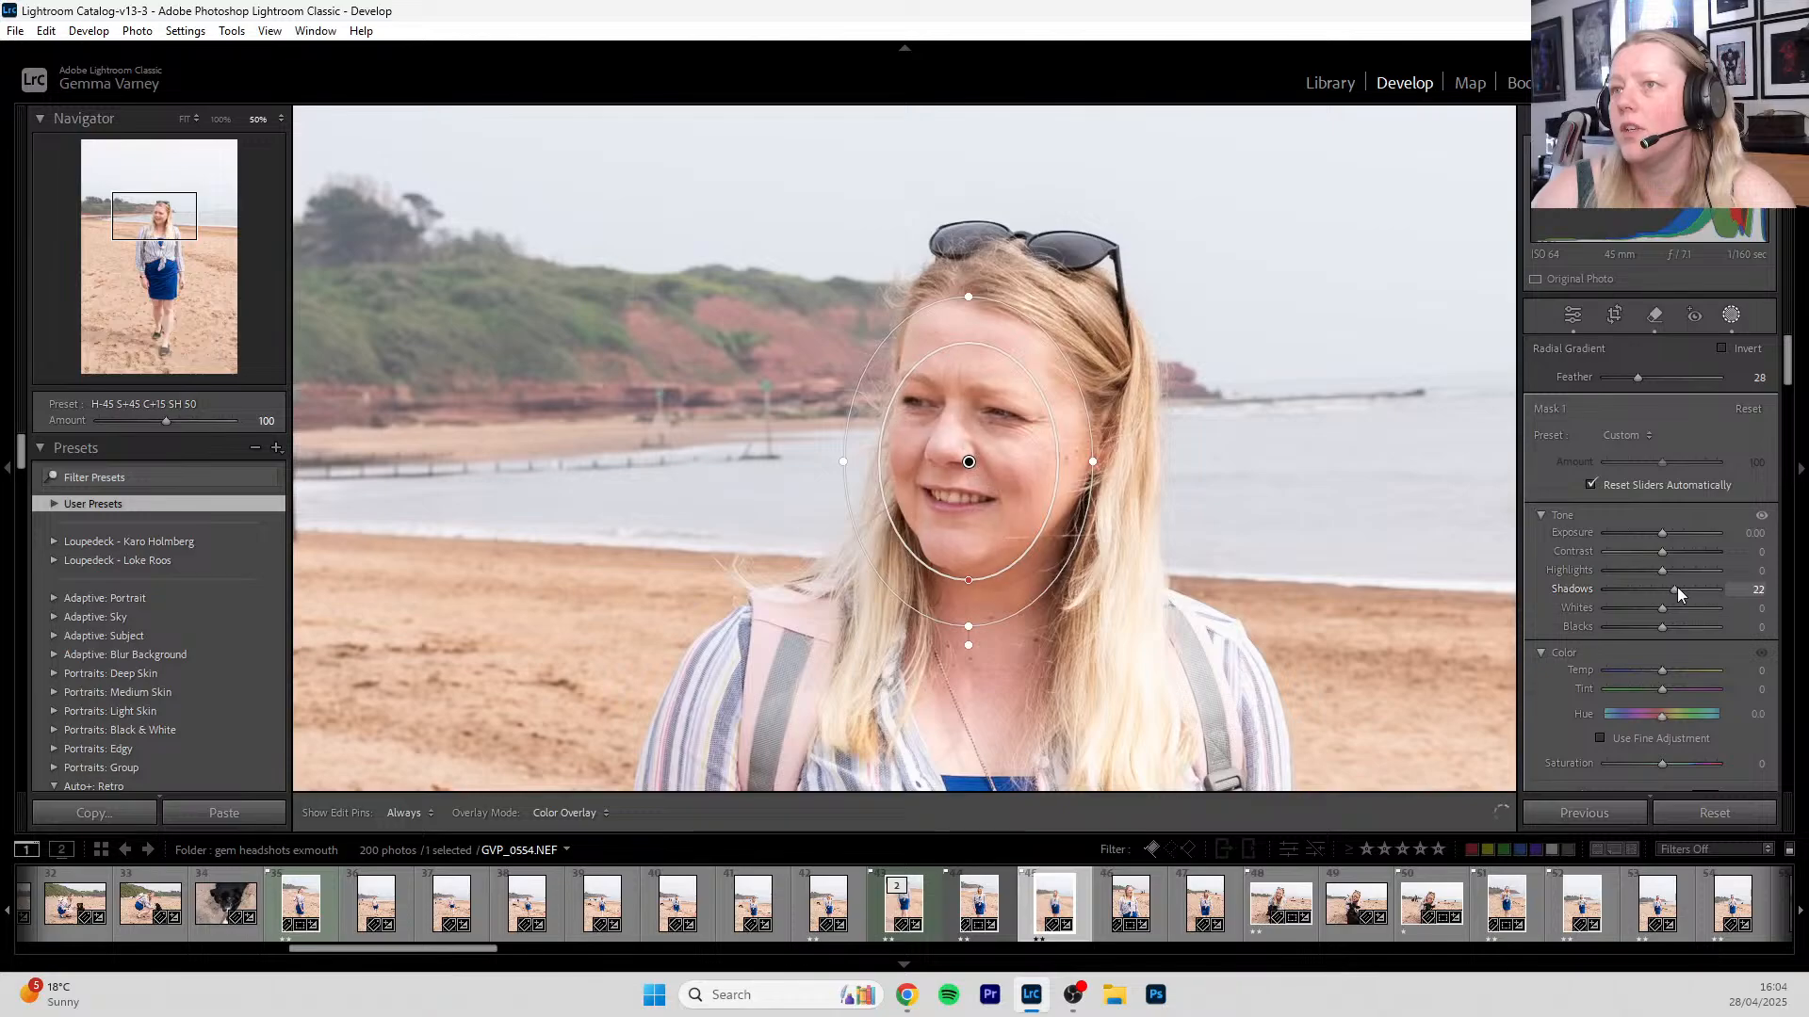
{"action": "left_click_drag", "start_coordinate": [1680, 585], "coordinate": [1678, 585]}
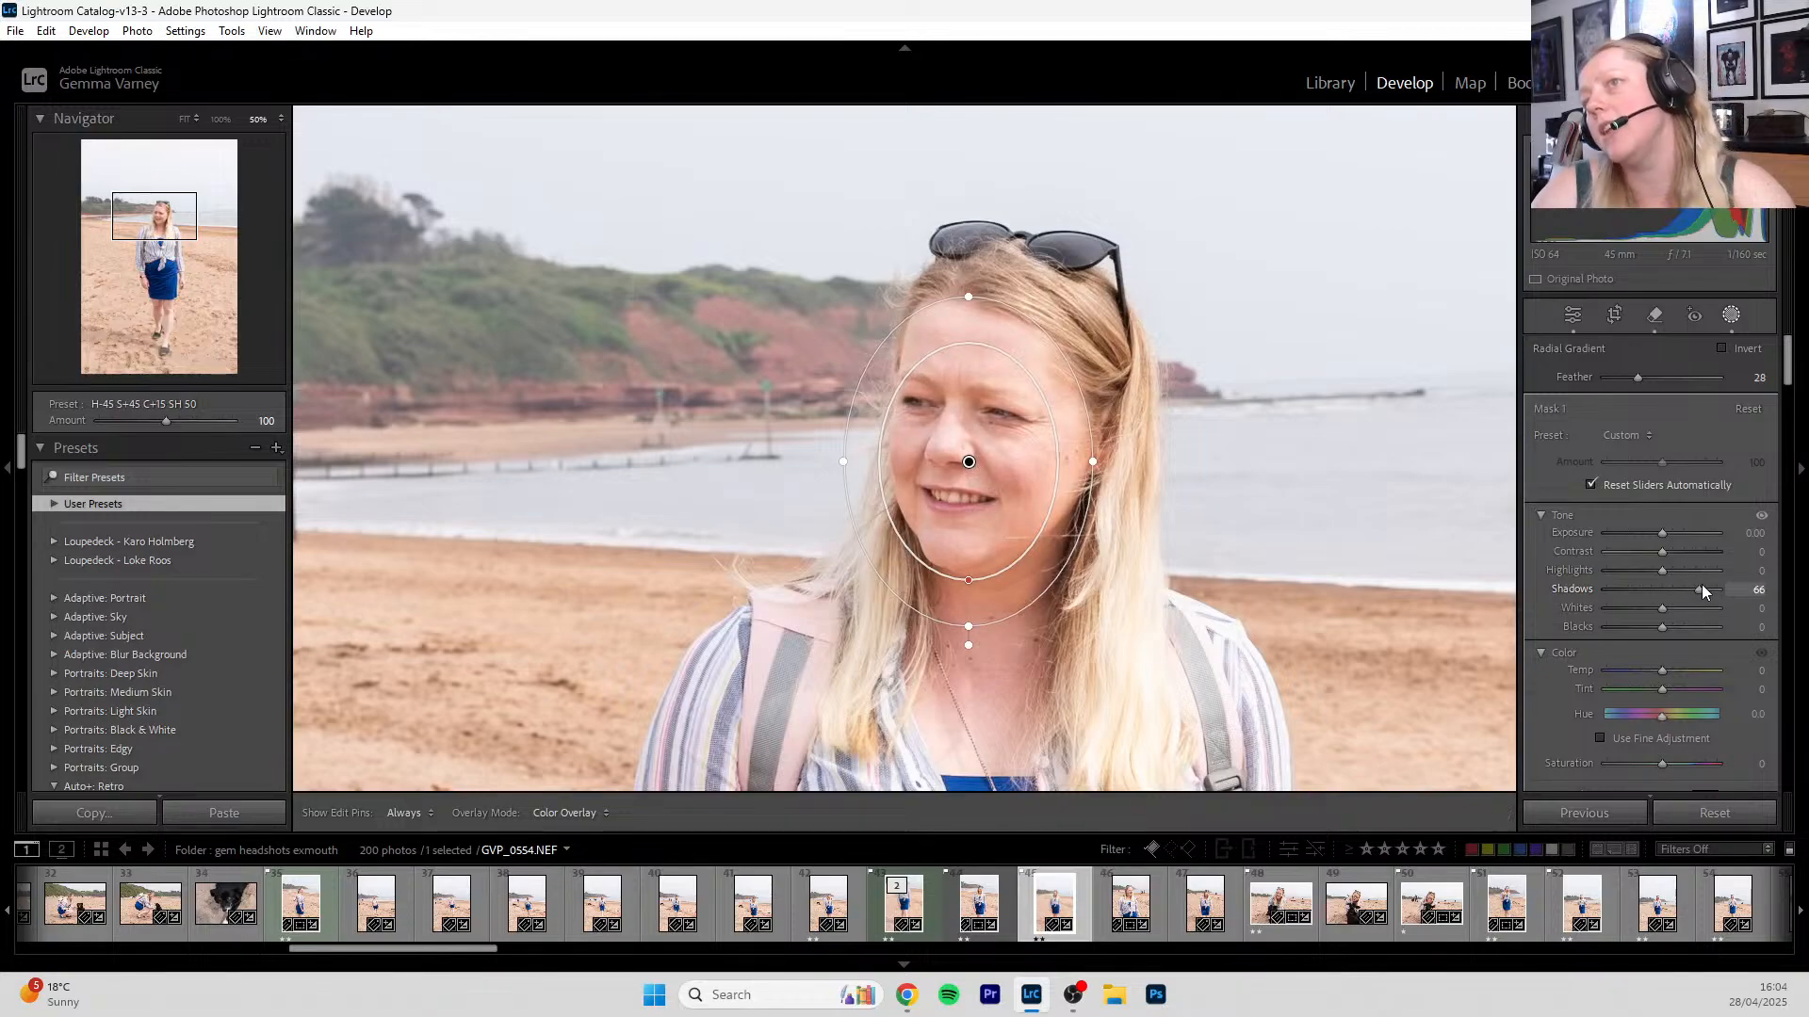
{"action": "left_click_drag", "start_coordinate": [1703, 584], "coordinate": [1709, 582]}
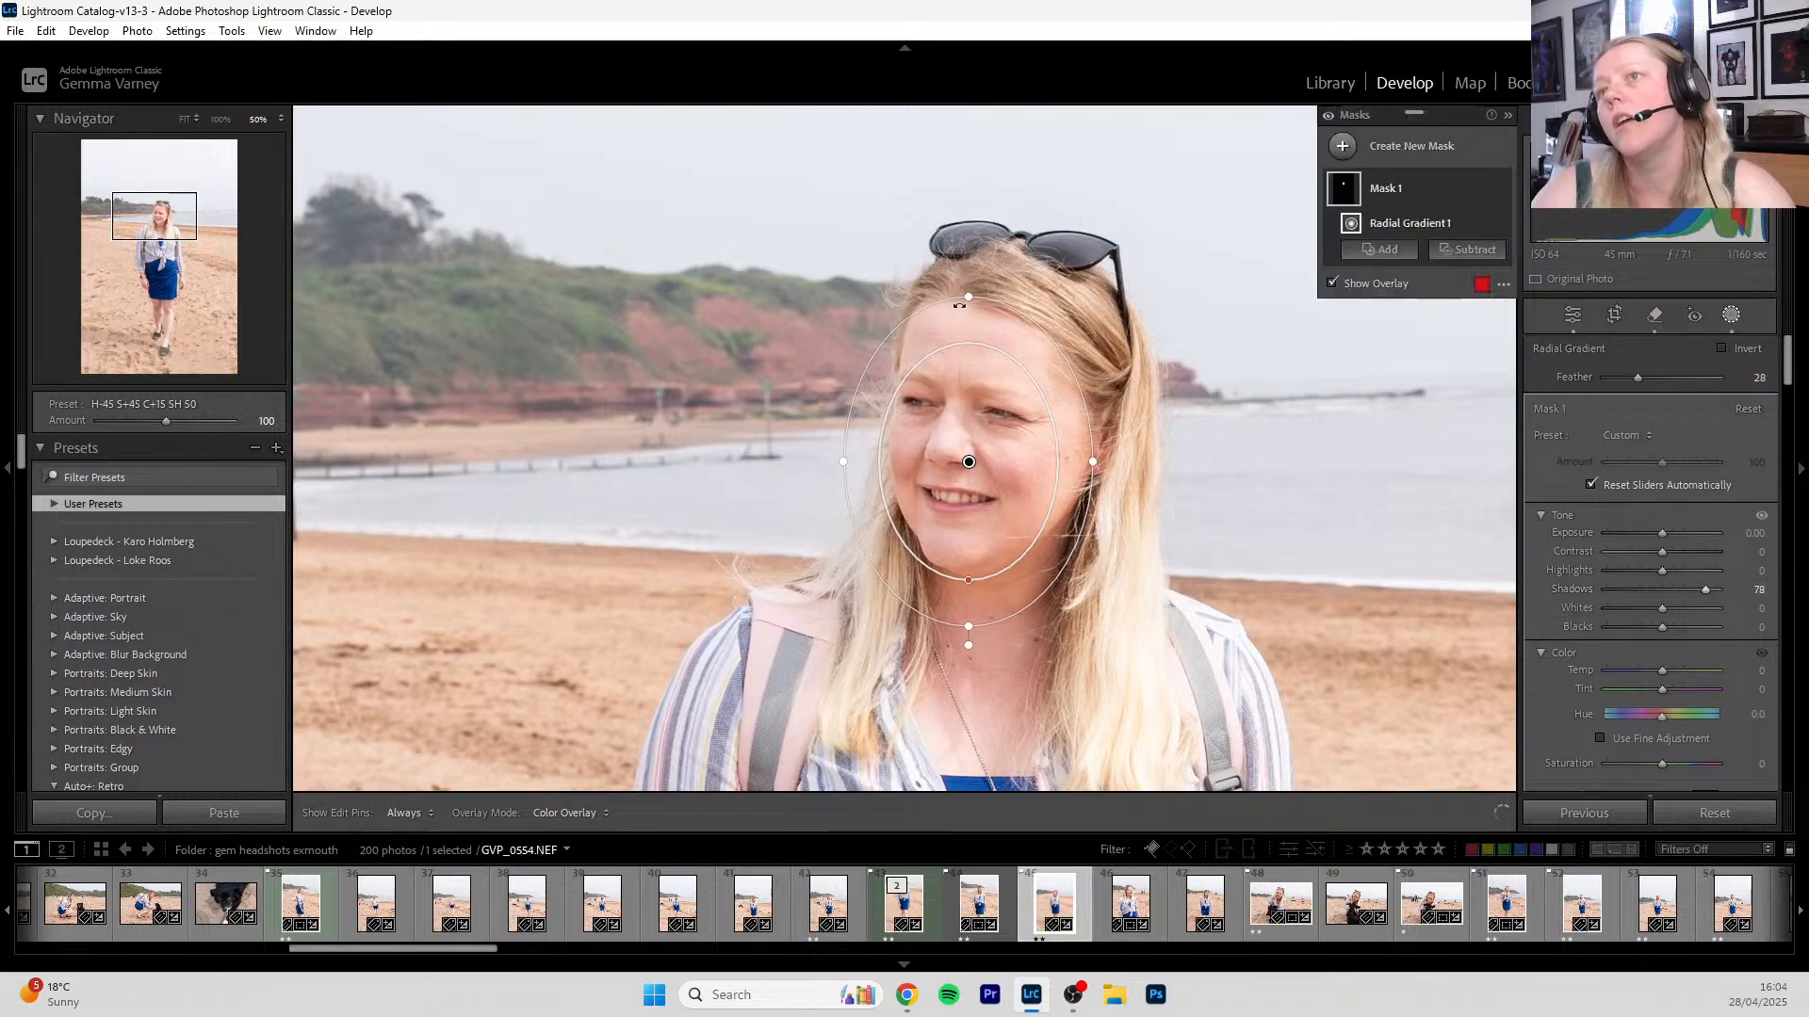
- Stretch and shift the face mask upward to cover the whole forehead, and set its Highlights to -3
{"action": "left_click_drag", "start_coordinate": [968, 294], "coordinate": [975, 250]}
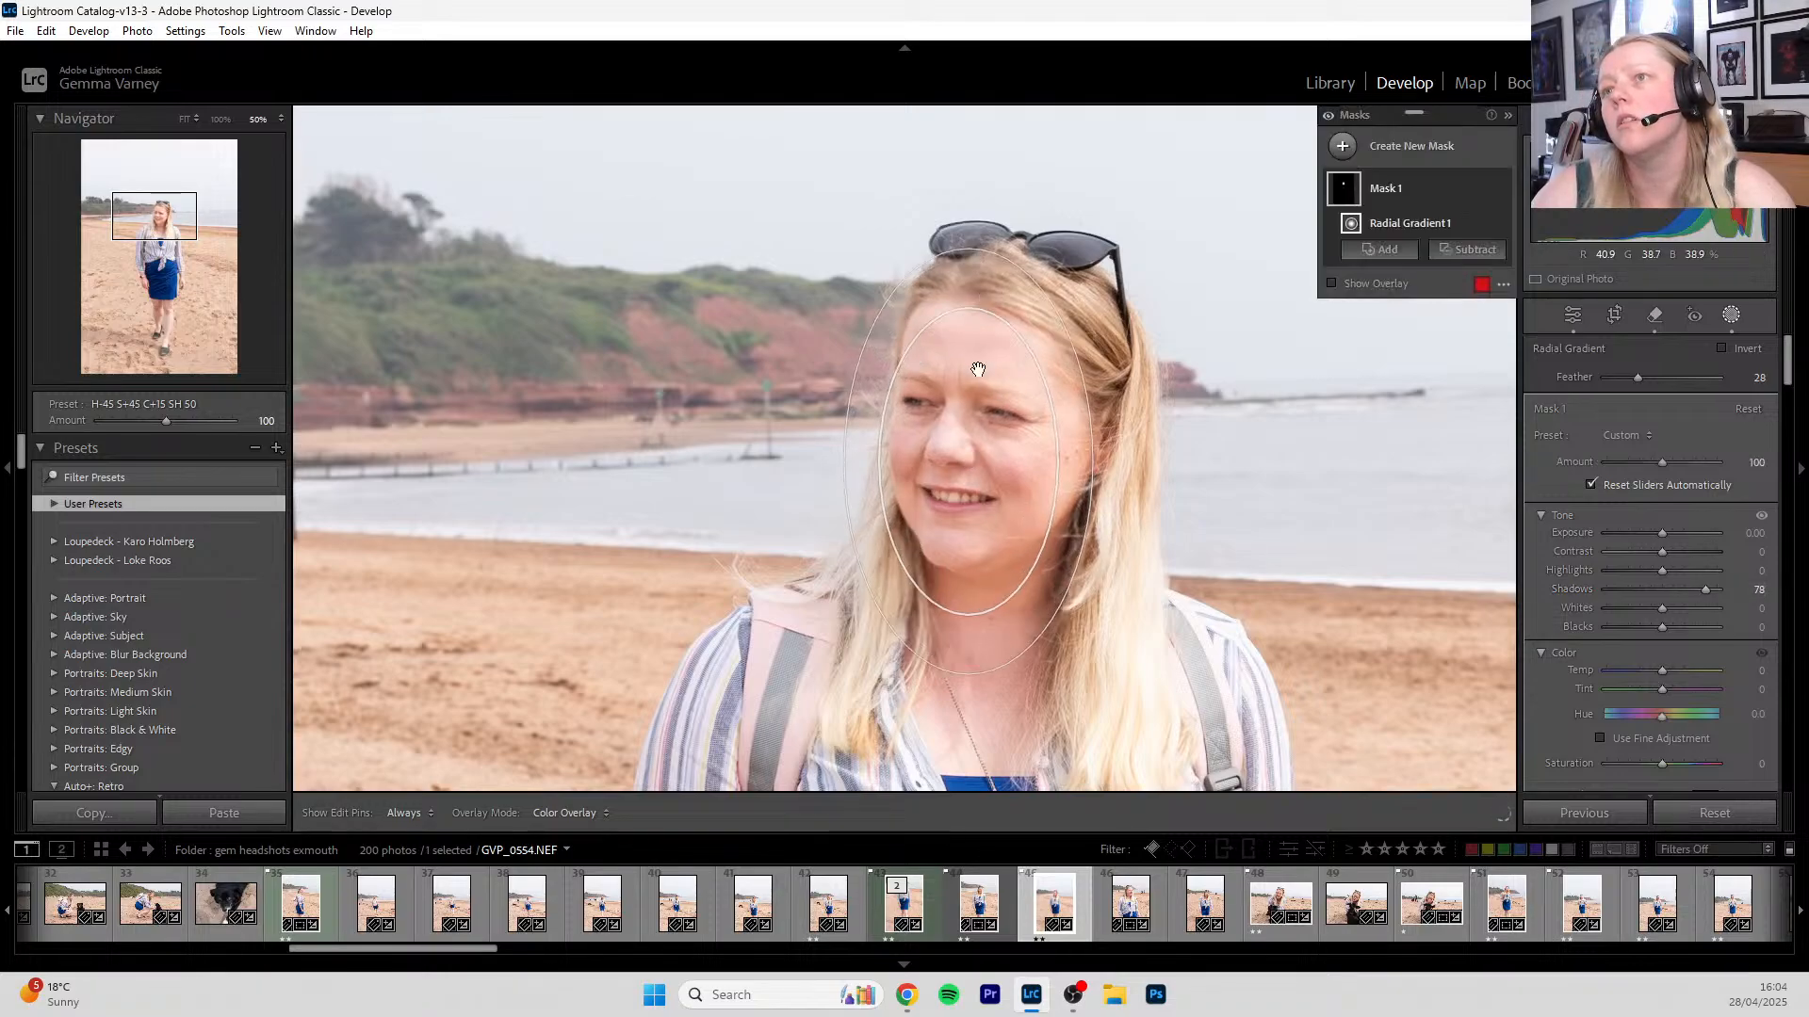
{"action": "left_click_drag", "start_coordinate": [963, 461], "coordinate": [964, 433]}
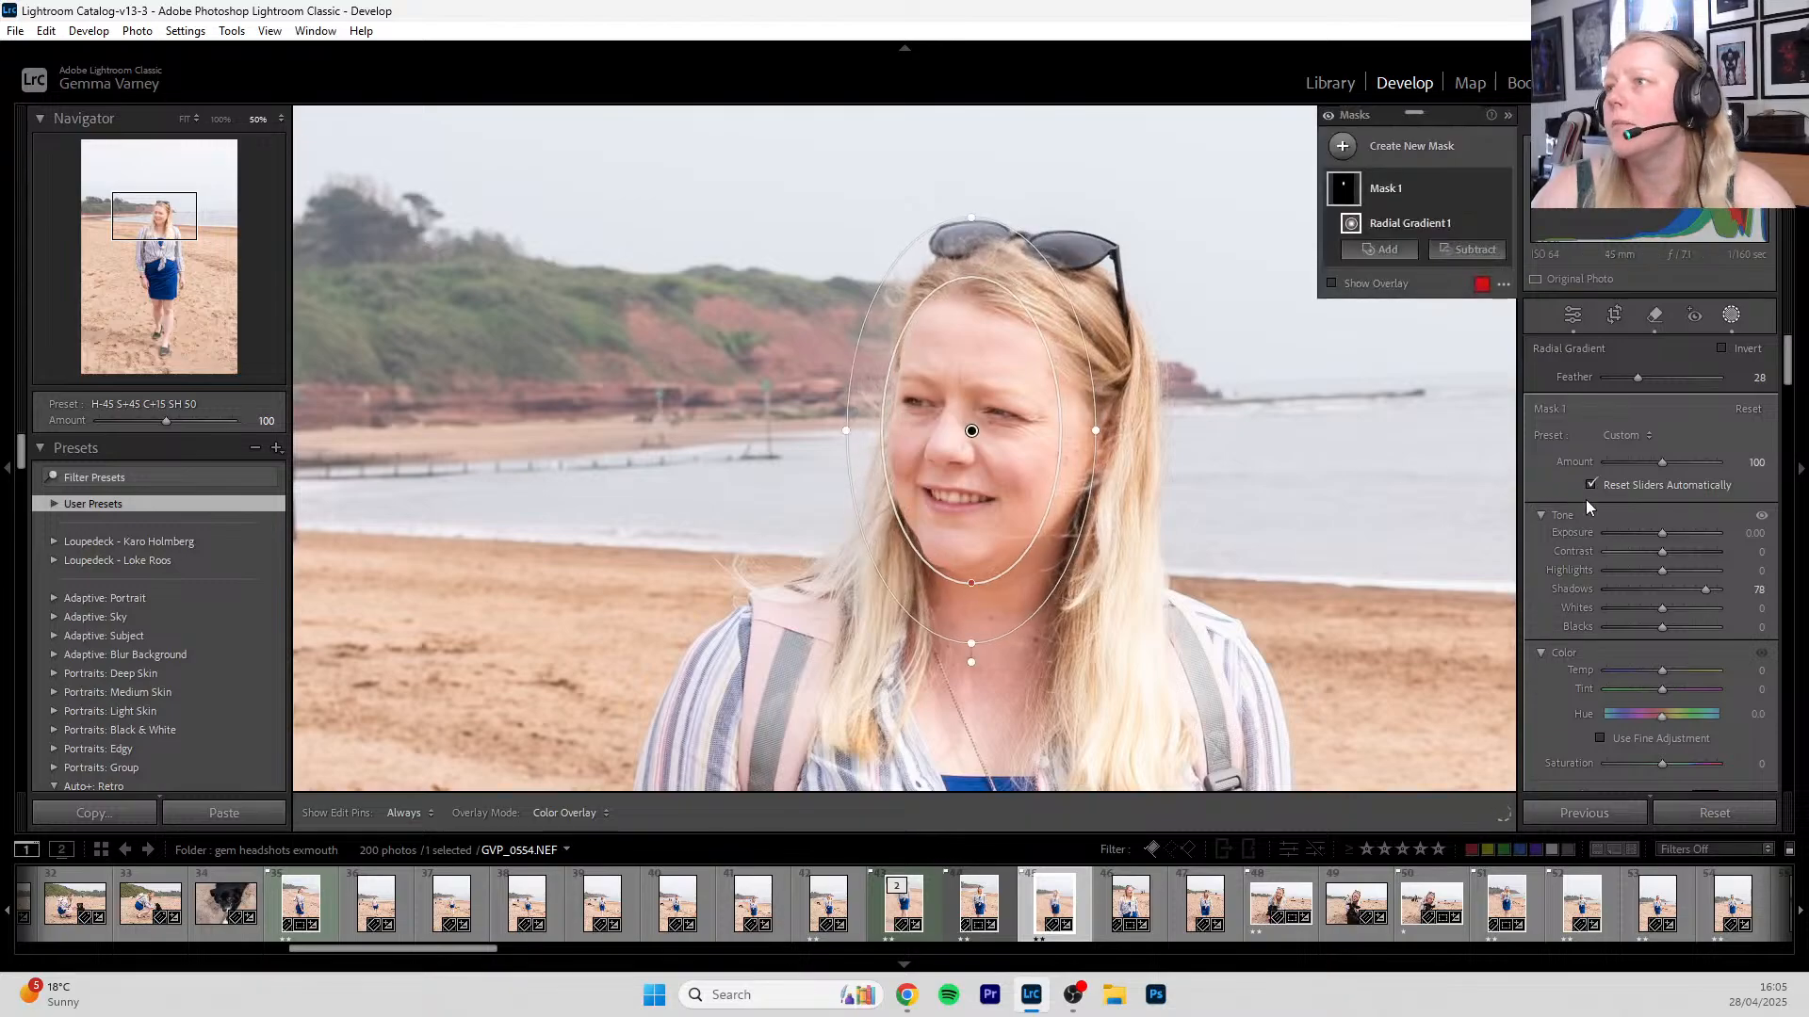
{"action": "left_click_drag", "start_coordinate": [1658, 573], "coordinate": [1624, 574]}
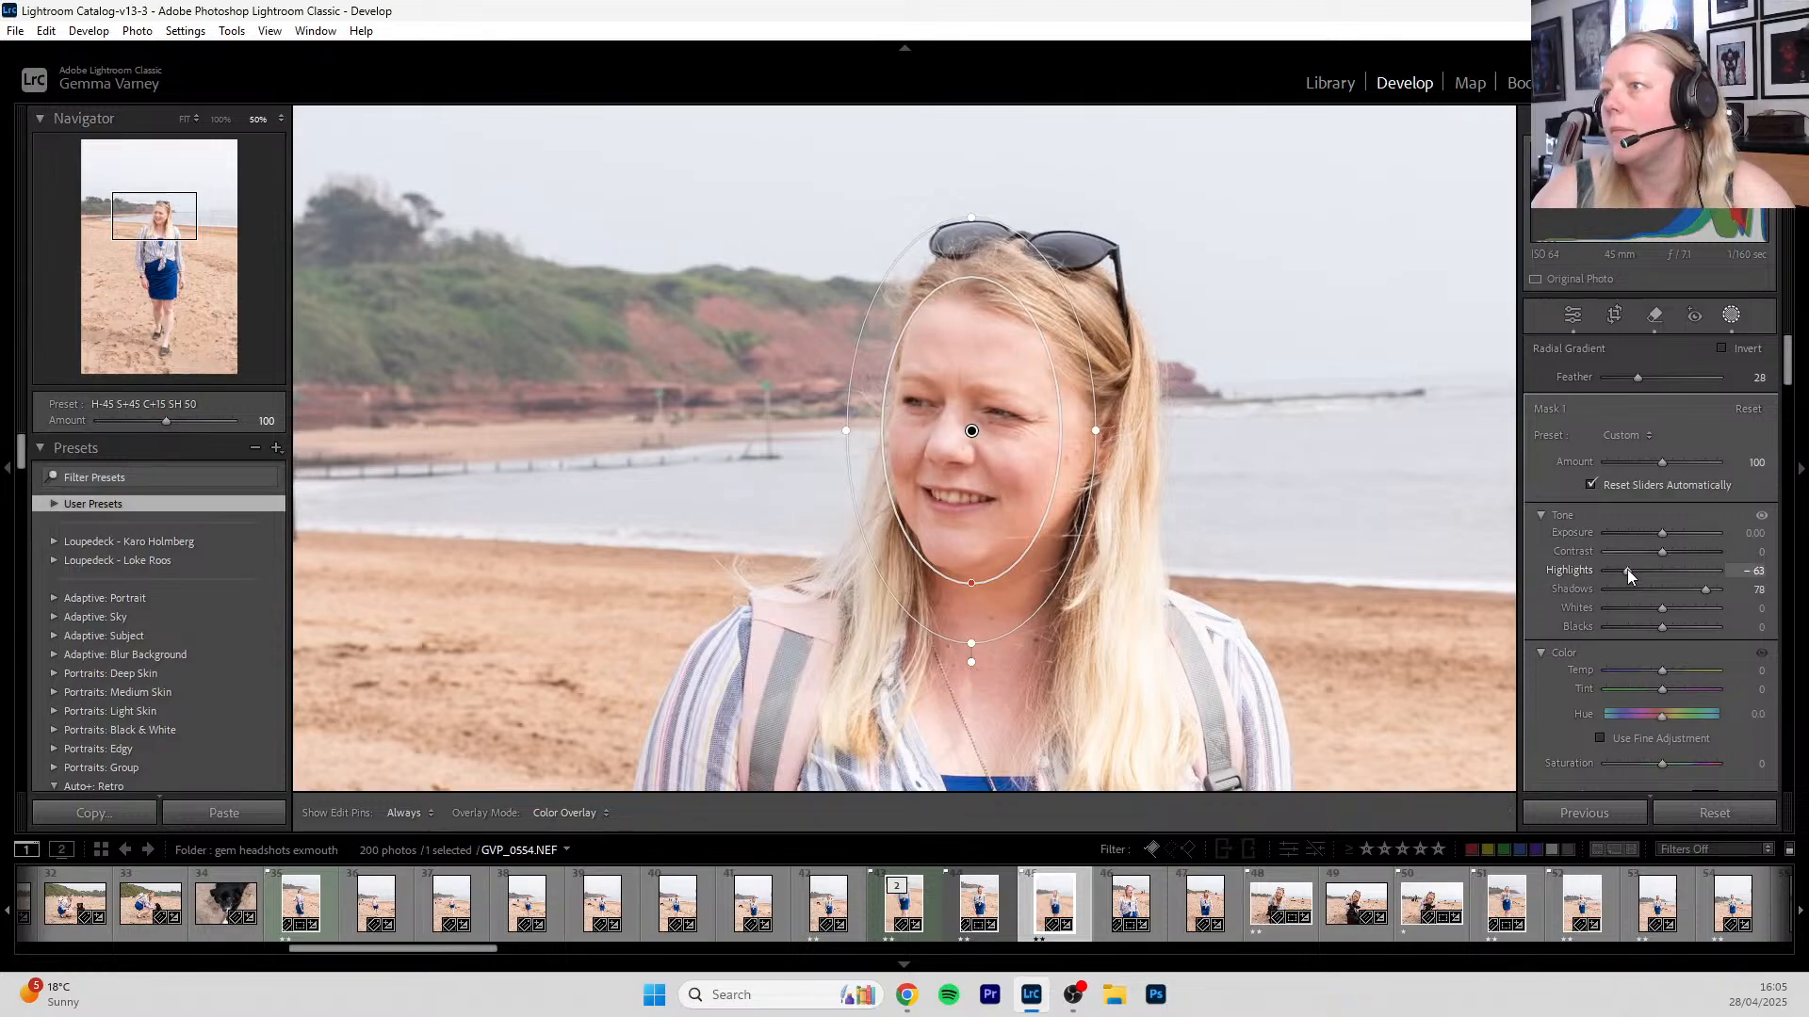
{"action": "mouse_move", "coordinate": [1628, 569]}
{"action": "left_mouse_down"}
{"action": "mouse_move", "coordinate": [1683, 572]}
{"action": "mouse_move", "coordinate": [1662, 575]}
{"action": "left_mouse_up"}
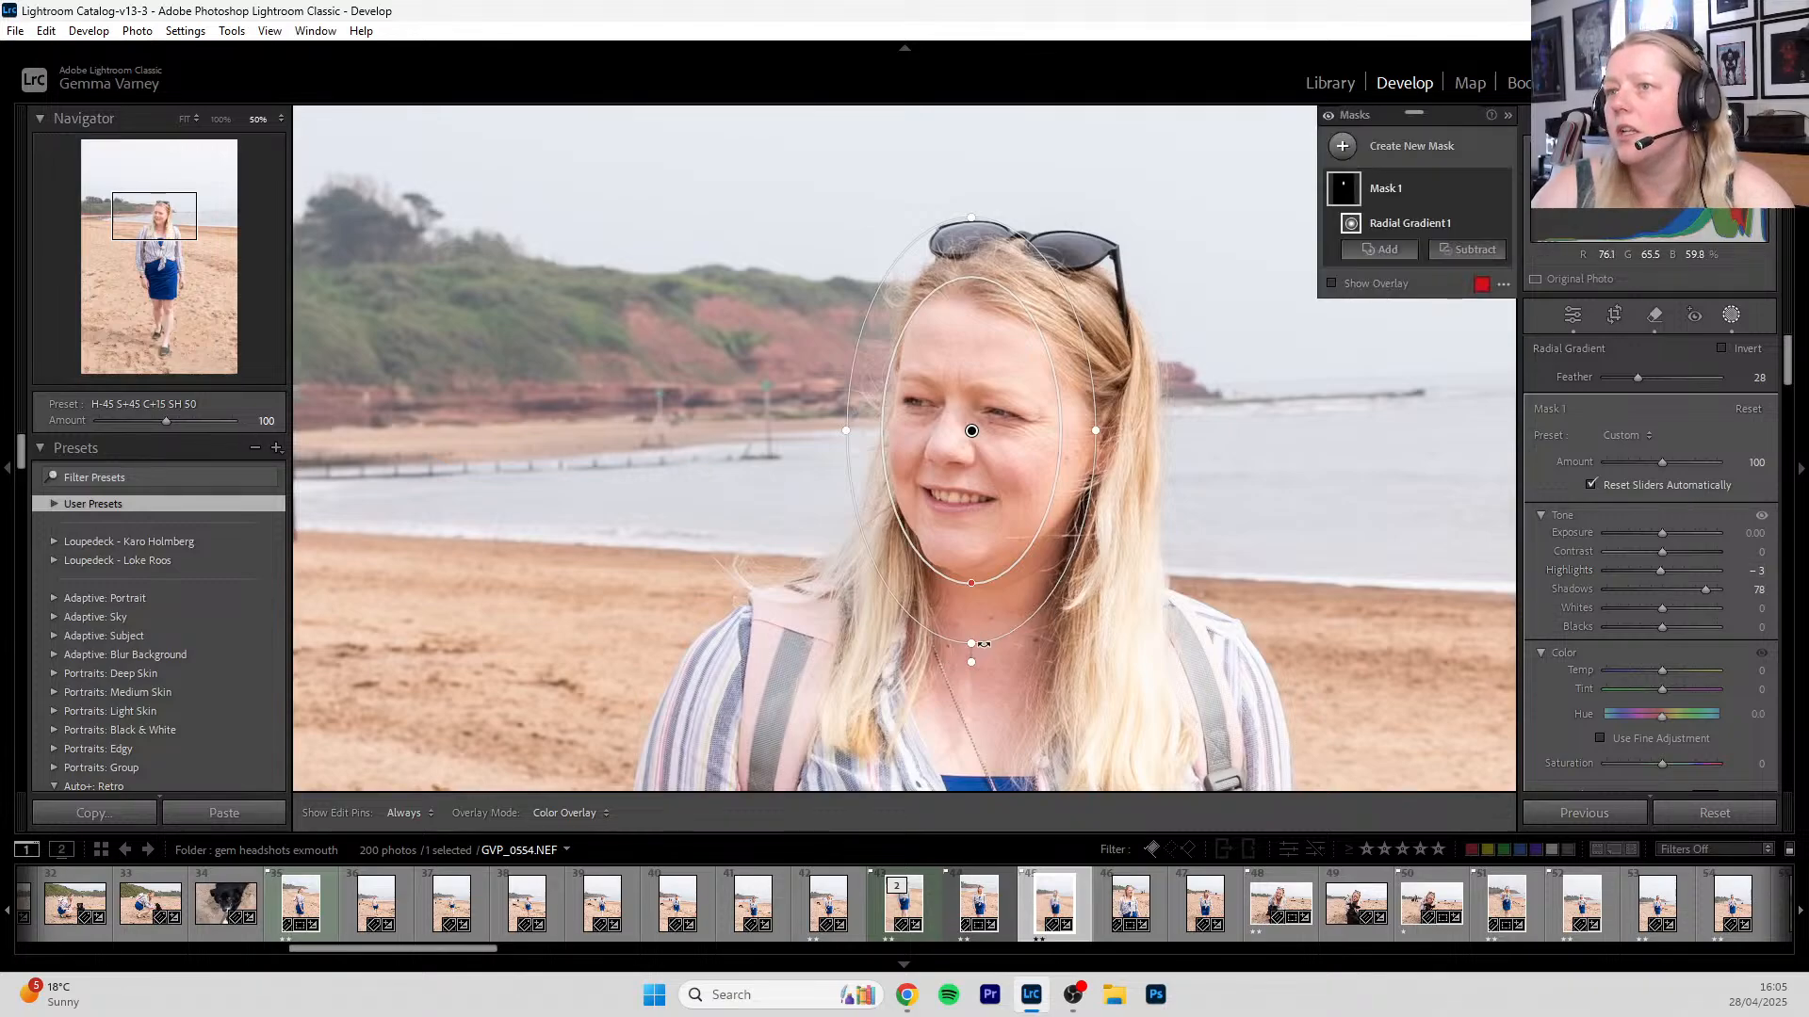
- Lengthen the face mask and move it down so it also covers the woman's neck, and close masking
{"action": "left_click_drag", "start_coordinate": [975, 645], "coordinate": [974, 730]}
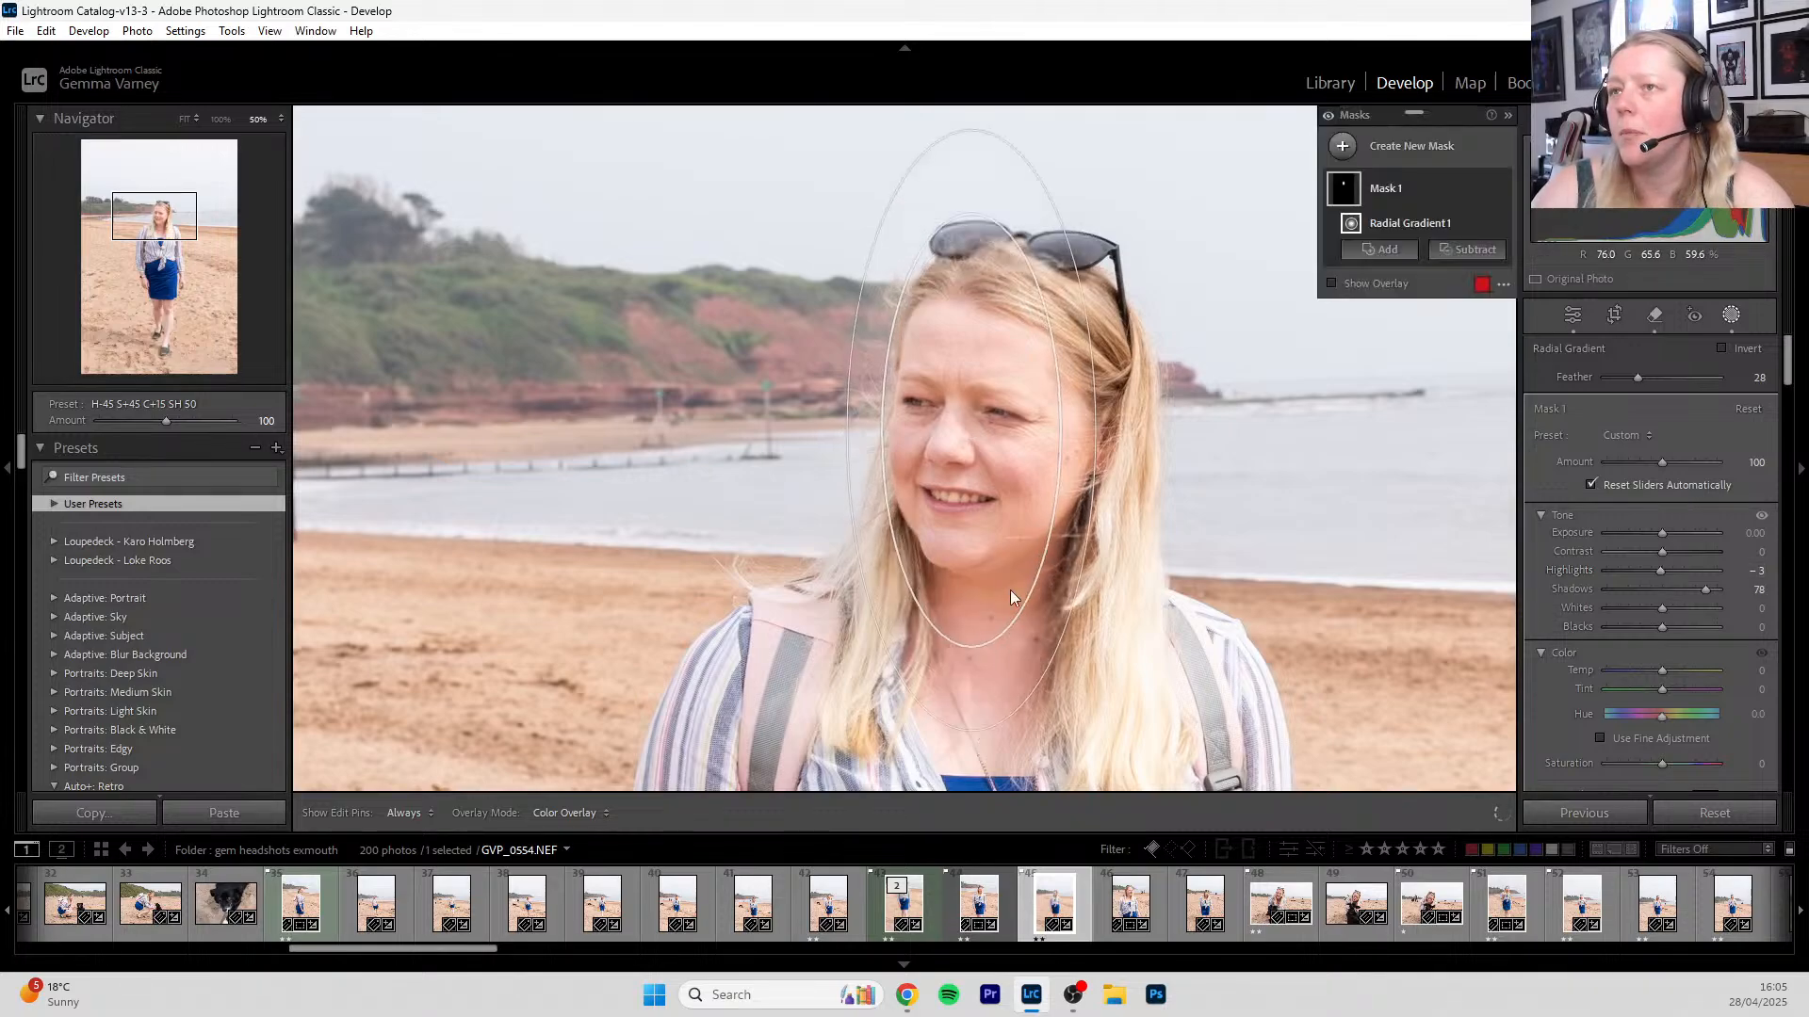
{"action": "left_click_drag", "start_coordinate": [966, 446], "coordinate": [967, 516]}
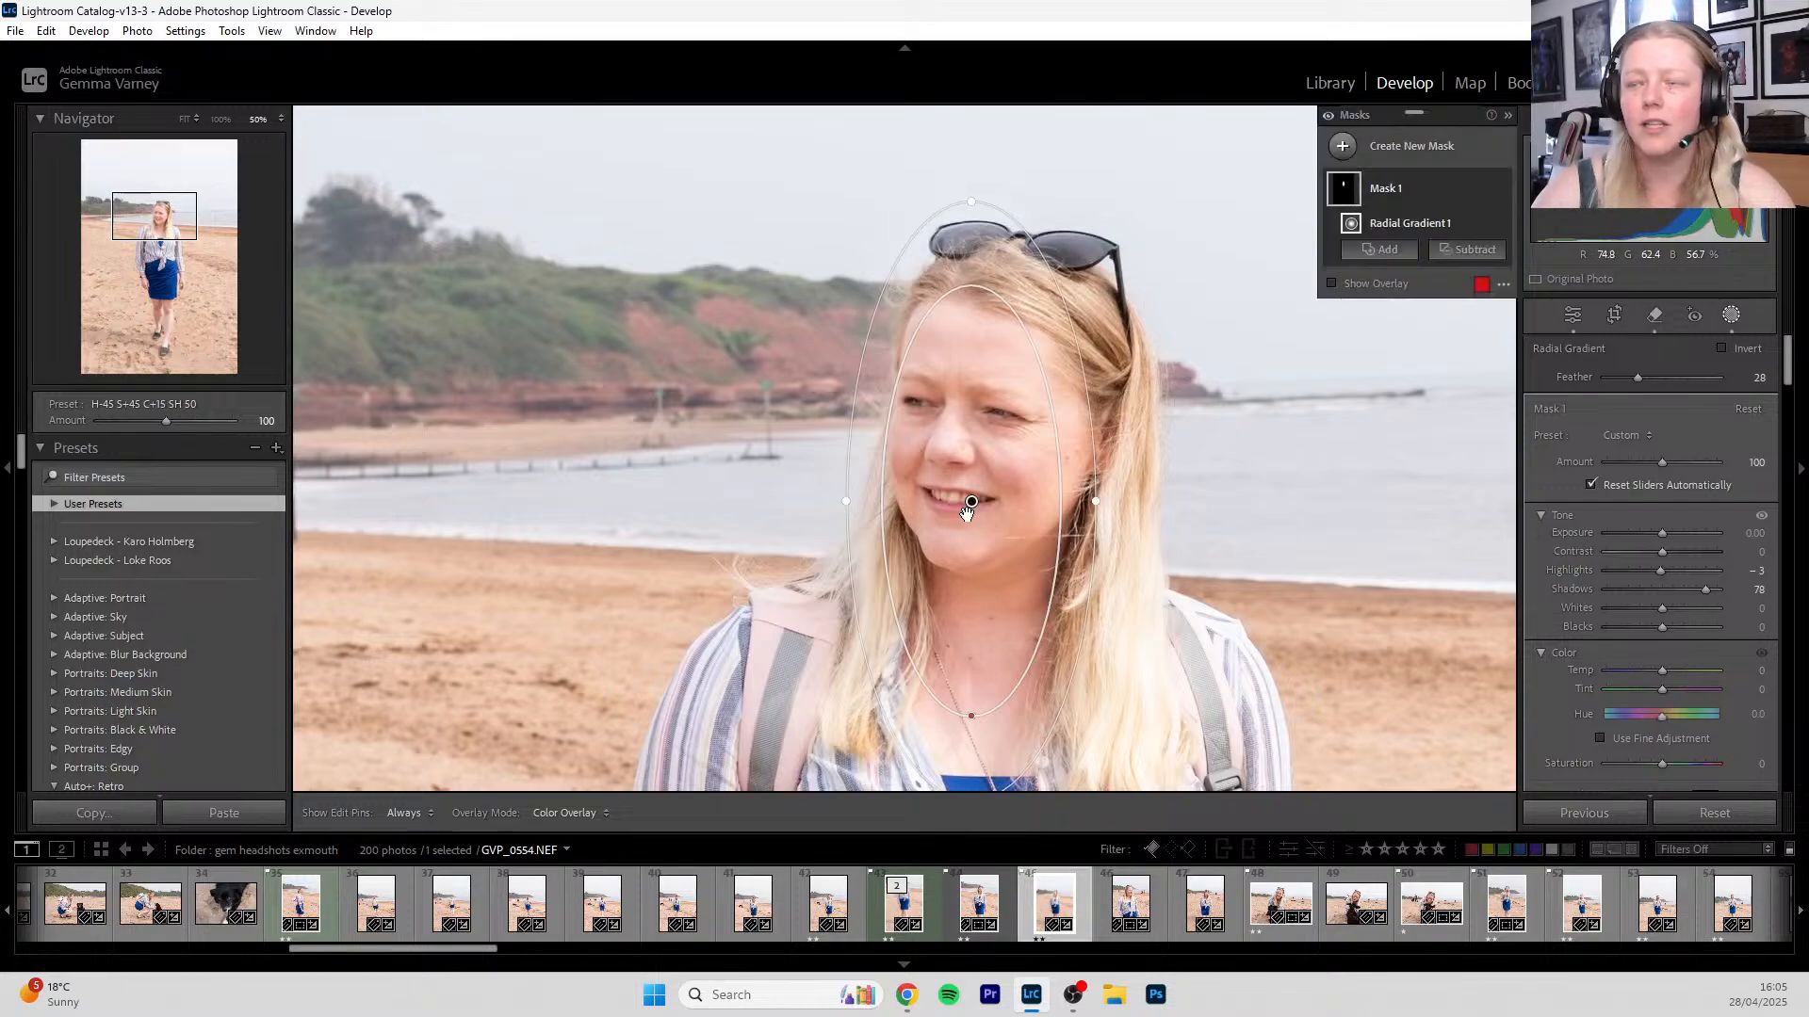
{"action": "left_click_drag", "start_coordinate": [1095, 504], "coordinate": [1062, 490]}
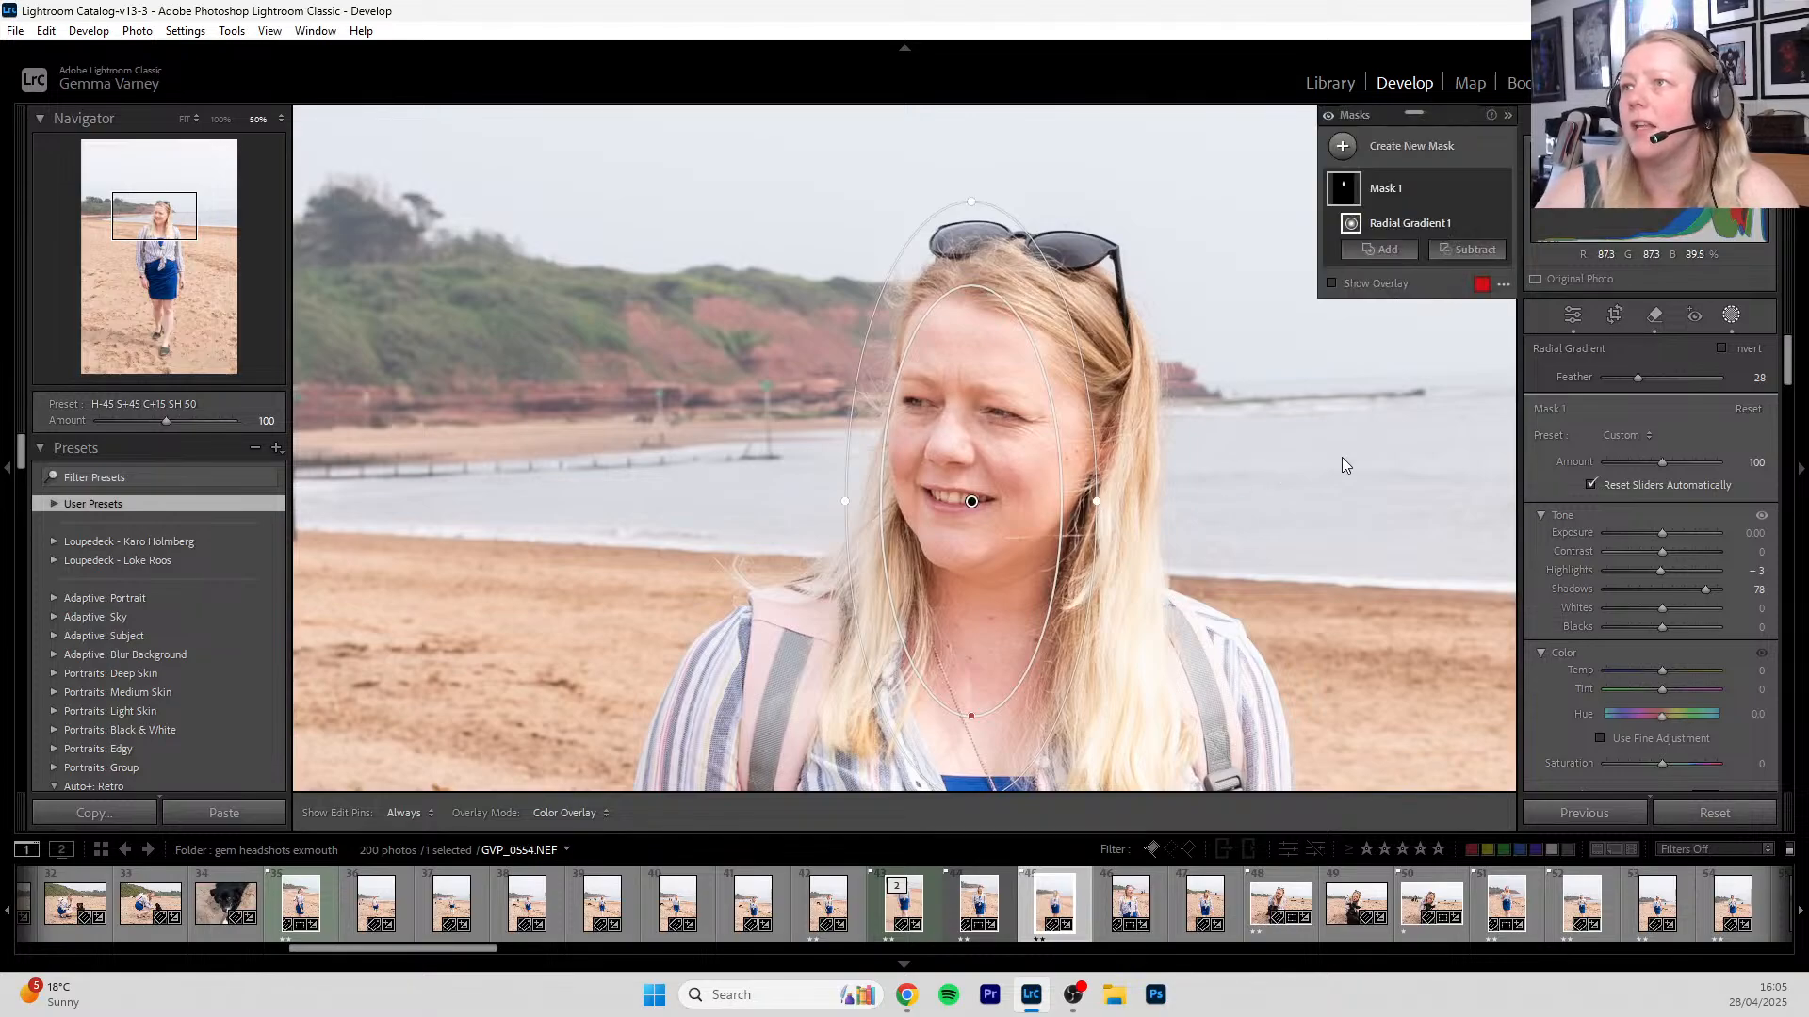
{"action": "key", "text": "shift+w"}
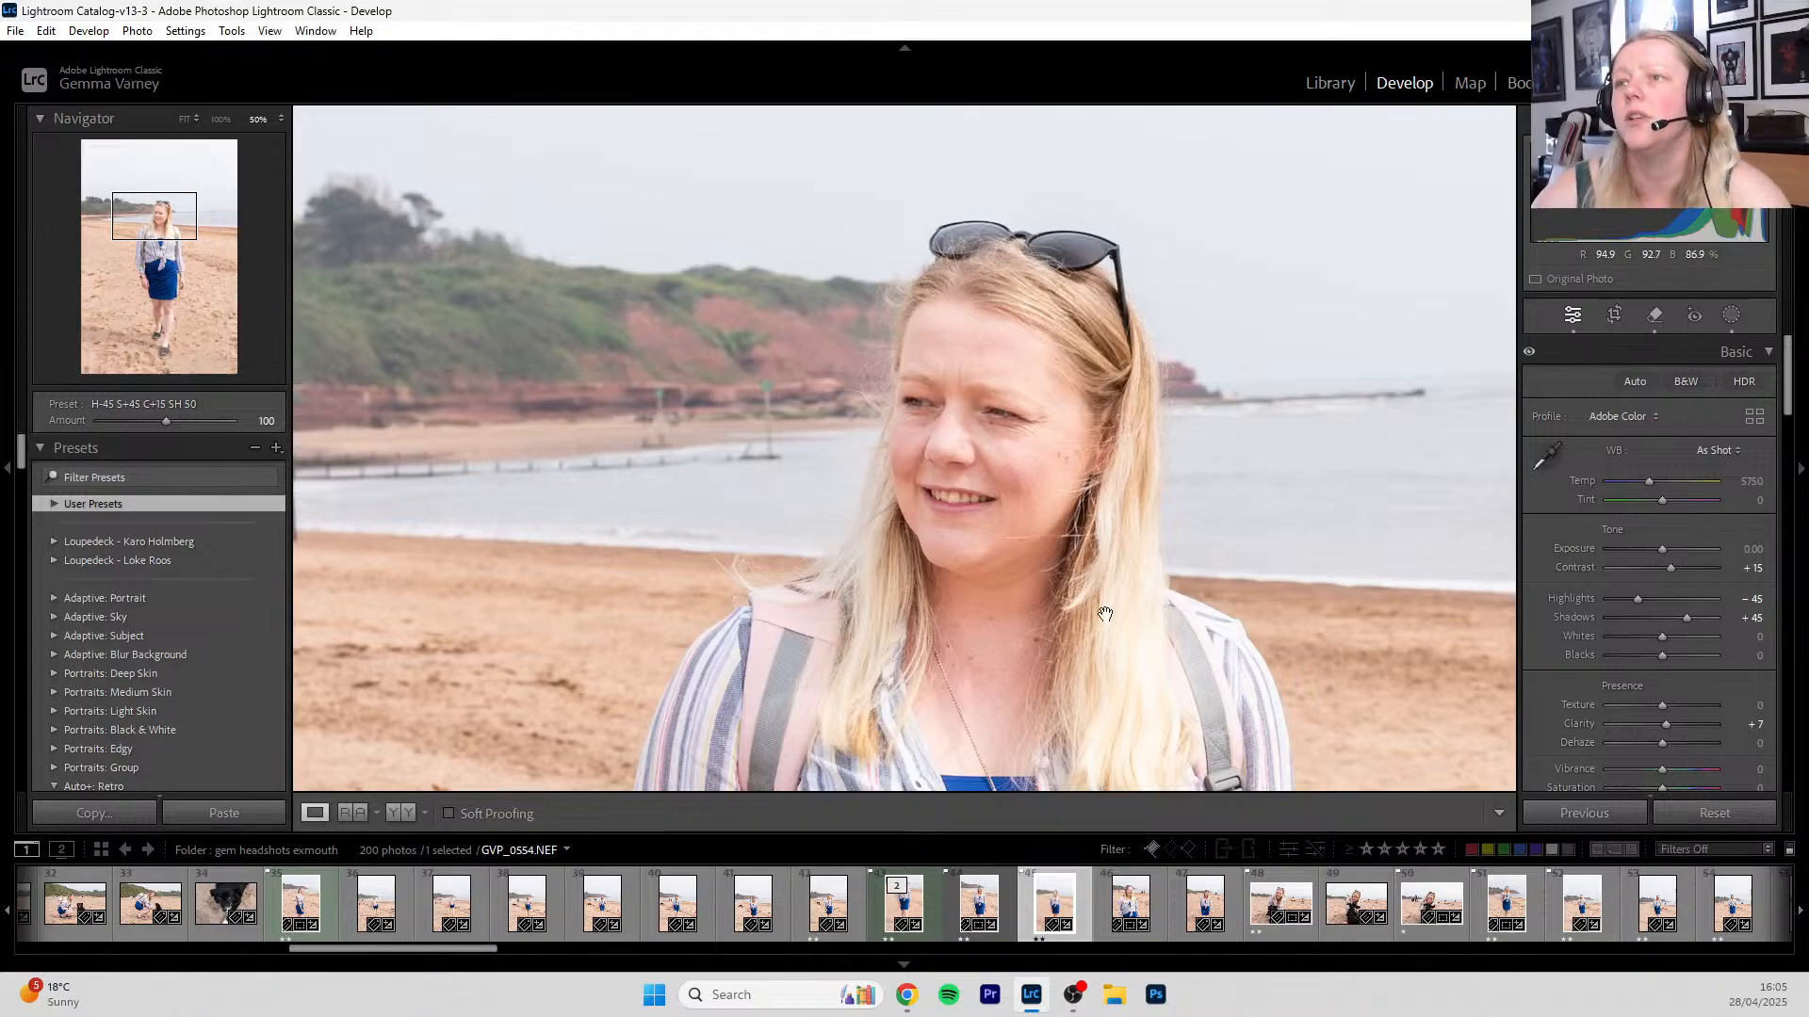
- Check the brightened face and neck against the rest of the whole photo
{"action": "left_click", "coordinate": [1152, 587]}
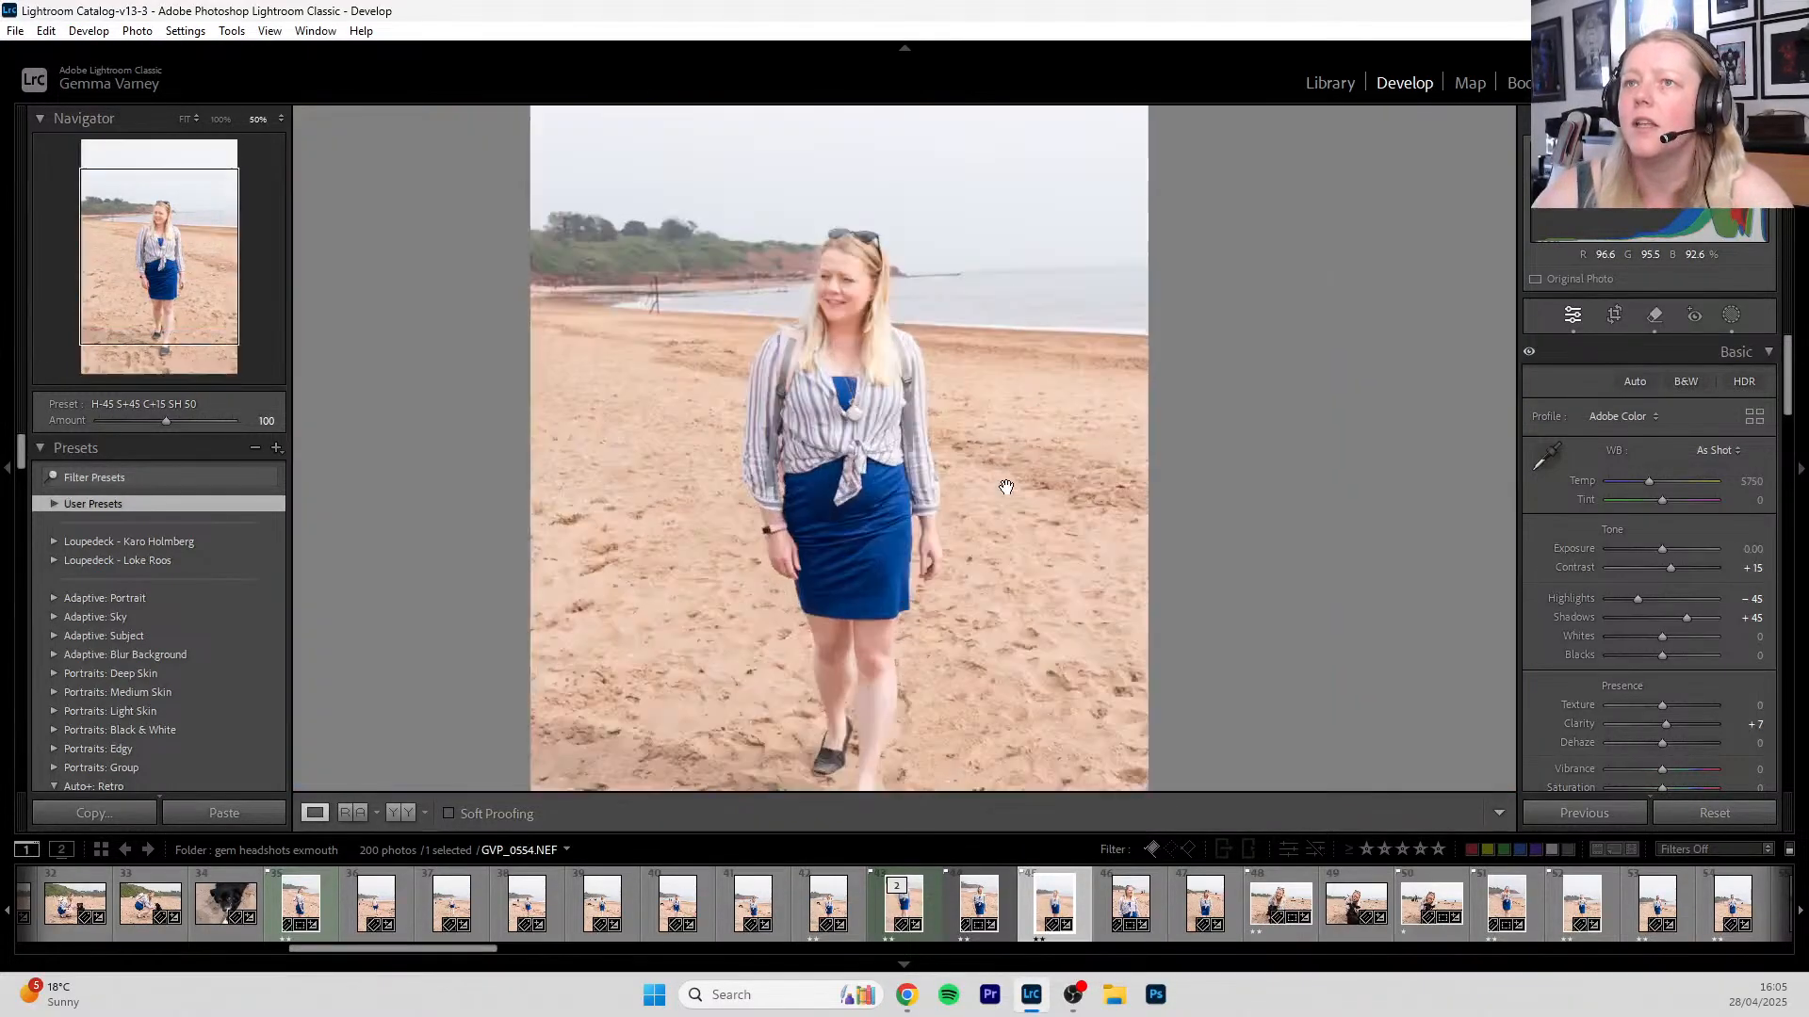
{"action": "left_click", "coordinate": [986, 468]}
{"action": "left_click", "coordinate": [910, 421]}
{"action": "left_click", "coordinate": [849, 388]}
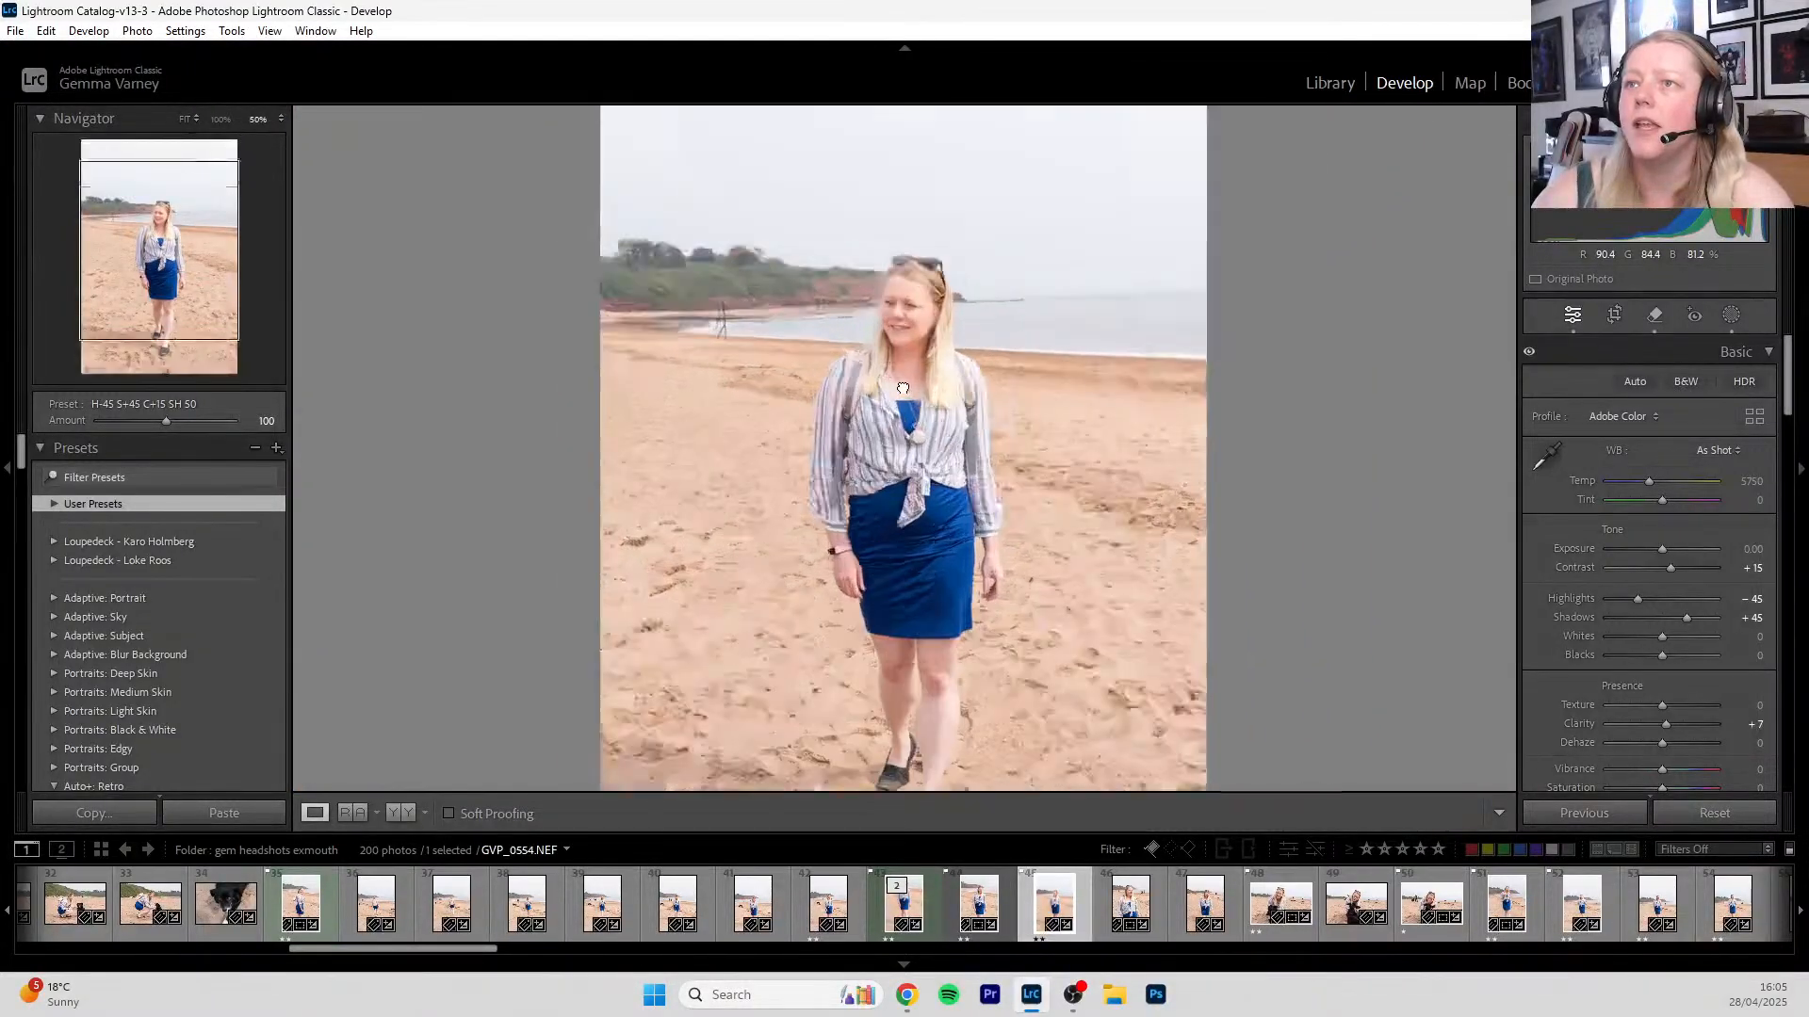
{"action": "left_click", "coordinate": [906, 387]}
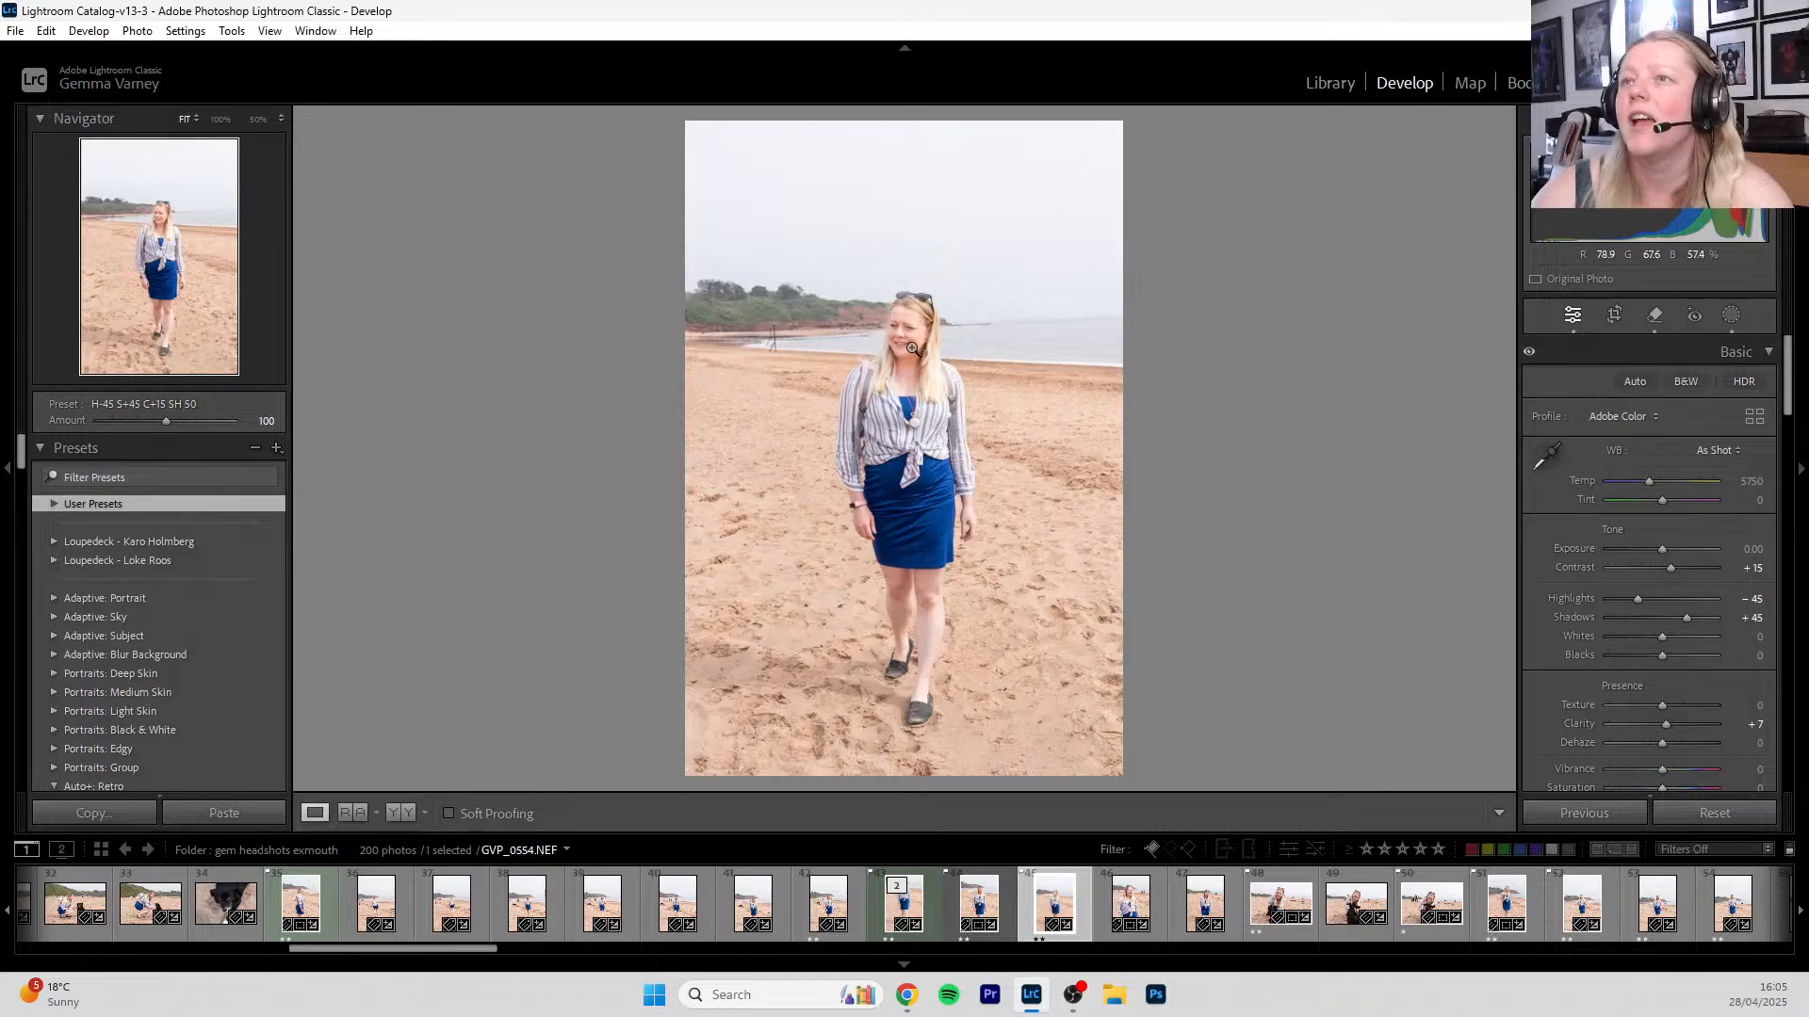
- Add a narrow radial mask over the bright hair hanging over the woman's shoulder and set its Highlights to -32
{"action": "left_click", "coordinate": [933, 377]}
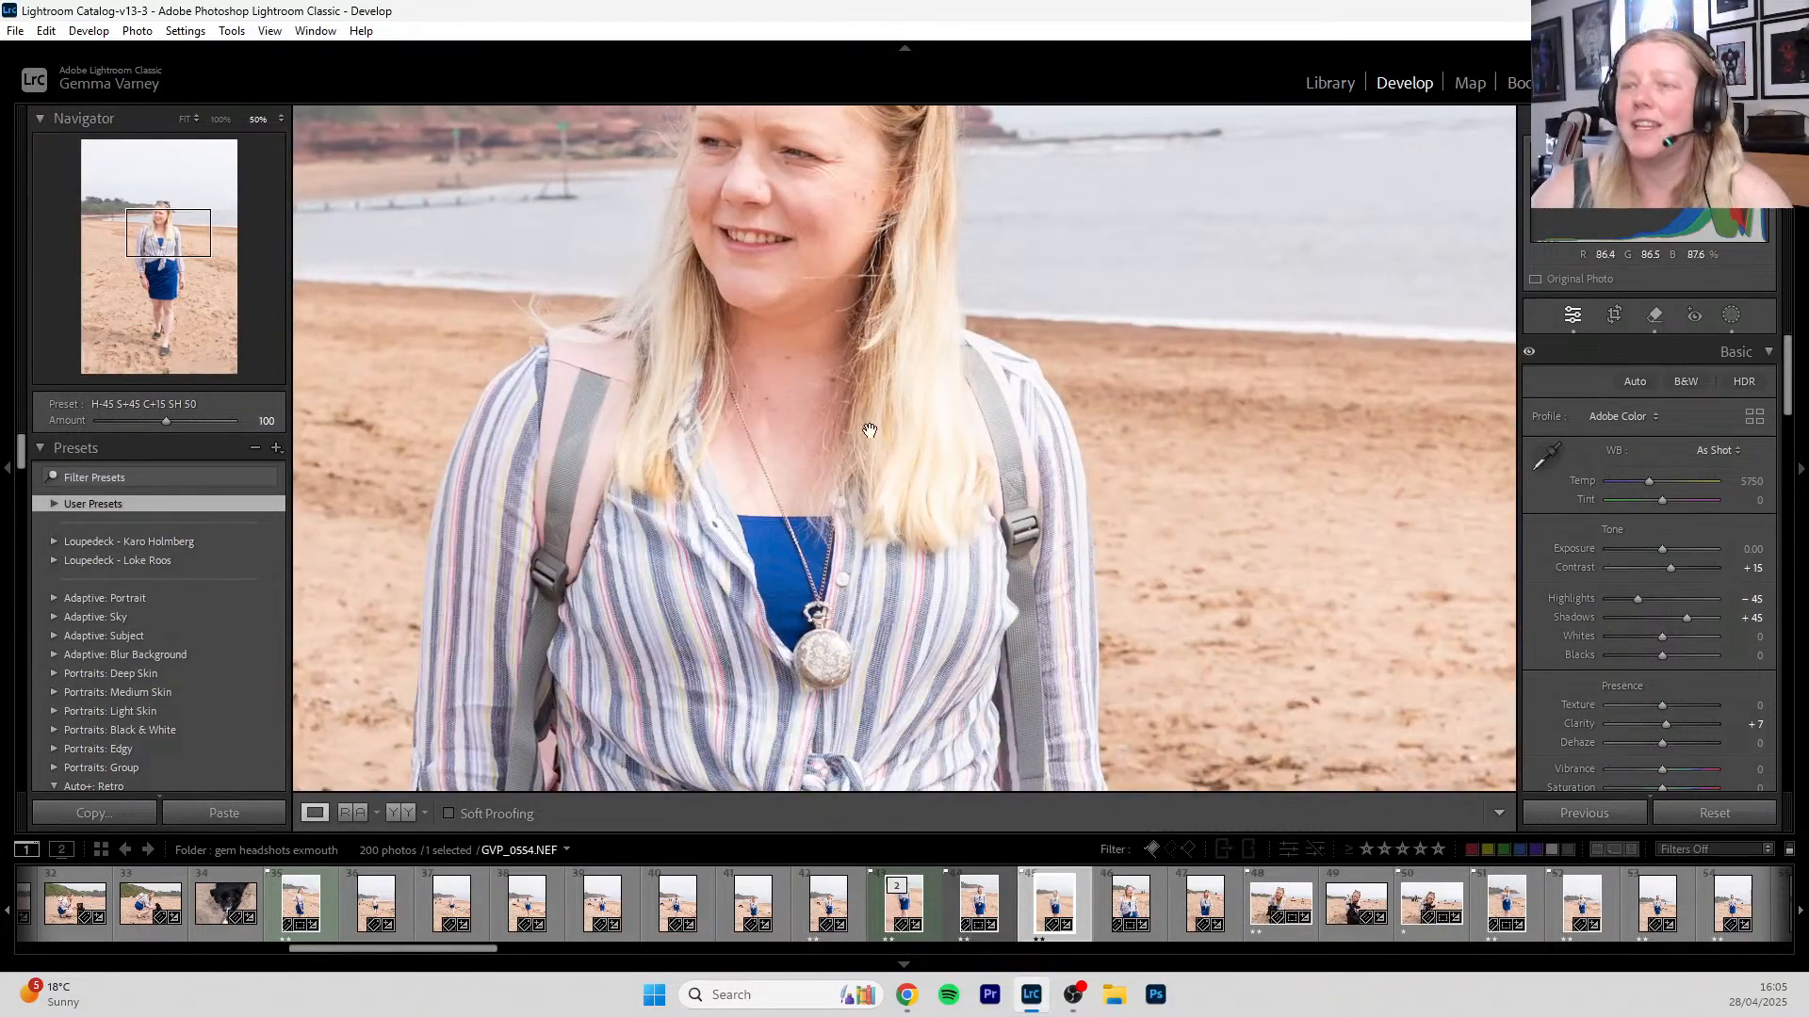
{"action": "key", "text": "shift+m"}
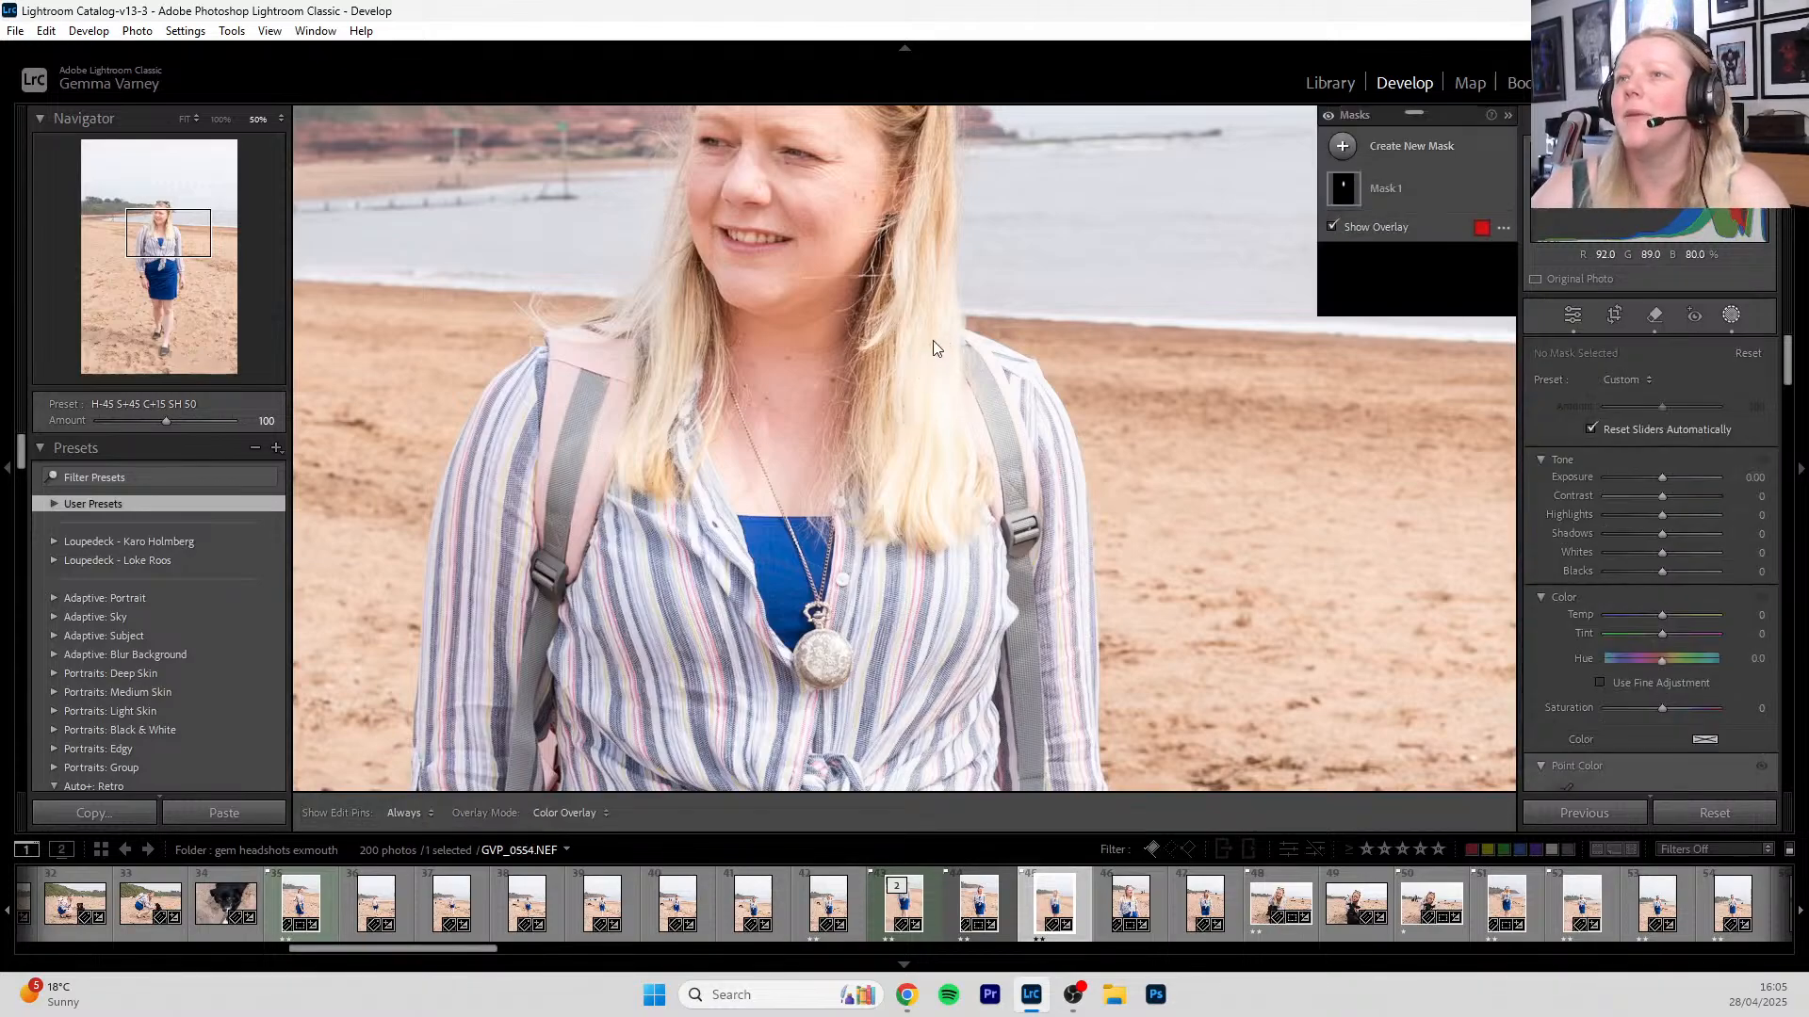
{"action": "left_click_drag", "start_coordinate": [930, 330], "coordinate": [957, 466]}
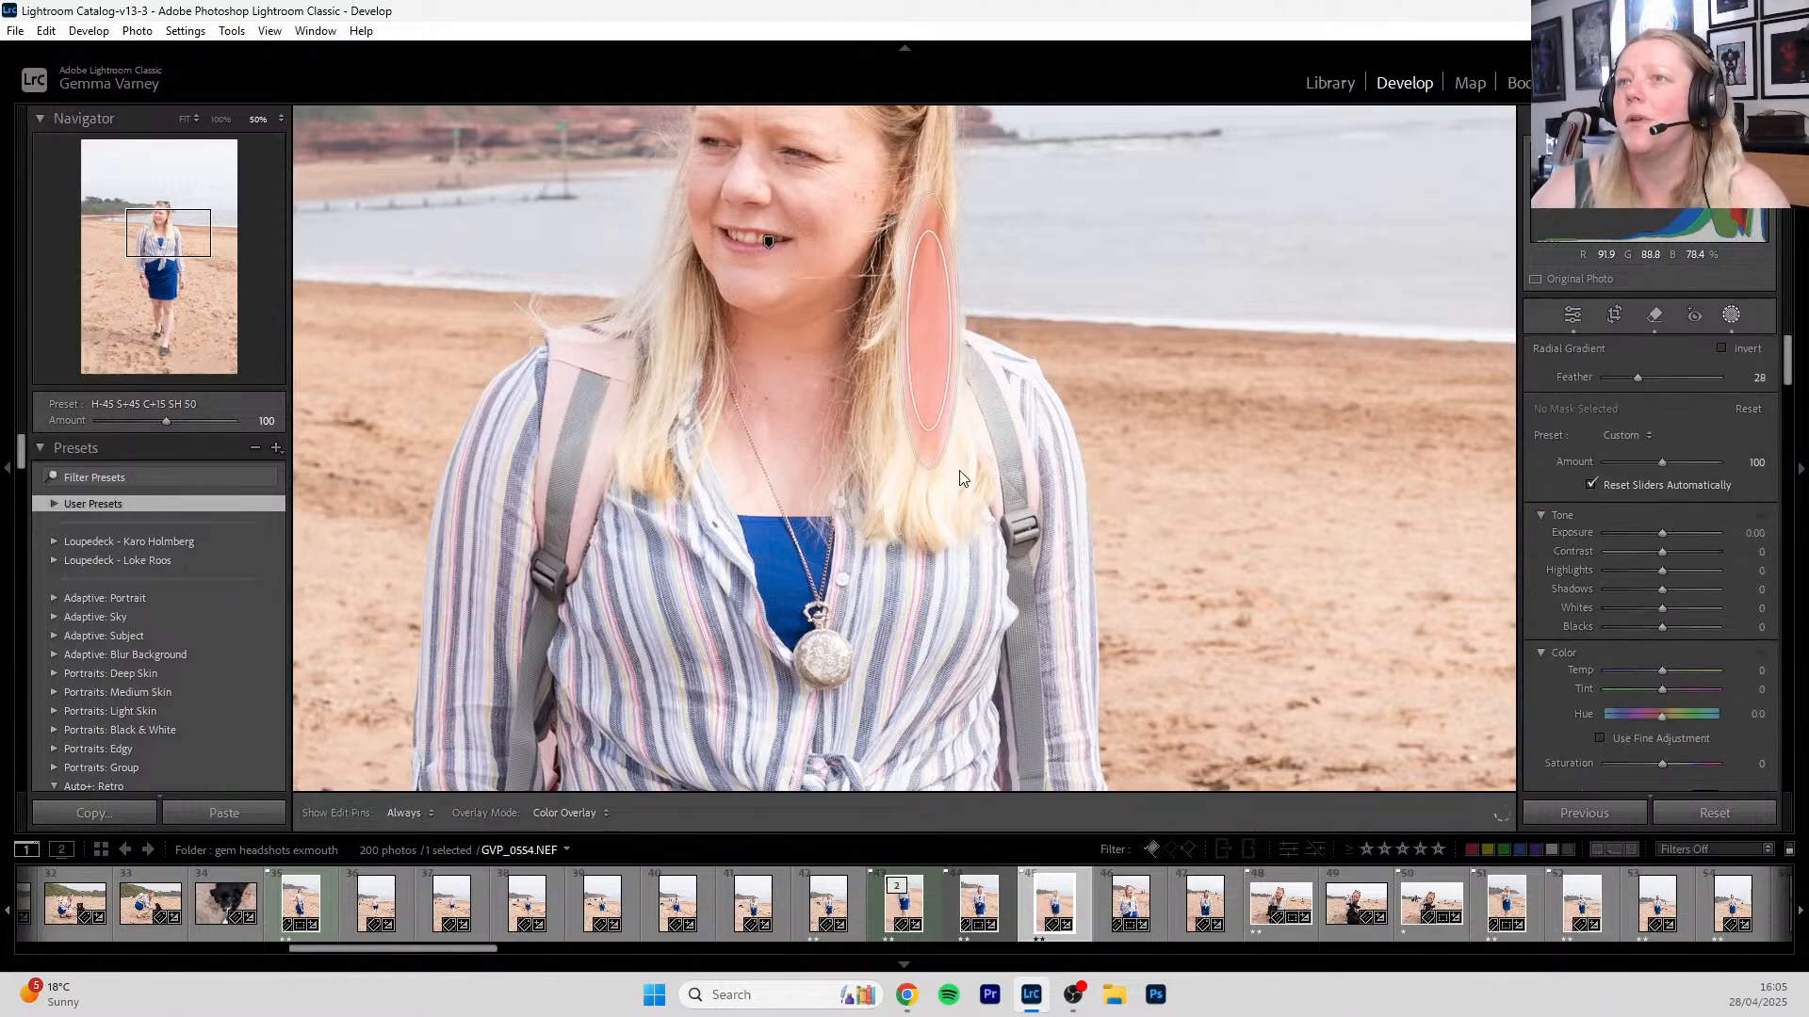
{"action": "left_click_drag", "start_coordinate": [943, 389], "coordinate": [934, 396]}
{"action": "mouse_move", "coordinate": [1662, 571]}
{"action": "left_mouse_down"}
{"action": "mouse_move", "coordinate": [1563, 576]}
{"action": "mouse_move", "coordinate": [1640, 571]}
{"action": "left_mouse_up"}
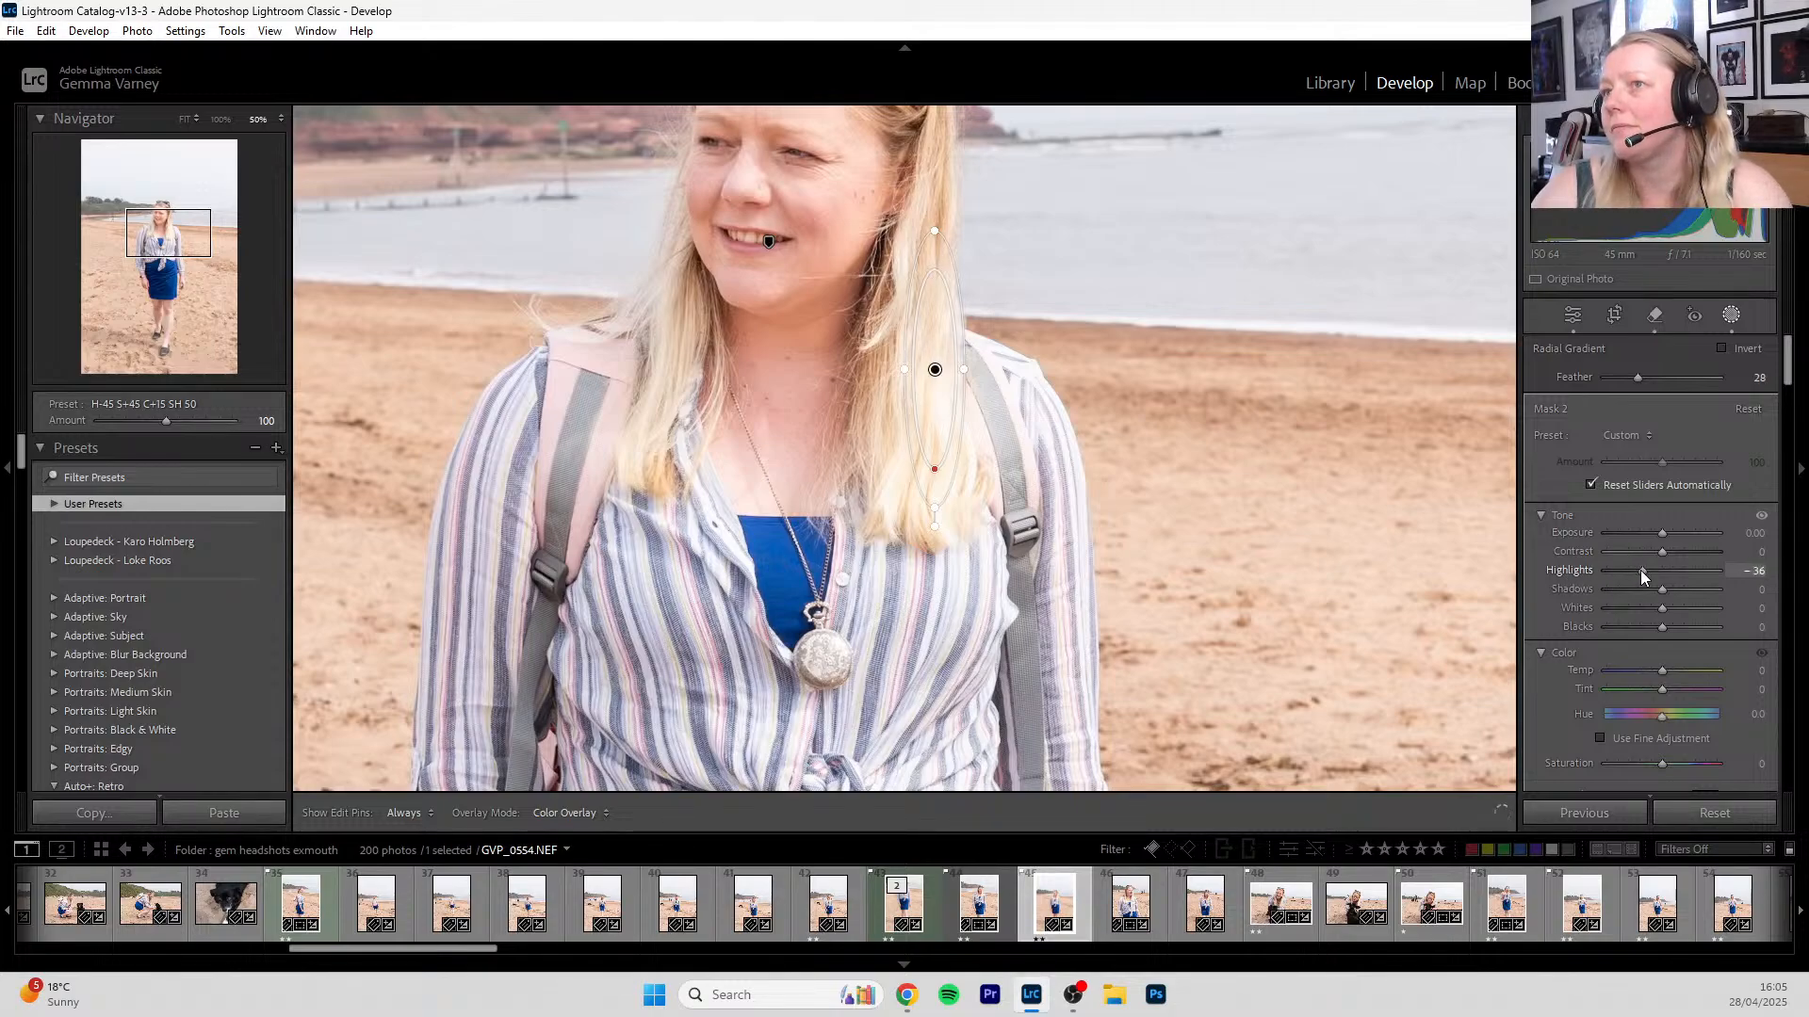
{"action": "left_click_drag", "start_coordinate": [1596, 575], "coordinate": [1642, 568]}
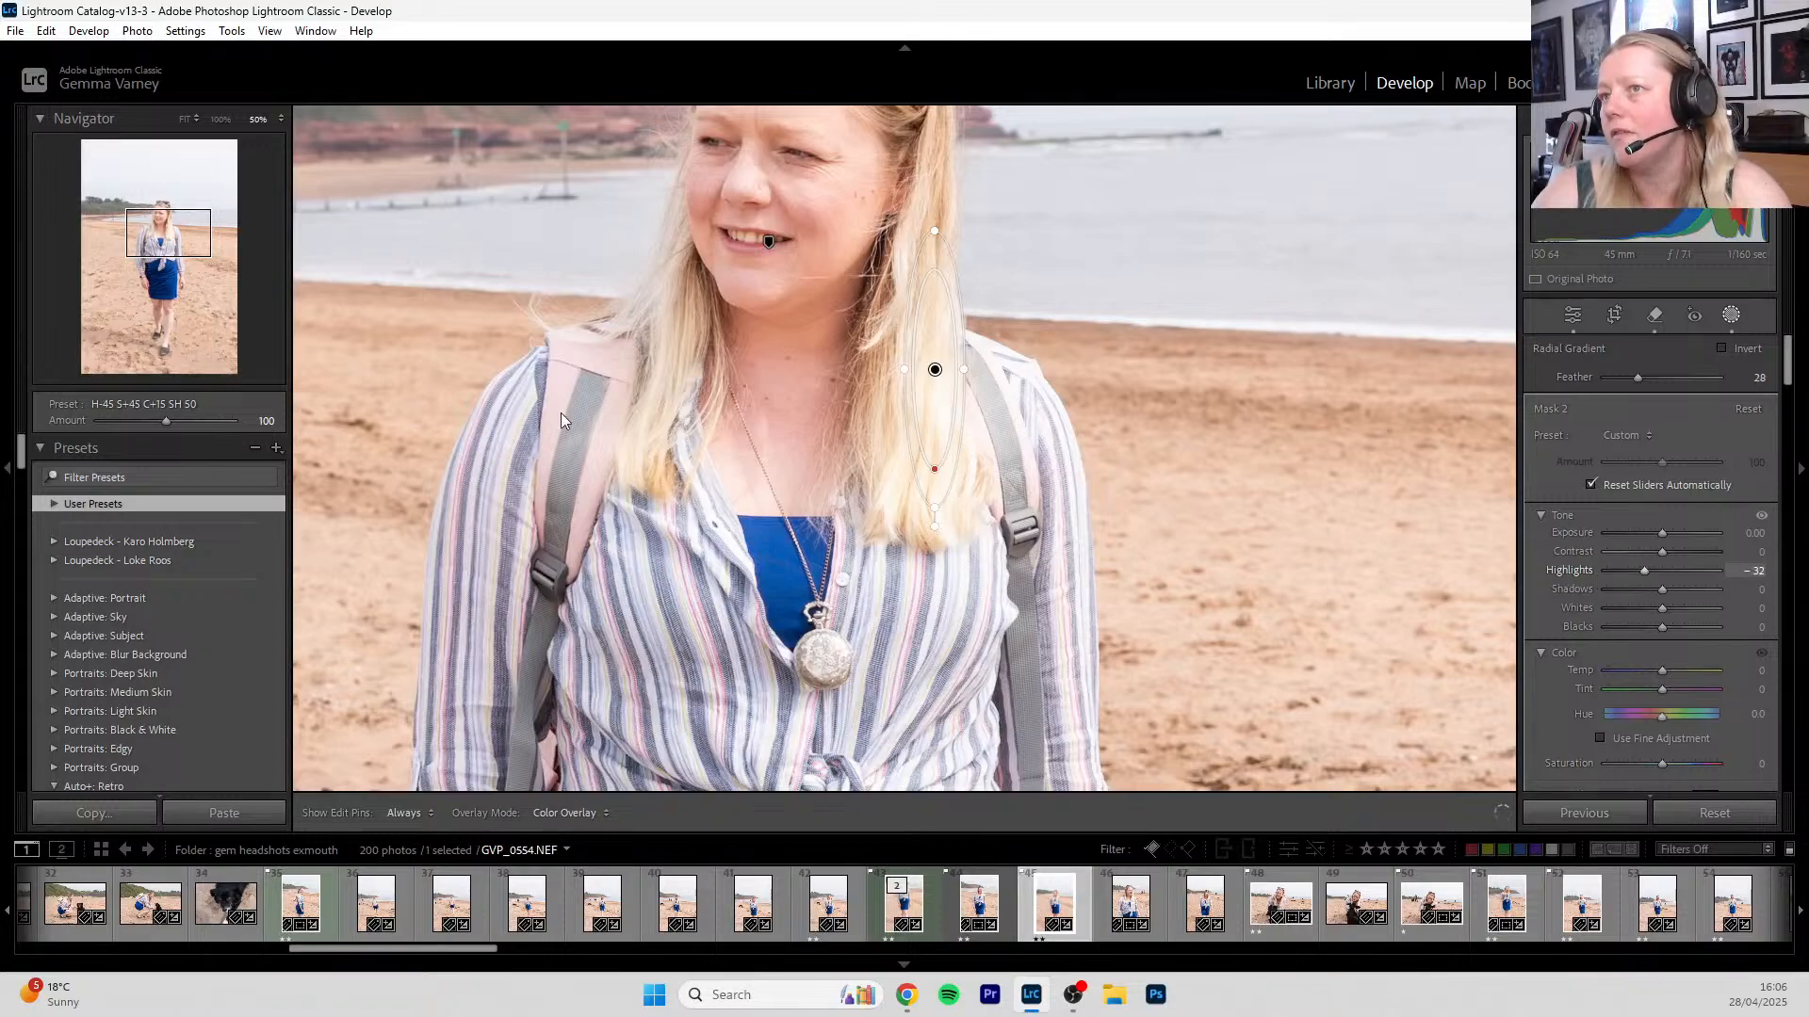
- Shorten the hair mask and shift it lower over the shoulder, set its Highlights to -54, and close masking
{"action": "left_click_drag", "start_coordinate": [935, 233], "coordinate": [947, 302]}
{"action": "mouse_move", "coordinate": [933, 370]}
{"action": "left_mouse_down"}
{"action": "mouse_move", "coordinate": [943, 416]}
{"action": "mouse_move", "coordinate": [938, 396]}
{"action": "left_mouse_up"}
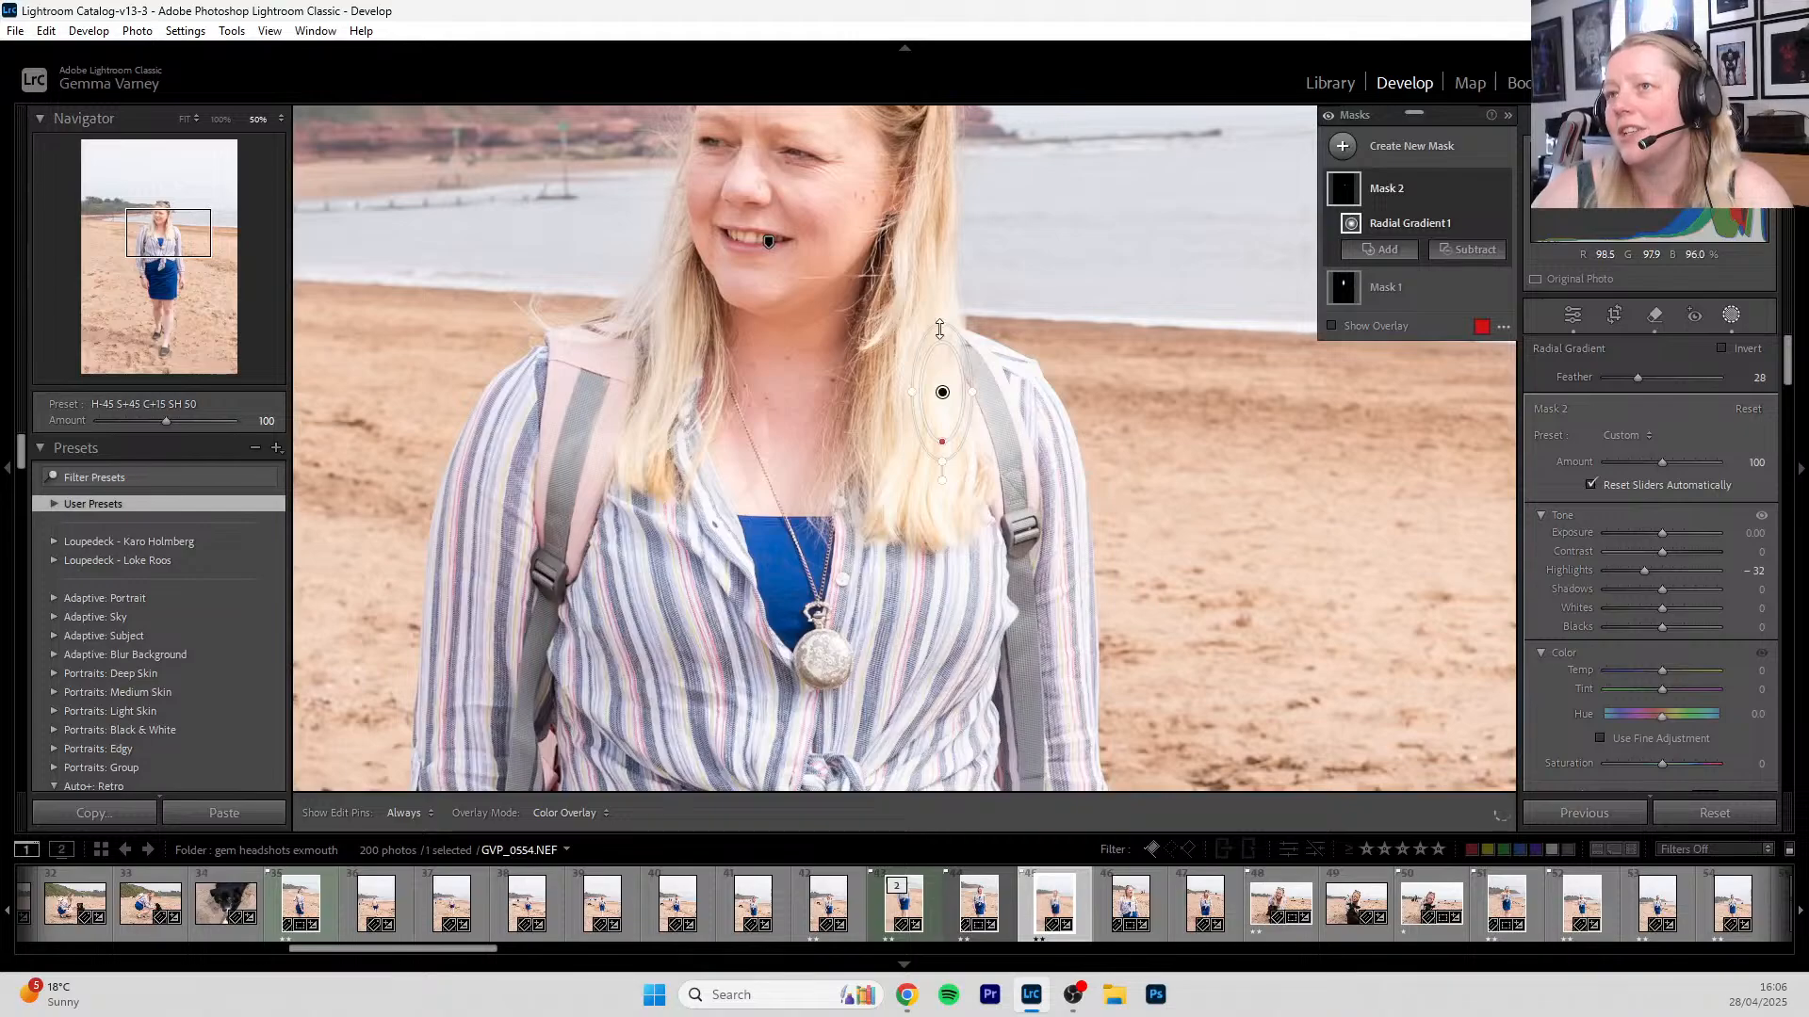
{"action": "mouse_move", "coordinate": [942, 325]}
{"action": "left_mouse_down"}
{"action": "mouse_move", "coordinate": [945, 288]}
{"action": "mouse_move", "coordinate": [942, 305]}
{"action": "left_mouse_up"}
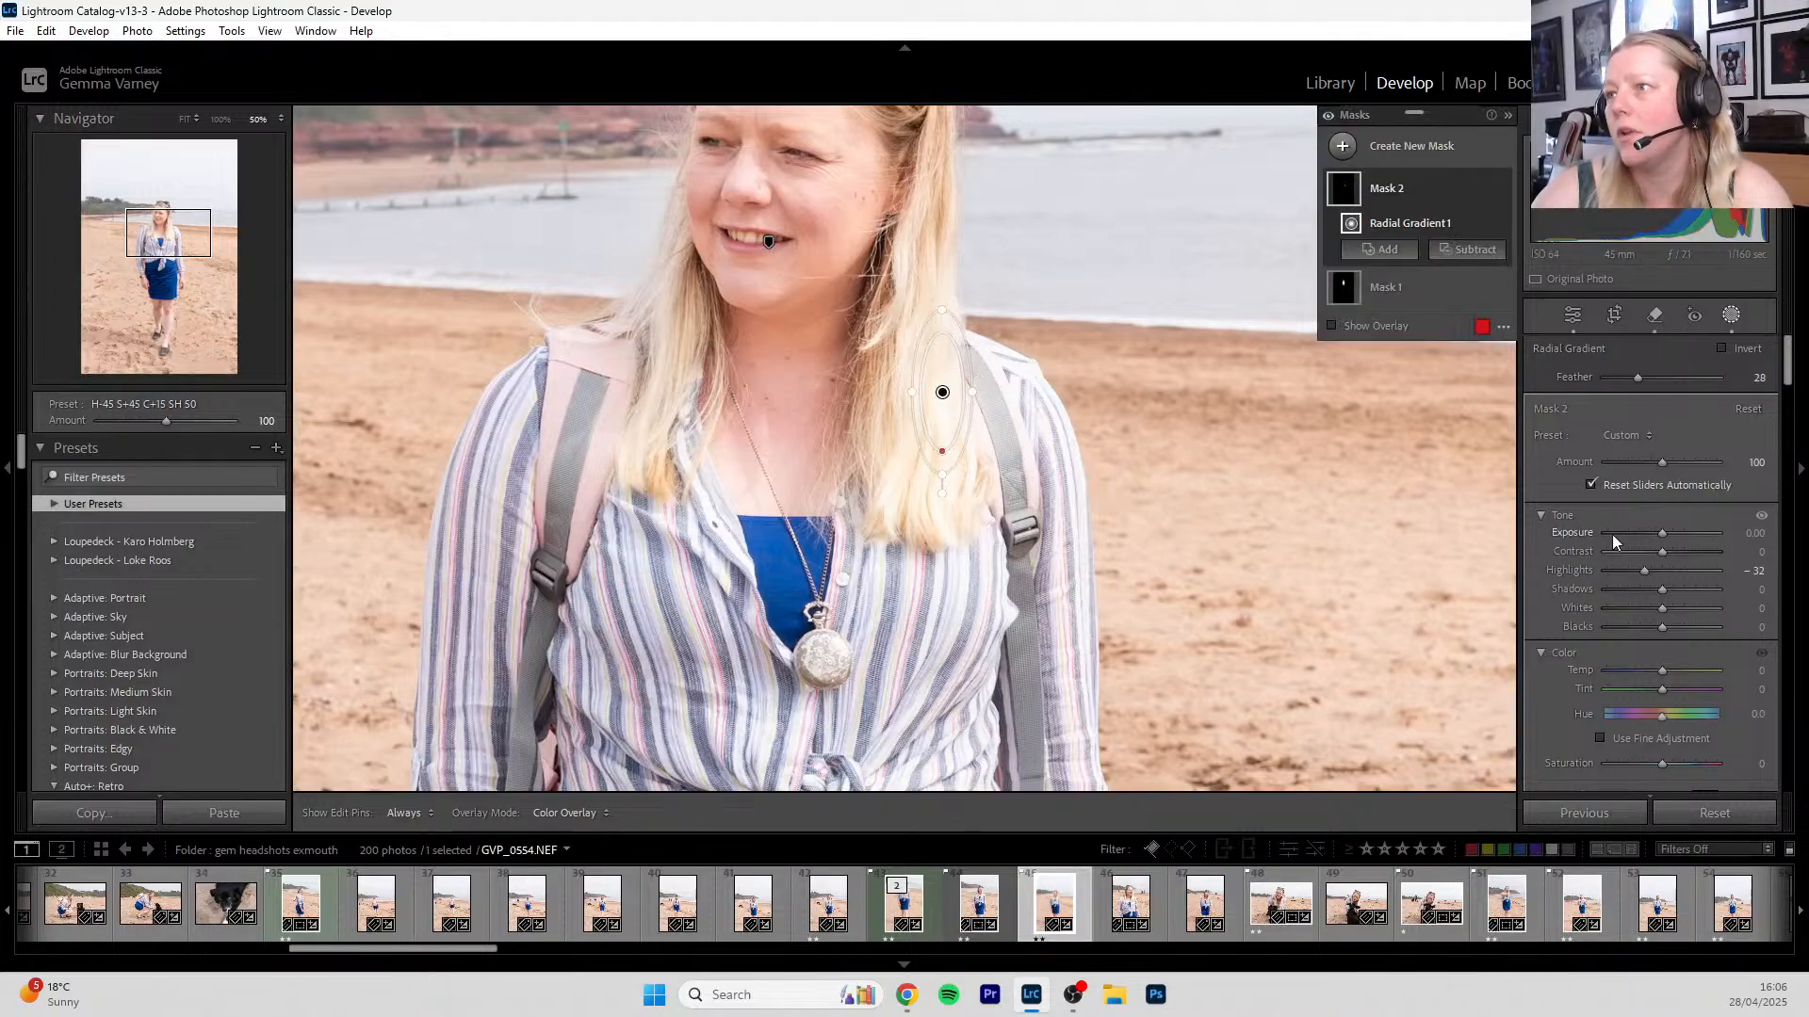
{"action": "left_click_drag", "start_coordinate": [1647, 573], "coordinate": [1632, 574]}
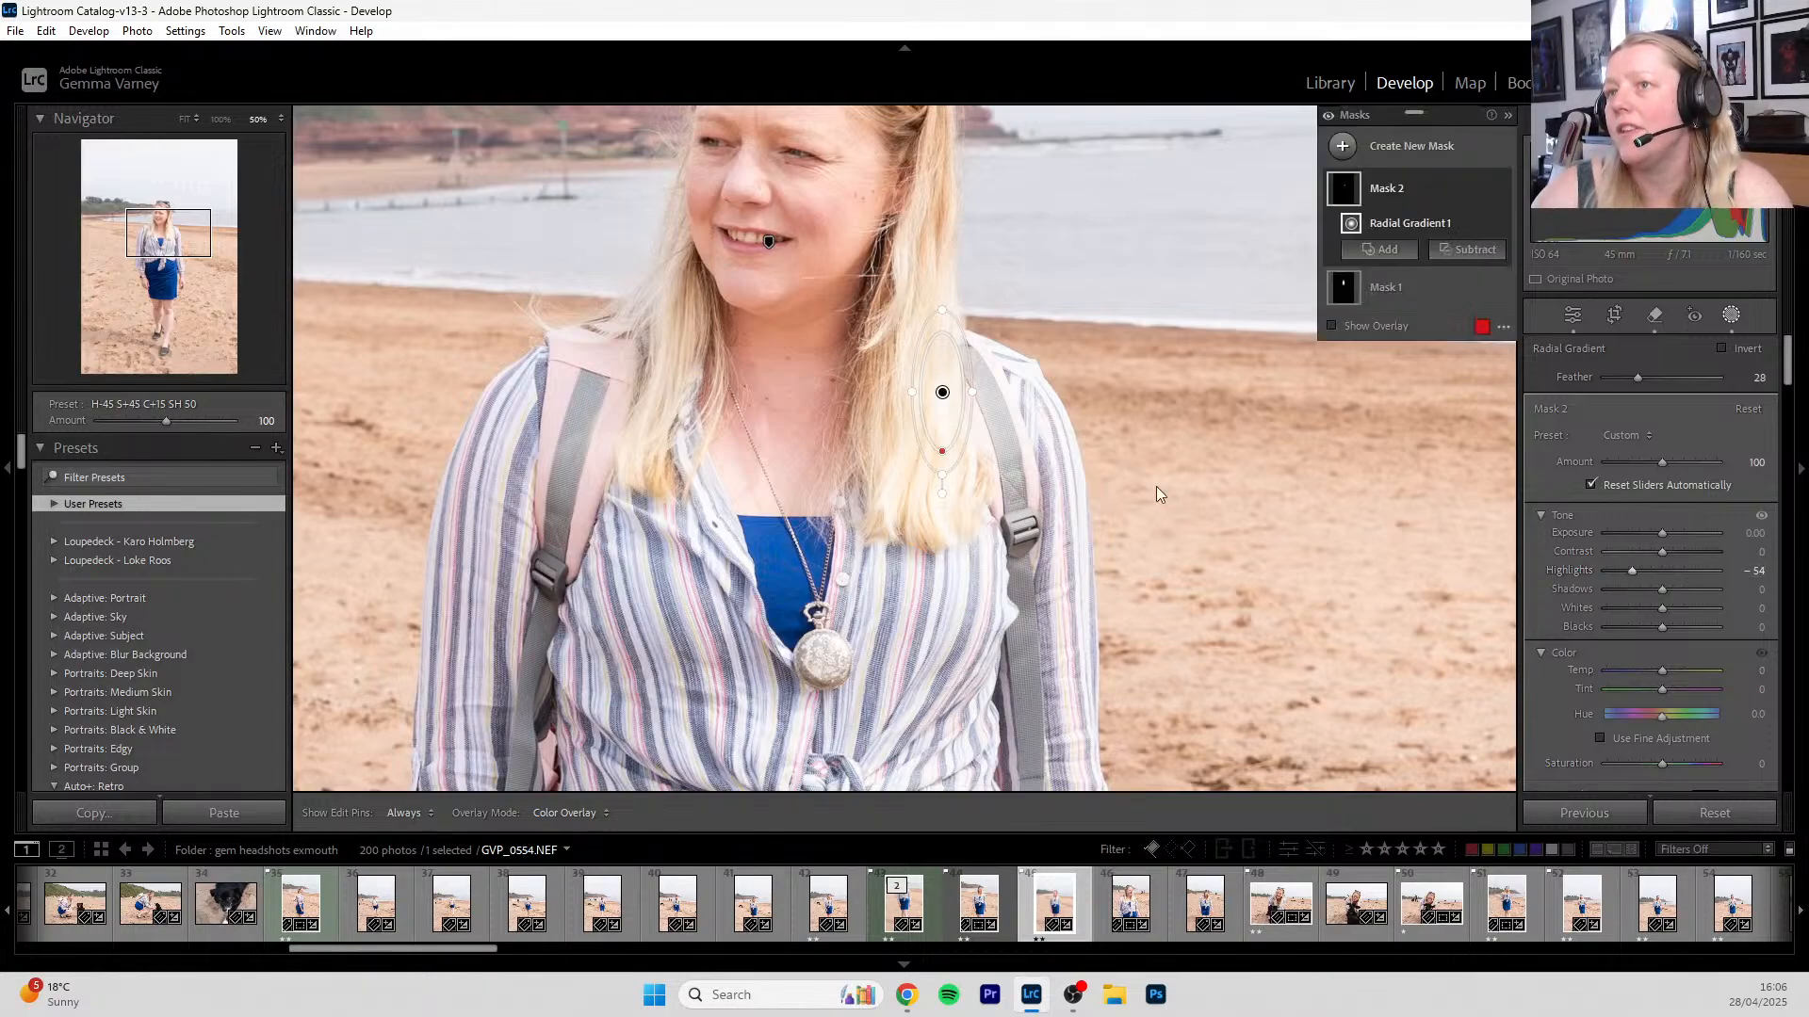
{"action": "left_click", "coordinate": [944, 429]}
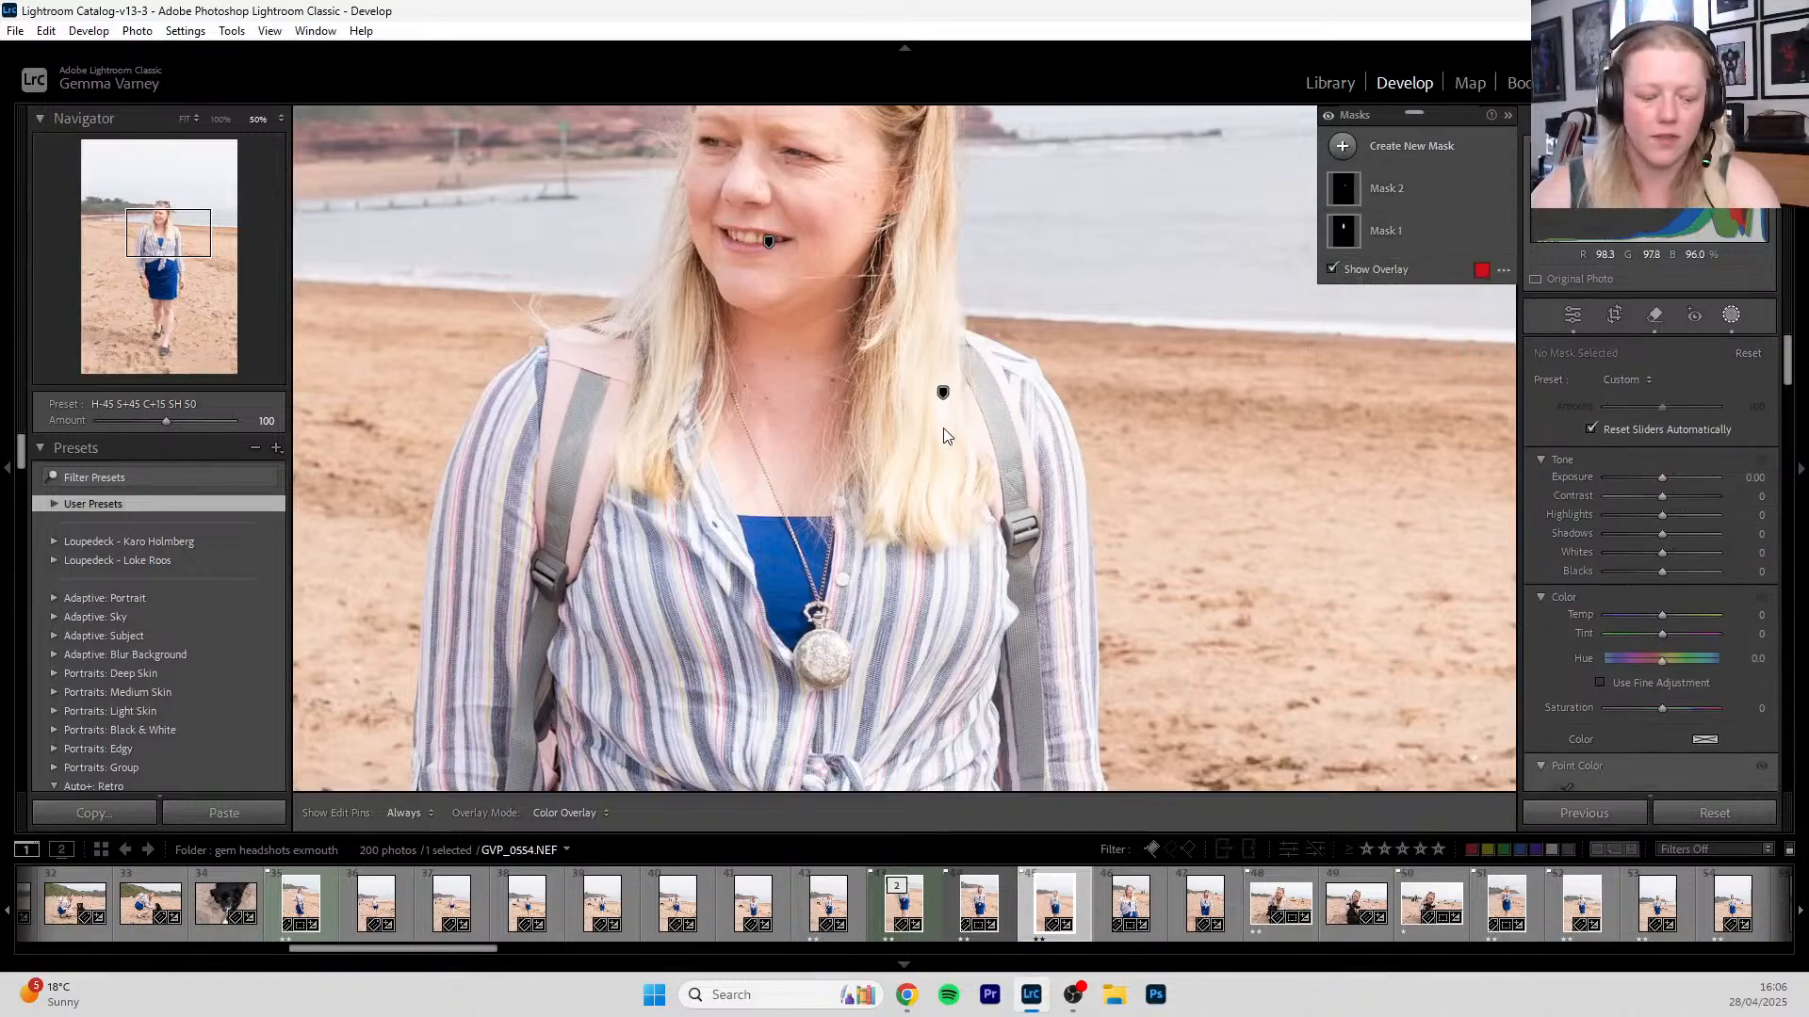
{"action": "key", "text": "z"}
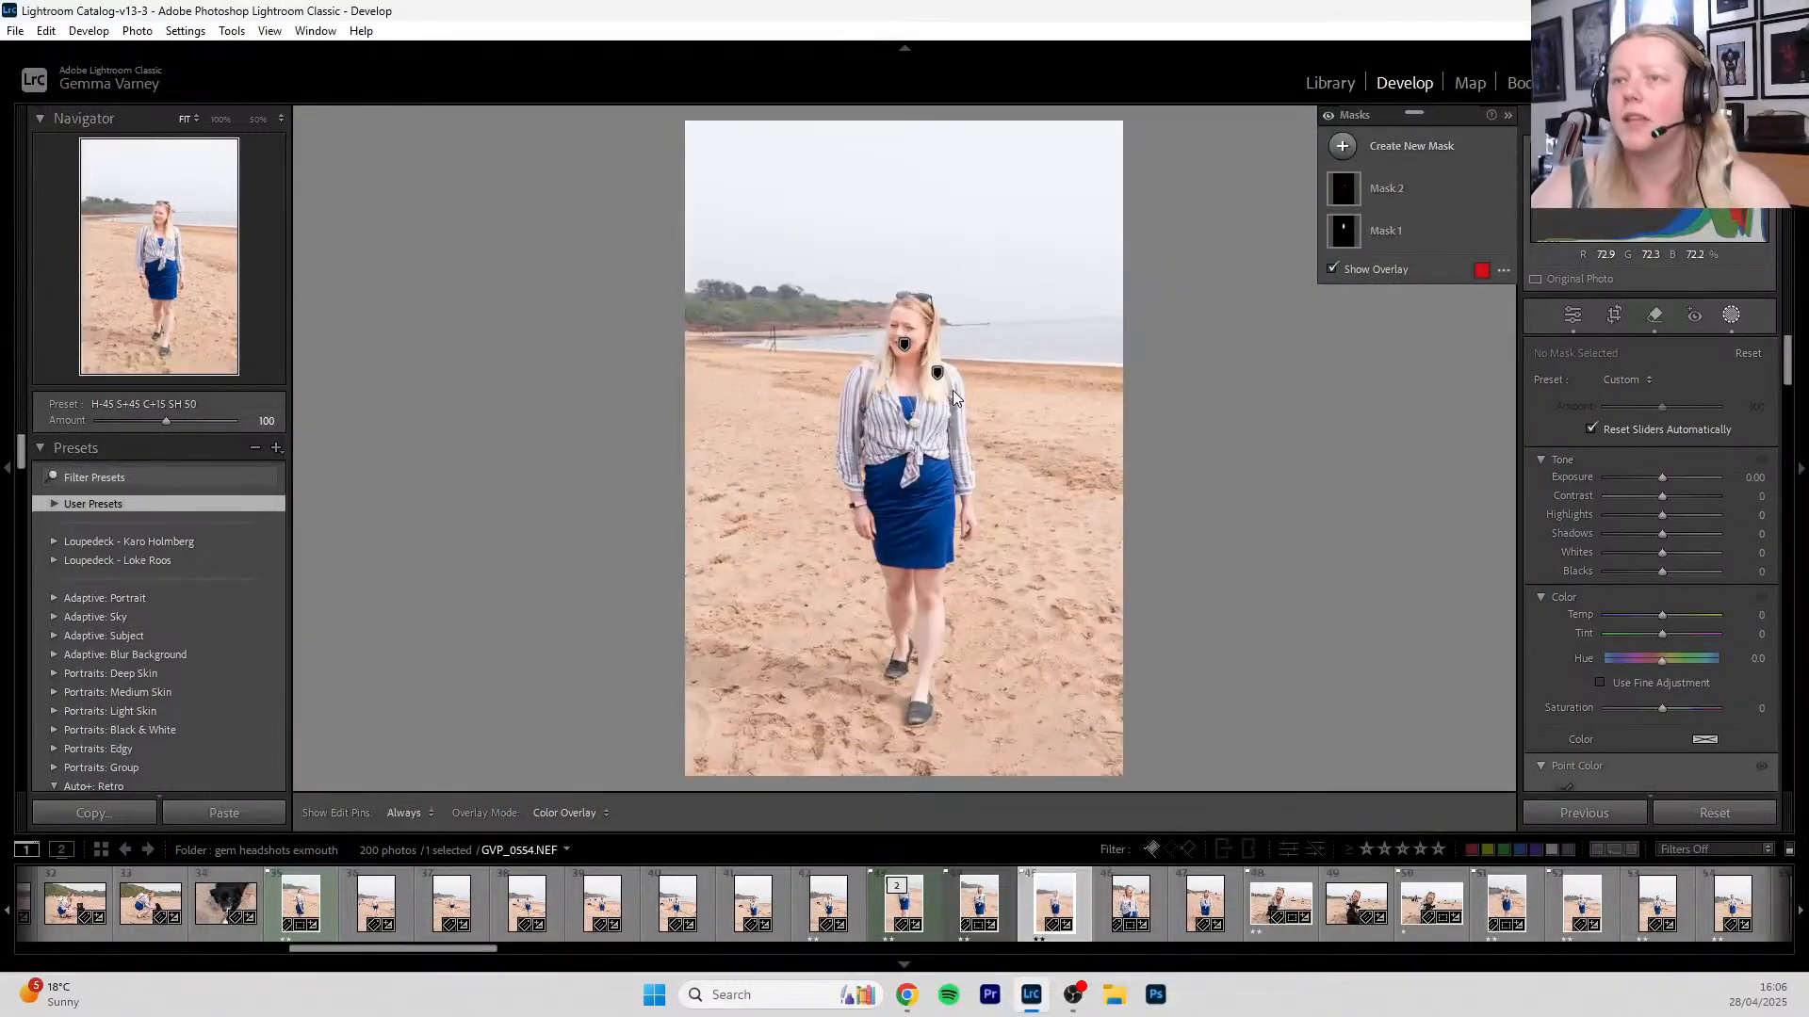
{"action": "key", "text": "shift+w"}
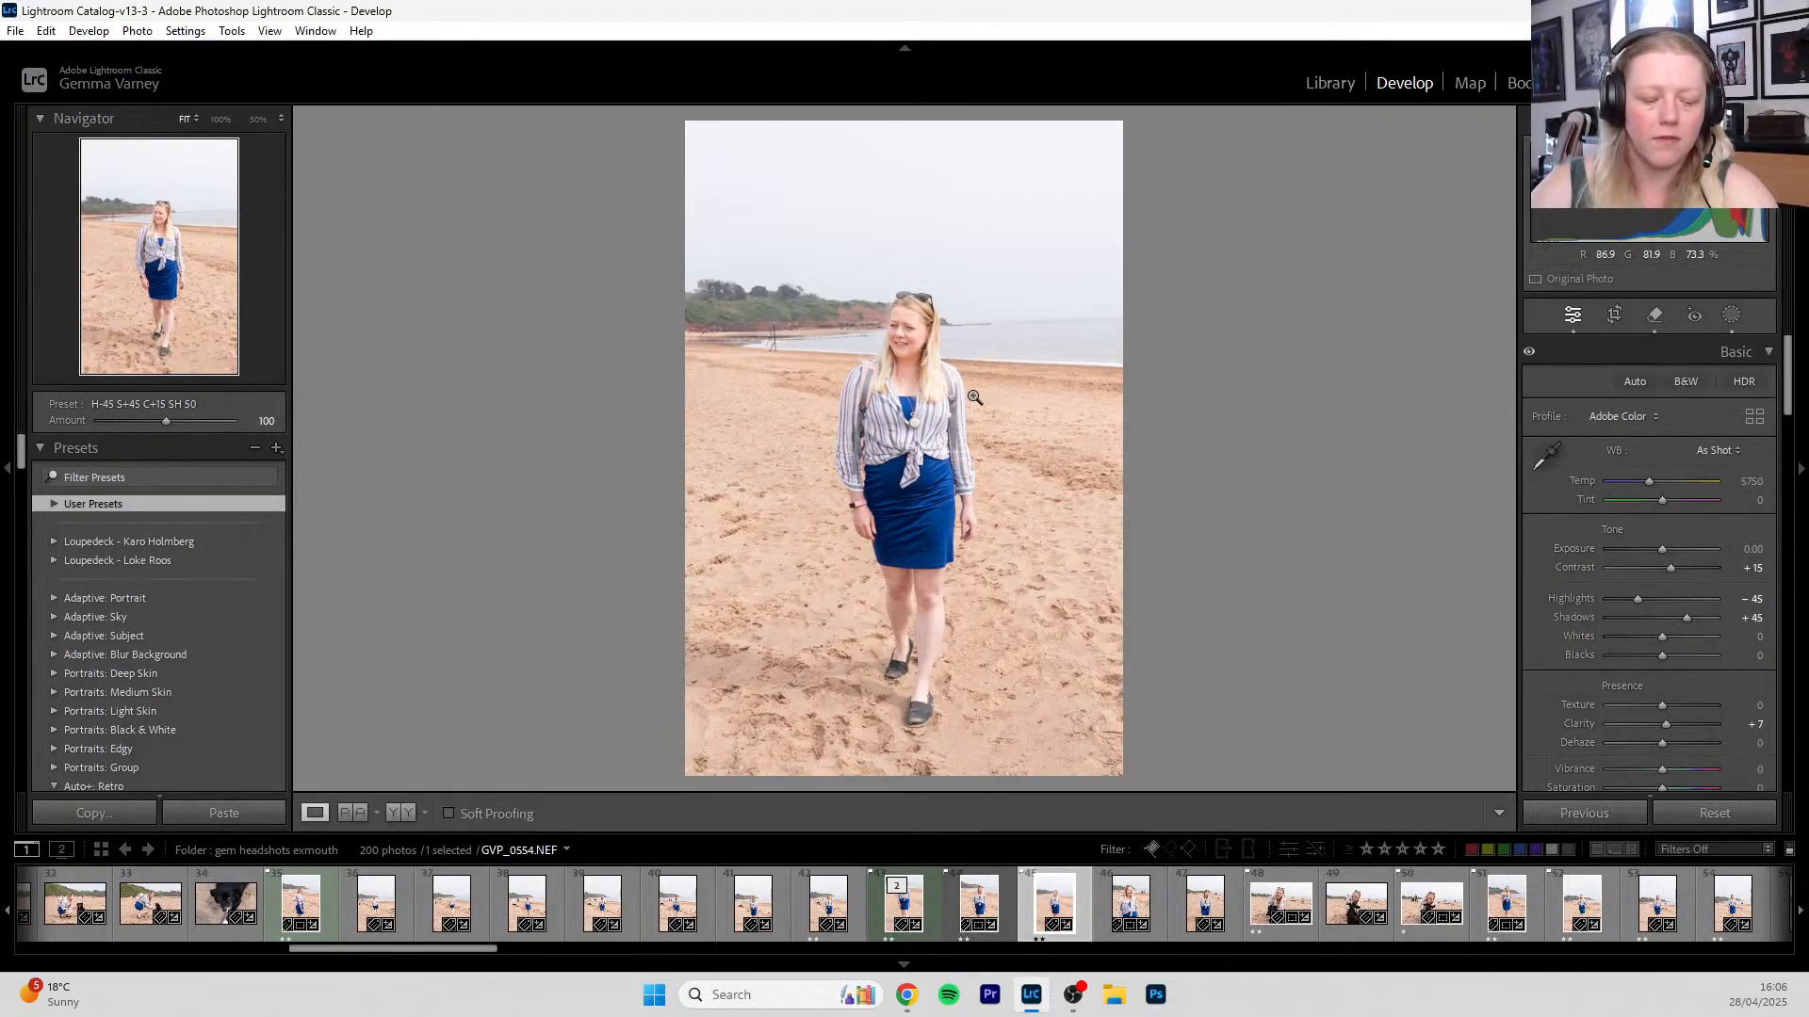
- Give the finished portrait a green colour label and filter the filmstrip to flagged photos
{"action": "key", "text": "8"}
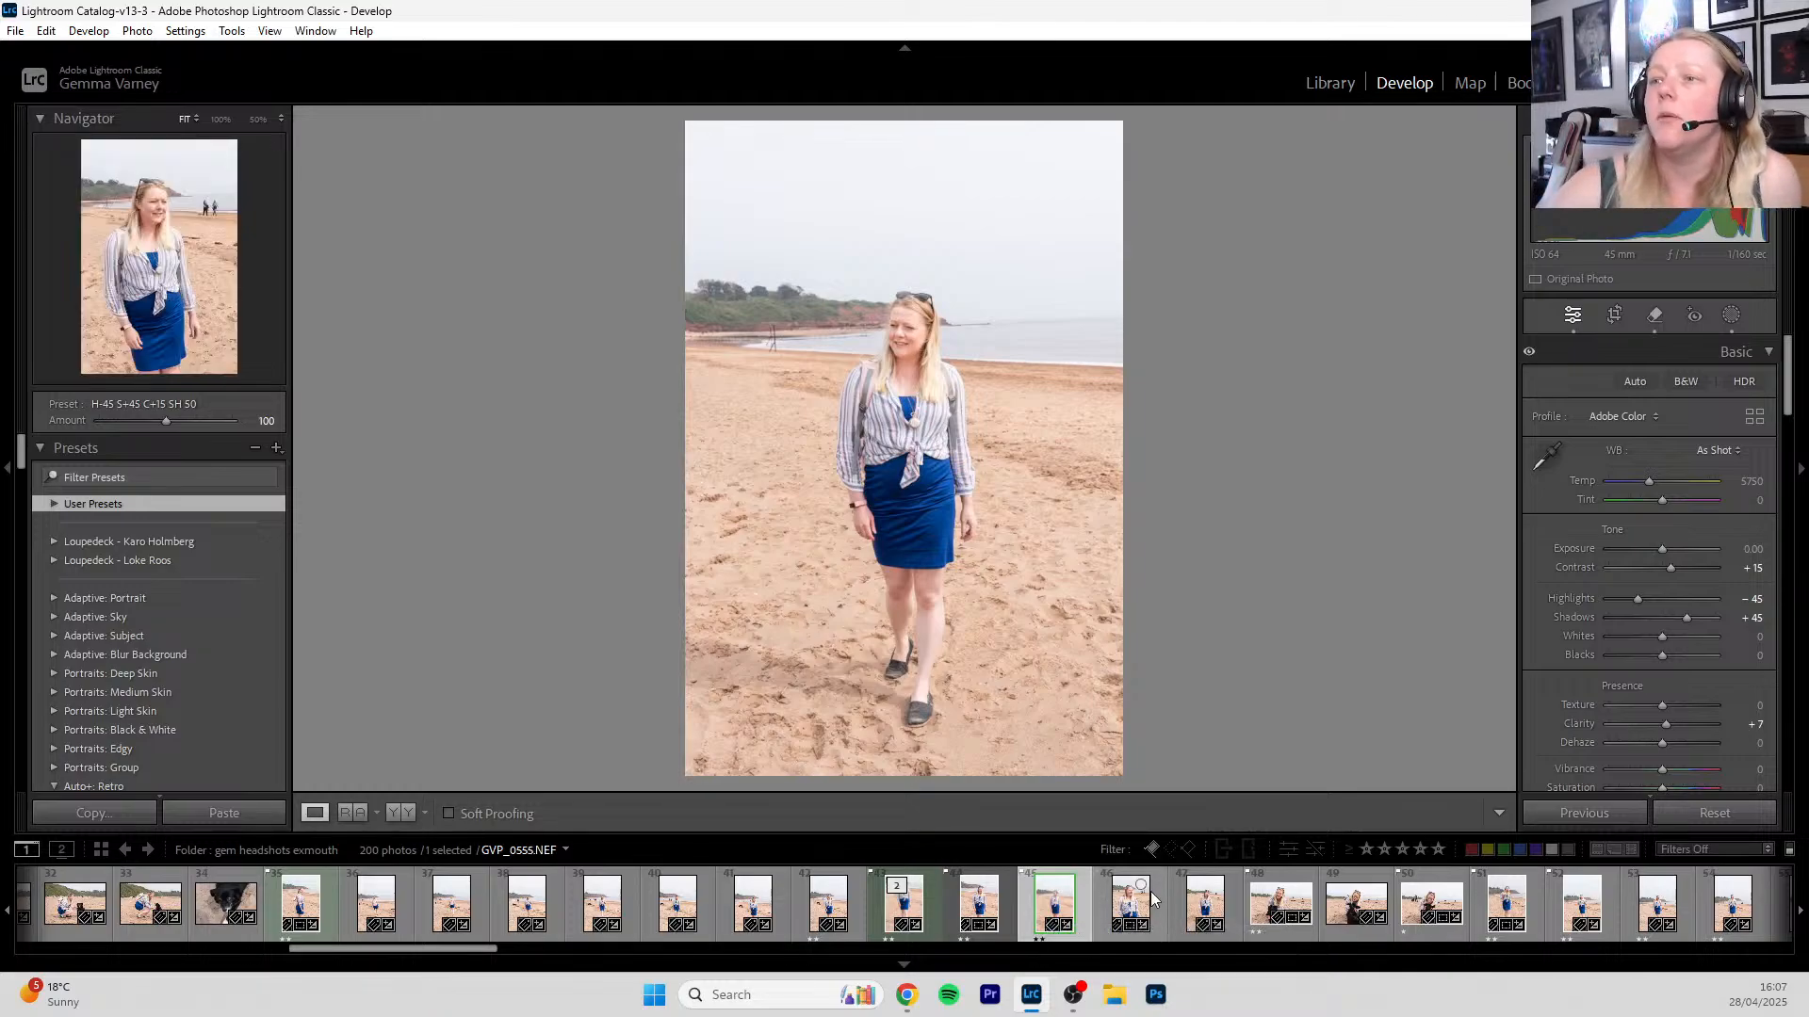
{"action": "left_click", "coordinate": [1152, 852]}
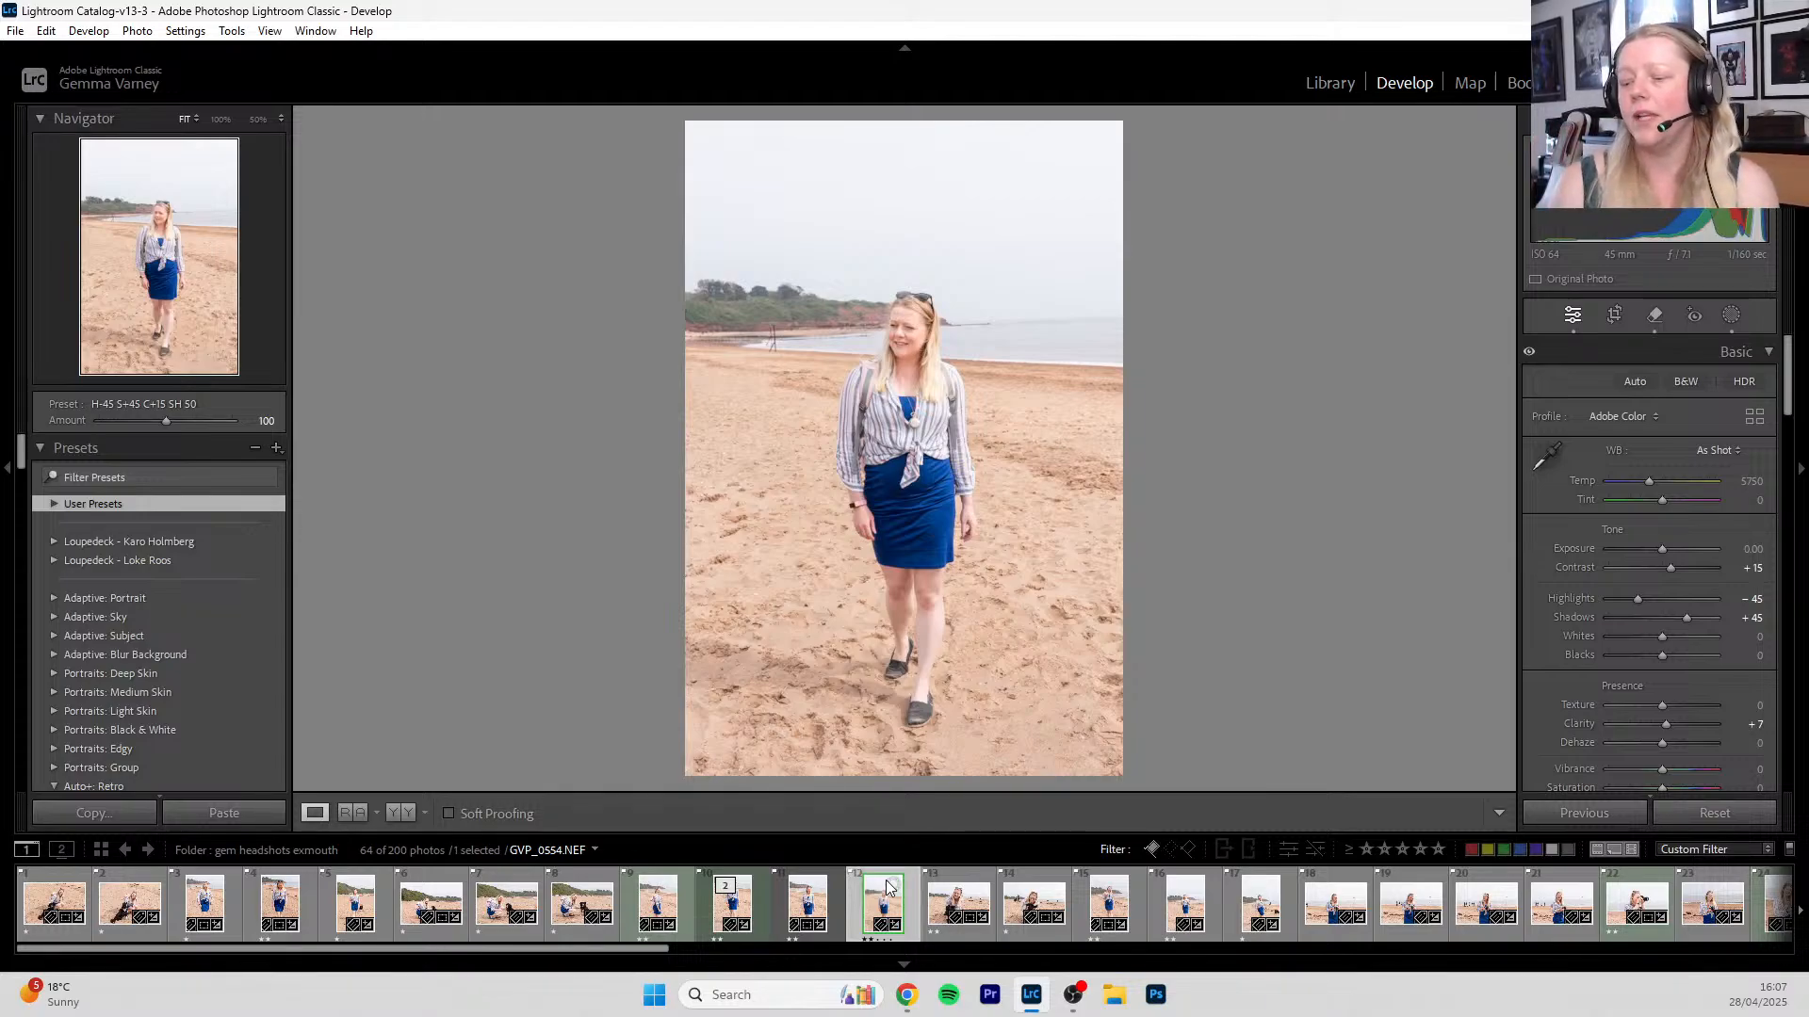
- Compare the dog portraits GVP_0557.NEF and GVP_0559.NEF, inspecting the woman's face up close in the second, and return to GVP_0557.NEF
{"action": "left_click", "coordinate": [955, 903]}
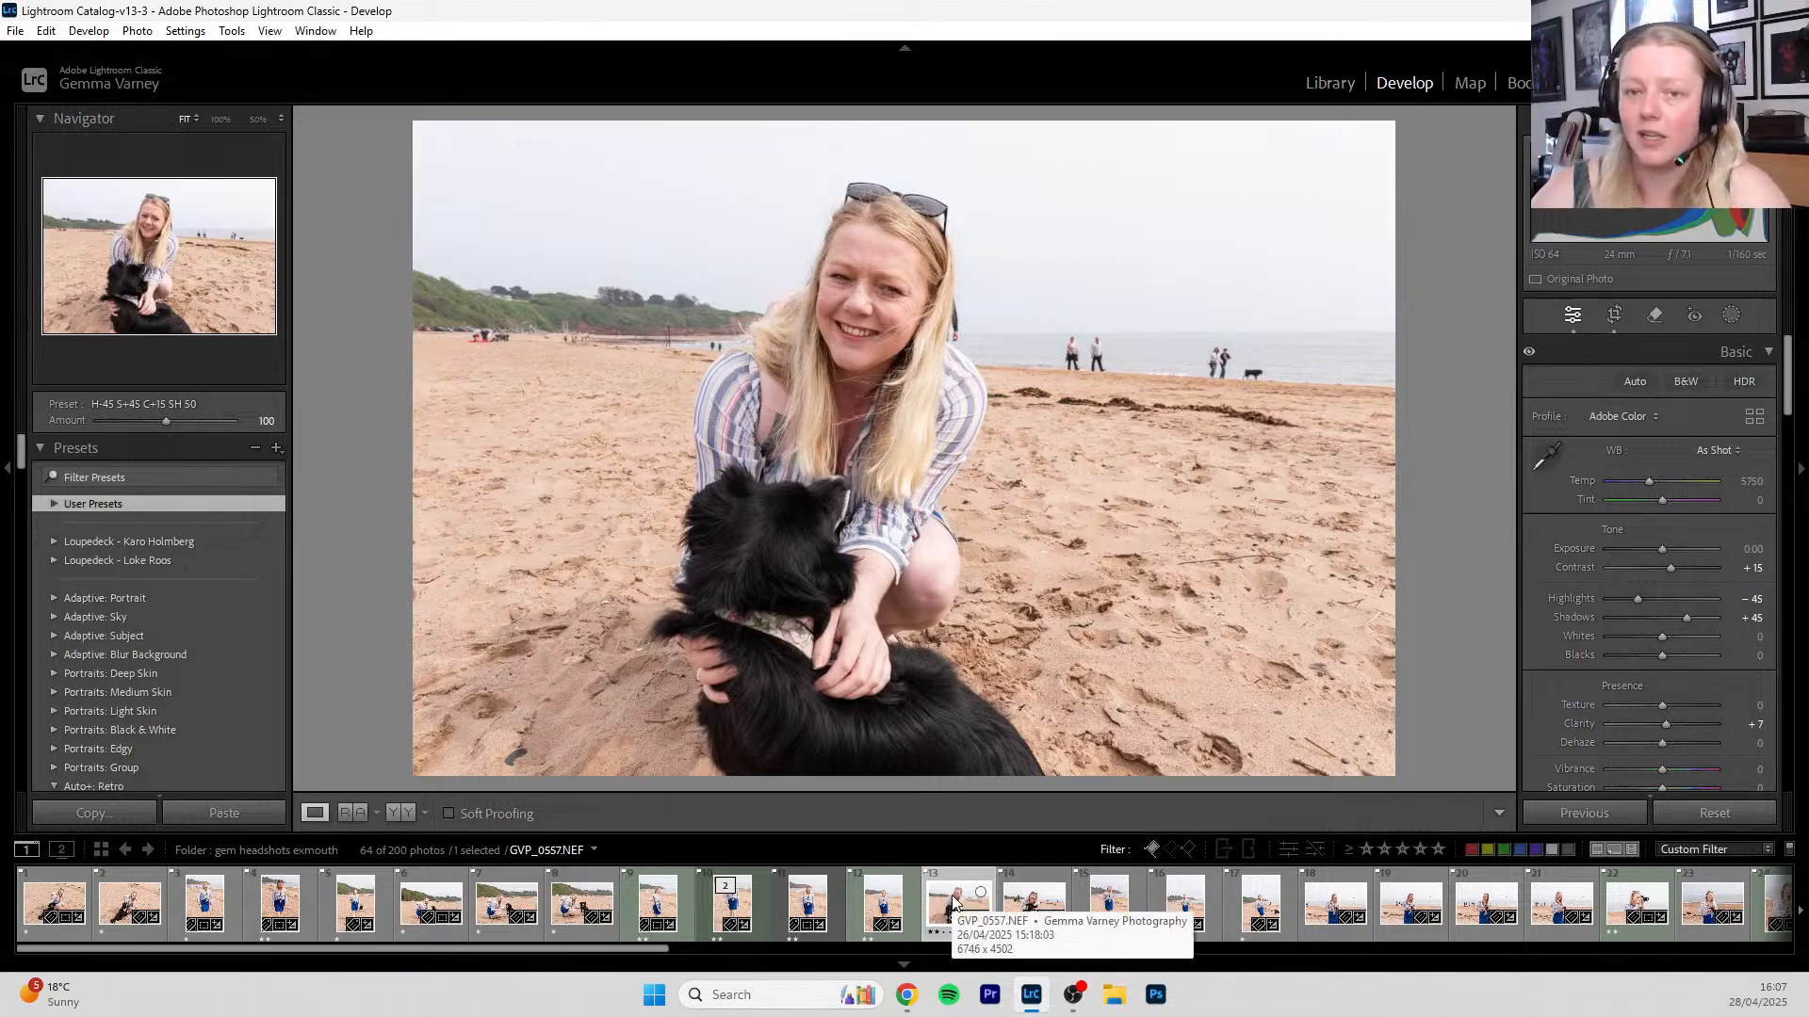
{"action": "left_click", "coordinate": [1032, 906]}
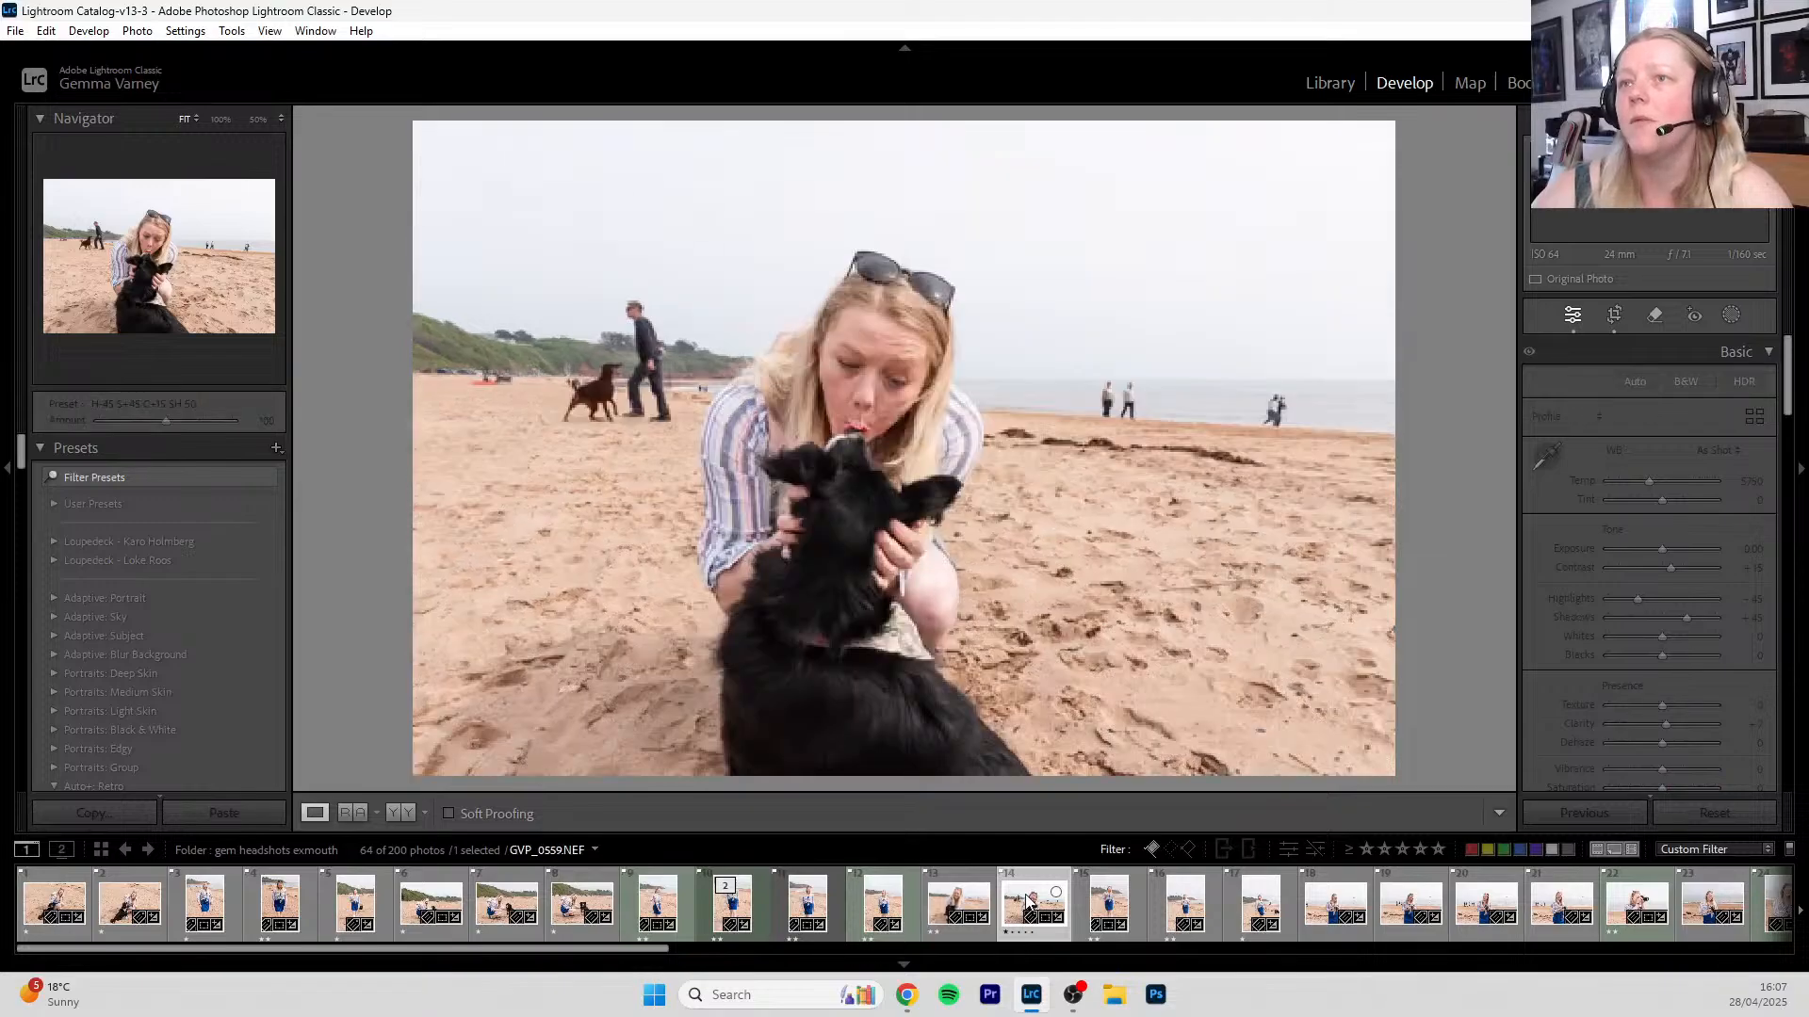
{"action": "left_click", "coordinate": [861, 425]}
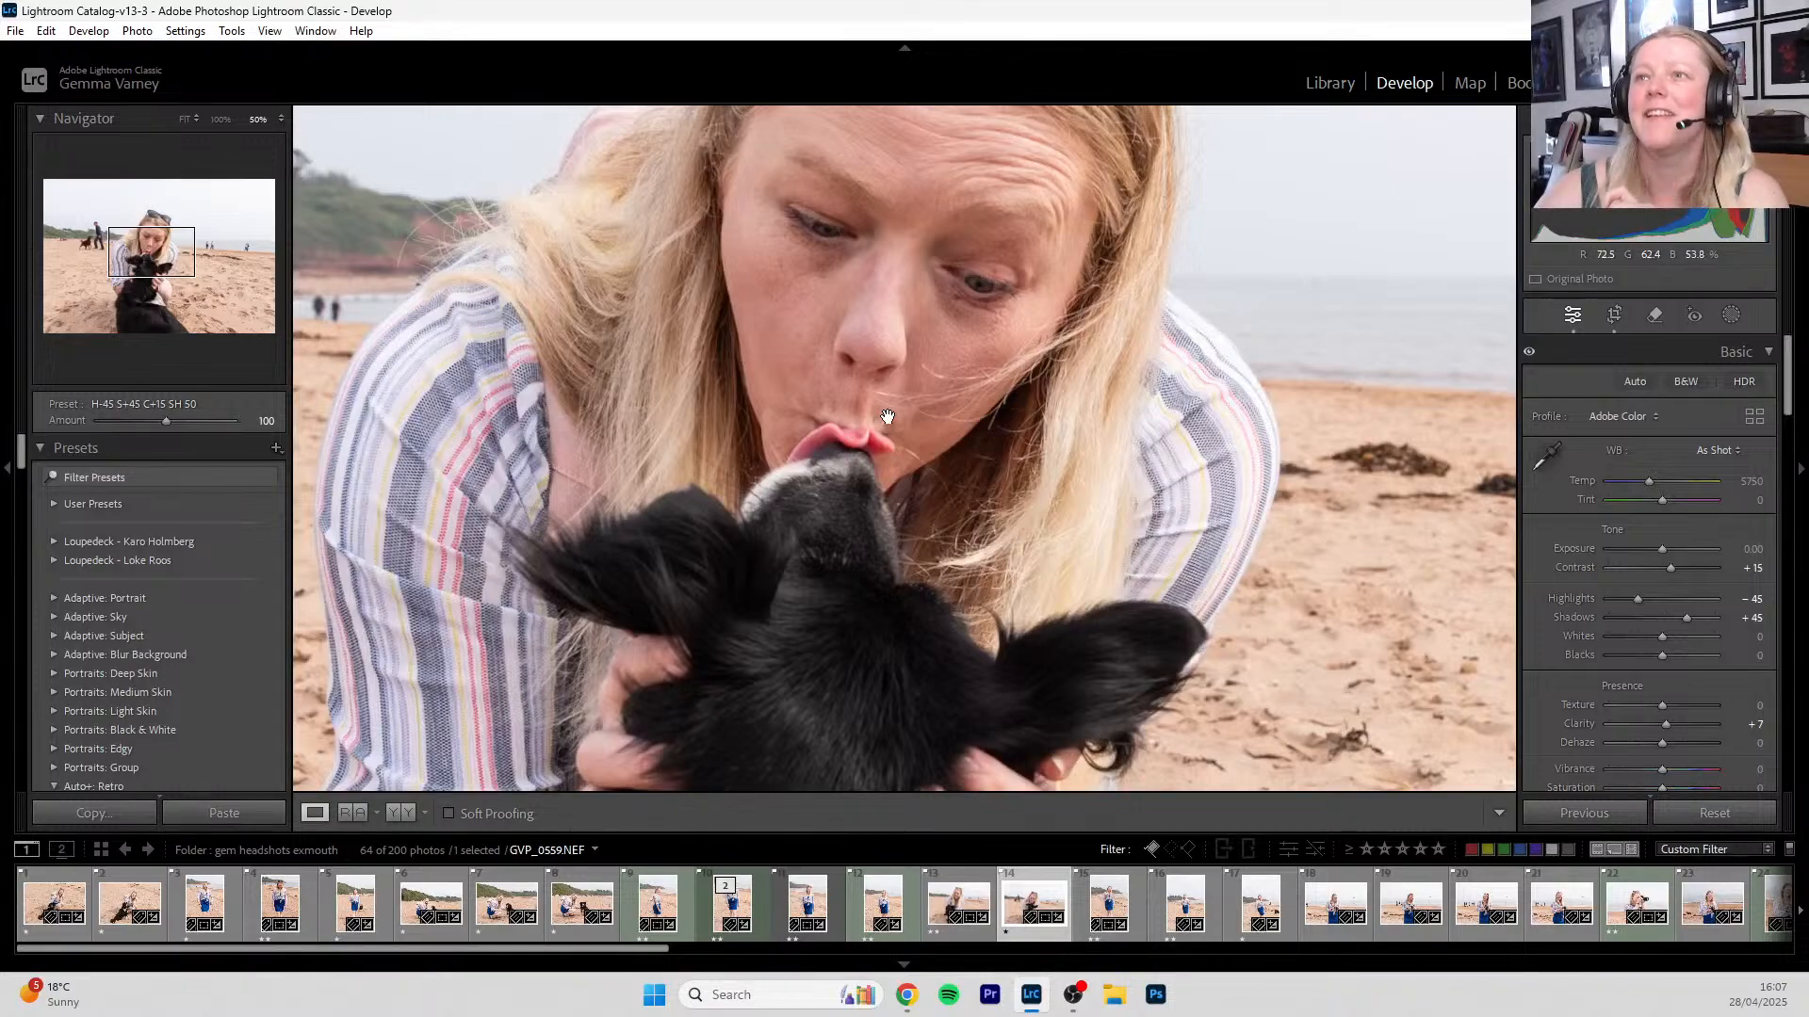
{"action": "left_click", "coordinate": [847, 433]}
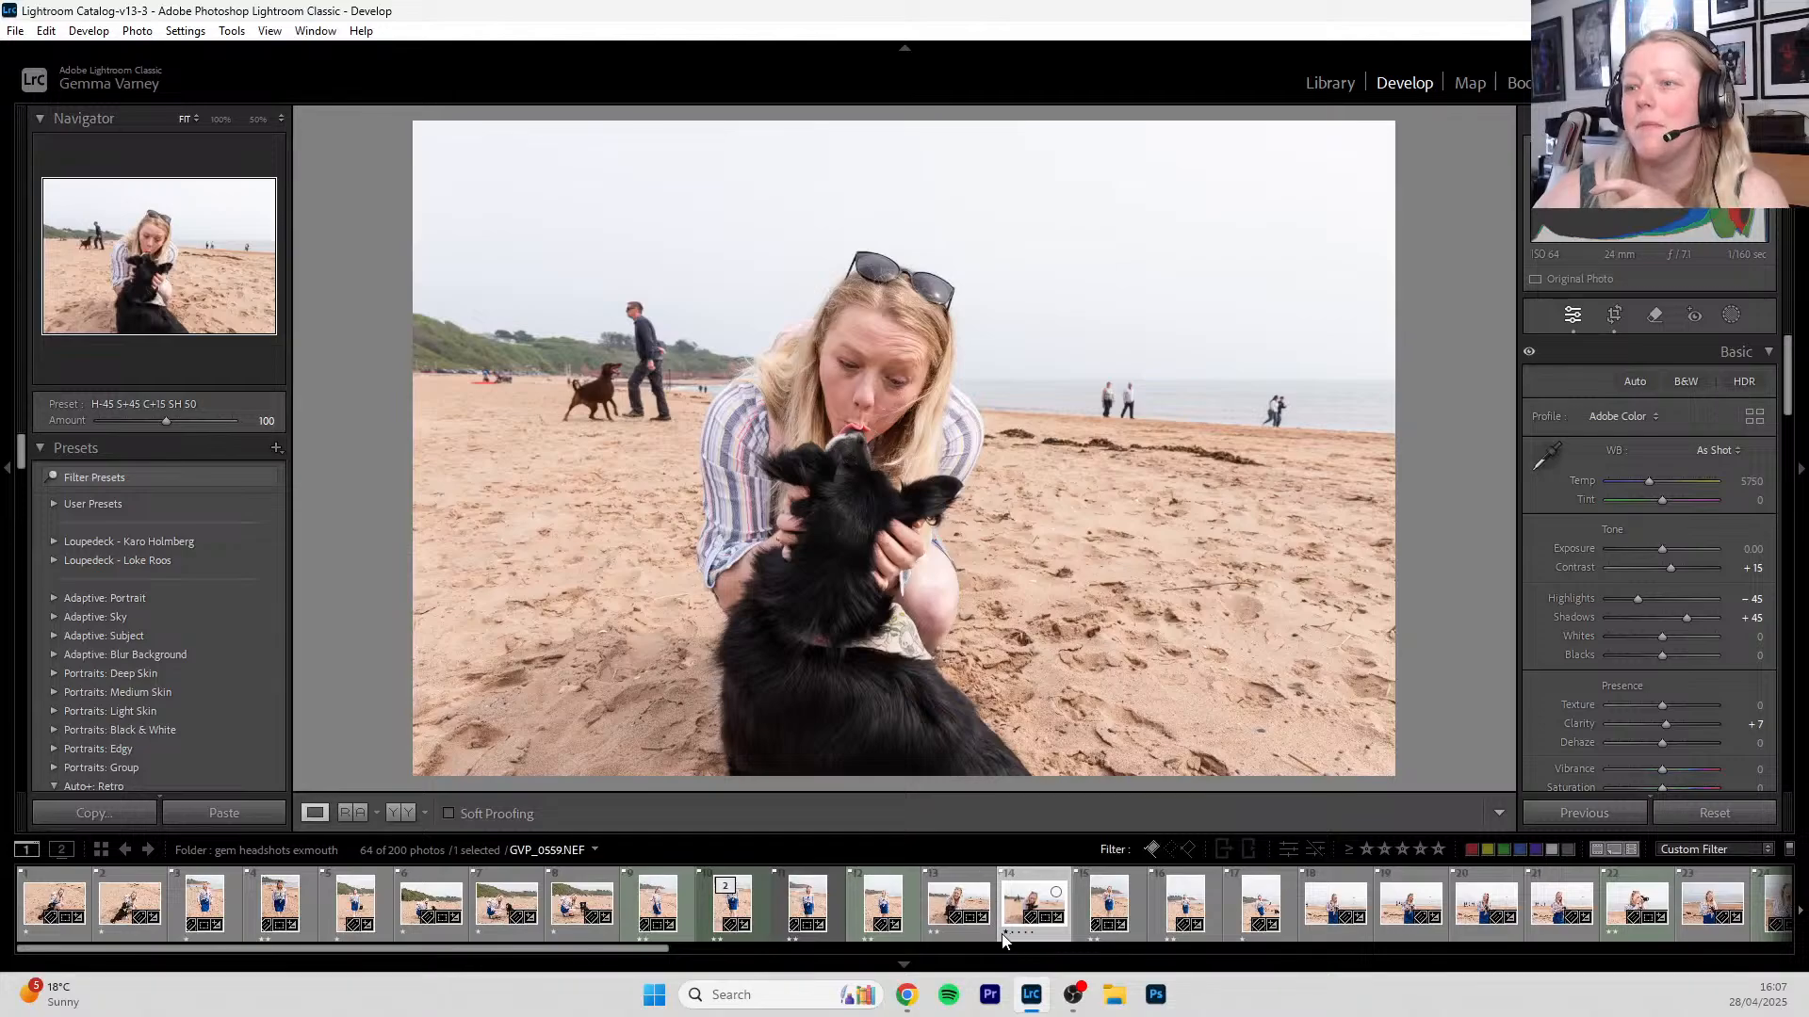
{"action": "left_click", "coordinate": [955, 897]}
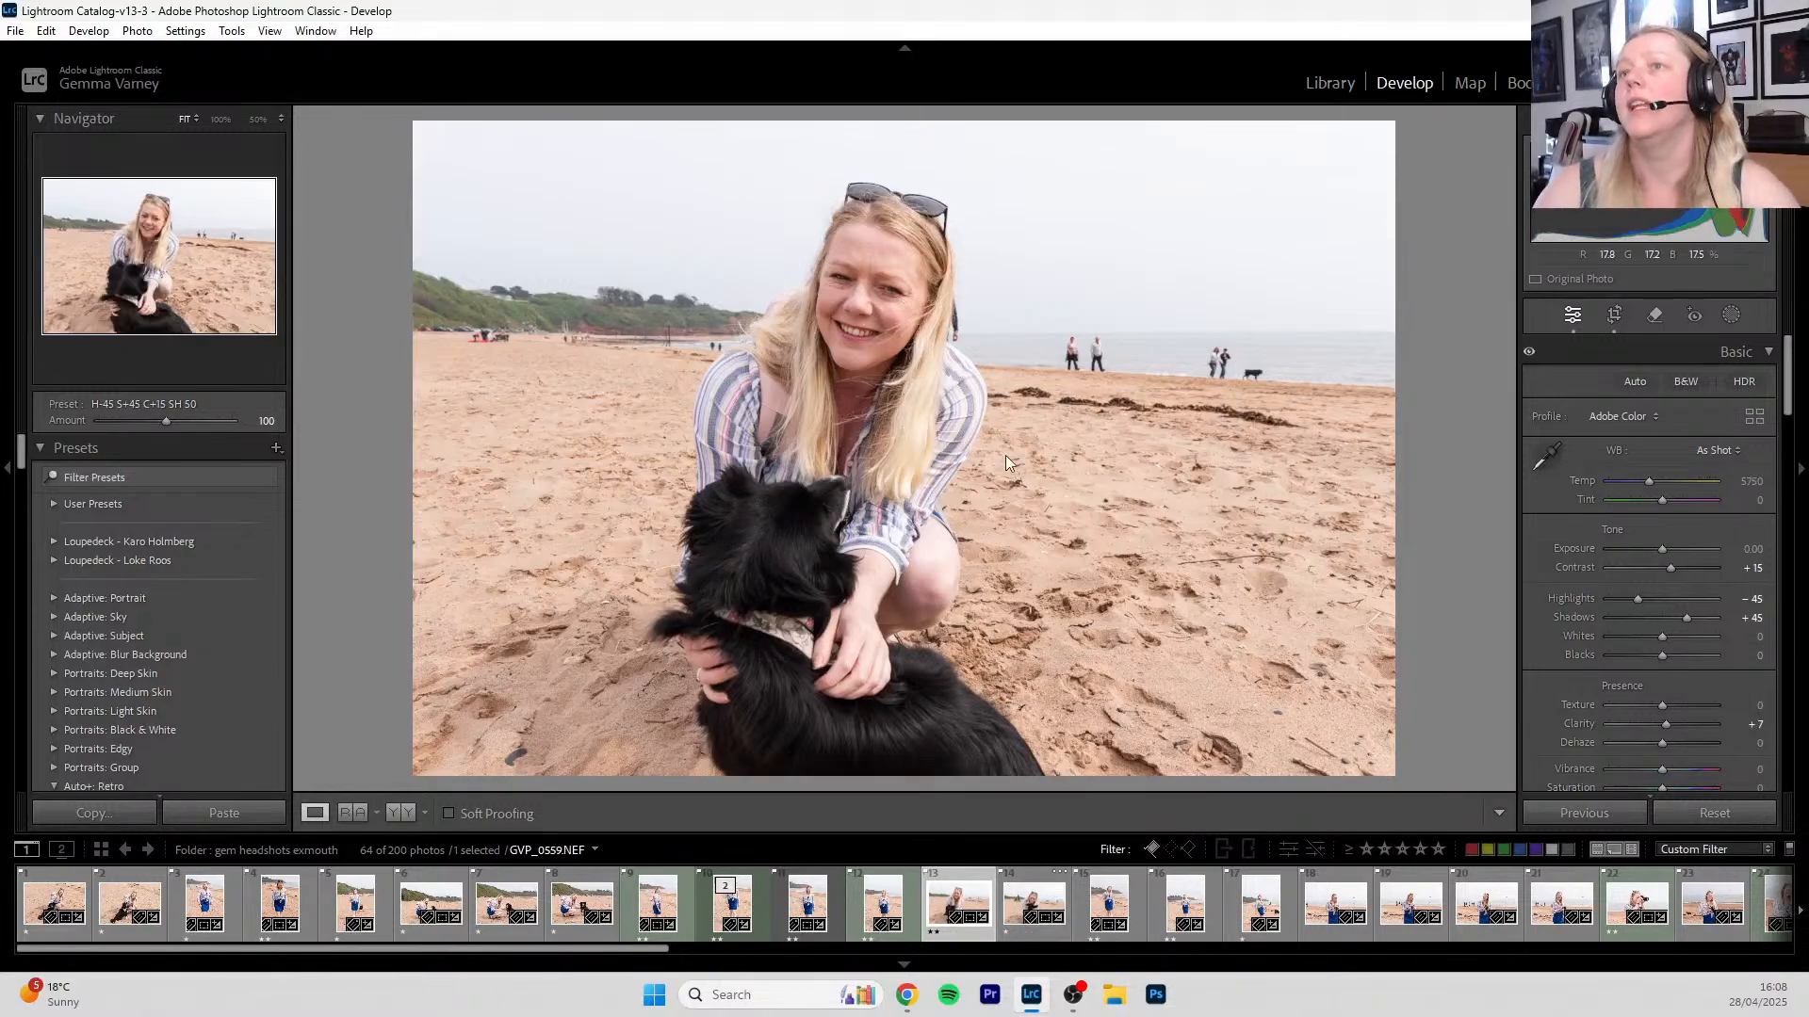
- Add a radial mask over the woman's face in GVP_0557.NEF and tilt it to follow the angle of her head
{"action": "left_click", "coordinate": [862, 308]}
{"action": "left_click_drag", "start_coordinate": [862, 308], "coordinate": [941, 420]}
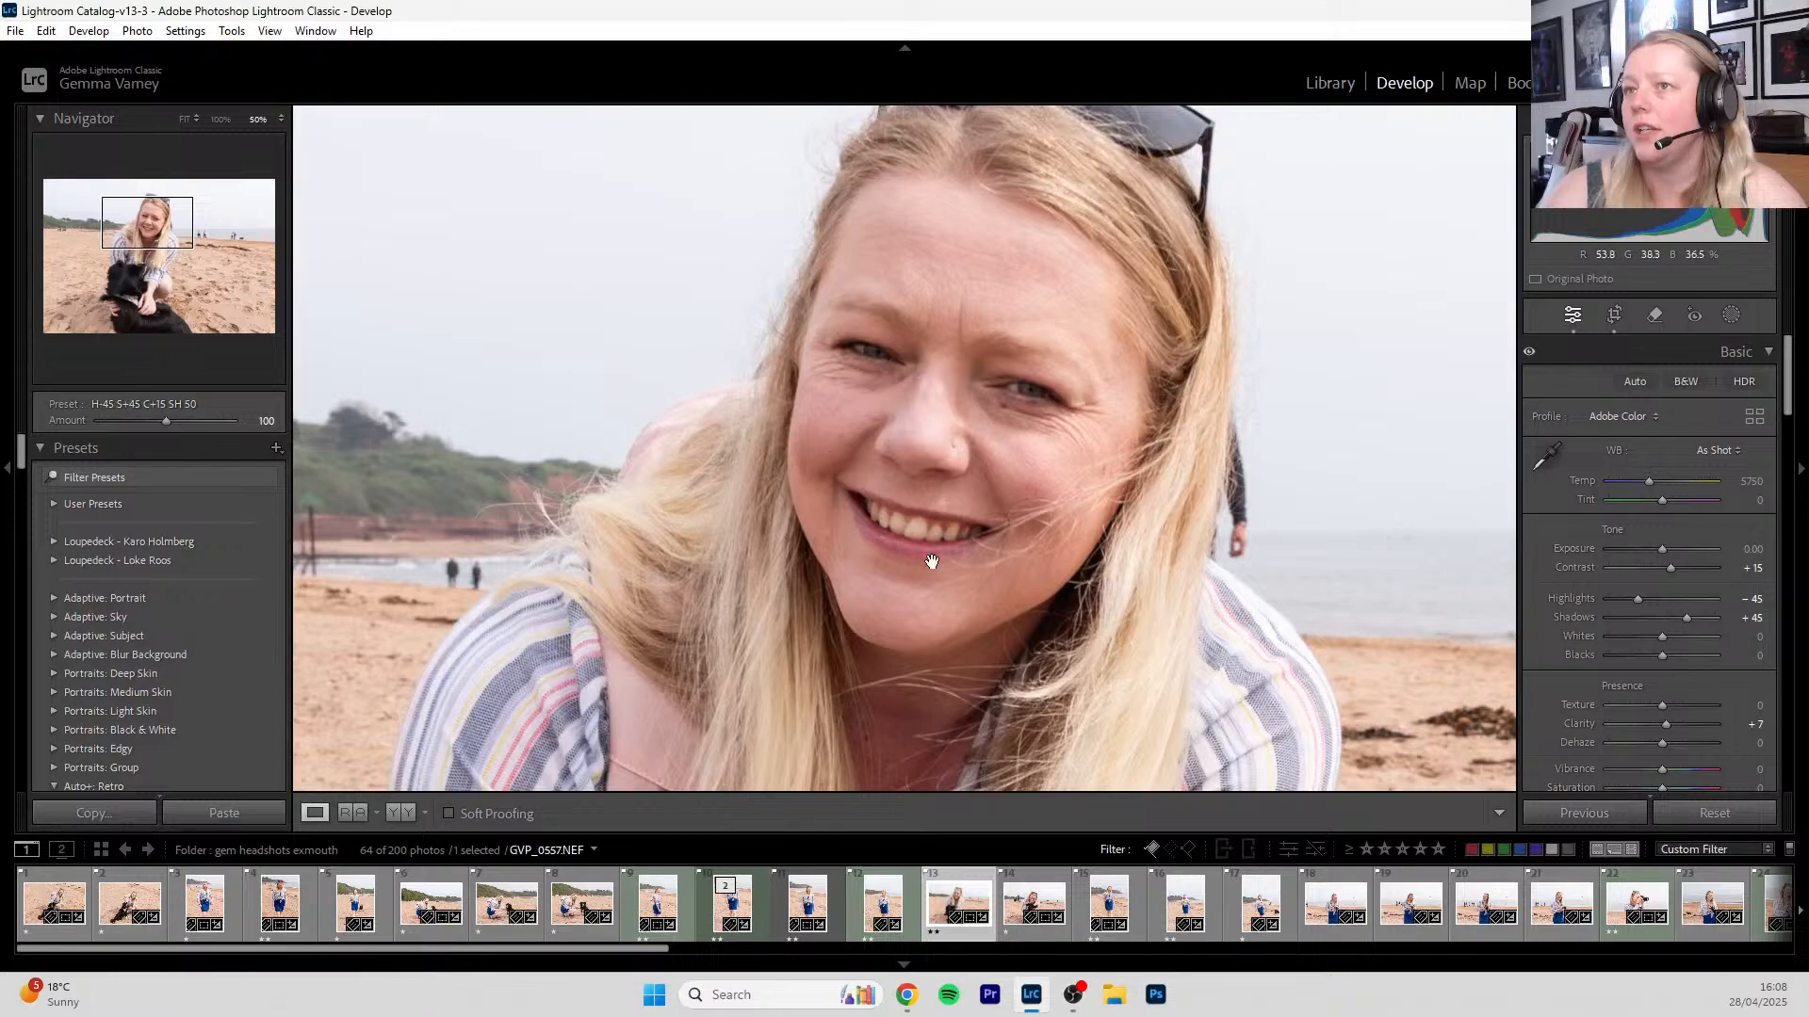
{"action": "left_click_drag", "start_coordinate": [1006, 445], "coordinate": [999, 484]}
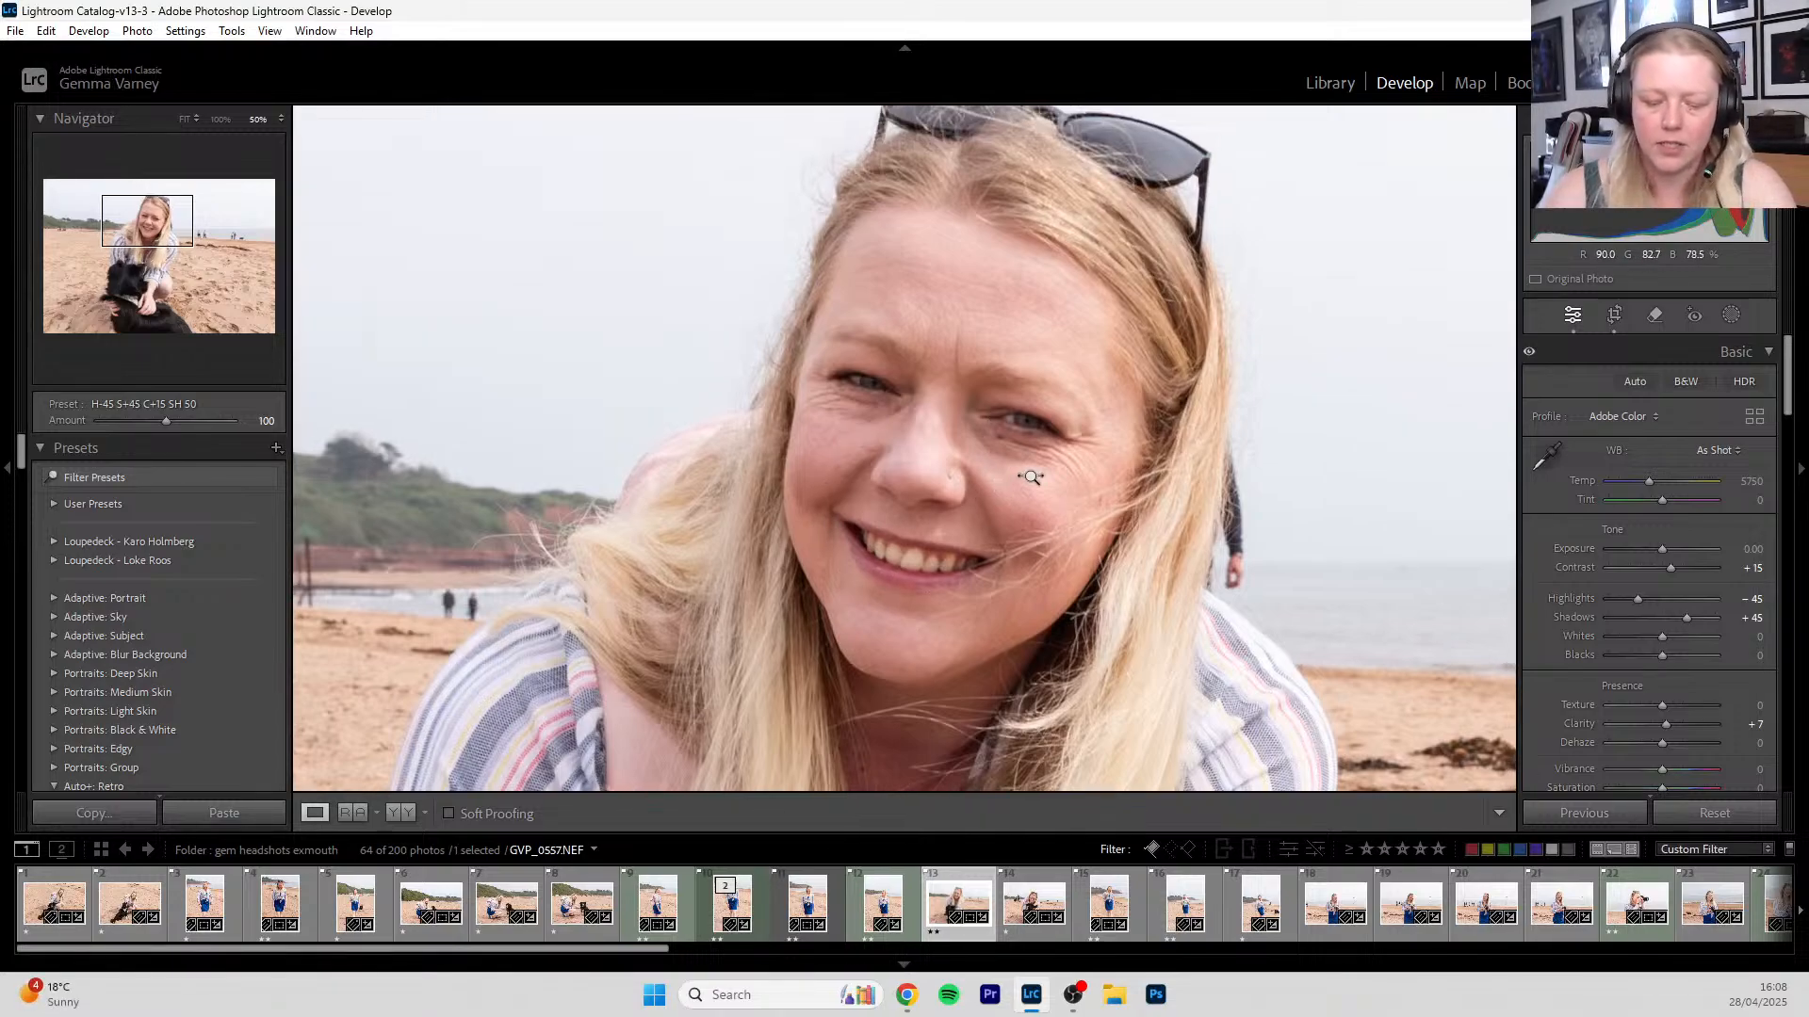
{"action": "key", "text": "shift+w"}
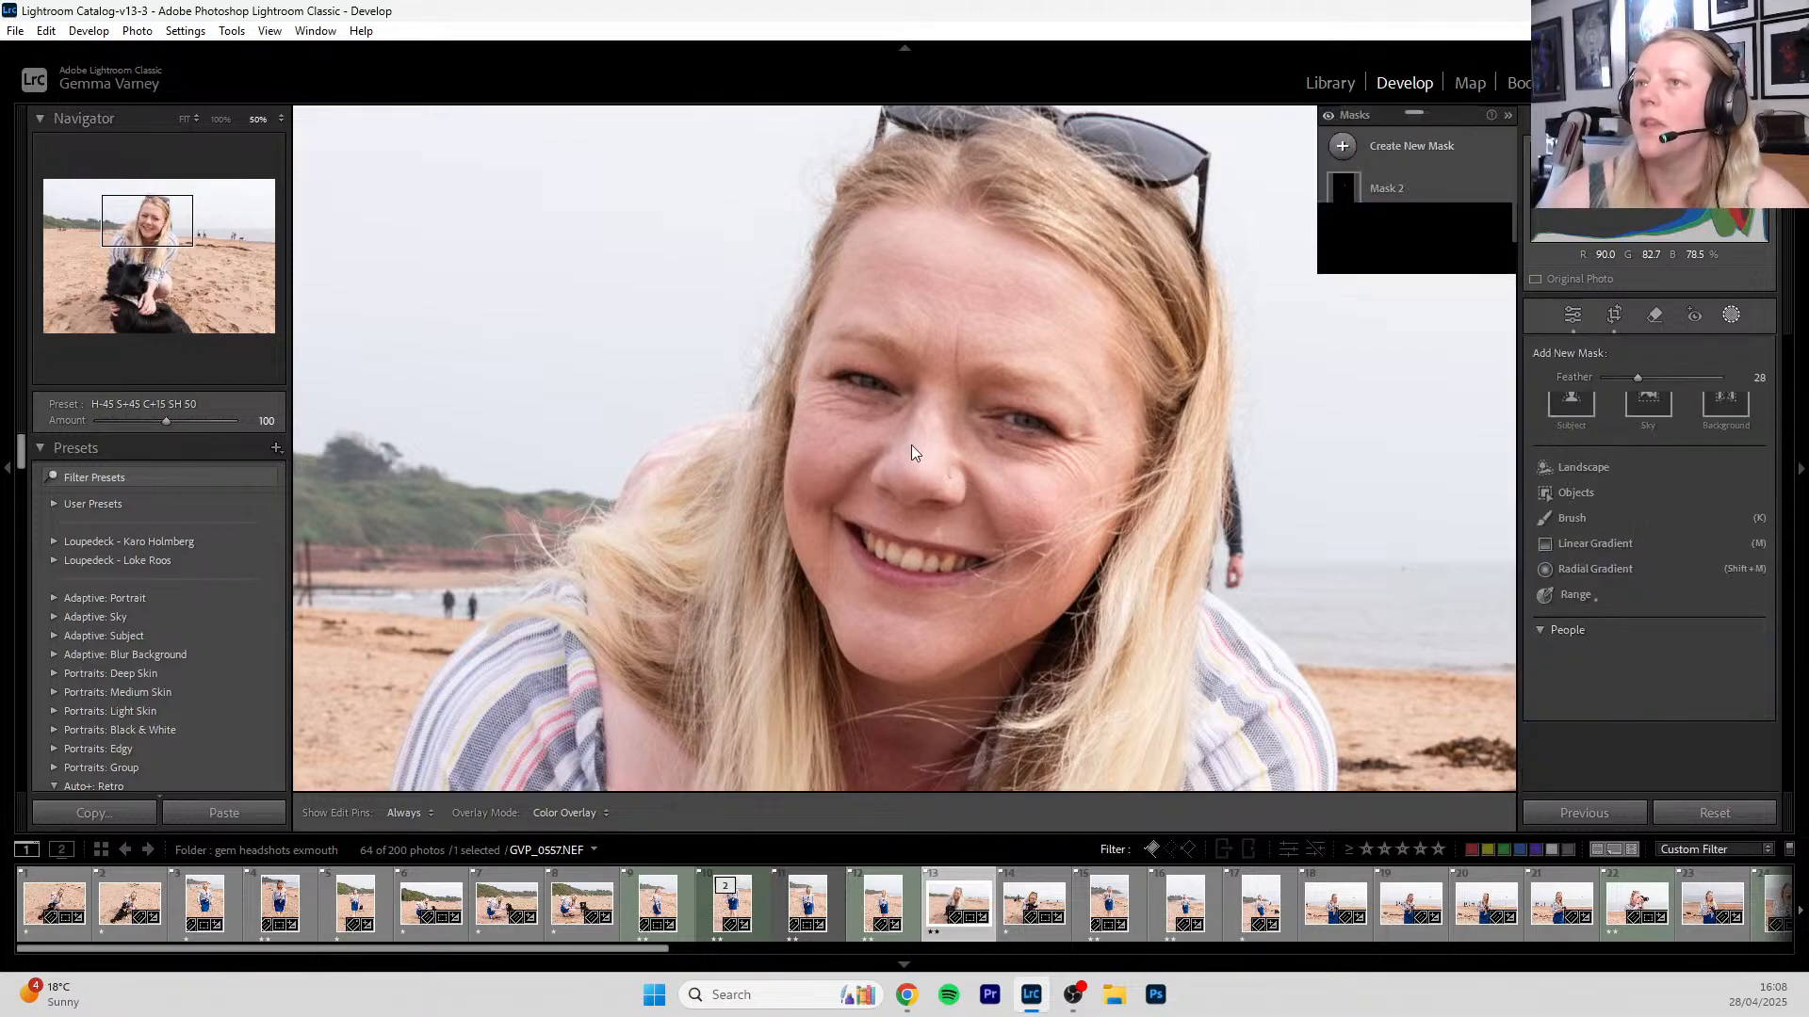
{"action": "key", "text": "shift+m"}
{"action": "mouse_move", "coordinate": [902, 424]}
{"action": "left_mouse_down"}
{"action": "mouse_move", "coordinate": [989, 631]}
{"action": "mouse_move", "coordinate": [1106, 736]}
{"action": "left_mouse_up"}
{"action": "left_click_drag", "start_coordinate": [918, 435], "coordinate": [960, 474]}
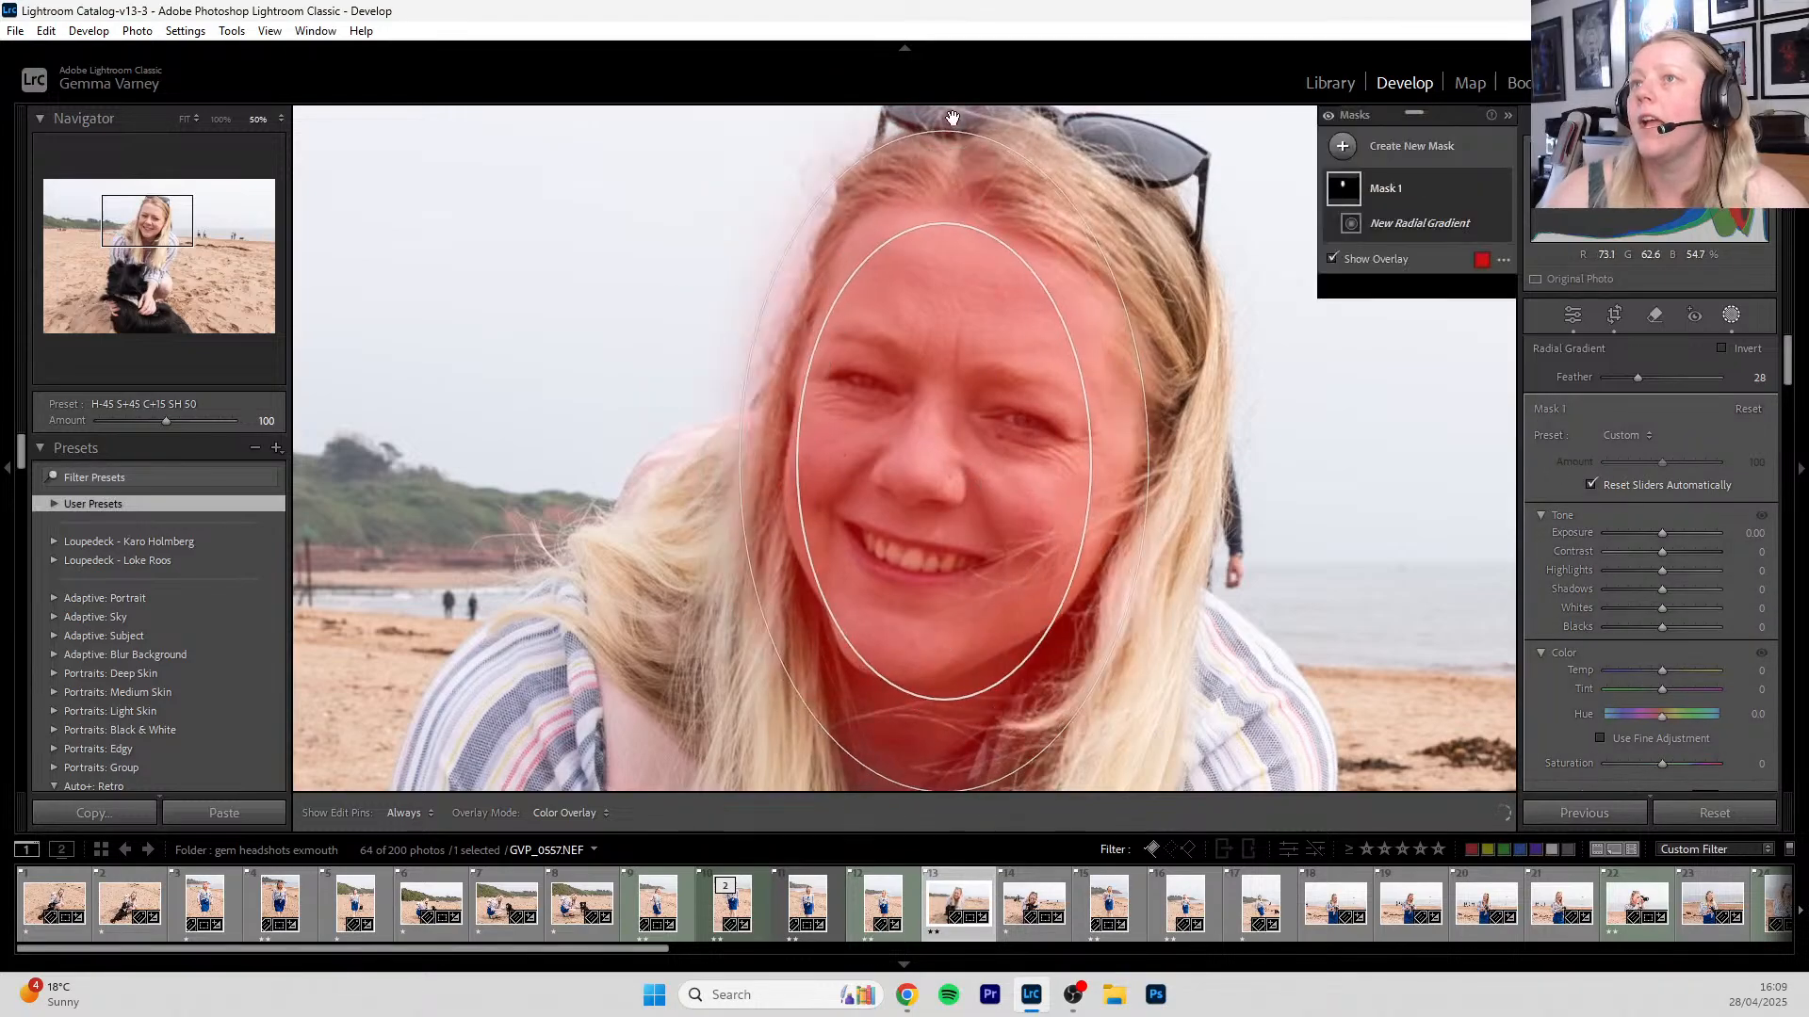
{"action": "left_click_drag", "start_coordinate": [946, 115], "coordinate": [1014, 124]}
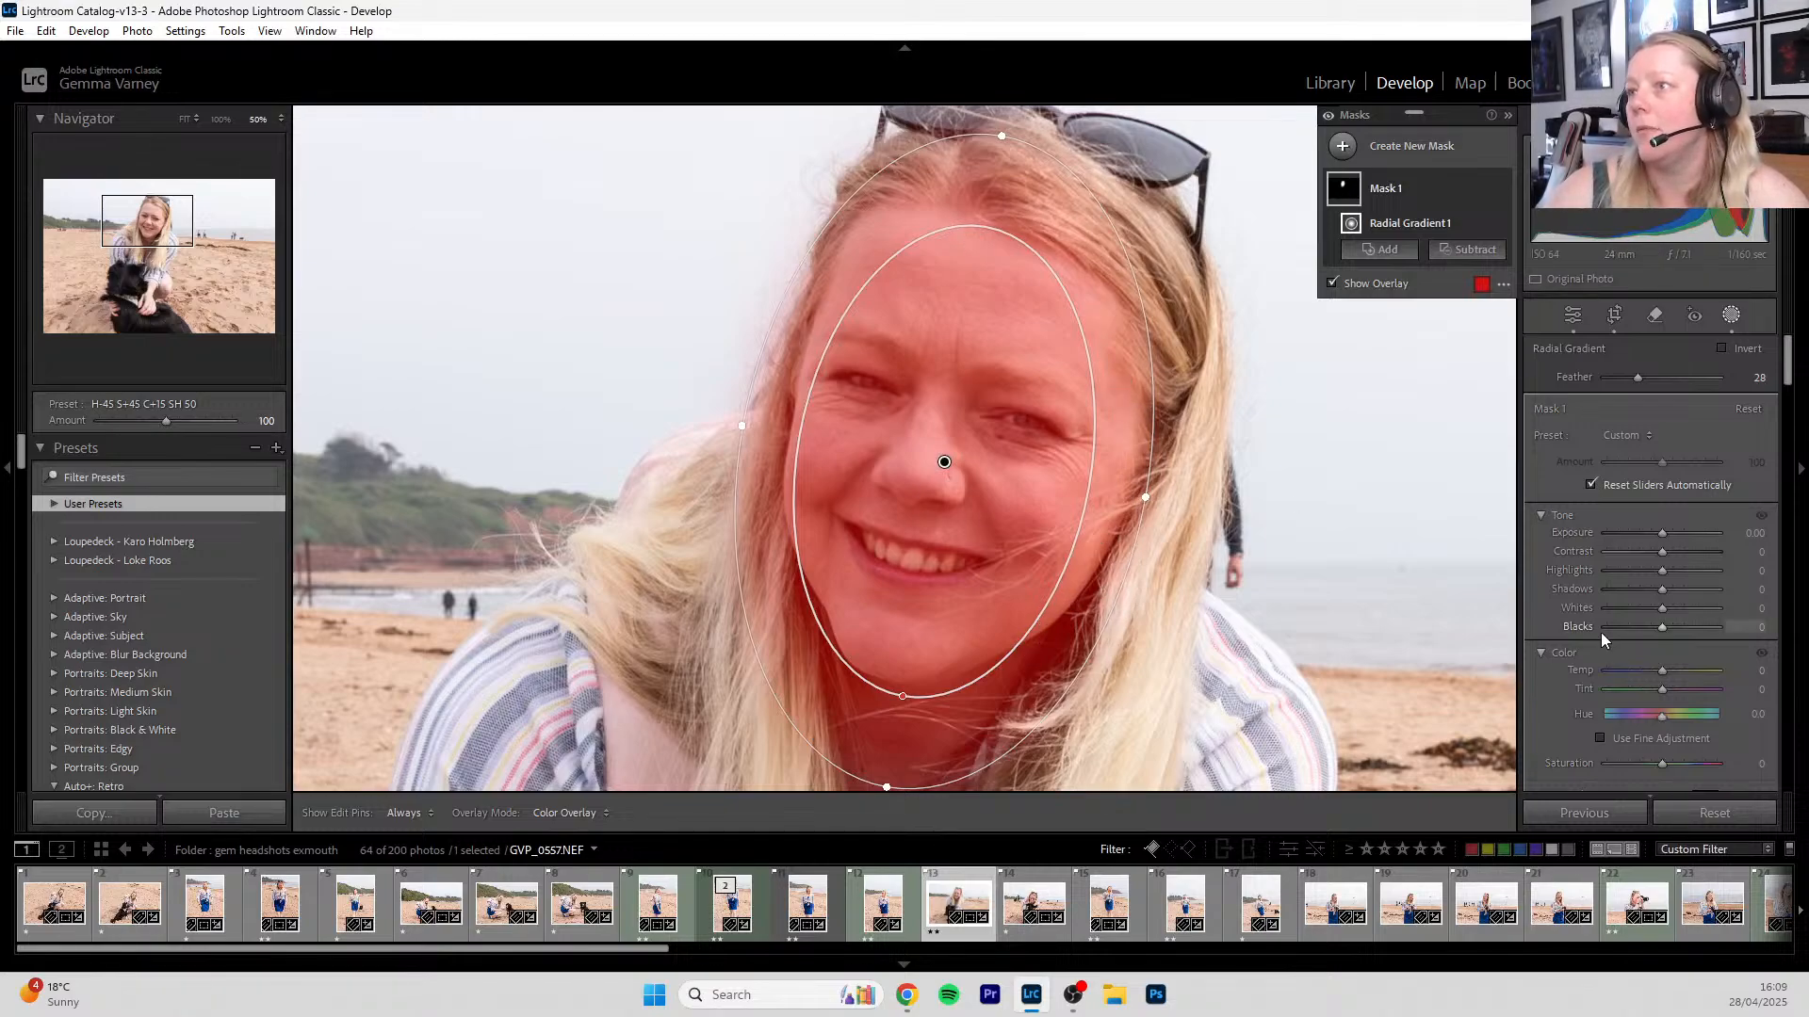
- Try stronger tone settings on the face mask, settle on Shadows 42 with Highlights at 0, and close masking
{"action": "left_click_drag", "start_coordinate": [1662, 590], "coordinate": [1673, 592]}
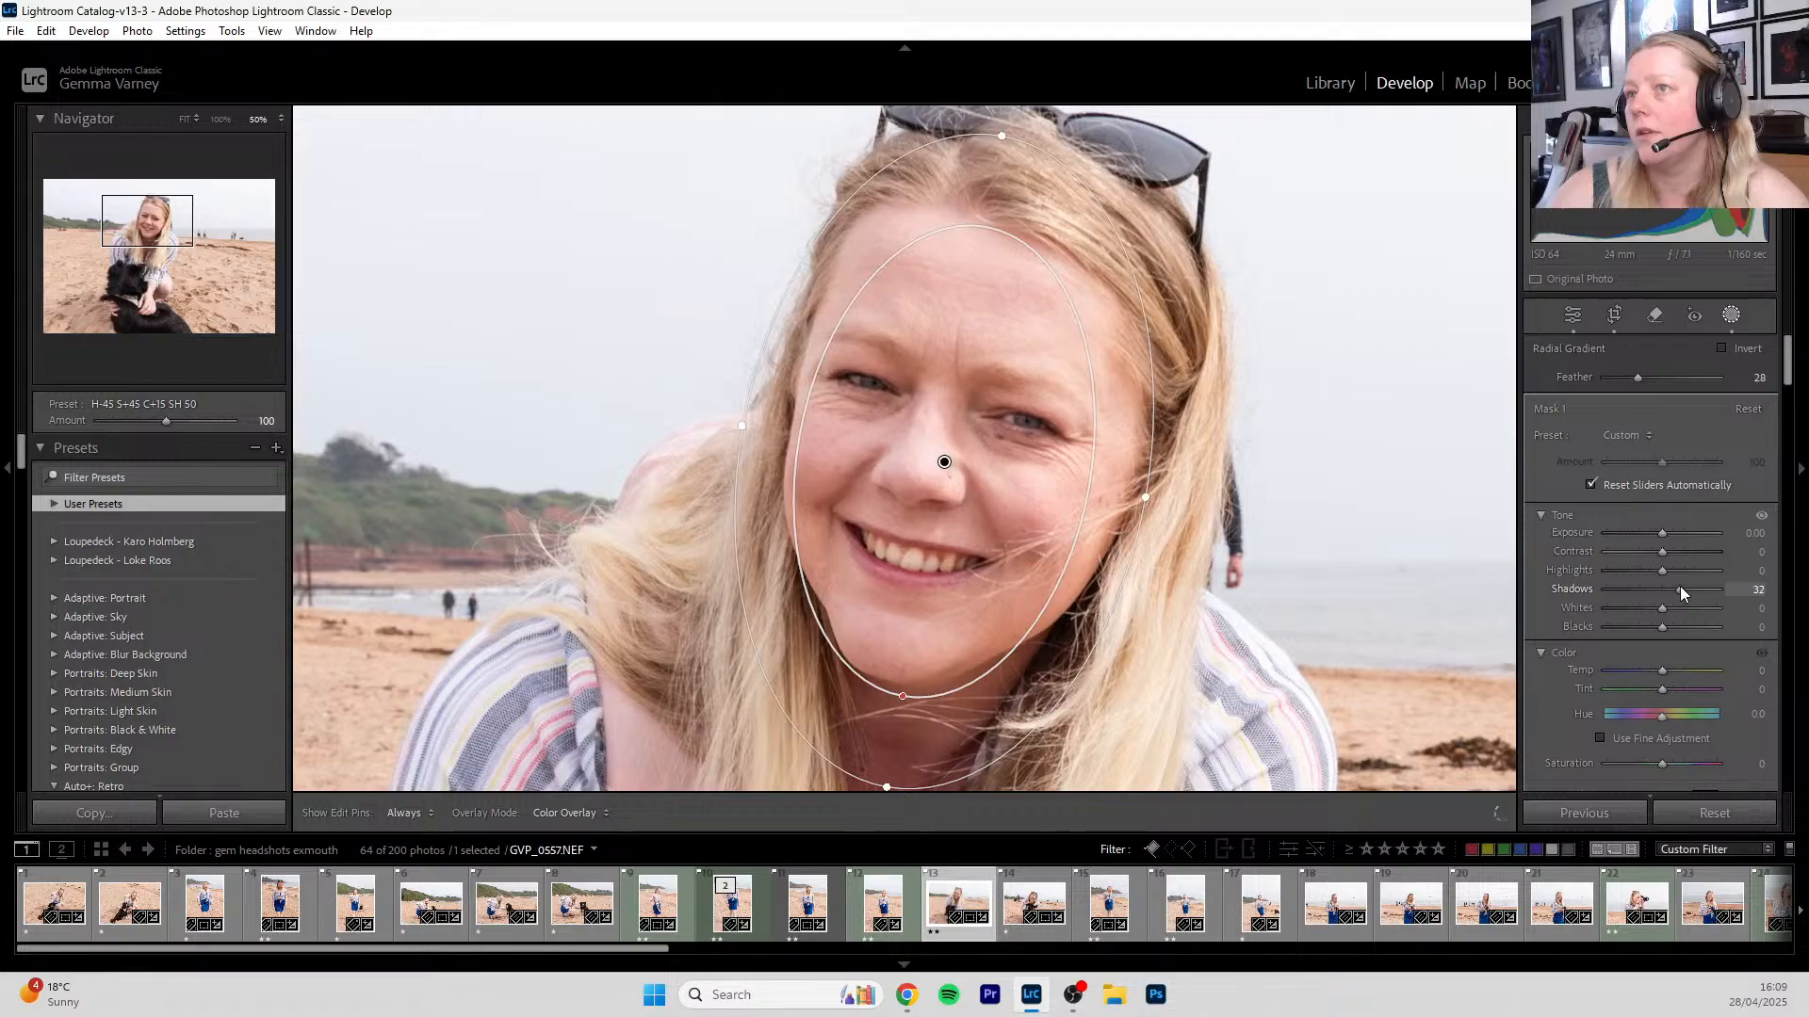
{"action": "left_click_drag", "start_coordinate": [1699, 582], "coordinate": [1737, 576]}
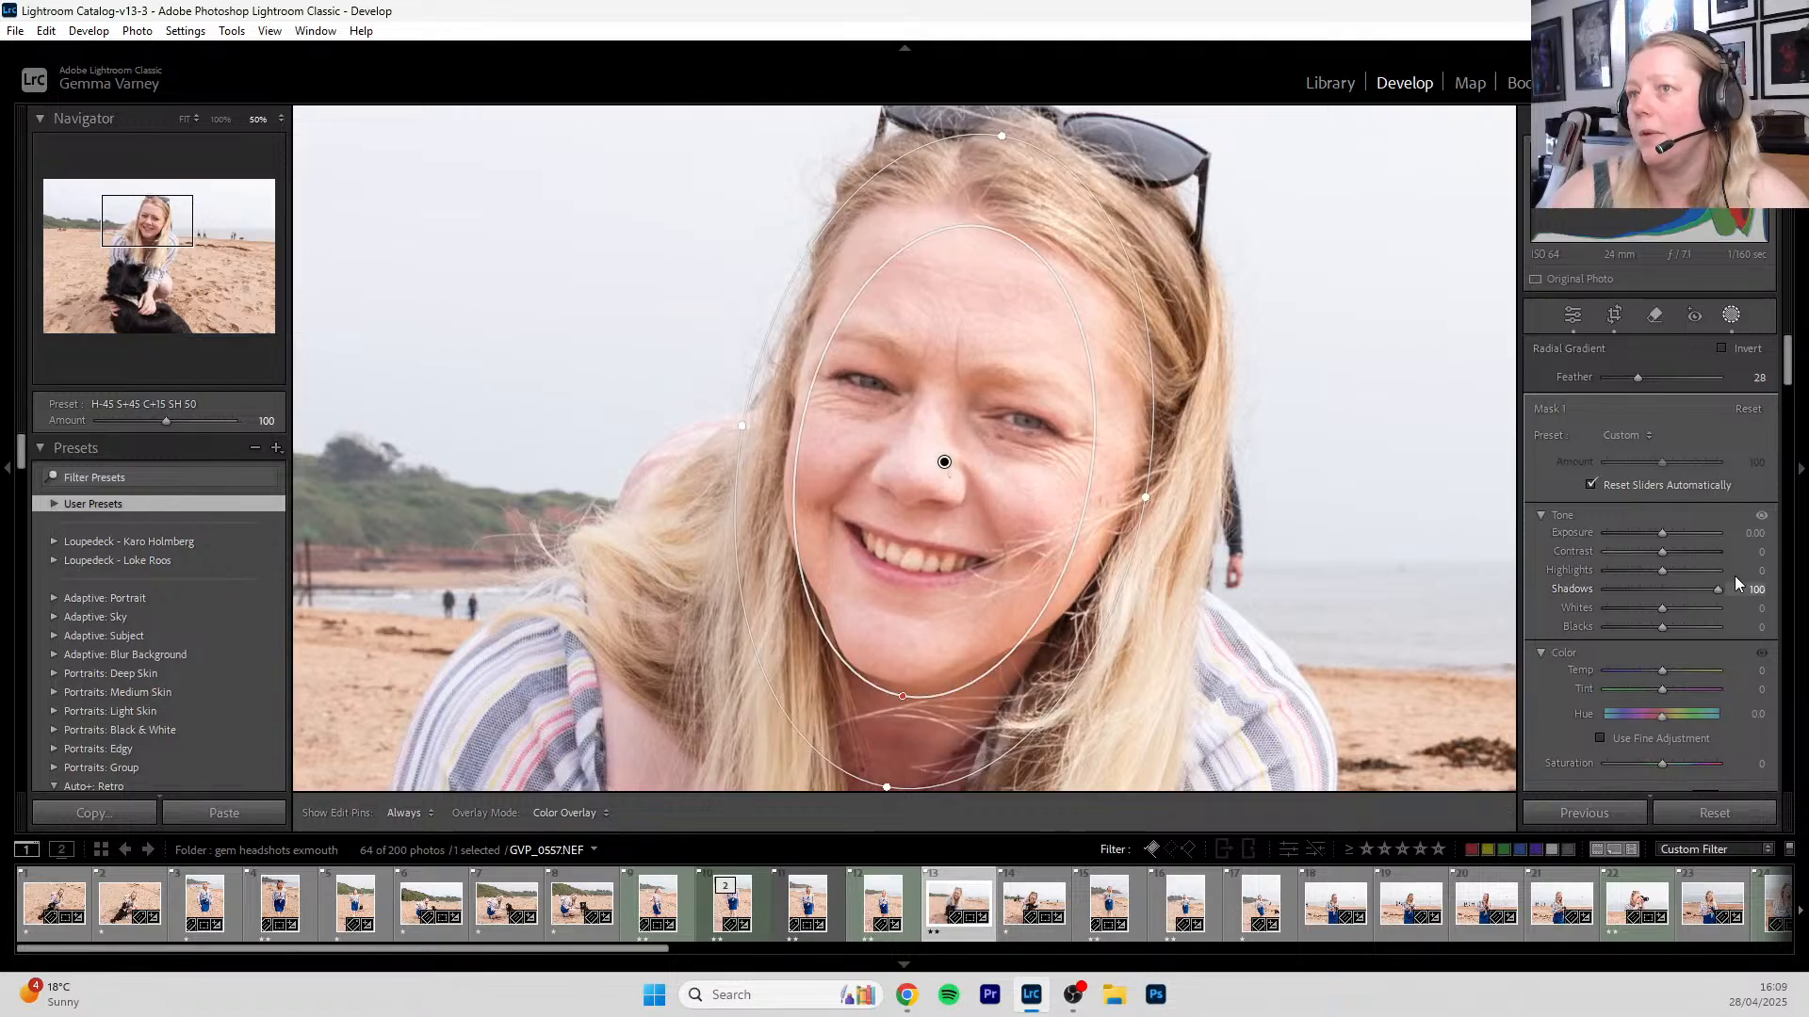
{"action": "left_click_drag", "start_coordinate": [1630, 590], "coordinate": [1778, 589]}
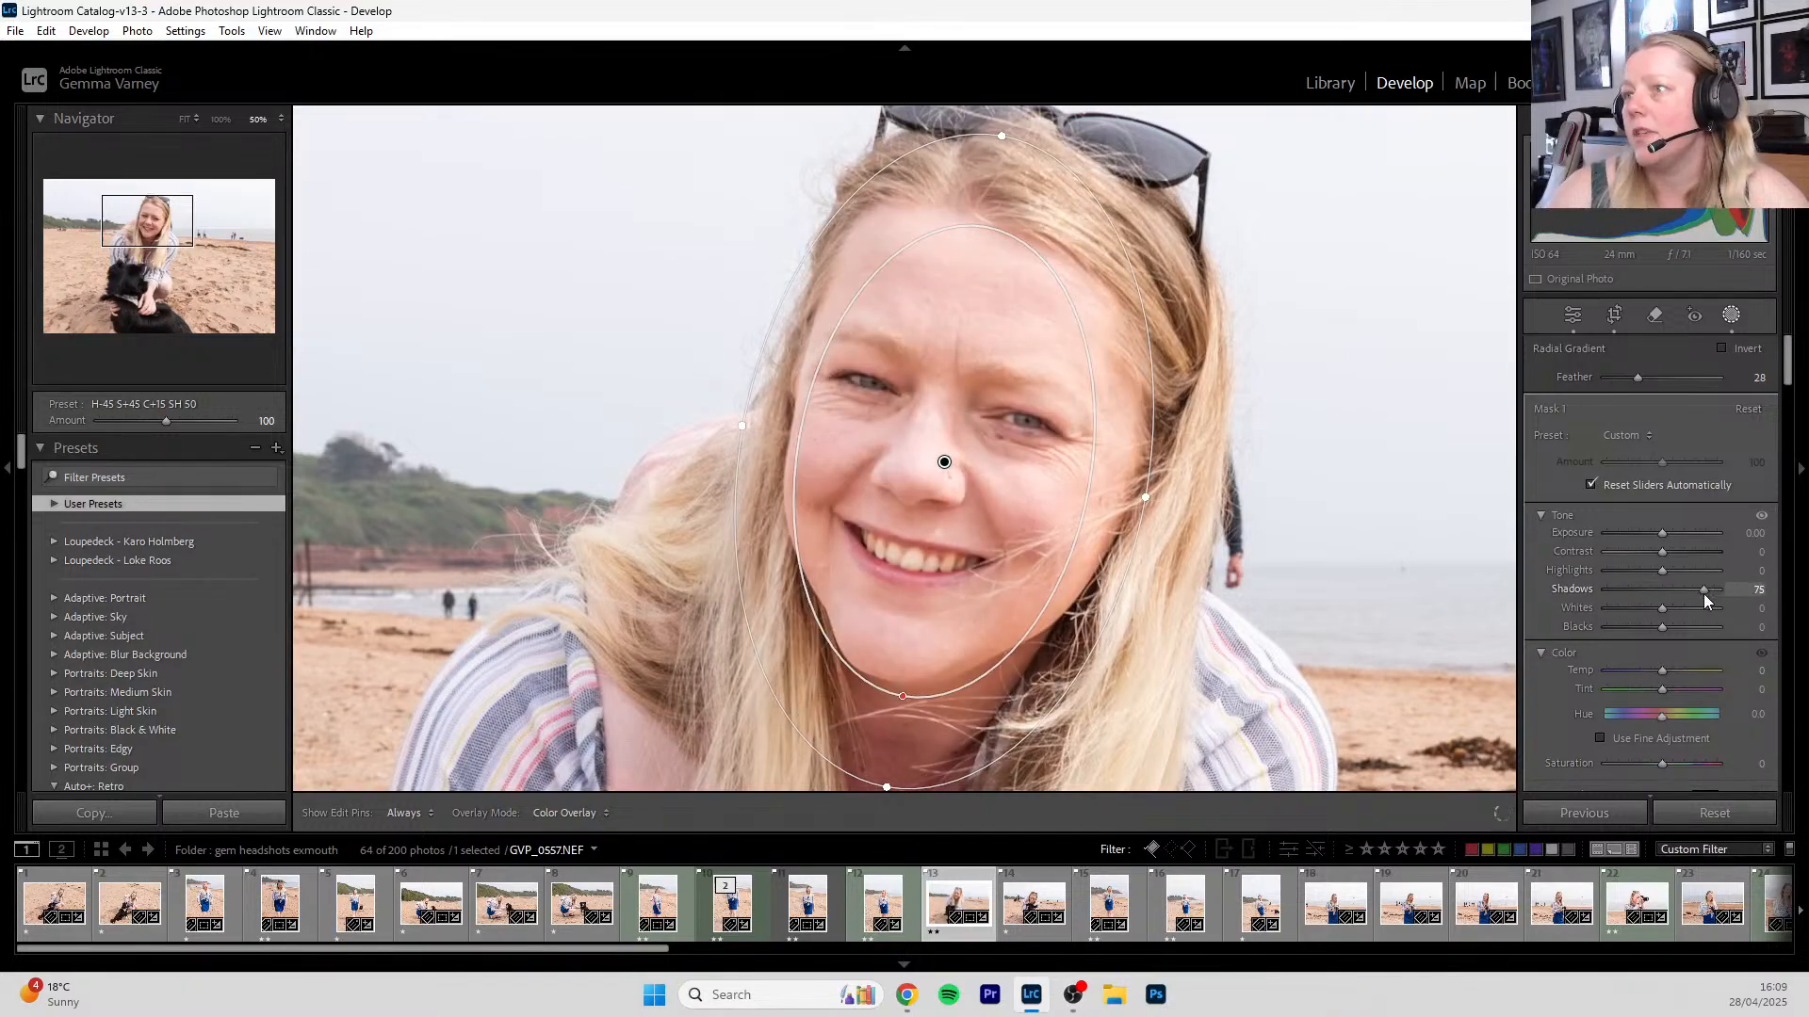
{"action": "left_click_drag", "start_coordinate": [1721, 594], "coordinate": [1636, 575]}
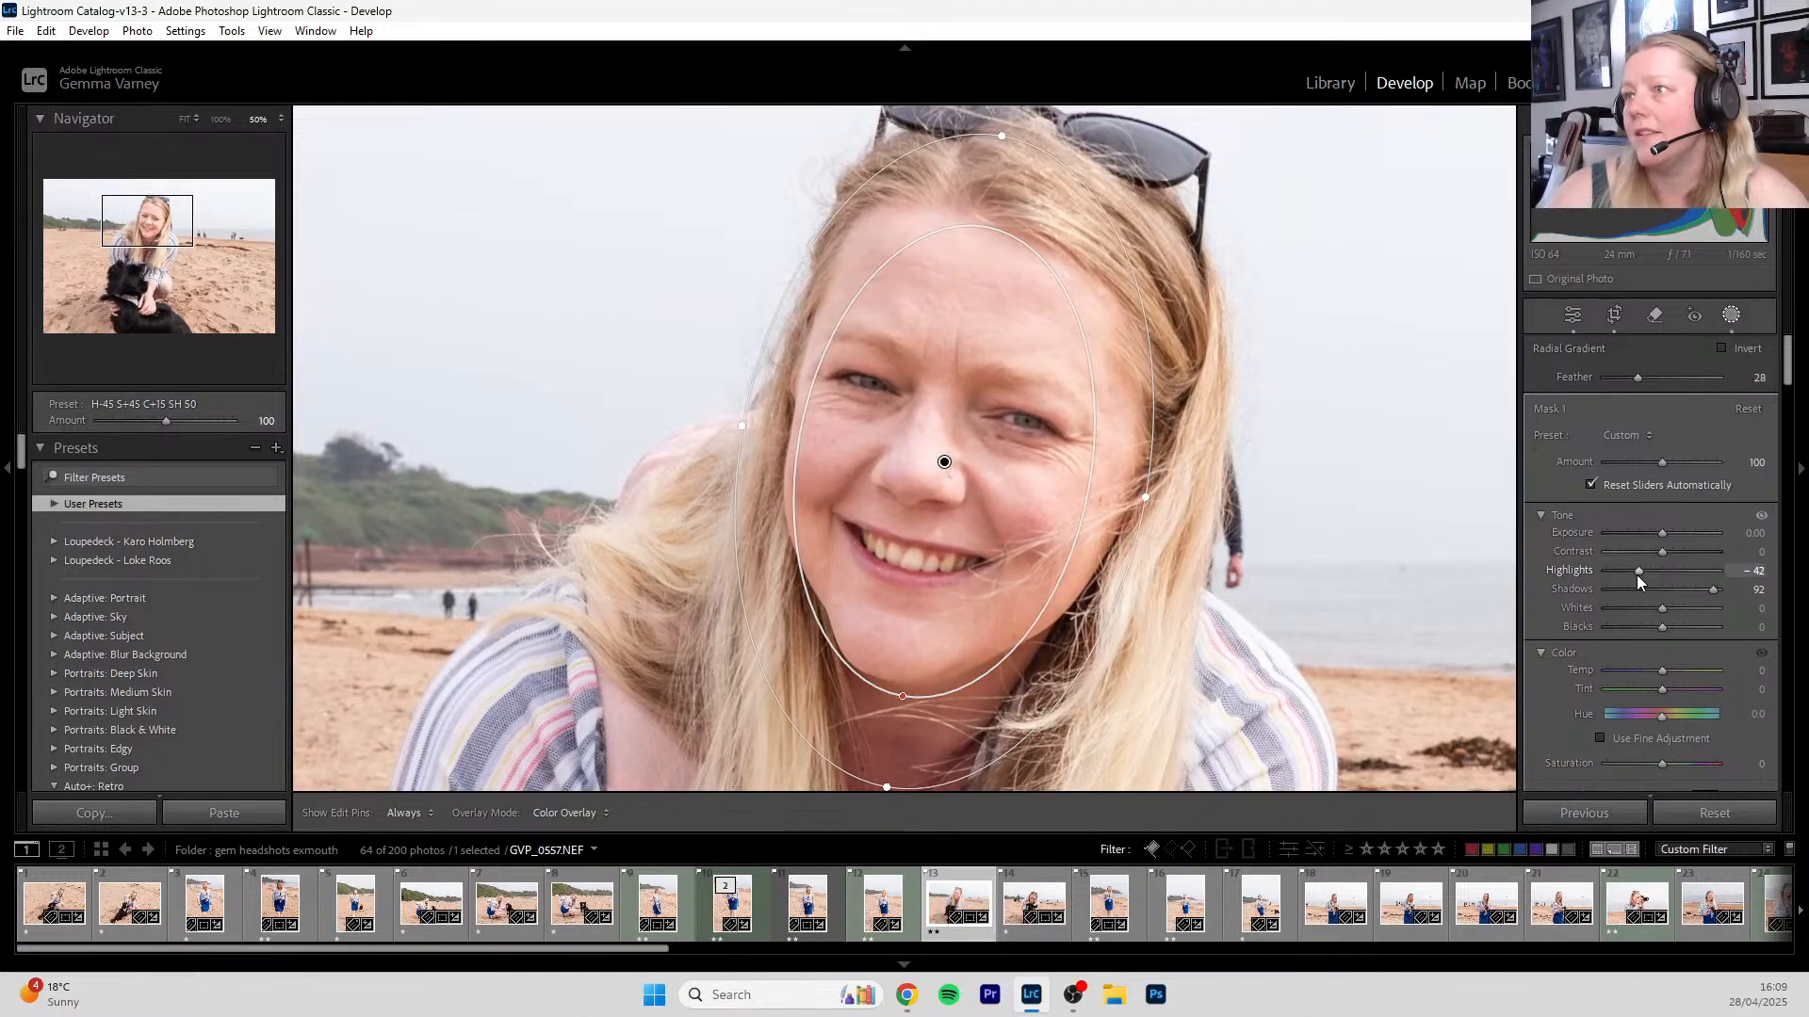
{"action": "double_click", "coordinate": [1641, 571]}
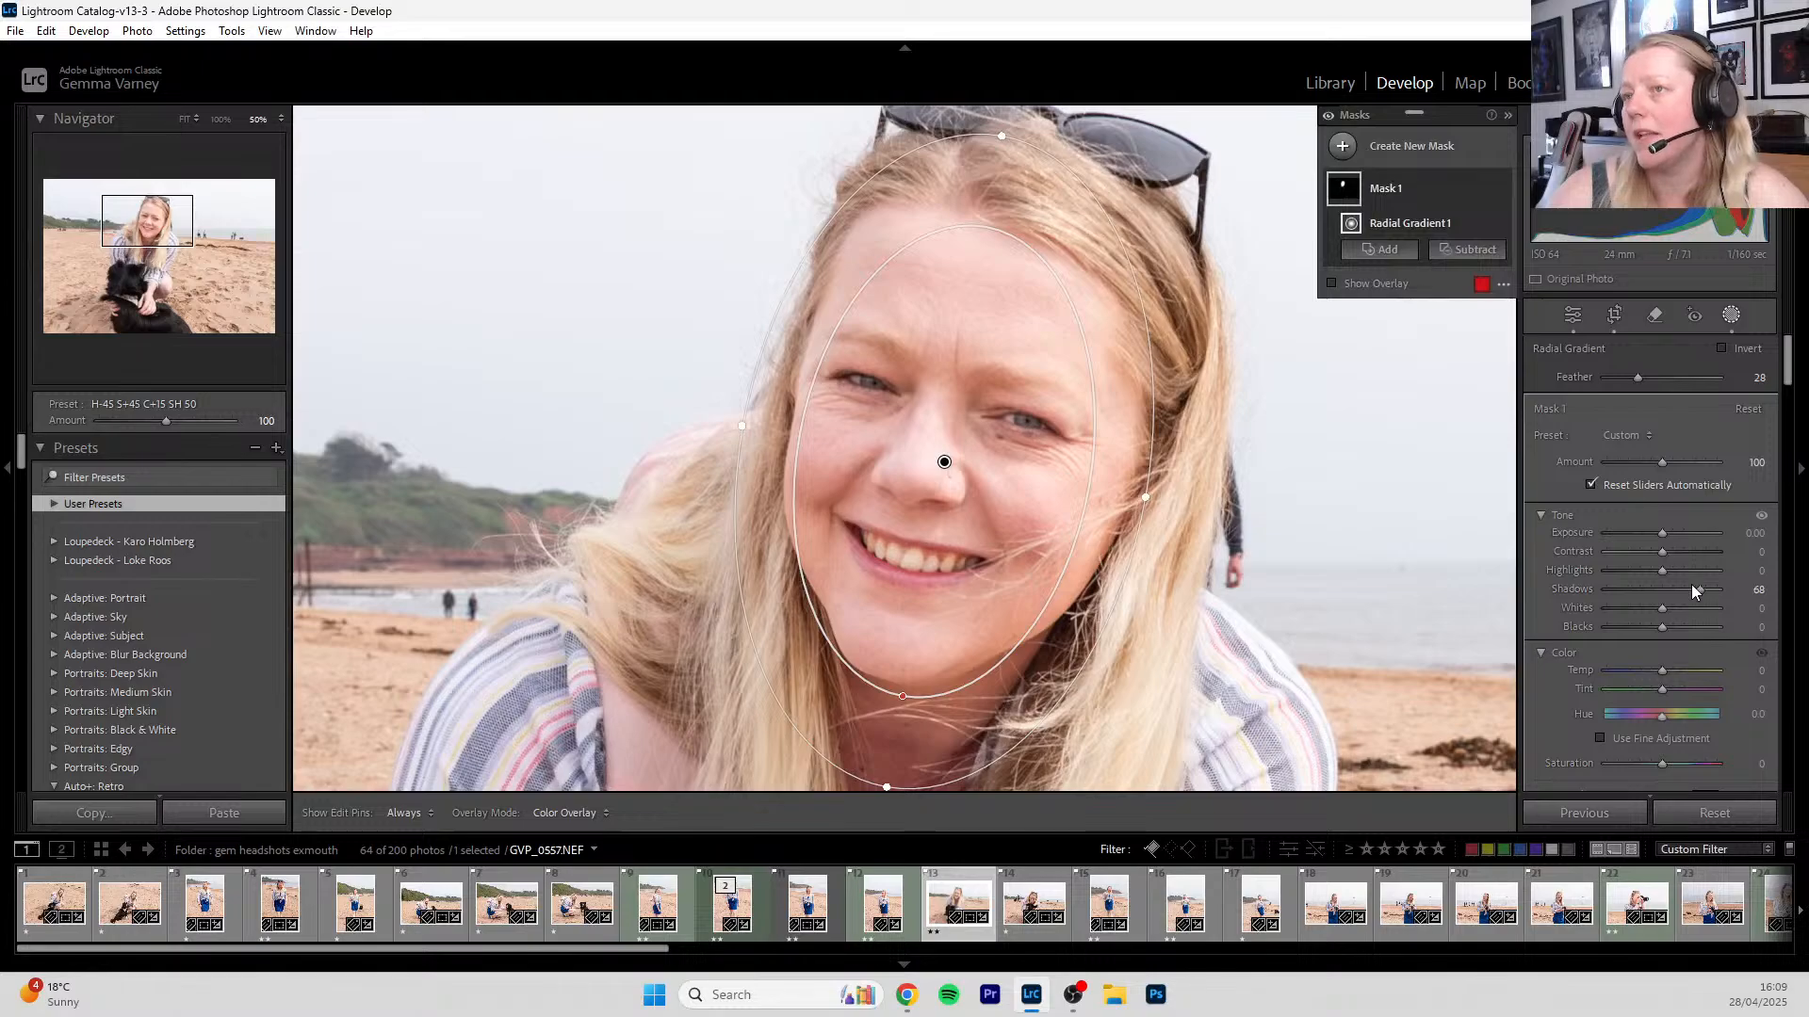
{"action": "left_click_drag", "start_coordinate": [1699, 586], "coordinate": [1683, 592]}
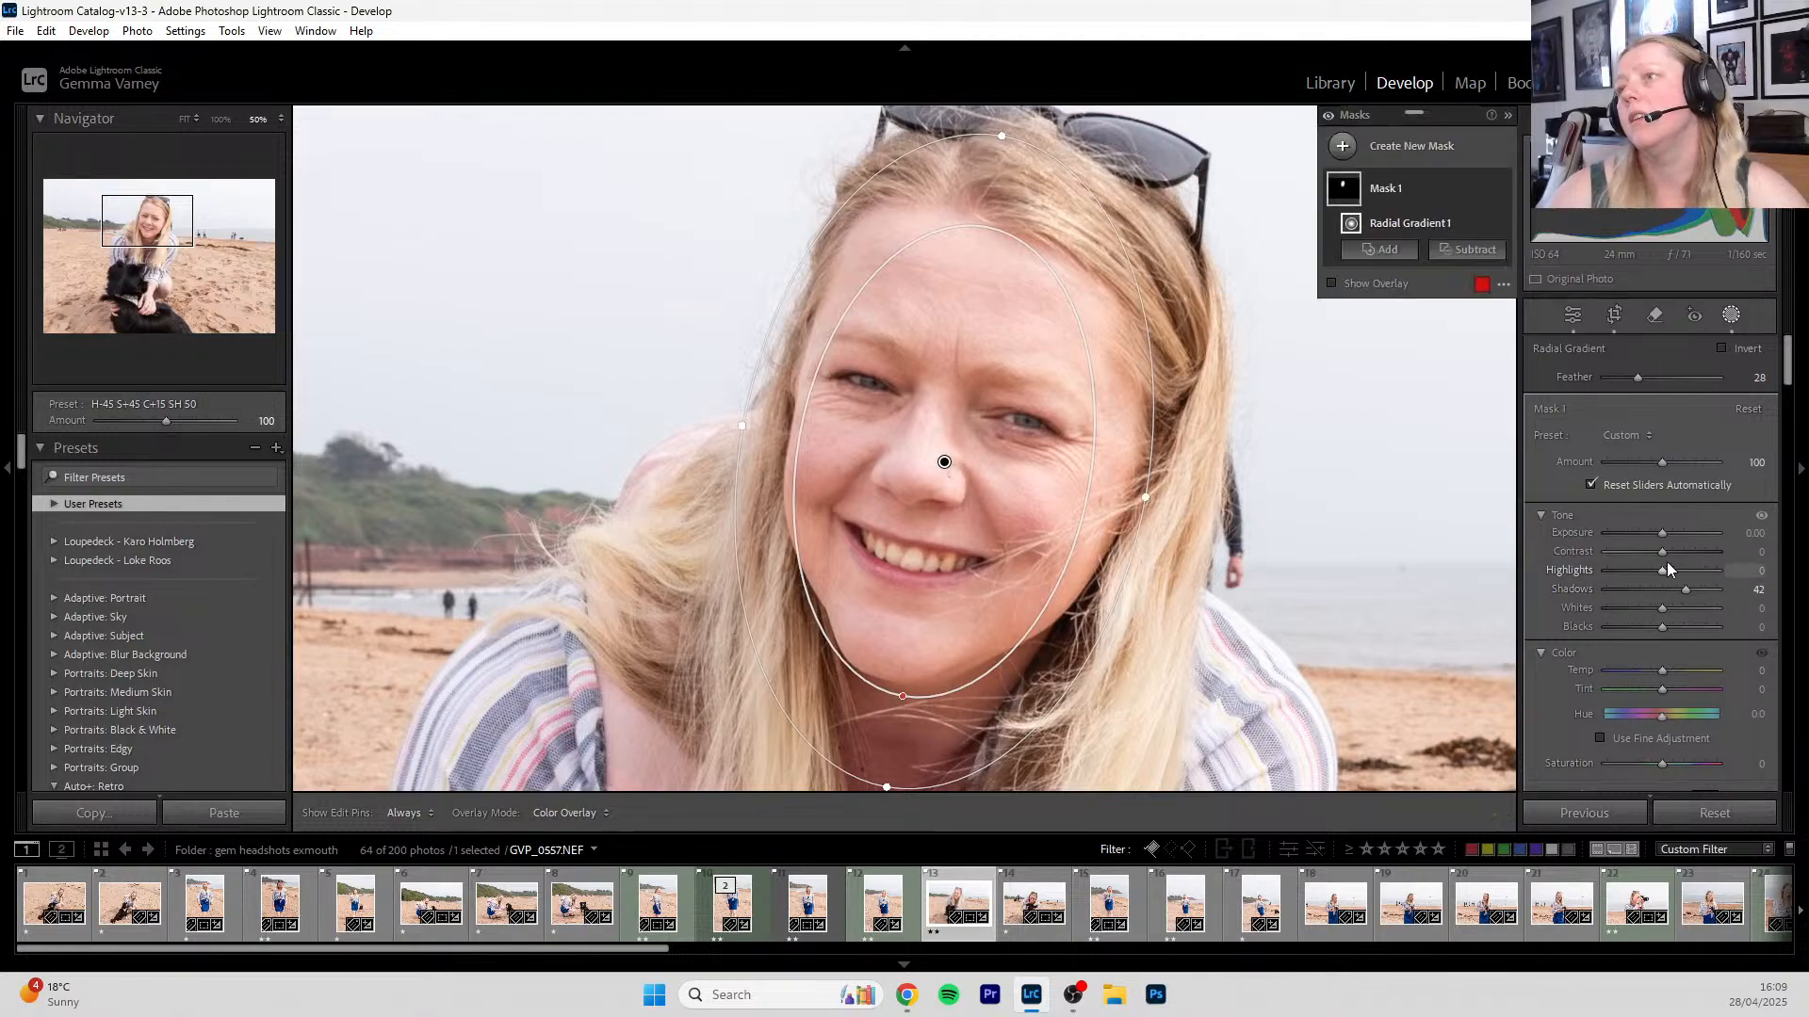
{"action": "key", "text": "shift+w"}
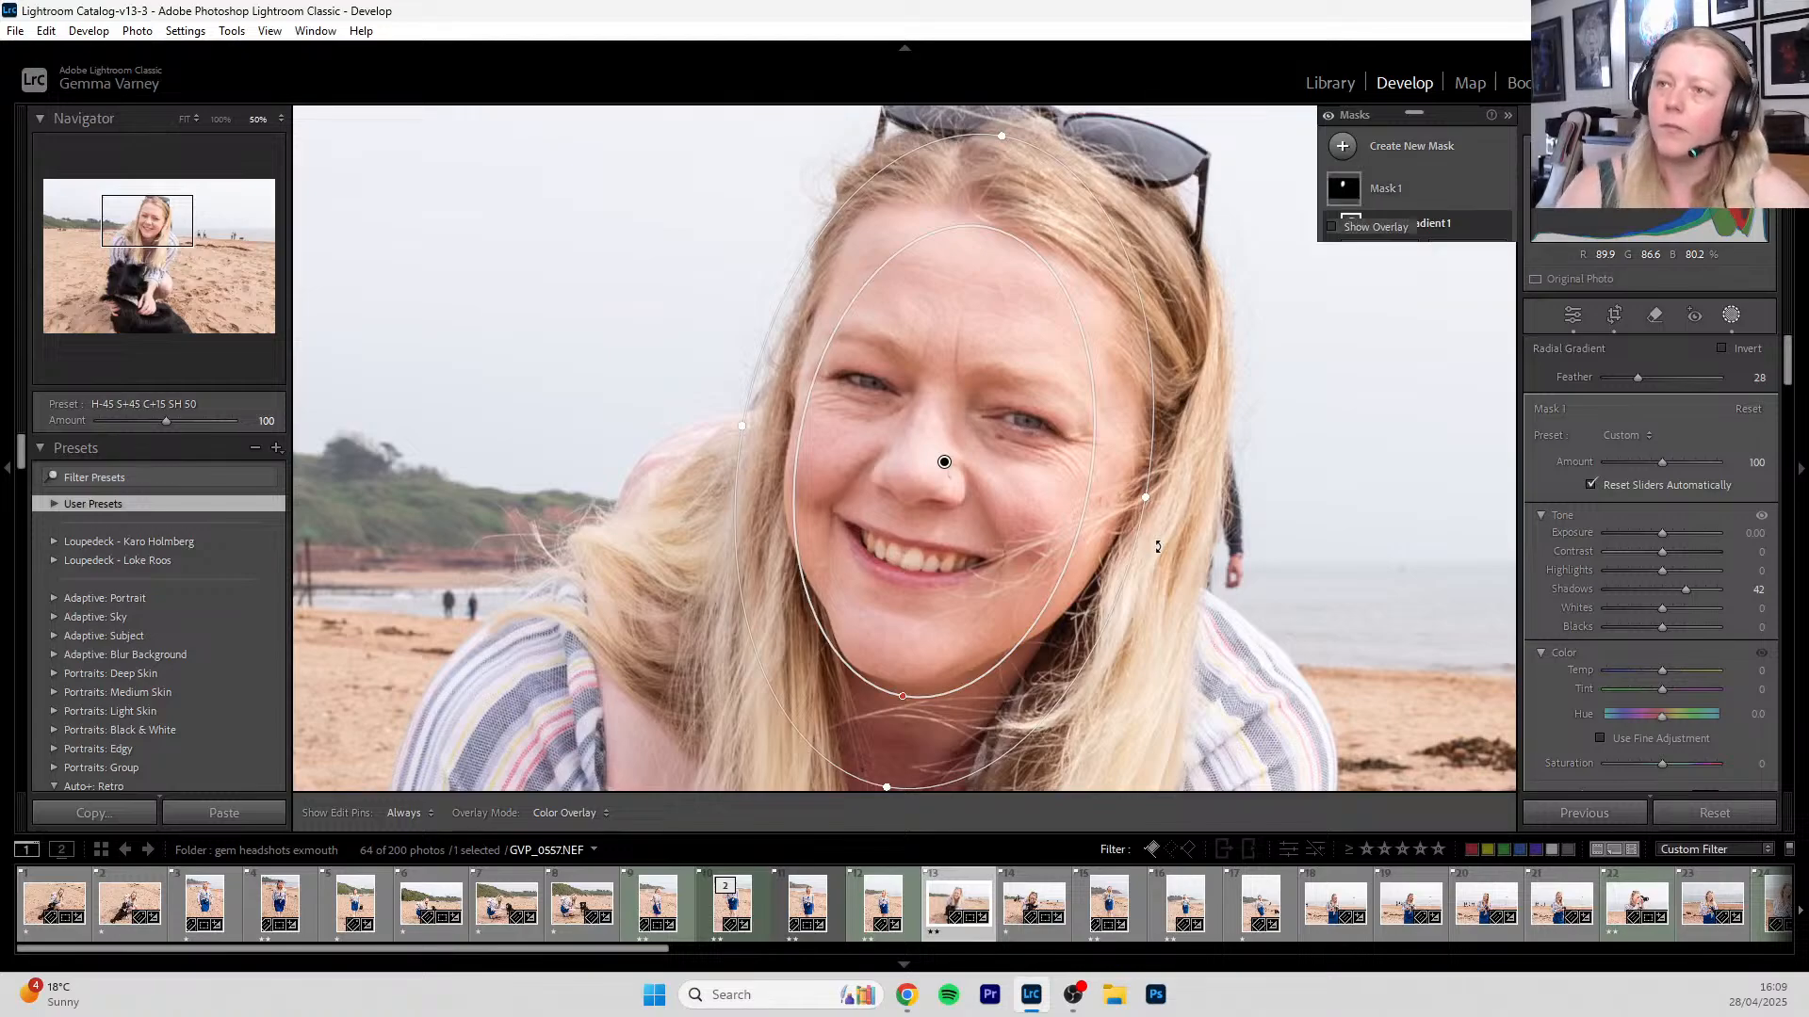
- Compare the photo before and after side by side, checking the woman's face and the background beside her hair up close
{"action": "left_click", "coordinate": [1071, 478]}
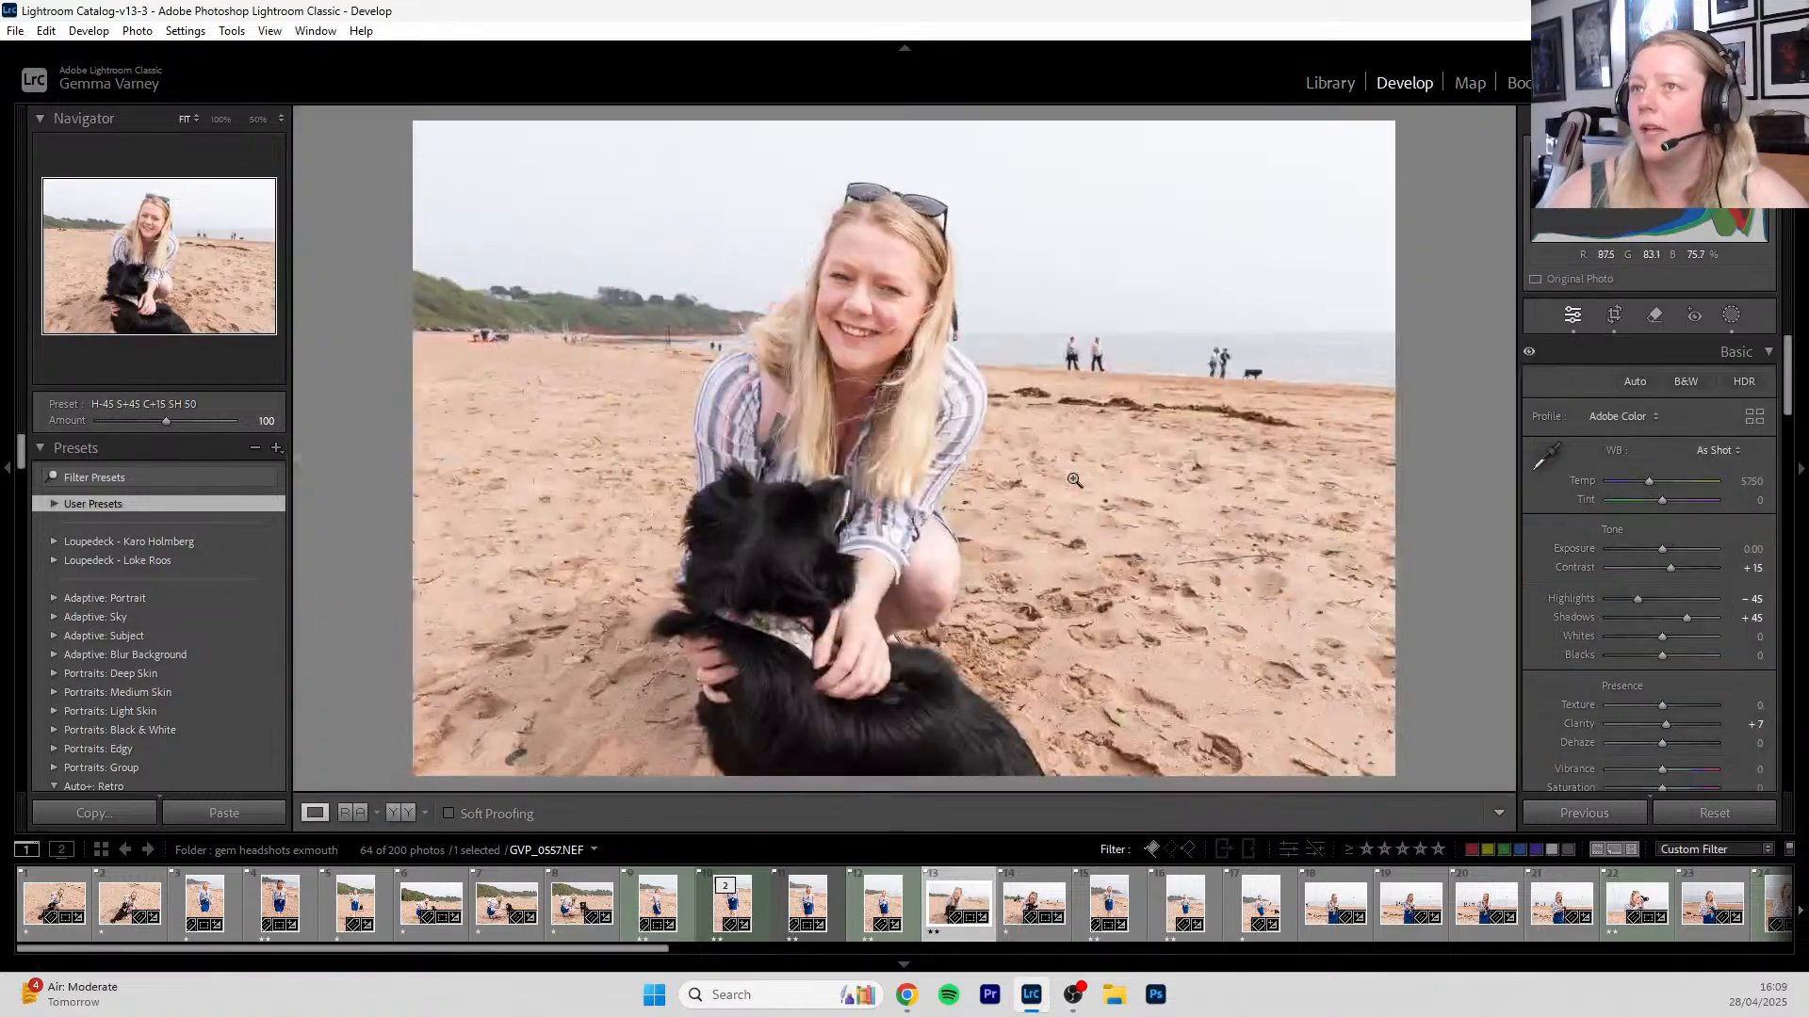
{"action": "left_click", "coordinate": [402, 814]}
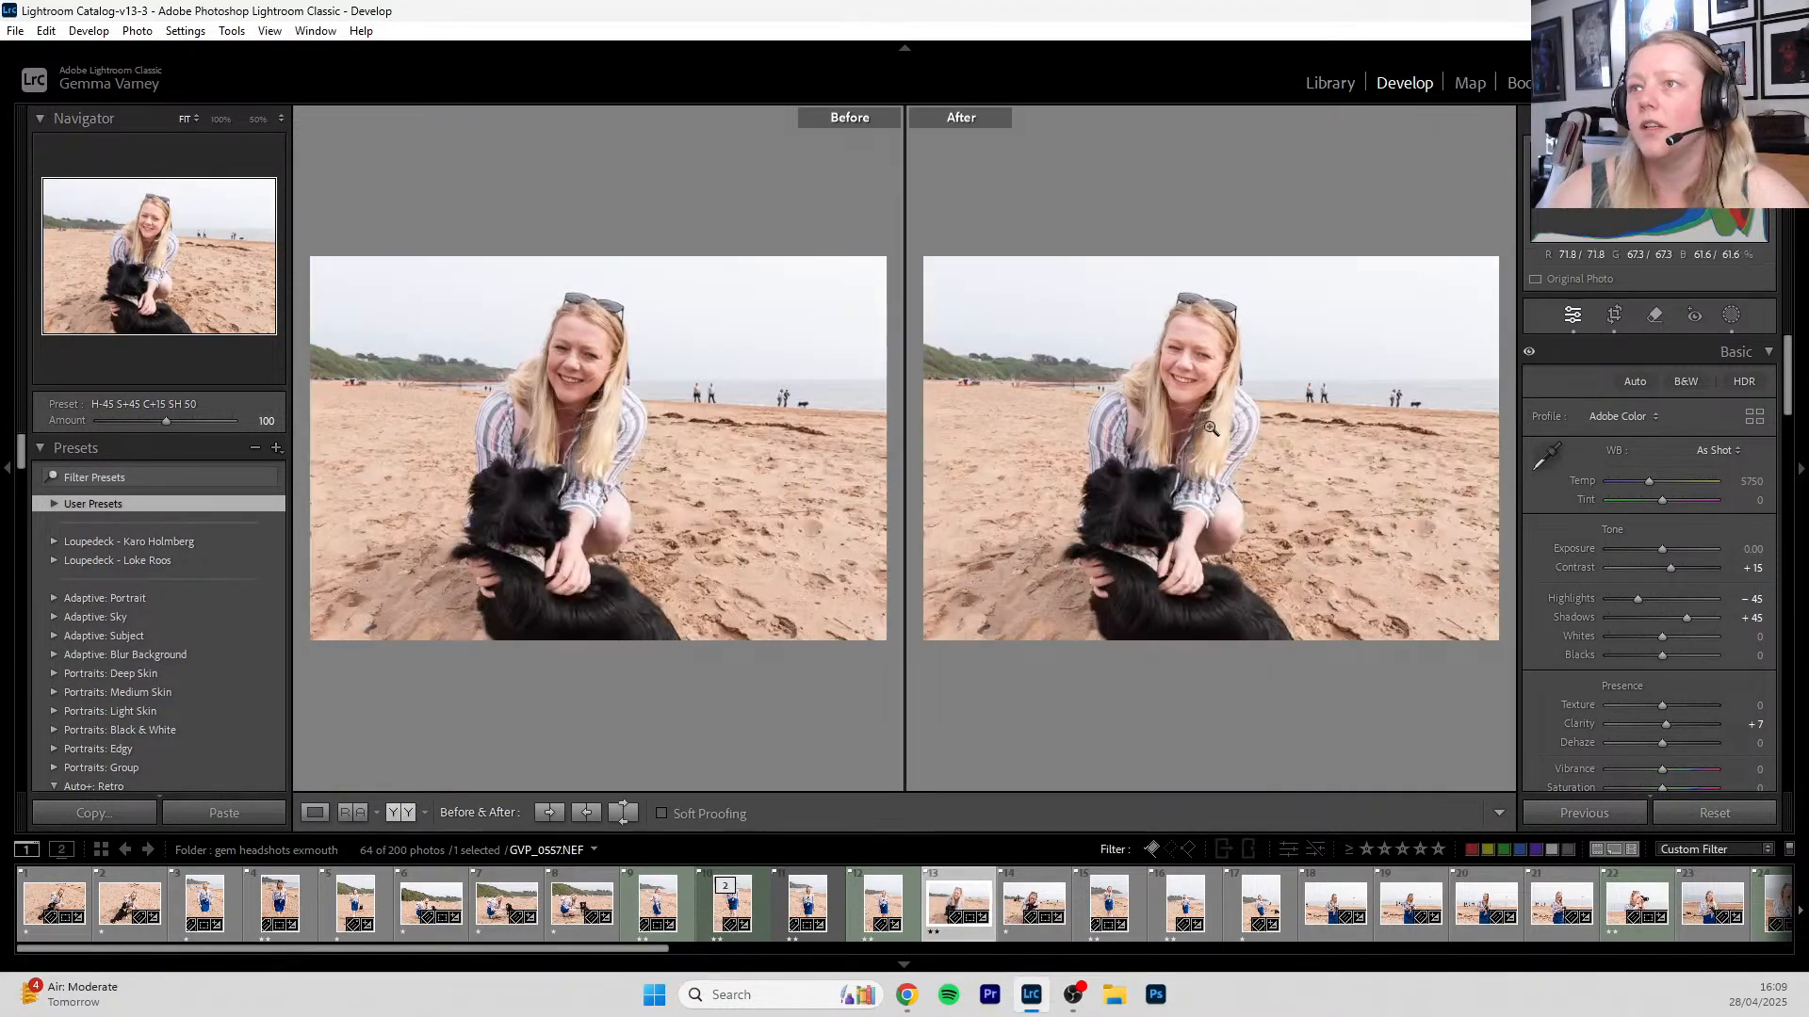
{"action": "left_click", "coordinate": [1189, 344]}
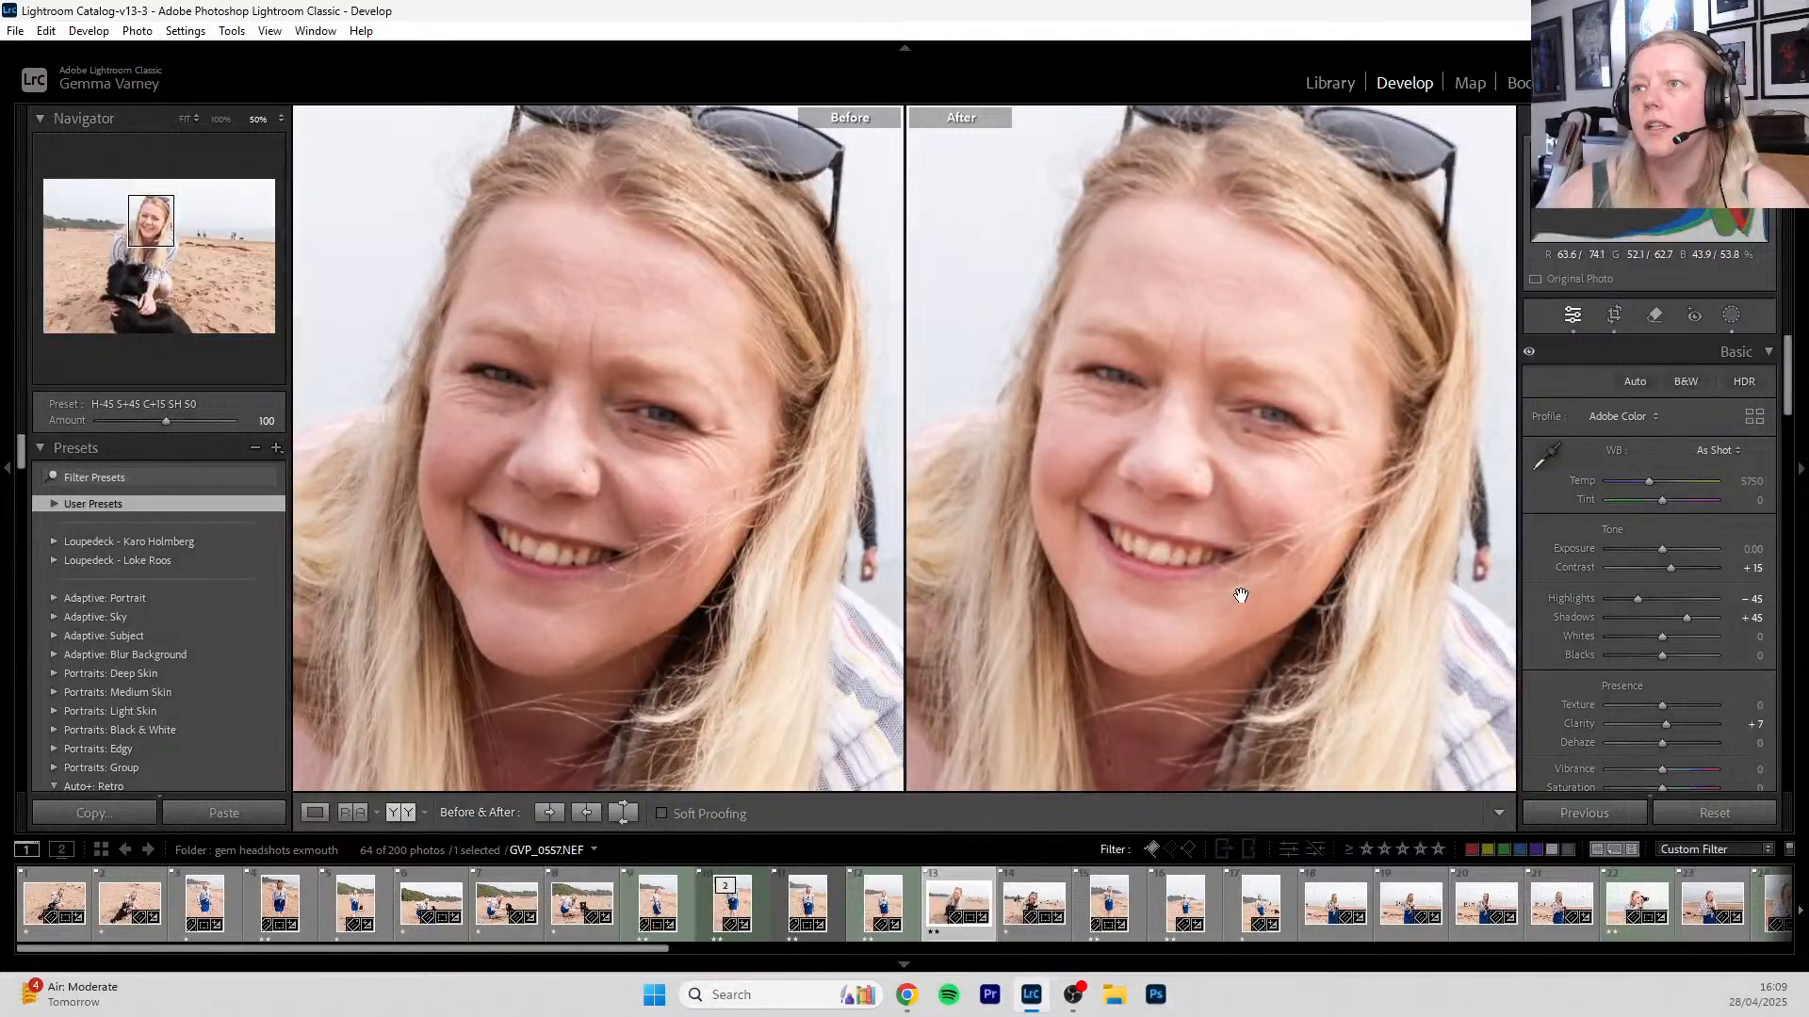
{"action": "left_click", "coordinate": [1308, 456]}
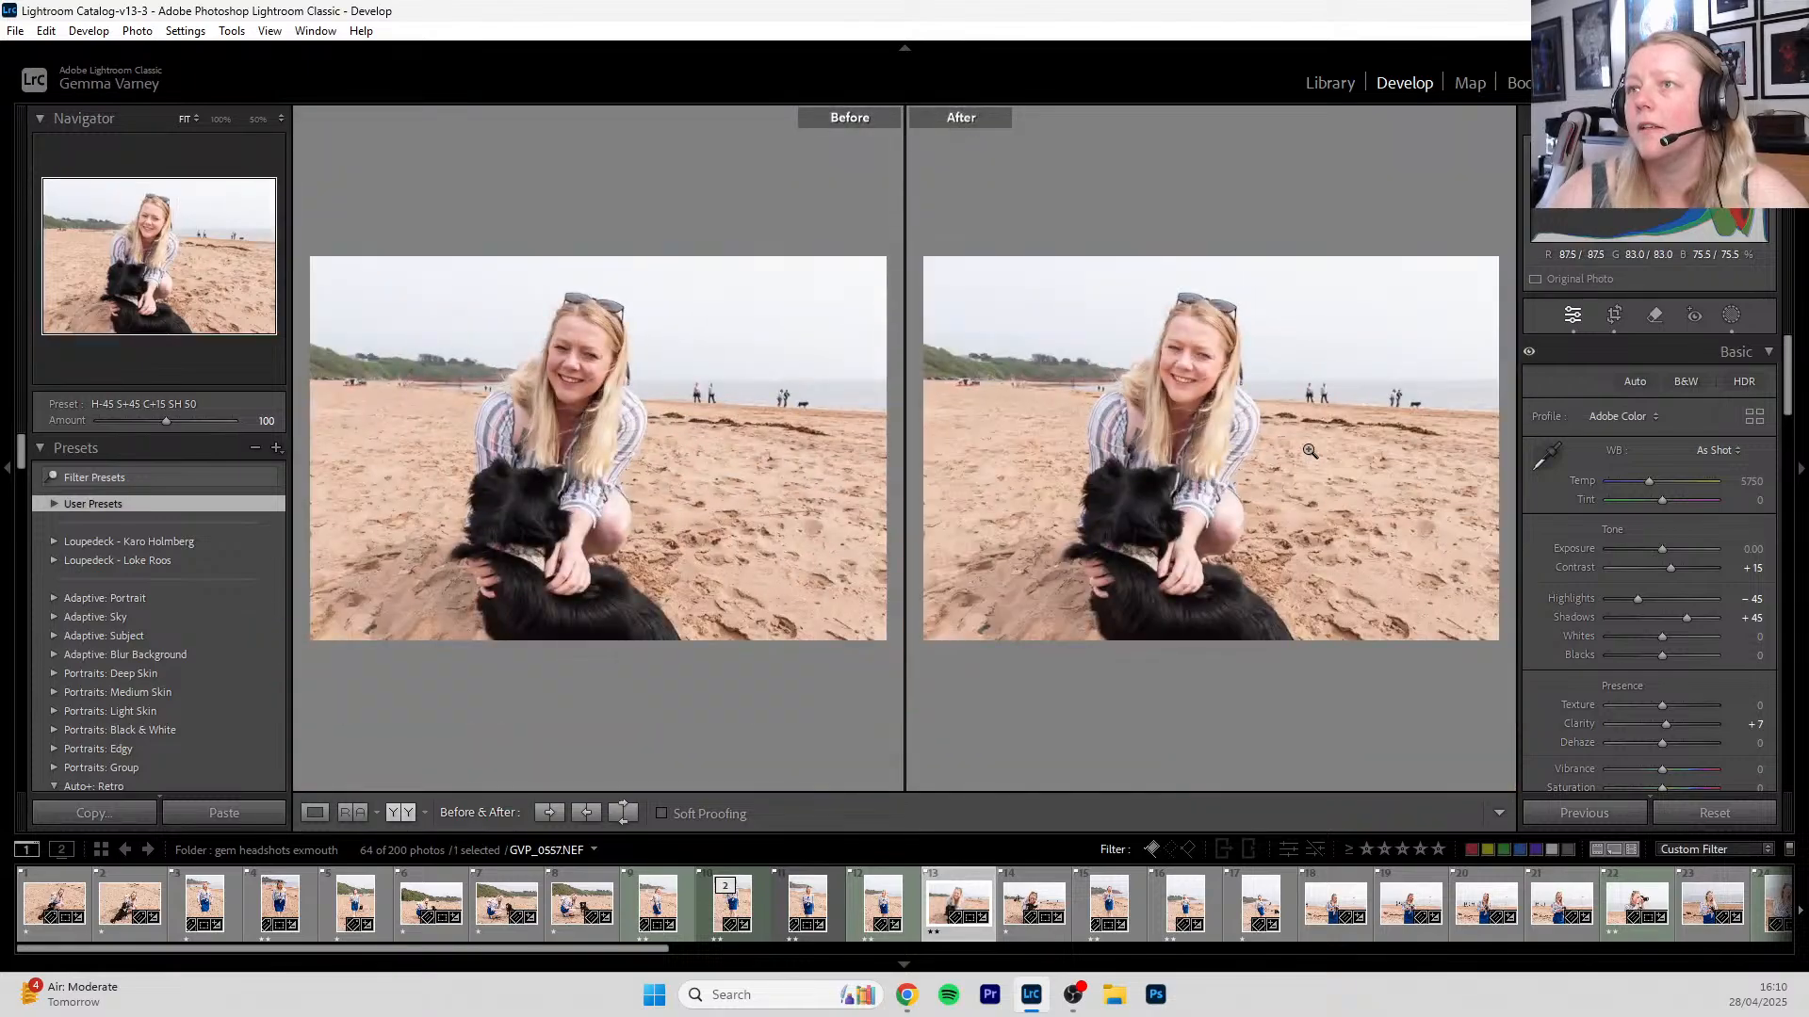
{"action": "left_click", "coordinate": [1248, 384]}
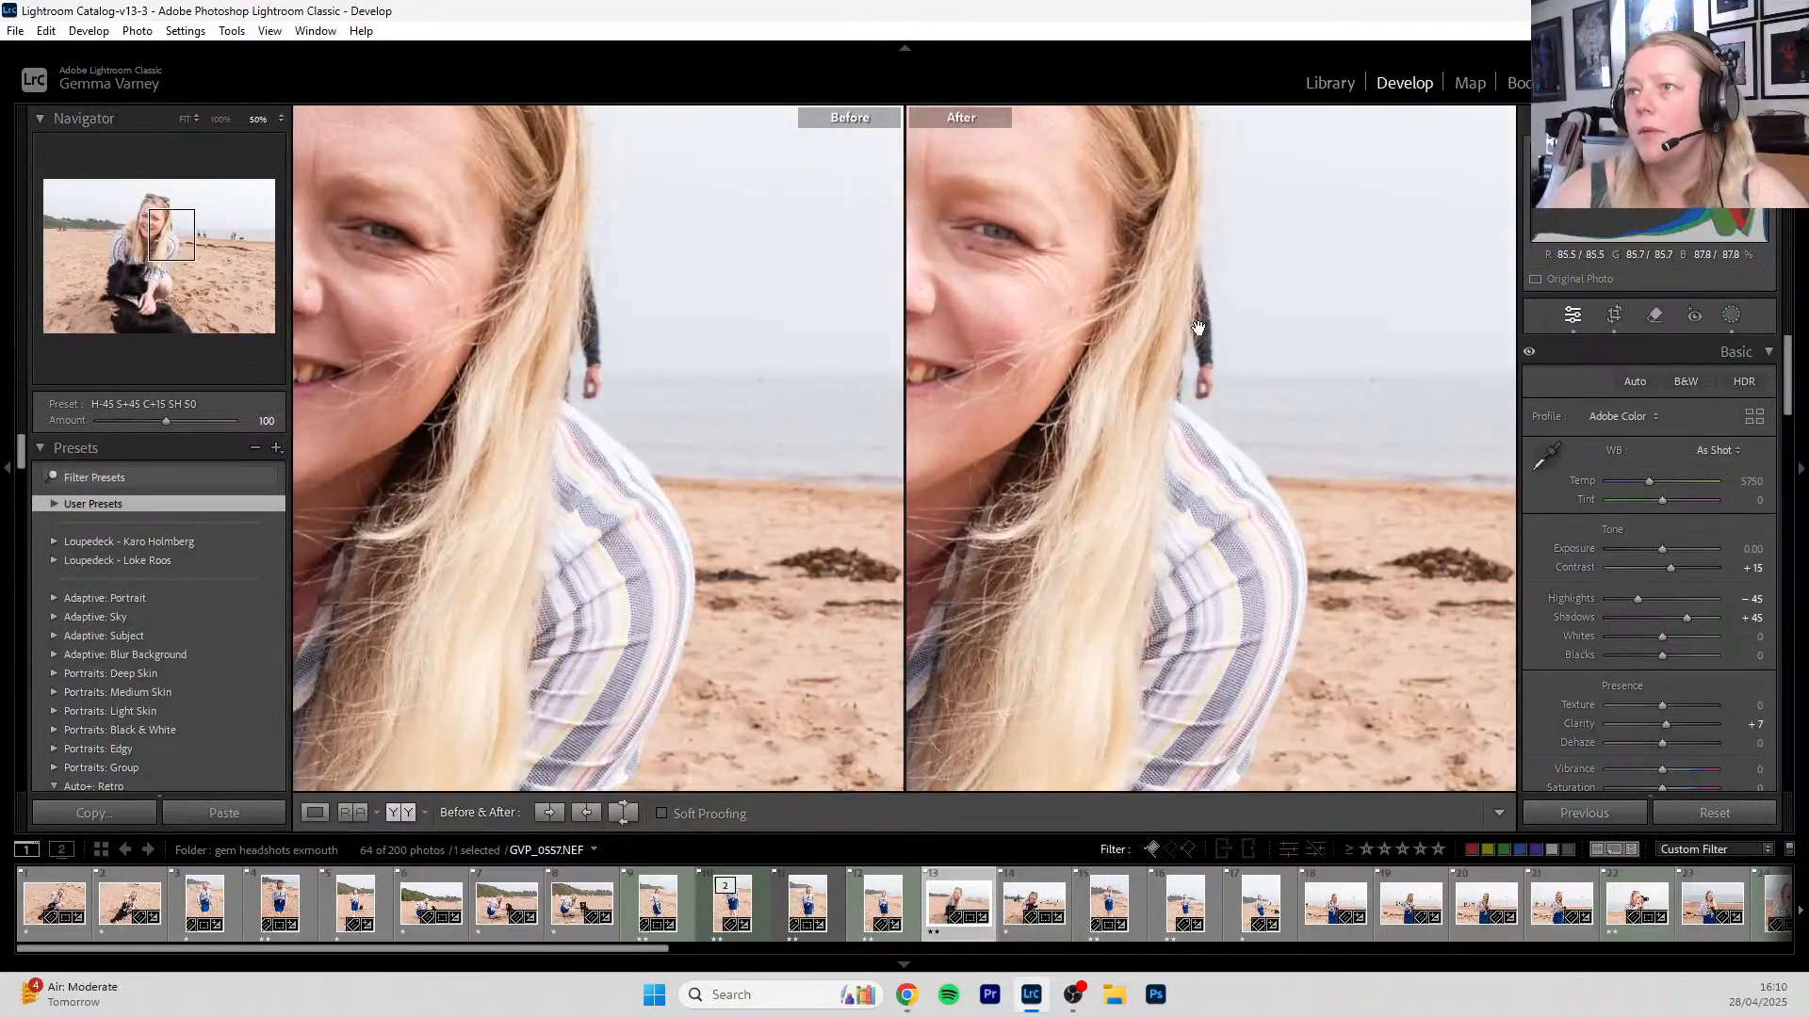
- Set the Remove tool to use generative AI with object detection and brush over the figure behind the woman's hair in GVP_0557.NEF
{"action": "left_click", "coordinate": [312, 814]}
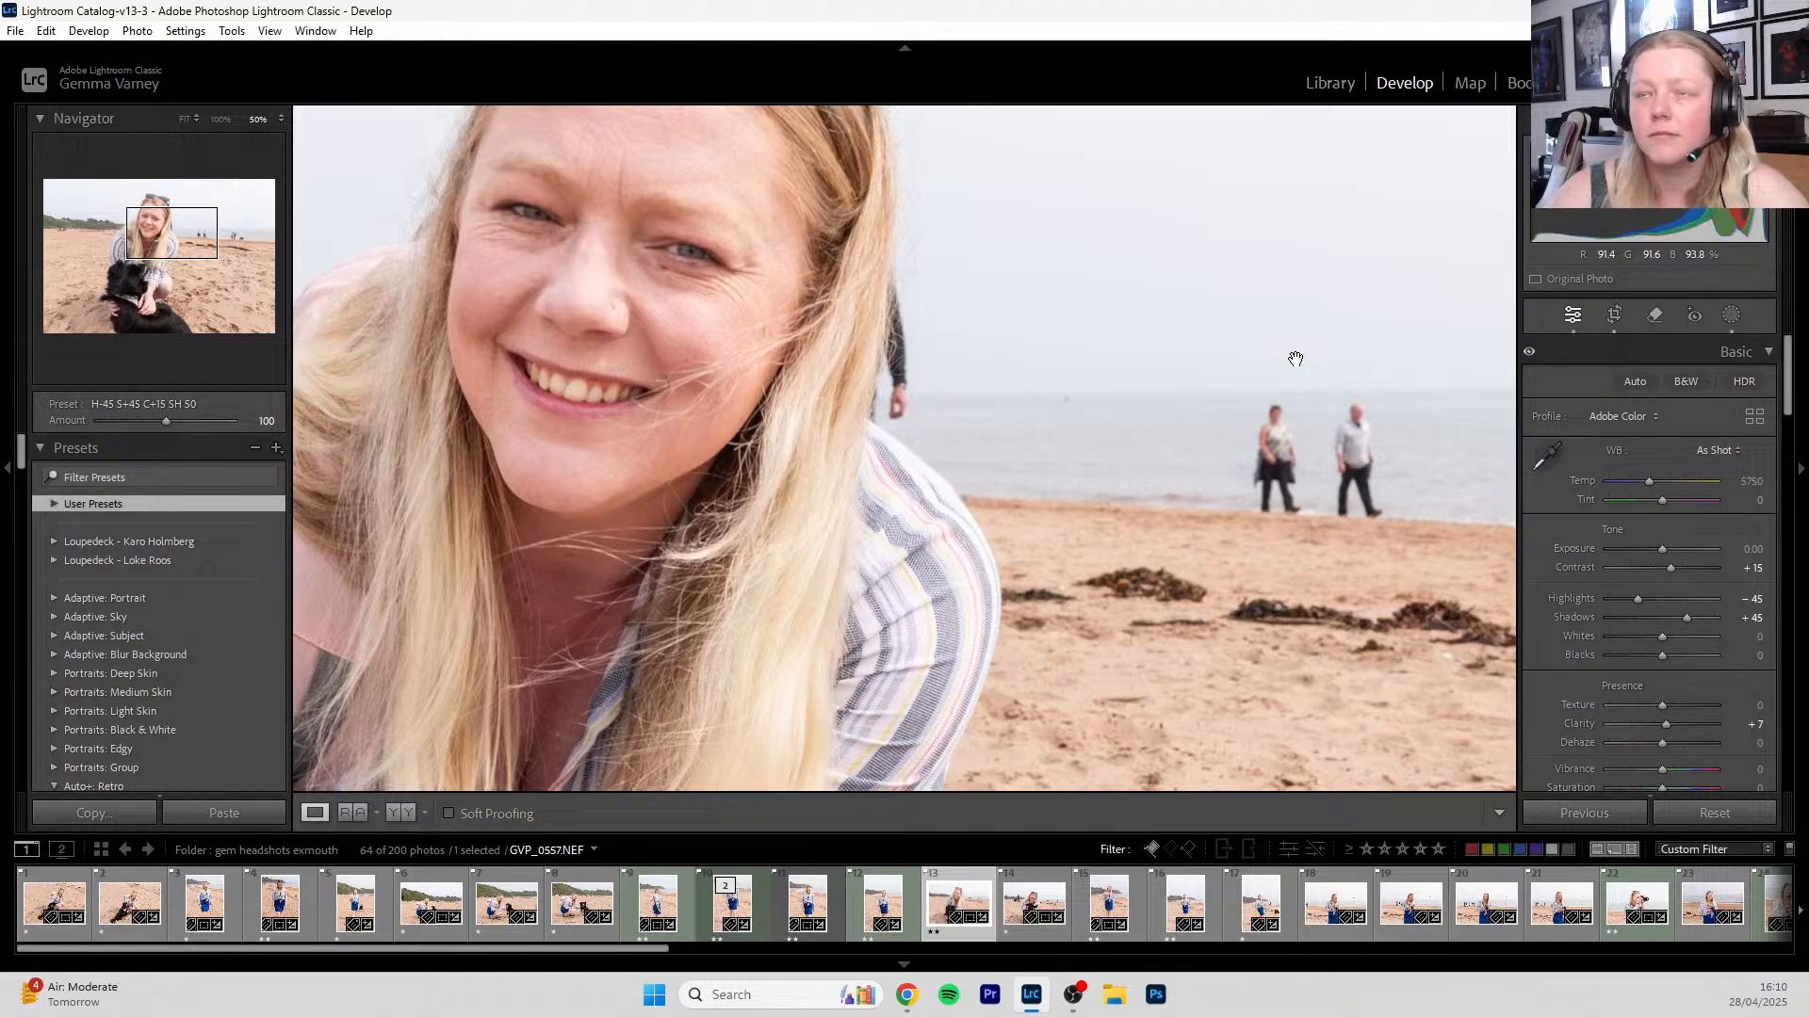
{"action": "left_click_drag", "start_coordinate": [907, 311], "coordinate": [794, 417]}
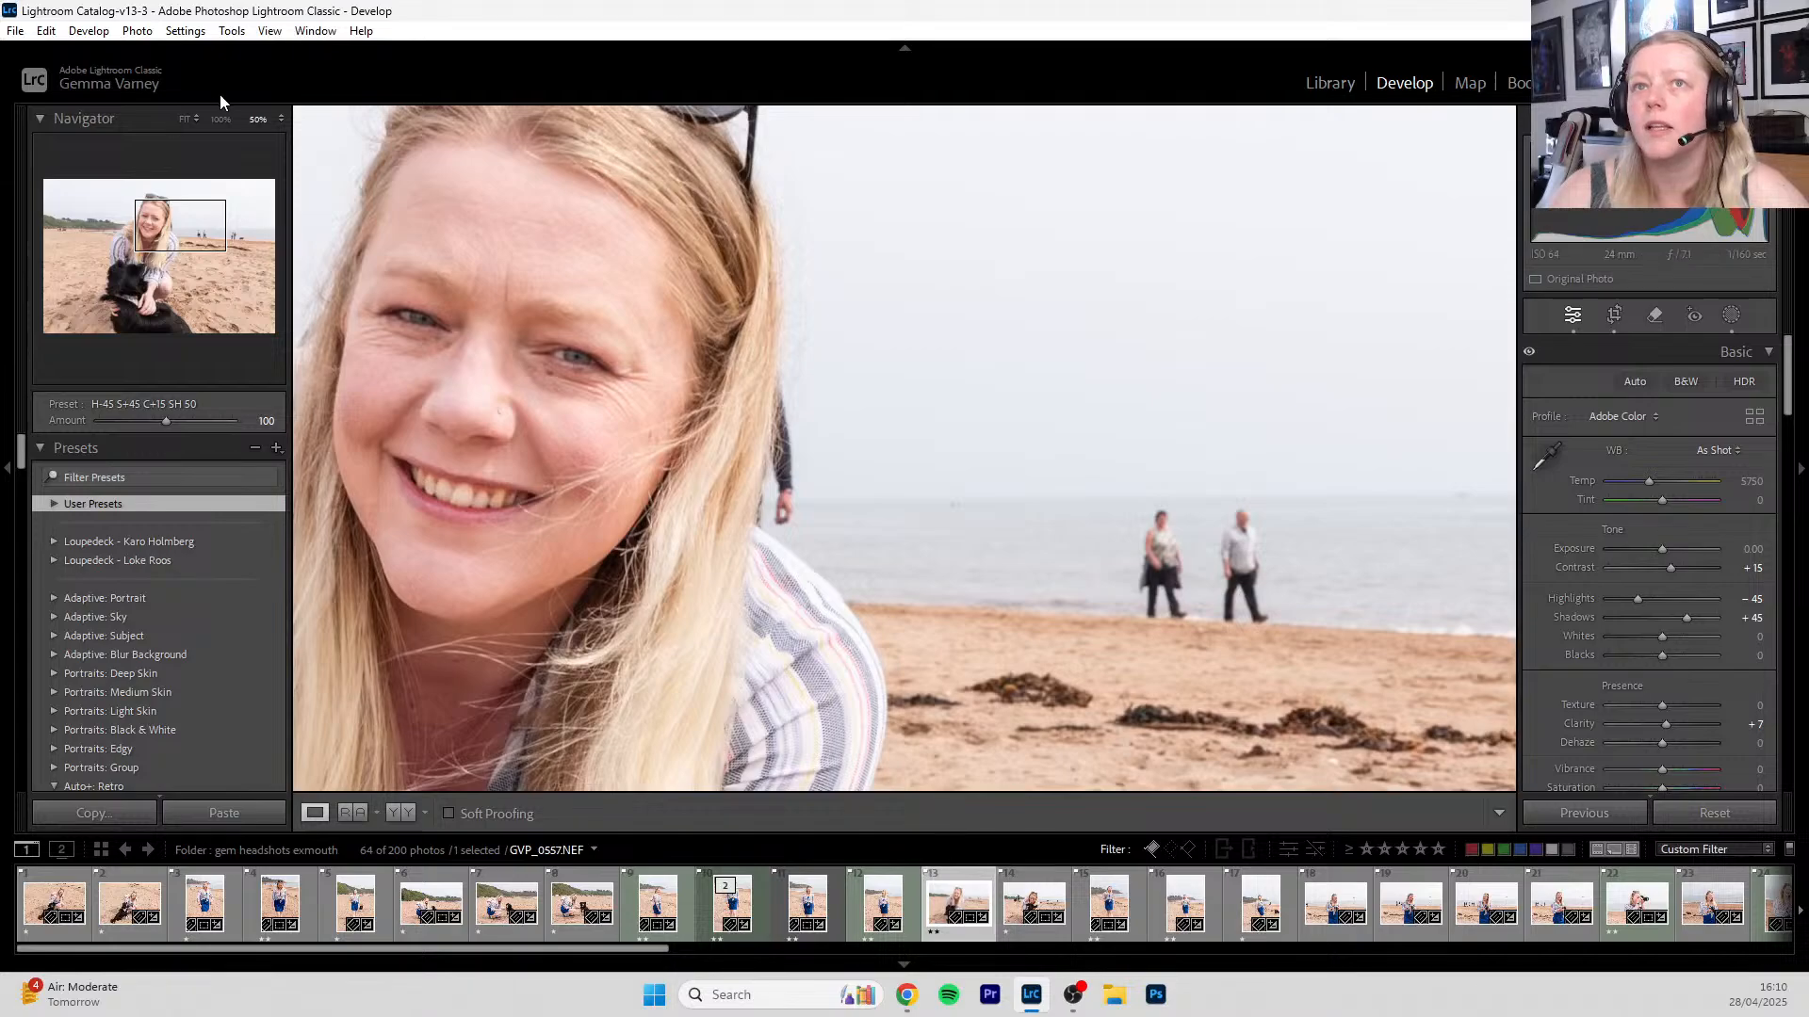
{"action": "left_click", "coordinate": [215, 121]}
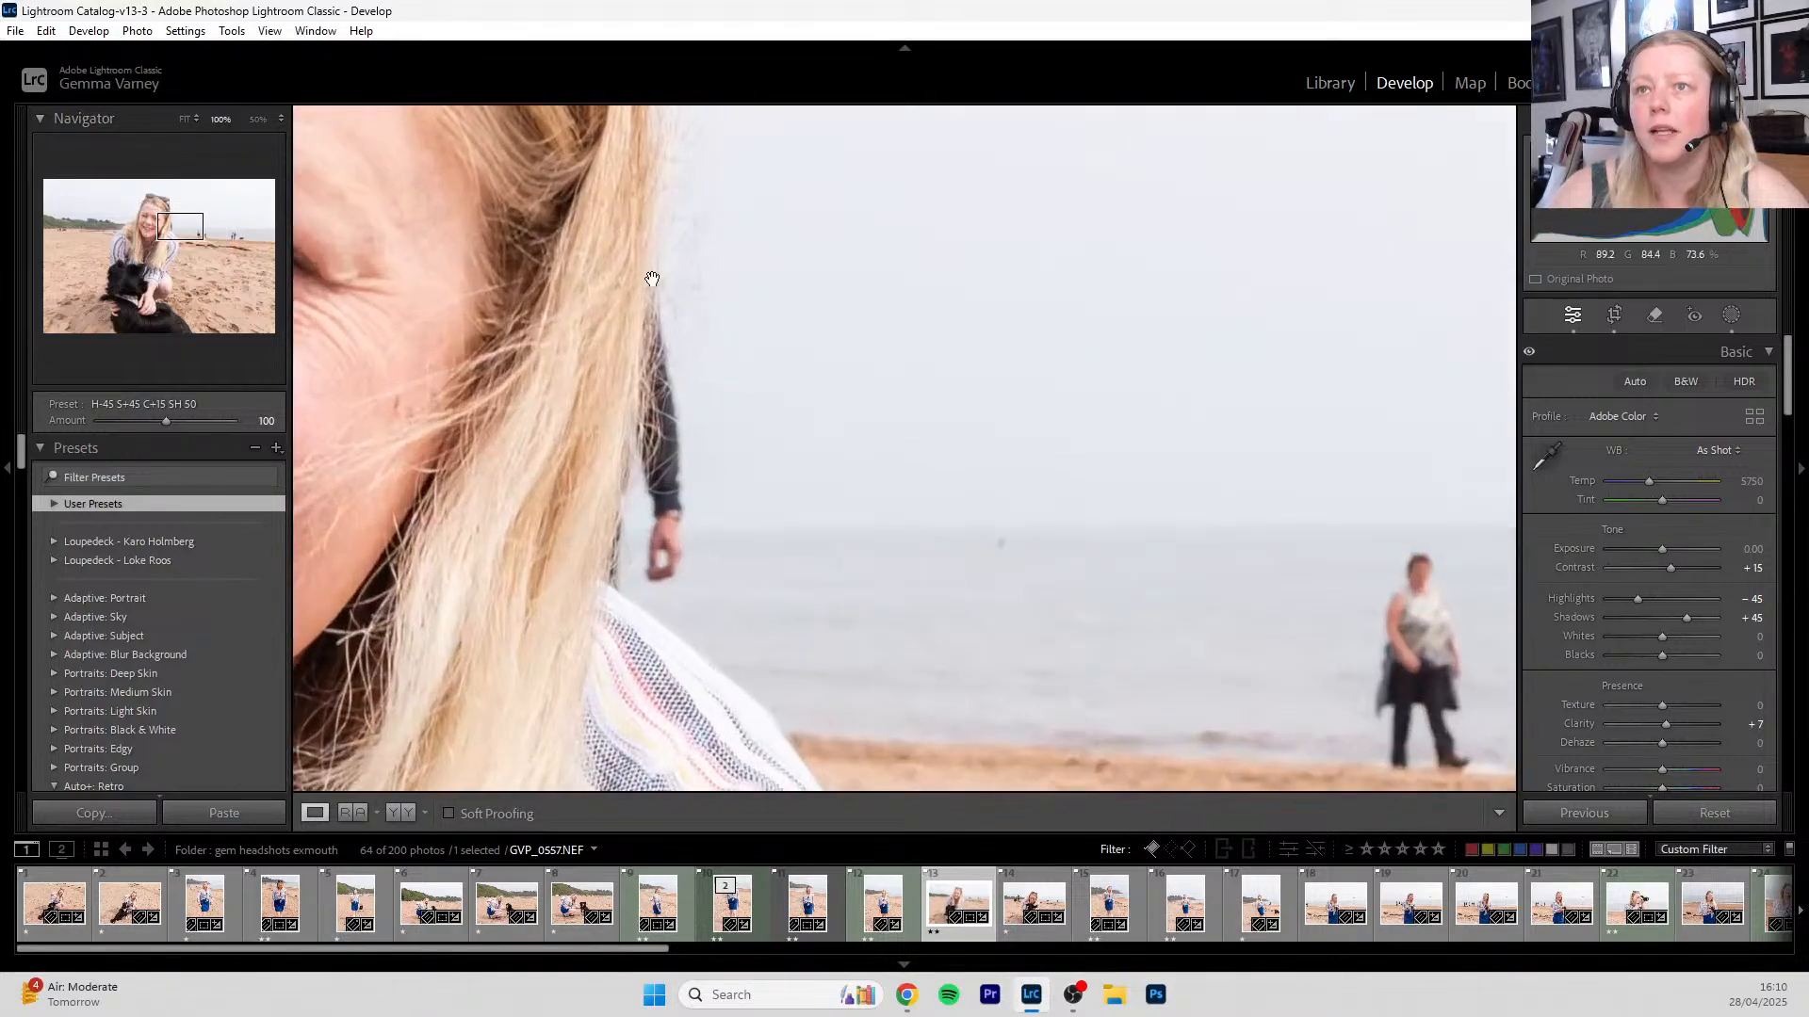
{"action": "left_click_drag", "start_coordinate": [652, 279], "coordinate": [737, 328]}
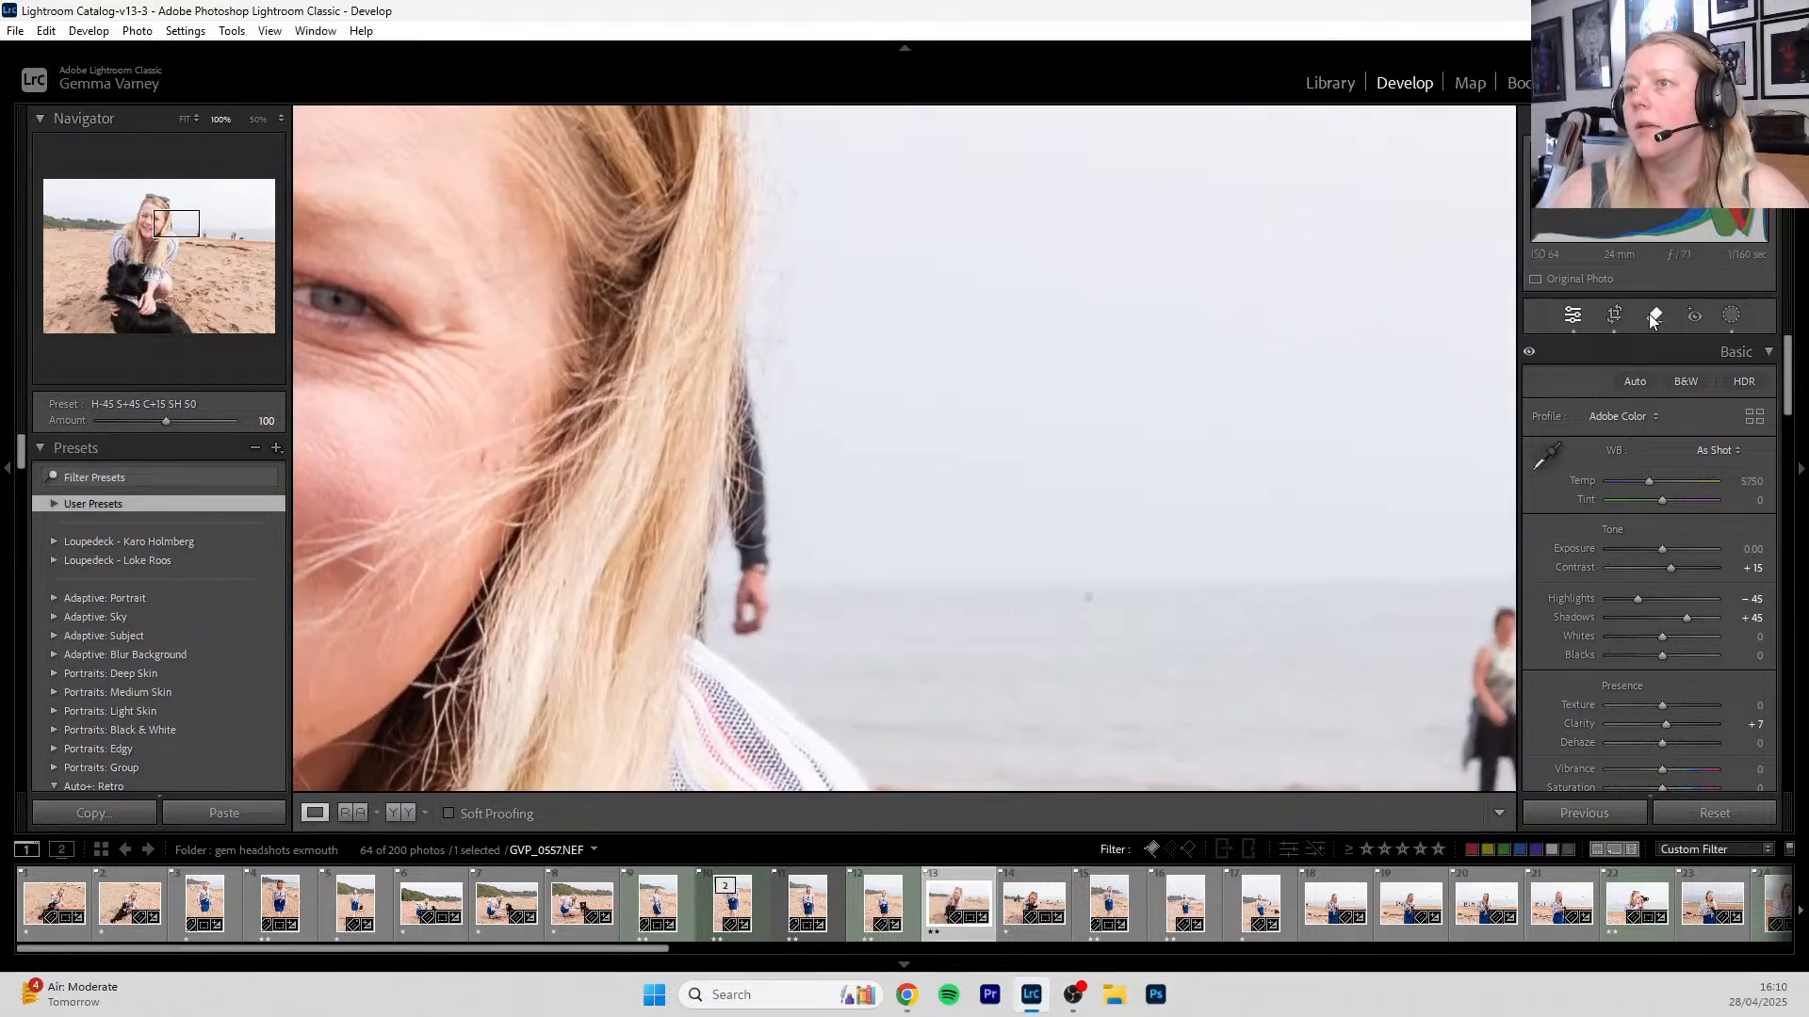
{"action": "key", "text": "q"}
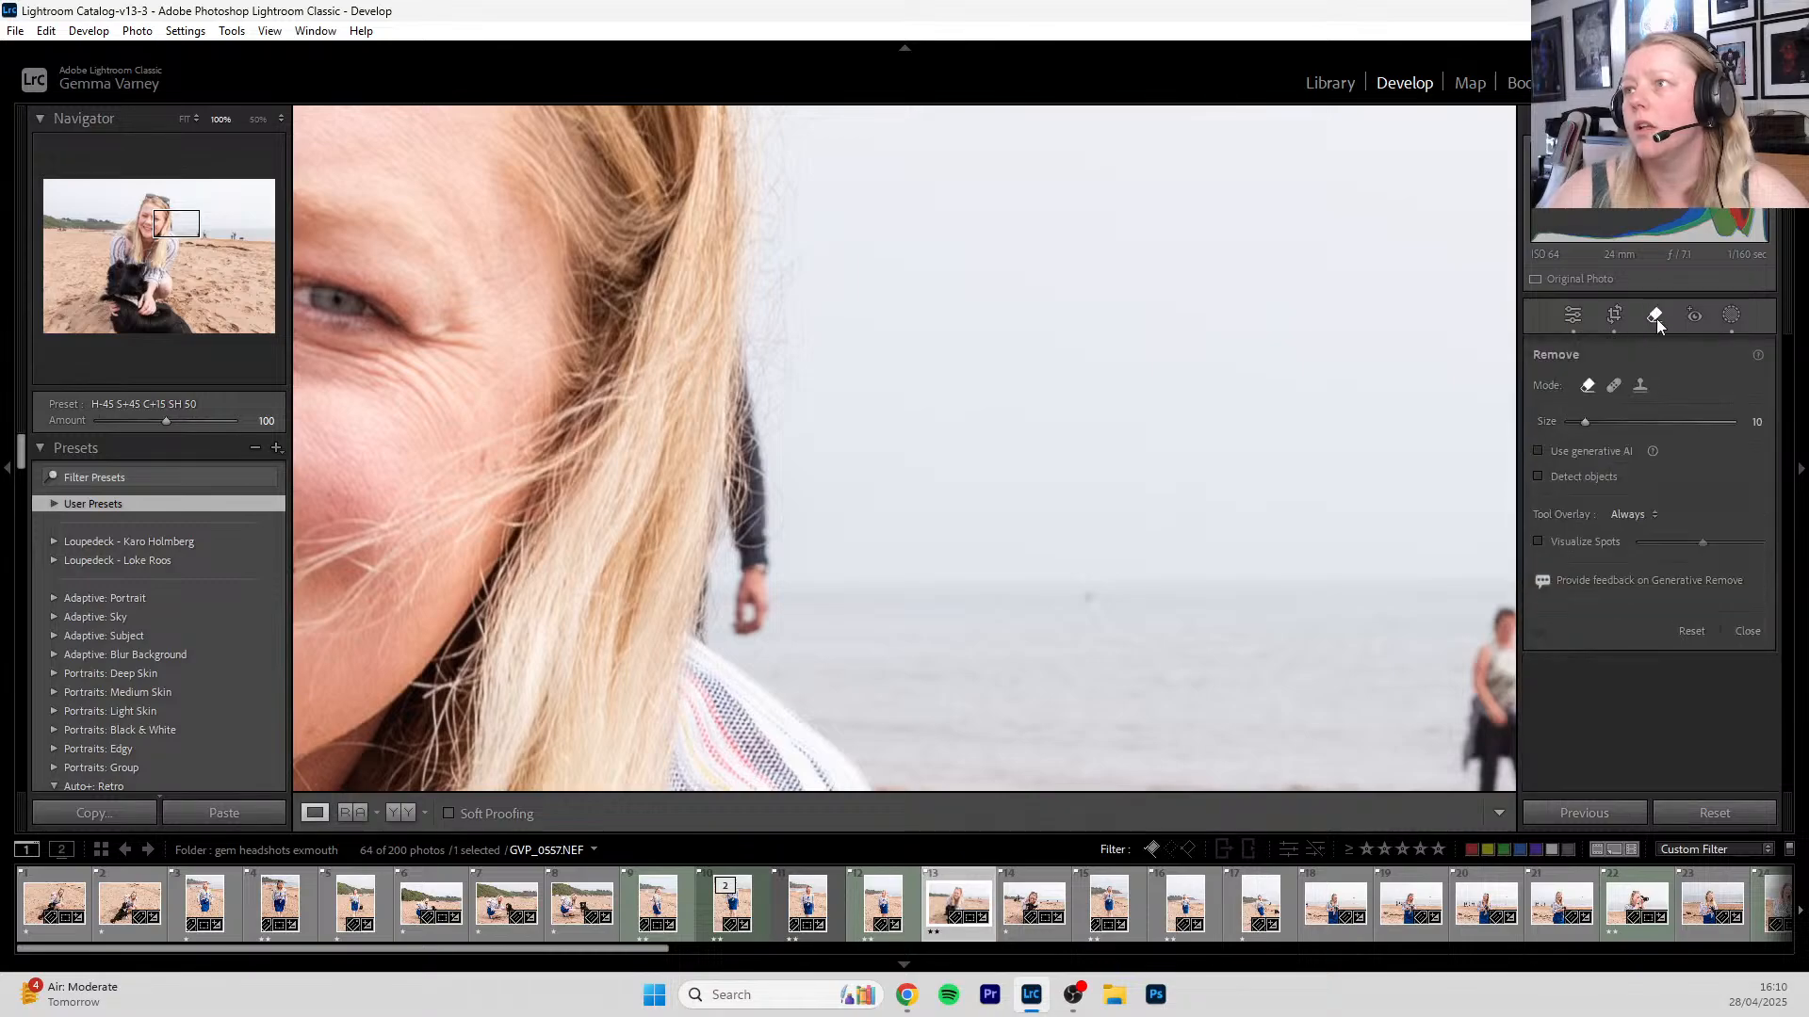
{"action": "left_click", "coordinate": [1538, 451]}
{"action": "left_click", "coordinate": [1538, 478]}
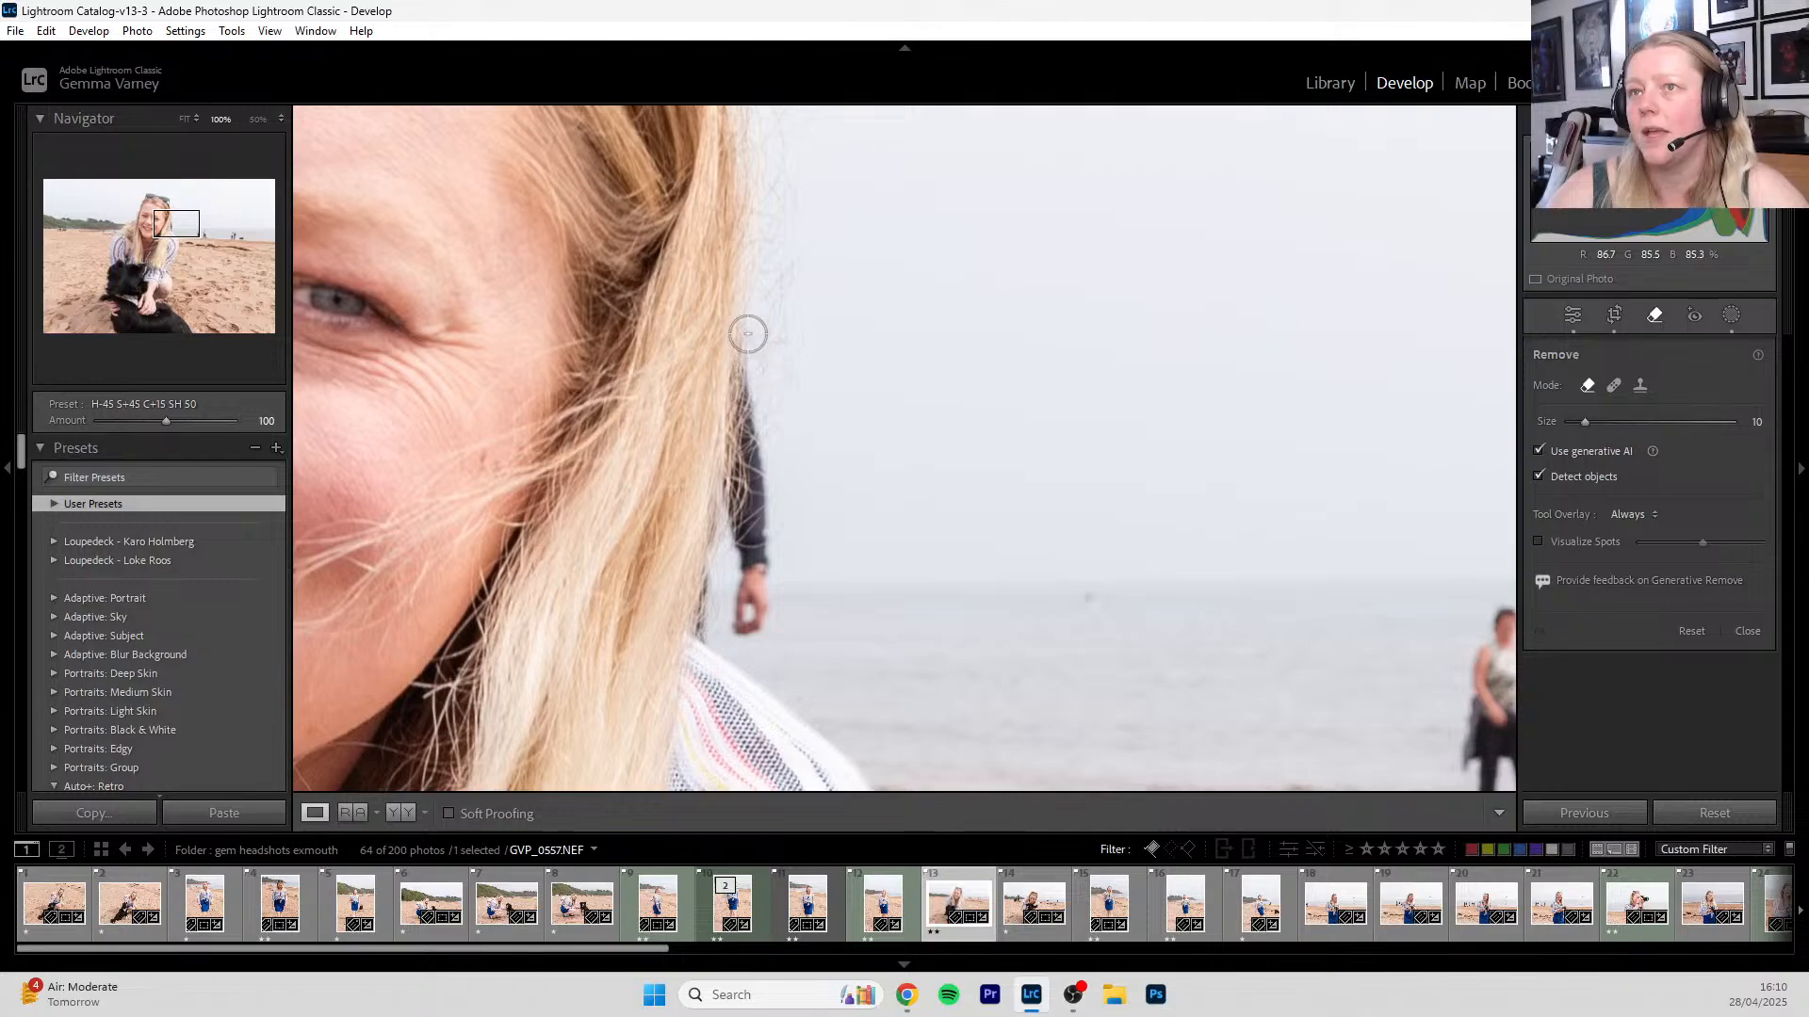
{"action": "mouse_move", "coordinate": [750, 335]}
{"action": "left_mouse_down"}
{"action": "mouse_move", "coordinate": [761, 636]}
{"action": "mouse_move", "coordinate": [754, 655]}
{"action": "mouse_move", "coordinate": [733, 463]}
{"action": "mouse_move", "coordinate": [696, 626]}
{"action": "mouse_move", "coordinate": [723, 648]}
{"action": "left_mouse_up"}
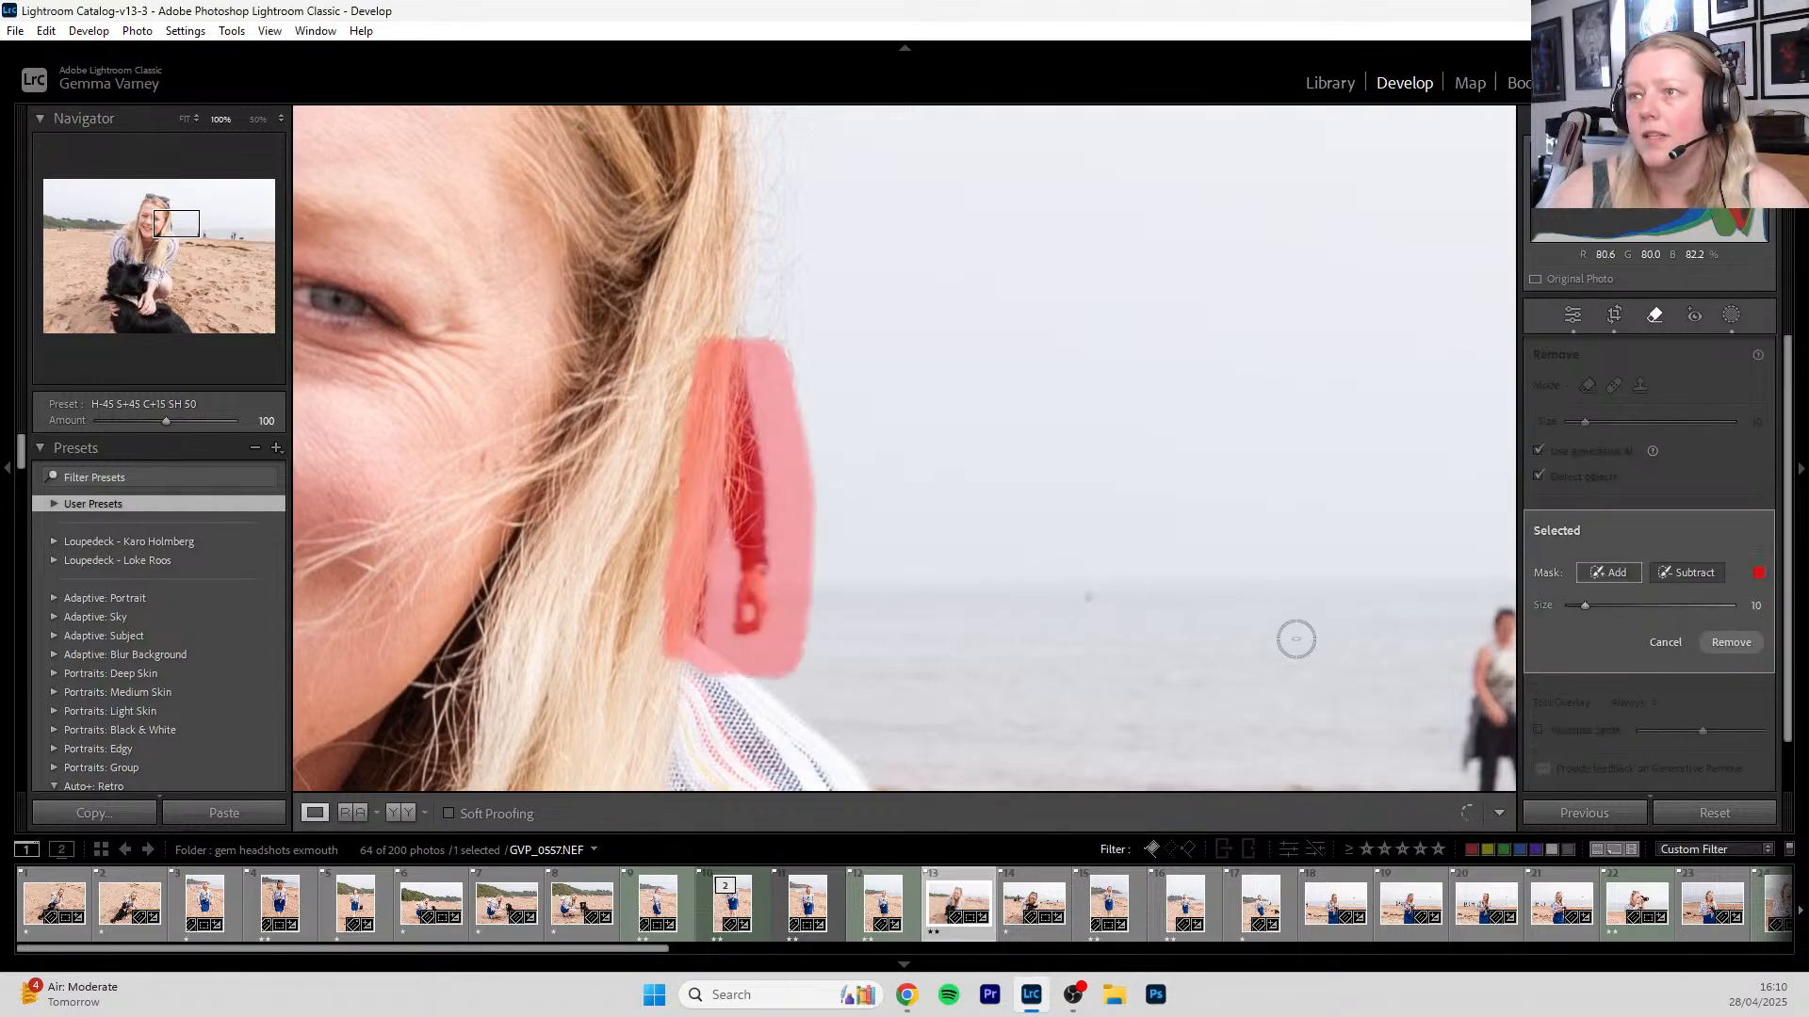
- Add the small speck on the sea and the two people walking along the shoreline to the removal mask
{"action": "left_click_drag", "start_coordinate": [1357, 647], "coordinate": [876, 508]}
{"action": "mouse_move", "coordinate": [1037, 444]}
{"action": "left_mouse_down"}
{"action": "mouse_move", "coordinate": [989, 507]}
{"action": "mouse_move", "coordinate": [984, 589]}
{"action": "left_mouse_up"}
{"action": "mouse_move", "coordinate": [1061, 679]}
{"action": "left_mouse_down"}
{"action": "mouse_move", "coordinate": [1045, 486]}
{"action": "mouse_move", "coordinate": [1051, 627]}
{"action": "mouse_move", "coordinate": [1025, 654]}
{"action": "mouse_move", "coordinate": [999, 529]}
{"action": "mouse_move", "coordinate": [1009, 579]}
{"action": "left_mouse_up"}
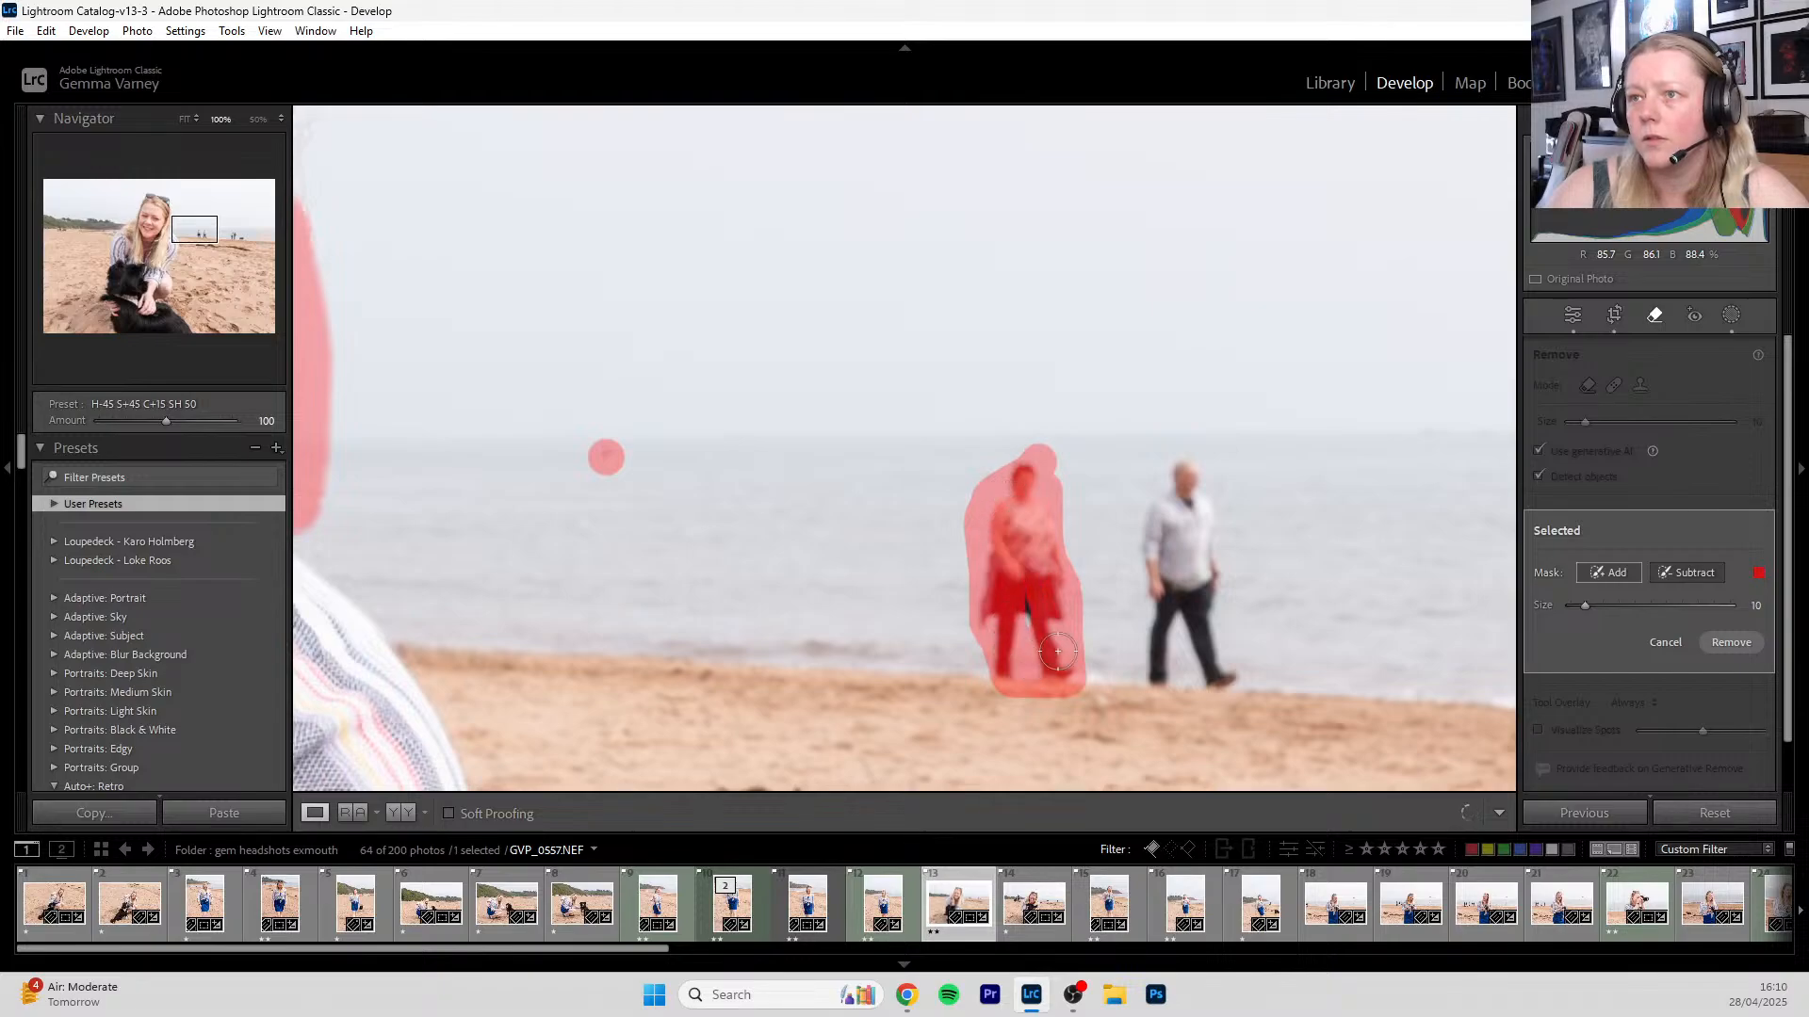
{"action": "mouse_move", "coordinate": [1166, 679]}
{"action": "left_mouse_down"}
{"action": "mouse_move", "coordinate": [1181, 555]}
{"action": "mouse_move", "coordinate": [1168, 487]}
{"action": "mouse_move", "coordinate": [1189, 476]}
{"action": "mouse_move", "coordinate": [1215, 679]}
{"action": "mouse_move", "coordinate": [1166, 515]}
{"action": "mouse_move", "coordinate": [1138, 606]}
{"action": "mouse_move", "coordinate": [1149, 639]}
{"action": "mouse_move", "coordinate": [1193, 533]}
{"action": "left_mouse_up"}
- Extend the removal mask over the farther couple at the water's edge and the black dog beside them
{"action": "mouse_move", "coordinate": [1185, 672]}
{"action": "left_mouse_down"}
{"action": "mouse_move", "coordinate": [1136, 626]}
{"action": "mouse_move", "coordinate": [1121, 692]}
{"action": "mouse_move", "coordinate": [927, 439]}
{"action": "mouse_move", "coordinate": [820, 349]}
{"action": "mouse_move", "coordinate": [356, 650]}
{"action": "left_mouse_up"}
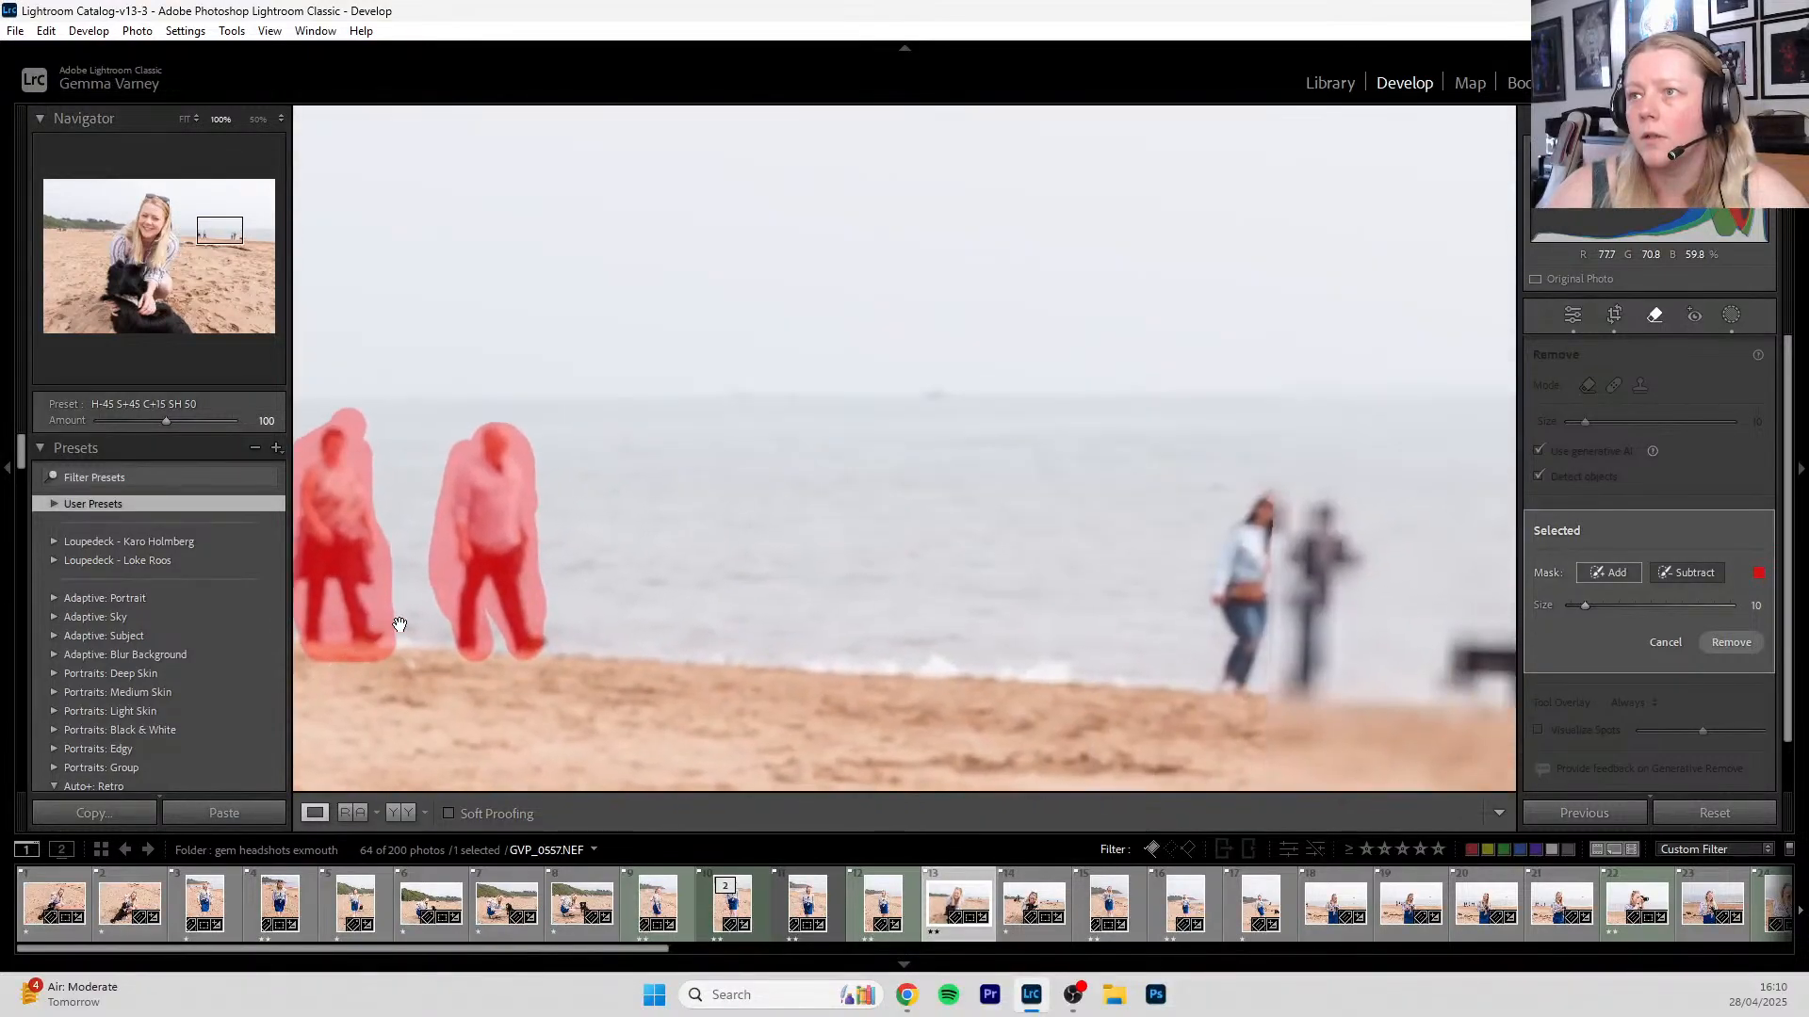
{"action": "mouse_move", "coordinate": [1390, 650]}
{"action": "left_mouse_down"}
{"action": "mouse_move", "coordinate": [939, 657]}
{"action": "mouse_move", "coordinate": [793, 639]}
{"action": "left_mouse_up"}
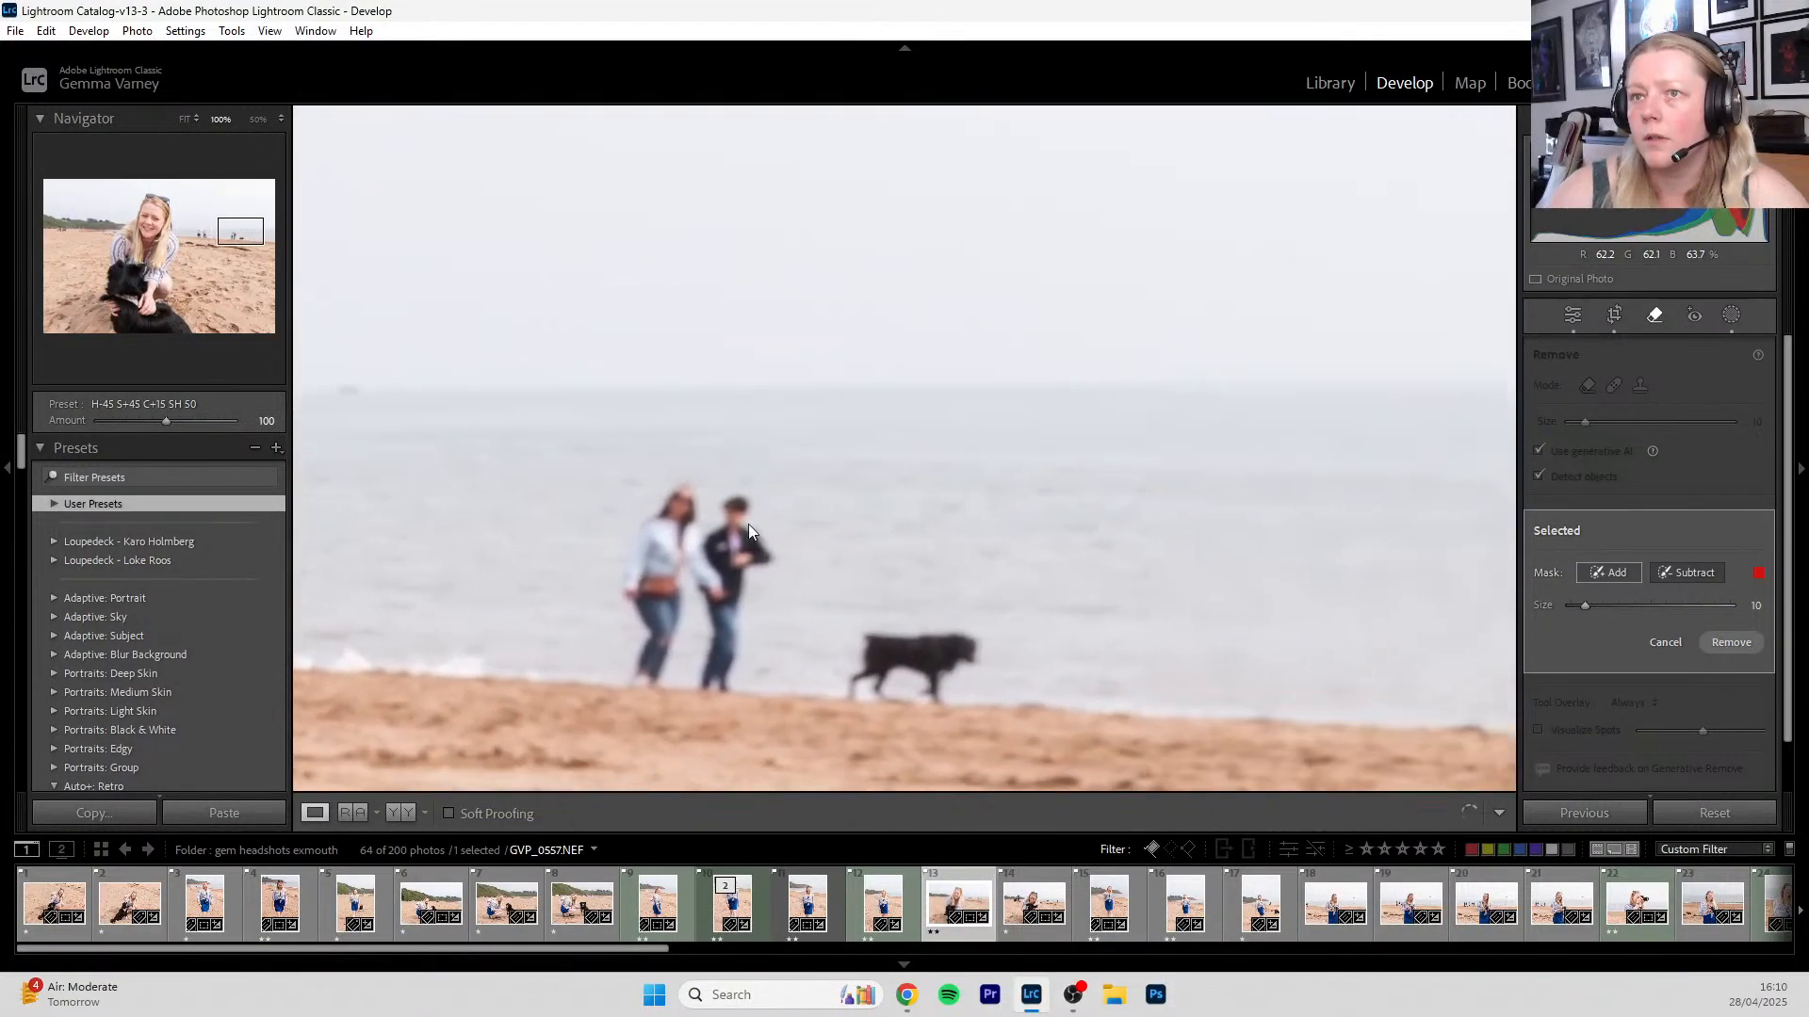
{"action": "left_click_drag", "start_coordinate": [707, 490], "coordinate": [639, 532]}
{"action": "mouse_move", "coordinate": [638, 608]}
{"action": "left_mouse_down"}
{"action": "mouse_move", "coordinate": [650, 672]}
{"action": "mouse_move", "coordinate": [690, 578]}
{"action": "mouse_move", "coordinate": [692, 517]}
{"action": "mouse_move", "coordinate": [651, 611]}
{"action": "left_mouse_up"}
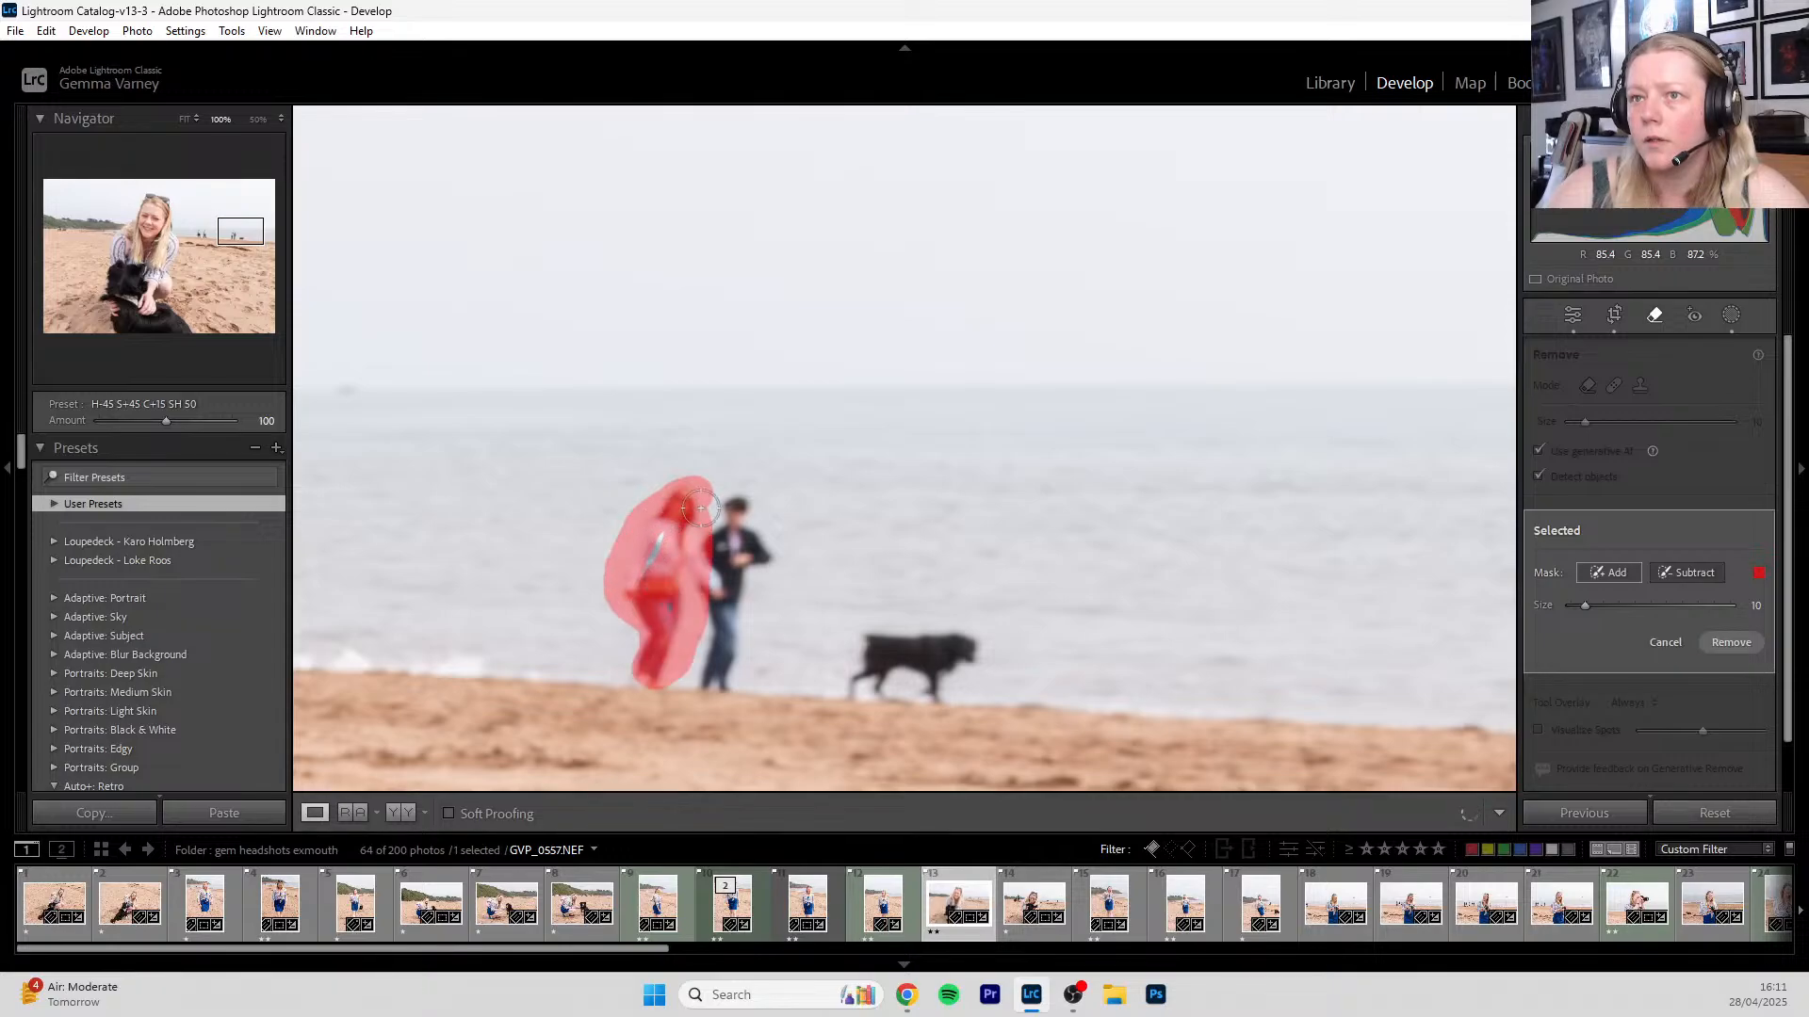
{"action": "mouse_move", "coordinate": [769, 551]}
{"action": "left_mouse_down"}
{"action": "mouse_move", "coordinate": [724, 688]}
{"action": "mouse_move", "coordinate": [707, 656]}
{"action": "mouse_move", "coordinate": [730, 519]}
{"action": "mouse_move", "coordinate": [743, 546]}
{"action": "mouse_move", "coordinate": [709, 678]}
{"action": "mouse_move", "coordinate": [717, 610]}
{"action": "mouse_move", "coordinate": [739, 549]}
{"action": "left_mouse_up"}
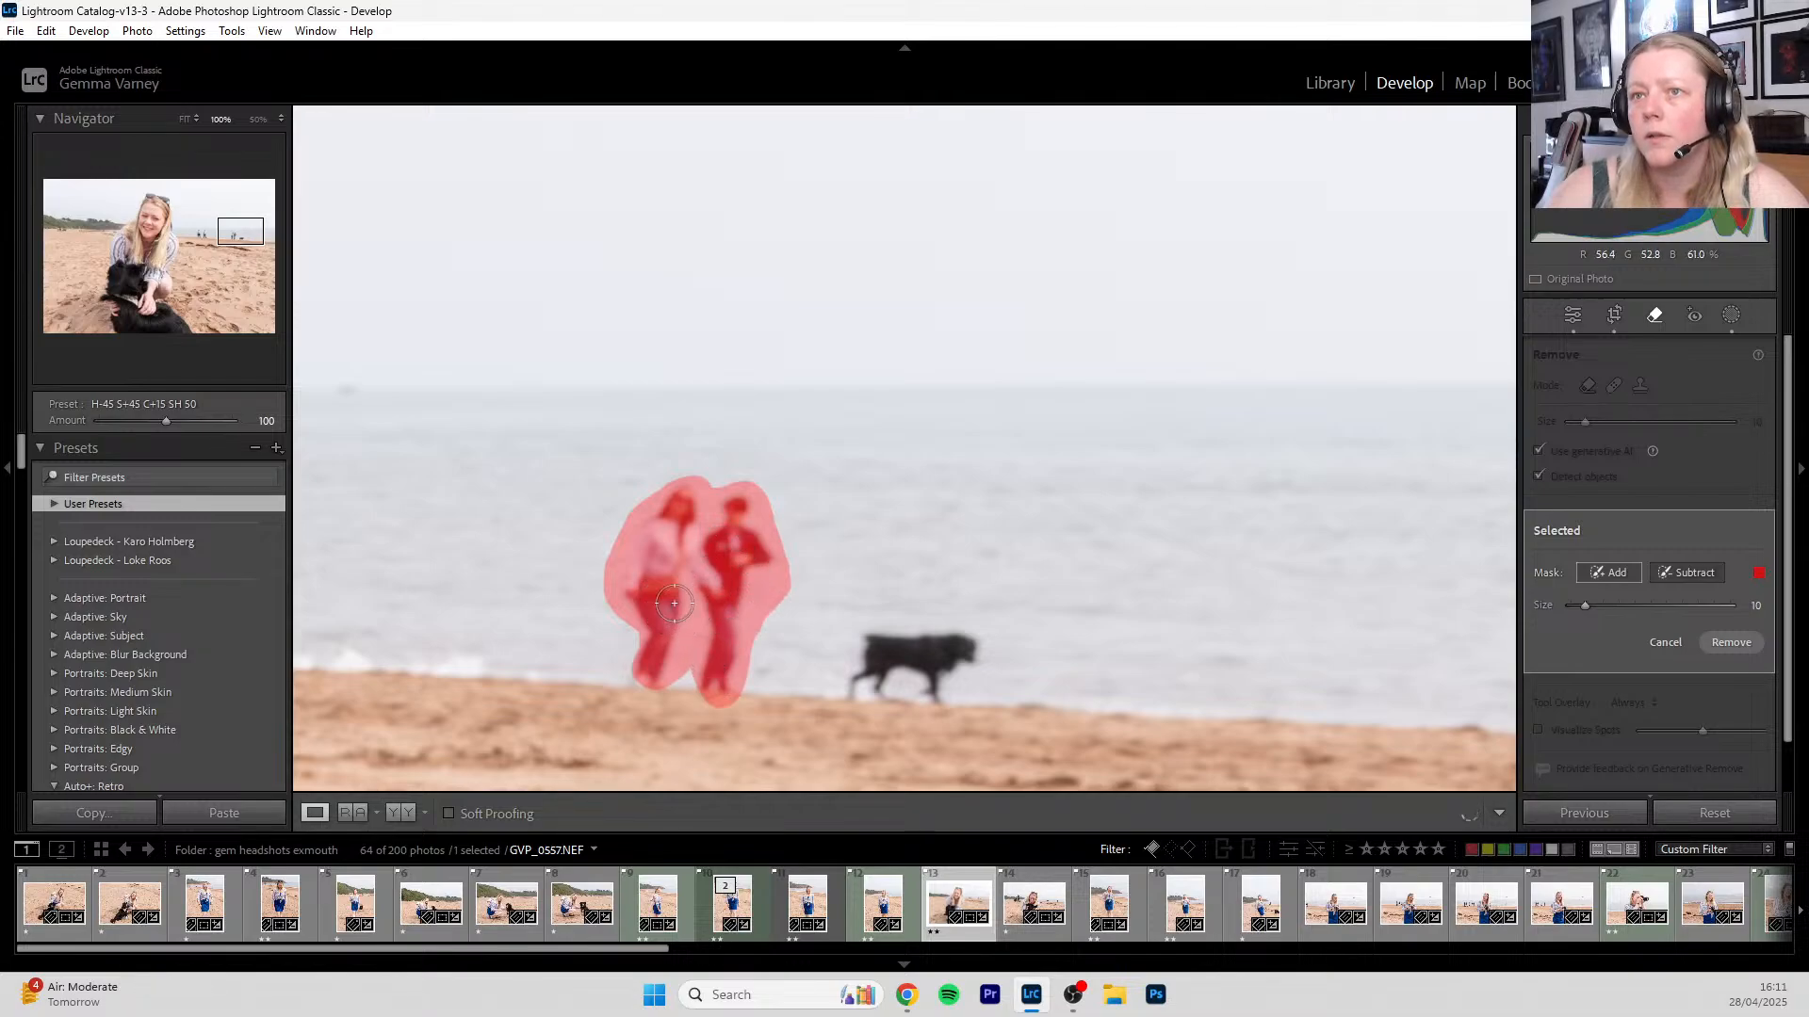
{"action": "left_click_drag", "start_coordinate": [654, 650], "coordinate": [629, 676]}
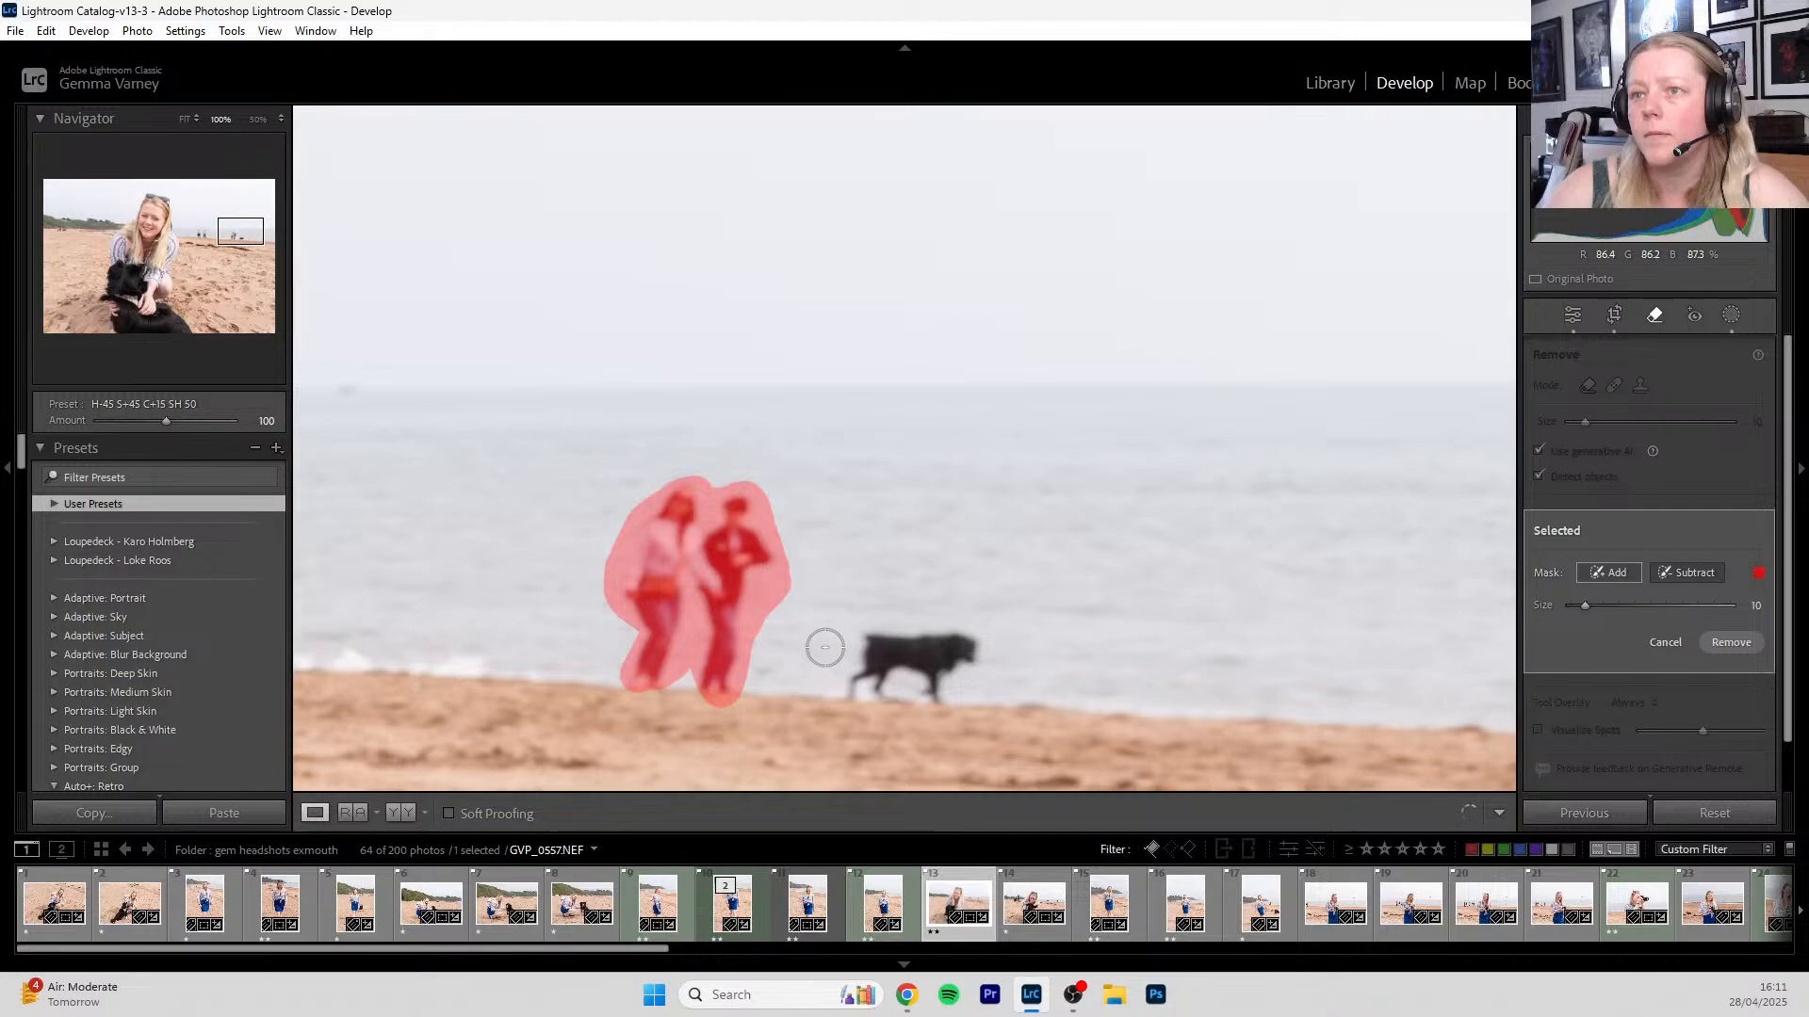
{"action": "mouse_move", "coordinate": [871, 631]}
{"action": "left_mouse_down"}
{"action": "mouse_move", "coordinate": [981, 651]}
{"action": "mouse_move", "coordinate": [850, 668]}
{"action": "mouse_move", "coordinate": [858, 692]}
{"action": "mouse_move", "coordinate": [993, 680]}
{"action": "mouse_move", "coordinate": [938, 705]}
{"action": "mouse_move", "coordinate": [841, 707]}
{"action": "mouse_move", "coordinate": [1024, 701]}
{"action": "mouse_move", "coordinate": [868, 641]}
{"action": "mouse_move", "coordinate": [990, 717]}
{"action": "mouse_move", "coordinate": [941, 608]}
{"action": "mouse_move", "coordinate": [854, 525]}
{"action": "mouse_move", "coordinate": [774, 357]}
{"action": "mouse_move", "coordinate": [669, 314]}
{"action": "mouse_move", "coordinate": [566, 371]}
{"action": "mouse_move", "coordinate": [531, 460]}
{"action": "mouse_move", "coordinate": [598, 530]}
{"action": "mouse_move", "coordinate": [1458, 592]}
{"action": "left_mouse_up"}
{"action": "left_click_drag", "start_coordinate": [561, 492], "coordinate": [715, 525]}
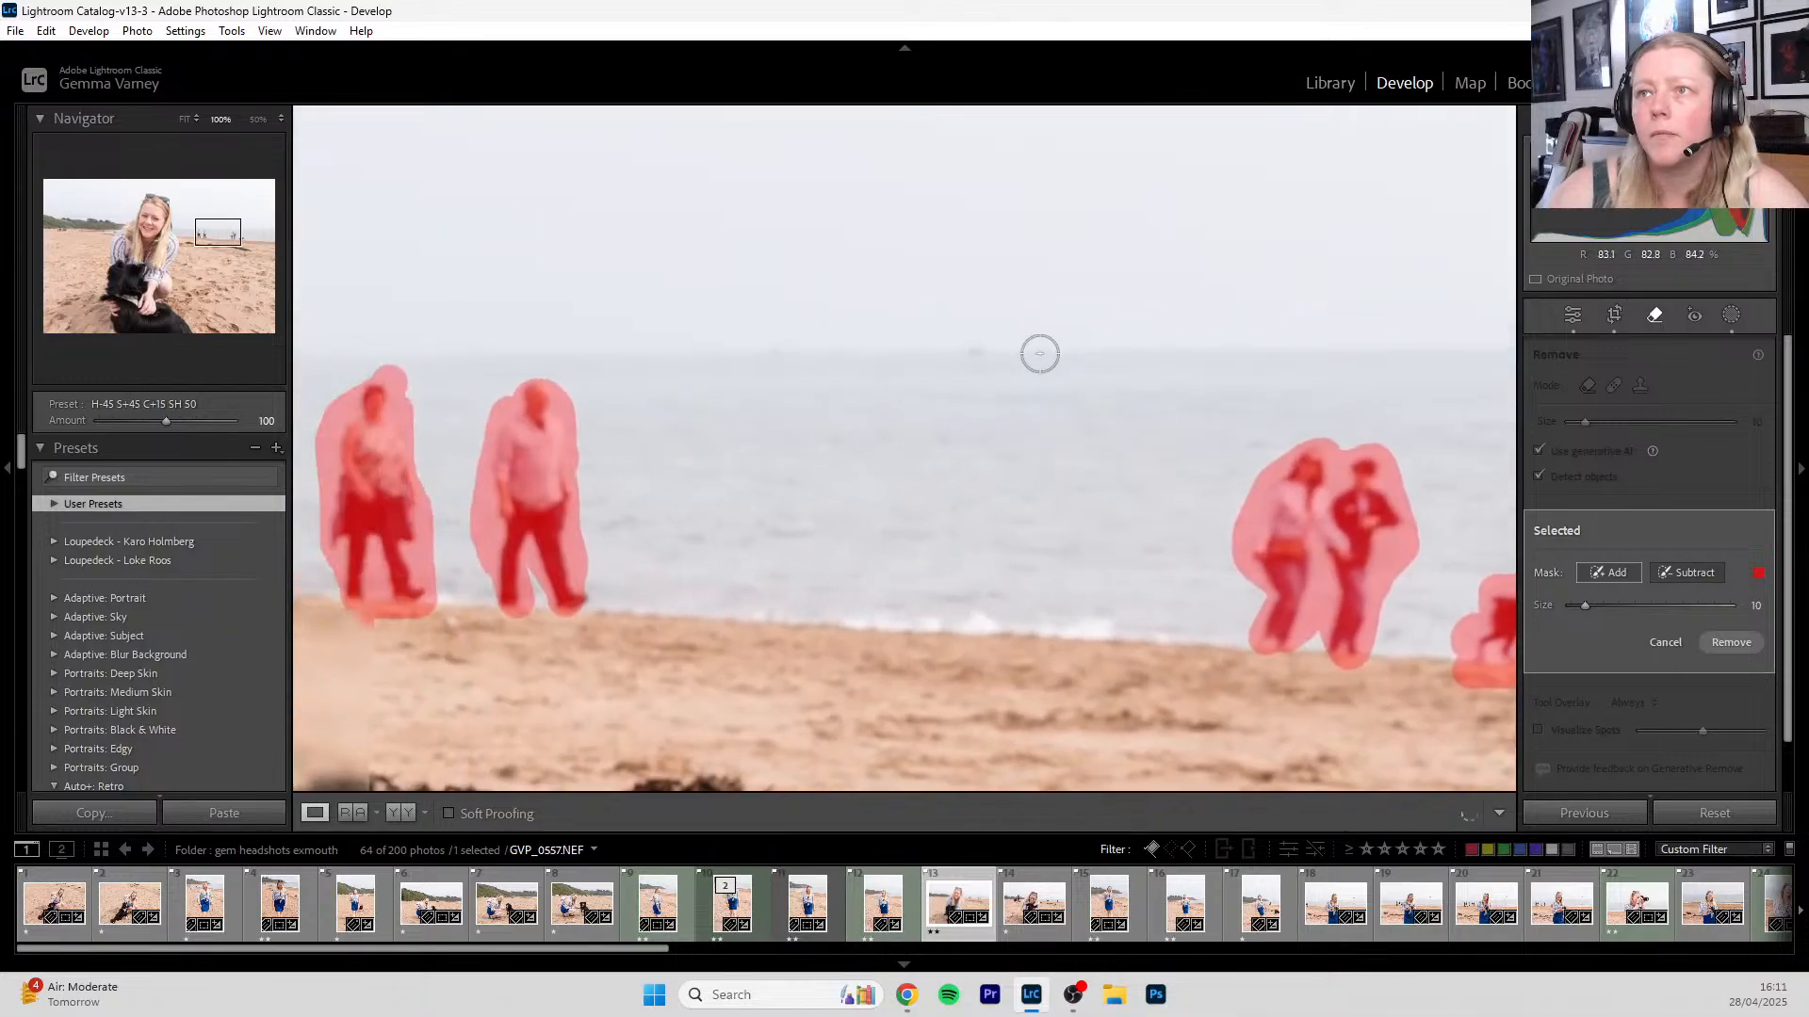
{"action": "left_click", "coordinate": [975, 347]}
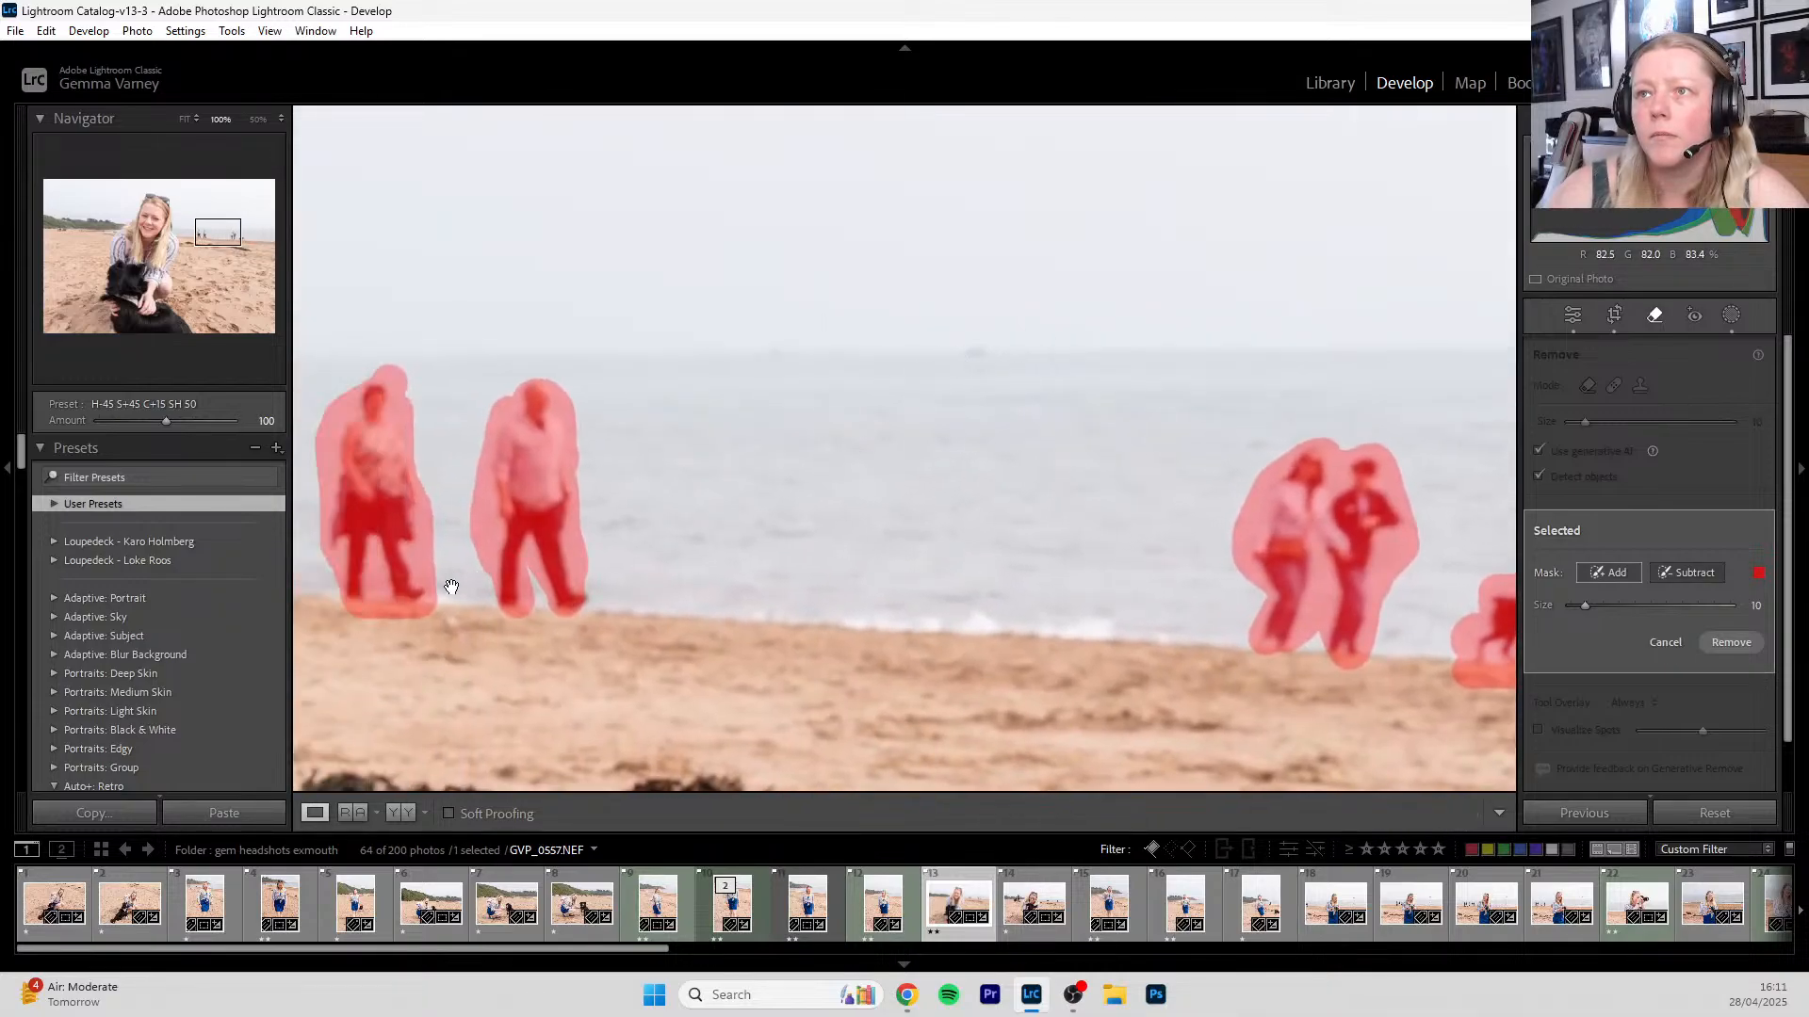
- Brush the removal mask over the two distant figures at the waterline near the woman's striped shoulder, on the groyne side
{"action": "left_click_drag", "start_coordinate": [412, 599], "coordinate": [1215, 594]}
{"action": "left_click_drag", "start_coordinate": [490, 579], "coordinate": [1483, 578]}
{"action": "left_click_drag", "start_coordinate": [552, 530], "coordinate": [739, 590]}
{"action": "left_click_drag", "start_coordinate": [1217, 498], "coordinate": [1205, 538]}
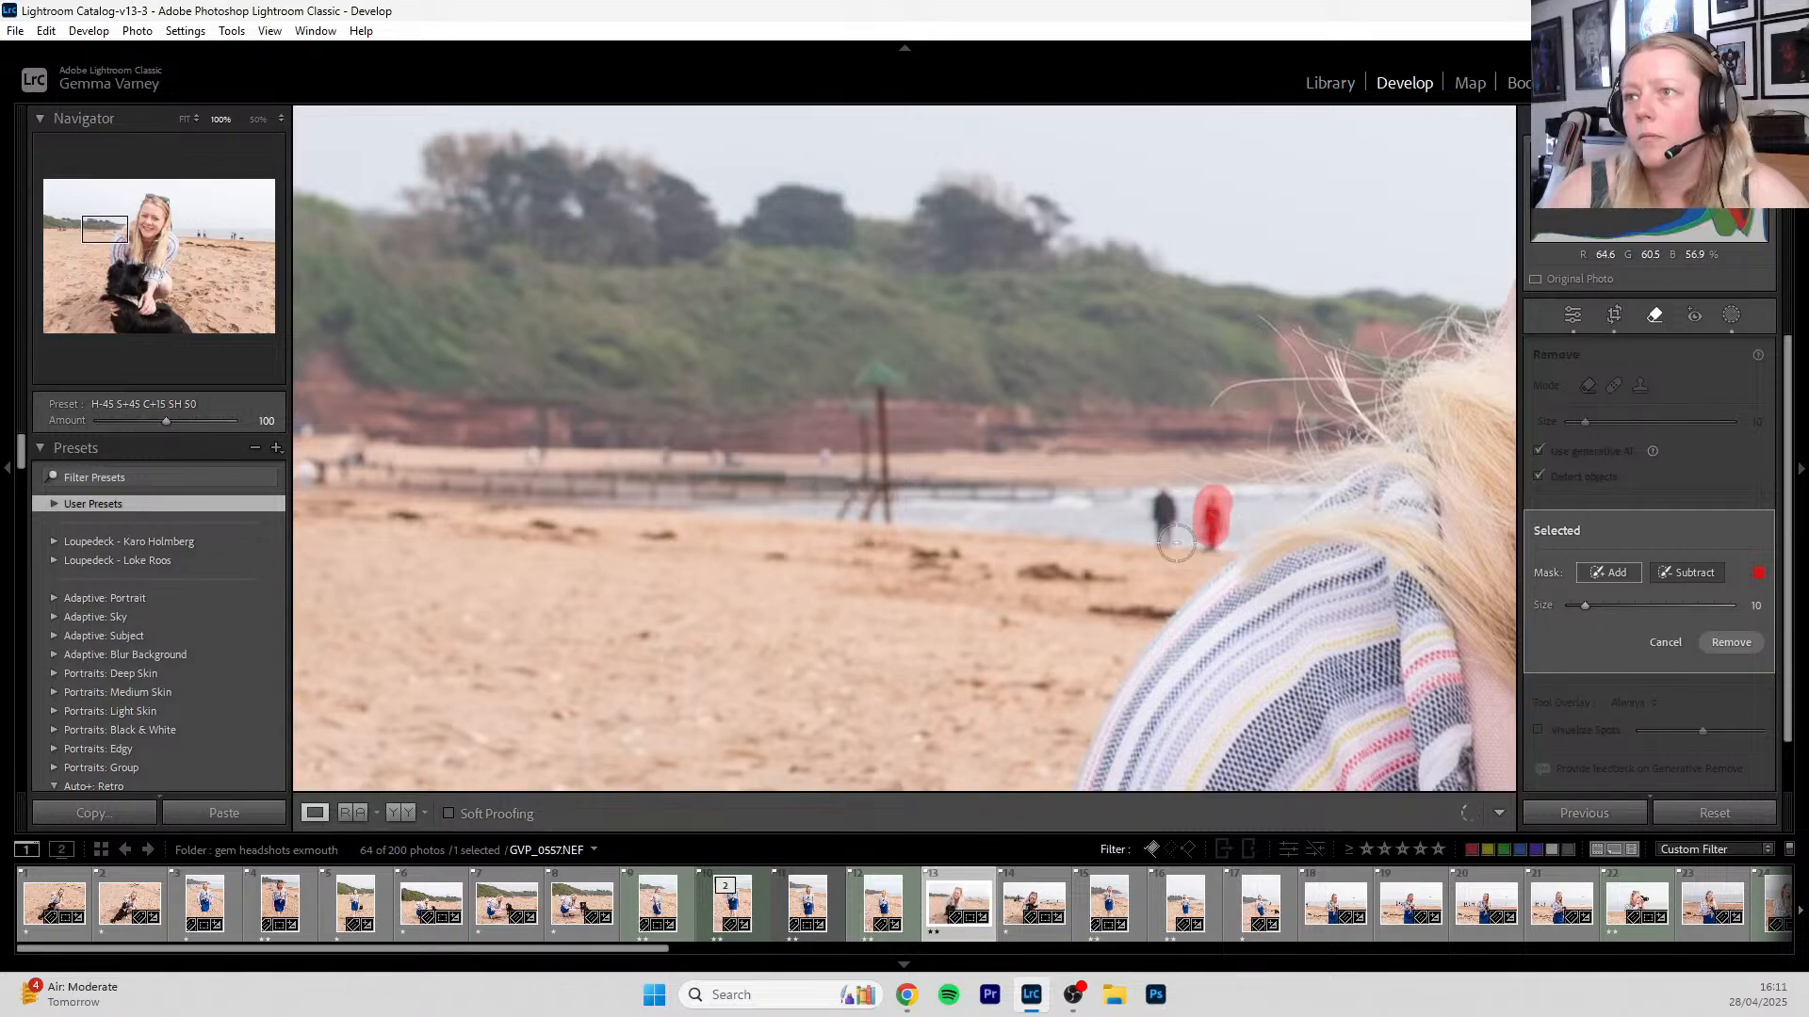
{"action": "mouse_move", "coordinate": [1172, 541]}
{"action": "left_mouse_down"}
{"action": "mouse_move", "coordinate": [1131, 546]}
{"action": "mouse_move", "coordinate": [1165, 467]}
{"action": "mouse_move", "coordinate": [1161, 488]}
{"action": "left_mouse_up"}
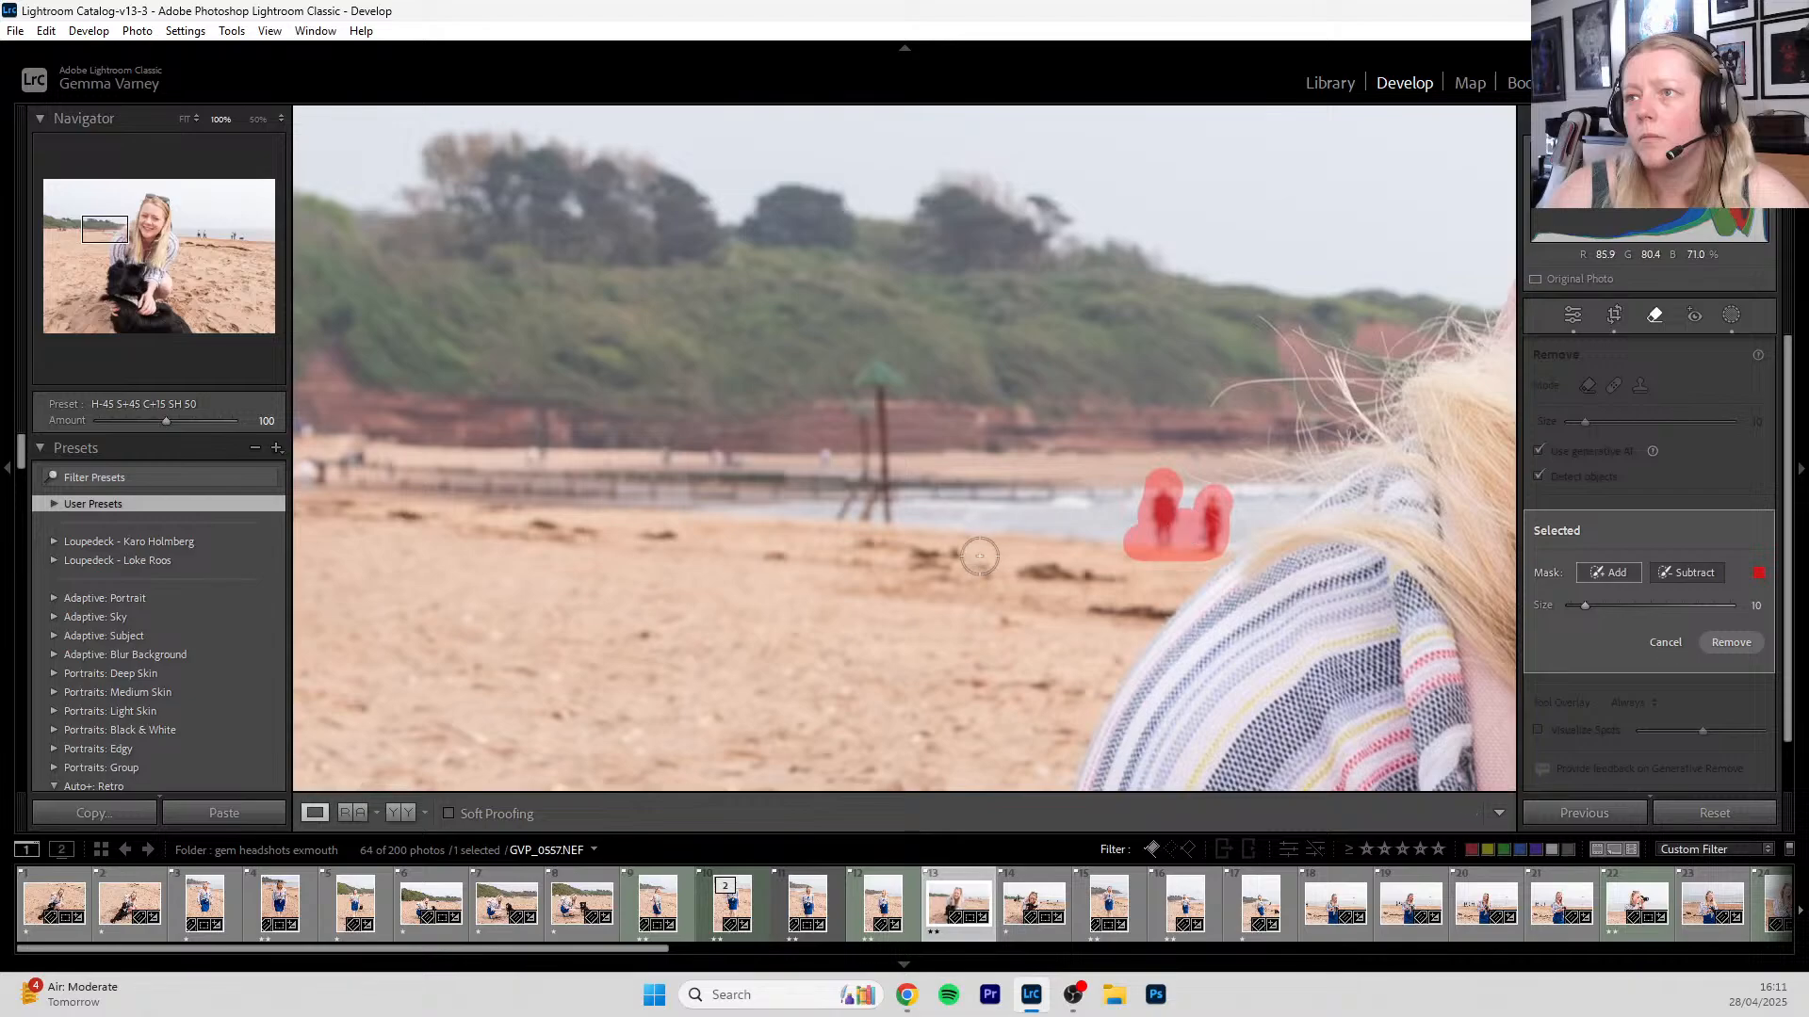
- Mask the group with the red object on the sand below the parked cars, run the generative removal and close the tool
{"action": "left_click_drag", "start_coordinate": [672, 625], "coordinate": [1302, 399]}
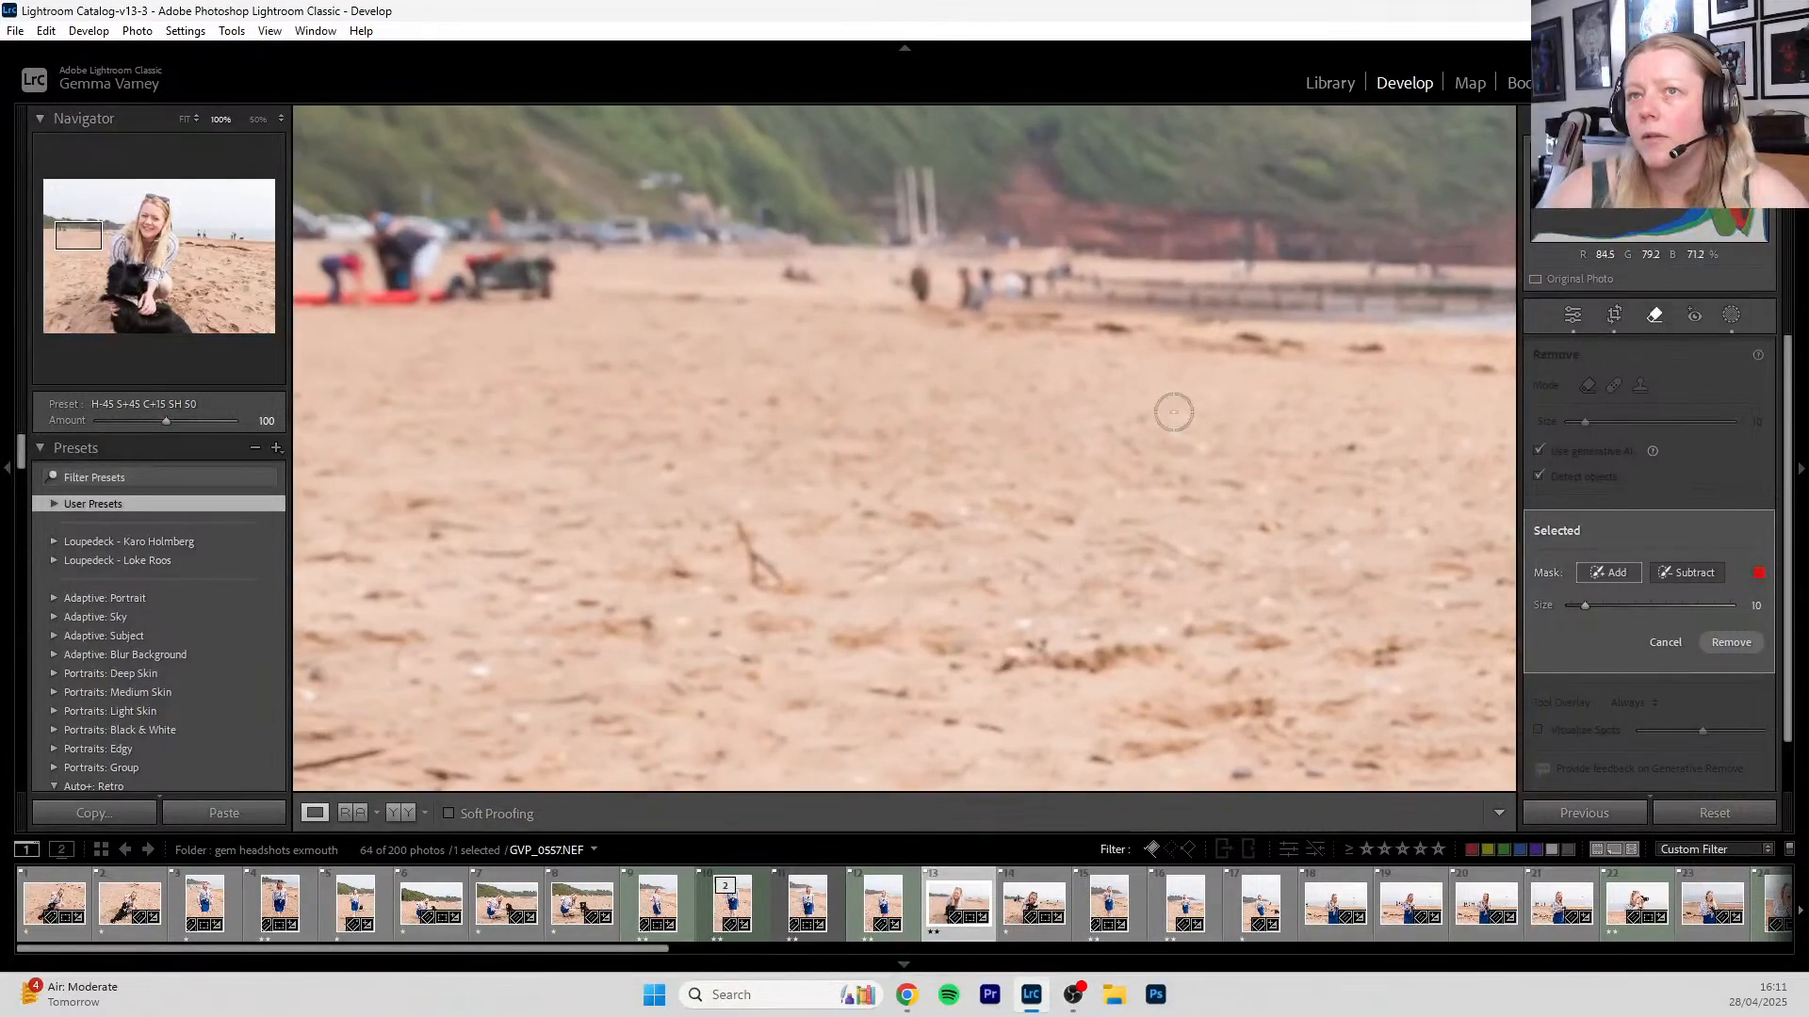
{"action": "left_click_drag", "start_coordinate": [468, 408], "coordinate": [947, 531]}
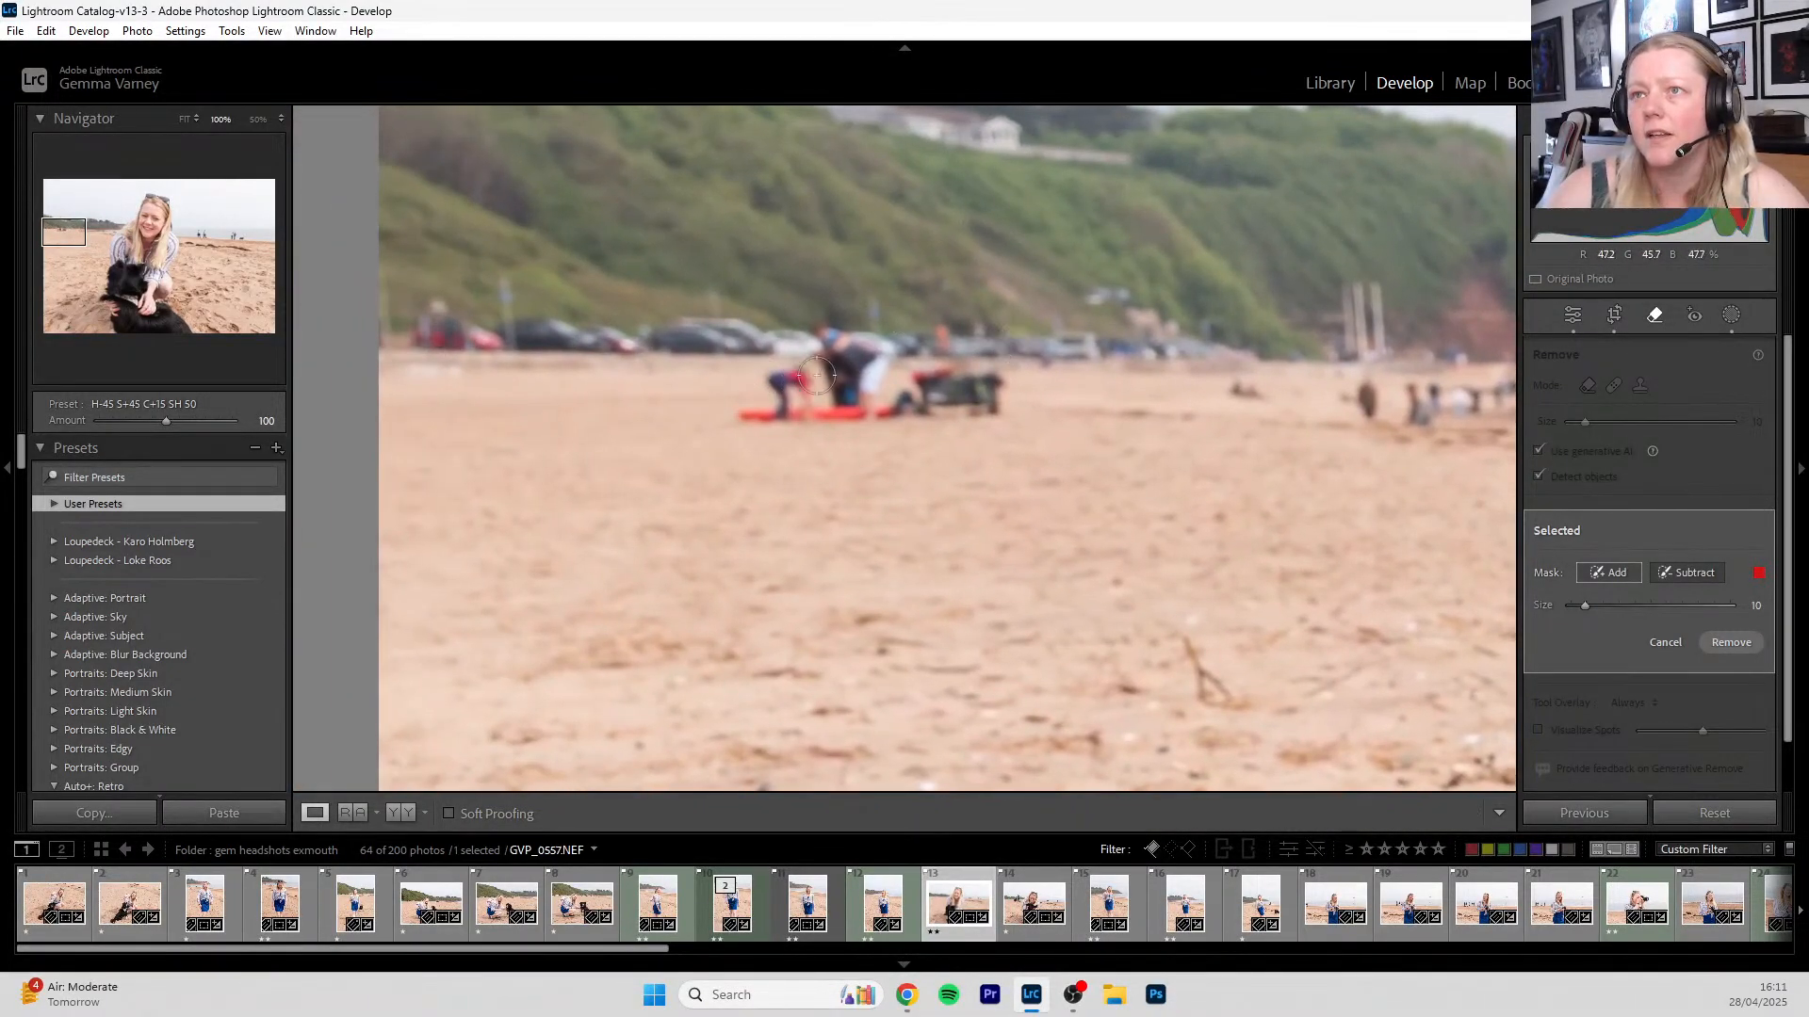
{"action": "mouse_move", "coordinate": [739, 414]}
{"action": "left_mouse_down"}
{"action": "mouse_move", "coordinate": [838, 422]}
{"action": "mouse_move", "coordinate": [999, 394]}
{"action": "mouse_move", "coordinate": [986, 384]}
{"action": "left_mouse_up"}
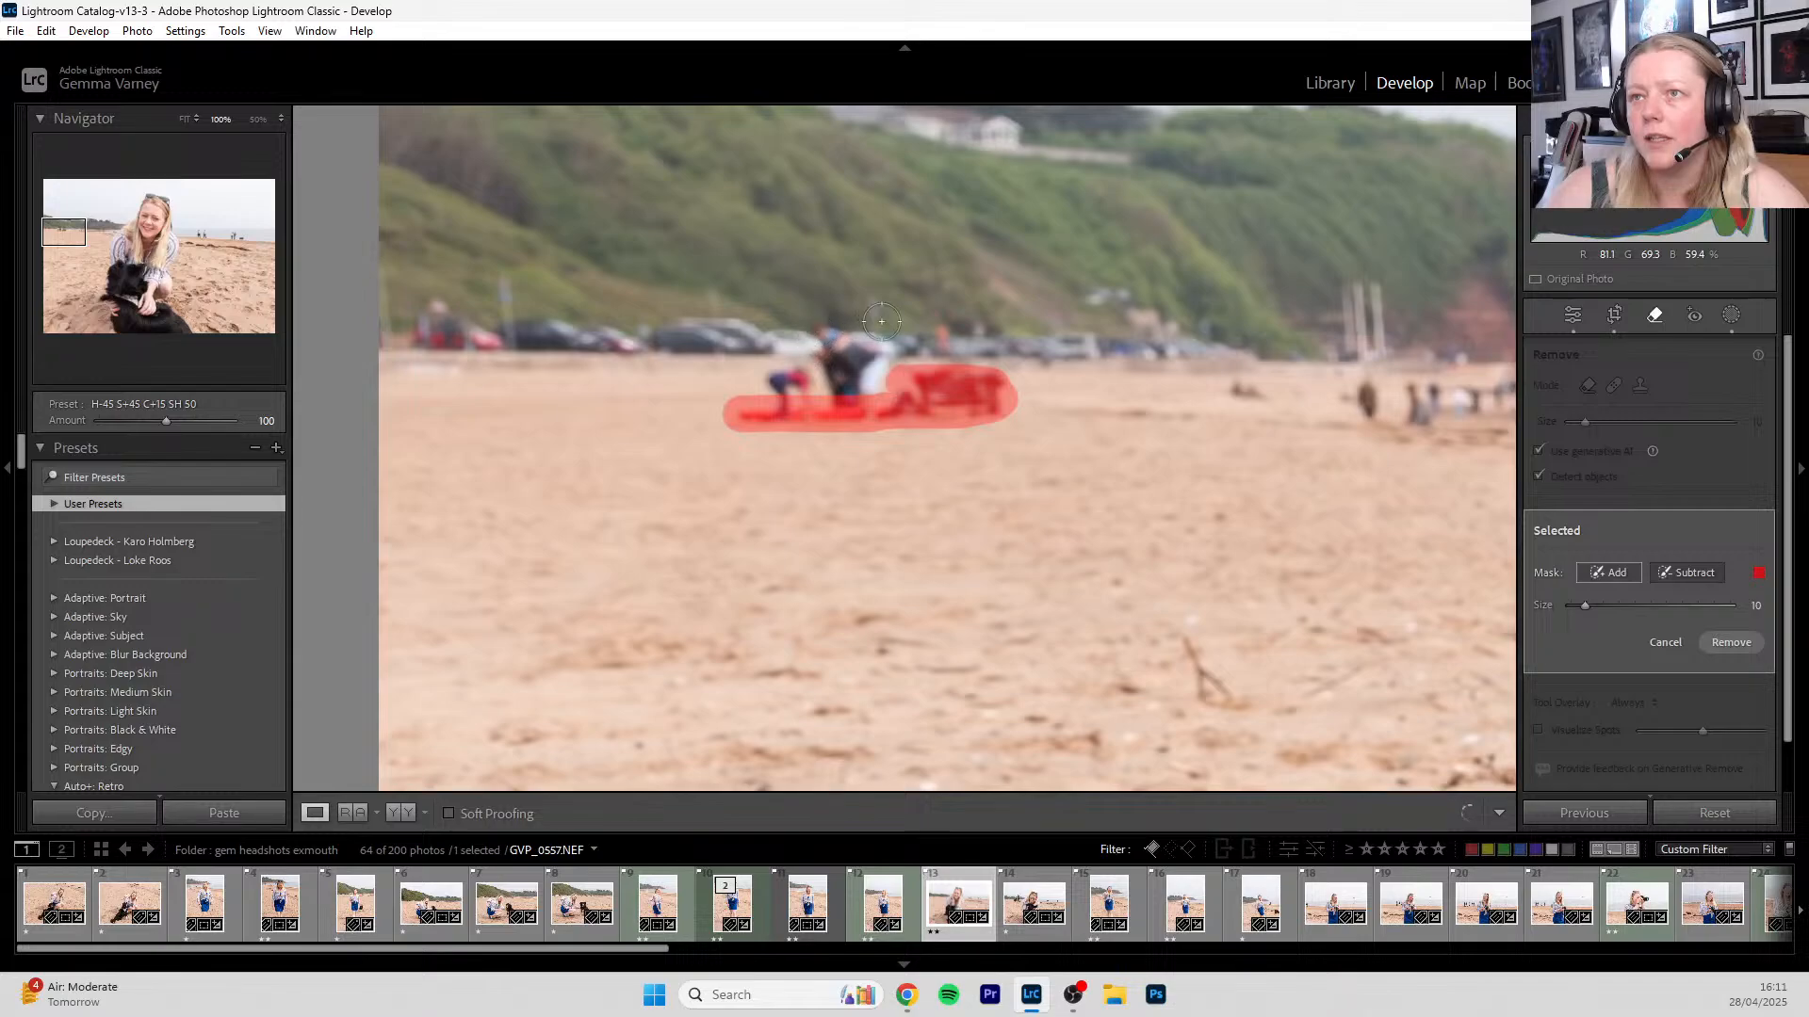
{"action": "left_click", "coordinate": [850, 346]}
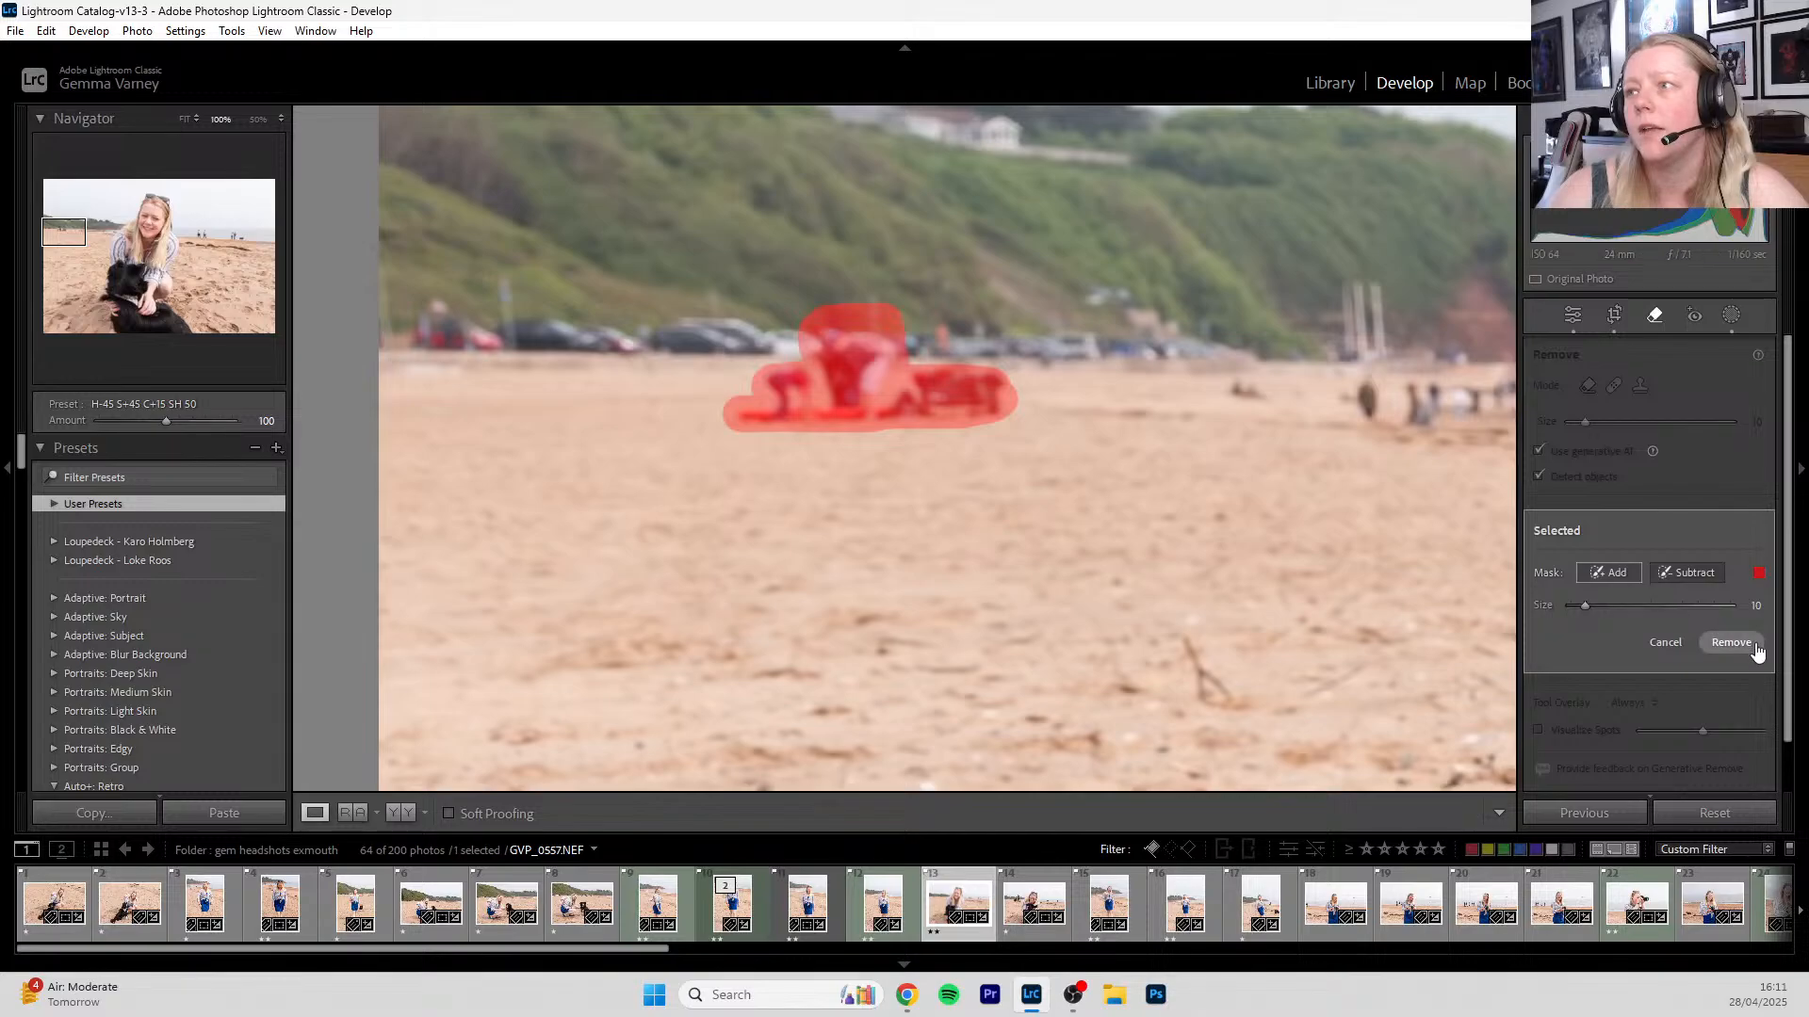
{"action": "left_click", "coordinate": [1724, 645]}
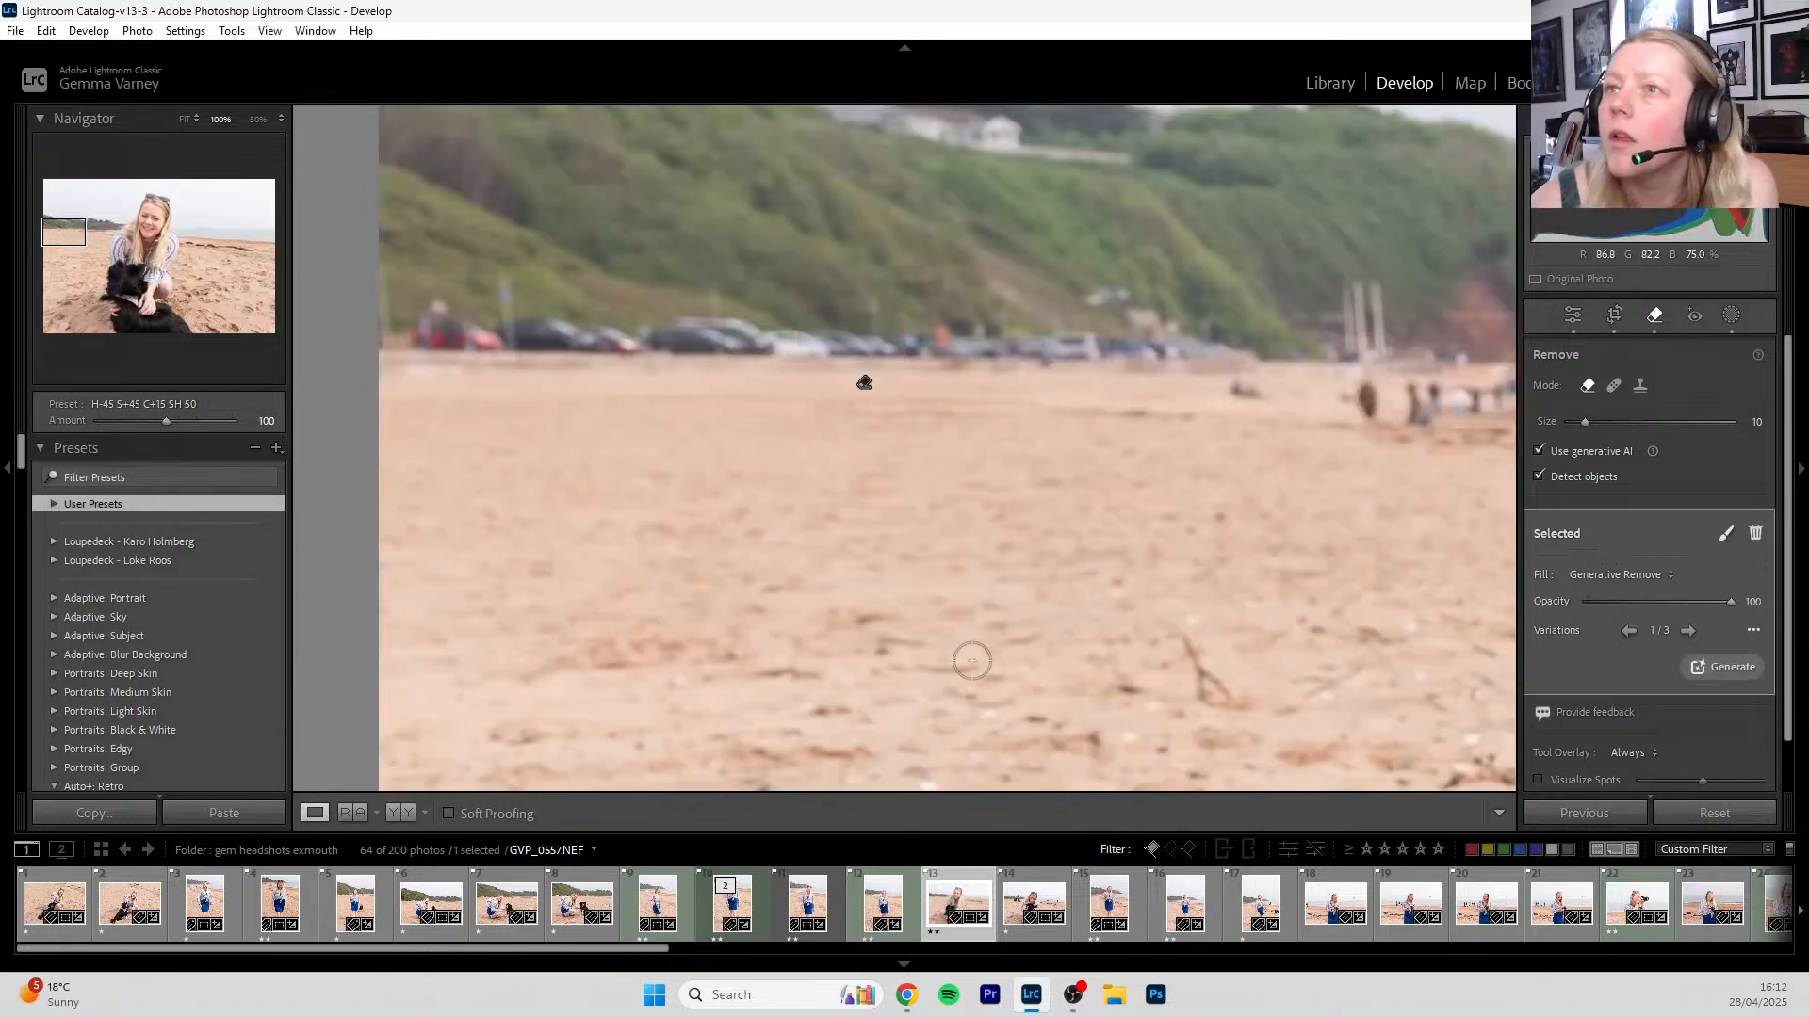
{"action": "key", "text": "q"}
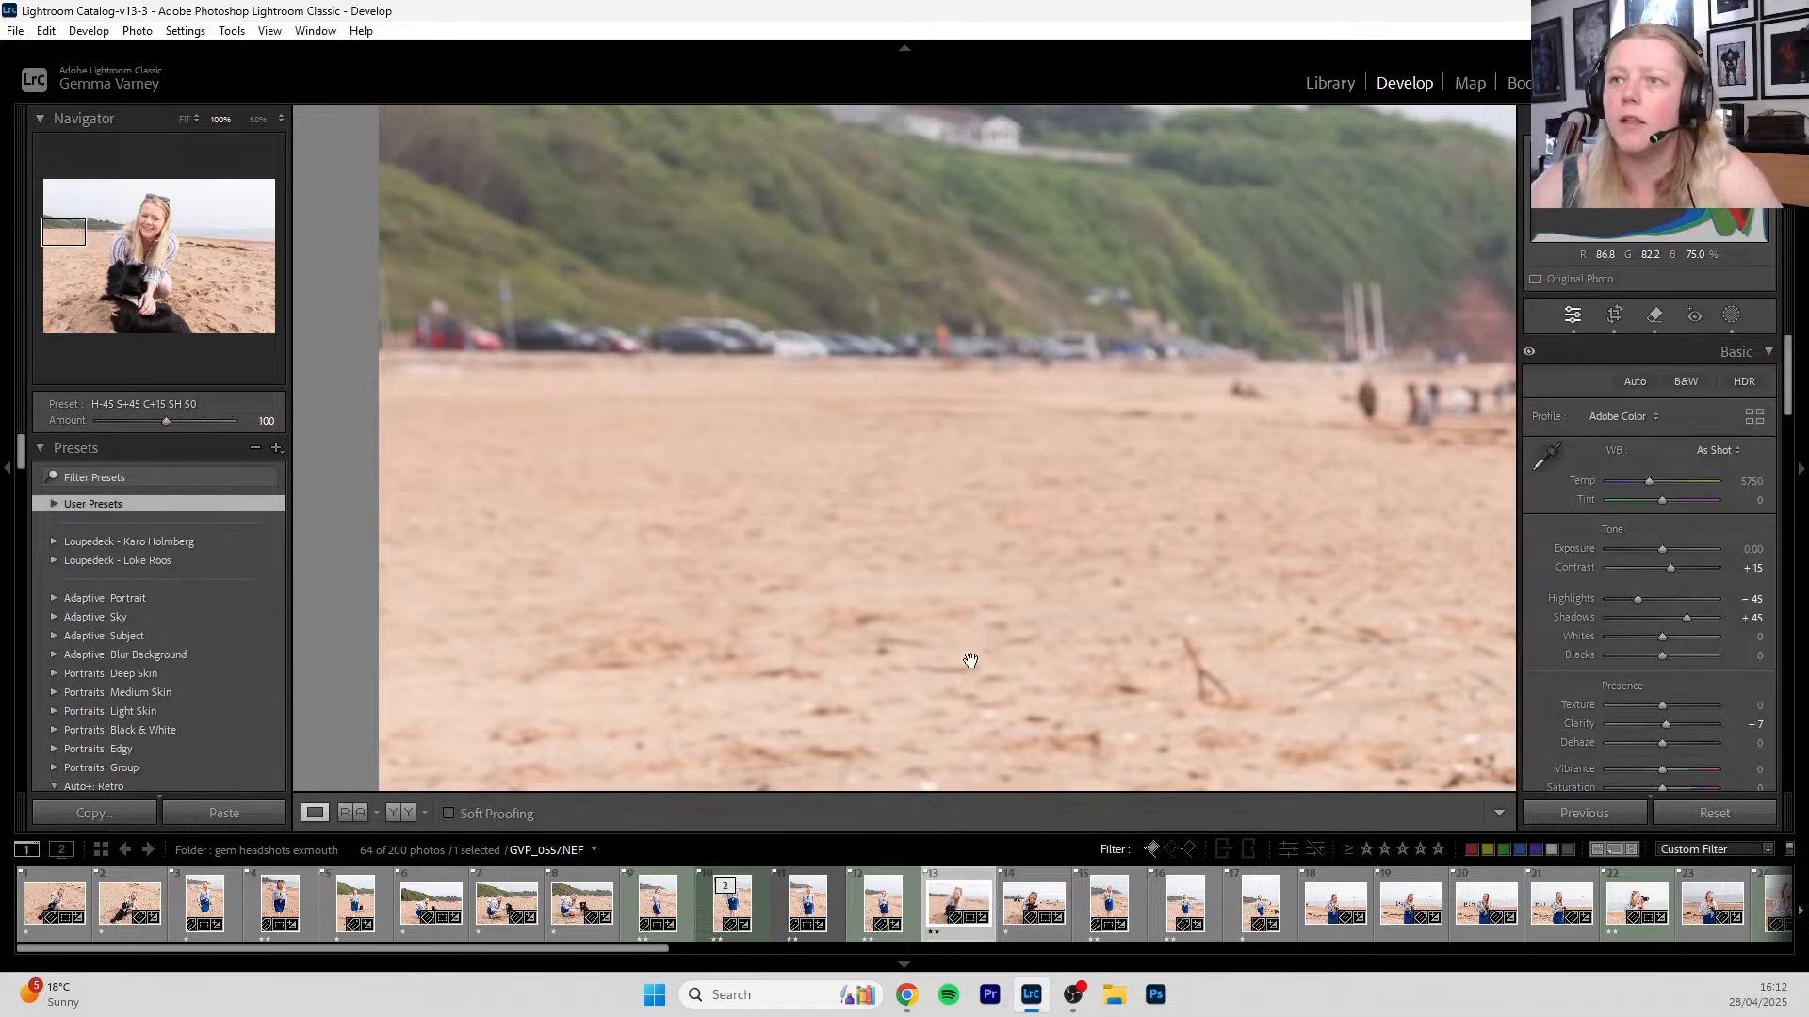
- Inspect the removal results at 100% around the woman's hair and shoulder and along the shoreline
{"action": "left_click_drag", "start_coordinate": [1401, 500], "coordinate": [571, 503]}
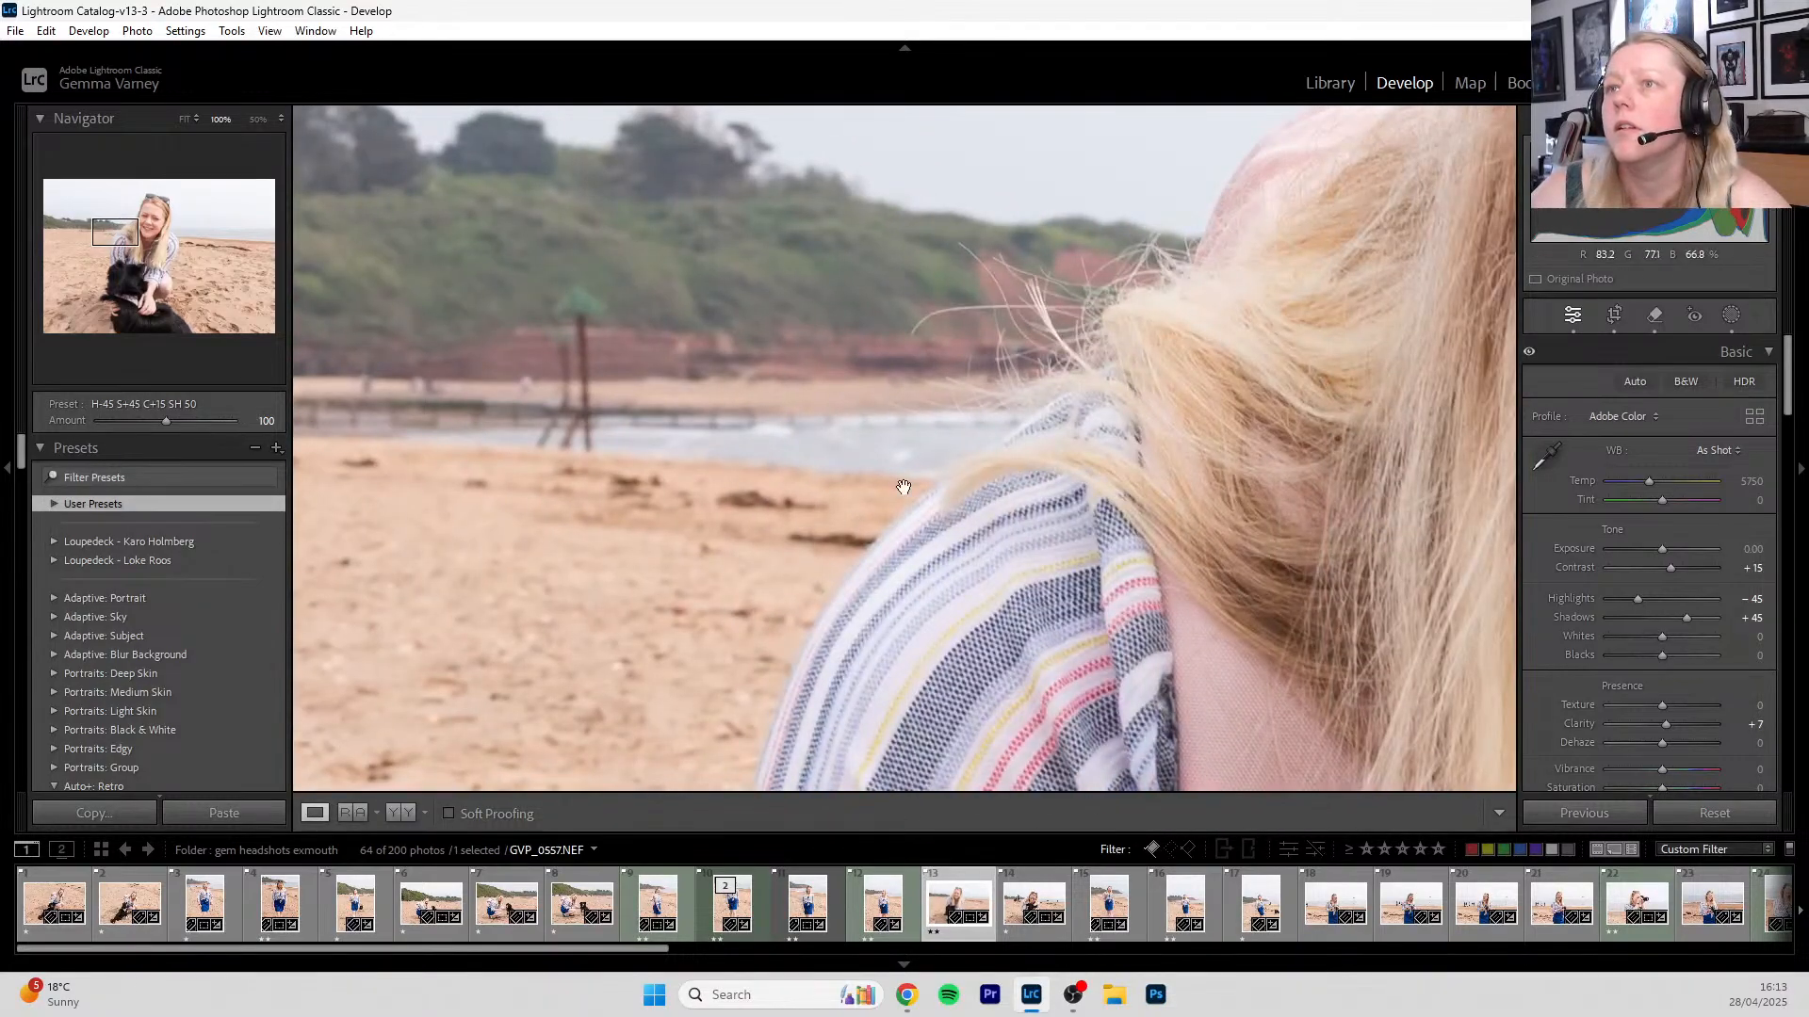
{"action": "left_click_drag", "start_coordinate": [896, 647], "coordinate": [1032, 370]}
{"action": "left_click_drag", "start_coordinate": [1018, 511], "coordinate": [659, 490]}
{"action": "left_click_drag", "start_coordinate": [1177, 395], "coordinate": [1016, 311]}
{"action": "left_click_drag", "start_coordinate": [1319, 377], "coordinate": [942, 395]}
{"action": "left_click_drag", "start_coordinate": [1225, 414], "coordinate": [585, 654]}
{"action": "left_click_drag", "start_coordinate": [997, 270], "coordinate": [375, 683]}
{"action": "left_click_drag", "start_coordinate": [822, 506], "coordinate": [424, 528]}
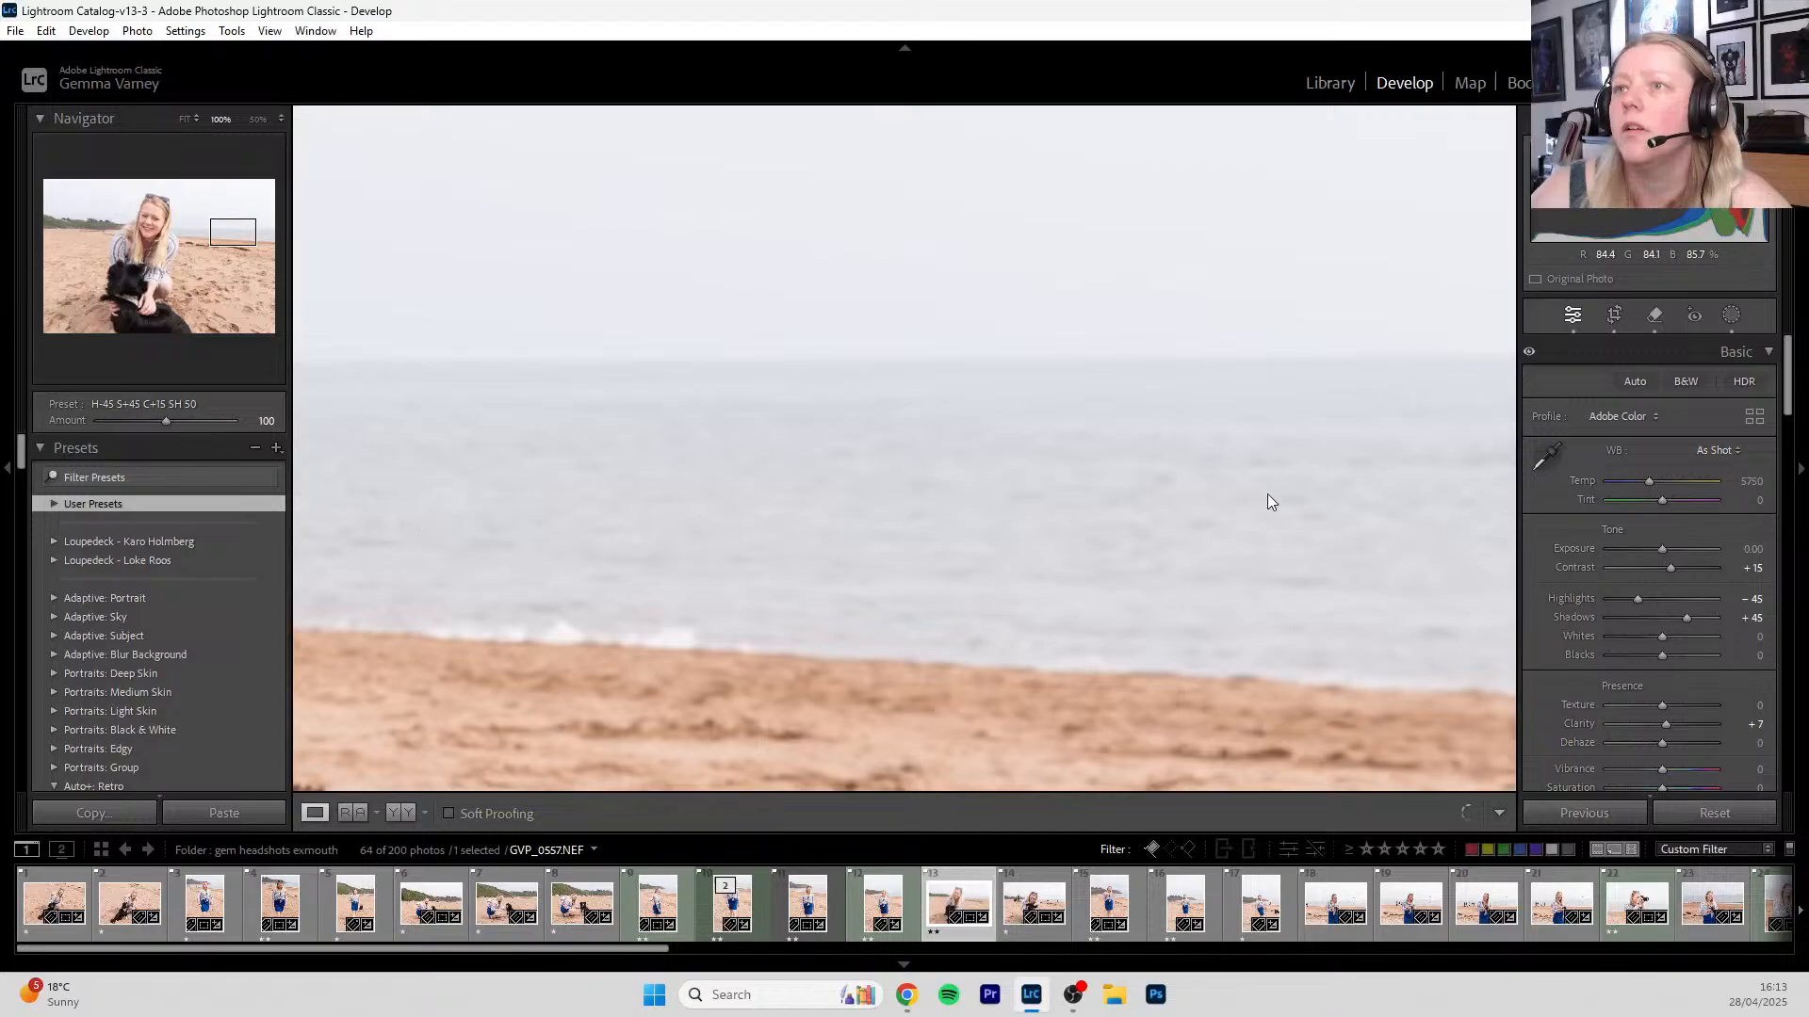
{"action": "left_click_drag", "start_coordinate": [647, 529], "coordinate": [1478, 342]}
{"action": "left_click_drag", "start_coordinate": [856, 303], "coordinate": [1457, 366]}
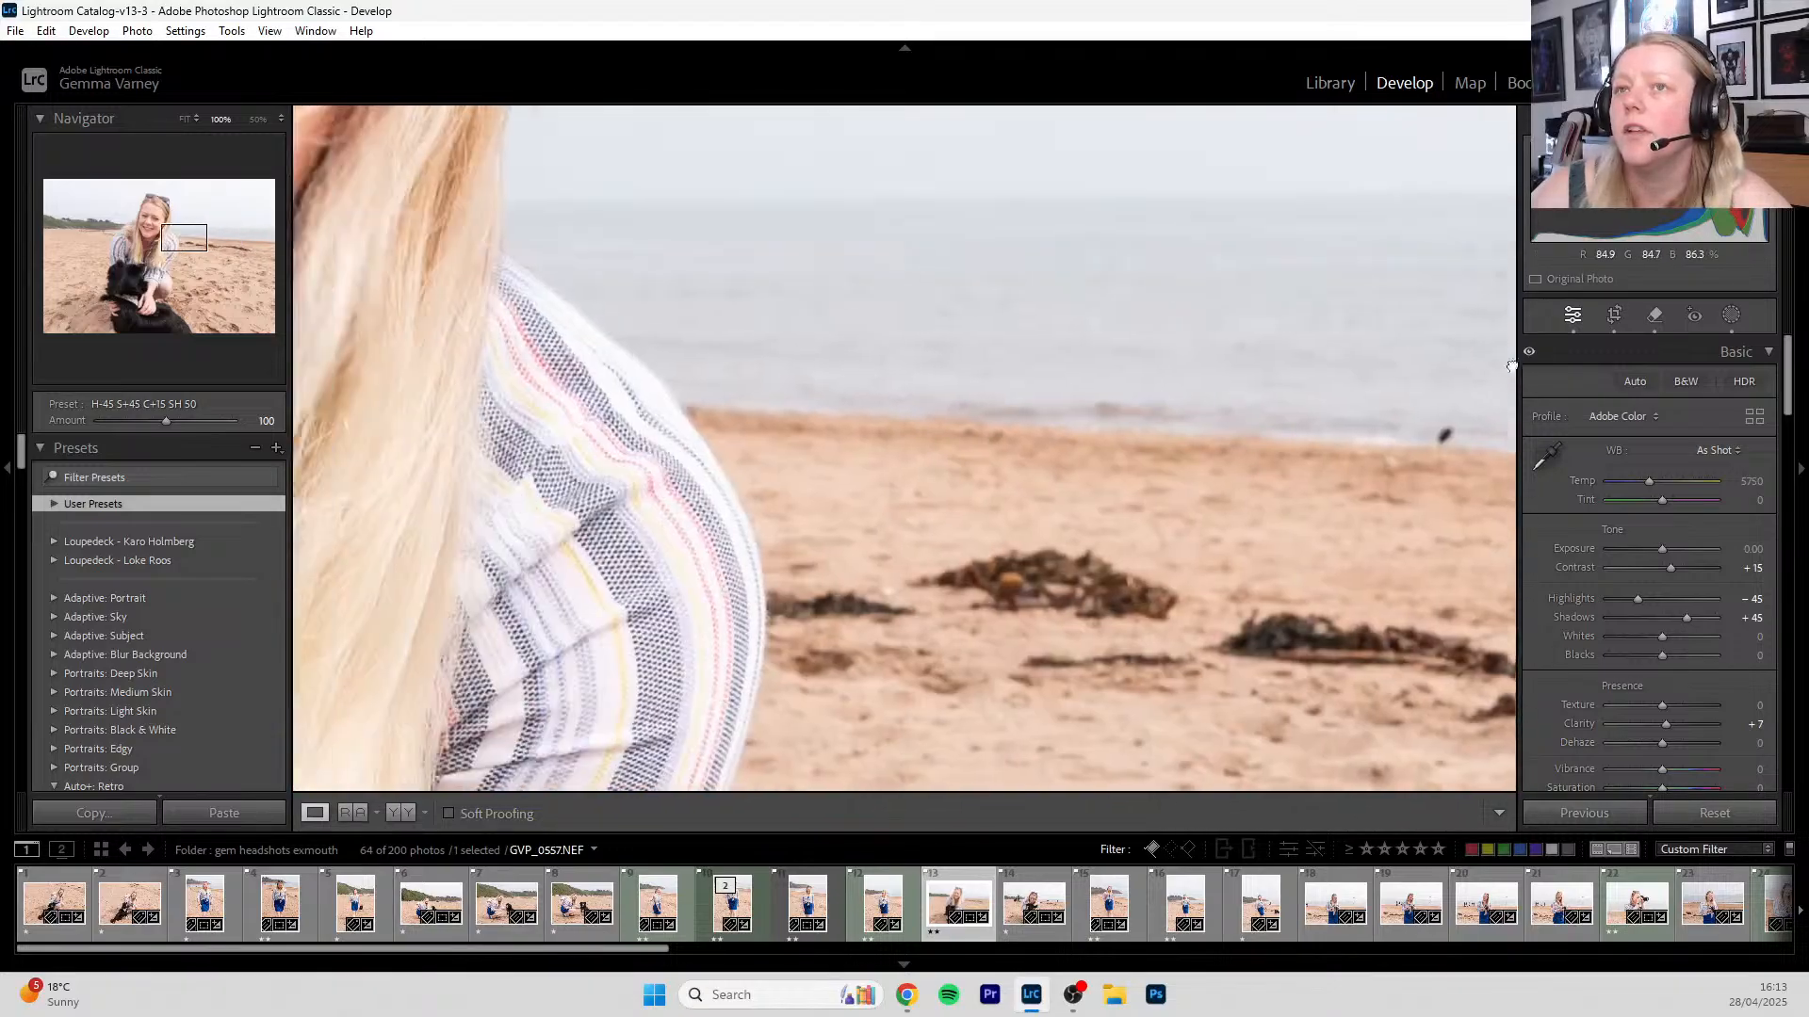
- Remove the two small dark birds at the water's edge with generative AI and object detection turned off, and close the tool
{"action": "left_click_drag", "start_coordinate": [1102, 301], "coordinate": [822, 437]}
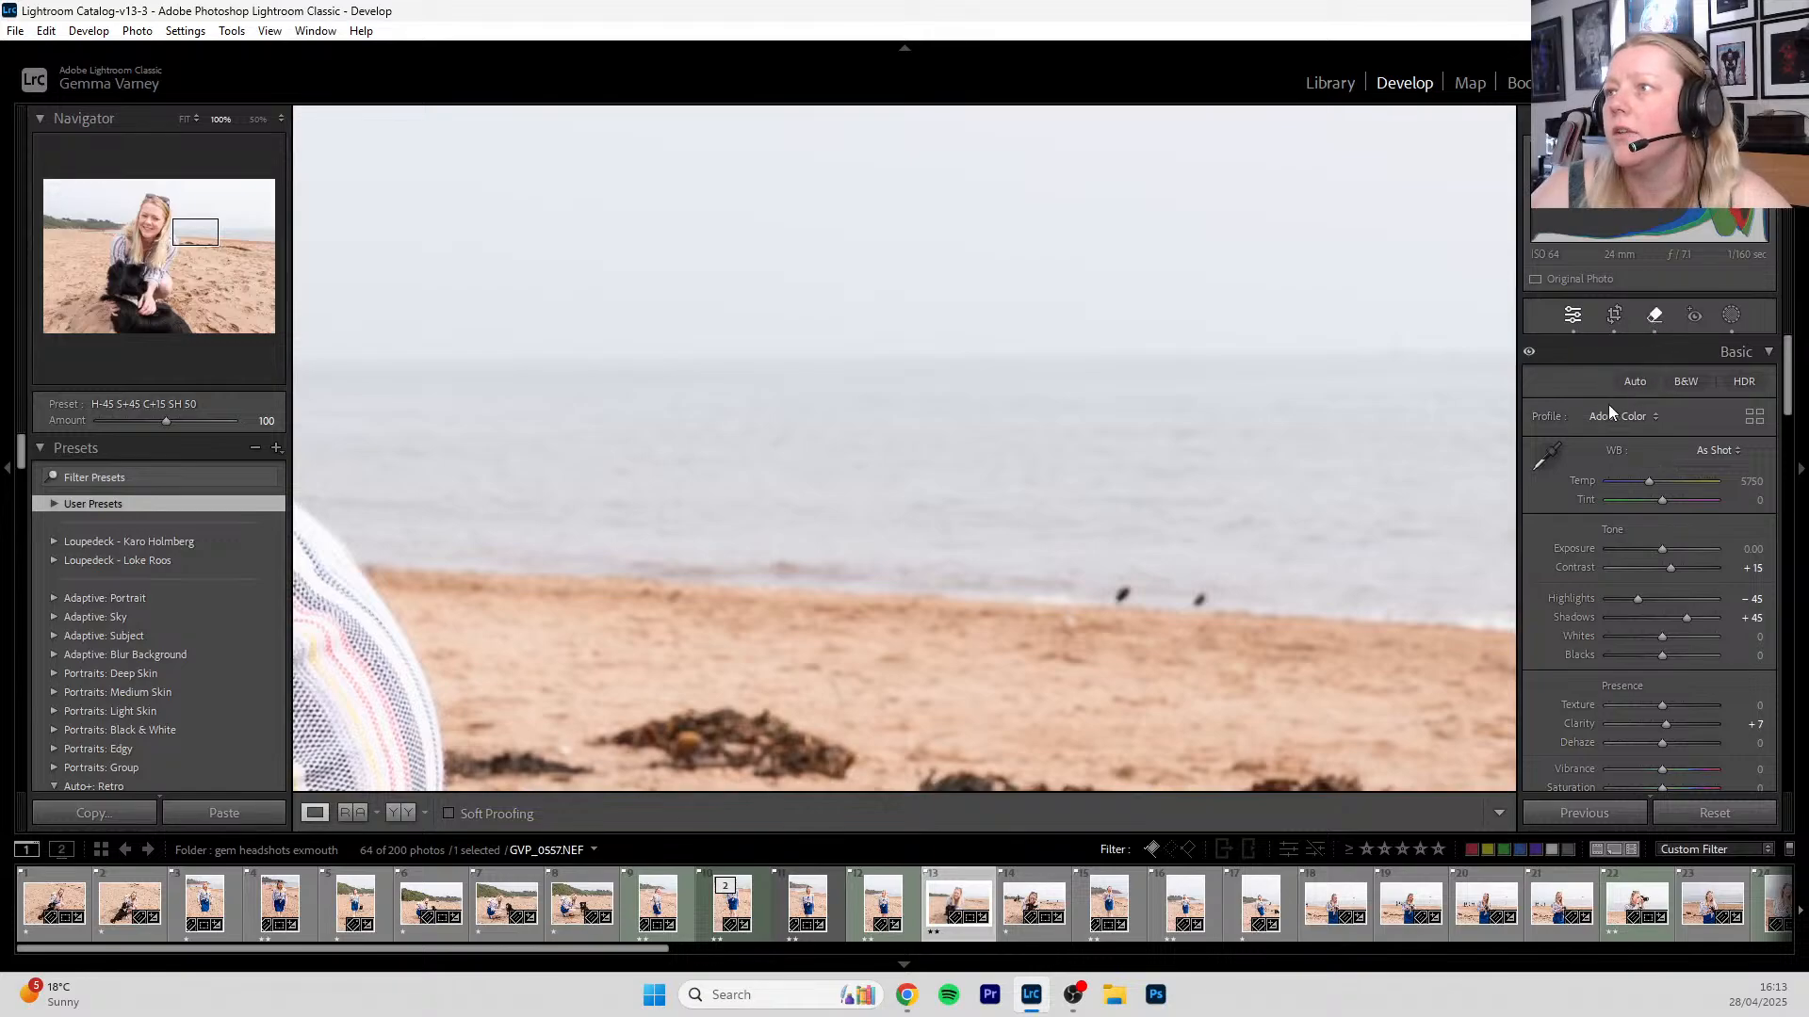
{"action": "key", "text": "q"}
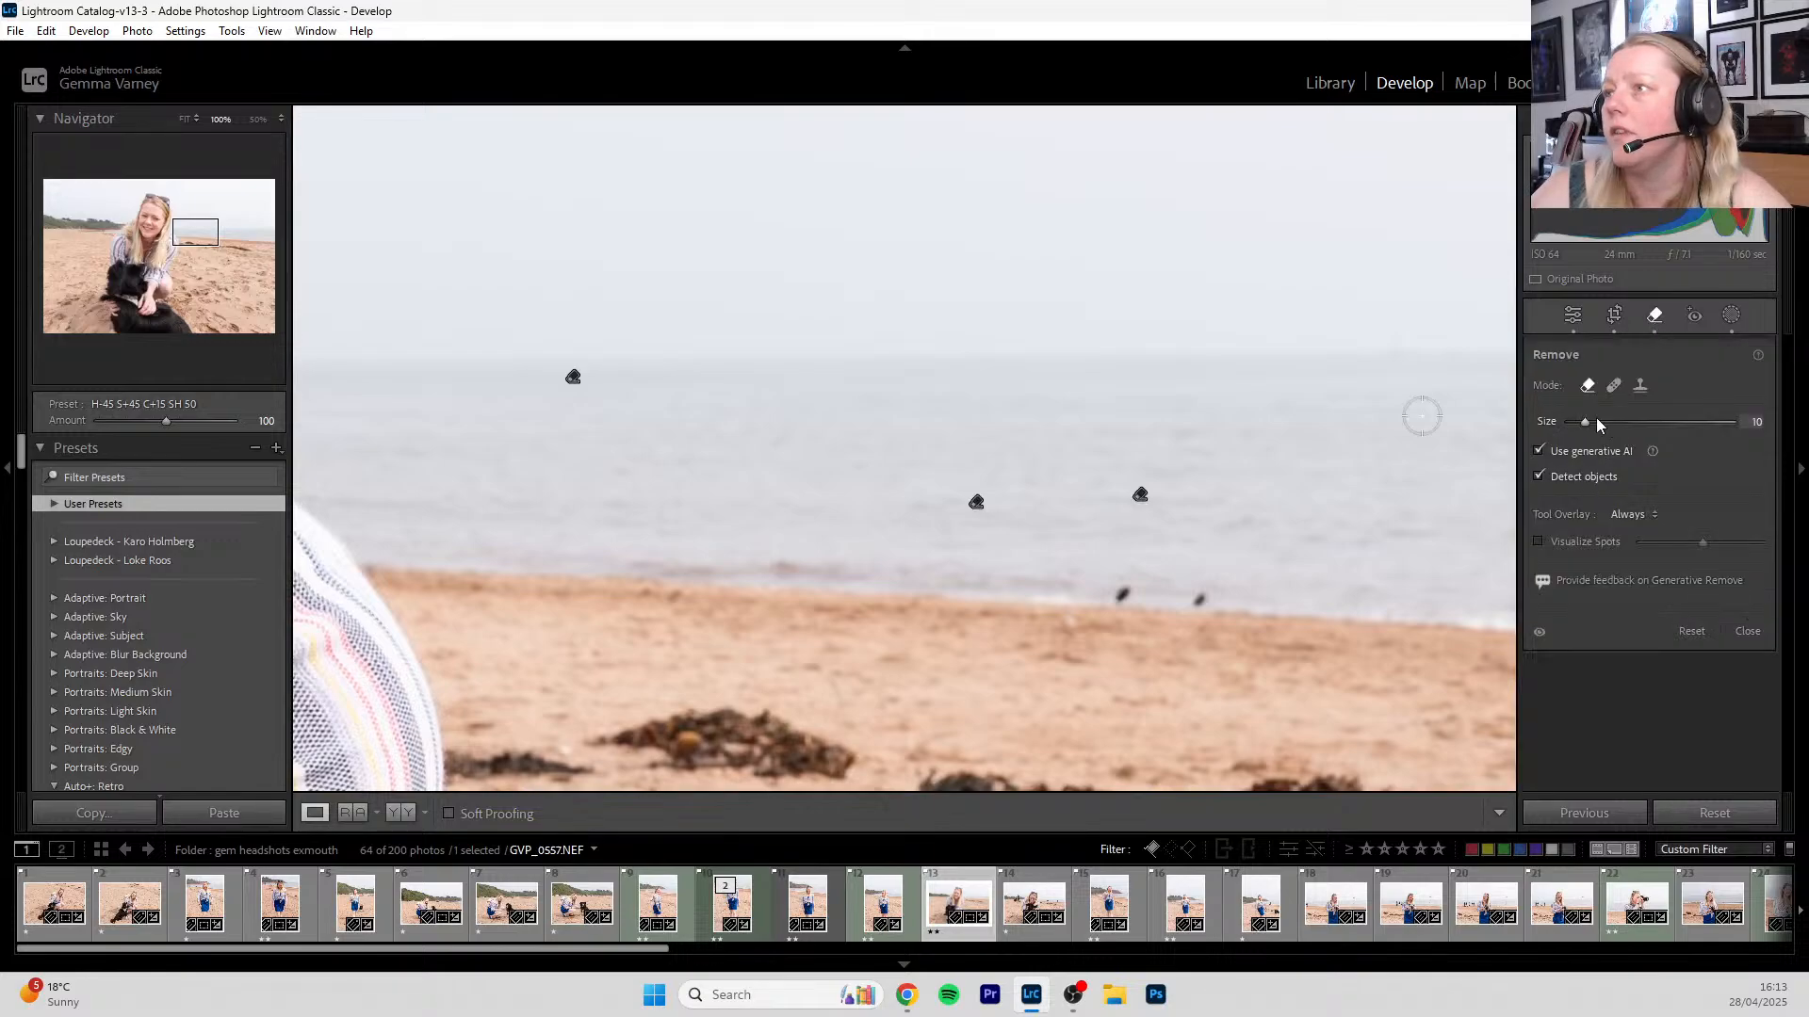
{"action": "left_click", "coordinate": [1539, 477]}
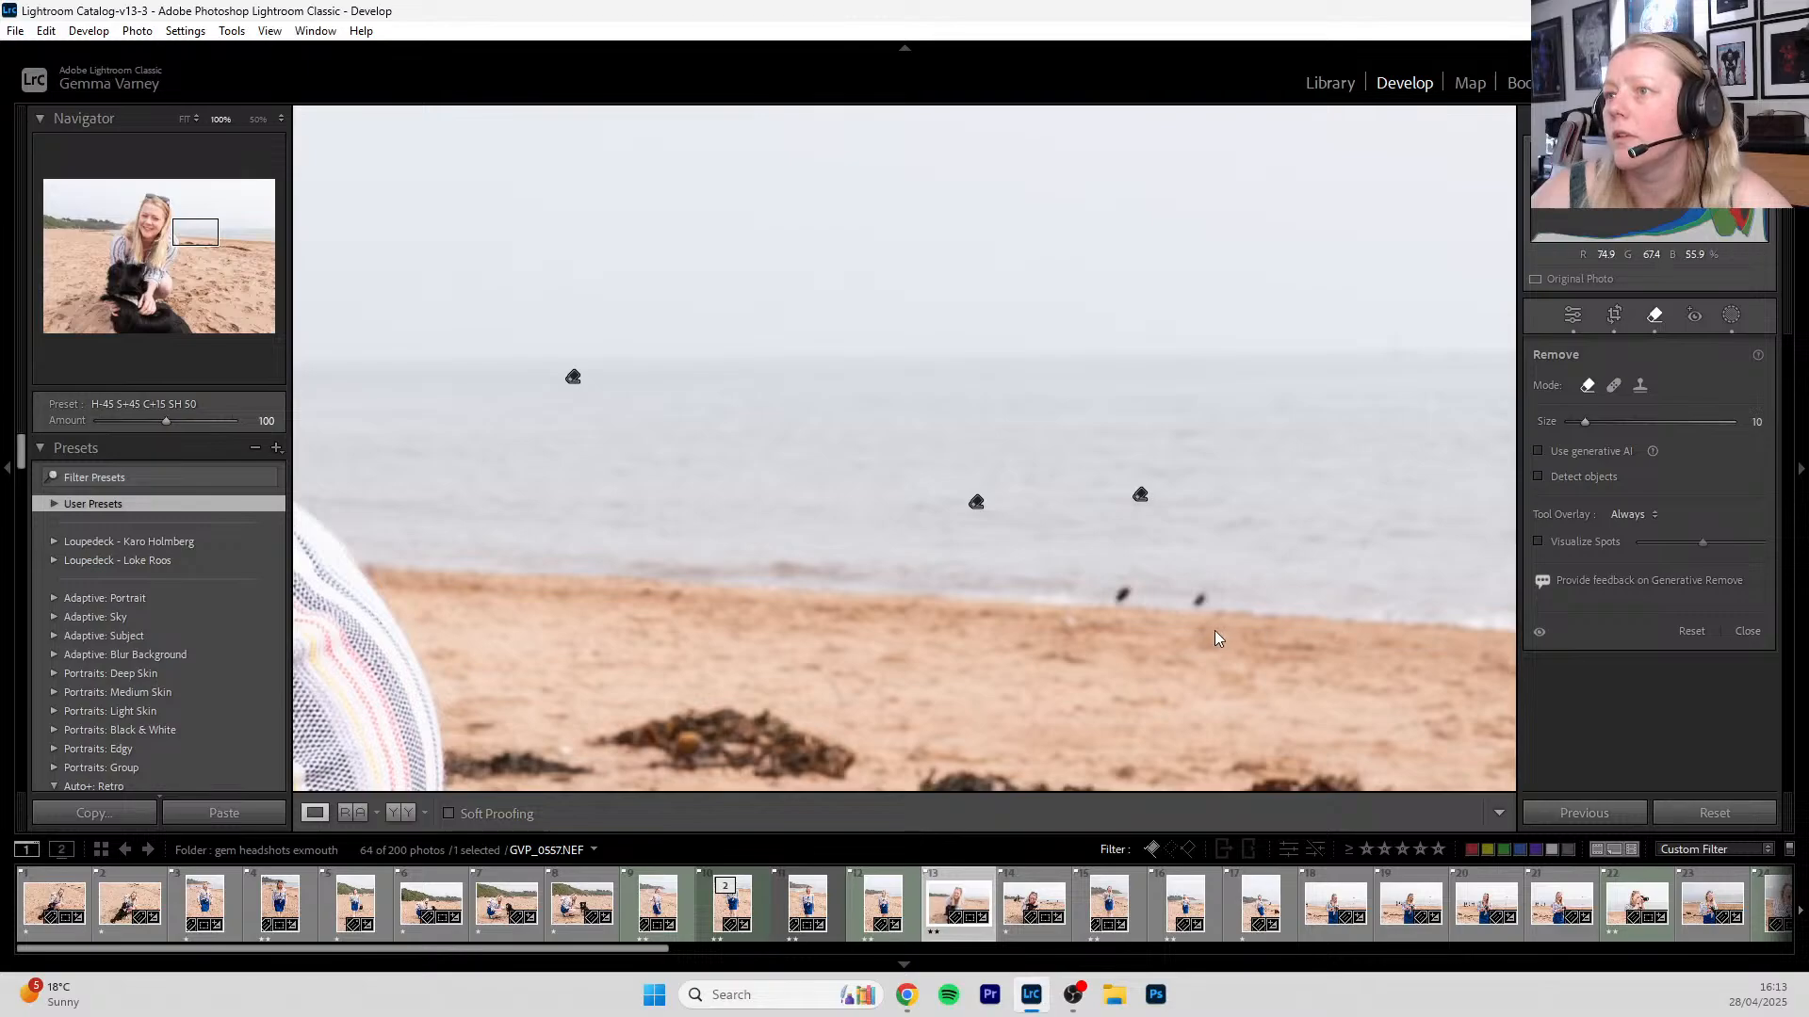
{"action": "mouse_move", "coordinate": [1196, 603]}
{"action": "left_mouse_down"}
{"action": "mouse_move", "coordinate": [1182, 621]}
{"action": "mouse_move", "coordinate": [1116, 614]}
{"action": "left_mouse_up"}
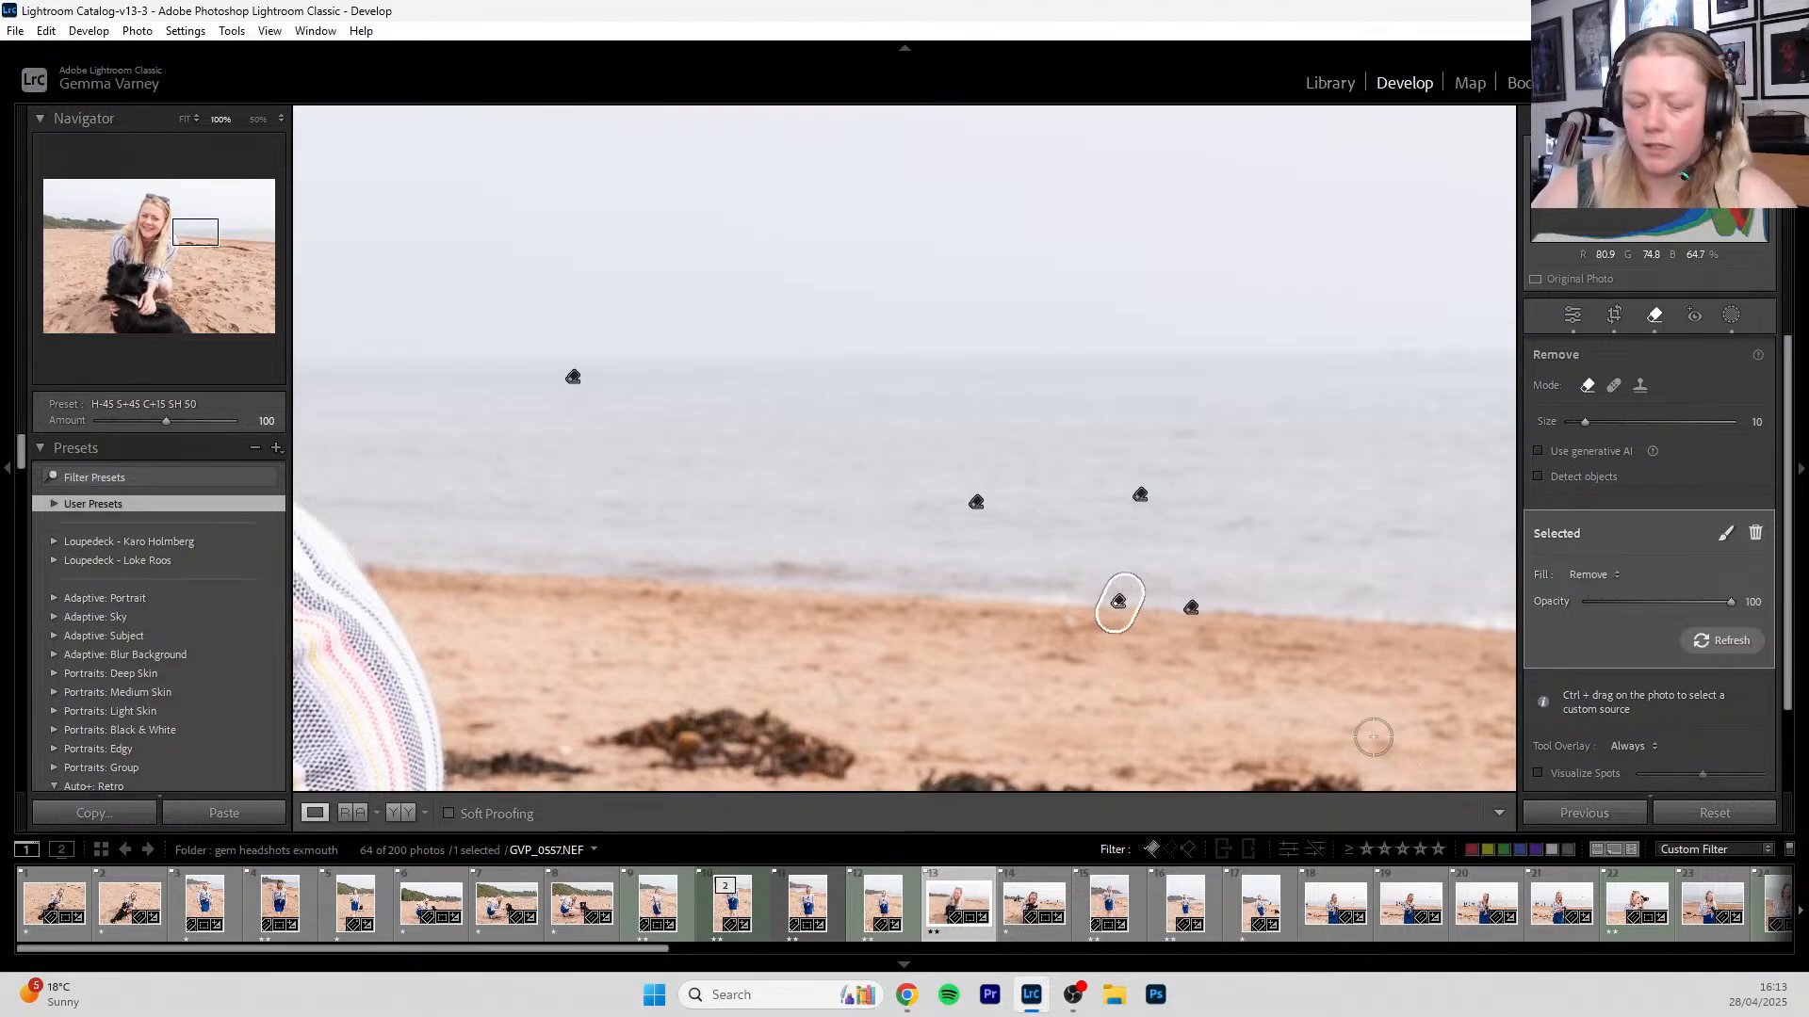
{"action": "key", "text": "q"}
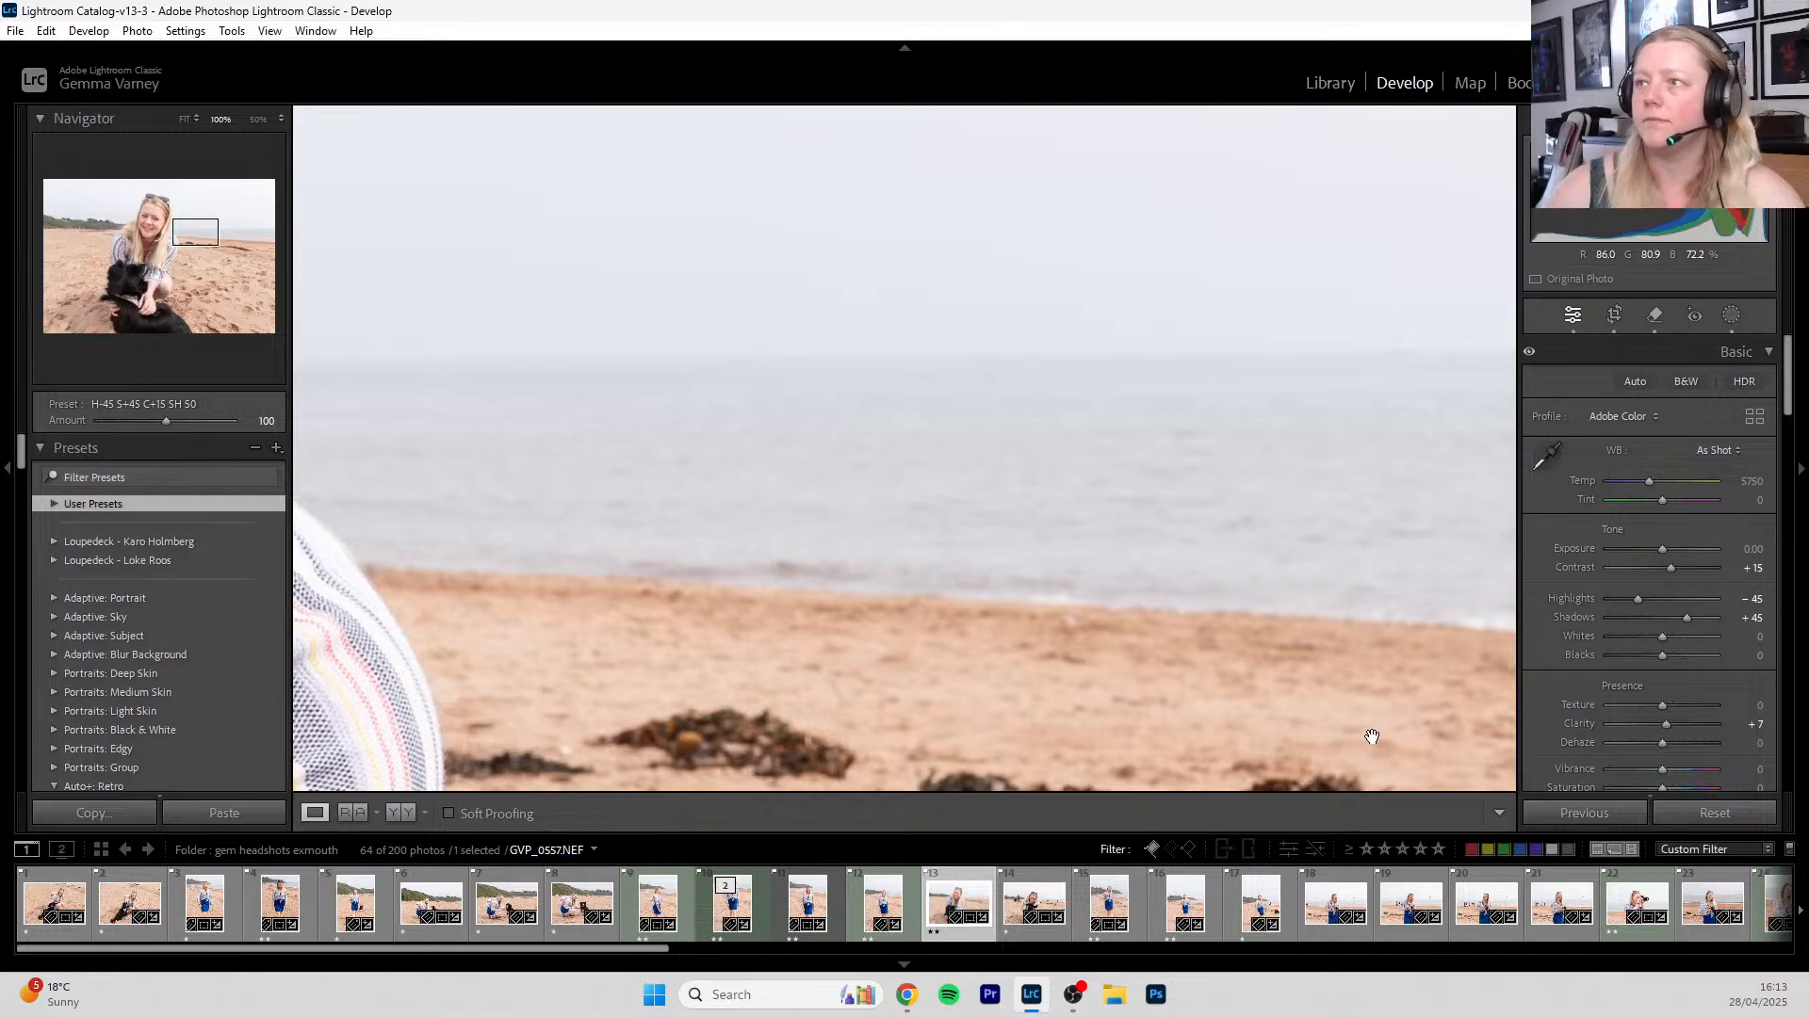
- Compare the whole photo before and after side by side, check the cleaned shoreline up close, and return to the single view
{"action": "left_click", "coordinate": [1371, 738]}
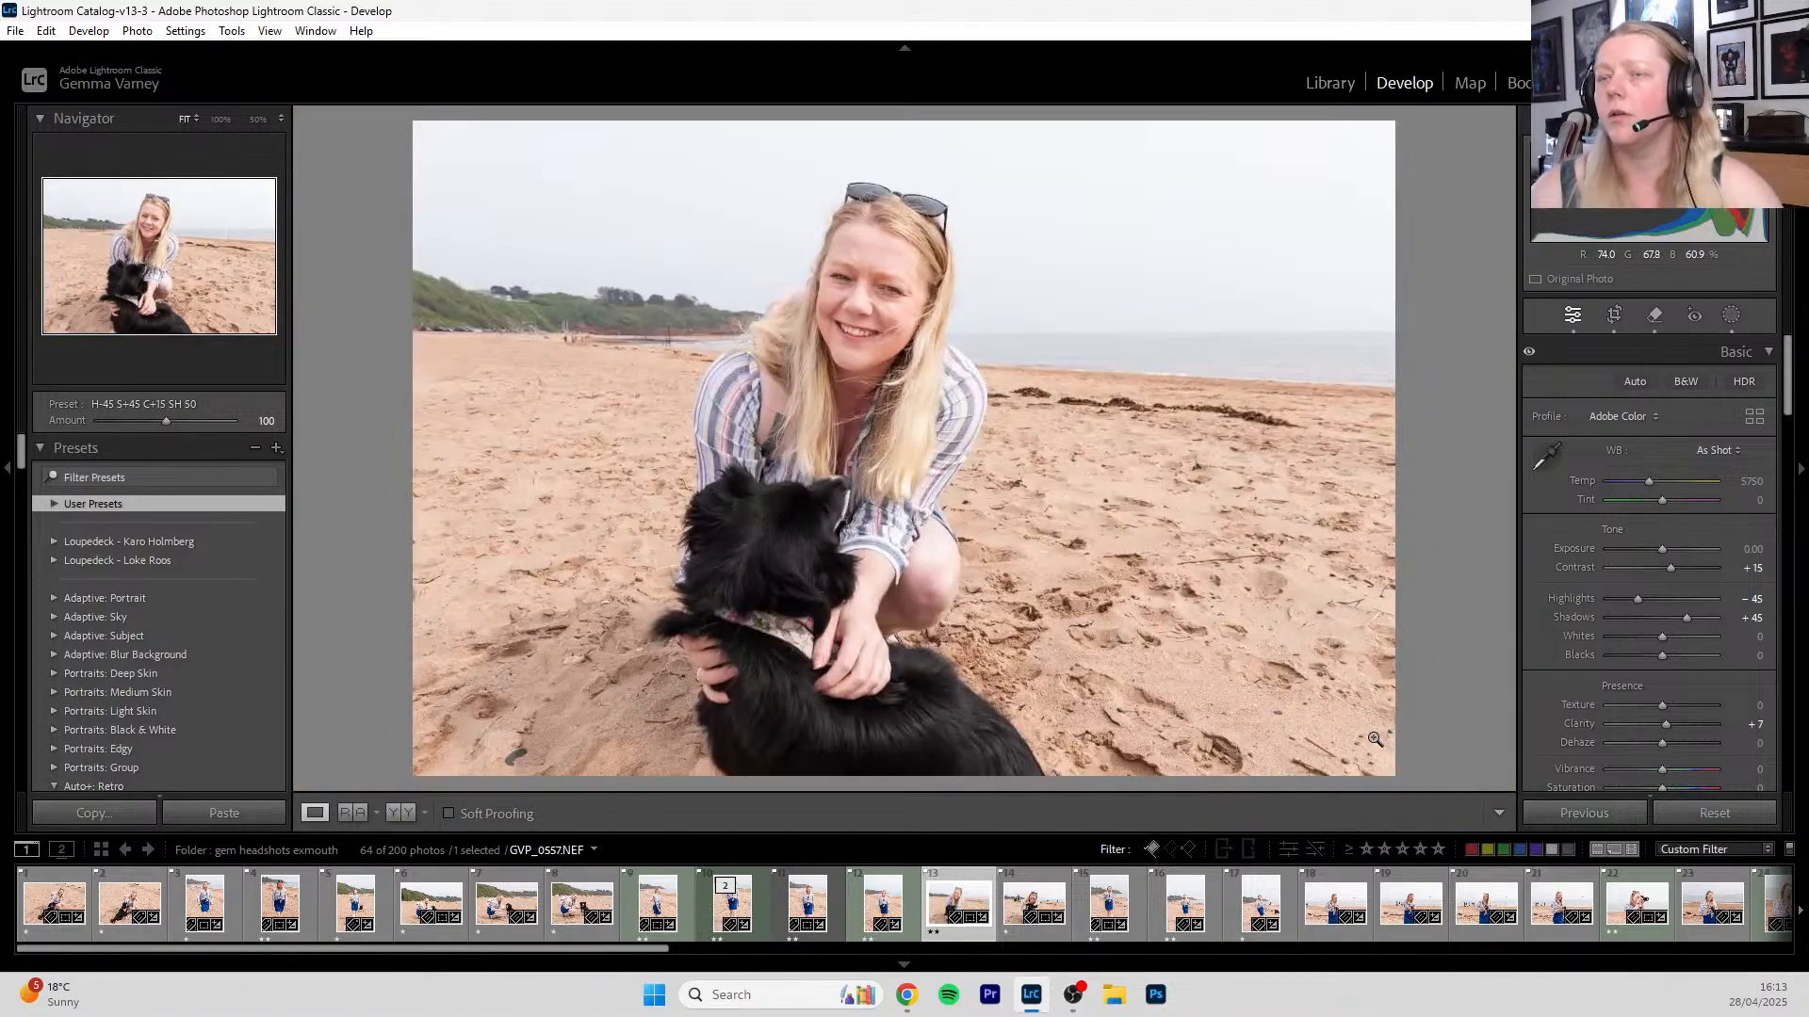
{"action": "left_click", "coordinate": [392, 815]}
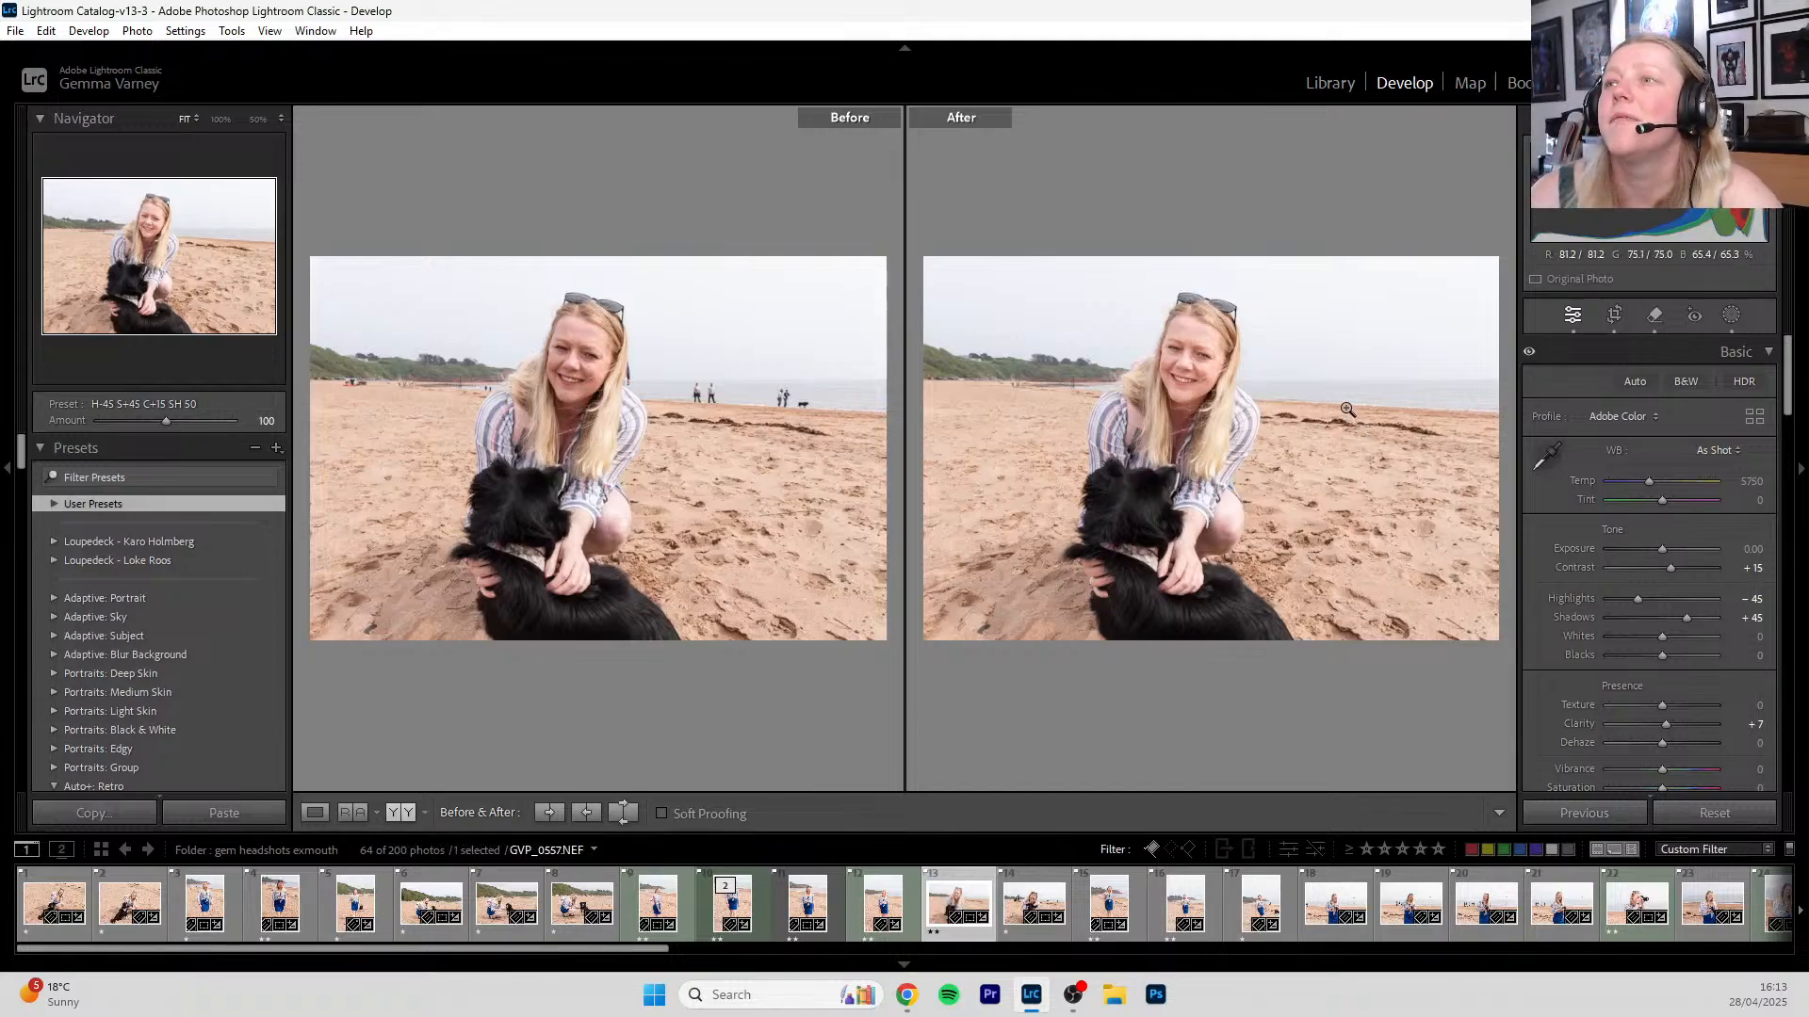
{"action": "left_click", "coordinate": [1373, 470]}
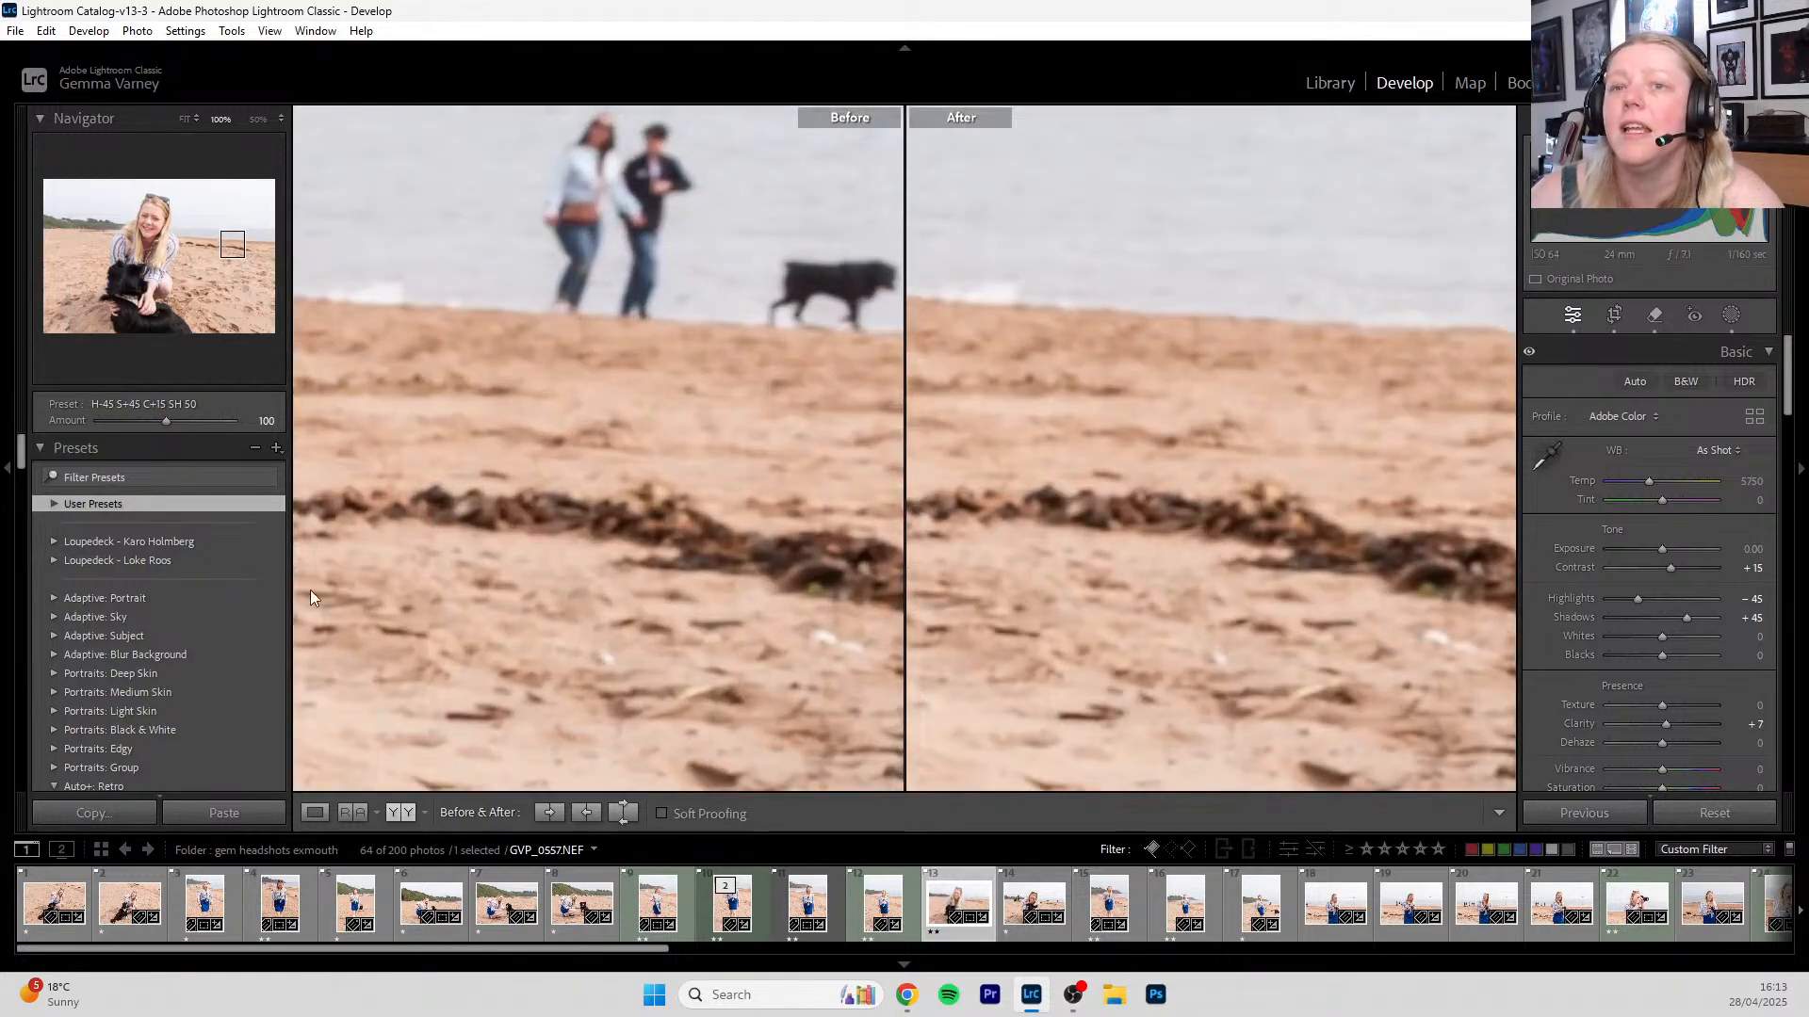
{"action": "left_click", "coordinate": [308, 818]}
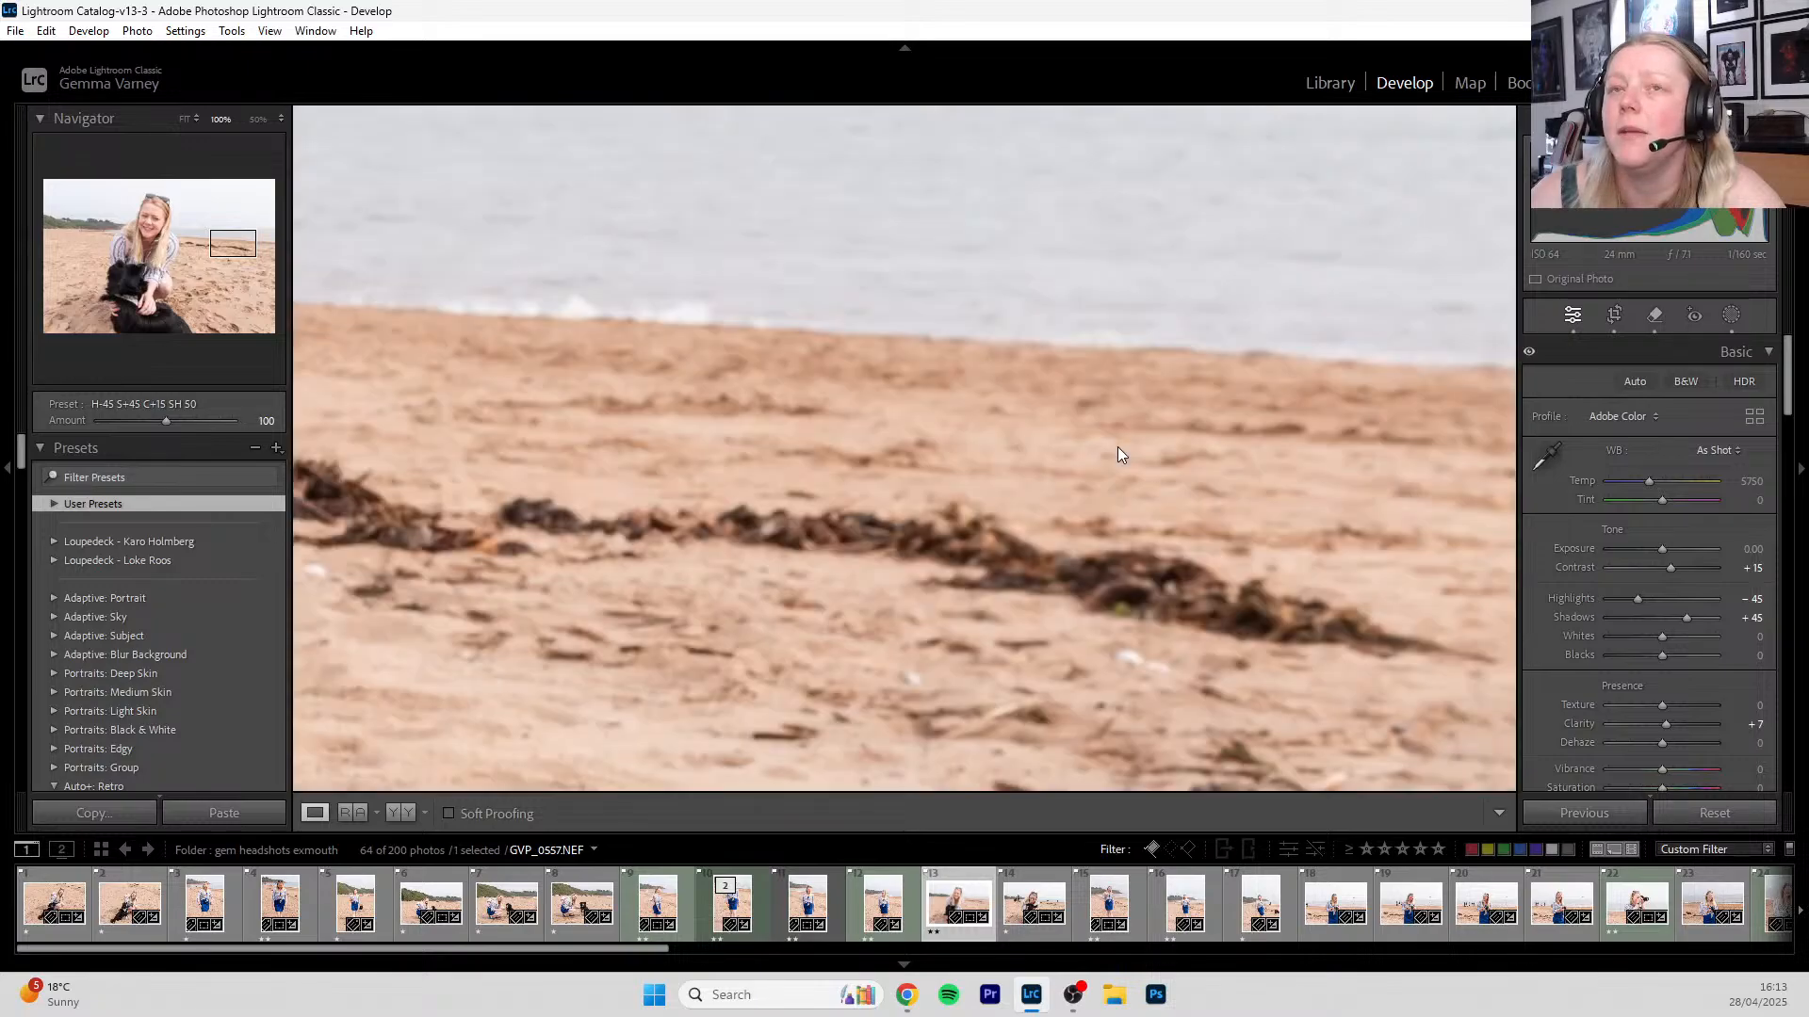
- Try to remove the seaweed line across the beach by brushing over it with generative AI and object detection off
{"action": "left_click", "coordinate": [258, 122]}
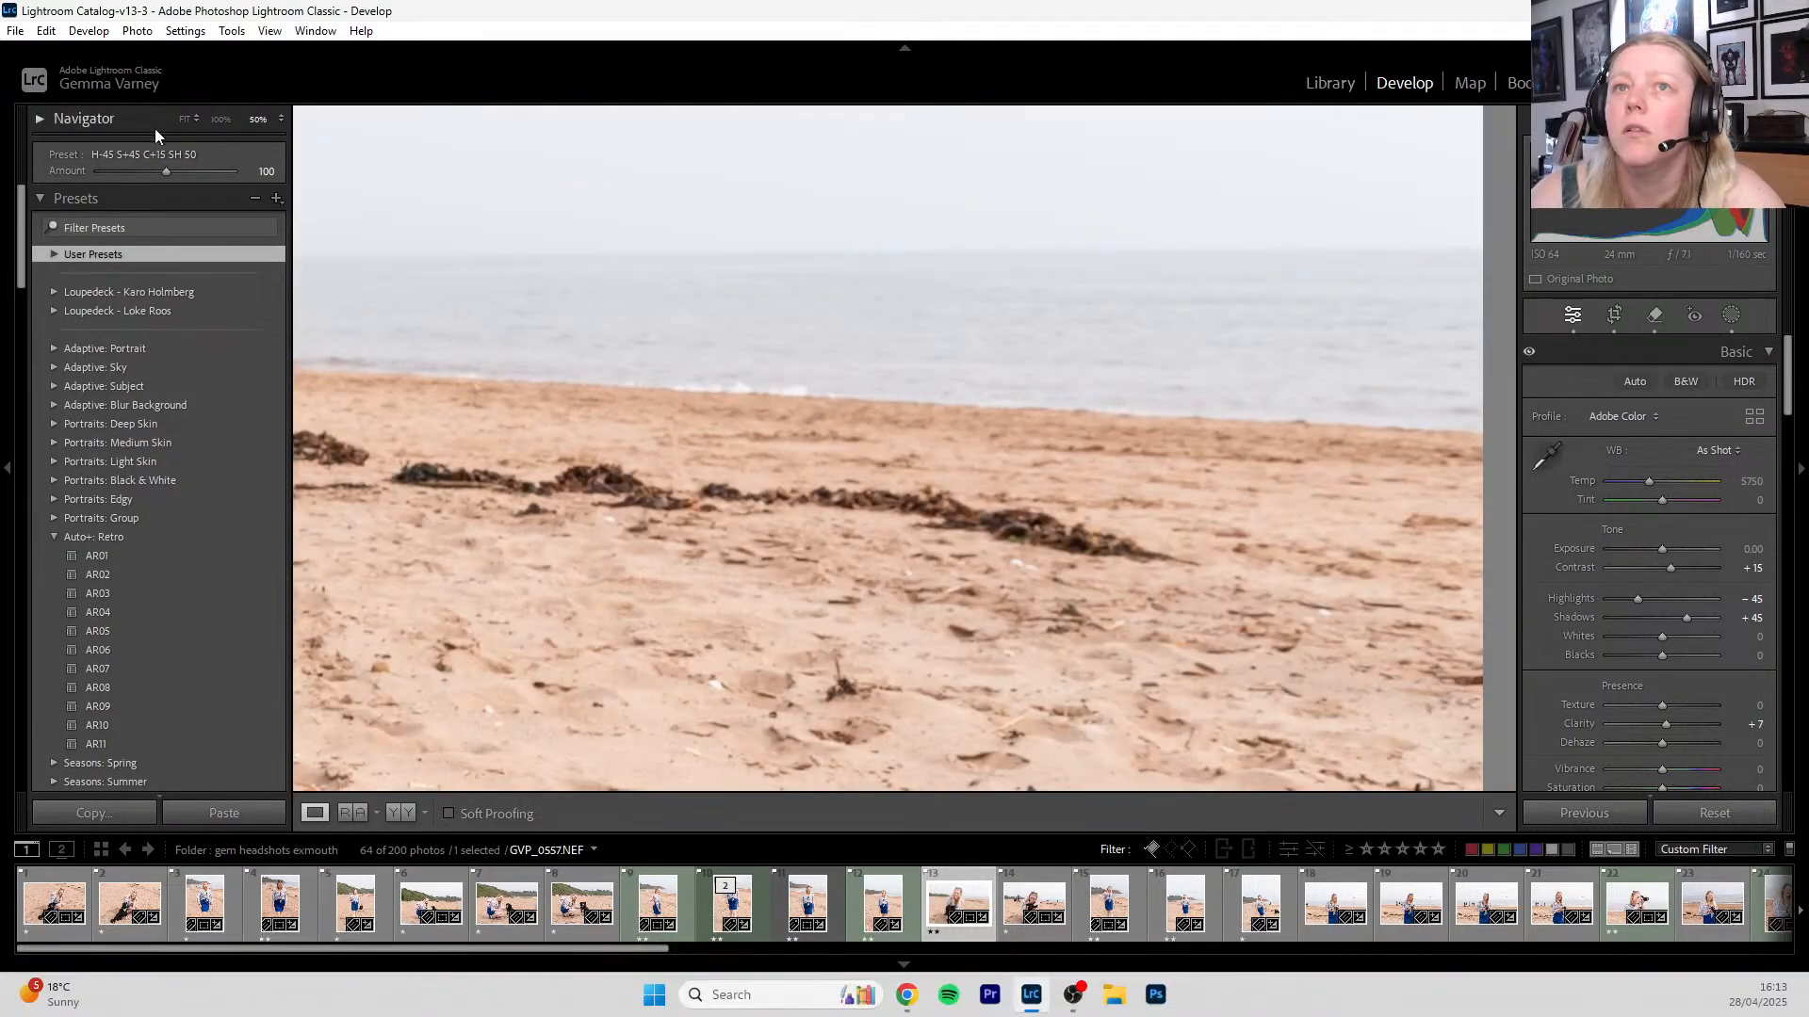
{"action": "left_click", "coordinate": [49, 126]}
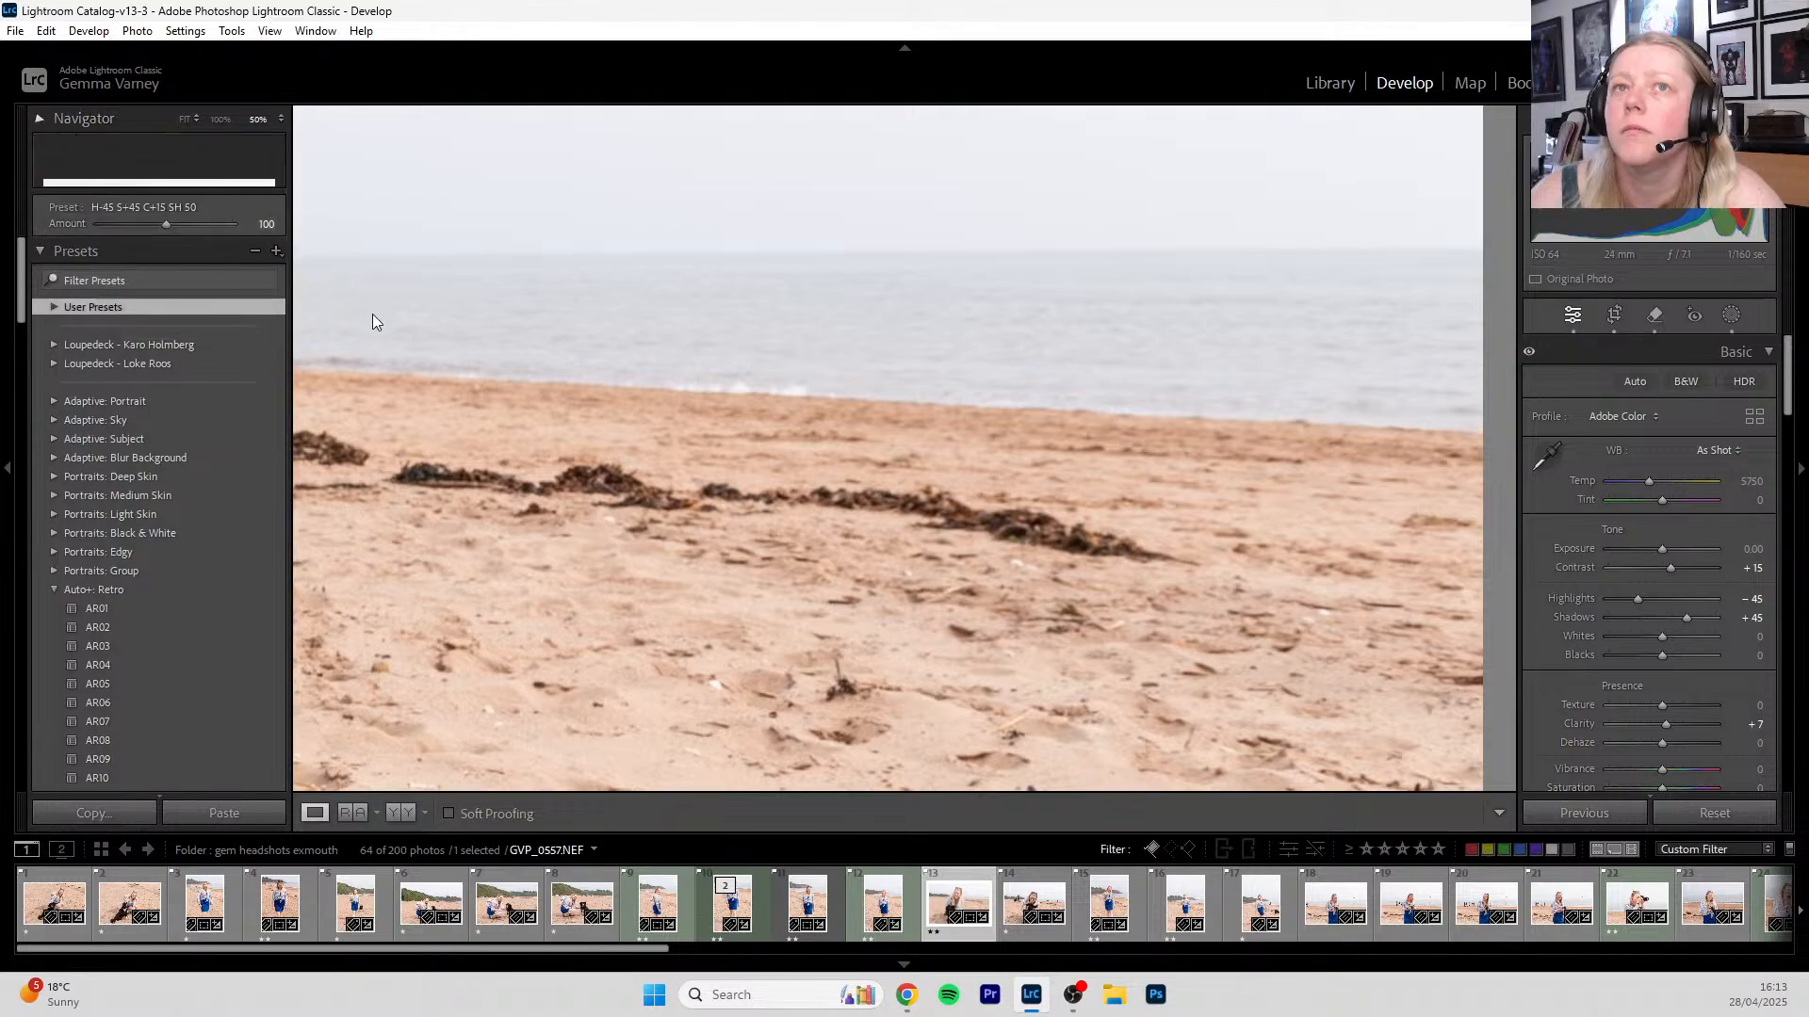
{"action": "left_click_drag", "start_coordinate": [755, 584], "coordinate": [921, 621]}
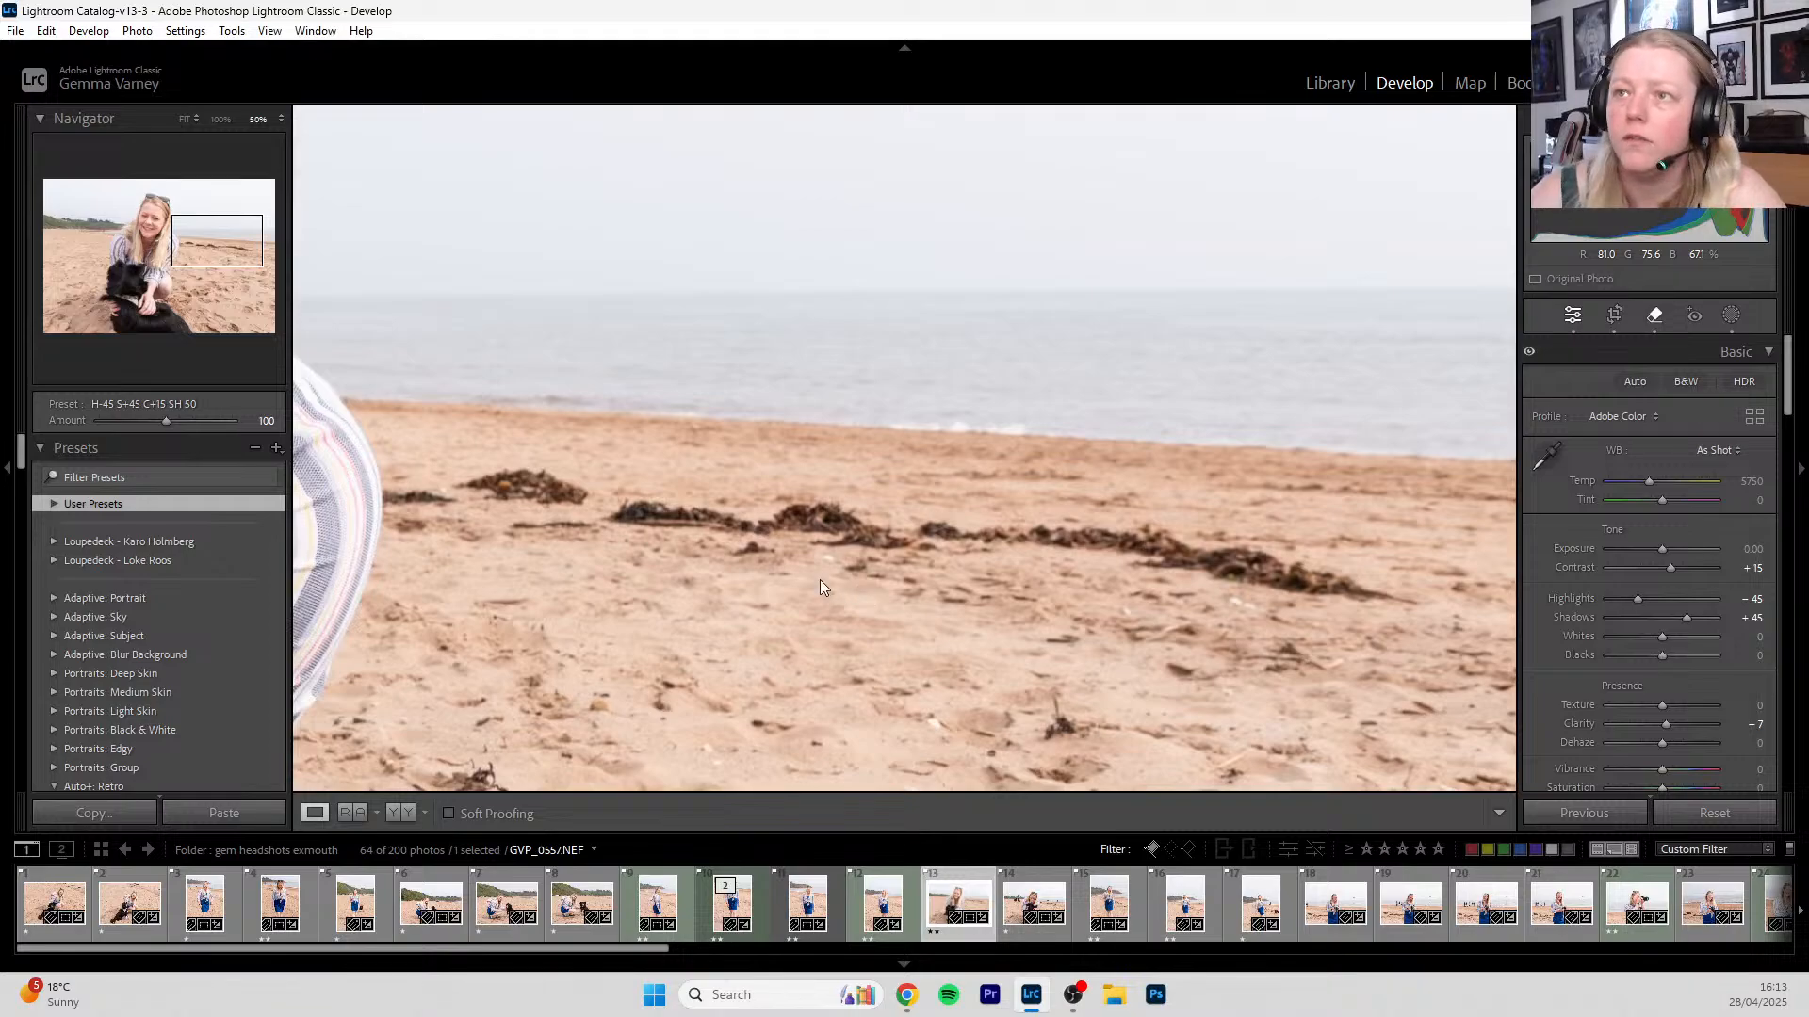
{"action": "key", "text": "q"}
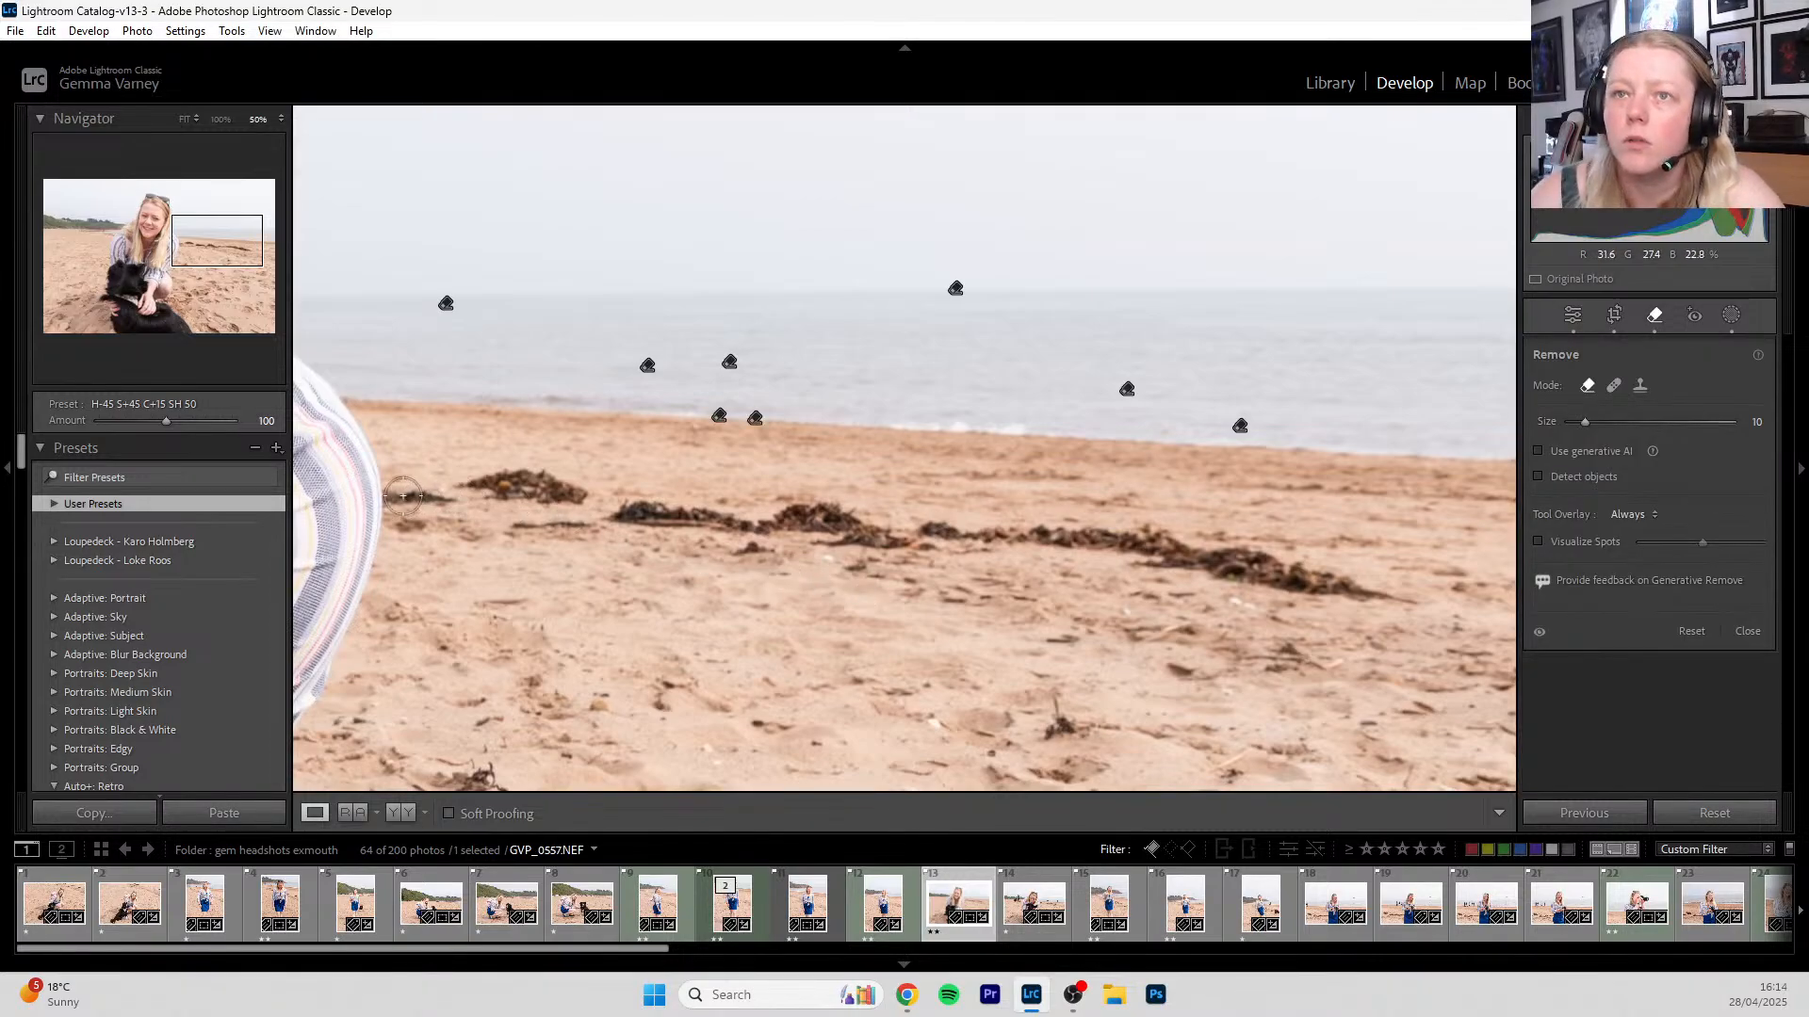
{"action": "mouse_move", "coordinate": [384, 493]}
{"action": "left_mouse_down"}
{"action": "mouse_move", "coordinate": [454, 505]}
{"action": "mouse_move", "coordinate": [474, 476]}
{"action": "mouse_move", "coordinate": [582, 485]}
{"action": "mouse_move", "coordinate": [409, 526]}
{"action": "mouse_move", "coordinate": [518, 534]}
{"action": "mouse_move", "coordinate": [688, 504]}
{"action": "mouse_move", "coordinate": [1269, 551]}
{"action": "mouse_move", "coordinate": [1358, 561]}
{"action": "mouse_move", "coordinate": [1403, 586]}
{"action": "mouse_move", "coordinate": [1409, 623]}
{"action": "mouse_move", "coordinate": [1284, 591]}
{"action": "mouse_move", "coordinate": [595, 521]}
{"action": "left_mouse_up"}
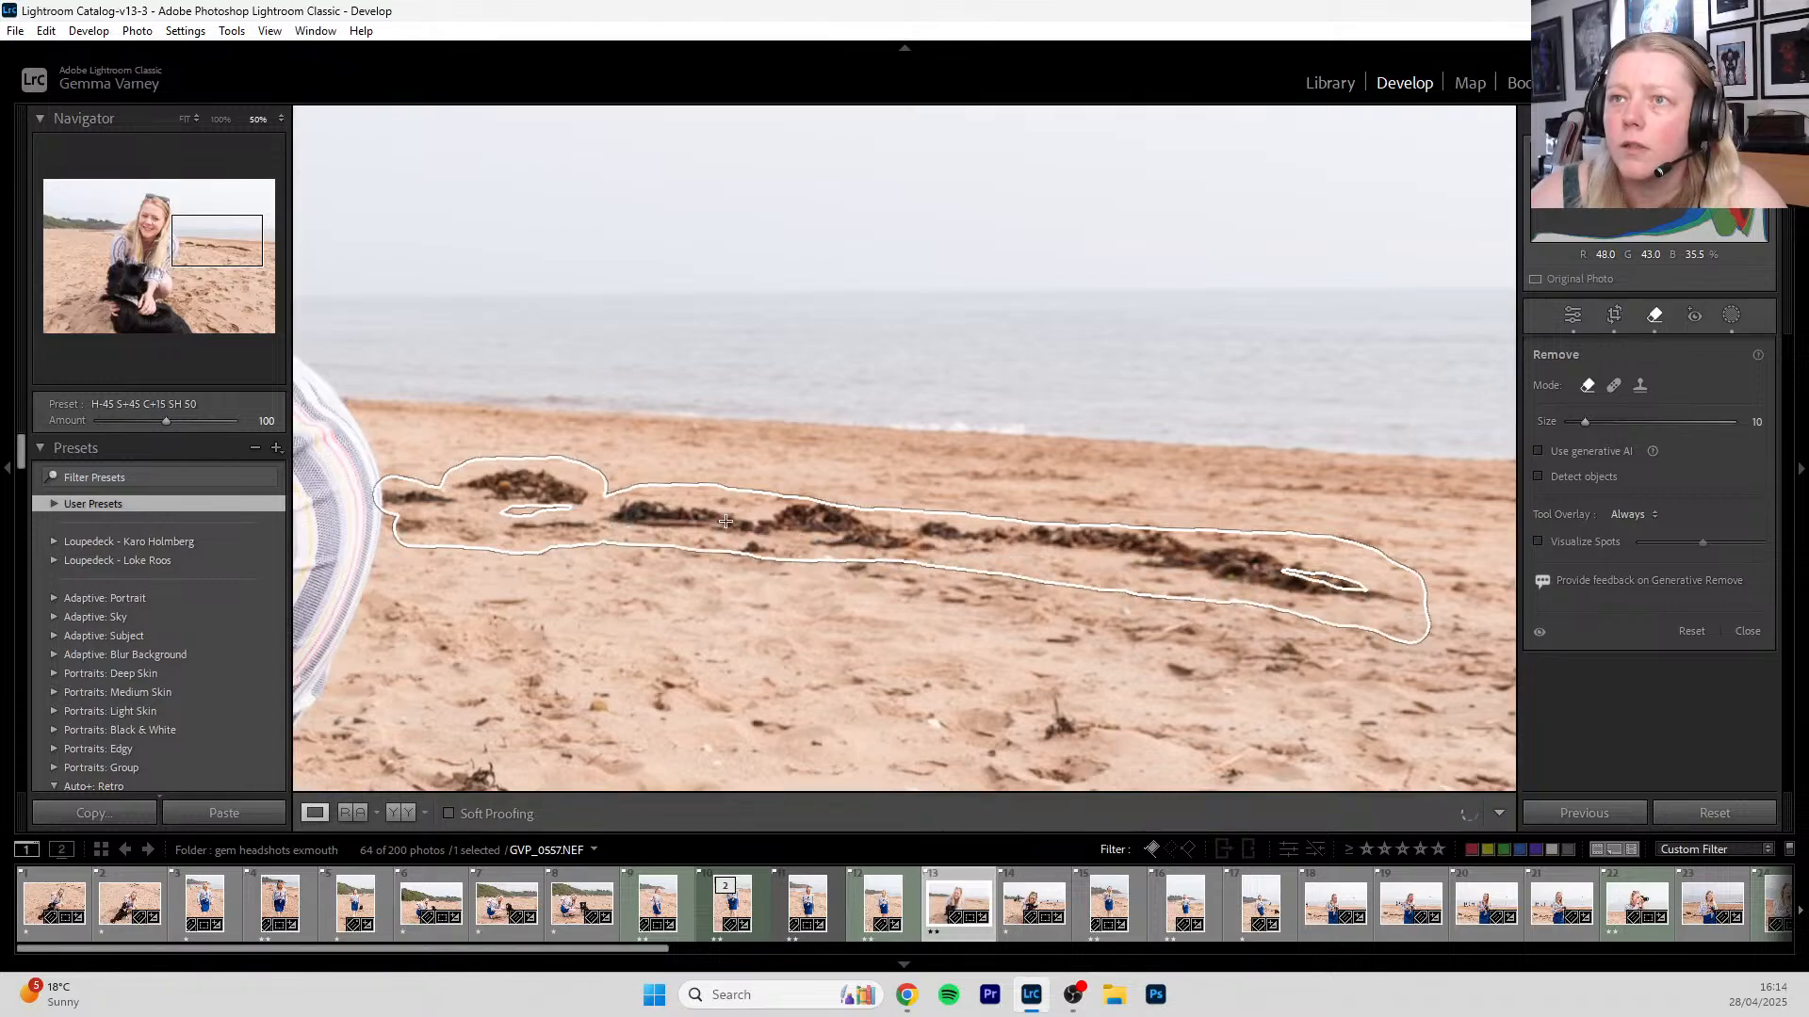
{"action": "mouse_move", "coordinate": [907, 528]}
{"action": "left_mouse_down"}
{"action": "mouse_move", "coordinate": [1103, 530]}
{"action": "mouse_move", "coordinate": [1245, 569]}
{"action": "left_mouse_up"}
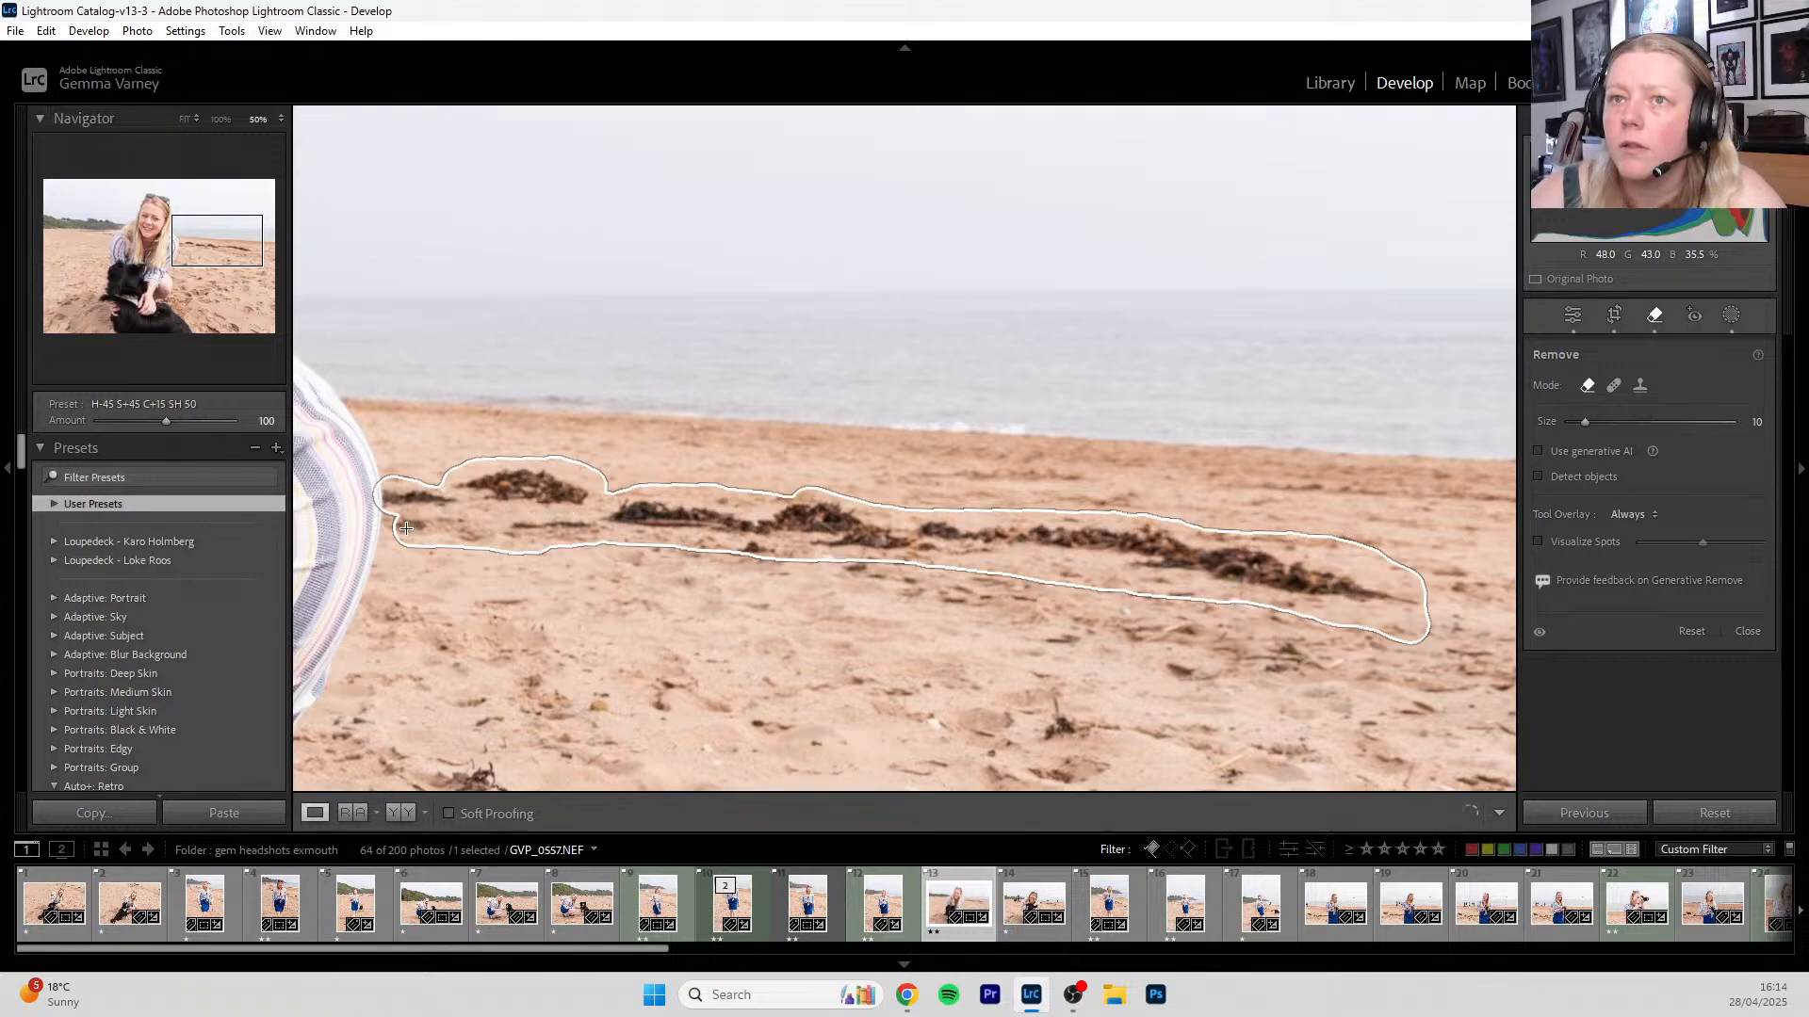
{"action": "left_click_drag", "start_coordinate": [405, 528], "coordinate": [406, 530]}
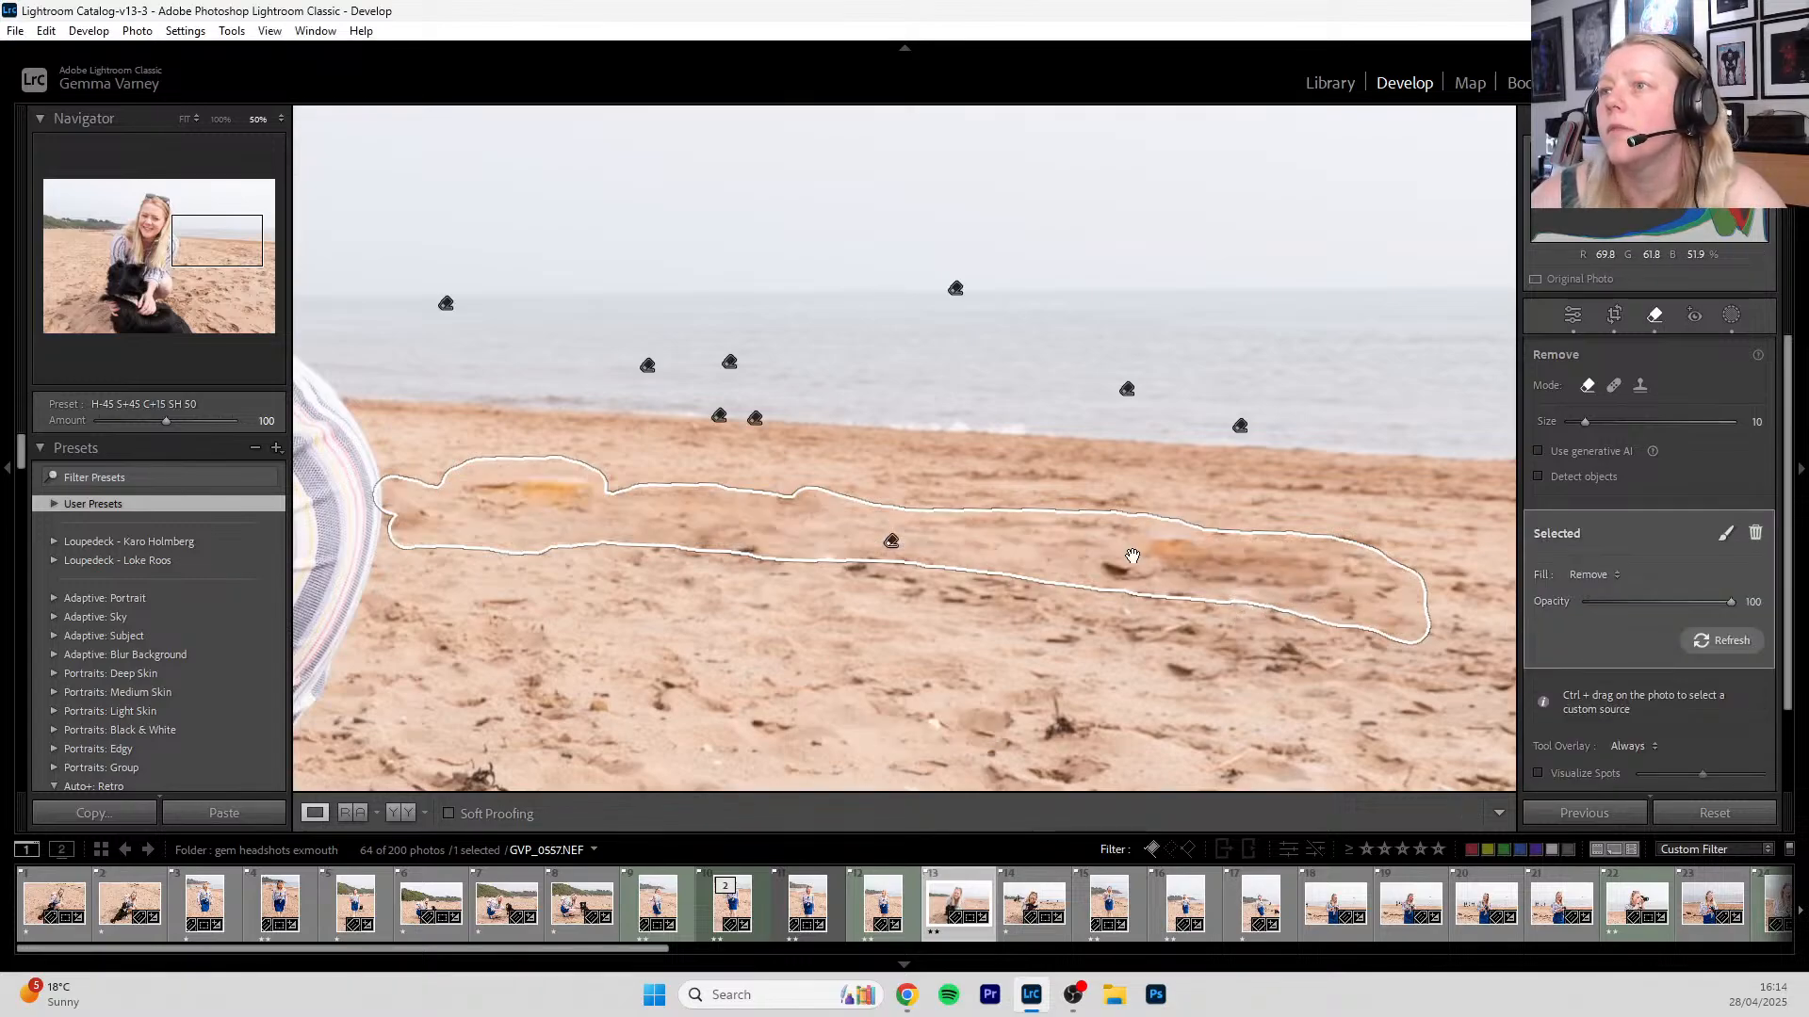
- Turn on generative AI and object detection, refresh the seaweed removal and delete that removal spot
{"action": "left_click", "coordinate": [1539, 451]}
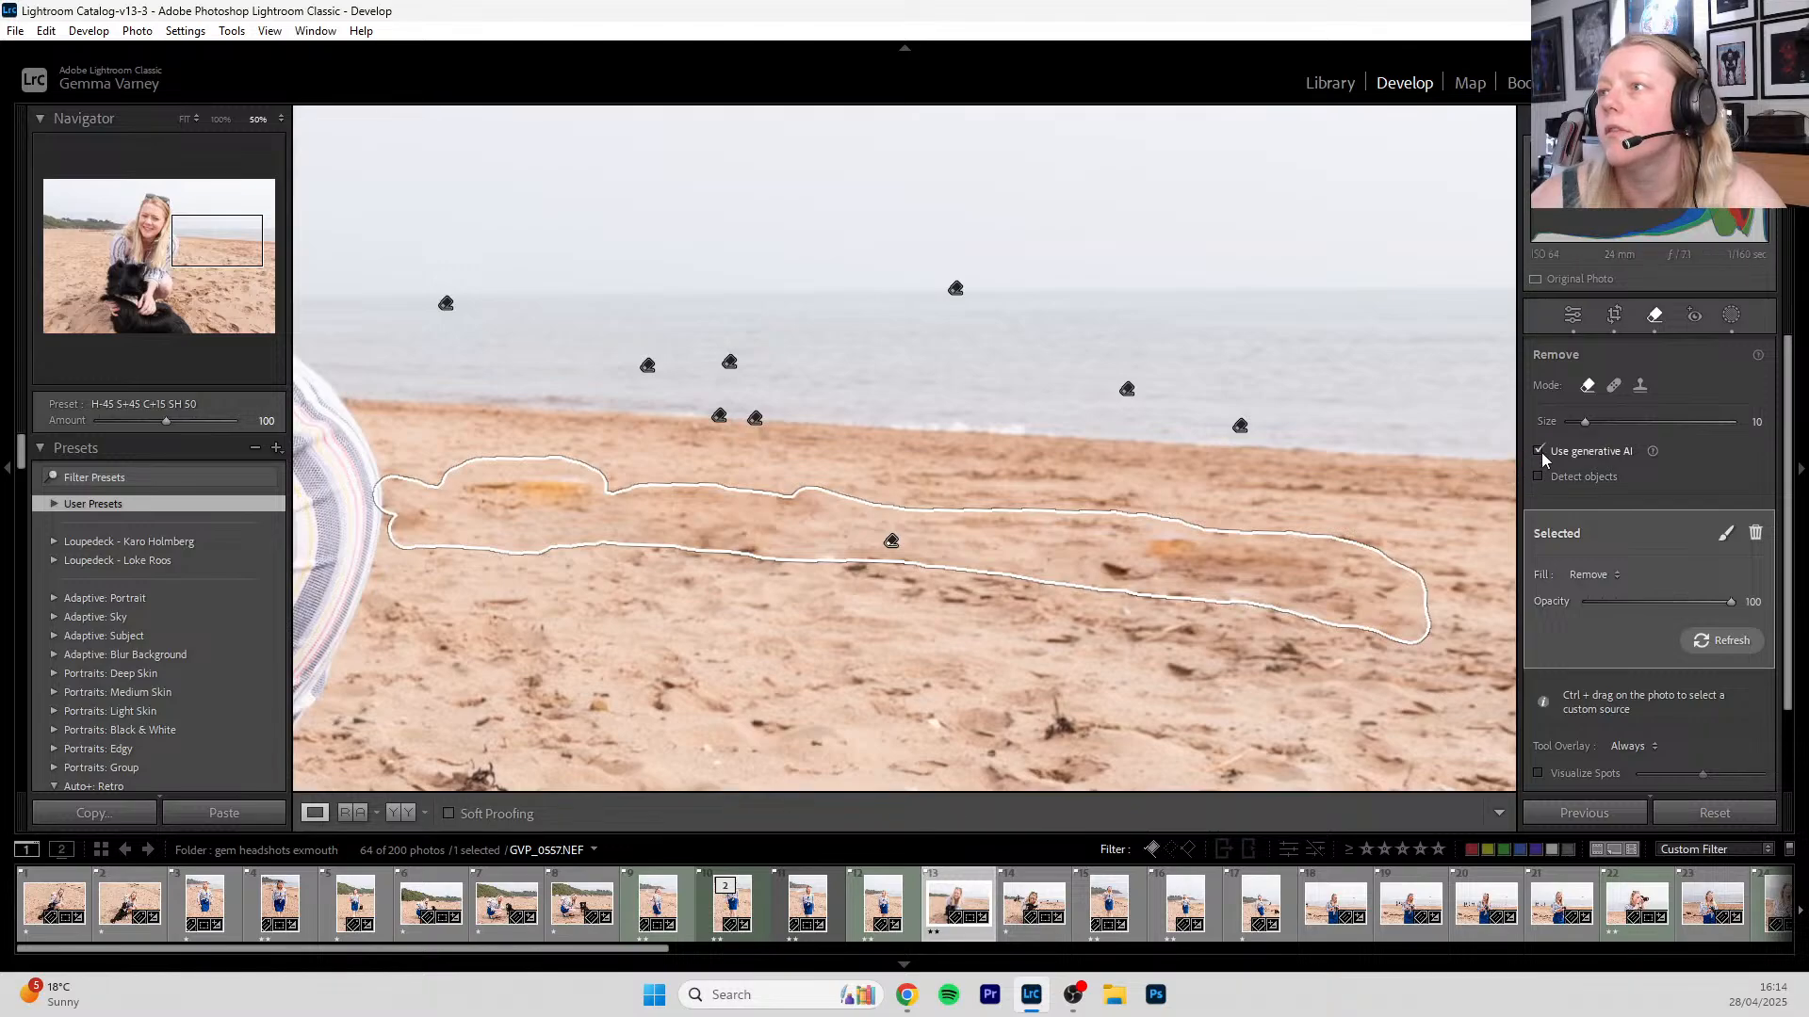
{"action": "left_click", "coordinate": [1539, 476]}
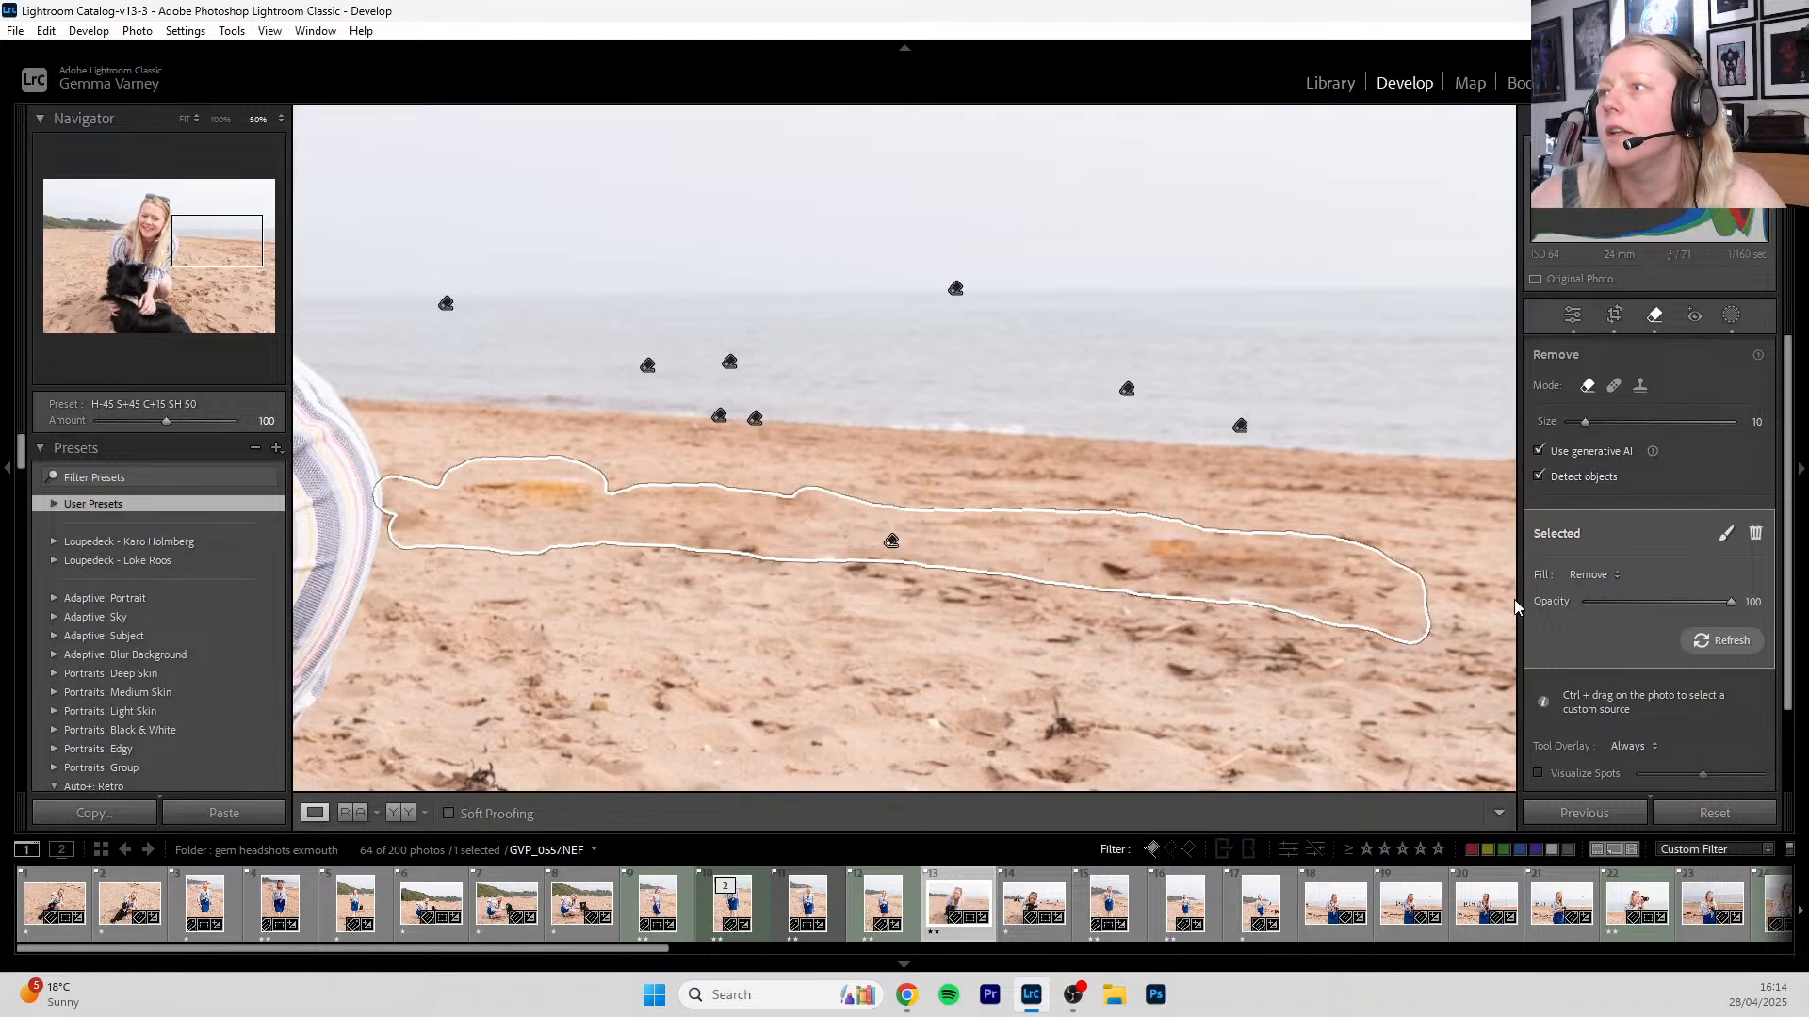
{"action": "left_click", "coordinate": [1716, 640]}
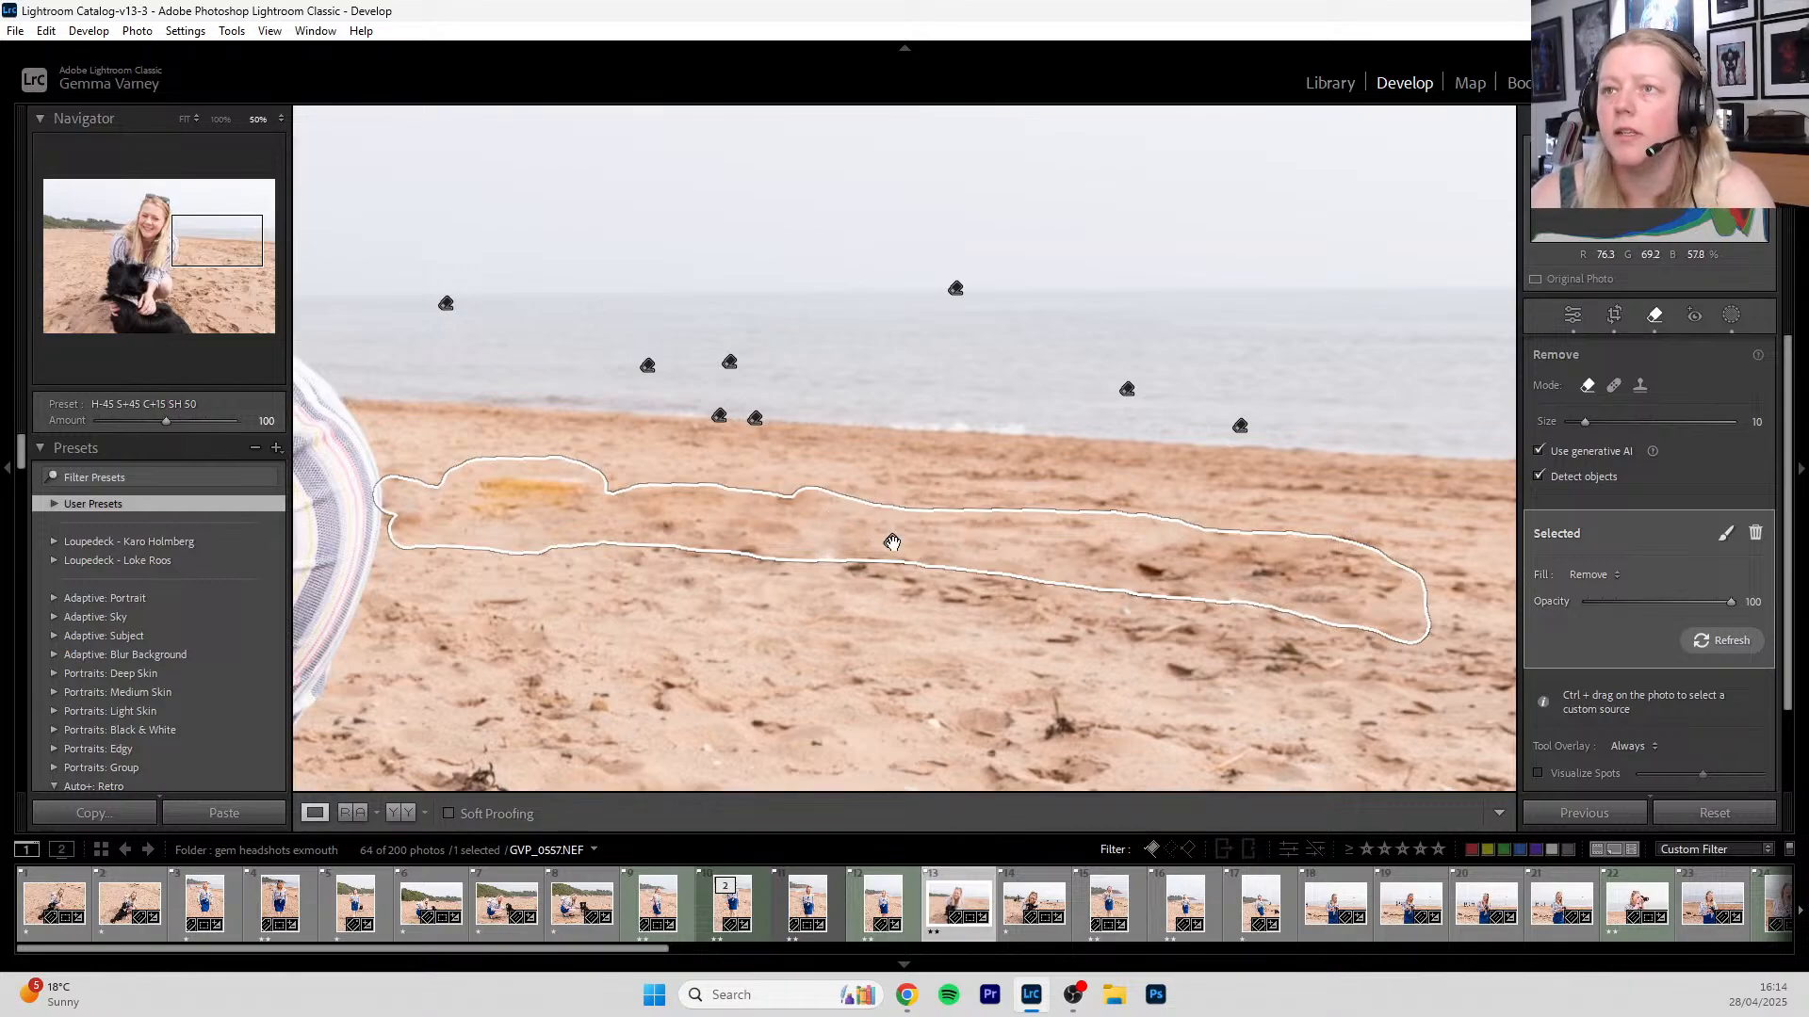
{"action": "left_click", "coordinate": [902, 544]}
{"action": "key", "text": "Delete"}
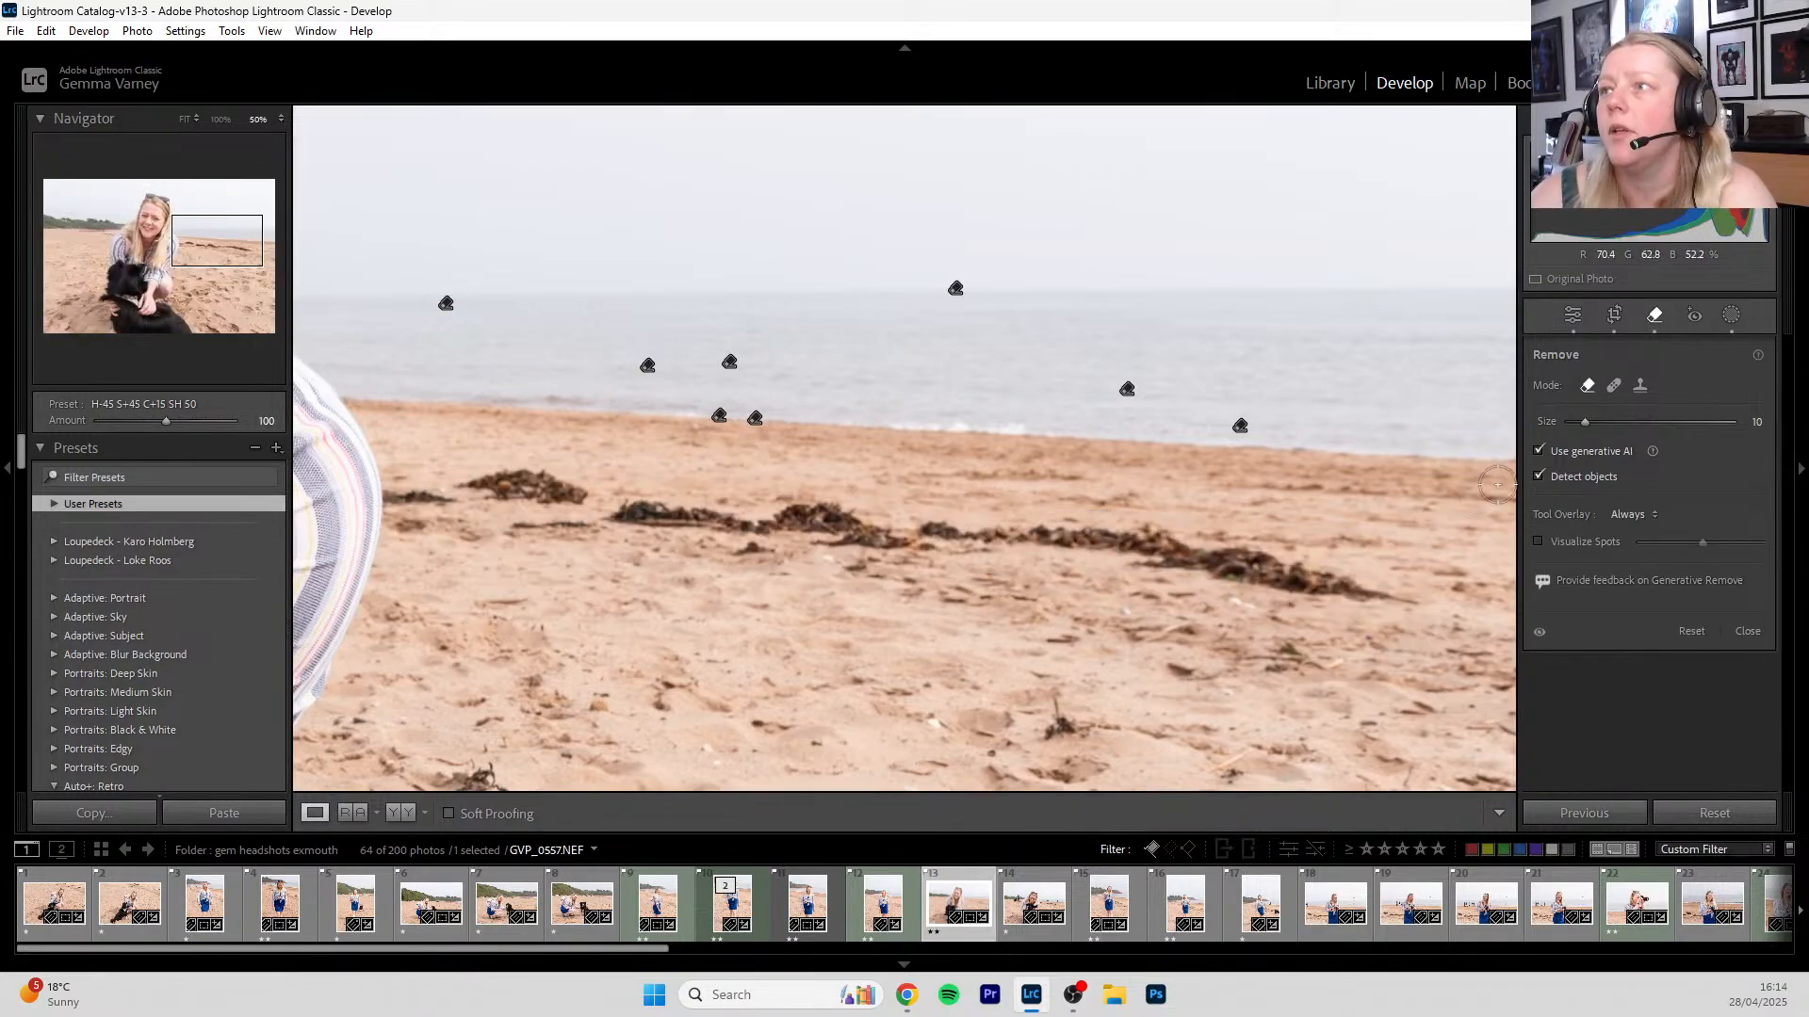
- Mask the whole seaweed band generously and subtract the sea and waterline strip above it with a size 19 brush
{"action": "mouse_move", "coordinate": [1407, 603]}
{"action": "left_mouse_down"}
{"action": "mouse_move", "coordinate": [1121, 535]}
{"action": "mouse_move", "coordinate": [699, 508]}
{"action": "mouse_move", "coordinate": [467, 468]}
{"action": "mouse_move", "coordinate": [413, 492]}
{"action": "mouse_move", "coordinate": [914, 554]}
{"action": "mouse_move", "coordinate": [1004, 539]}
{"action": "mouse_move", "coordinate": [1308, 595]}
{"action": "mouse_move", "coordinate": [1234, 545]}
{"action": "mouse_move", "coordinate": [1173, 533]}
{"action": "mouse_move", "coordinate": [821, 537]}
{"action": "mouse_move", "coordinate": [664, 563]}
{"action": "mouse_move", "coordinate": [410, 523]}
{"action": "left_mouse_up"}
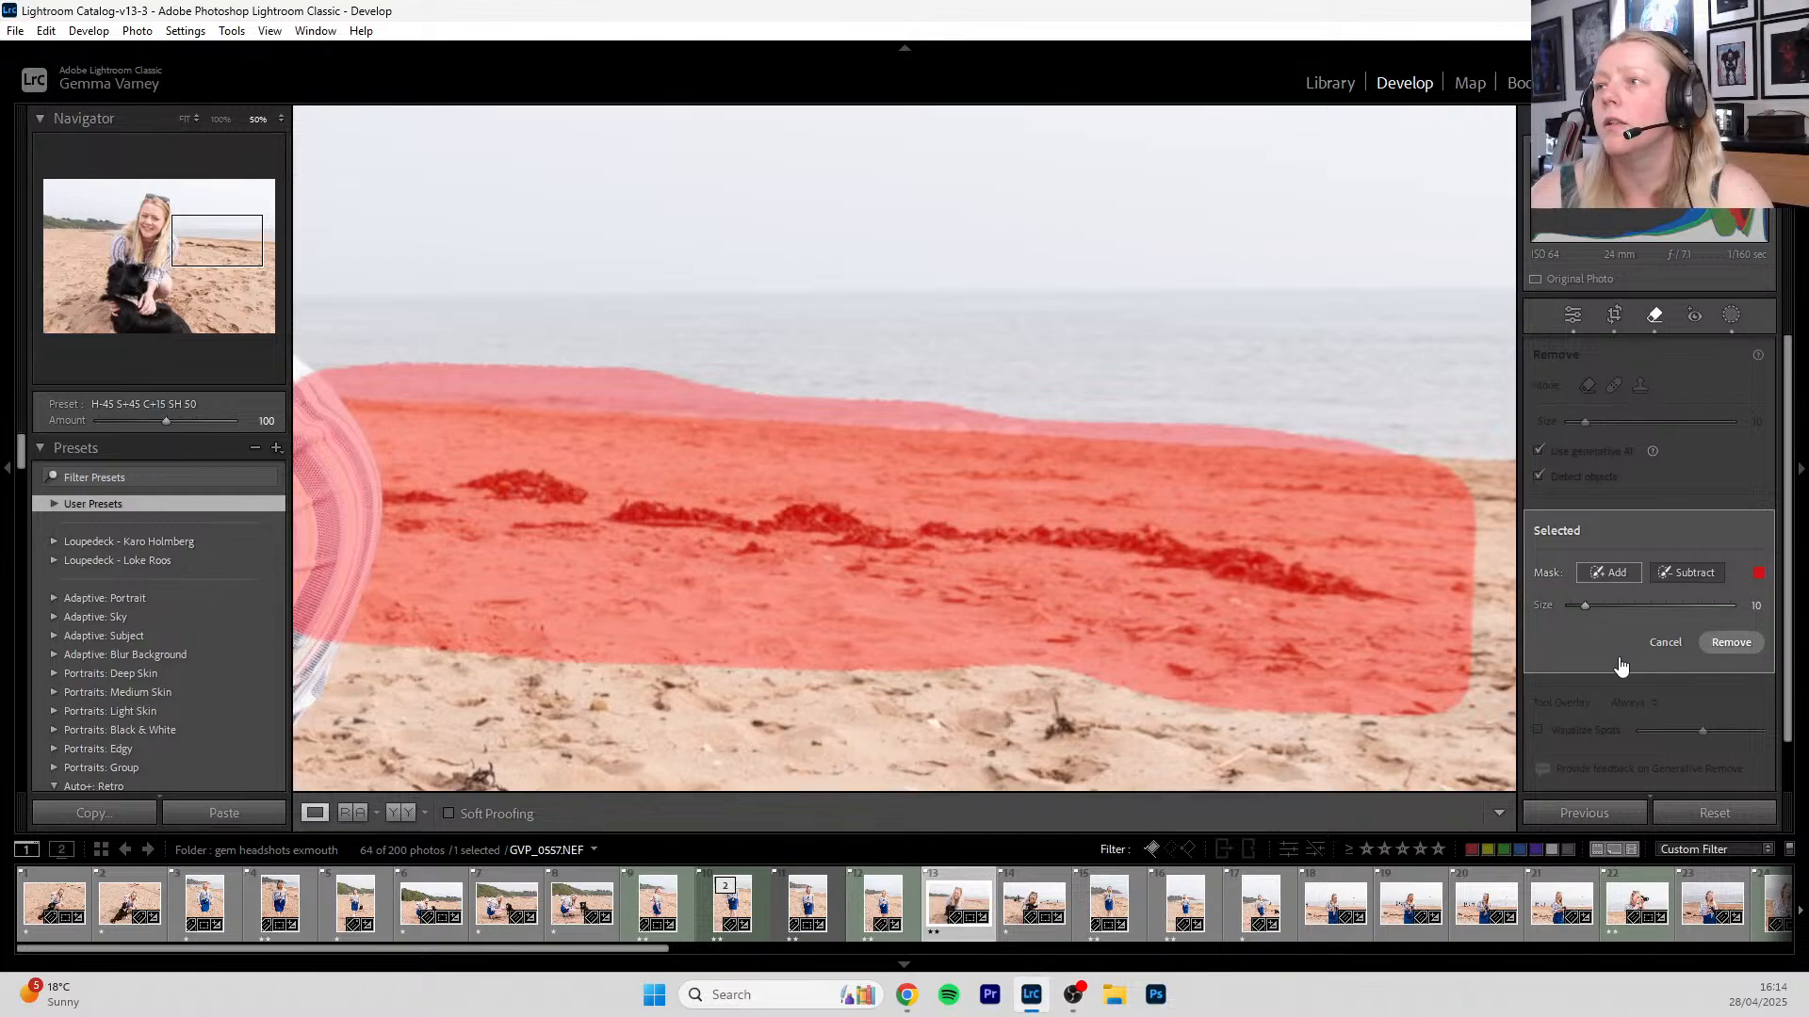
{"action": "left_click", "coordinate": [1686, 575]}
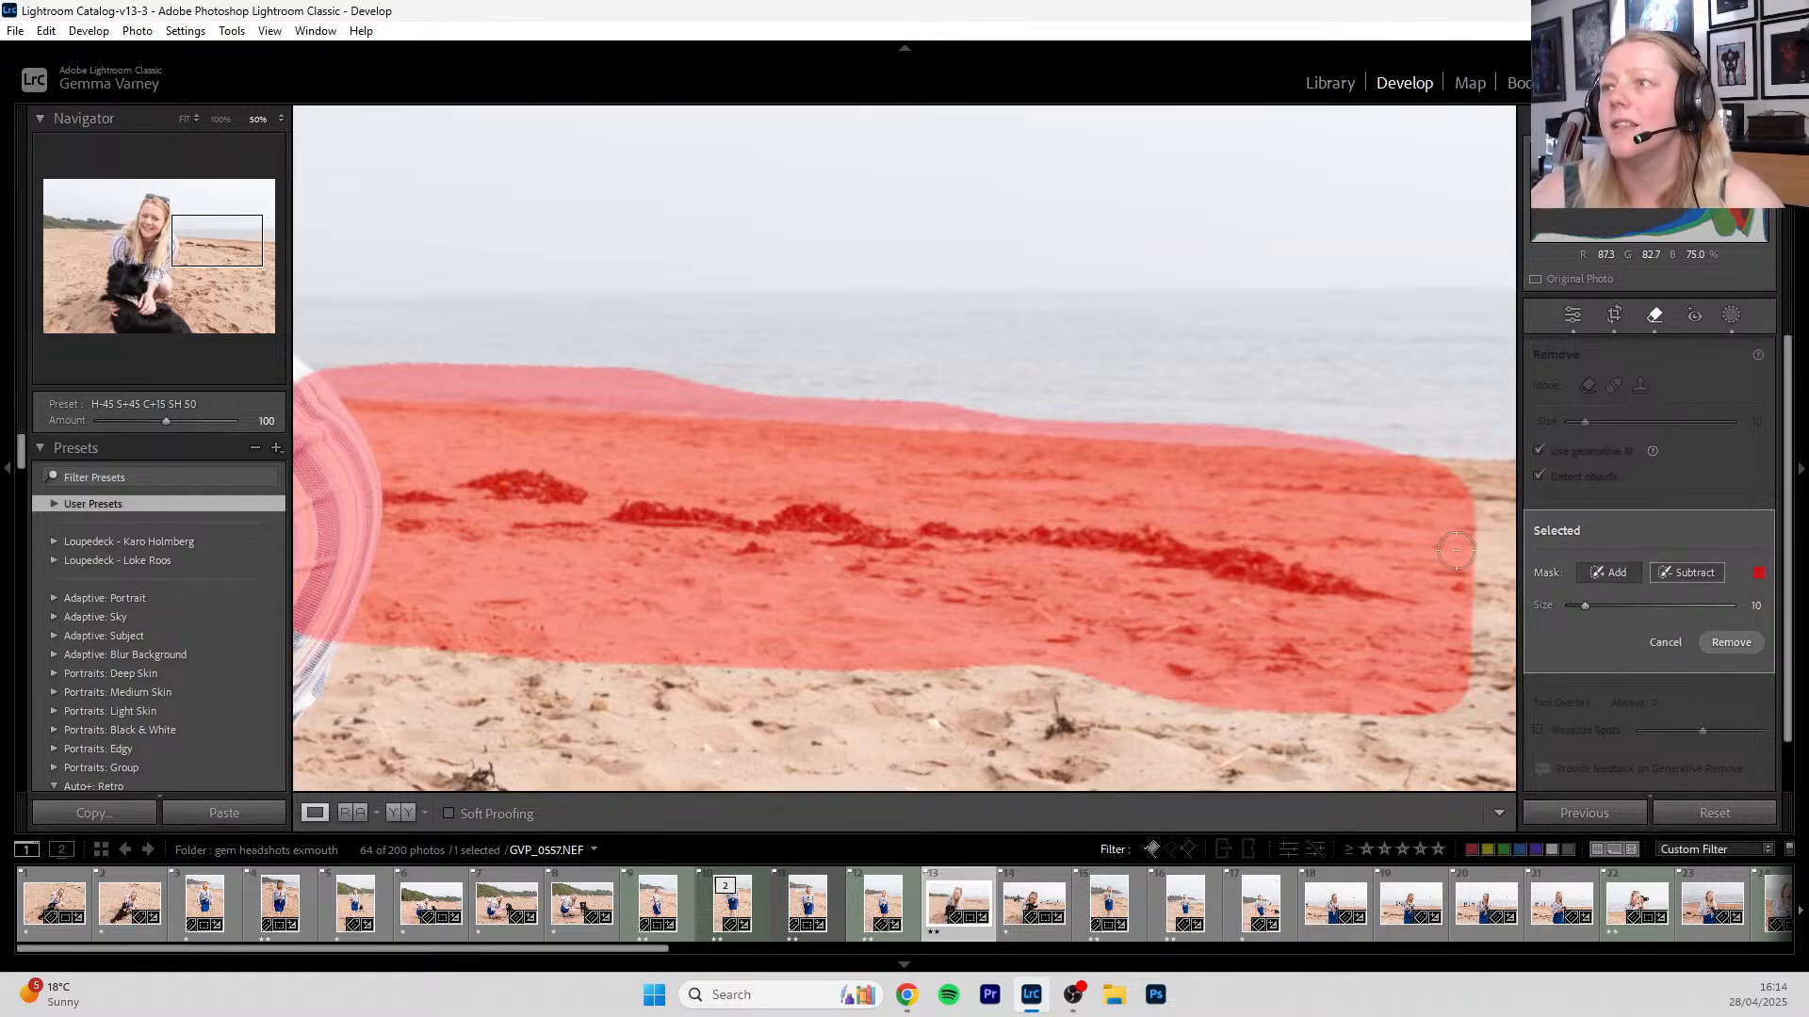
{"action": "scroll", "coordinate": [1461, 556], "scroll_direction": "up", "scroll_amount": 4}
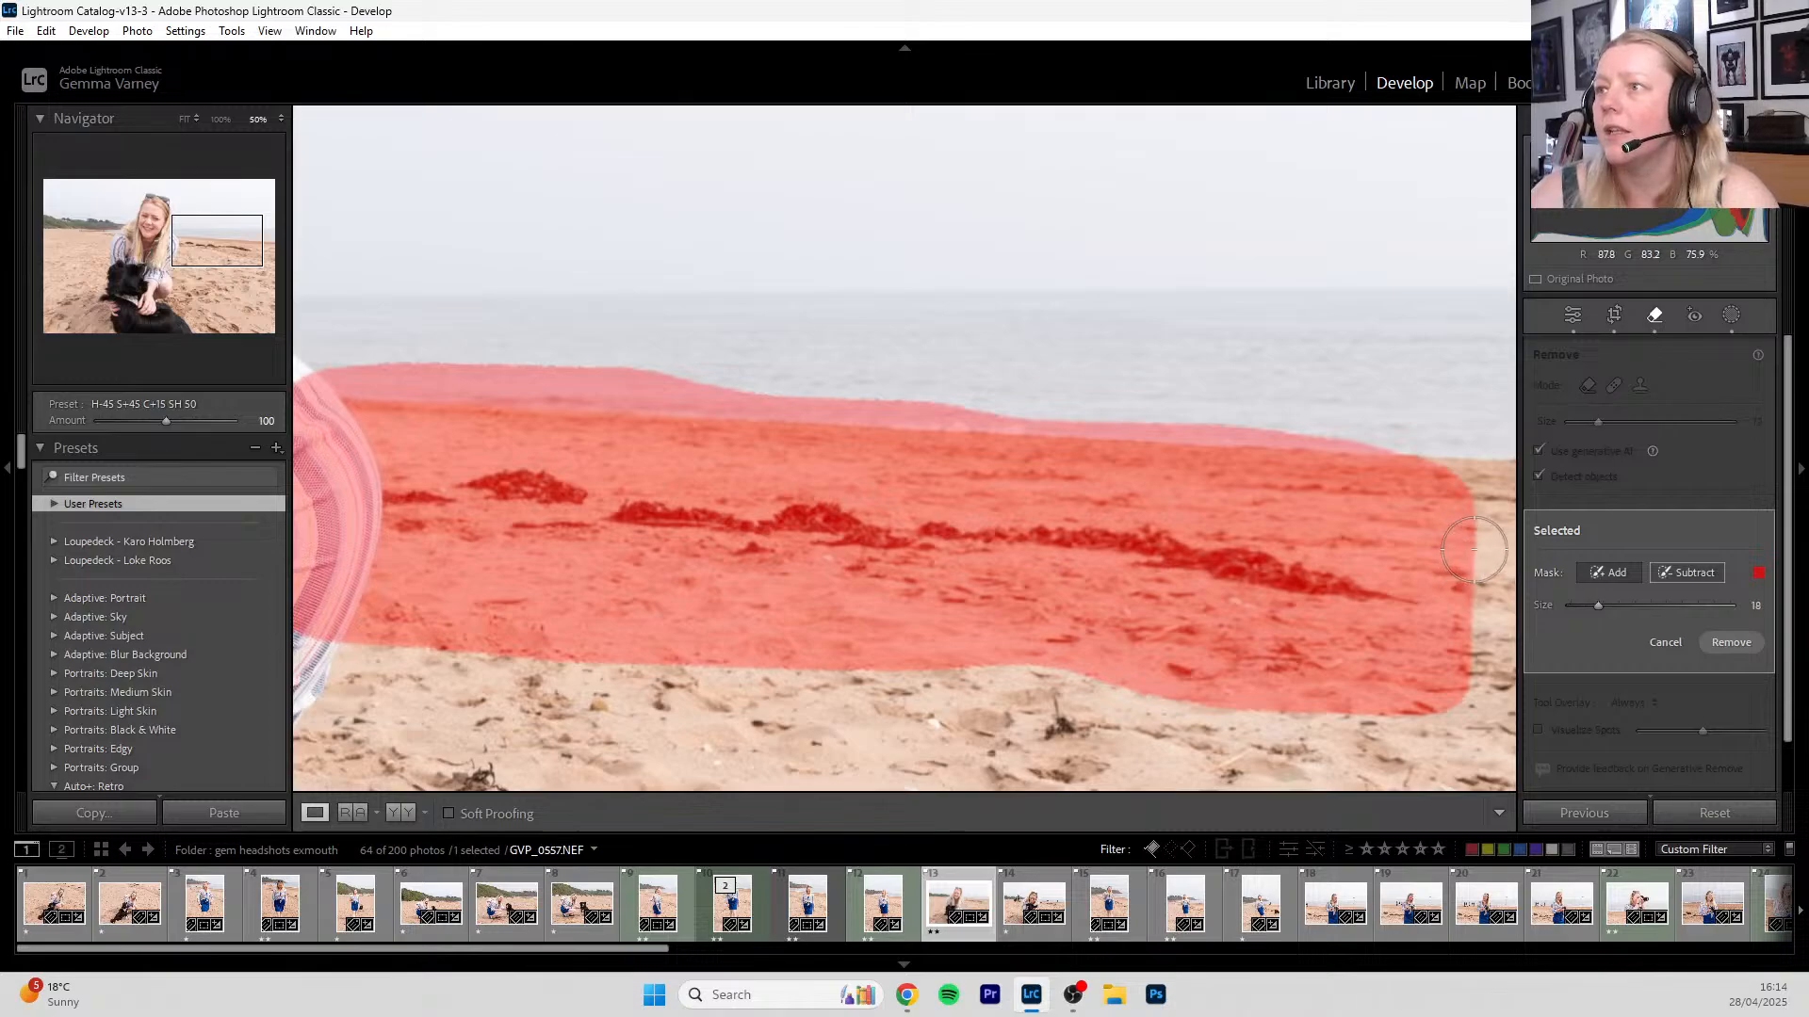
{"action": "left_click_drag", "start_coordinate": [994, 410], "coordinate": [282, 391]}
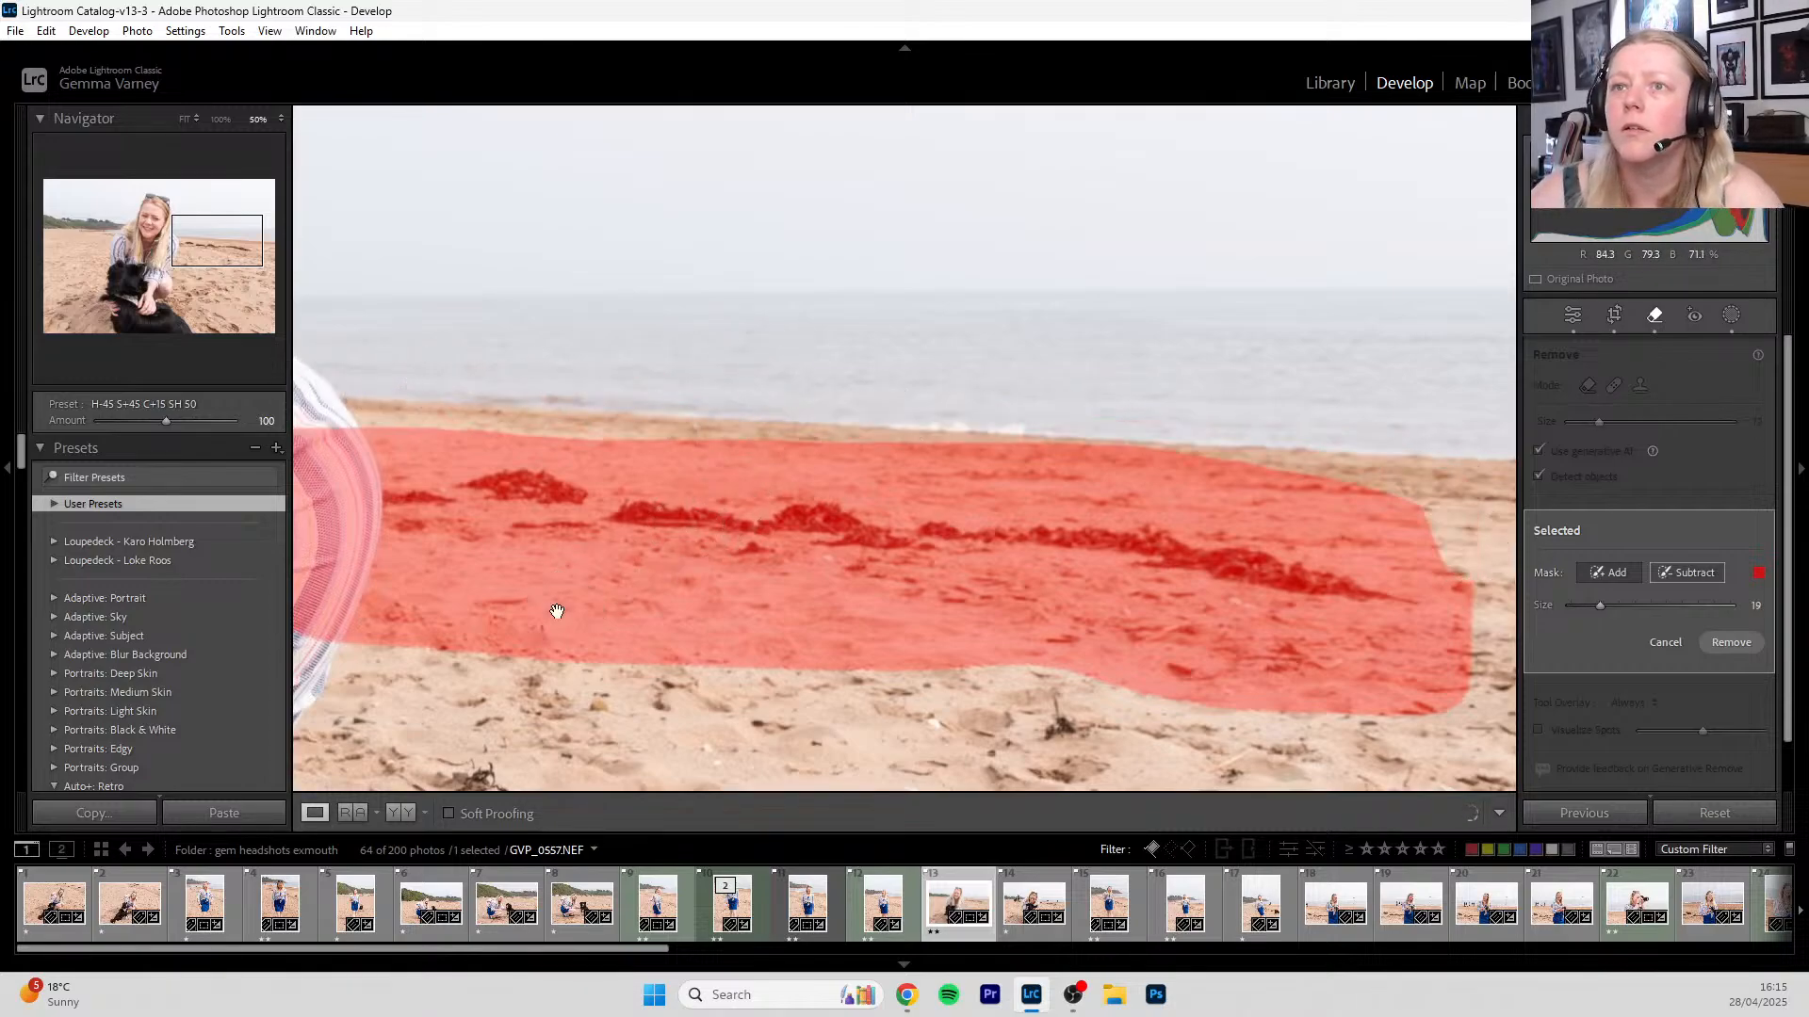
- Subtract the woman's striped sleeve and the surplus sand around the seaweed from the removal mask
{"action": "left_click_drag", "start_coordinate": [577, 613], "coordinate": [674, 537]}
{"action": "left_click_drag", "start_coordinate": [466, 372], "coordinate": [438, 490]}
{"action": "mouse_move", "coordinate": [393, 377]}
{"action": "left_mouse_down"}
{"action": "mouse_move", "coordinate": [407, 532]}
{"action": "mouse_move", "coordinate": [744, 556]}
{"action": "mouse_move", "coordinate": [1345, 648]}
{"action": "mouse_move", "coordinate": [1527, 645]}
{"action": "left_mouse_up"}
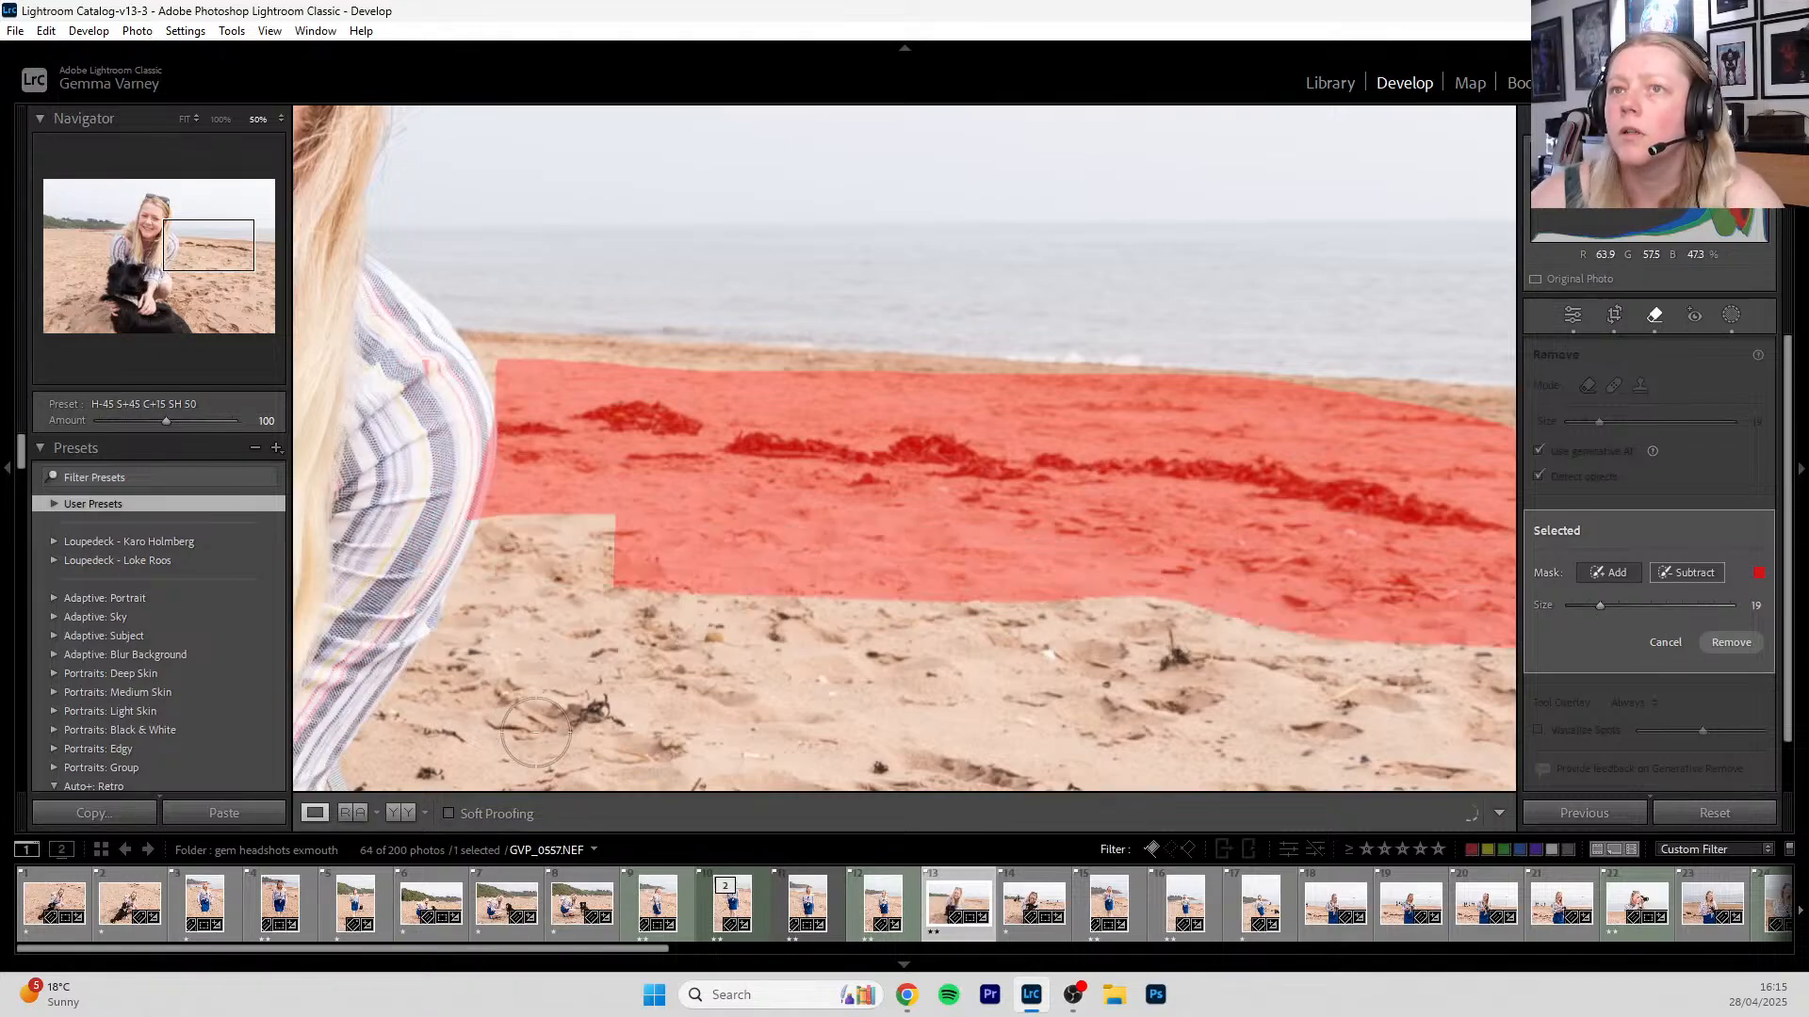
{"action": "left_click_drag", "start_coordinate": [792, 690], "coordinate": [581, 676]}
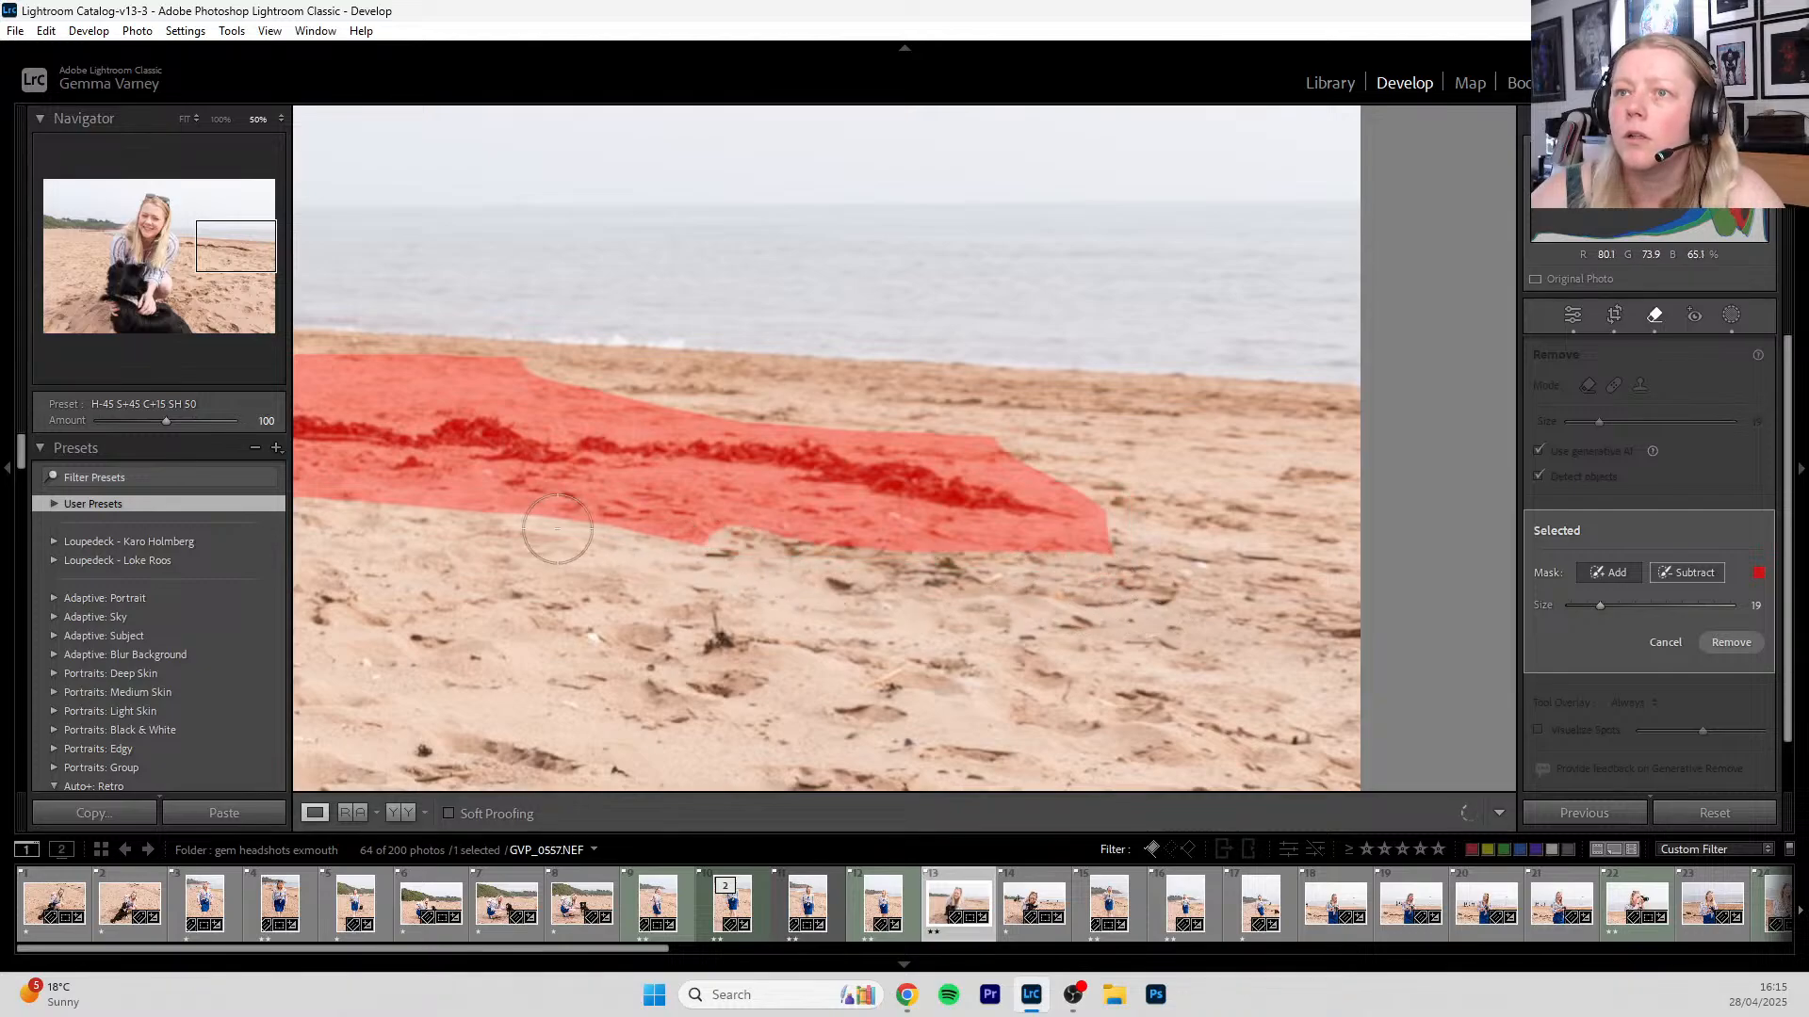
{"action": "left_click_drag", "start_coordinate": [443, 633], "coordinate": [1163, 607]}
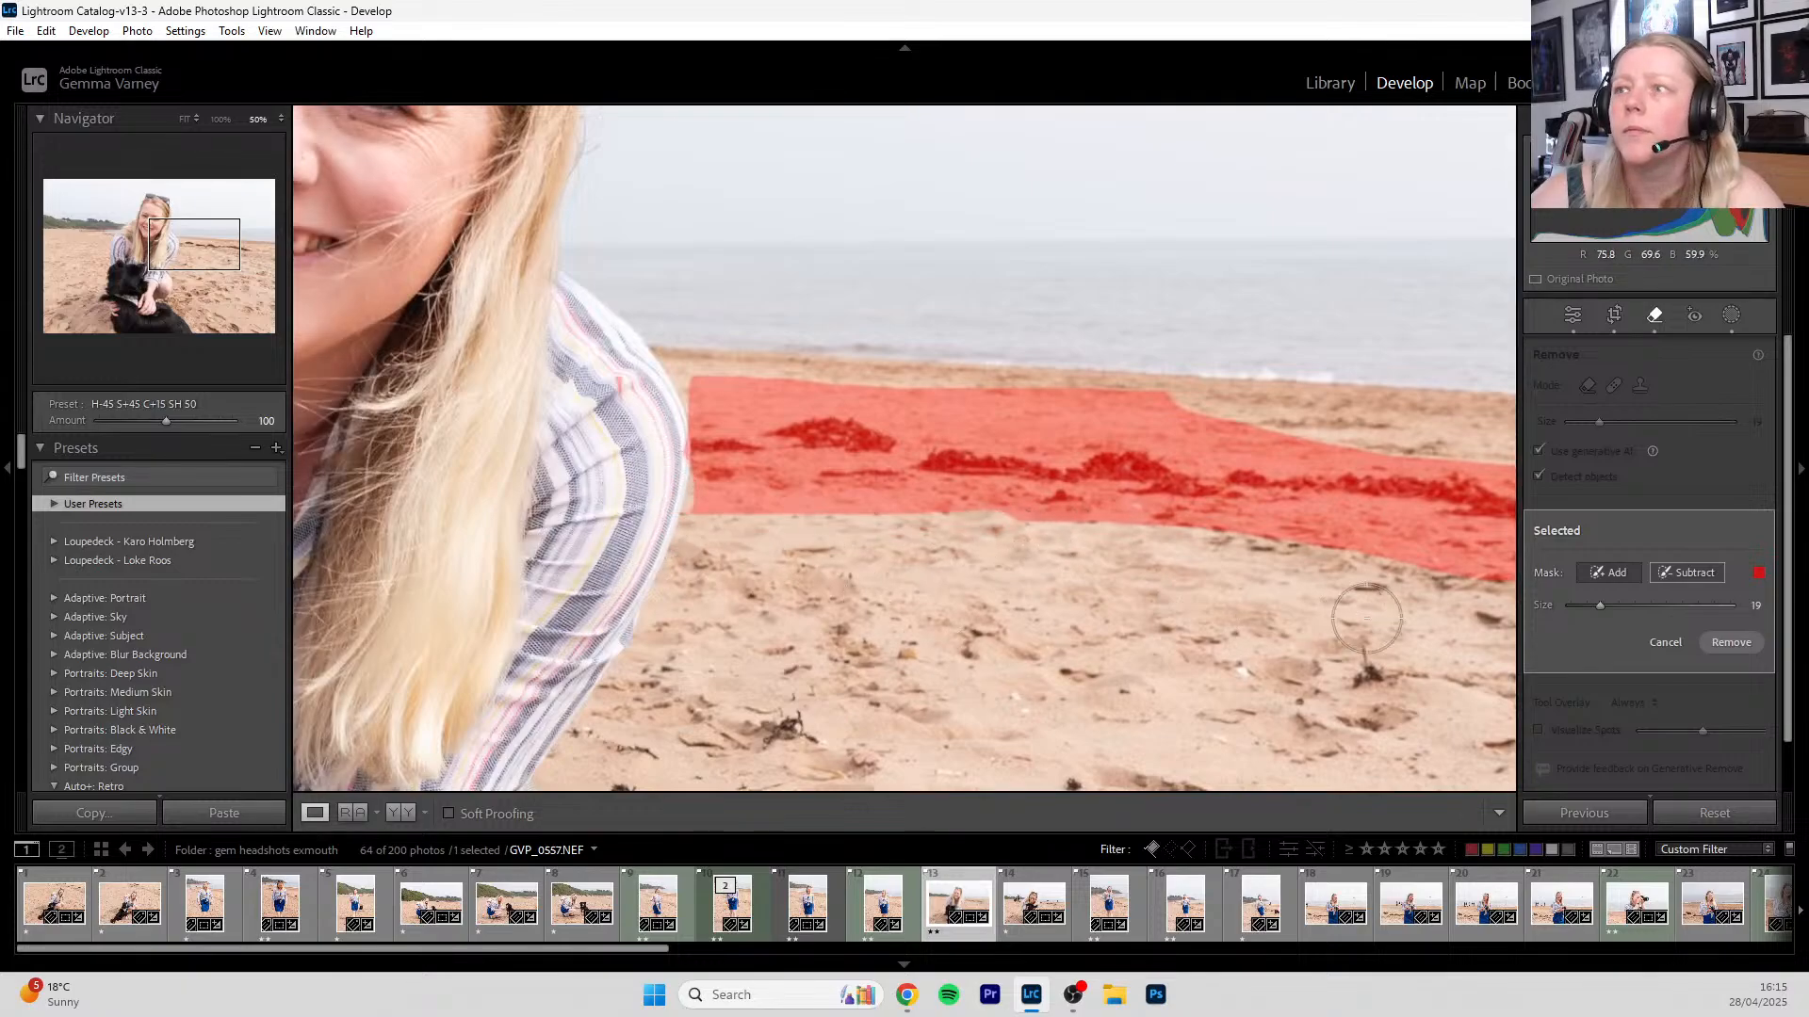
- Run the generative removal on the masked seaweed band and close the Remove tool
{"action": "left_click", "coordinate": [1731, 643]}
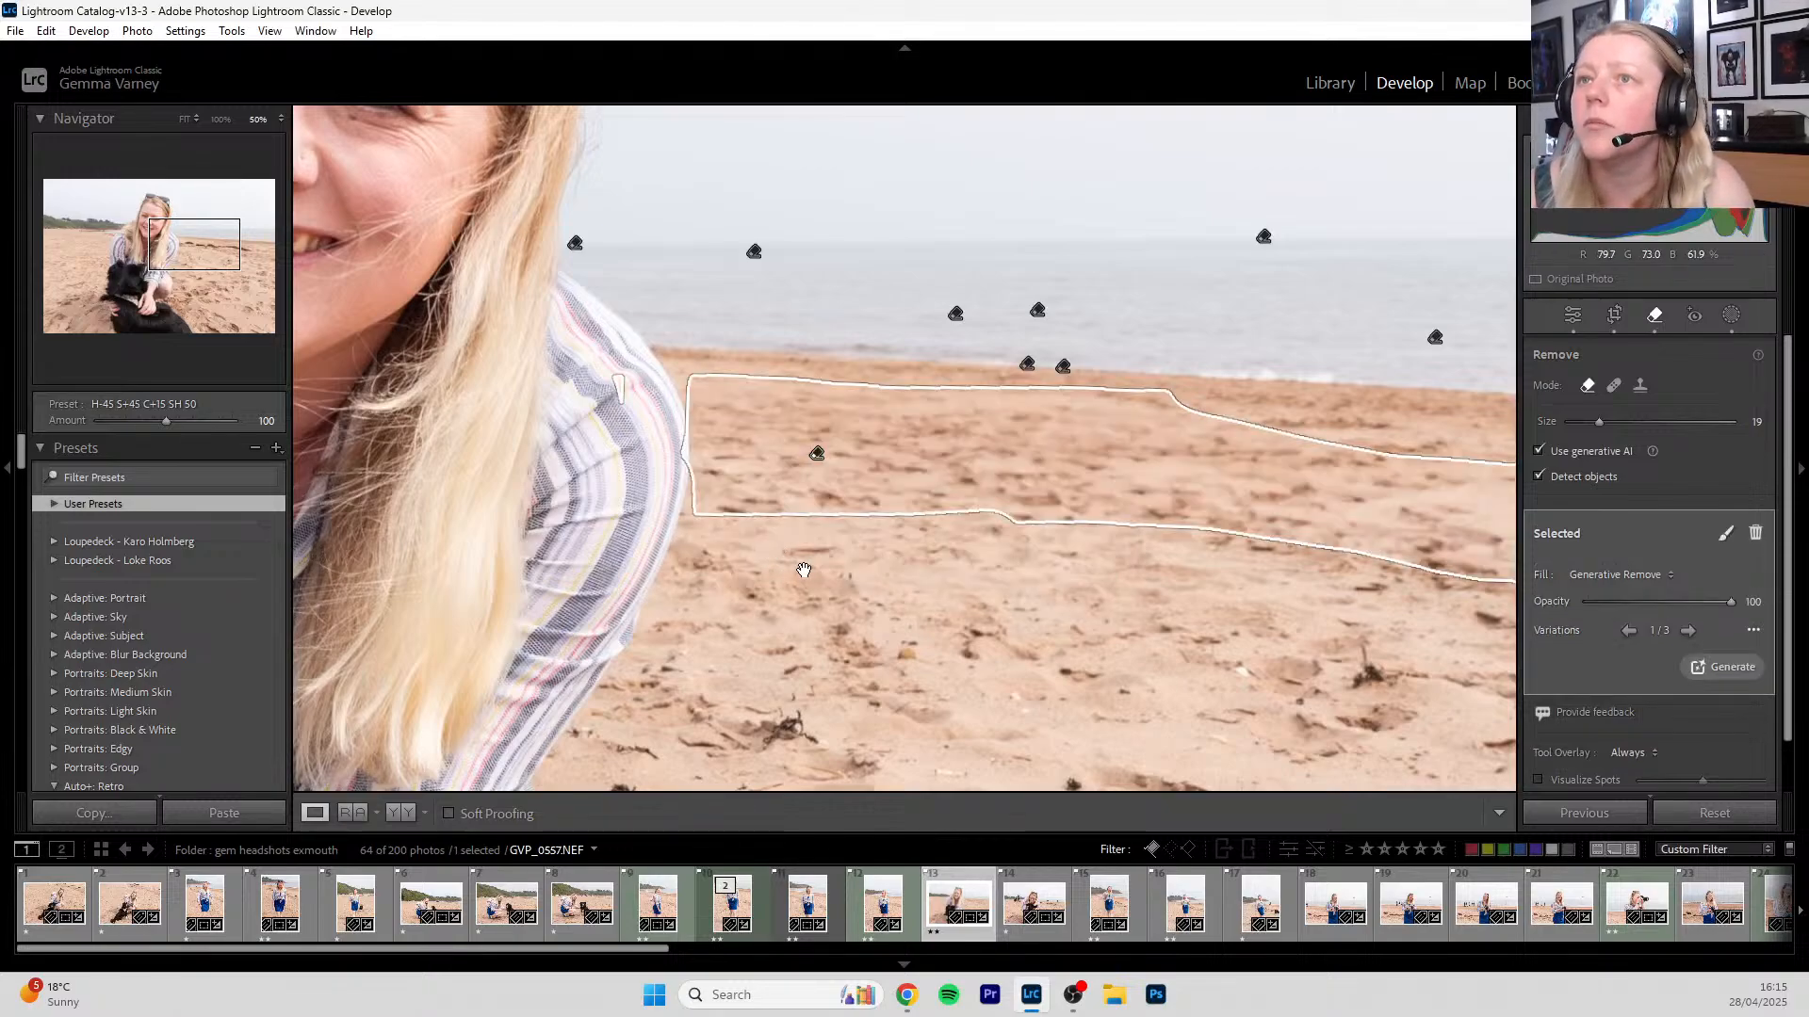
{"action": "left_click_drag", "start_coordinate": [867, 590], "coordinate": [732, 665]}
{"action": "key", "text": "q"}
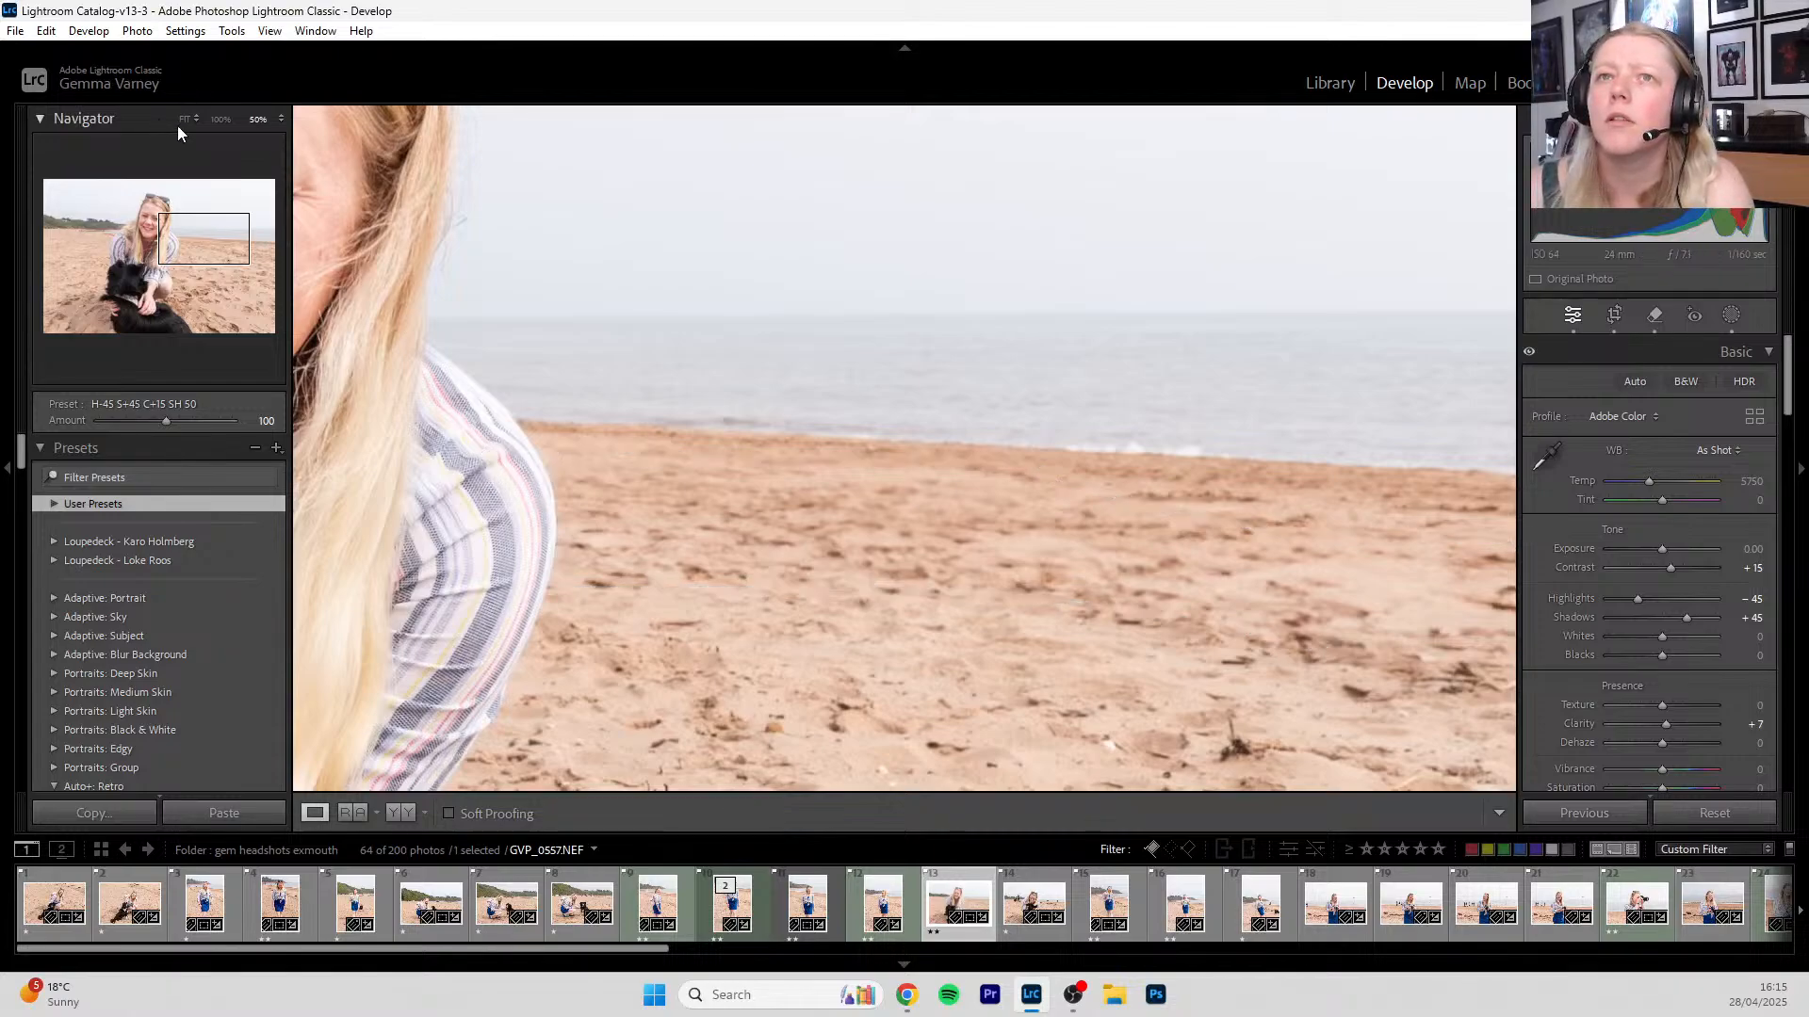
- Remove the small flaw on the shoulder of the striped shirt with a size 13 brush, generative AI and object detection off, and close the tool
{"action": "left_click", "coordinate": [218, 119]}
{"action": "left_click_drag", "start_coordinate": [537, 508], "coordinate": [1417, 622]}
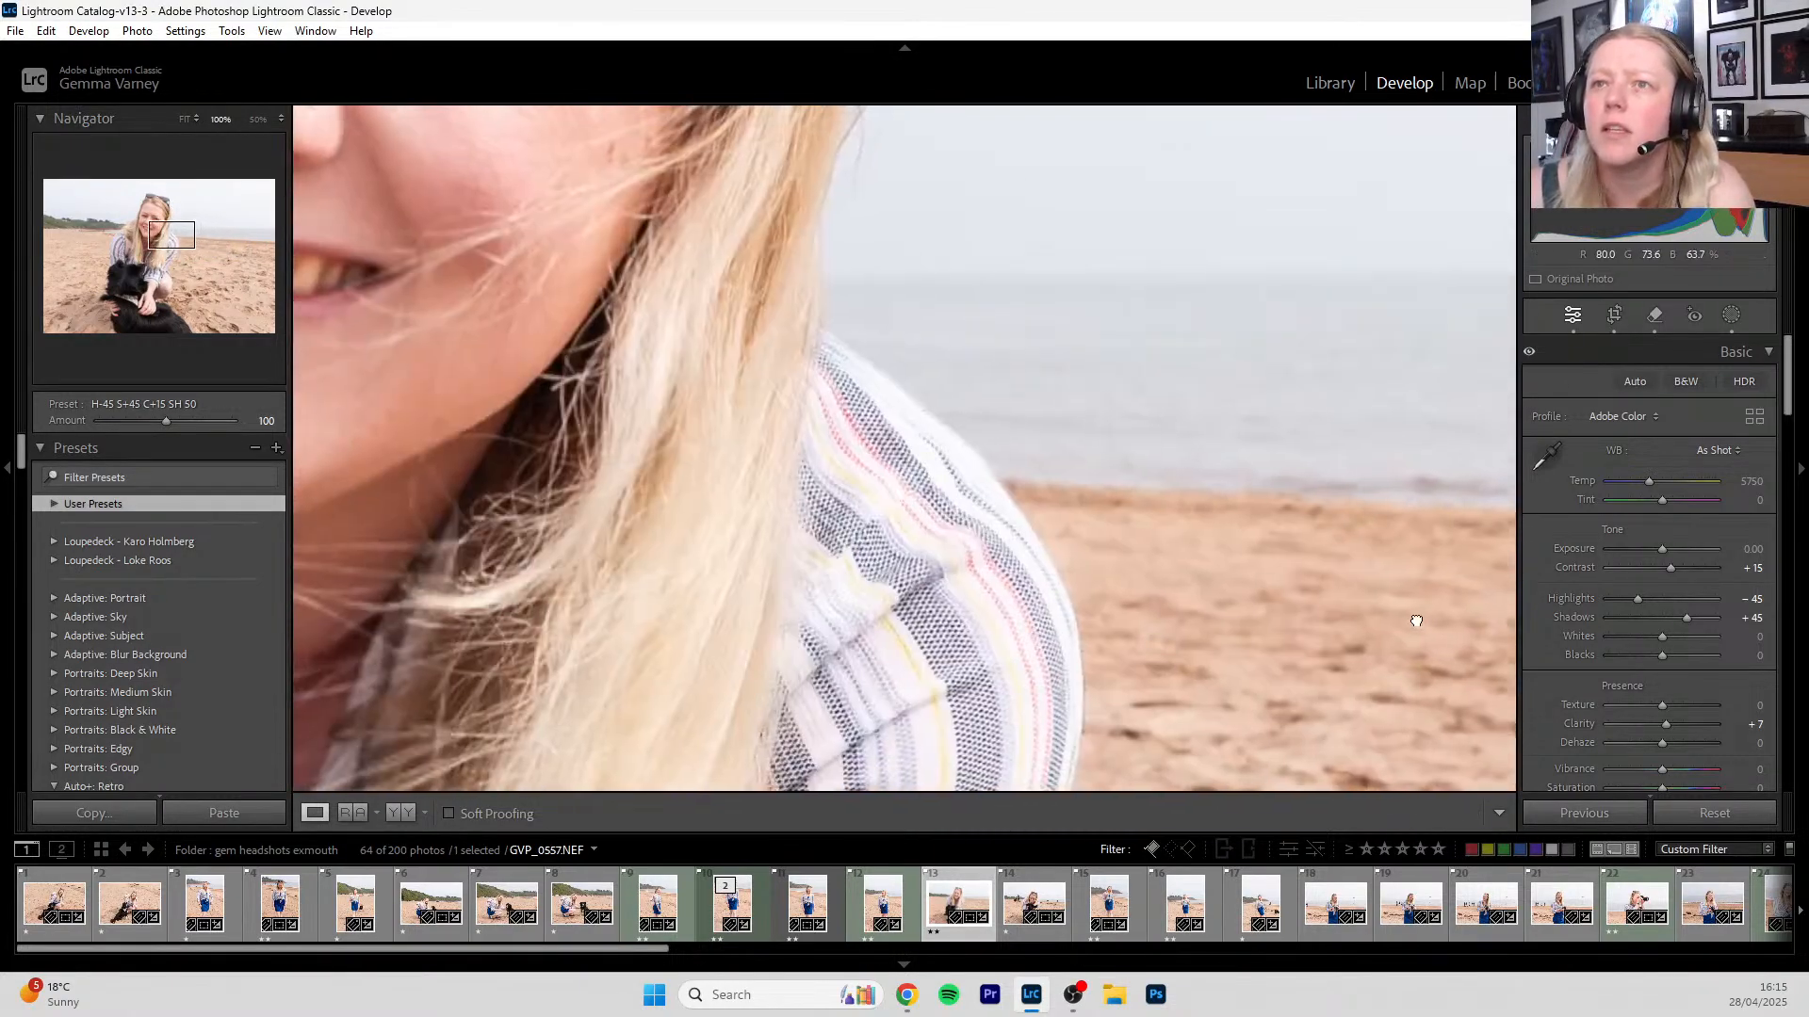
{"action": "left_click_drag", "start_coordinate": [964, 584], "coordinate": [906, 574]}
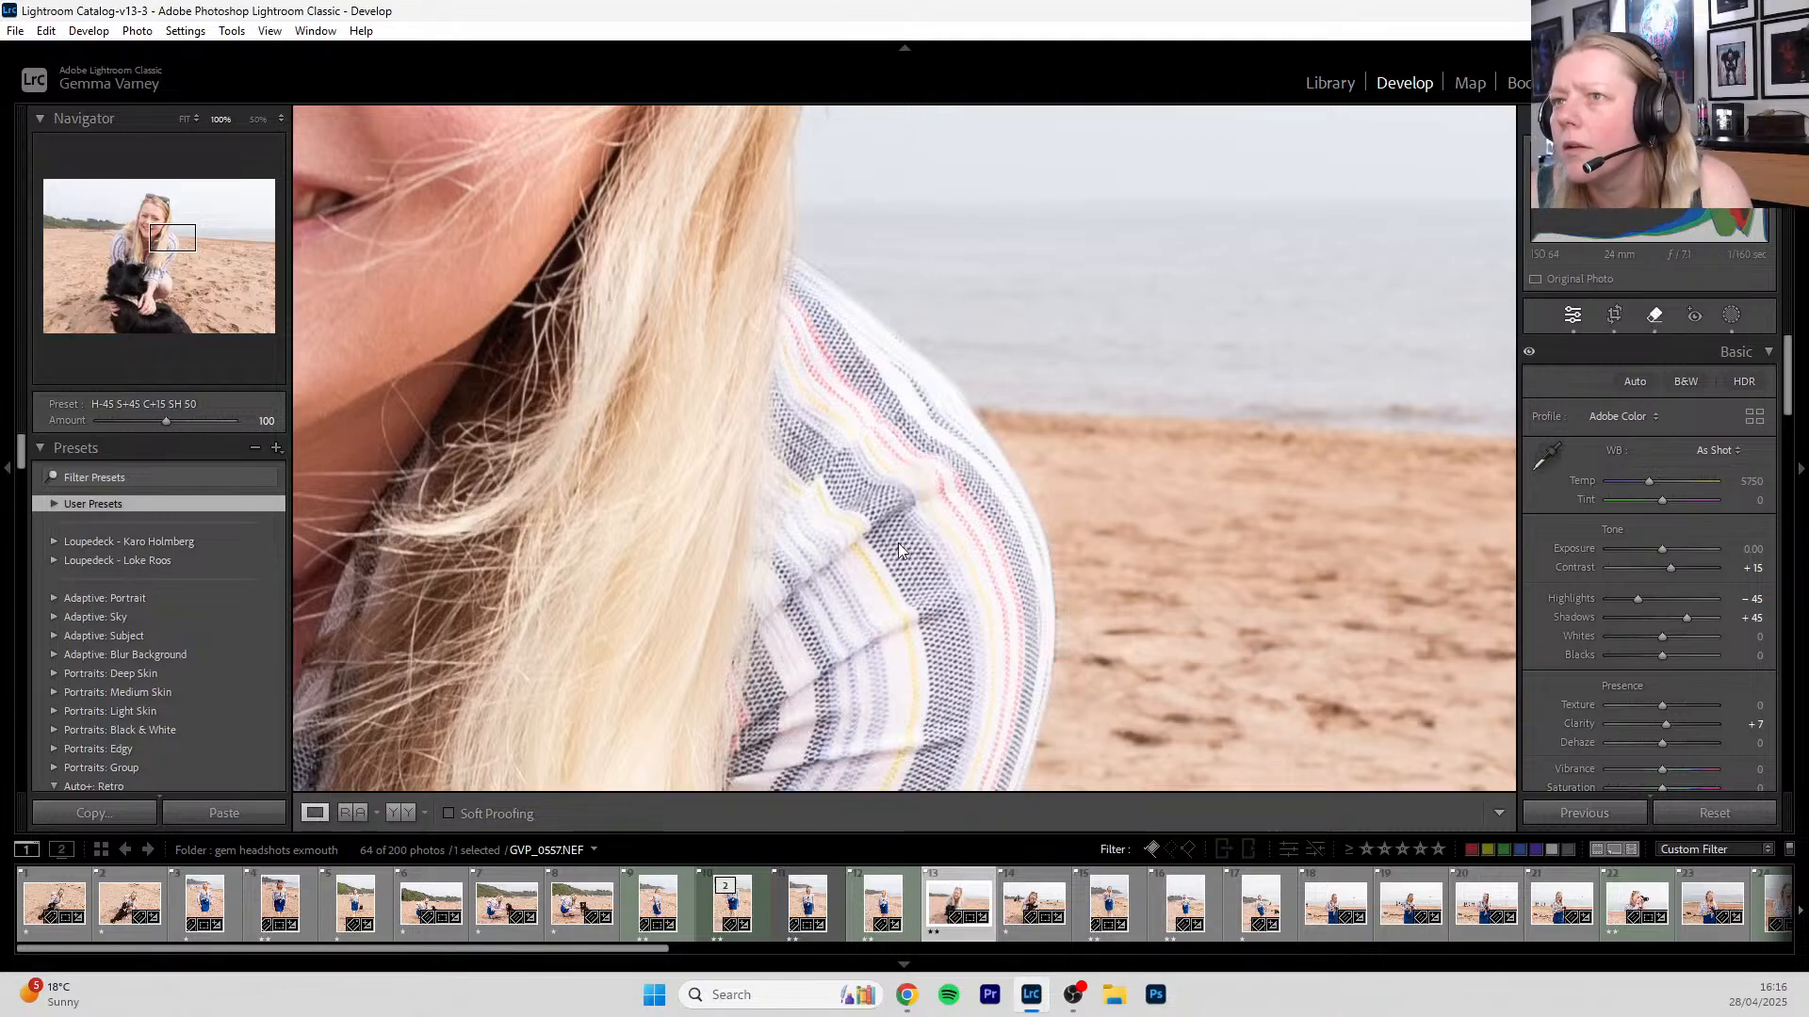
{"action": "key", "text": "q"}
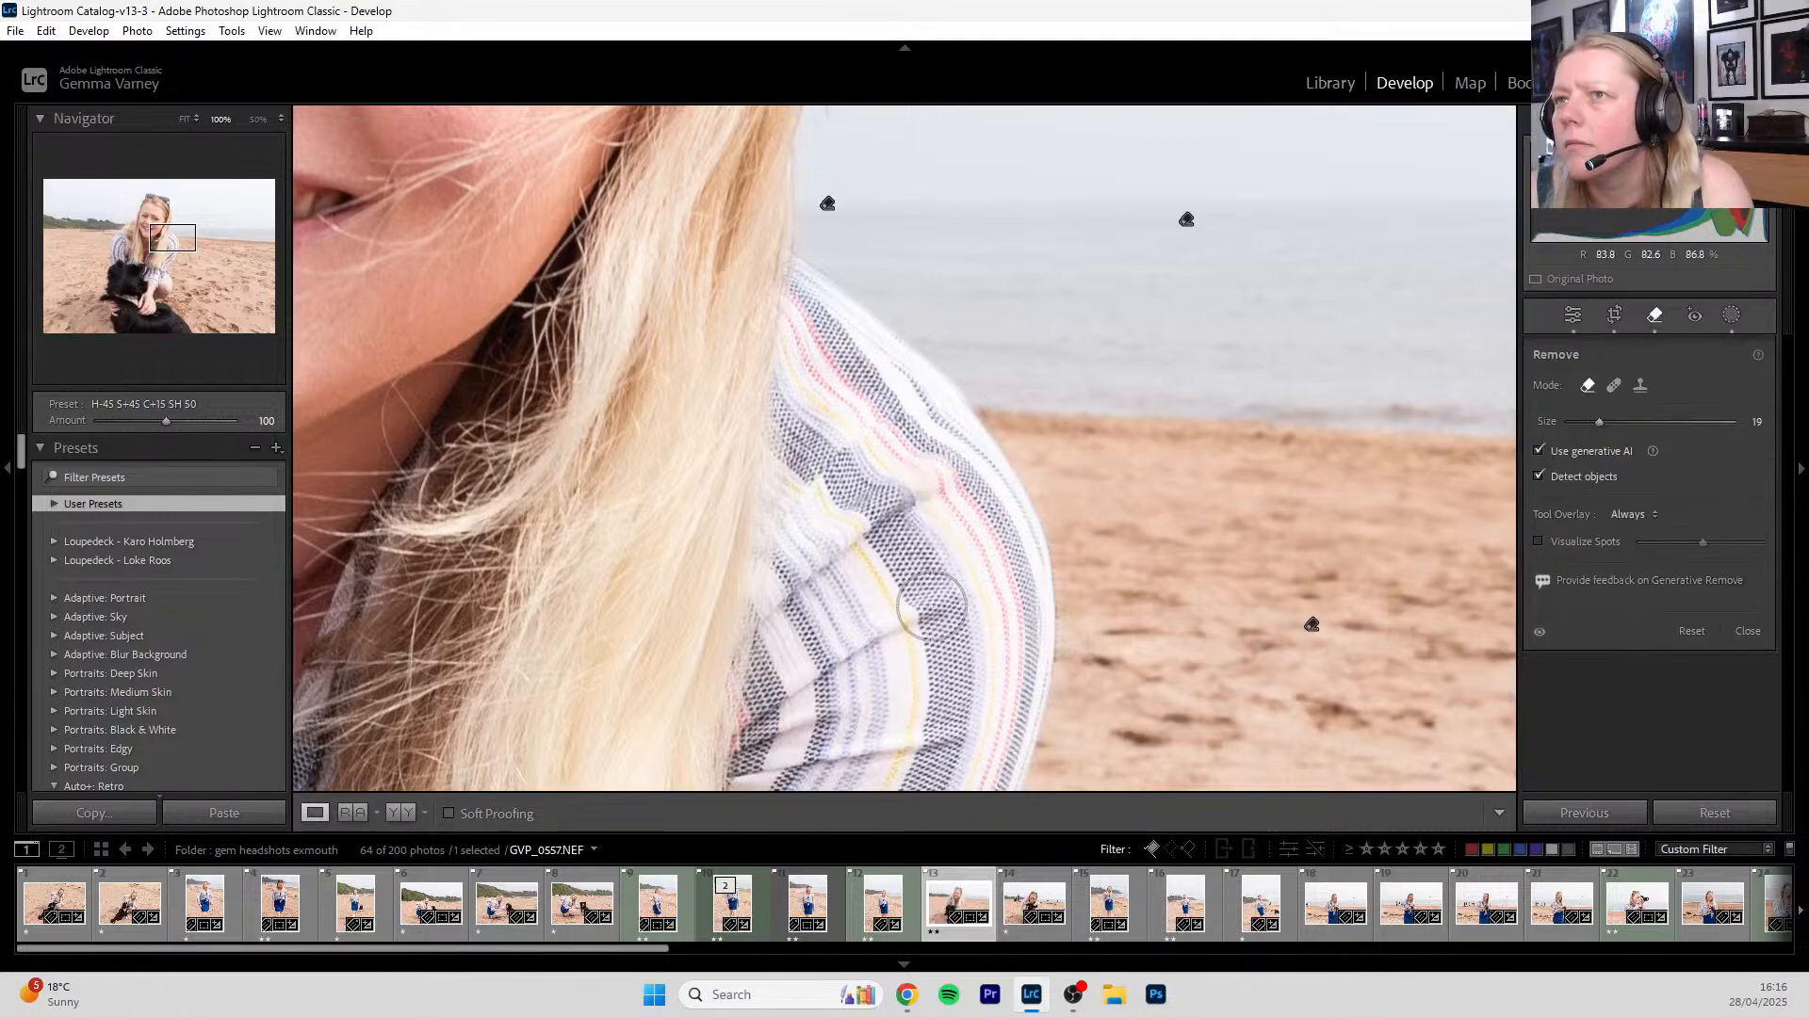
{"action": "scroll", "coordinate": [1050, 521], "scroll_direction": "down", "scroll_amount": 5}
{"action": "left_click", "coordinate": [1537, 452]}
{"action": "left_click", "coordinate": [919, 497]}
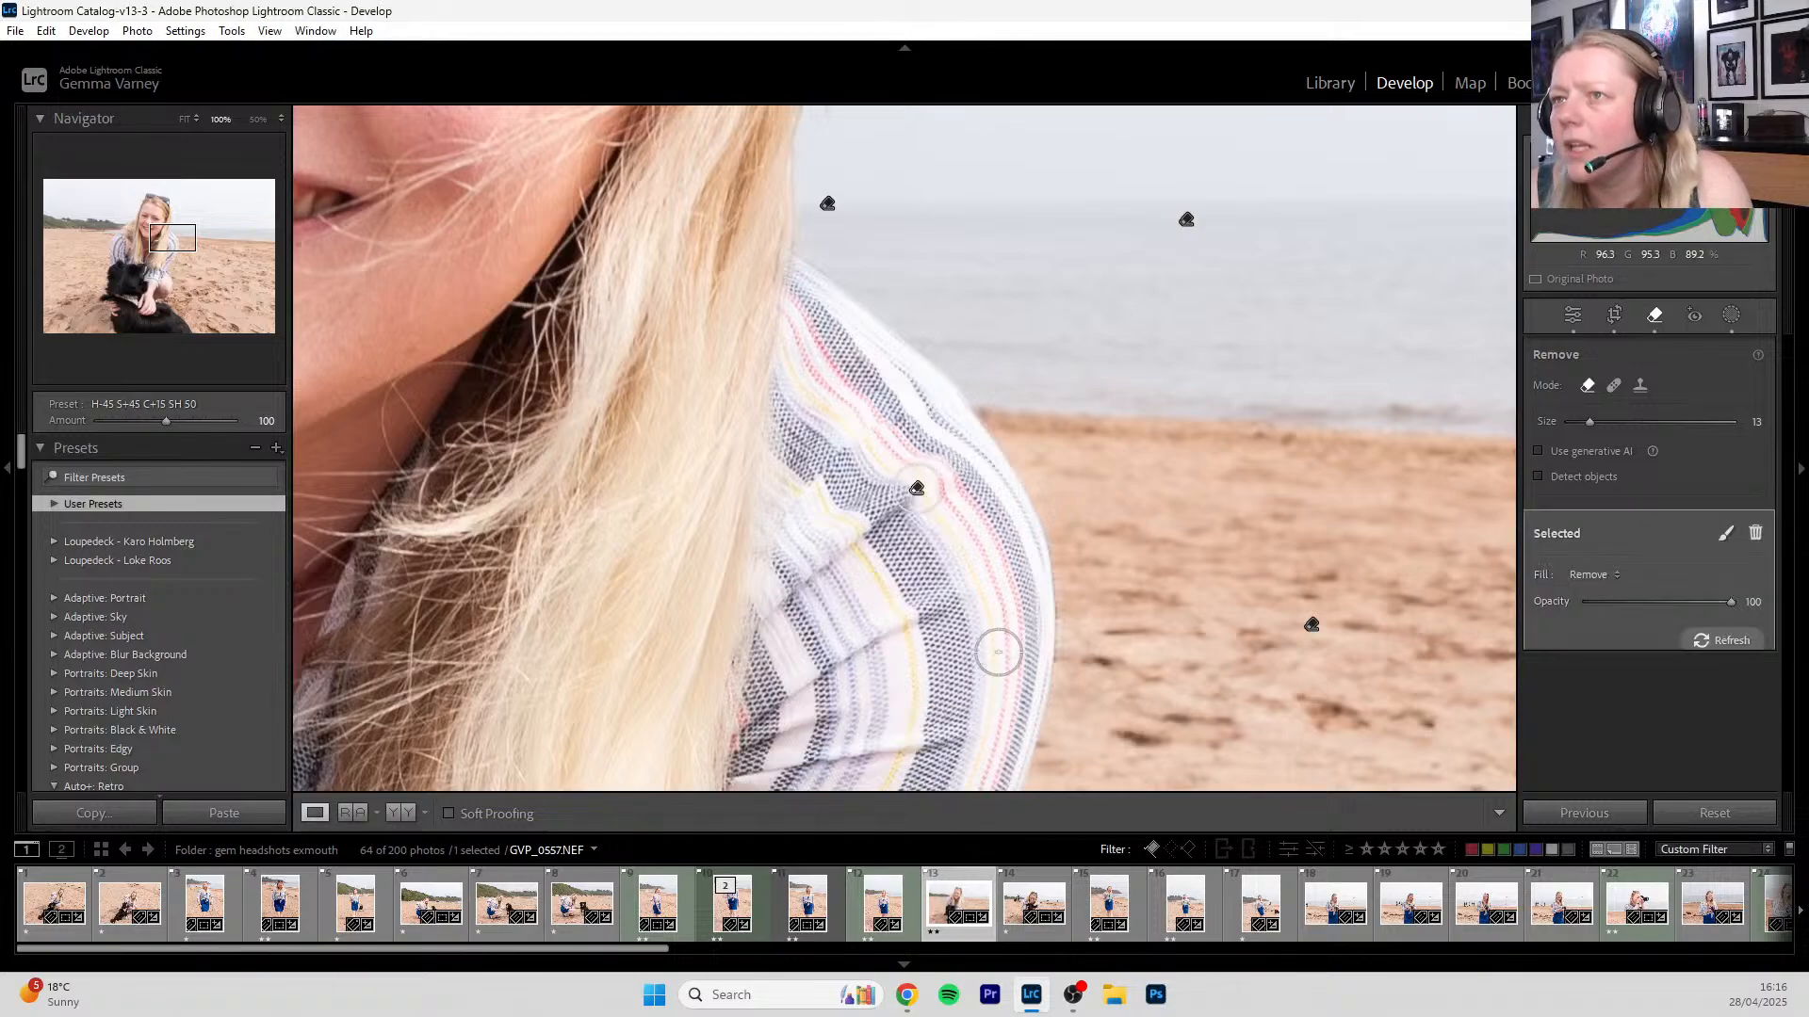
{"action": "key", "text": "Escape"}
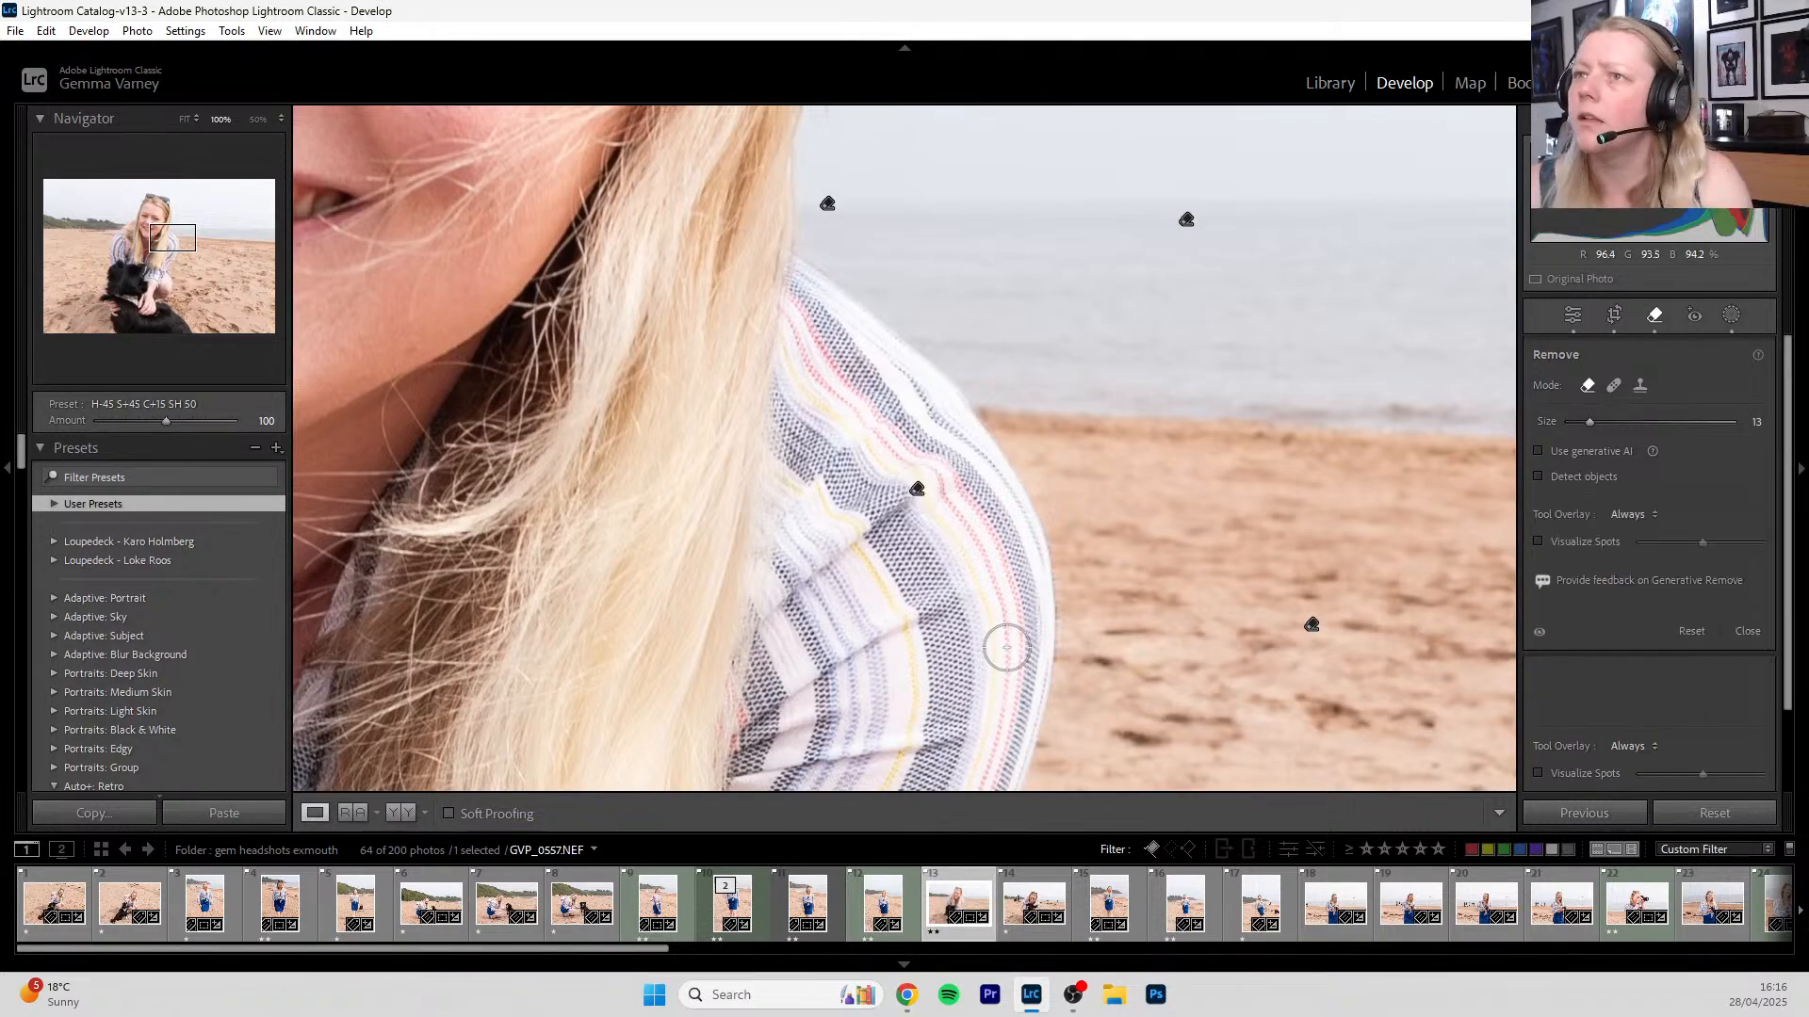
{"action": "key", "text": "q"}
- Remove the long stick and the leftover twig beneath it from the sand beside the woman, and close the tool
{"action": "left_click", "coordinate": [1198, 623]}
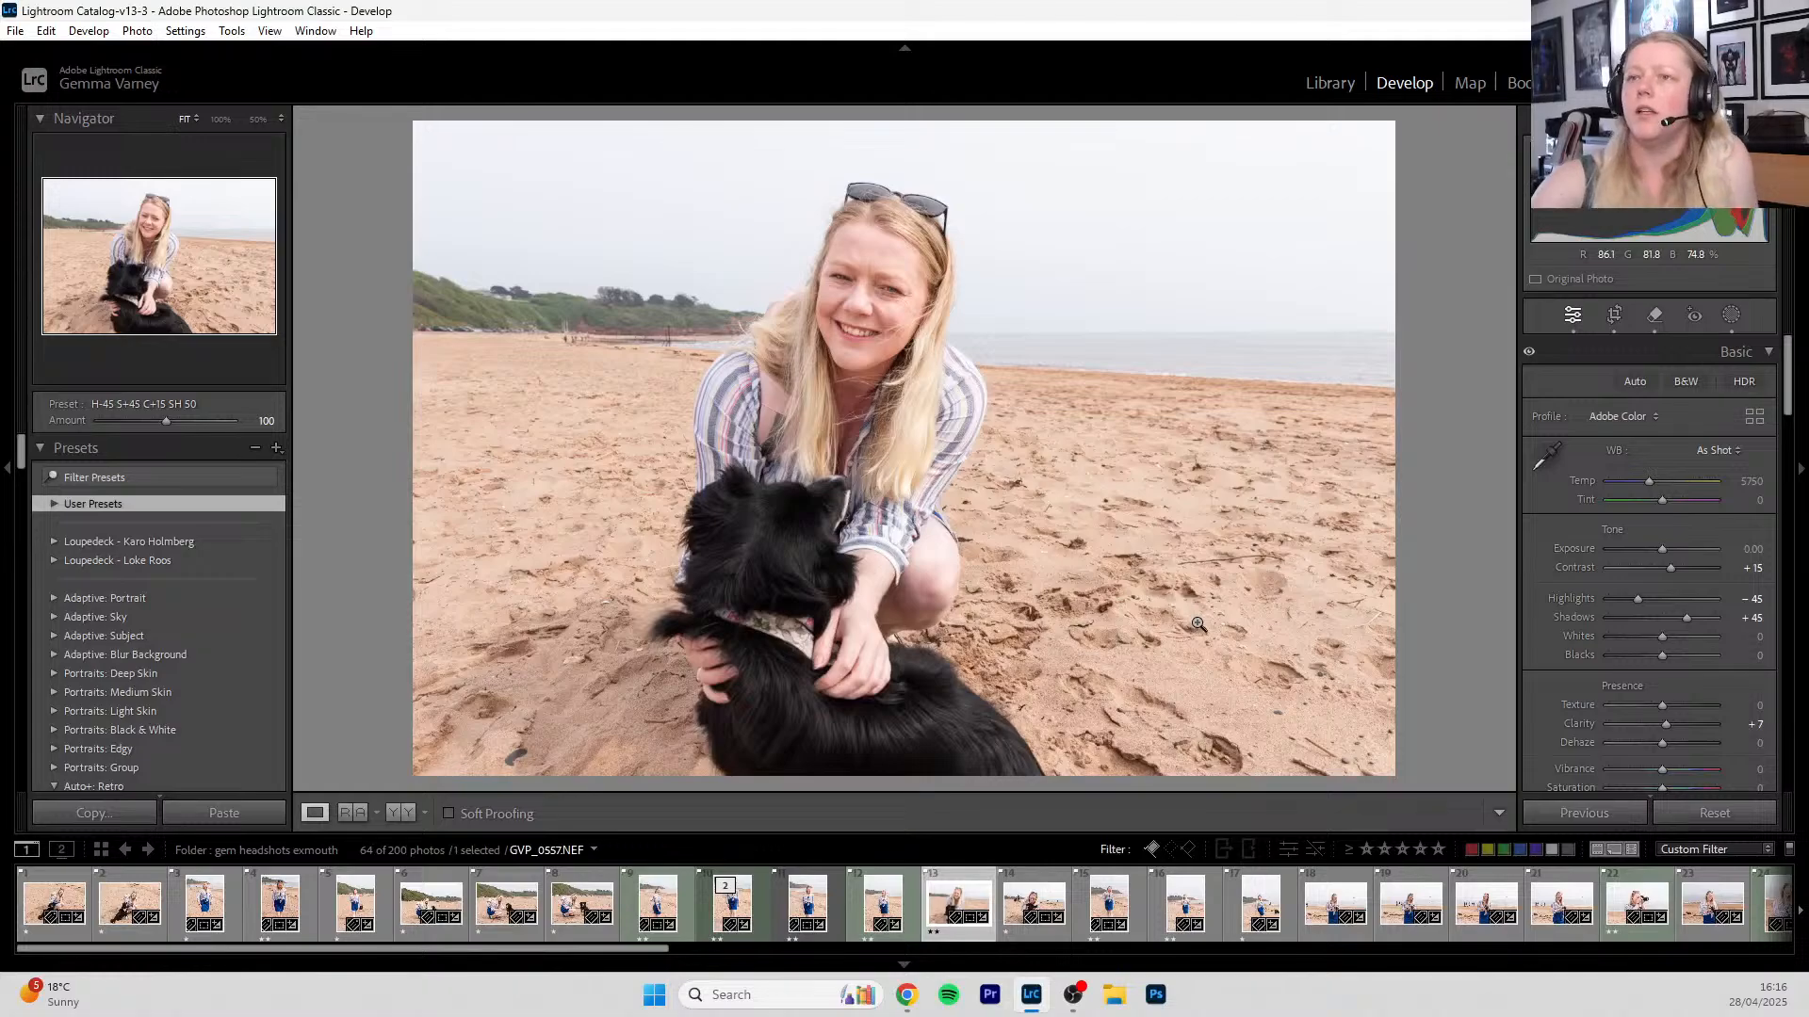
{"action": "left_click", "coordinate": [1222, 554]}
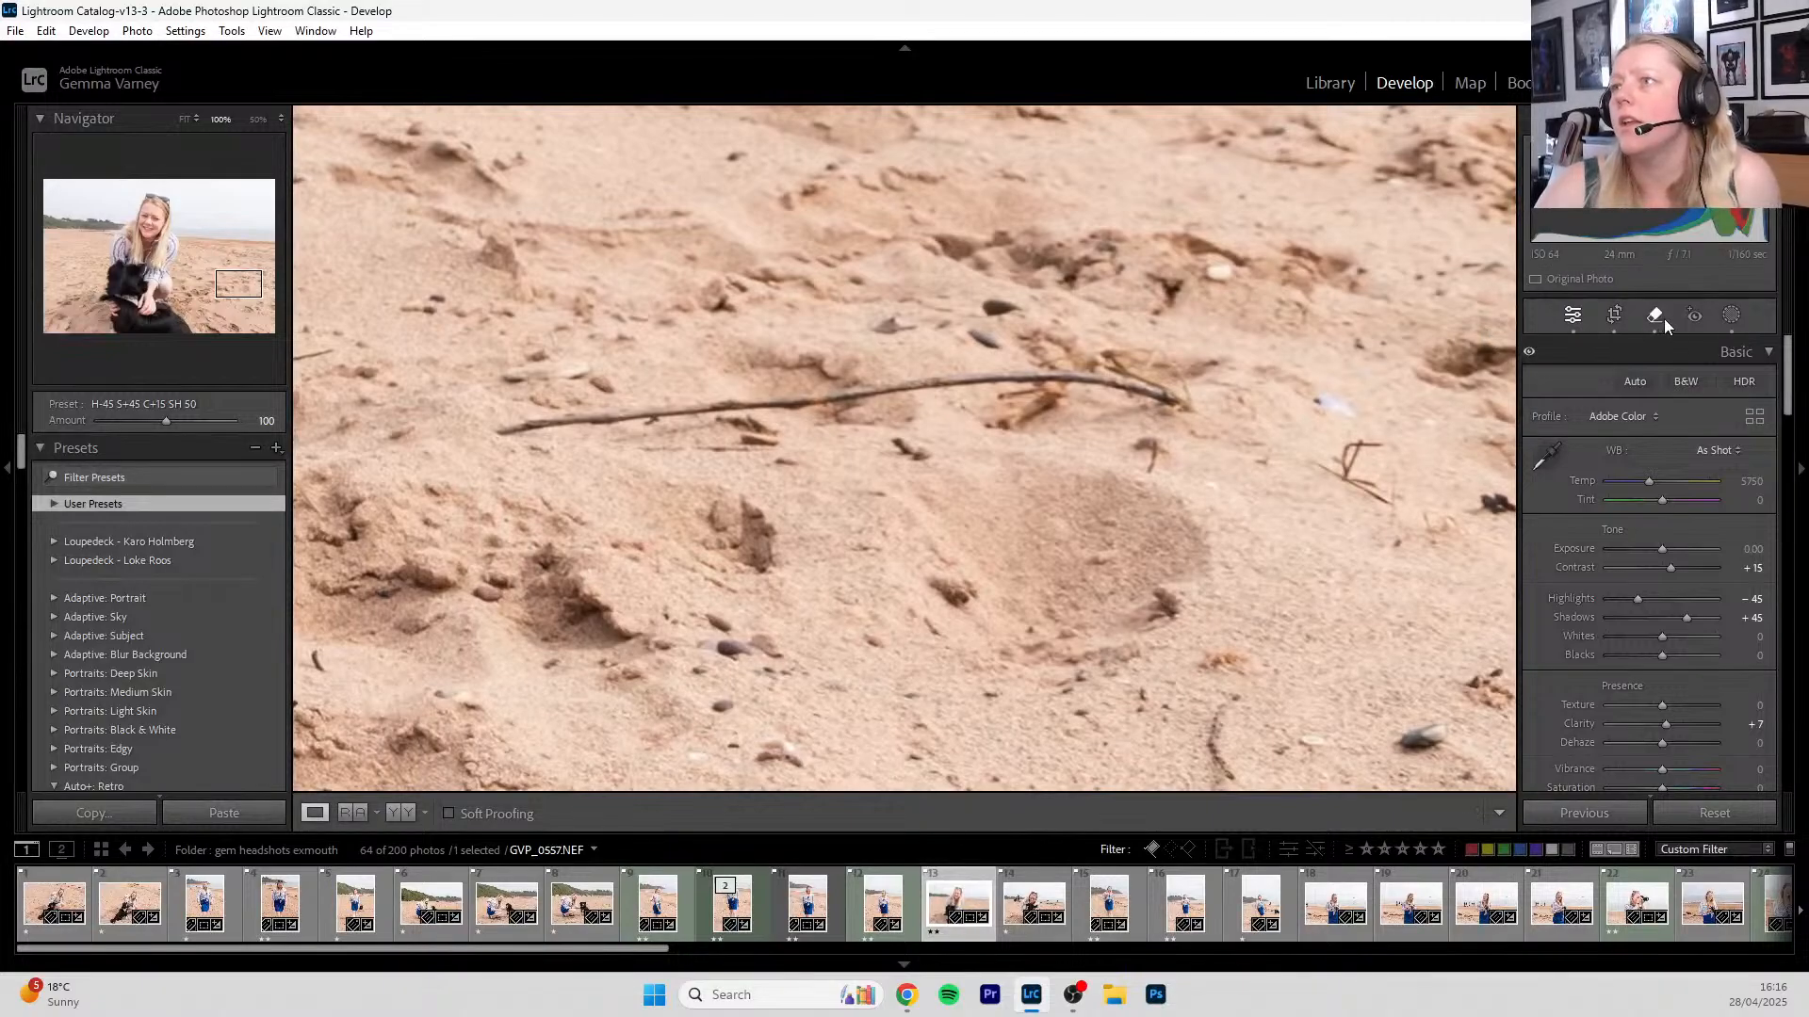
{"action": "left_click", "coordinate": [1655, 316]}
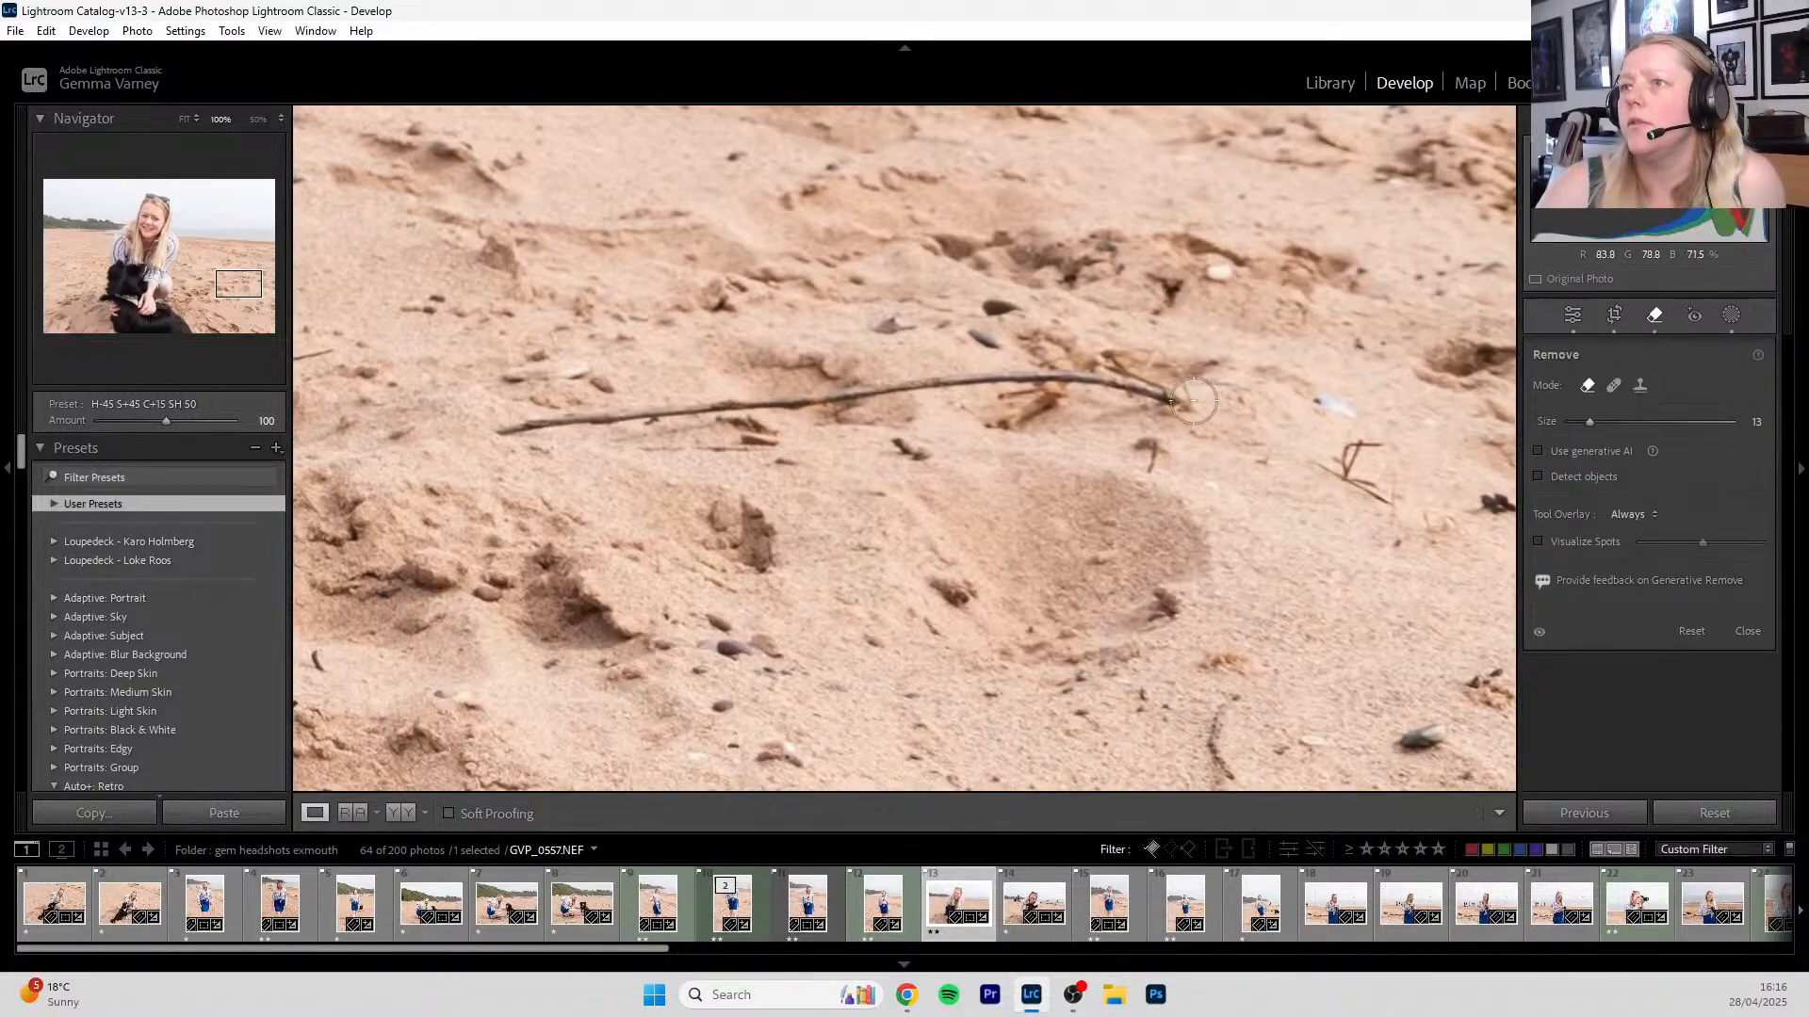
{"action": "mouse_move", "coordinate": [1119, 389]}
{"action": "left_mouse_down"}
{"action": "mouse_move", "coordinate": [907, 360]}
{"action": "mouse_move", "coordinate": [805, 395]}
{"action": "mouse_move", "coordinate": [438, 424]}
{"action": "left_mouse_up"}
{"action": "mouse_move", "coordinate": [679, 416]}
{"action": "left_mouse_down"}
{"action": "mouse_move", "coordinate": [1205, 375]}
{"action": "mouse_move", "coordinate": [1108, 365]}
{"action": "left_mouse_up"}
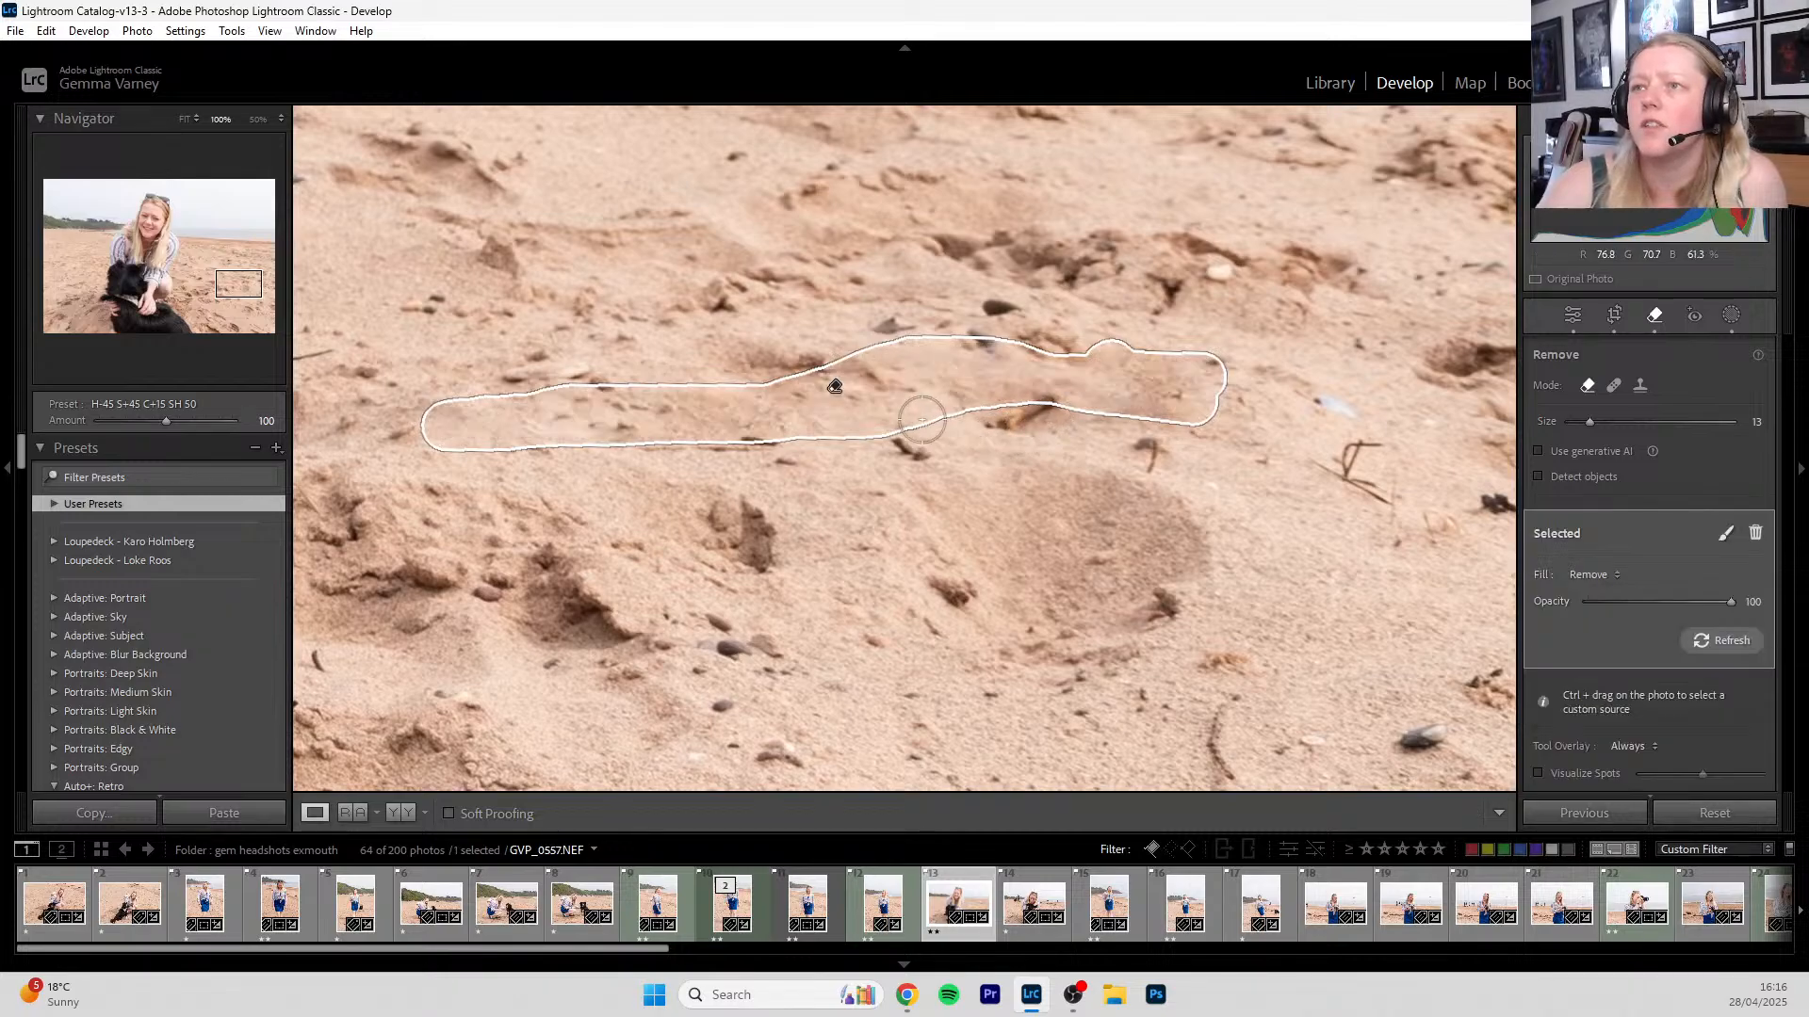
{"action": "left_click_drag", "start_coordinate": [999, 433], "coordinate": [1069, 410]}
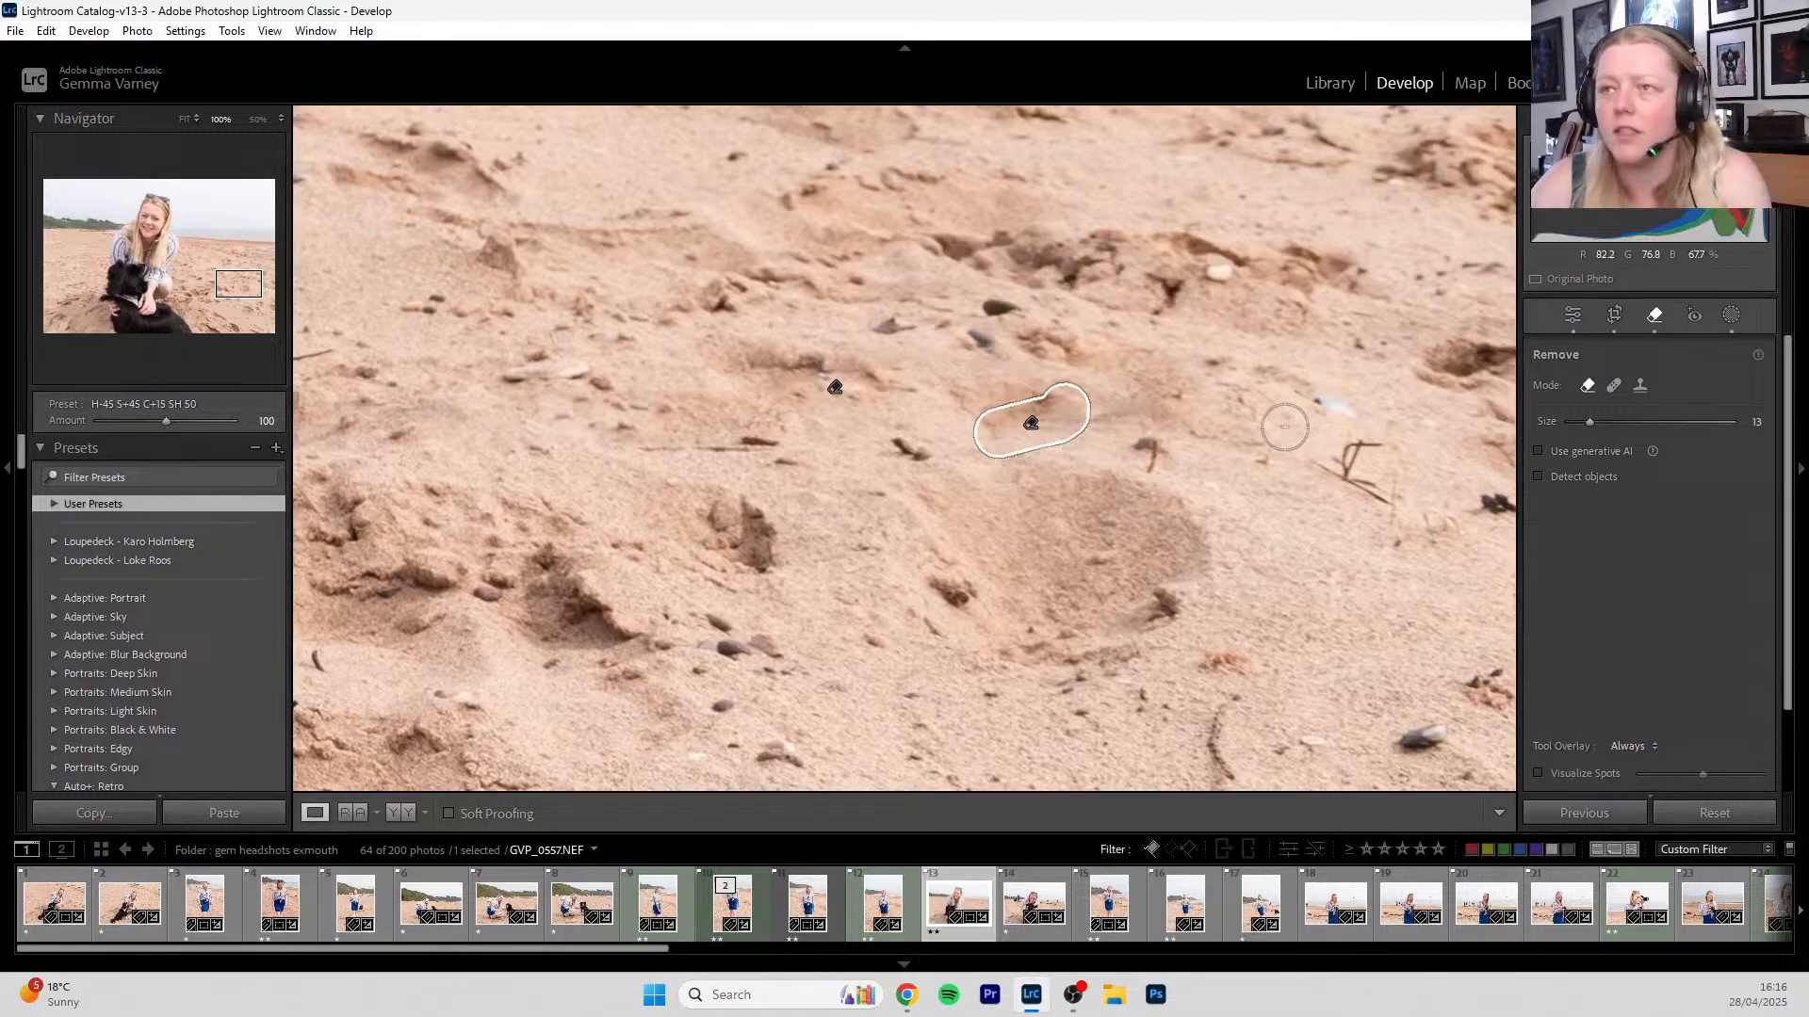
{"action": "key", "text": "q"}
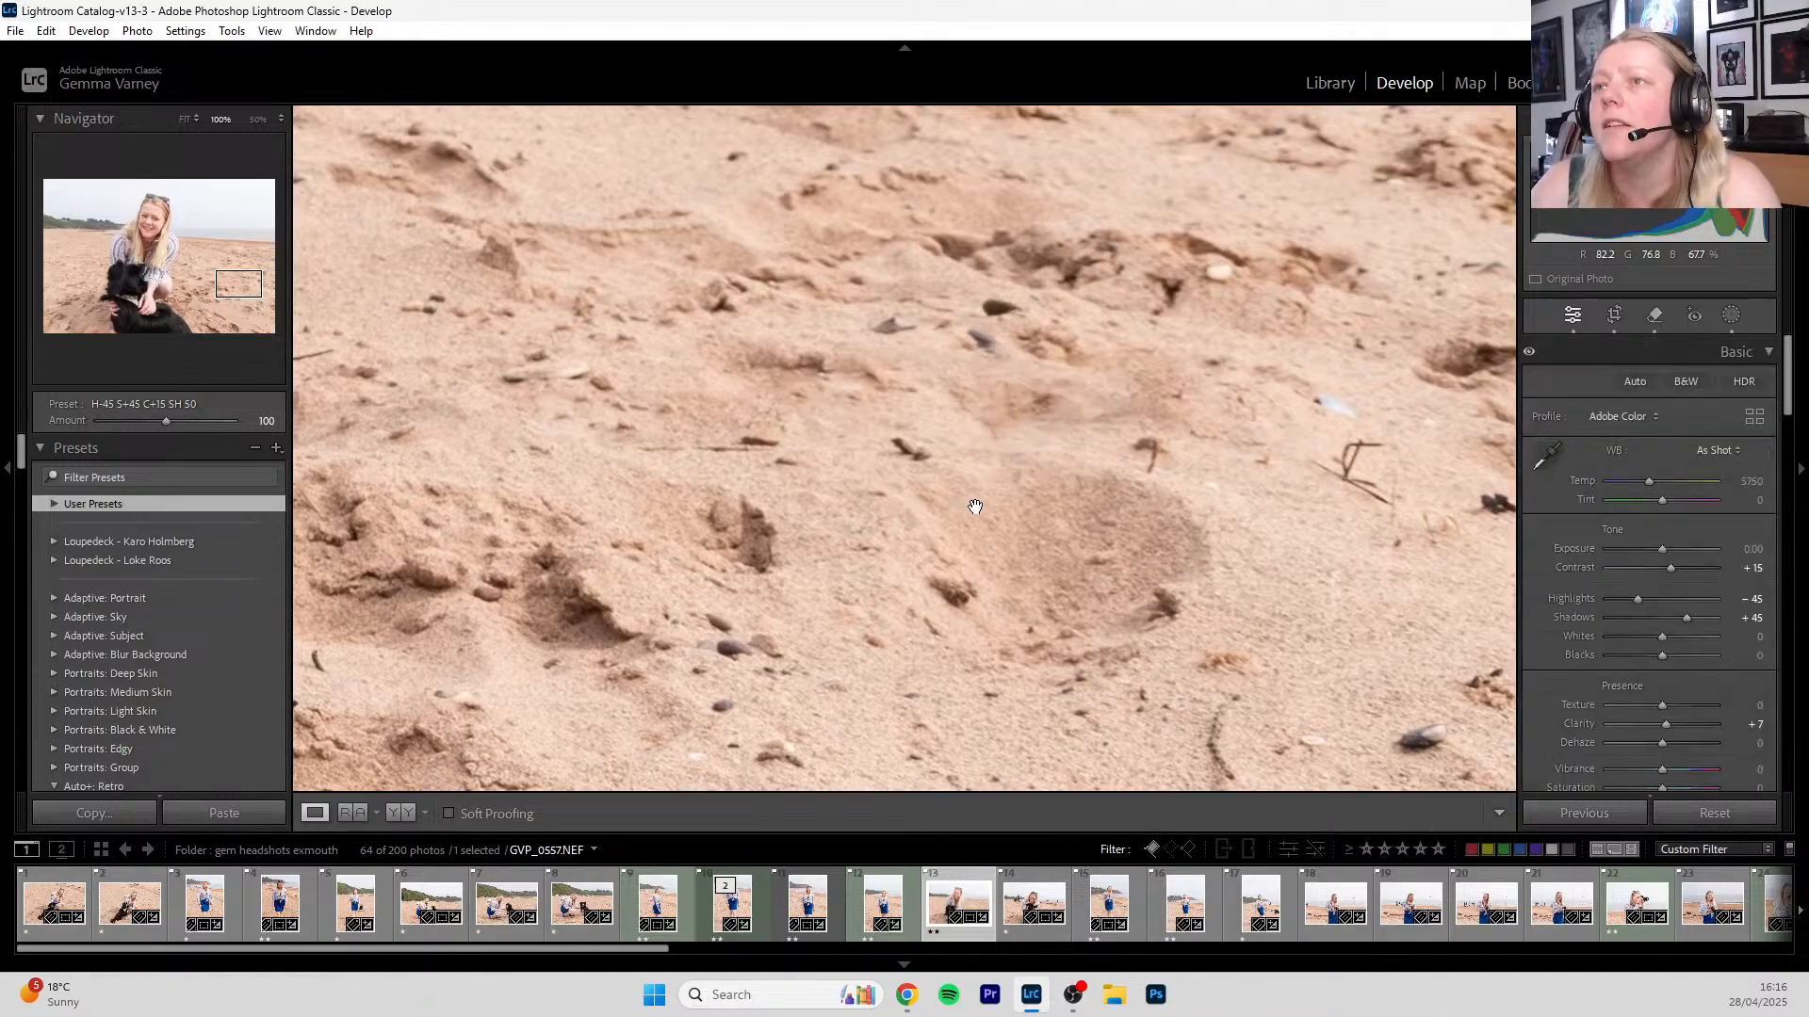
- Remove the dark curved stone from the sand near the photo's lower-left corner with the size 13 brush, without generative AI
{"action": "left_click_drag", "start_coordinate": [567, 662], "coordinate": [751, 464]}
{"action": "left_click", "coordinate": [751, 464]}
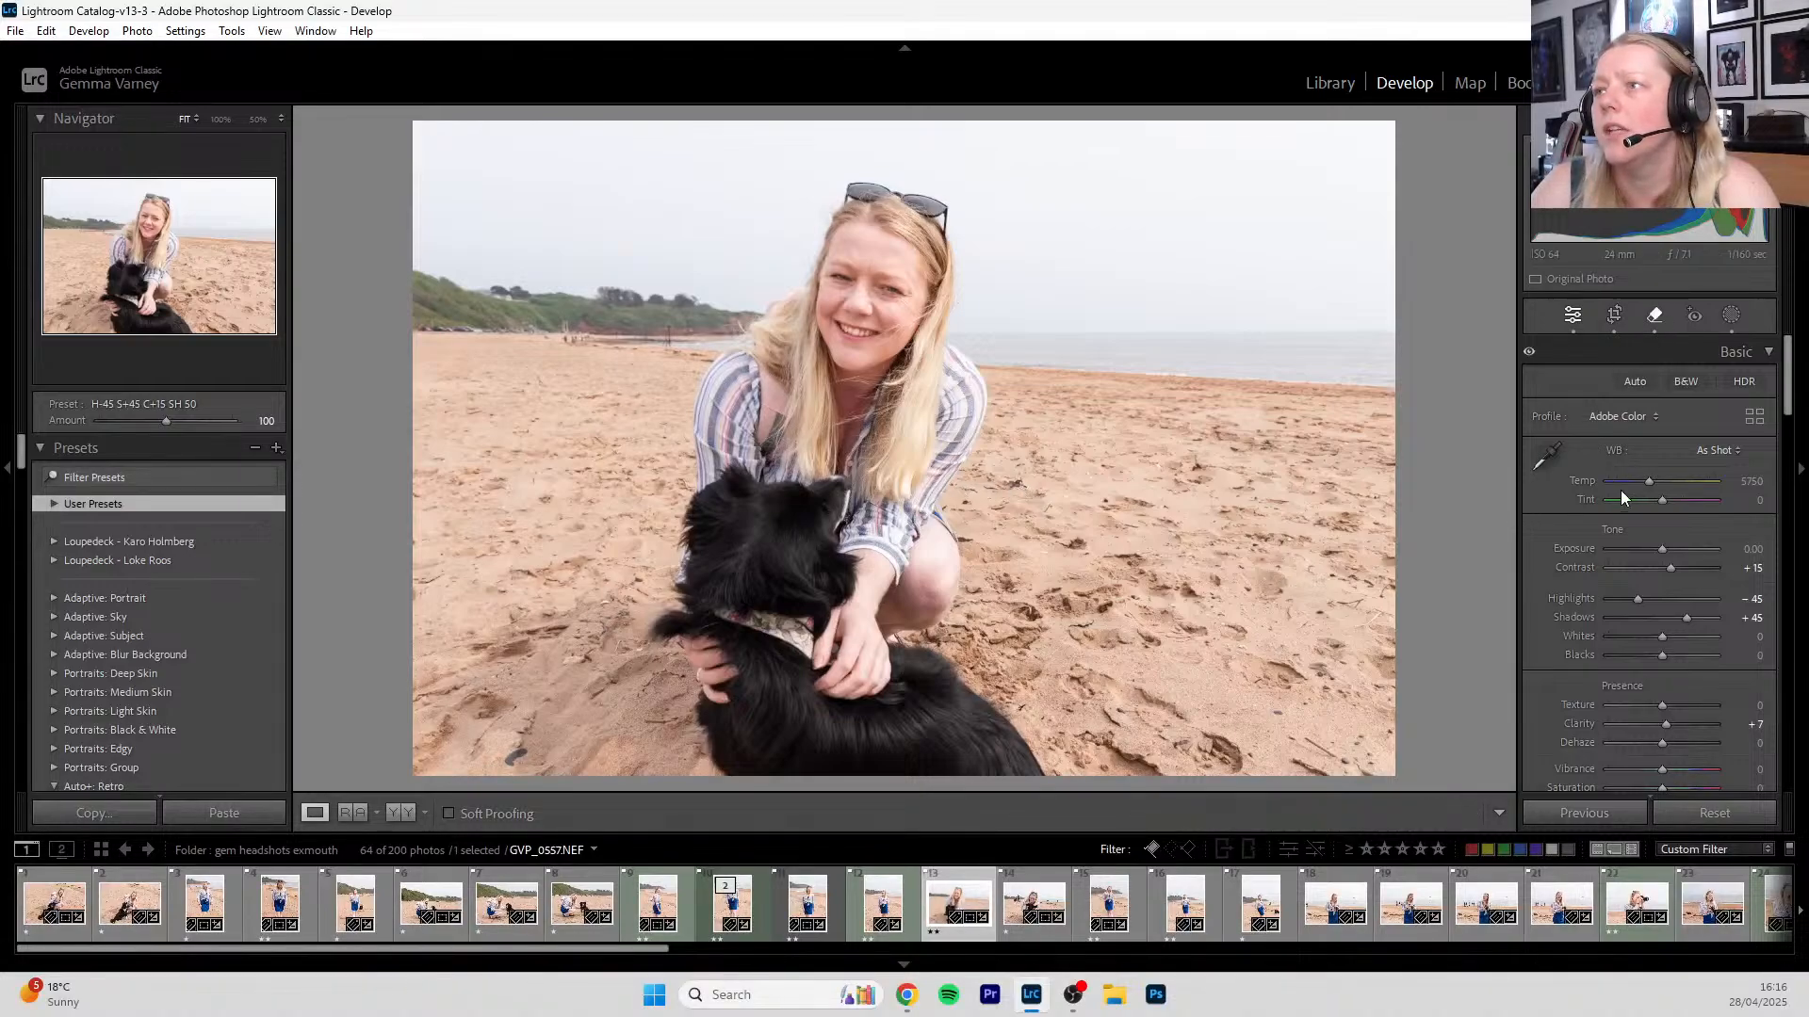
{"action": "key", "text": "q"}
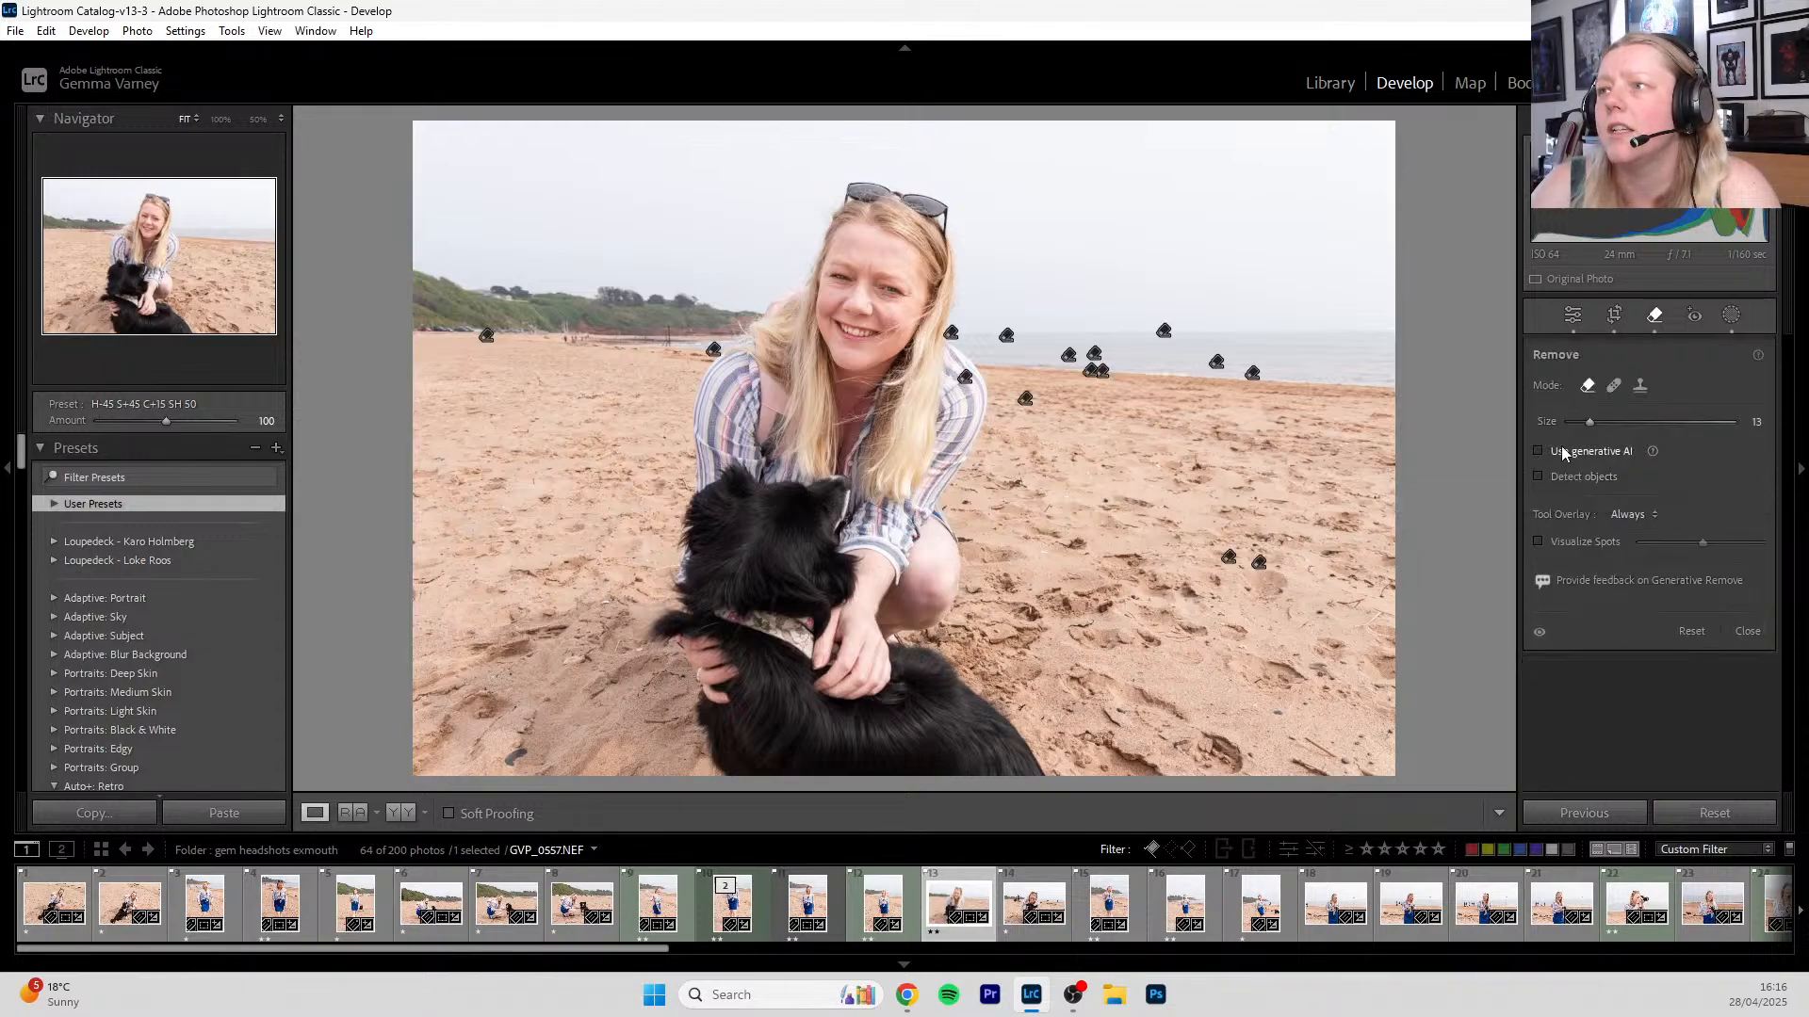
{"action": "left_click", "coordinate": [1746, 631]}
{"action": "left_click", "coordinate": [553, 727]}
{"action": "left_click_drag", "start_coordinate": [553, 728], "coordinate": [975, 471]}
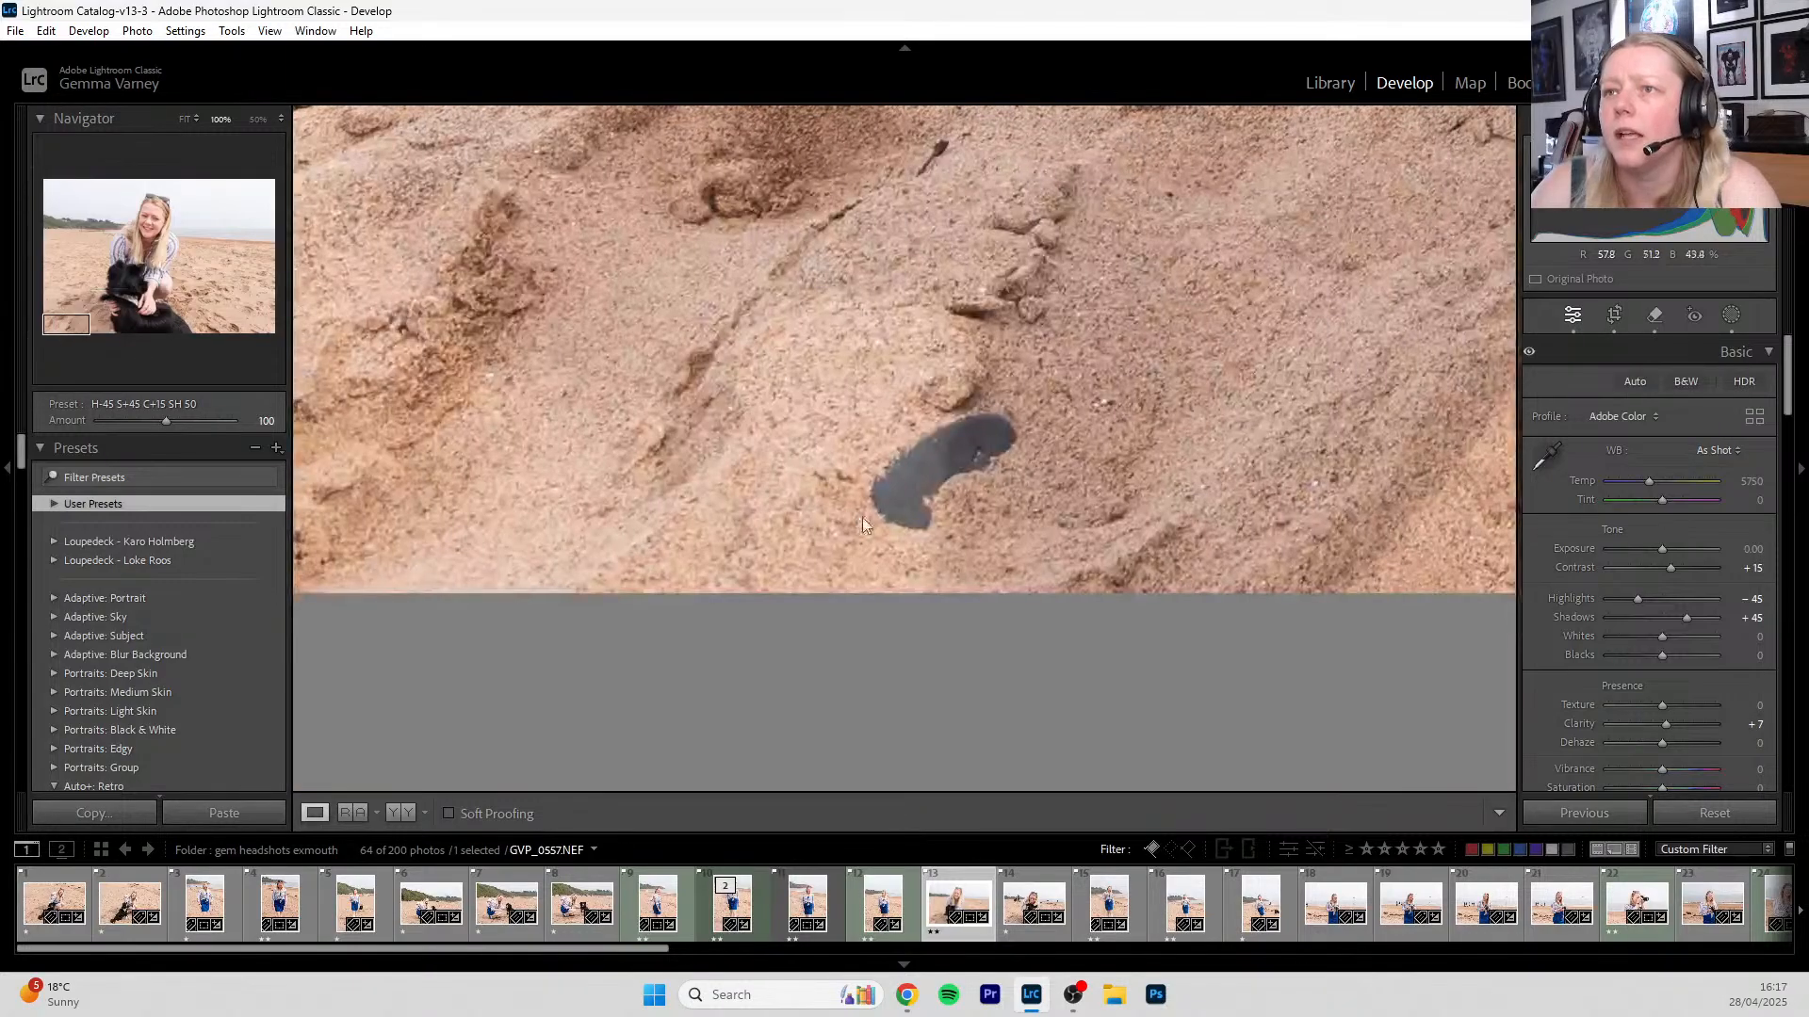
{"action": "left_click", "coordinate": [1658, 322]}
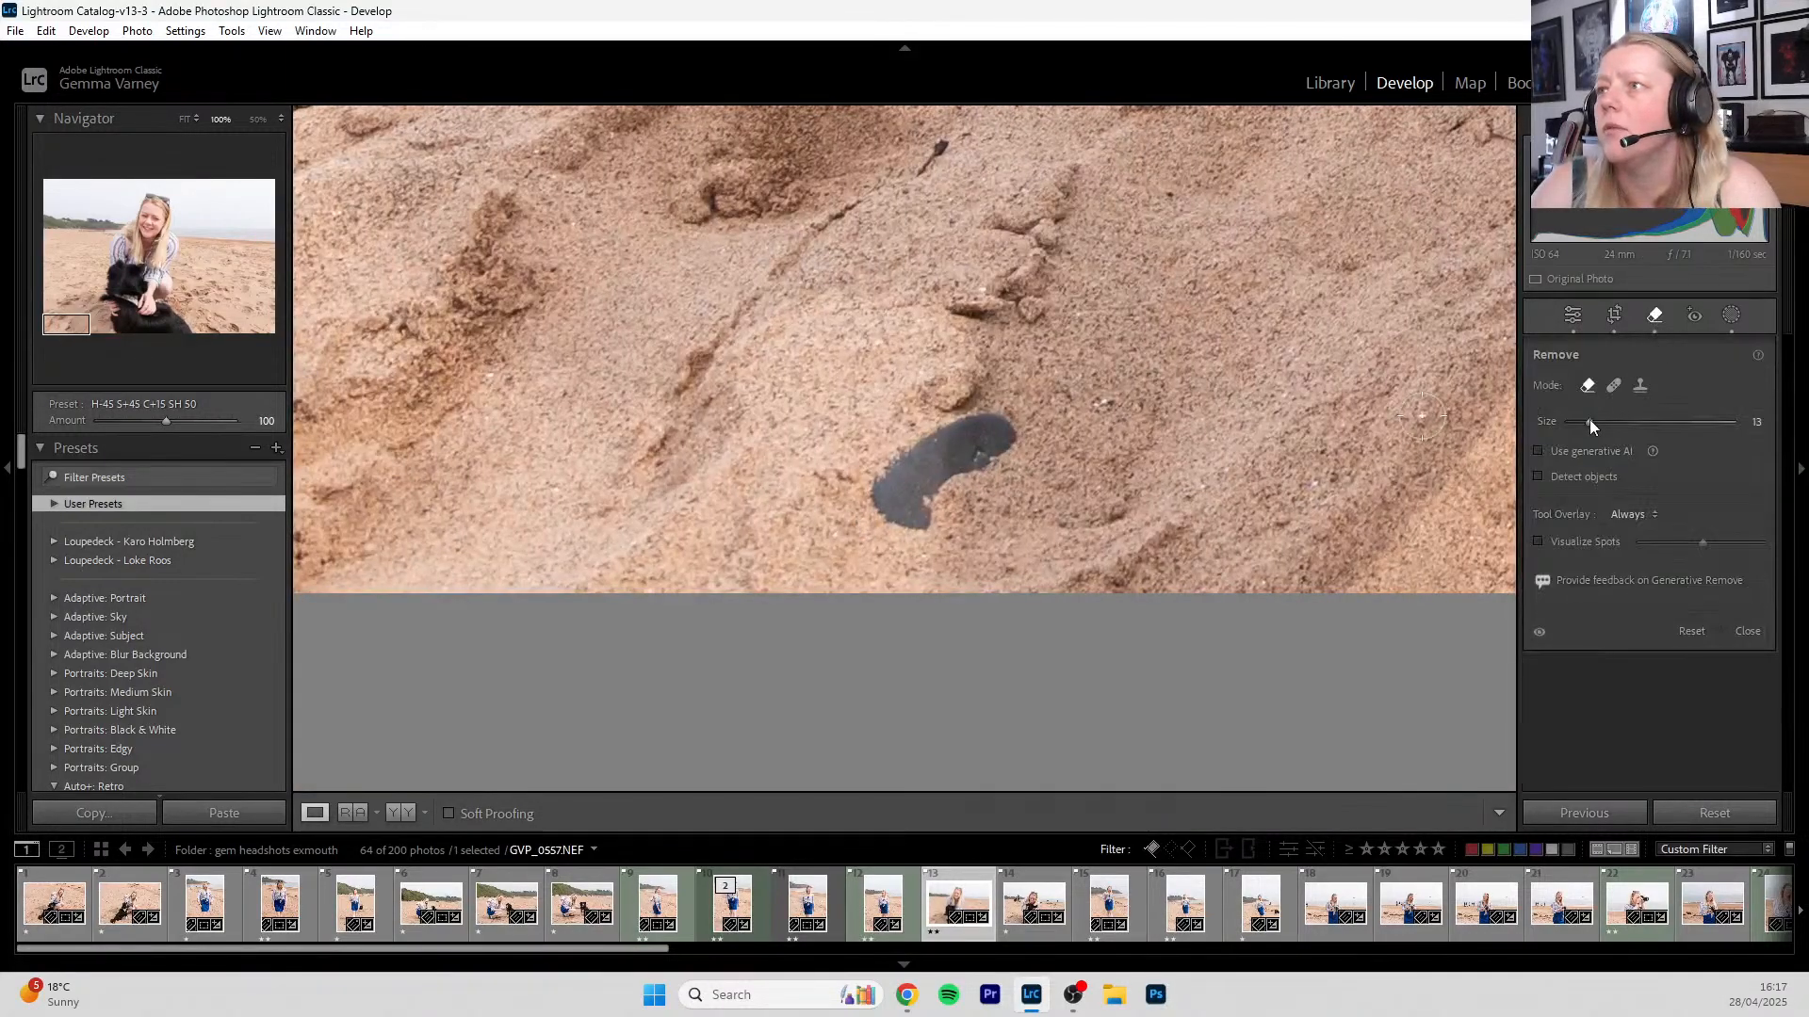
{"action": "mouse_move", "coordinate": [996, 419]}
{"action": "left_mouse_down"}
{"action": "mouse_move", "coordinate": [913, 430]}
{"action": "mouse_move", "coordinate": [885, 523]}
{"action": "mouse_move", "coordinate": [919, 536]}
{"action": "mouse_move", "coordinate": [940, 486]}
{"action": "mouse_move", "coordinate": [1037, 436]}
{"action": "mouse_move", "coordinate": [892, 453]}
{"action": "mouse_move", "coordinate": [869, 508]}
{"action": "left_mouse_up"}
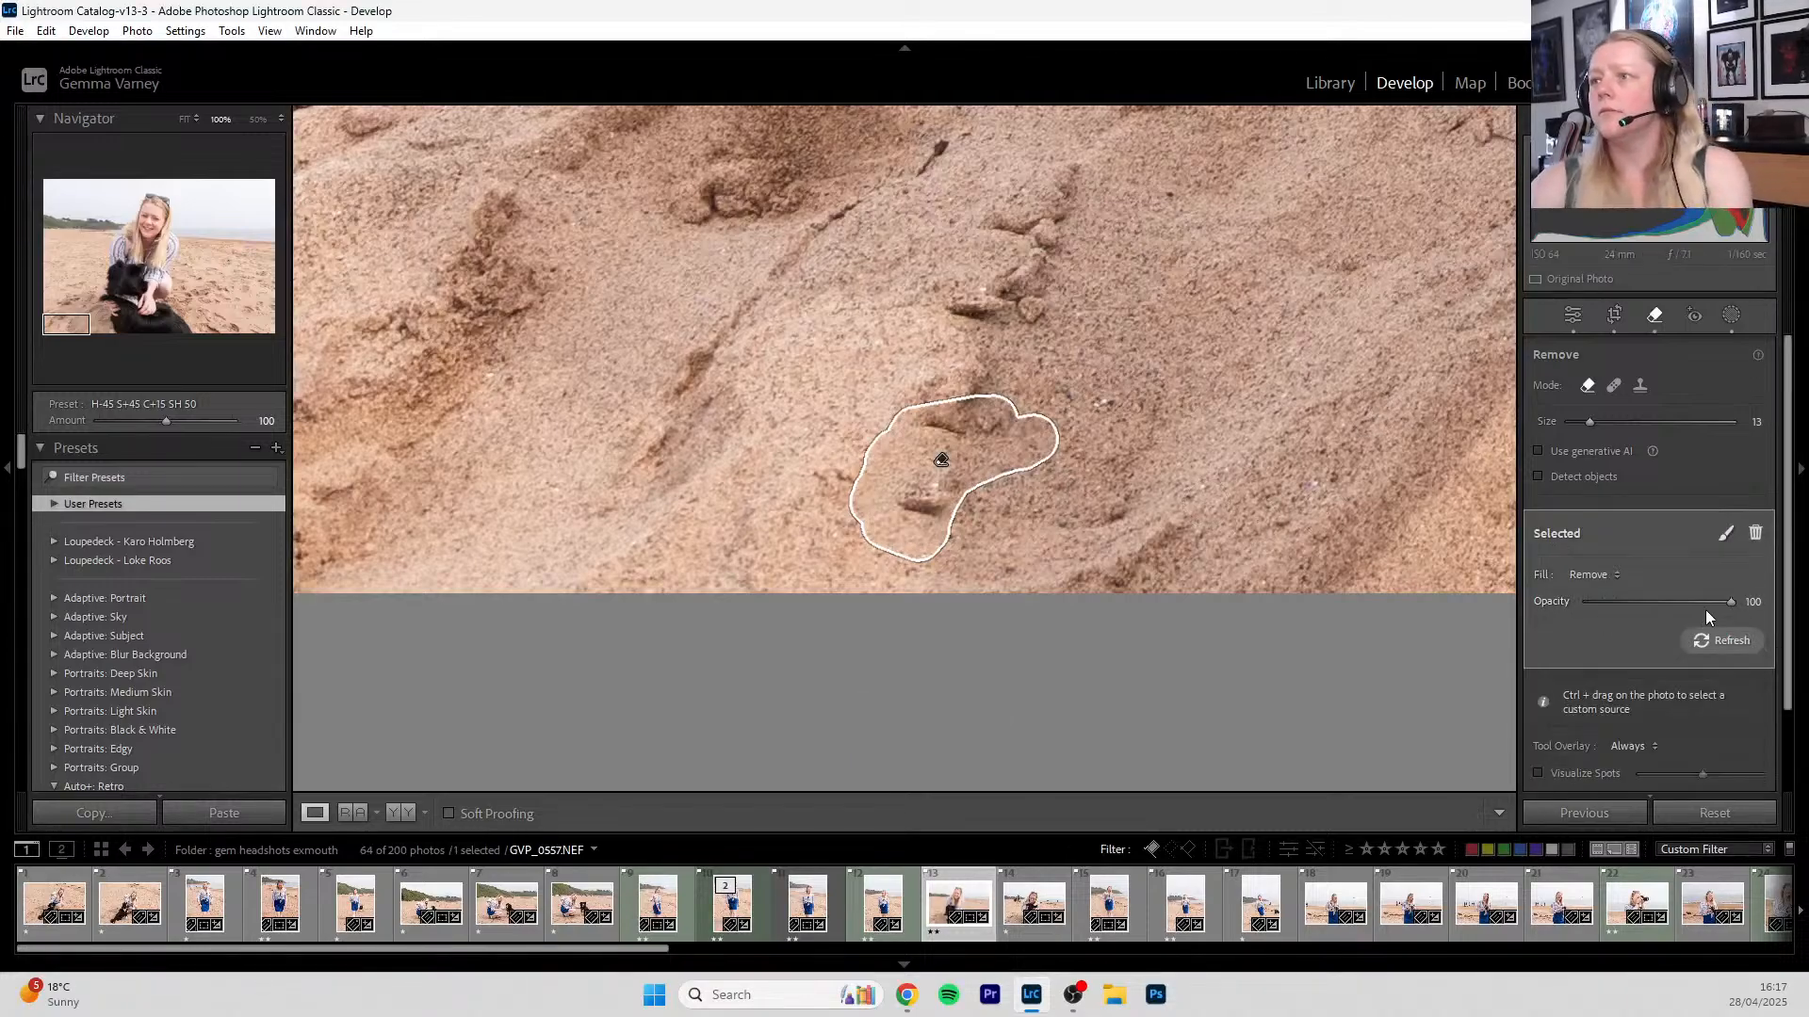
- Refresh the removal fill over the stone's spot three times for a different sand patch, and close the Remove tool
{"action": "left_click", "coordinate": [1733, 644]}
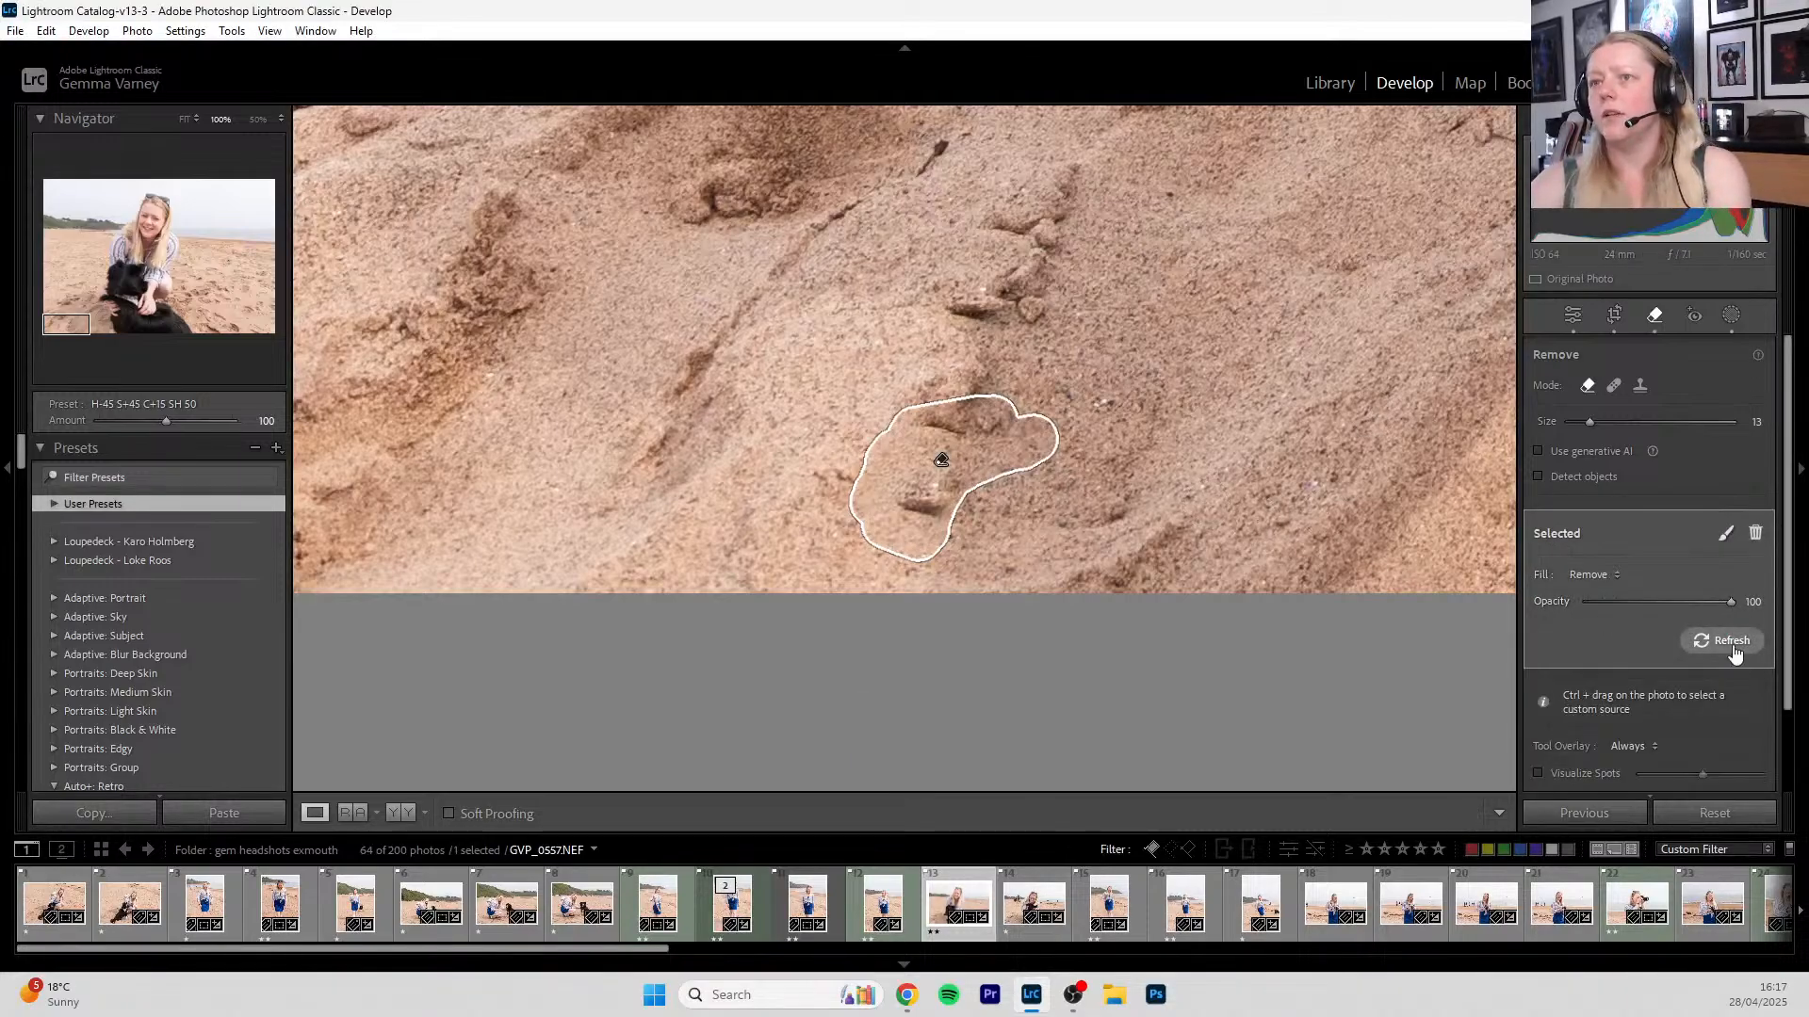
{"action": "left_click", "coordinate": [1729, 644]}
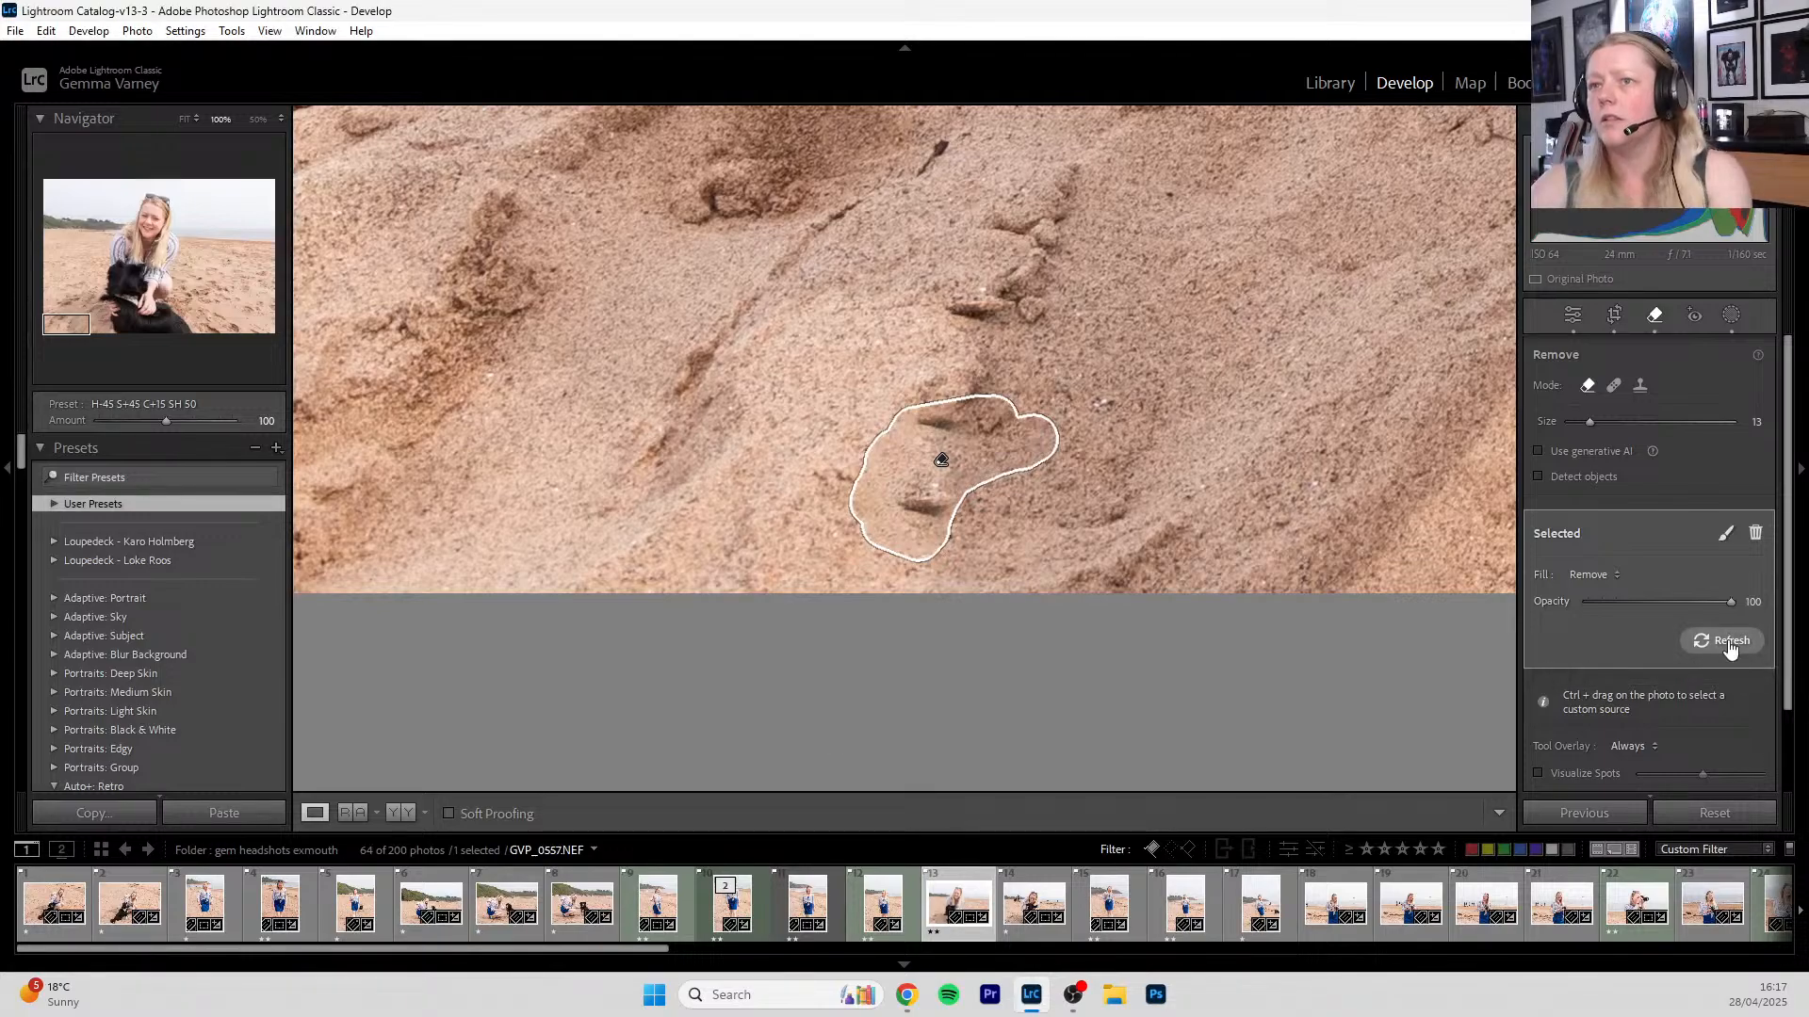
{"action": "left_click", "coordinate": [1729, 644]}
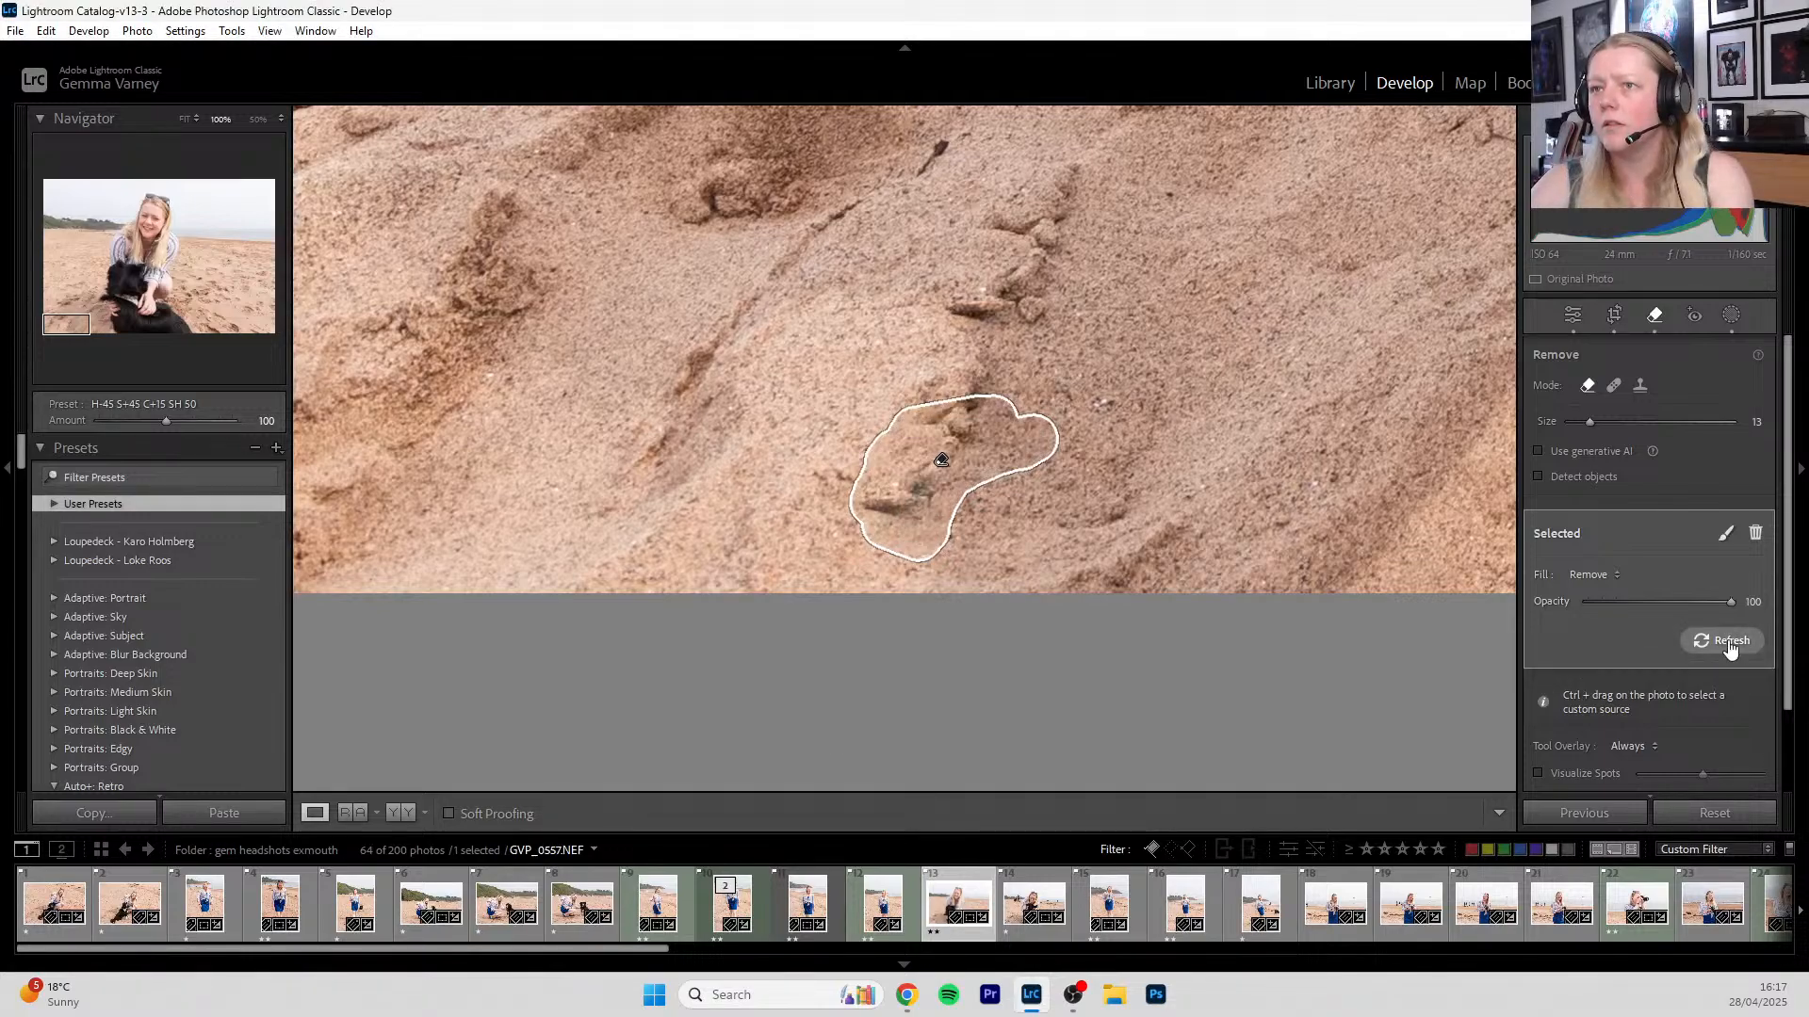
{"action": "key", "text": "Delete"}
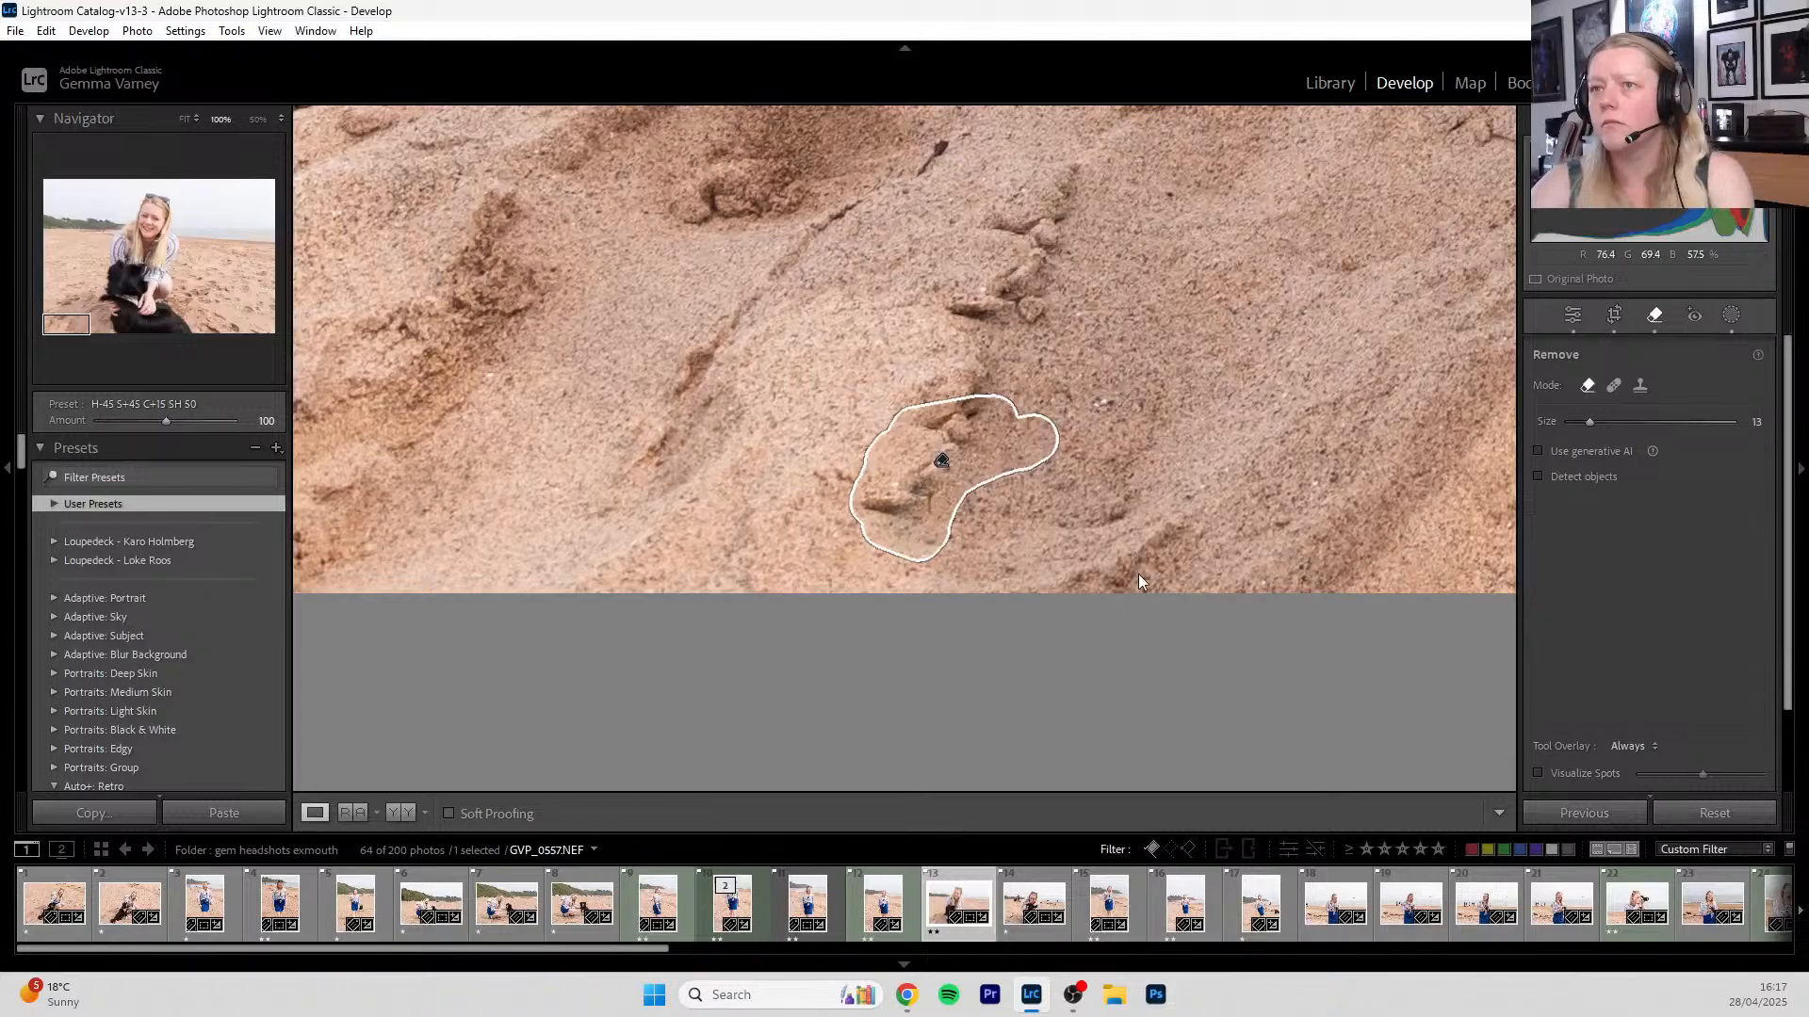
{"action": "key", "text": "q"}
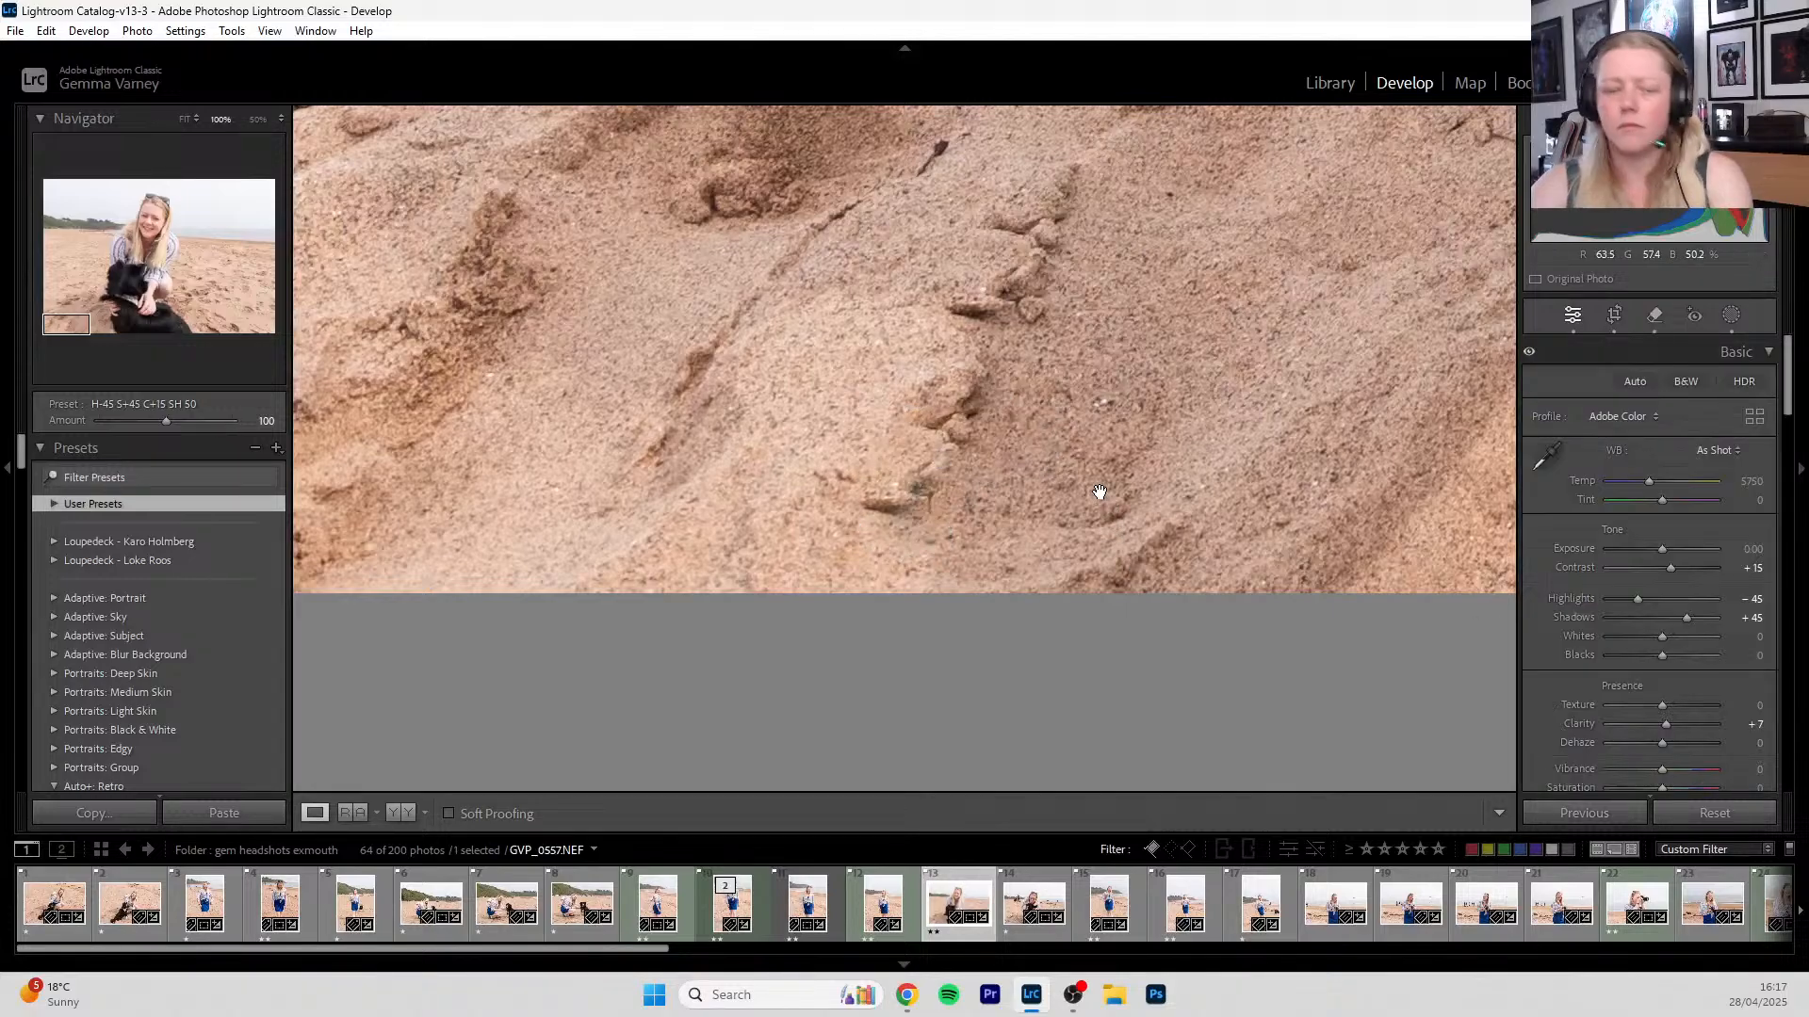
{"action": "left_click", "coordinate": [1100, 492]}
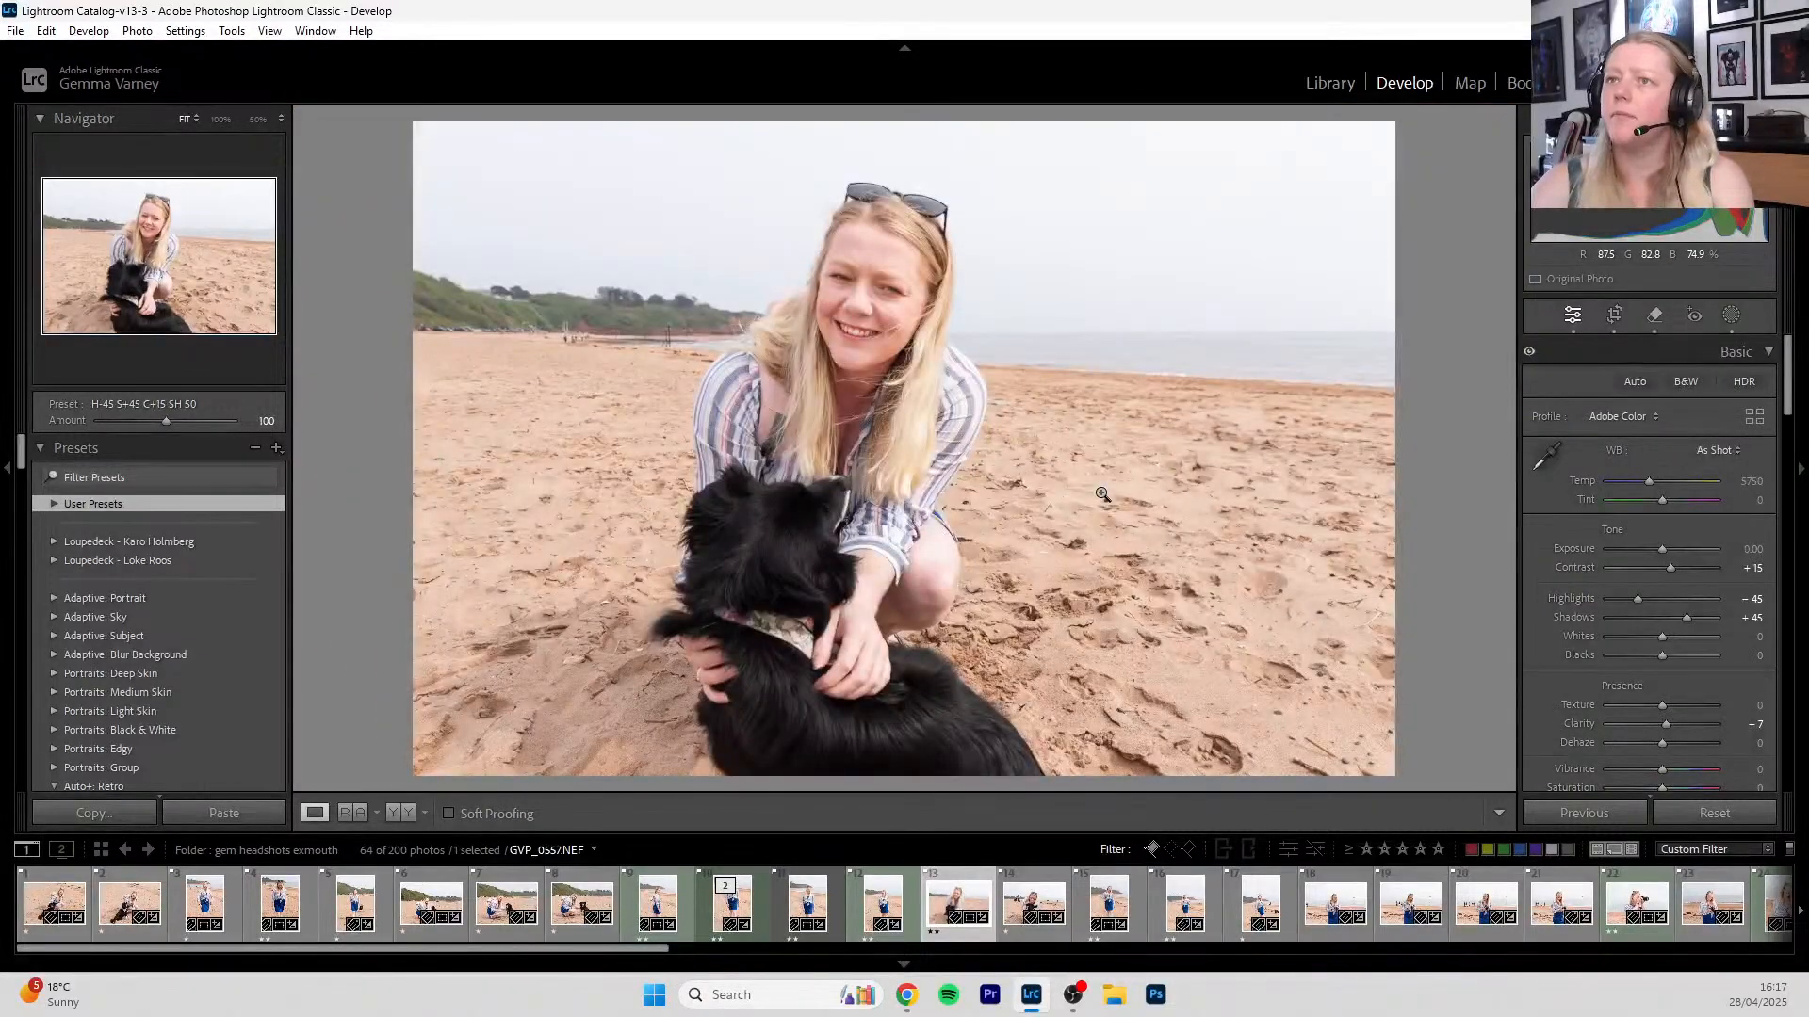